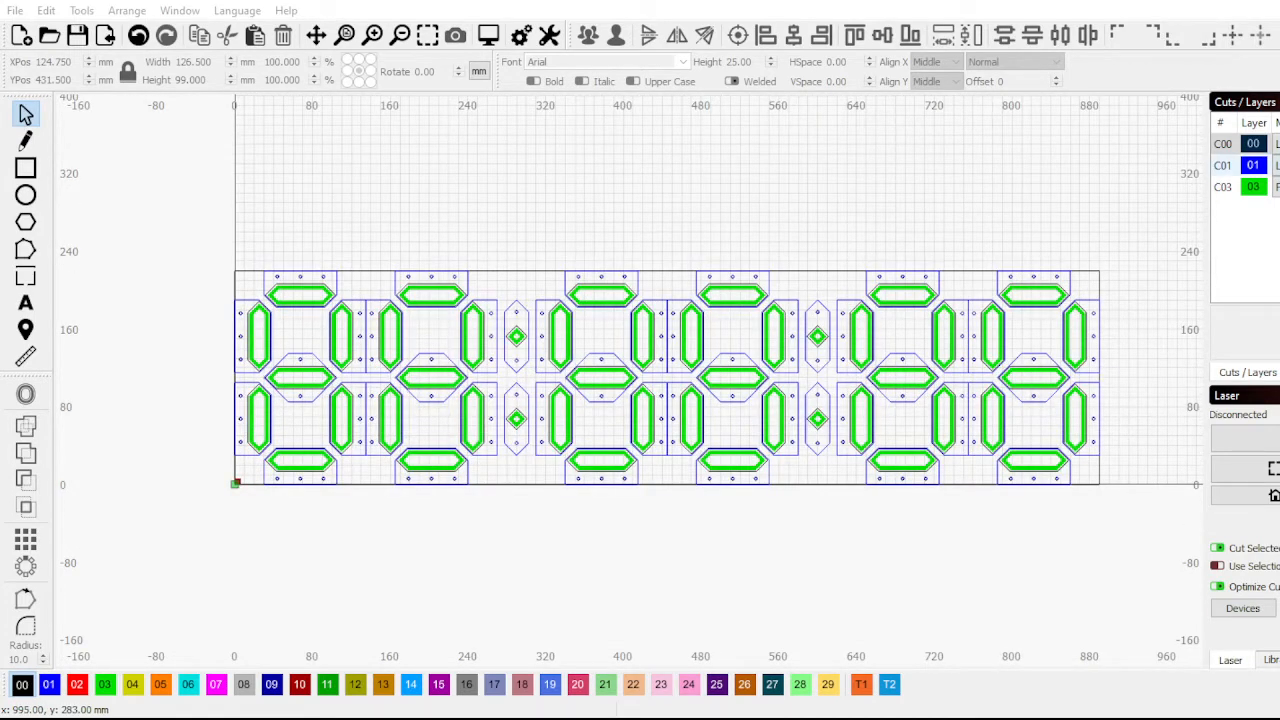
Hide layer C01 and examine the remaining segment outlines, diamonds and small holes of the six-digit layout
click(1222, 187)
click(1222, 165)
click(1278, 166)
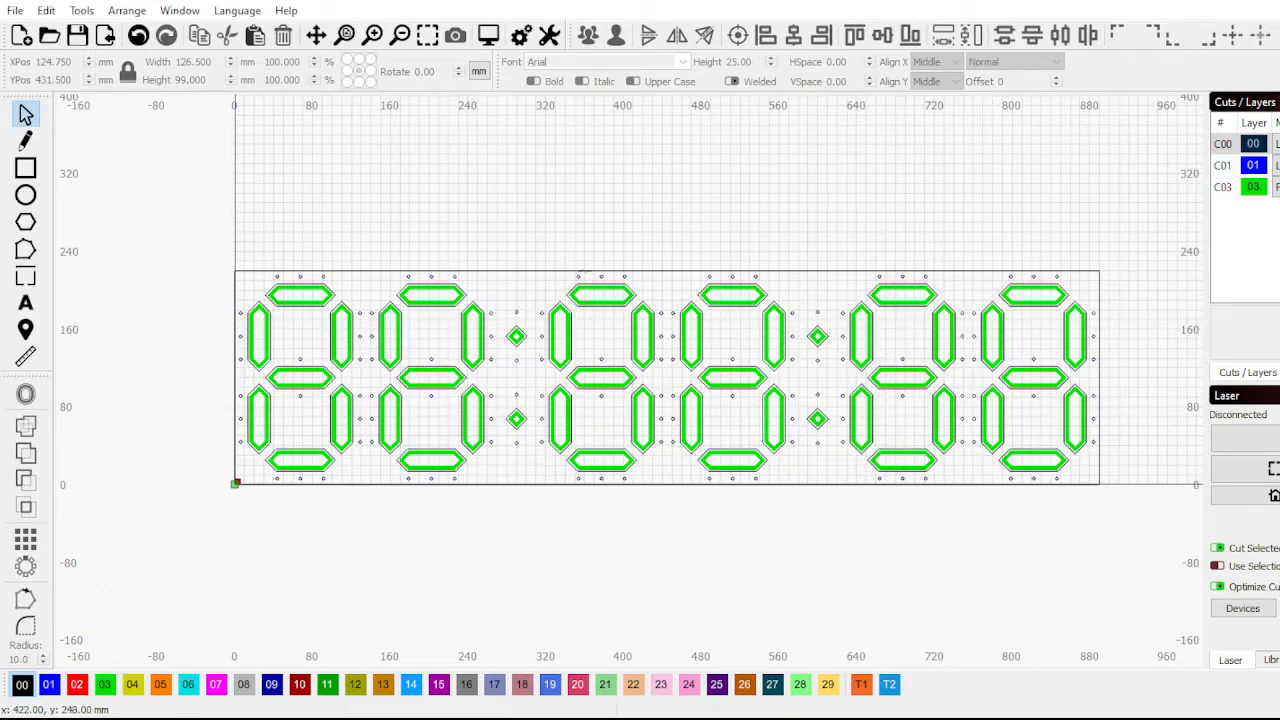
scroll(399, 347, down, 1)
scroll(332, 345, up, 2)
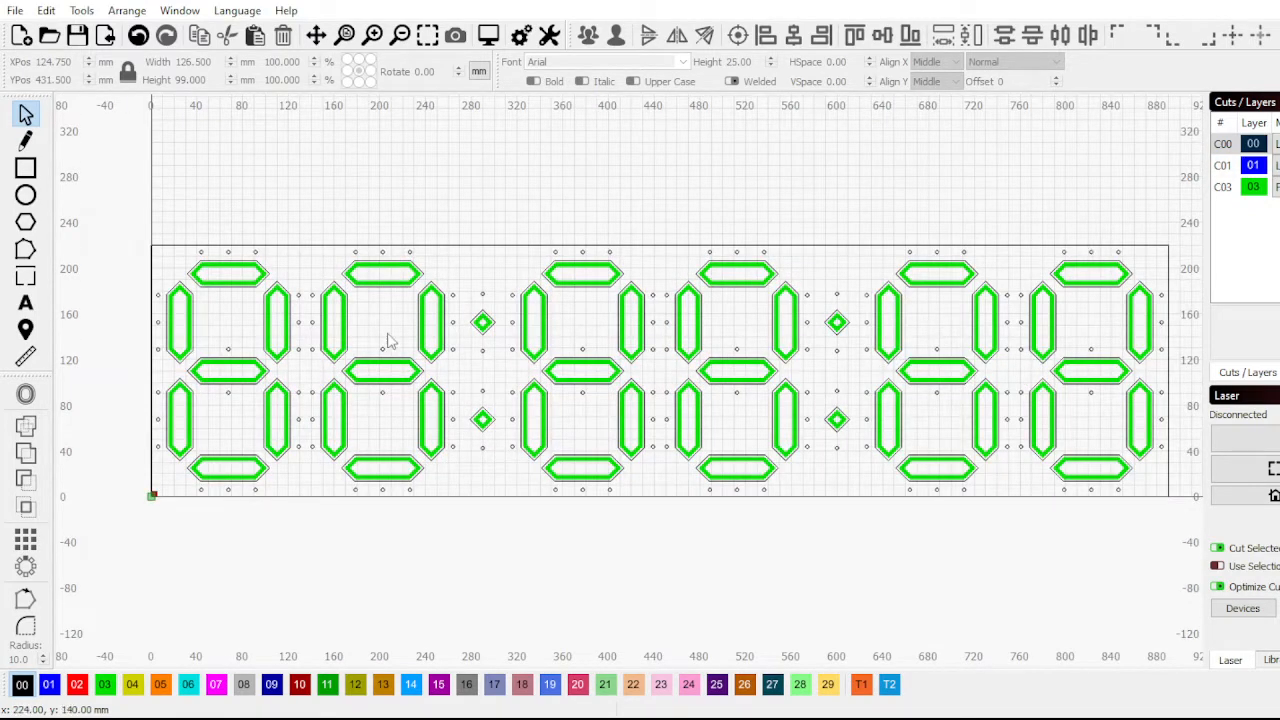
scroll(372, 338, down, 1)
scroll(375, 331, up, 1)
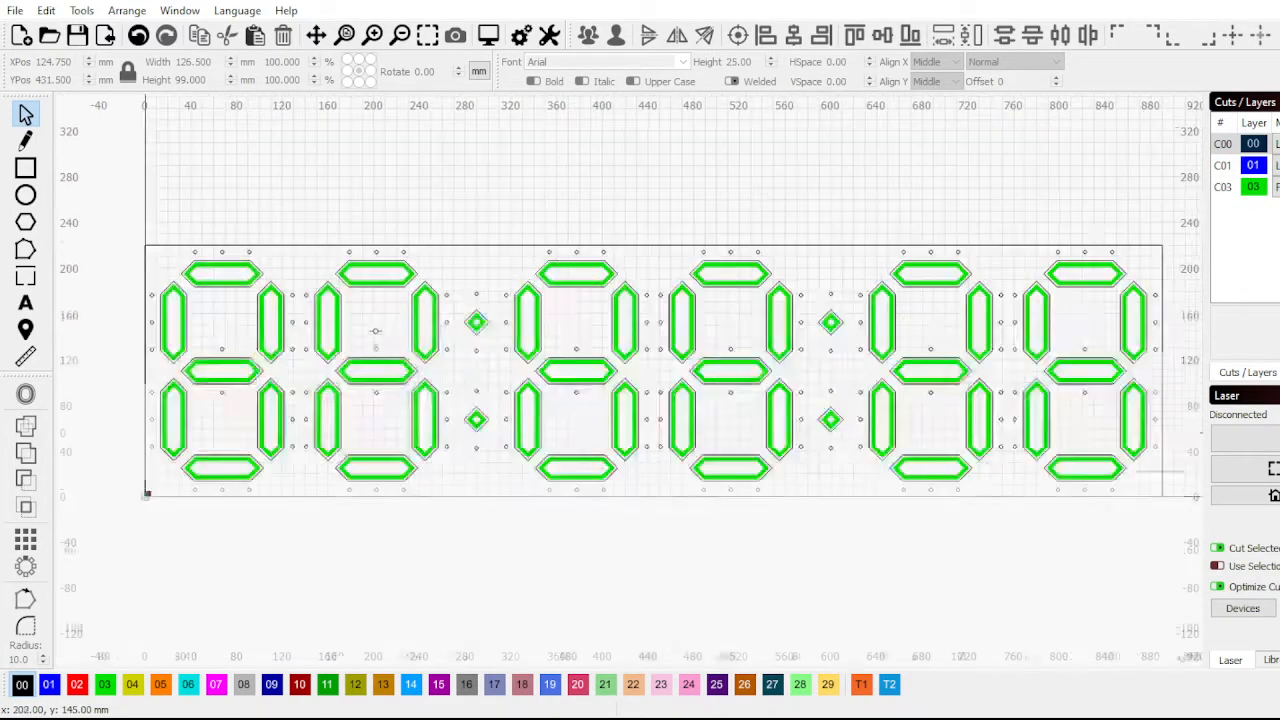
Delete all objects of the six-digit layout from the workspace
scroll(376, 332, down, 2)
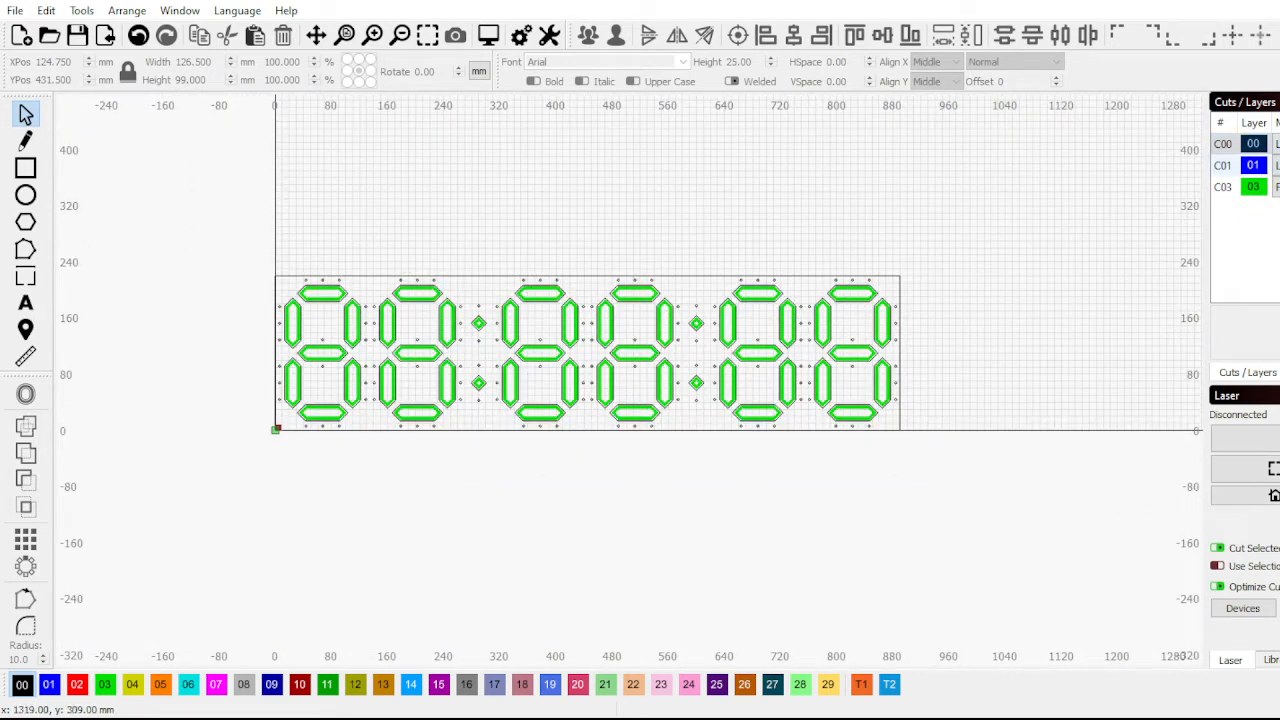
drag(229, 235, 1150, 575)
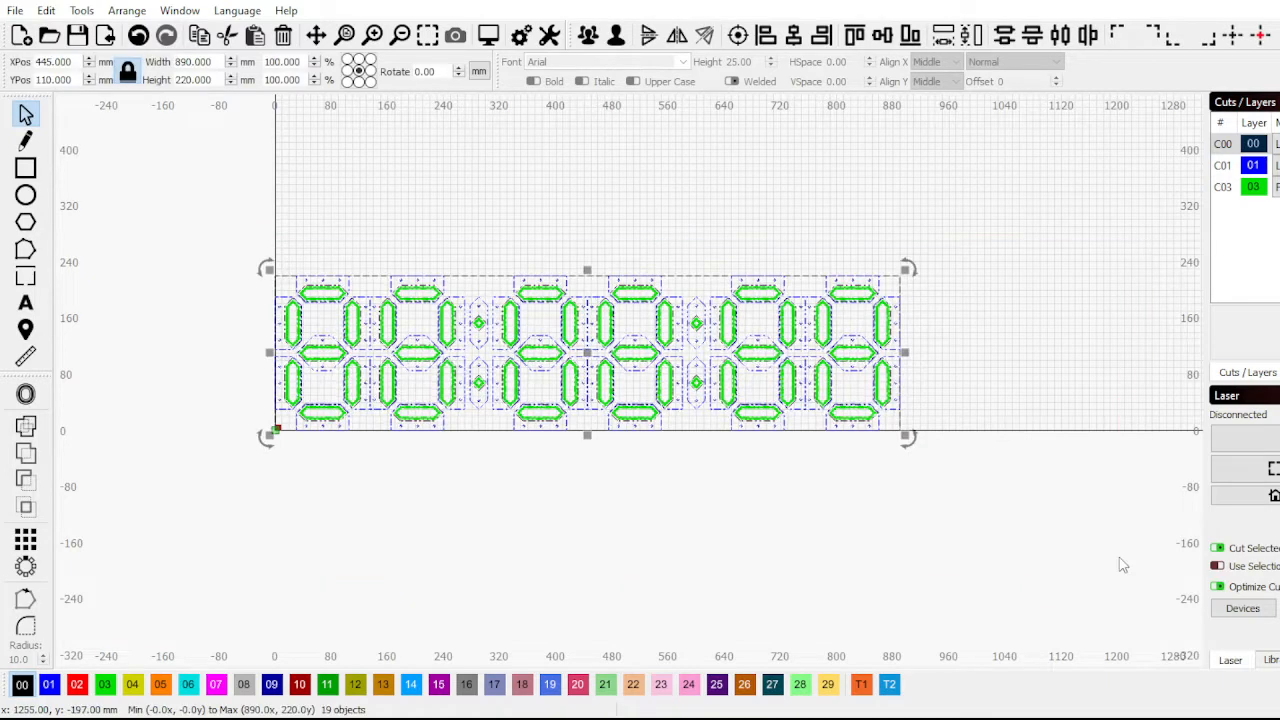
key(Delete)
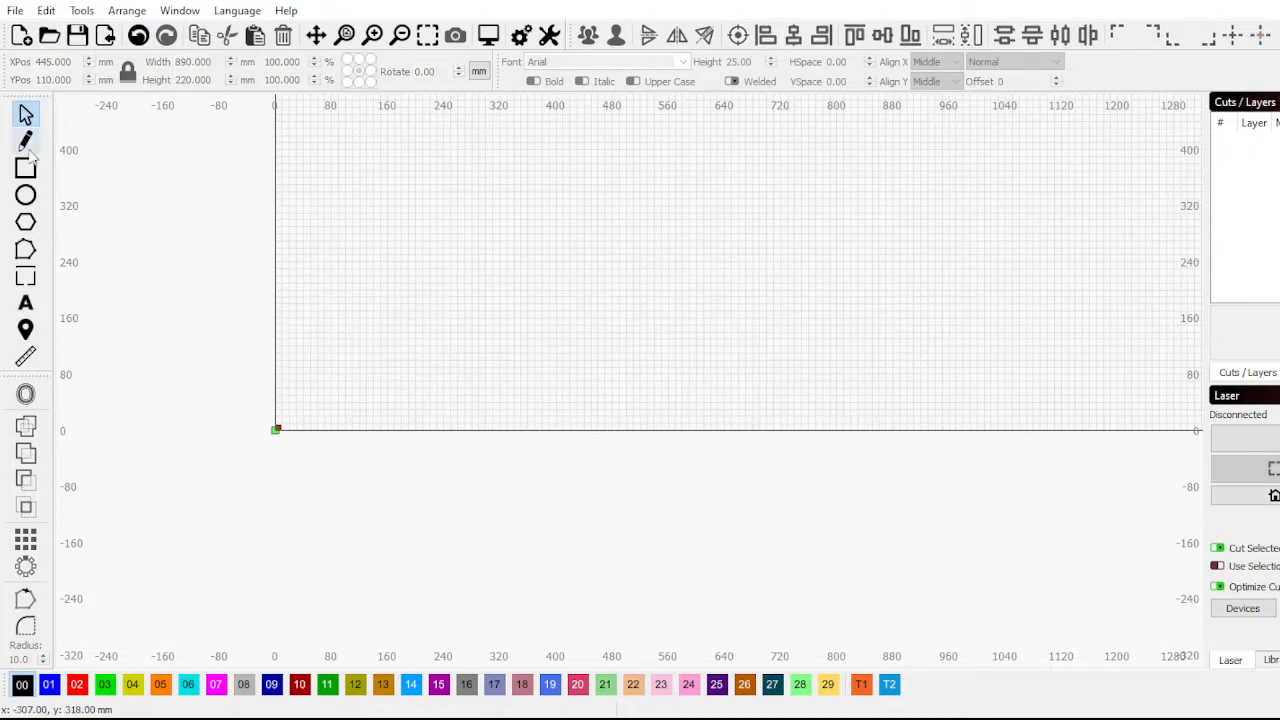
Draw a square about 89 mm on each side near the workspace origin
click(26, 169)
scroll(323, 323, up, 2)
drag(296, 357, 397, 459)
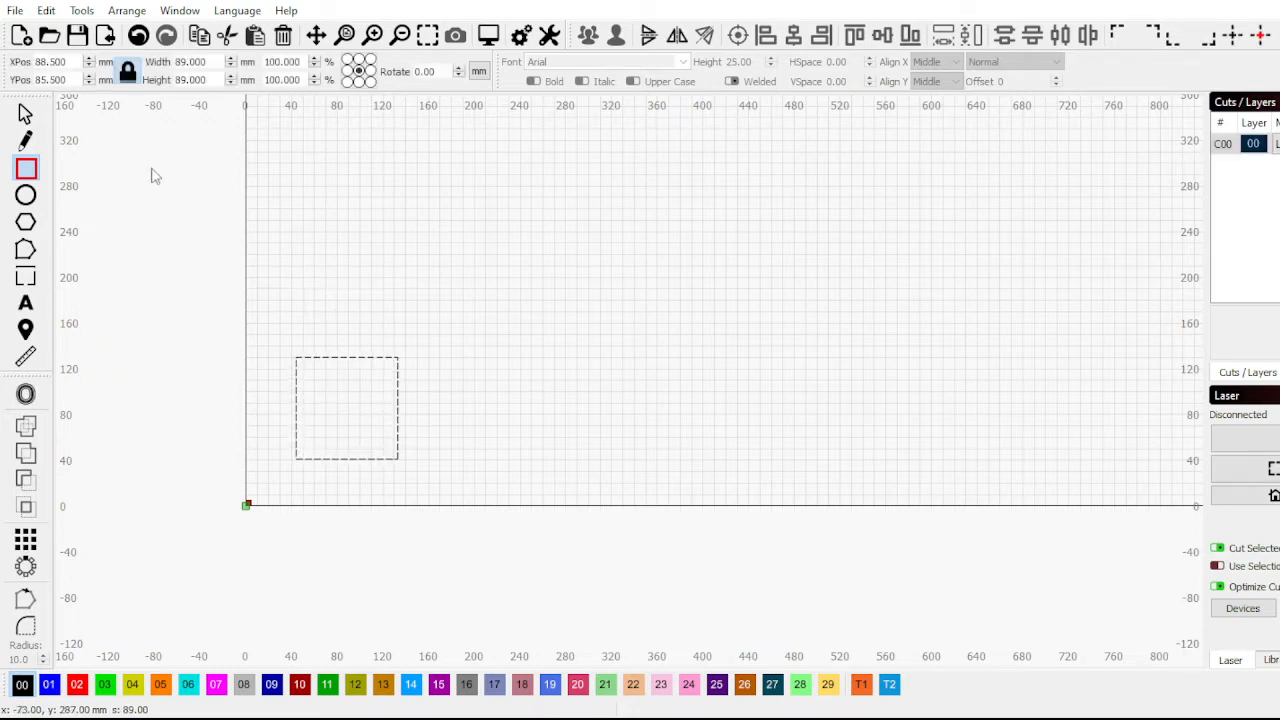
Resize the square to 75 mm in width and height with the proportions locked
scroll(434, 423, down, 4)
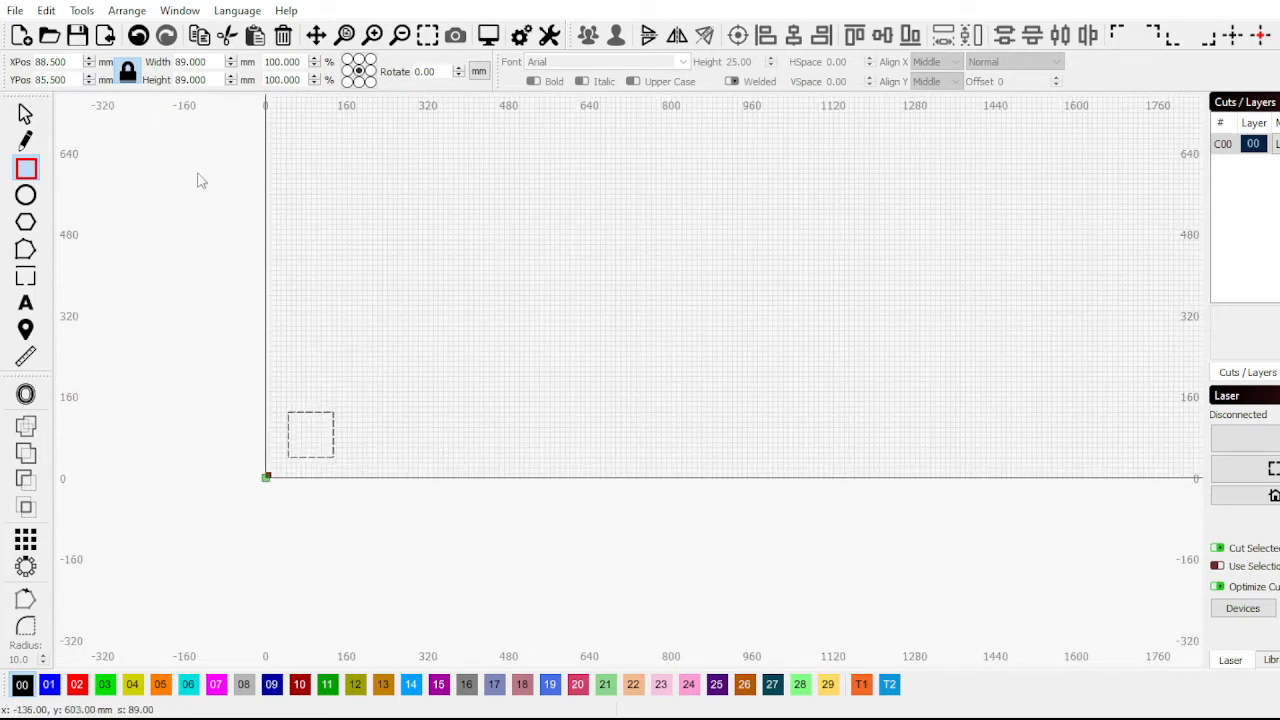
scroll(205, 365, up, 2)
scroll(274, 380, up, 2)
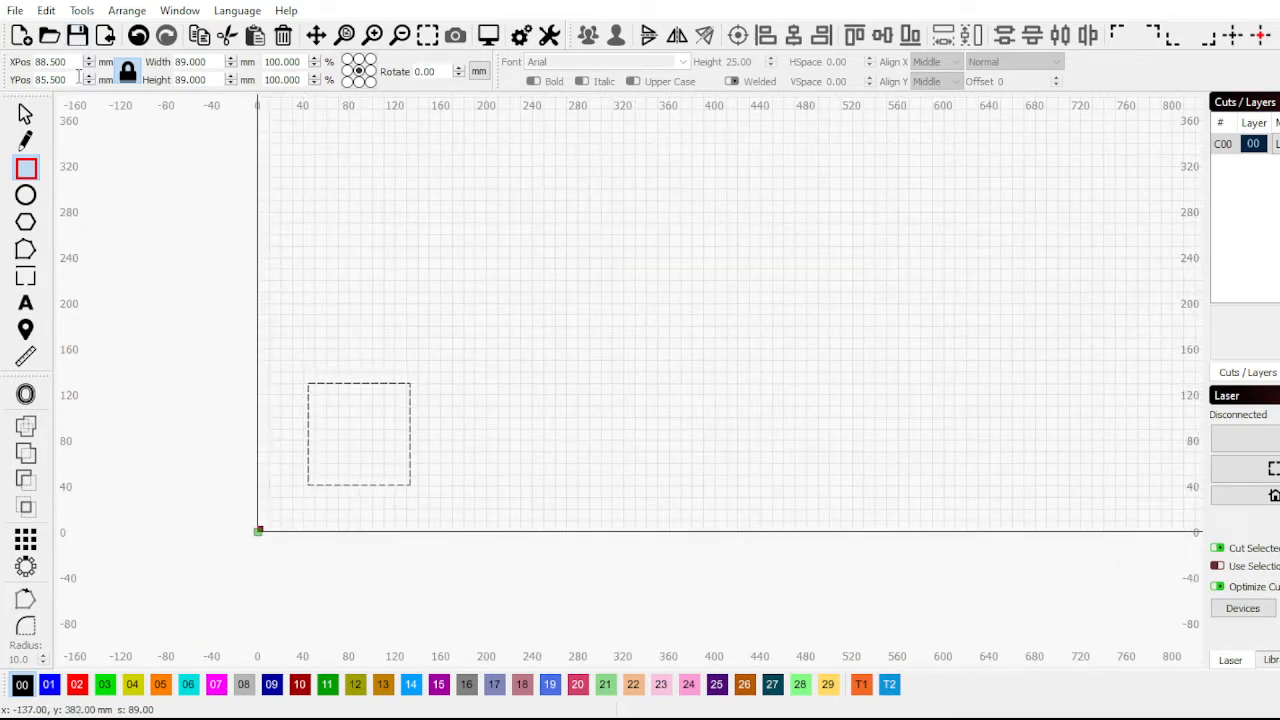
double_click(190, 79)
text(75)
key(Return)
Duplicate the 75 mm square and stack the copy directly on top of the original with their corners aligned
scroll(390, 275, up, 2)
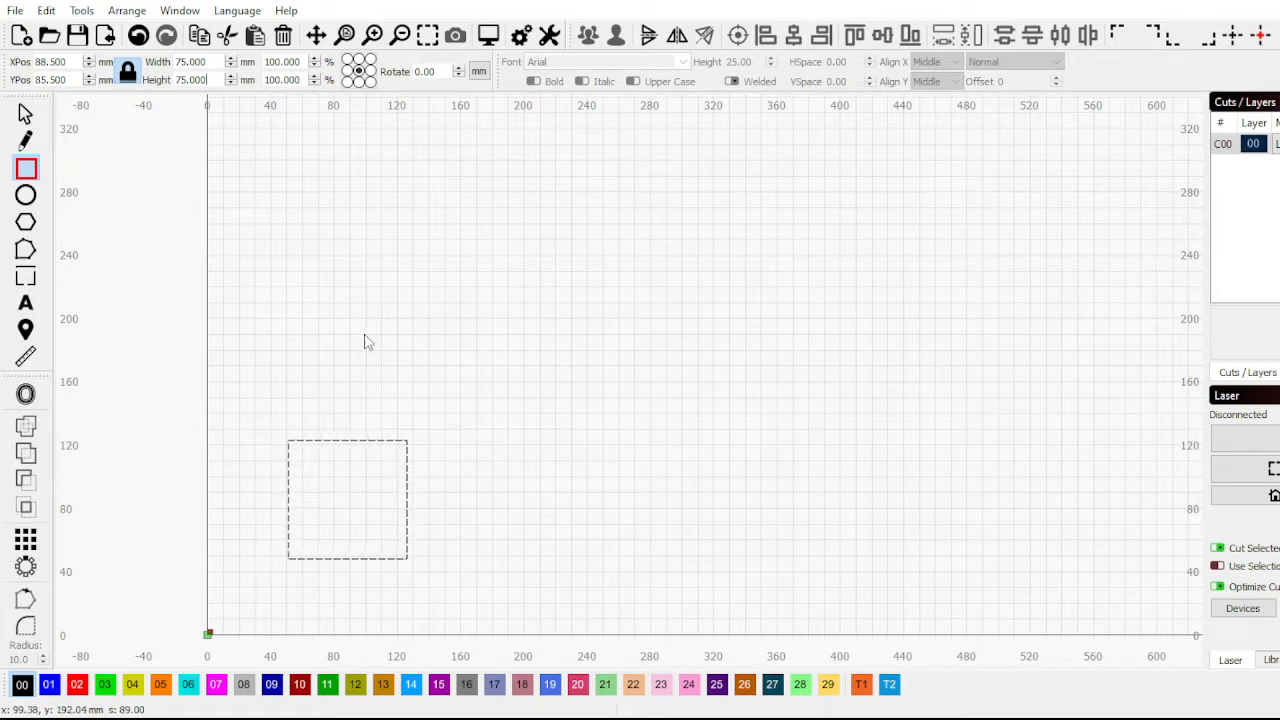
click(33, 116)
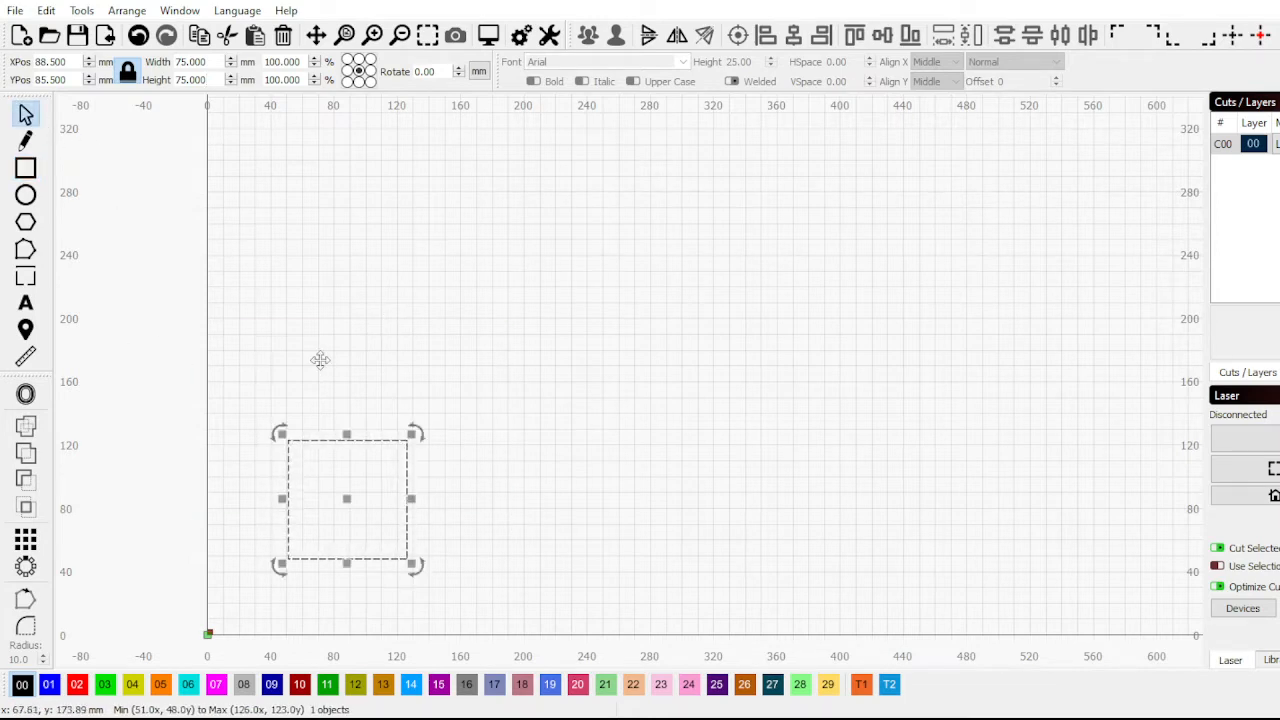
key(ctrl+v)
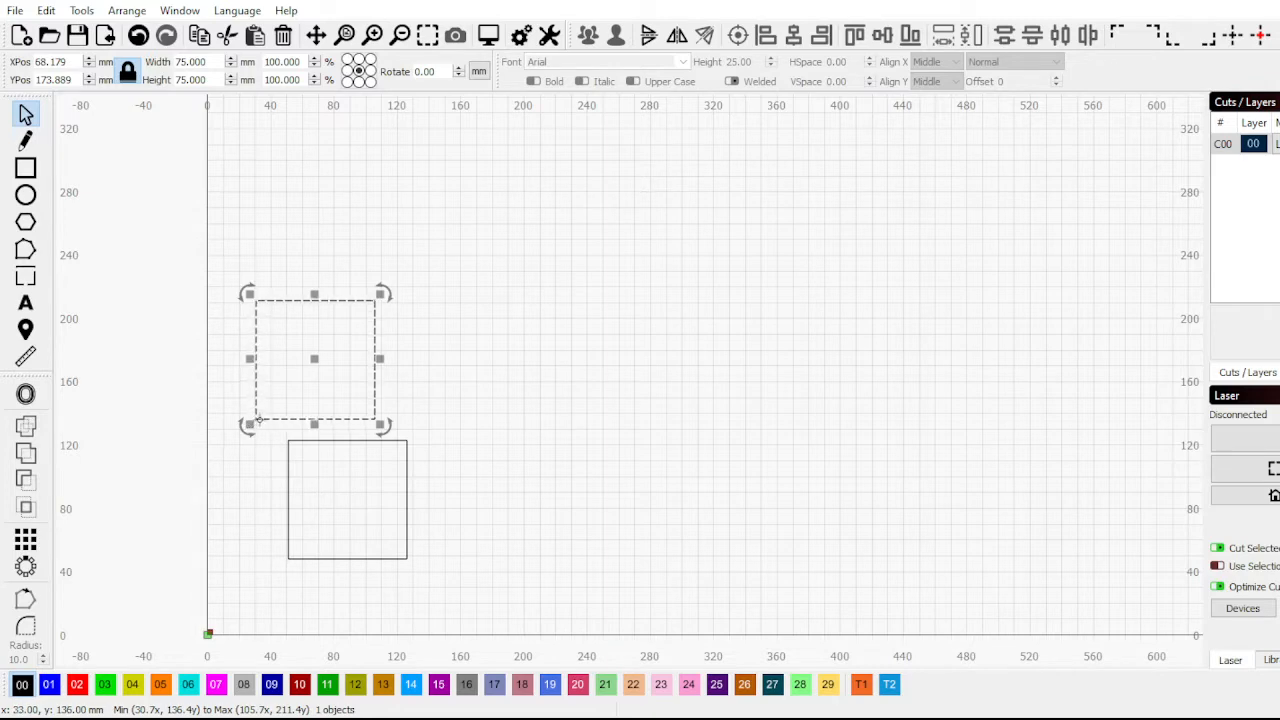
drag(256, 418, 292, 439)
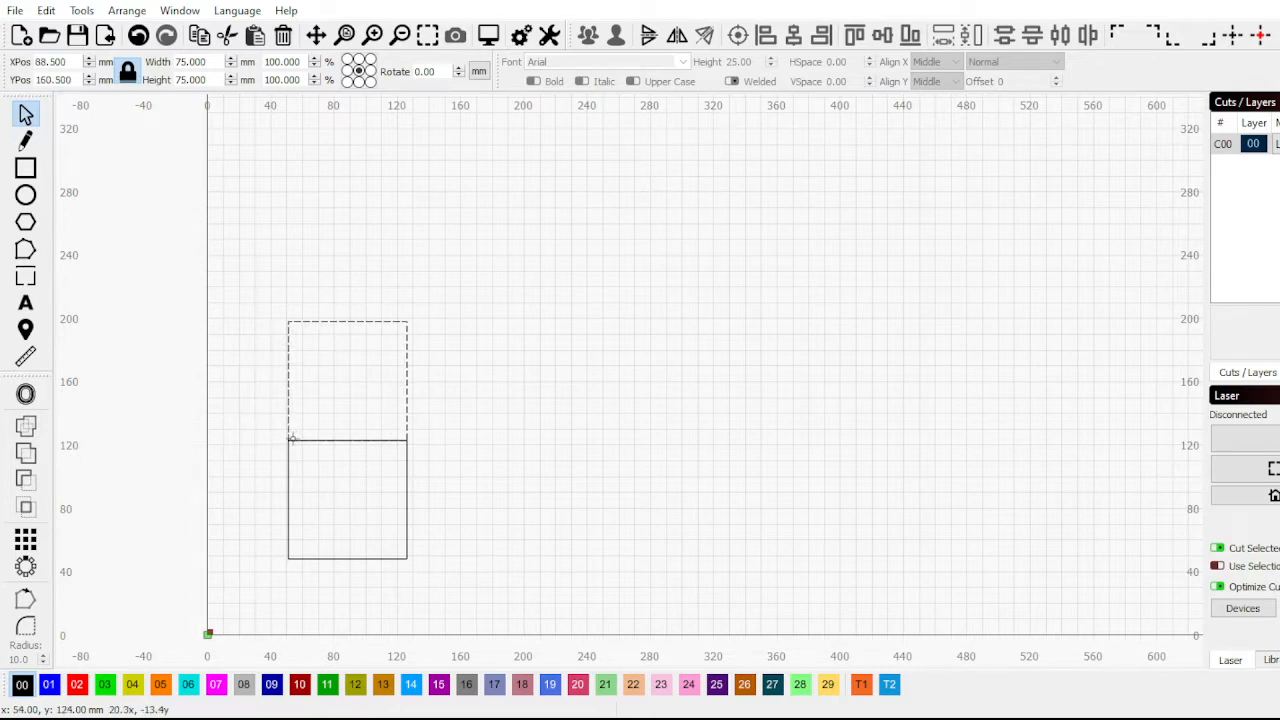
Select both stacked squares and compare their overall size in inches and in millimetres, returning the units to millimetres
click(126, 354)
scroll(349, 463, down, 3)
scroll(346, 471, up, 5)
drag(575, 567, 113, 165)
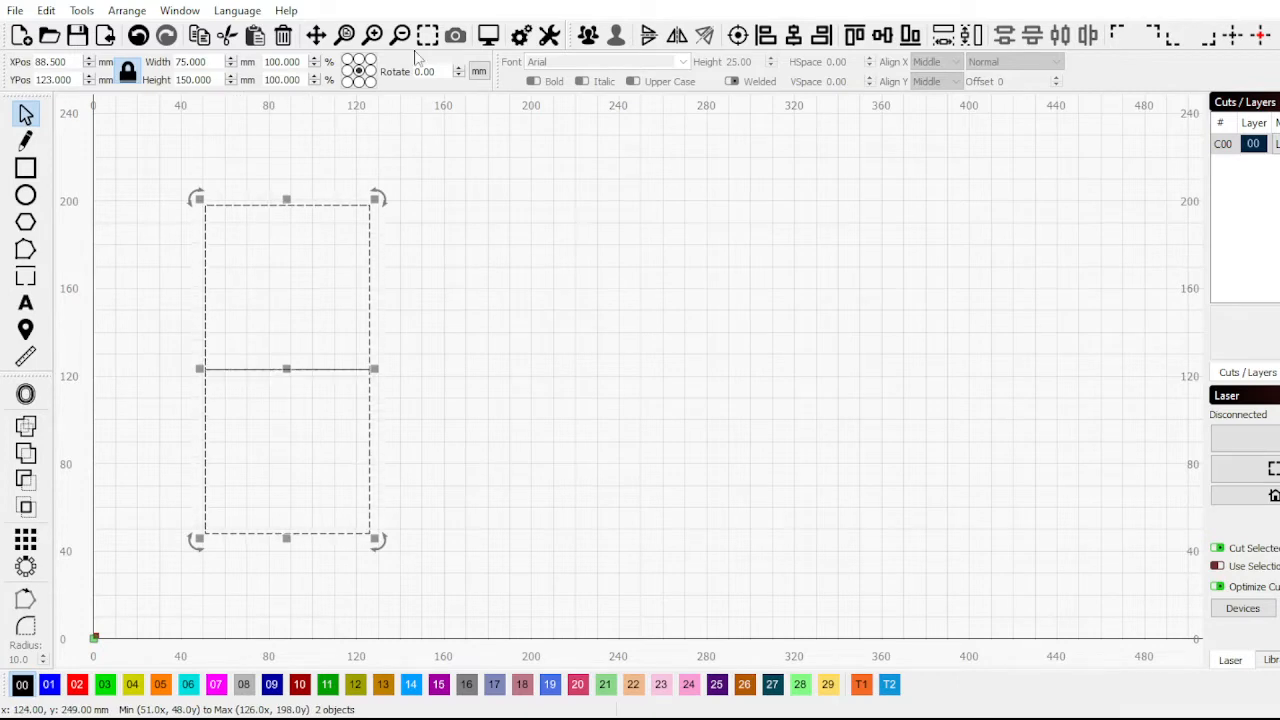
click(479, 71)
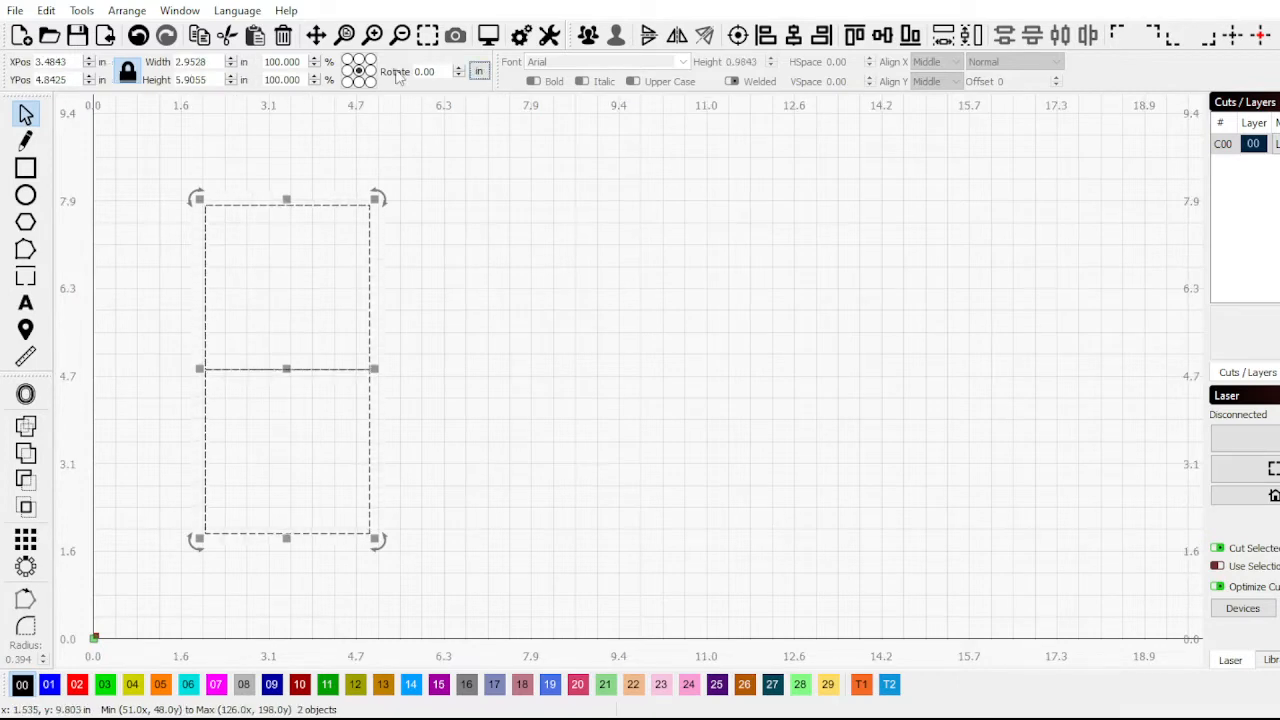
click(479, 71)
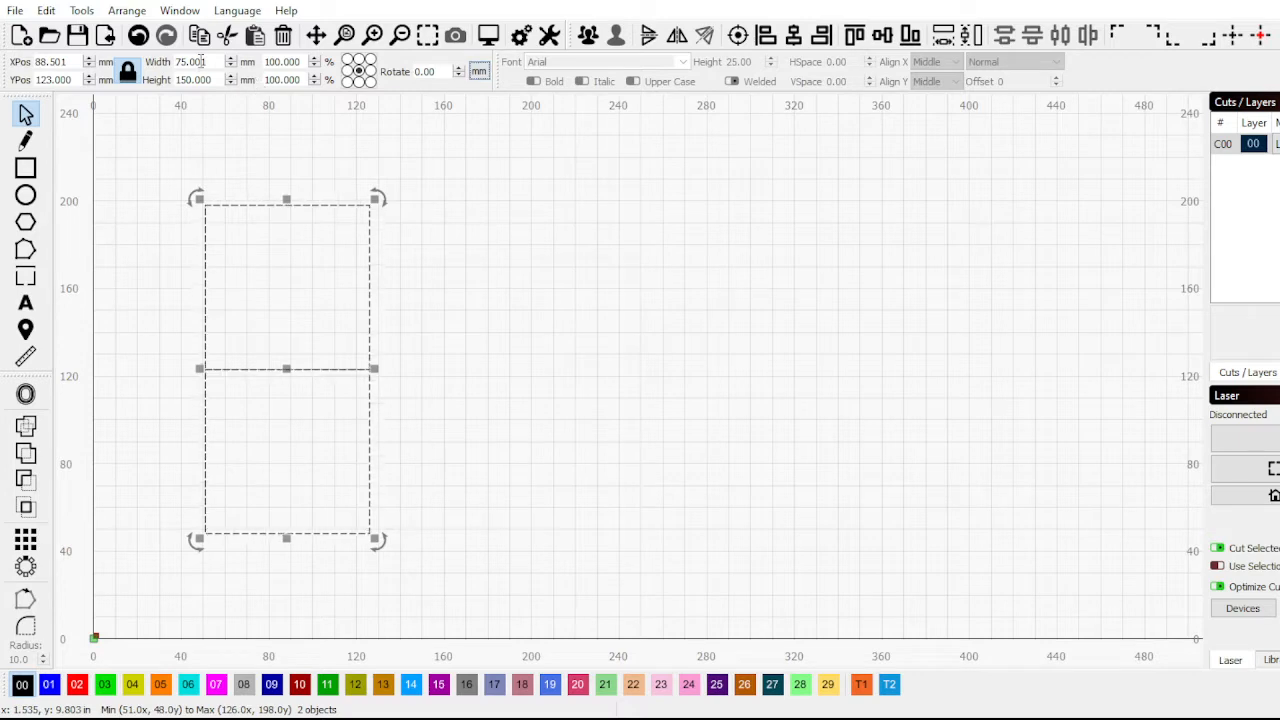
click(479, 71)
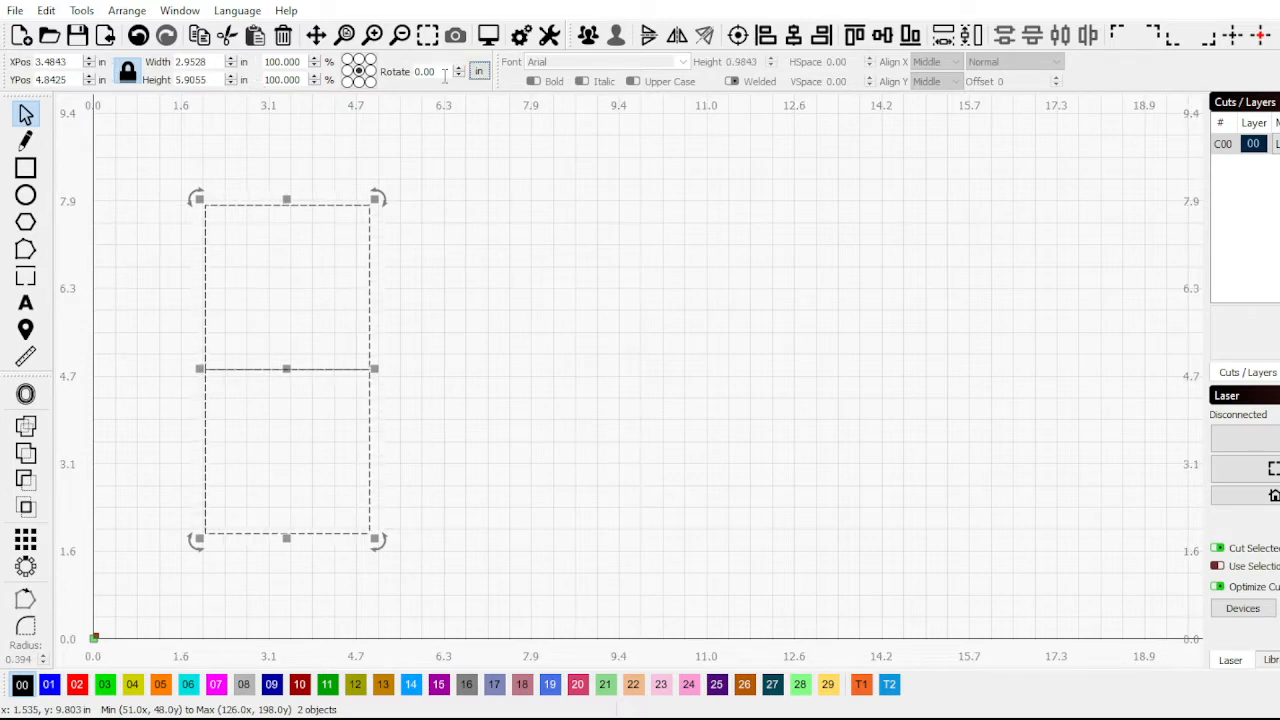
click(479, 71)
click(337, 177)
Draw a vertical line about 56 mm long to the left of the upper square
scroll(337, 177, down, 2)
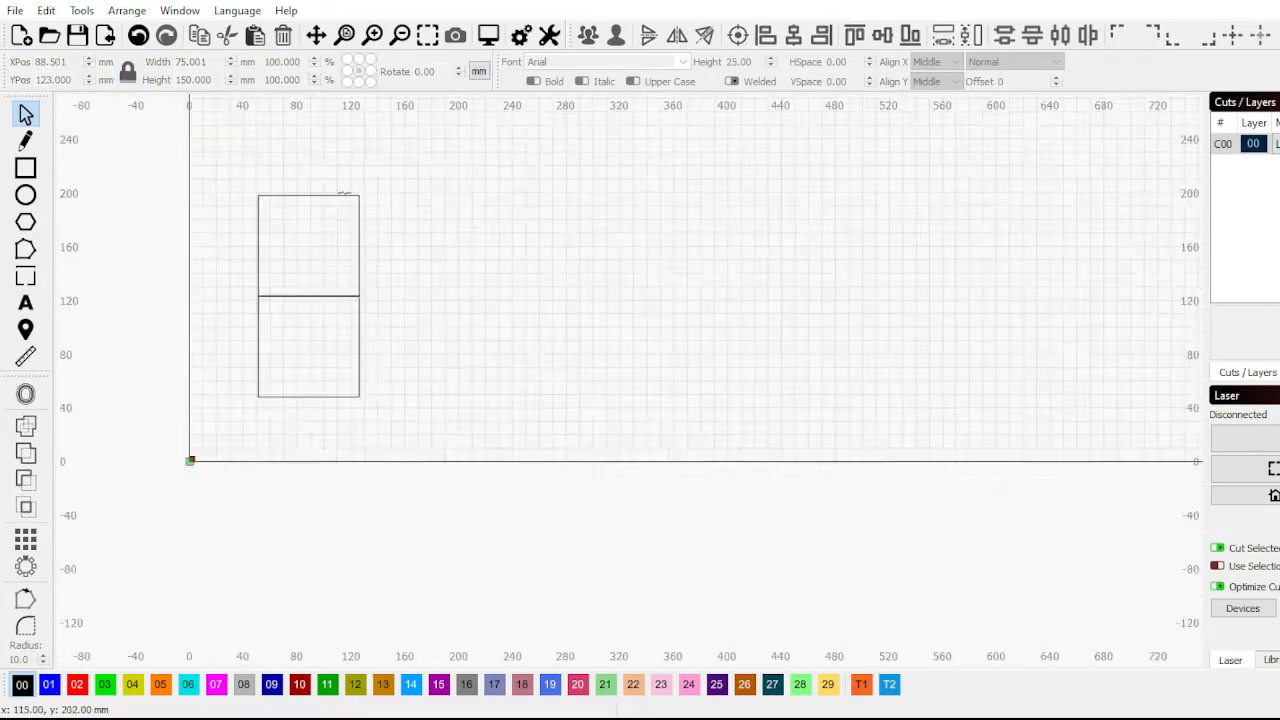
scroll(243, 210, up, 3)
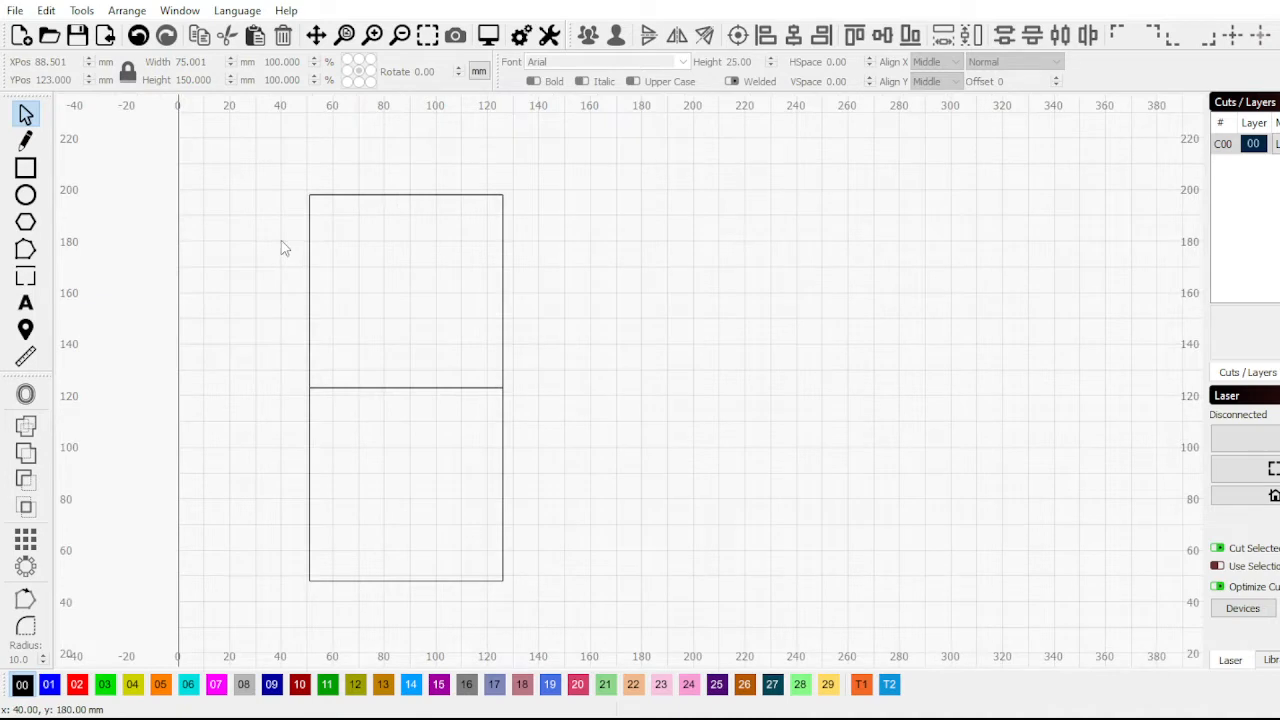
click(25, 140)
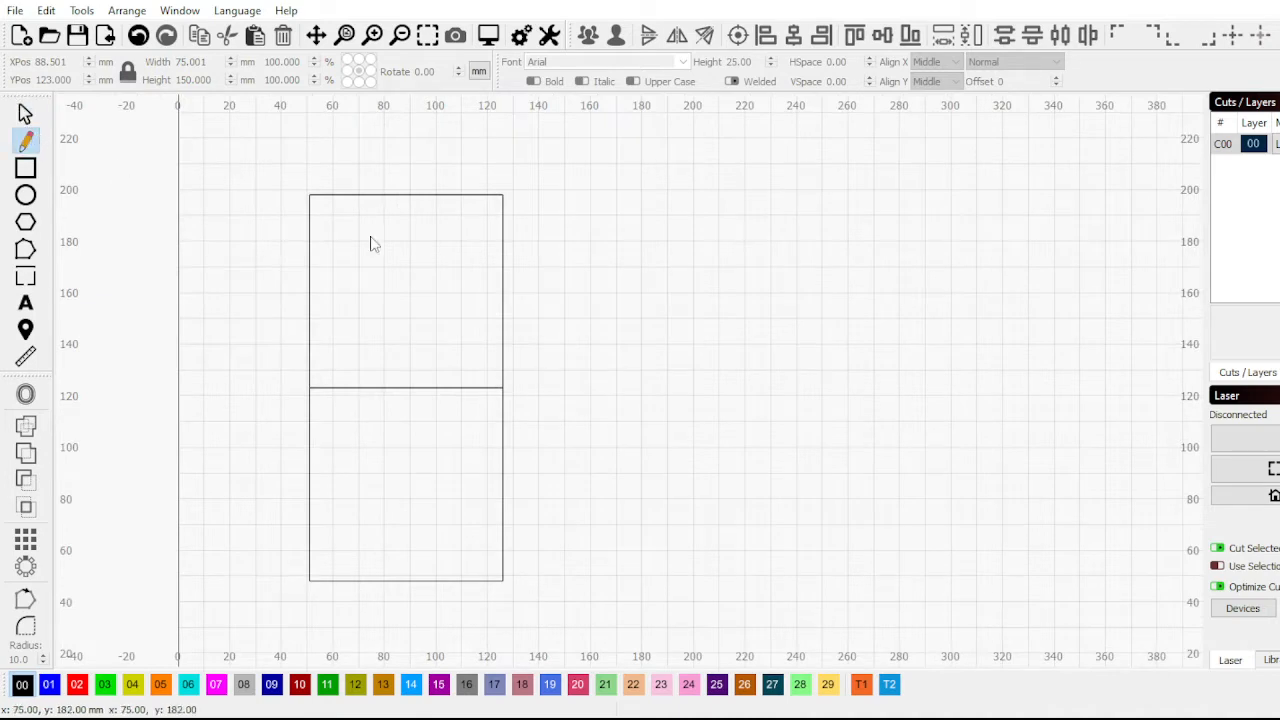
click(245, 297)
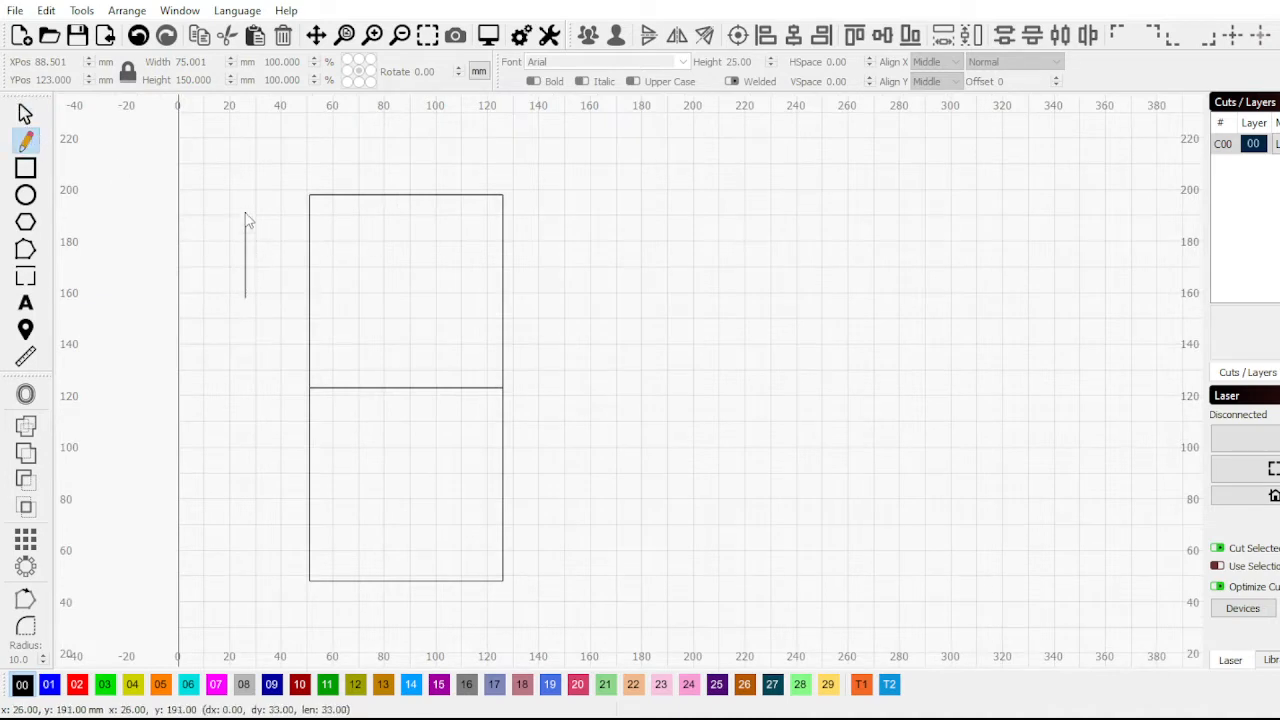
click(245, 154)
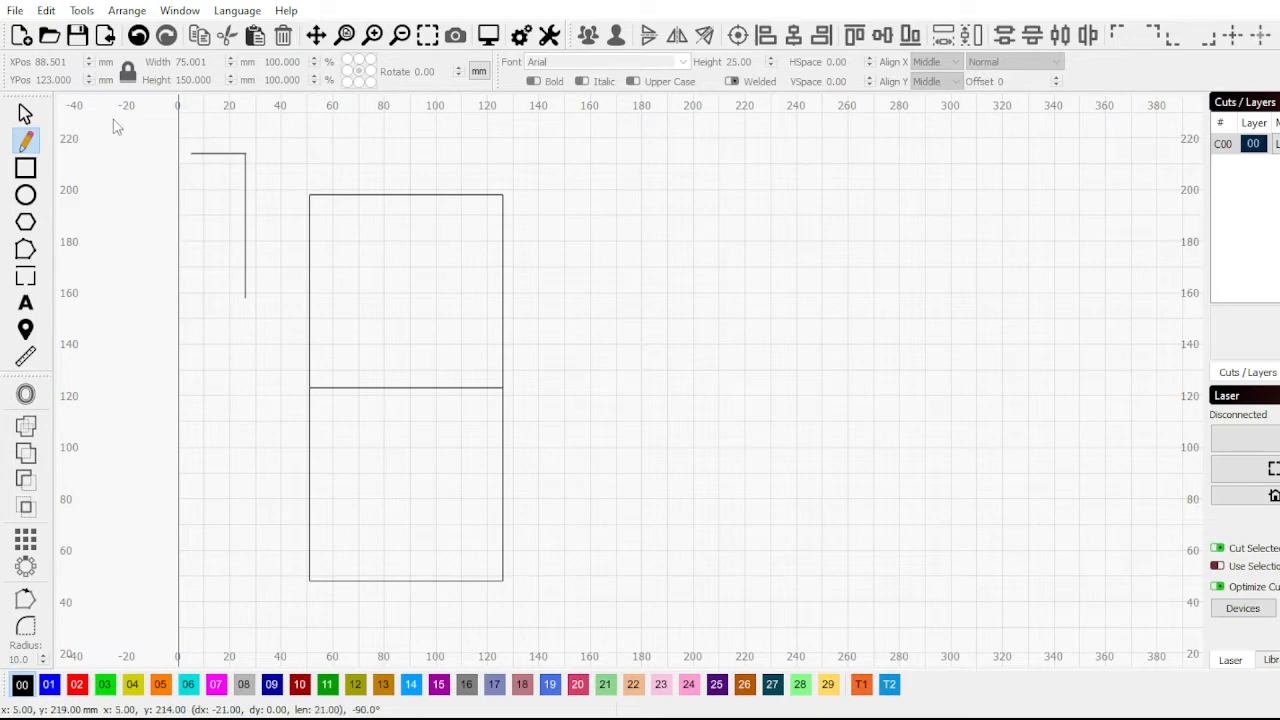
click(25, 114)
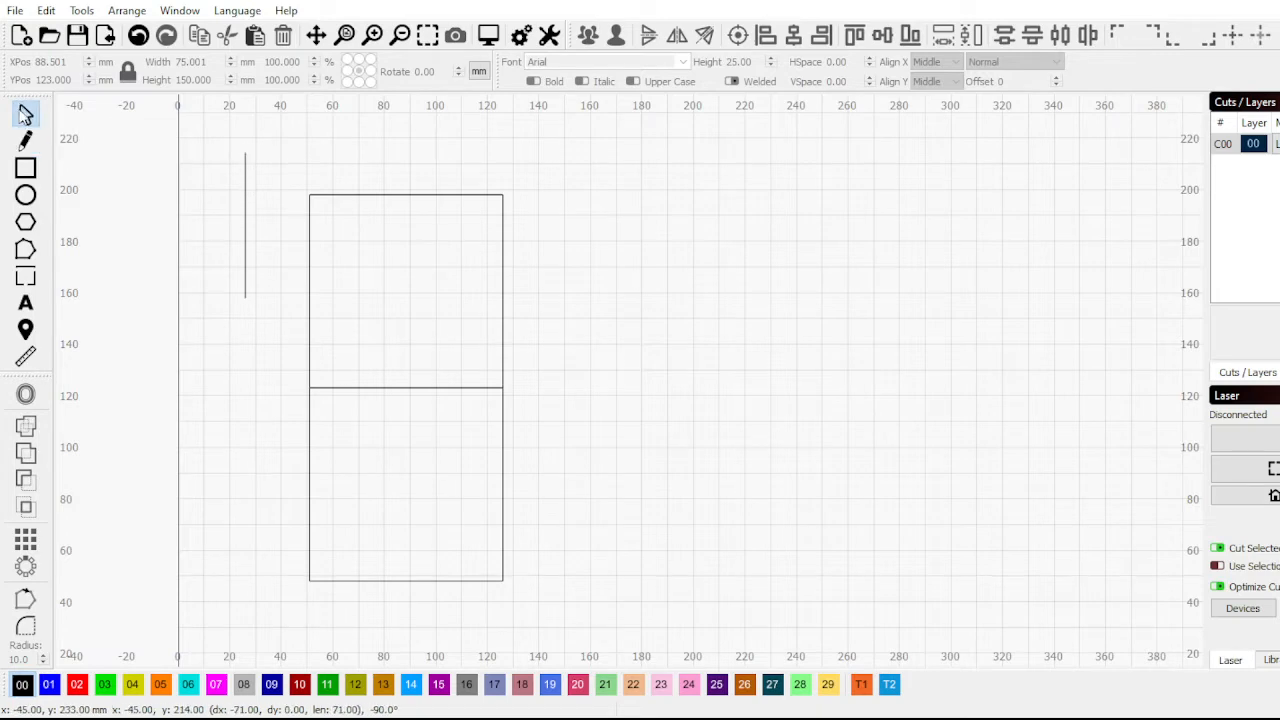
Move the vertical line down so it stands beside the upper square
click(245, 190)
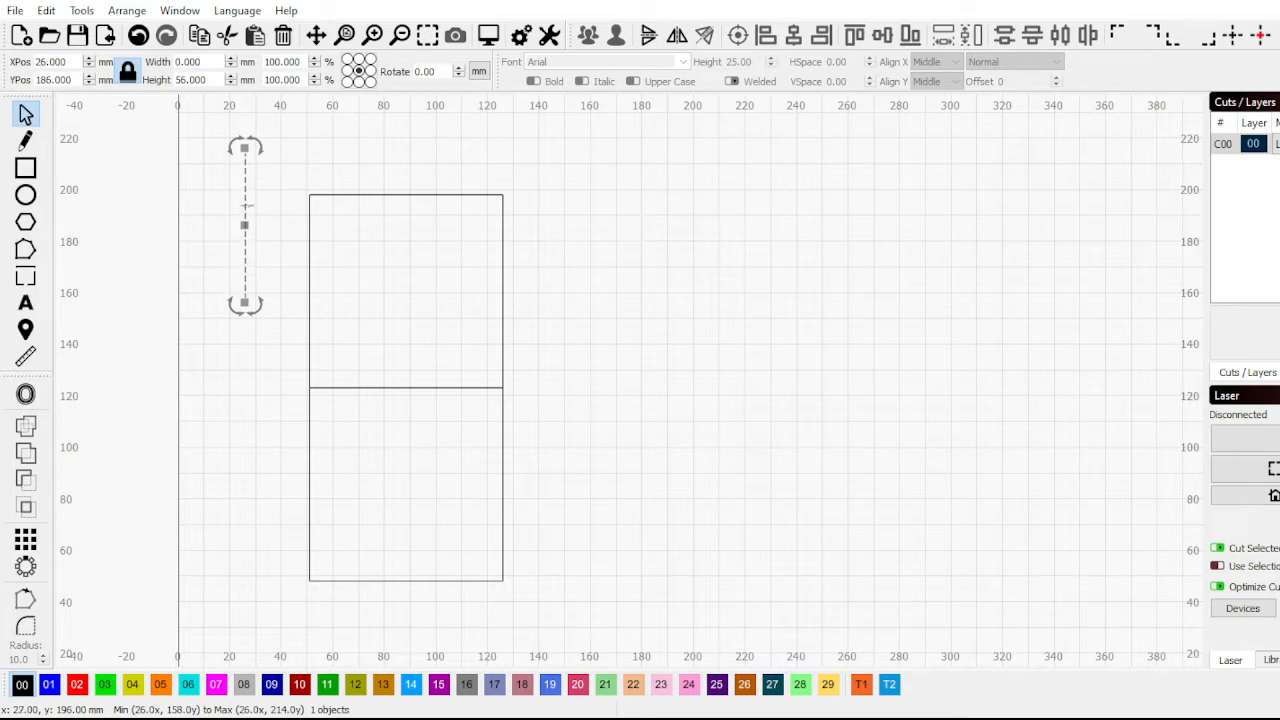
drag(244, 224, 255, 291)
click(303, 227)
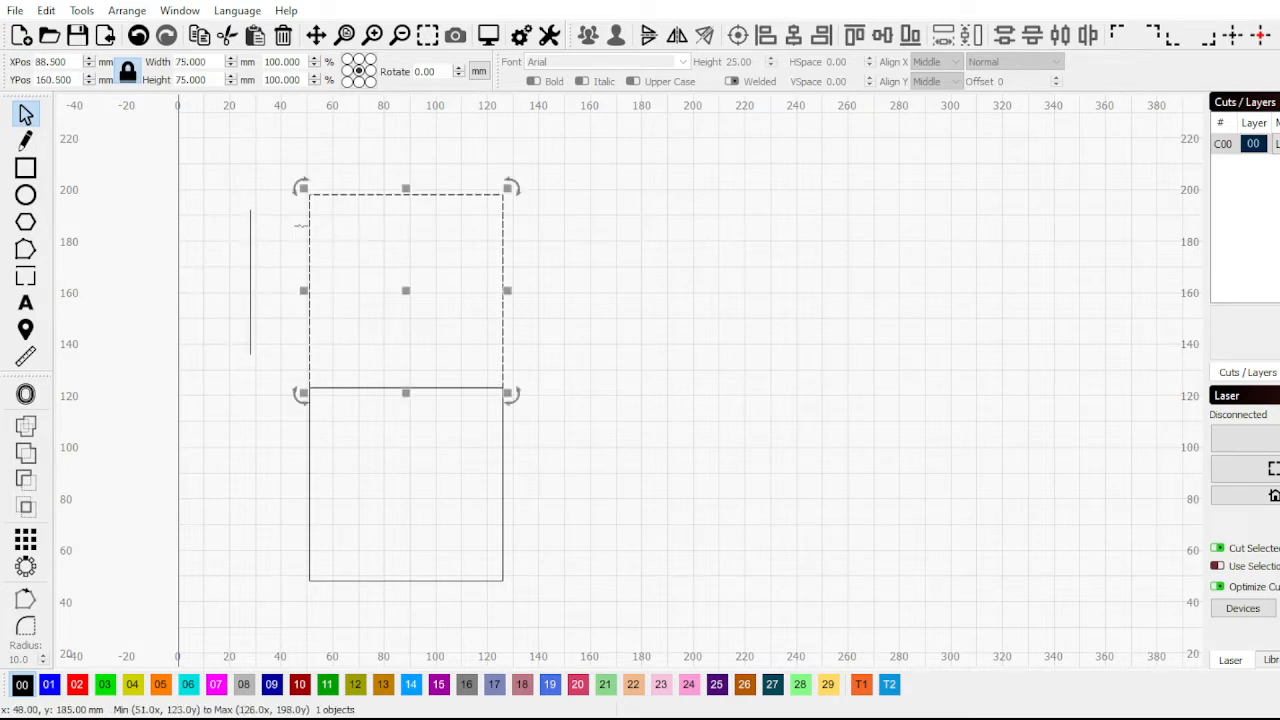
click(282, 268)
Set the vertical line's length to 50 mm
click(250, 248)
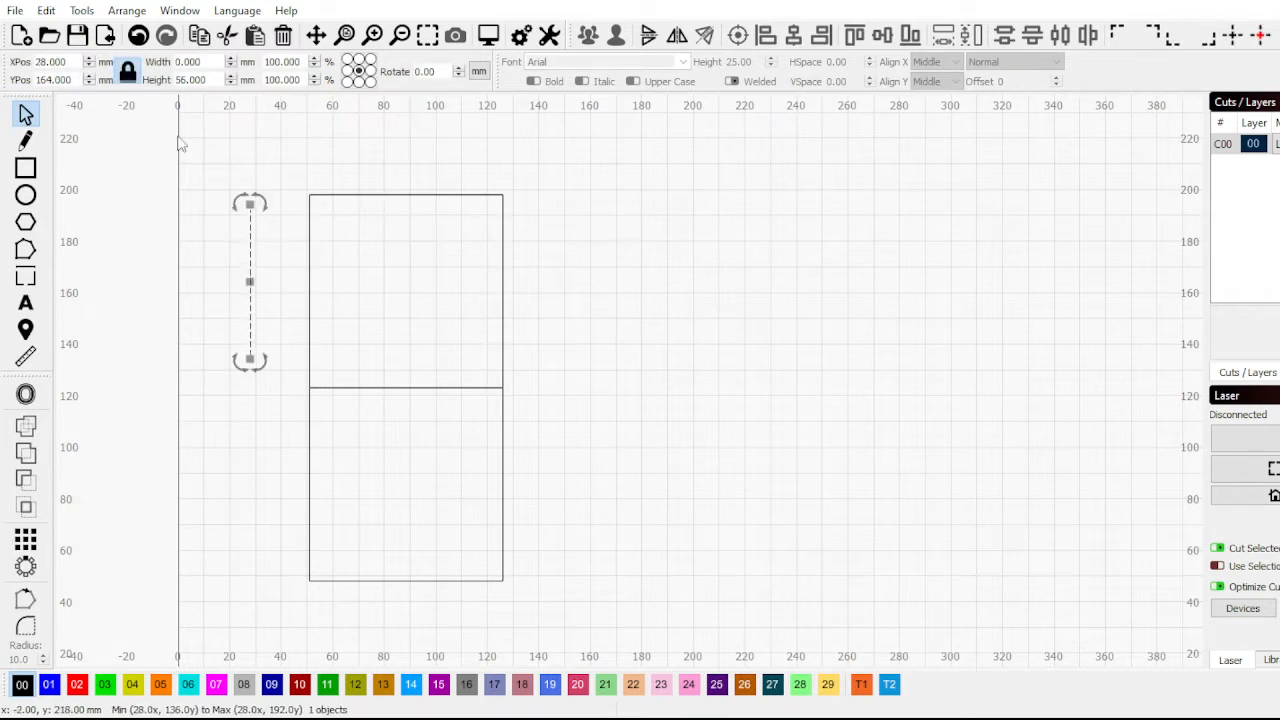
drag(211, 76, 113, 75)
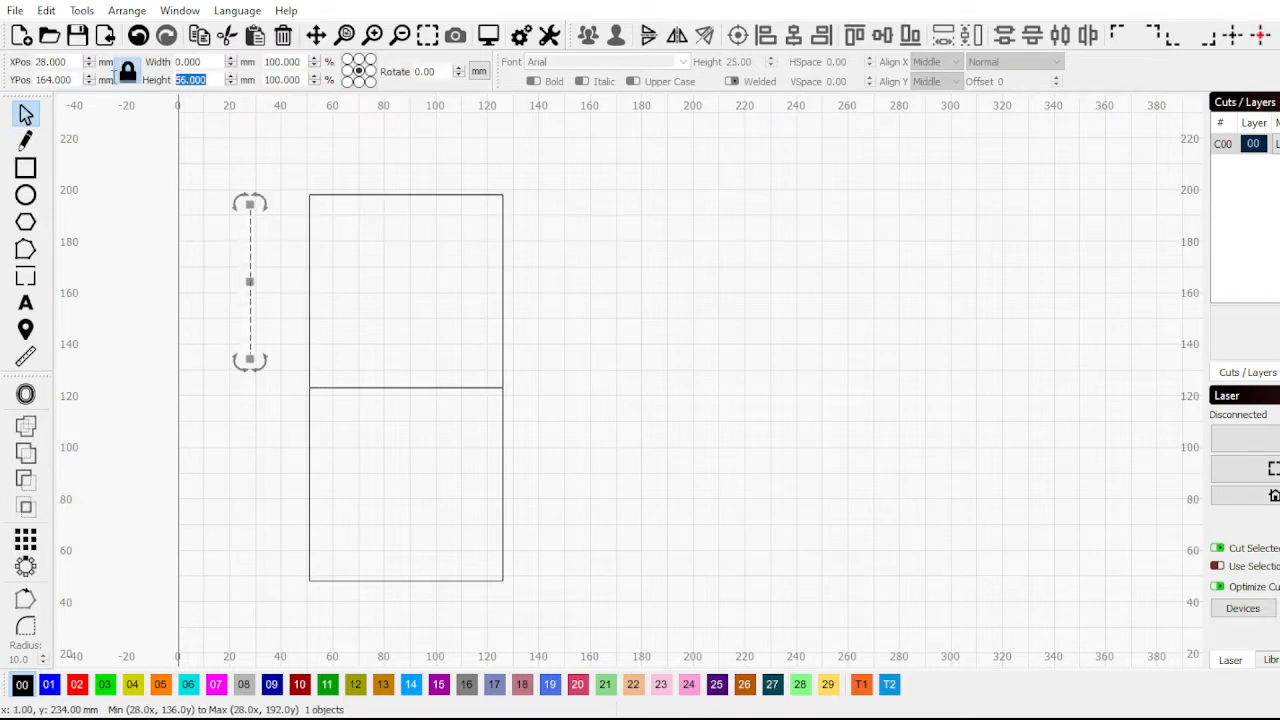
text(50)
key(Return)
Offset the line outward by 10 mm with round corners, keeping the original line
scroll(250, 277, up, 1)
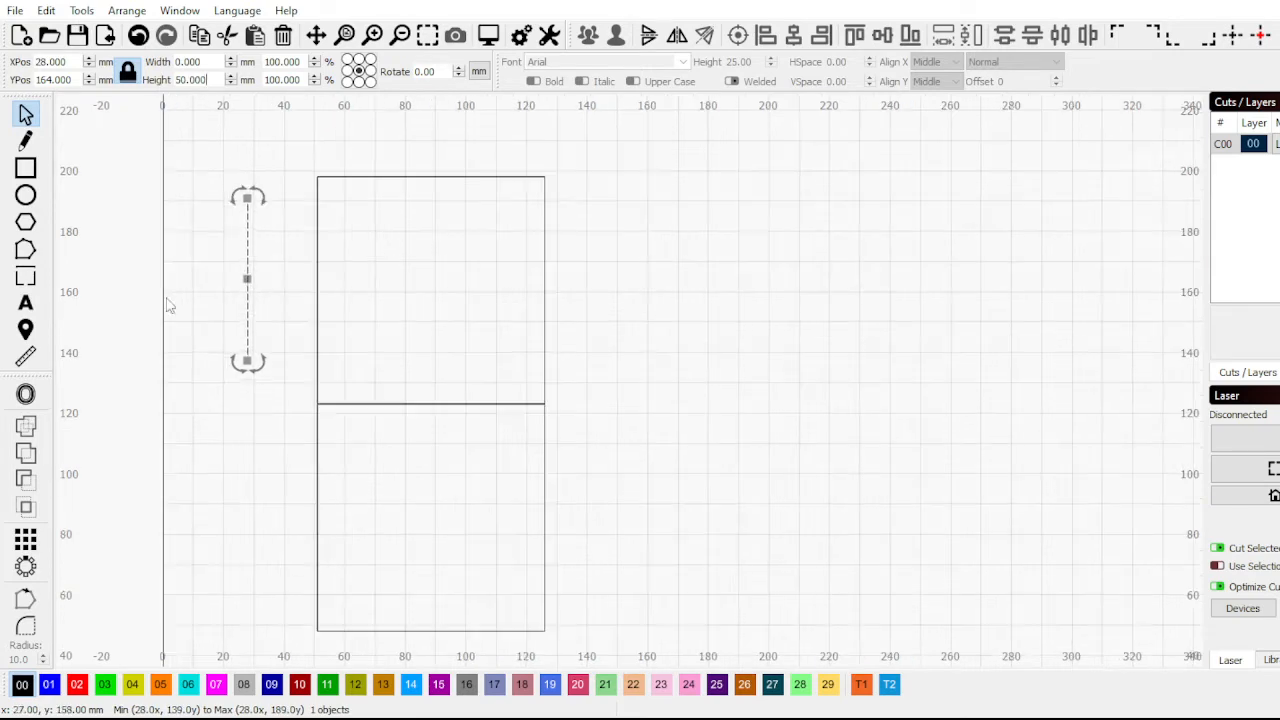
click(26, 395)
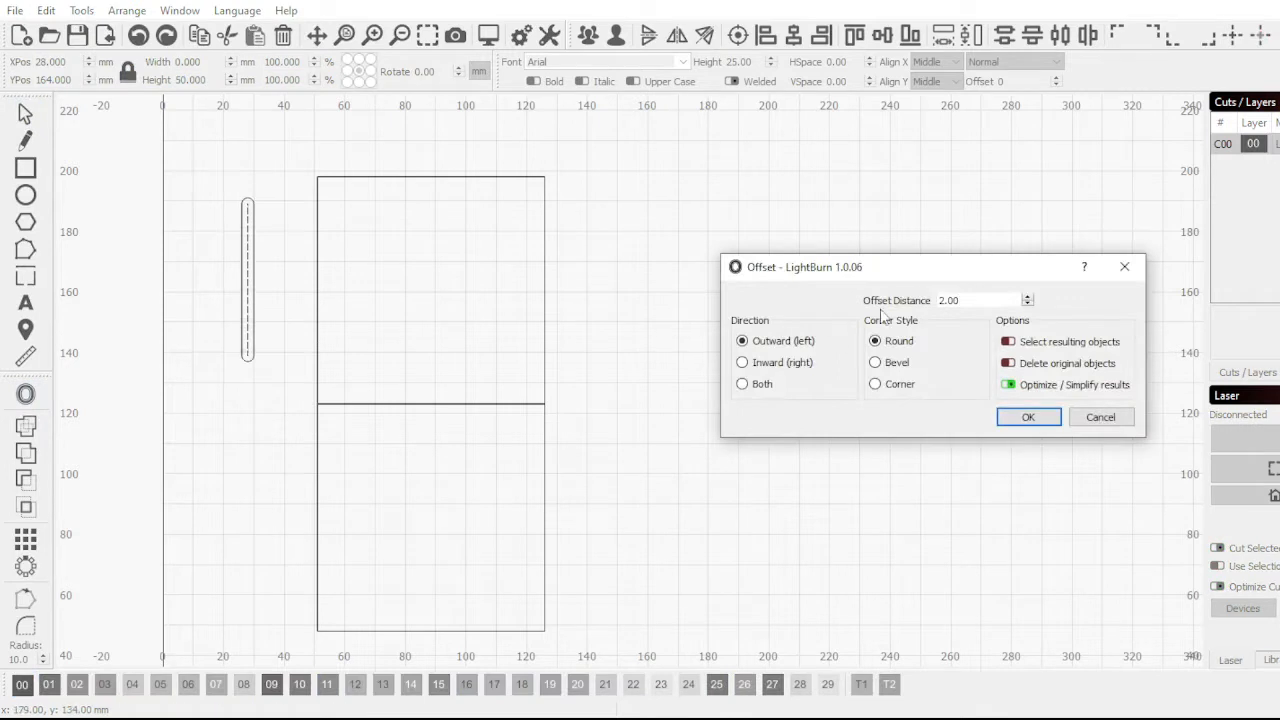
drag(987, 301, 828, 298)
text(10)
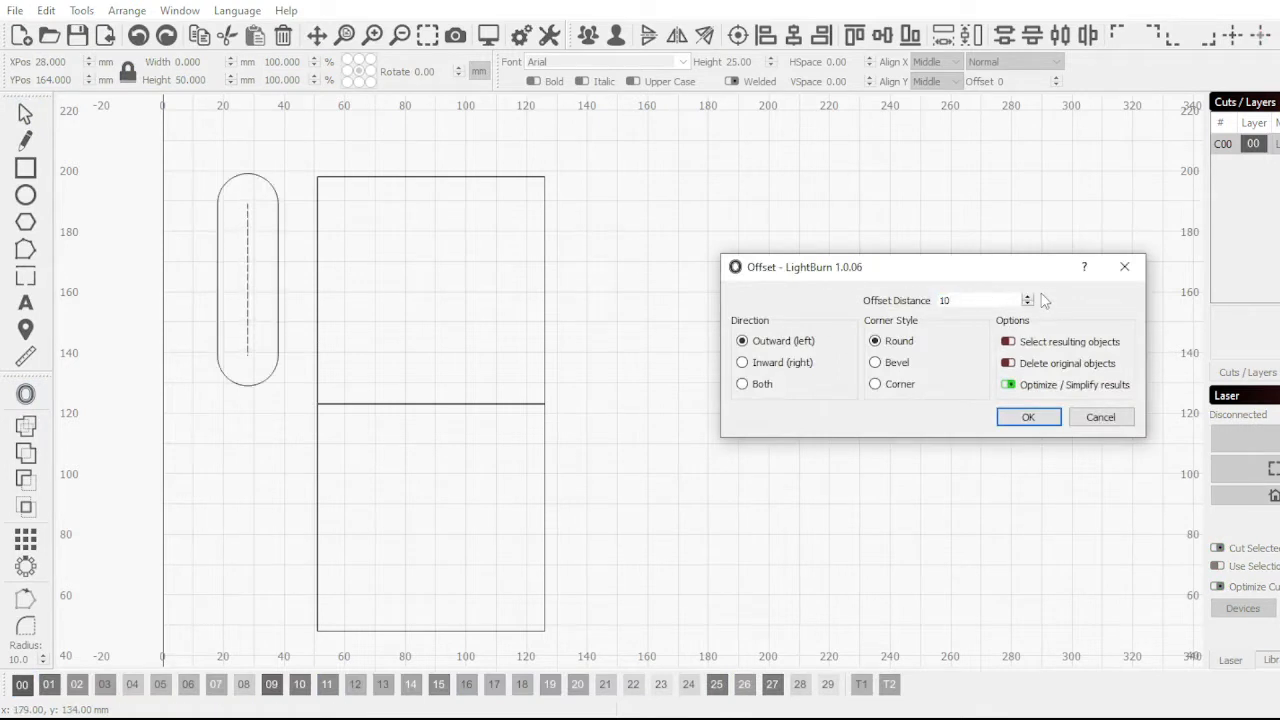
click(1036, 417)
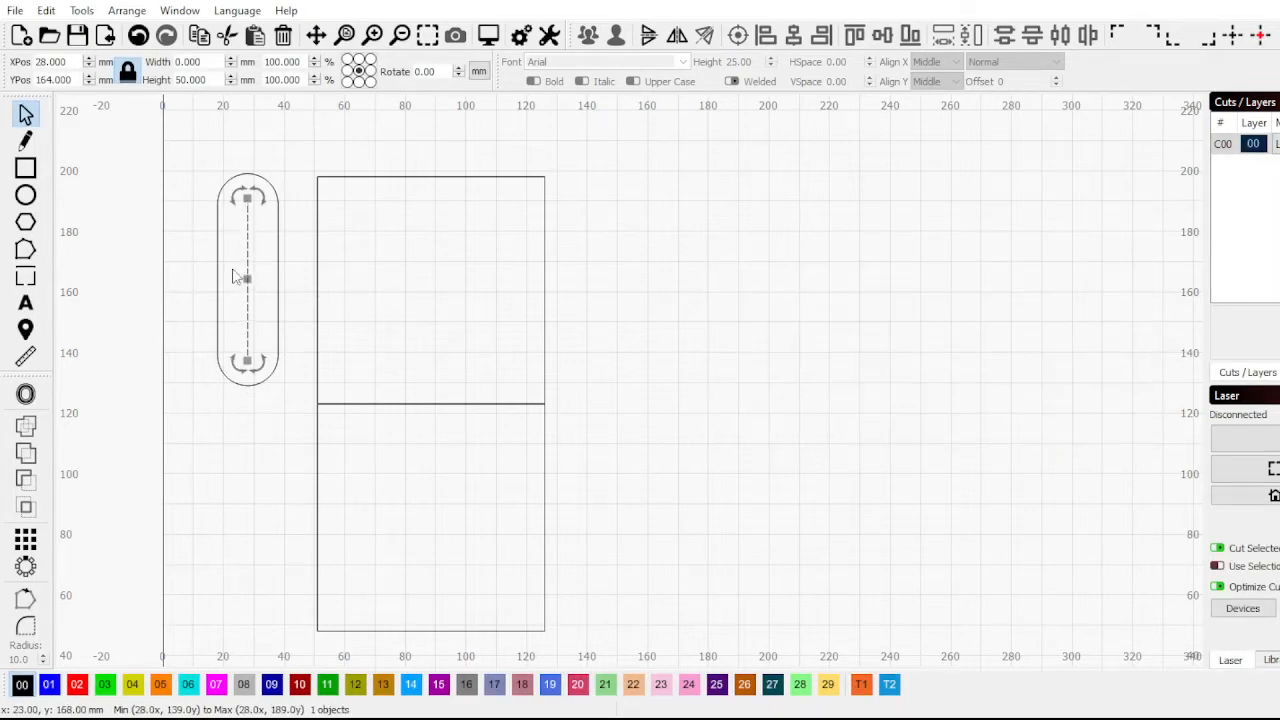
Centre the rounded outline on the upper square's left edge and paste a copy of it near the top edge
click(221, 263)
click(221, 263)
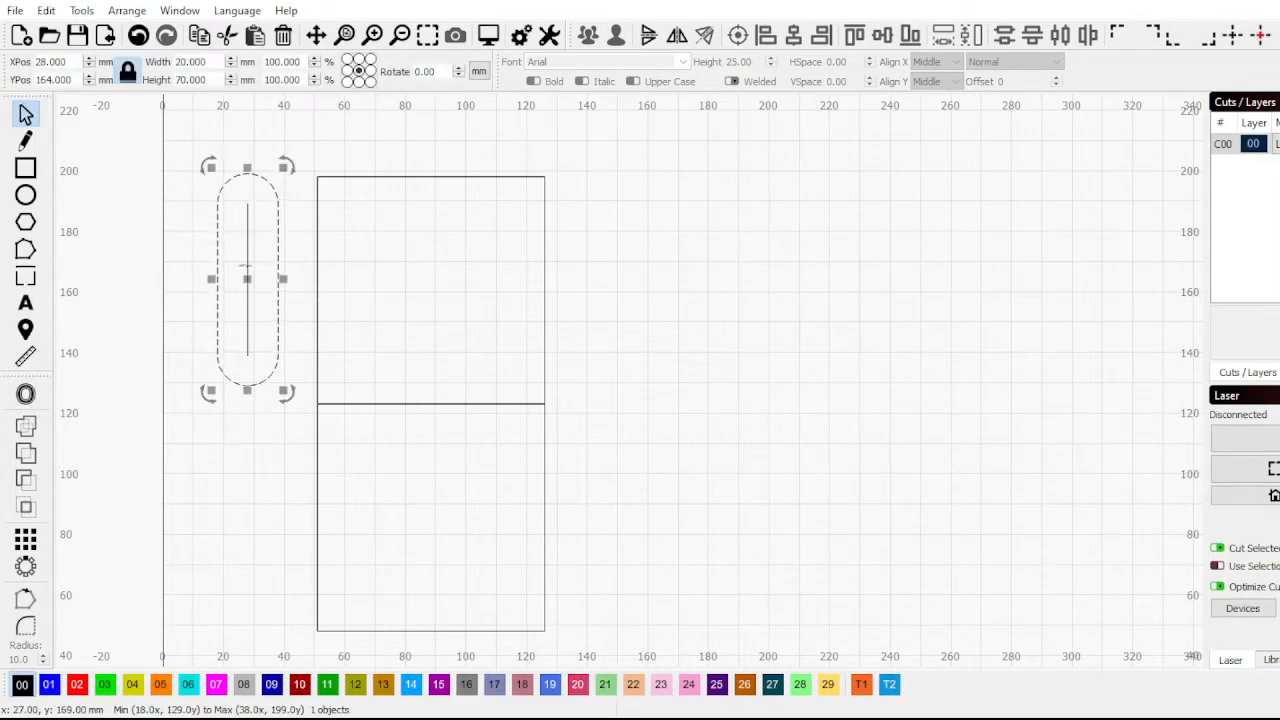
drag(250, 287, 467, 151)
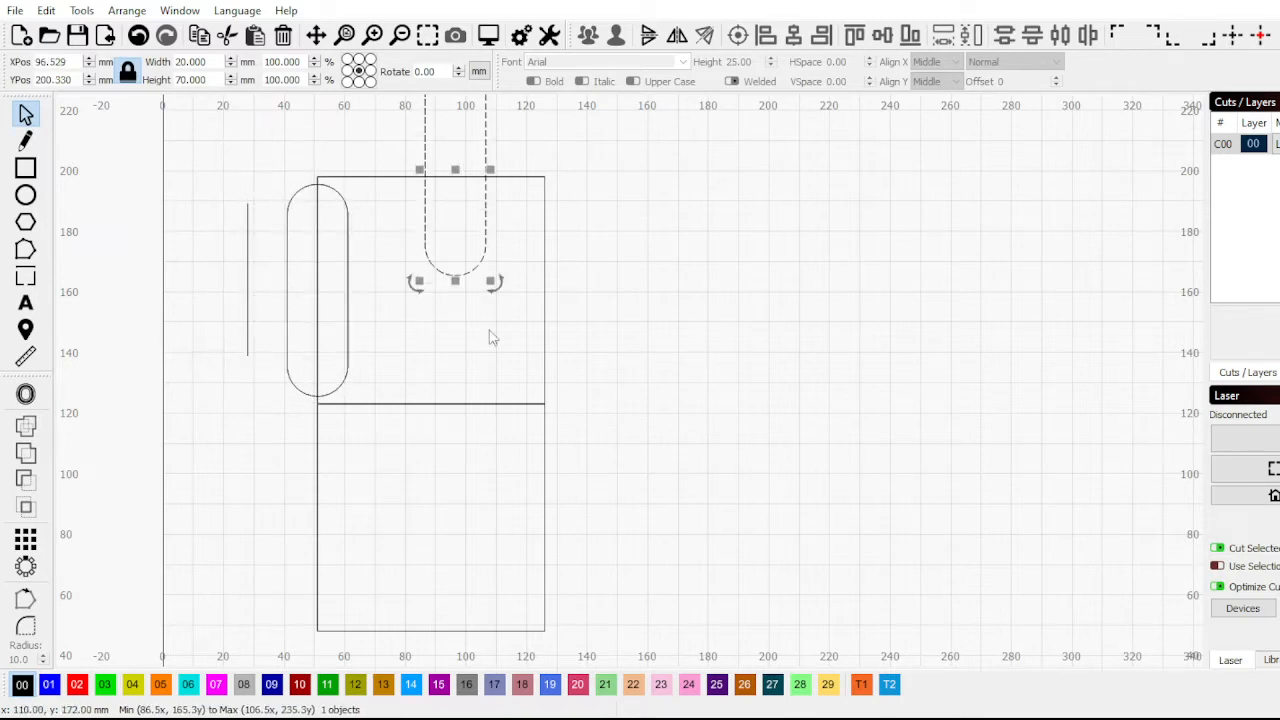
Rotate the copied outline 90 degrees and centre it on the upper square's top edge
scroll(505, 285, down, 3)
drag(481, 256, 560, 395)
scroll(398, 341, up, 3)
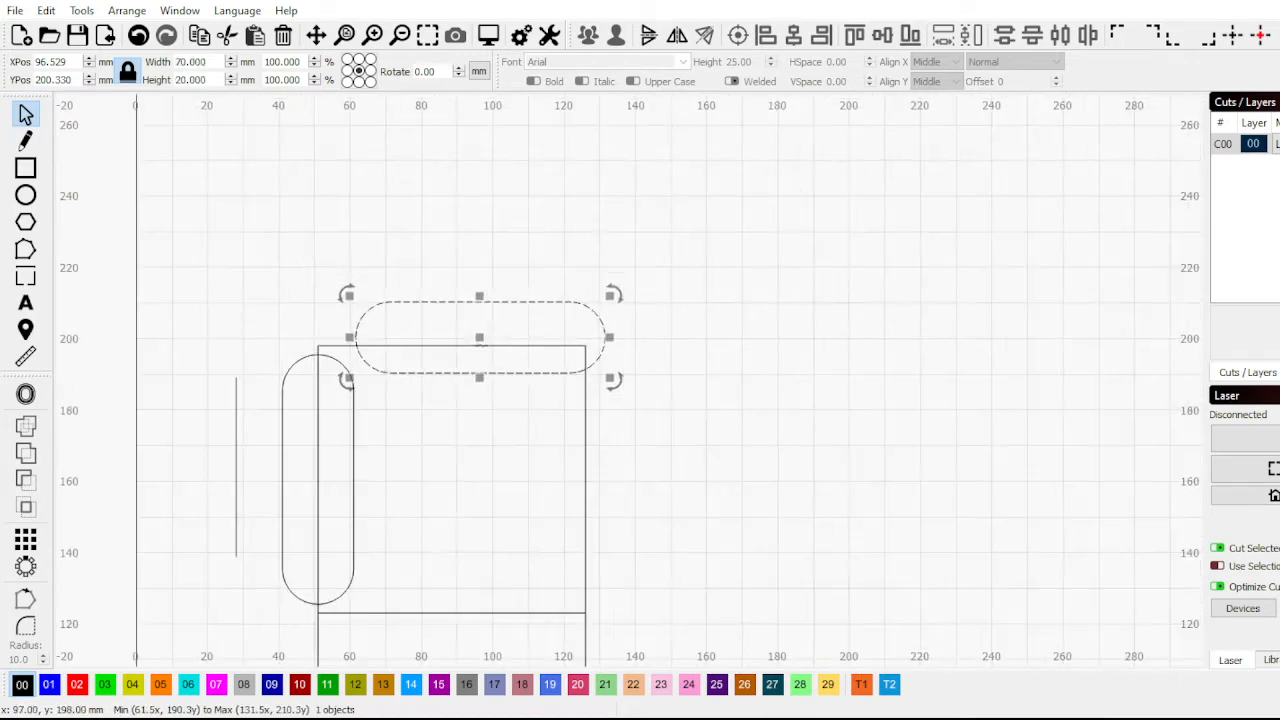
drag(481, 345, 452, 353)
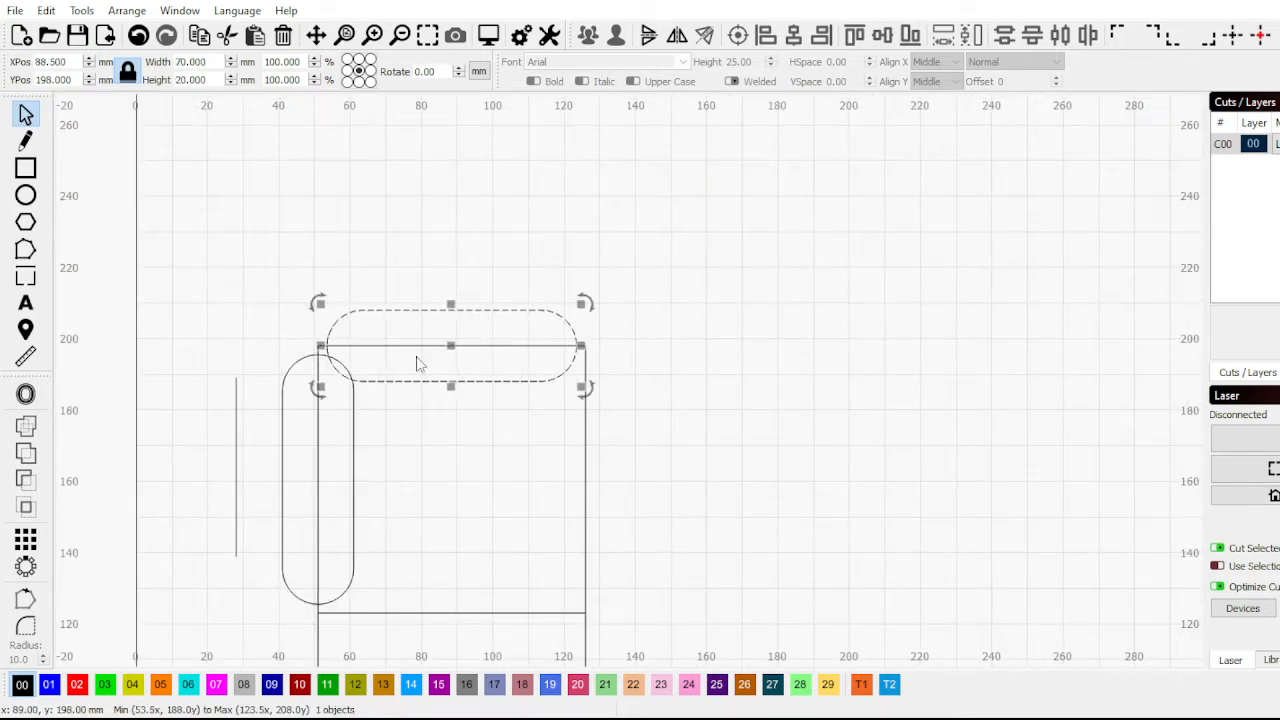
Delete the rounded outlines on the upper square's top and left edges
scroll(345, 358, up, 3)
scroll(322, 367, down, 4)
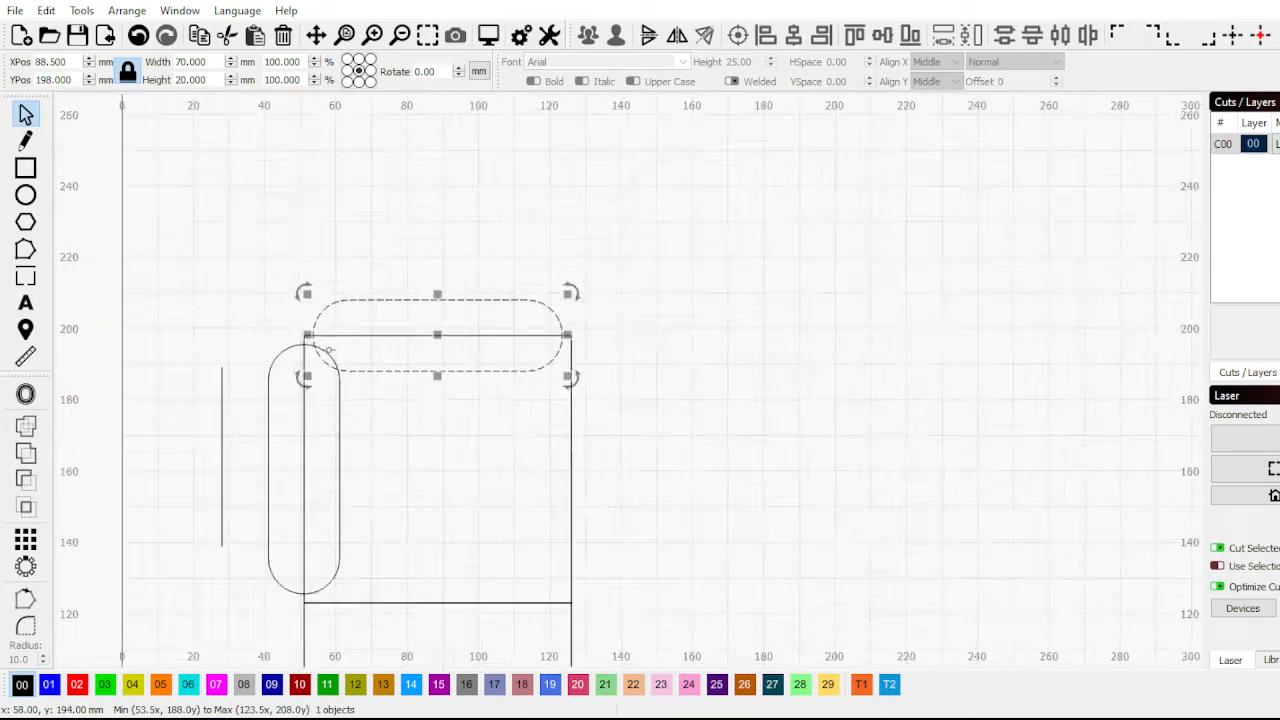
click(408, 418)
click(340, 372)
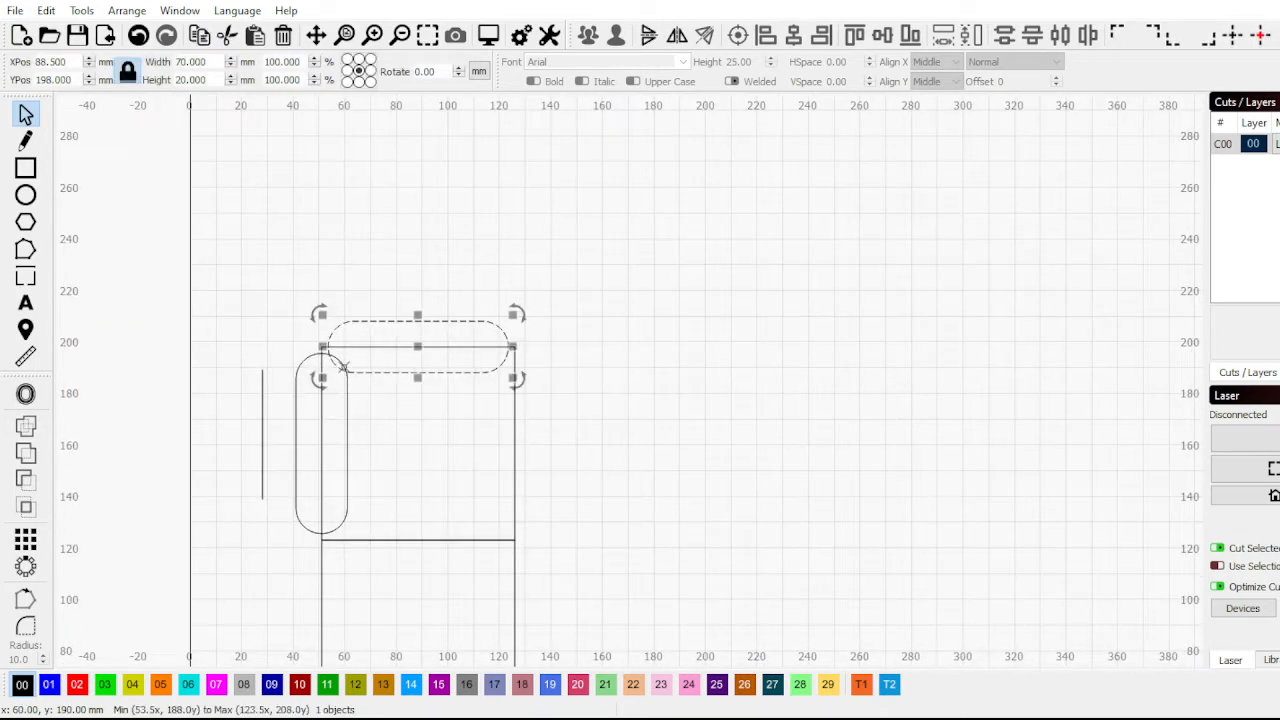
key(Delete)
click(296, 448)
key(Delete)
Set the vertical line's length to 45 mm
click(262, 404)
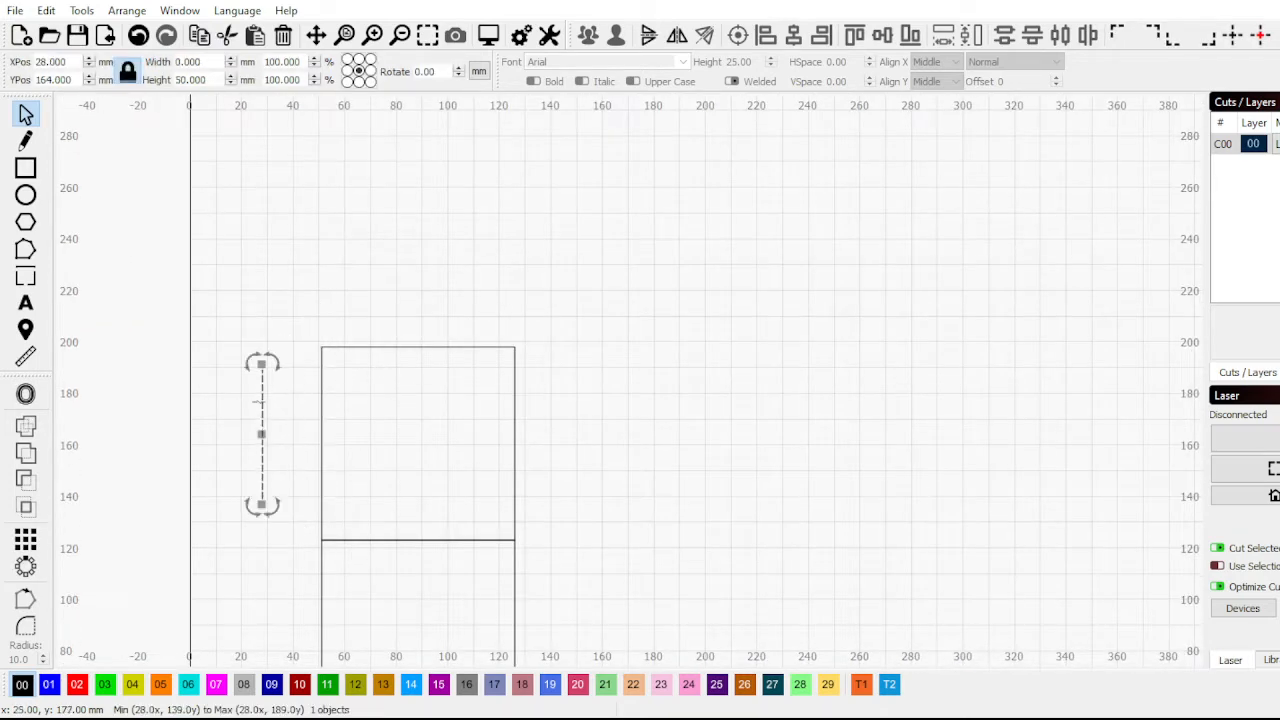
drag(216, 84, 118, 80)
text(45)
key(Return)
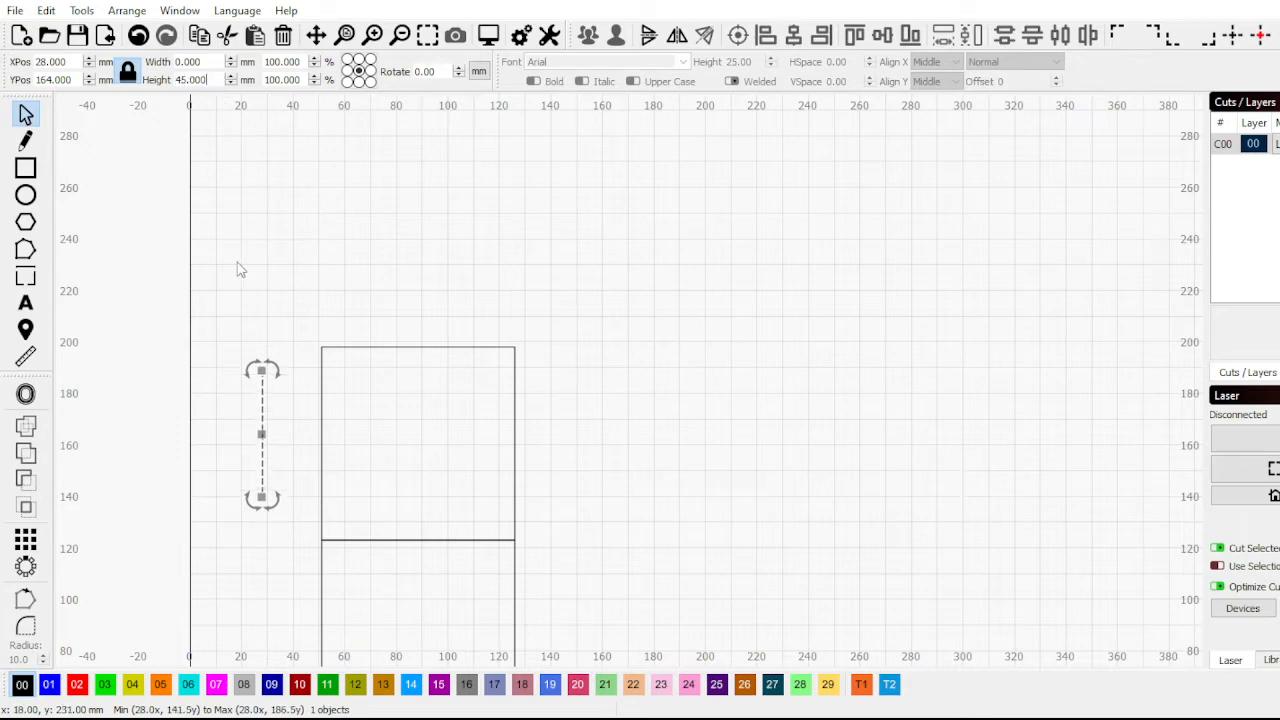
Offset the line outward by 8 mm with round corners, keeping the original line
click(26, 394)
drag(974, 296, 797, 283)
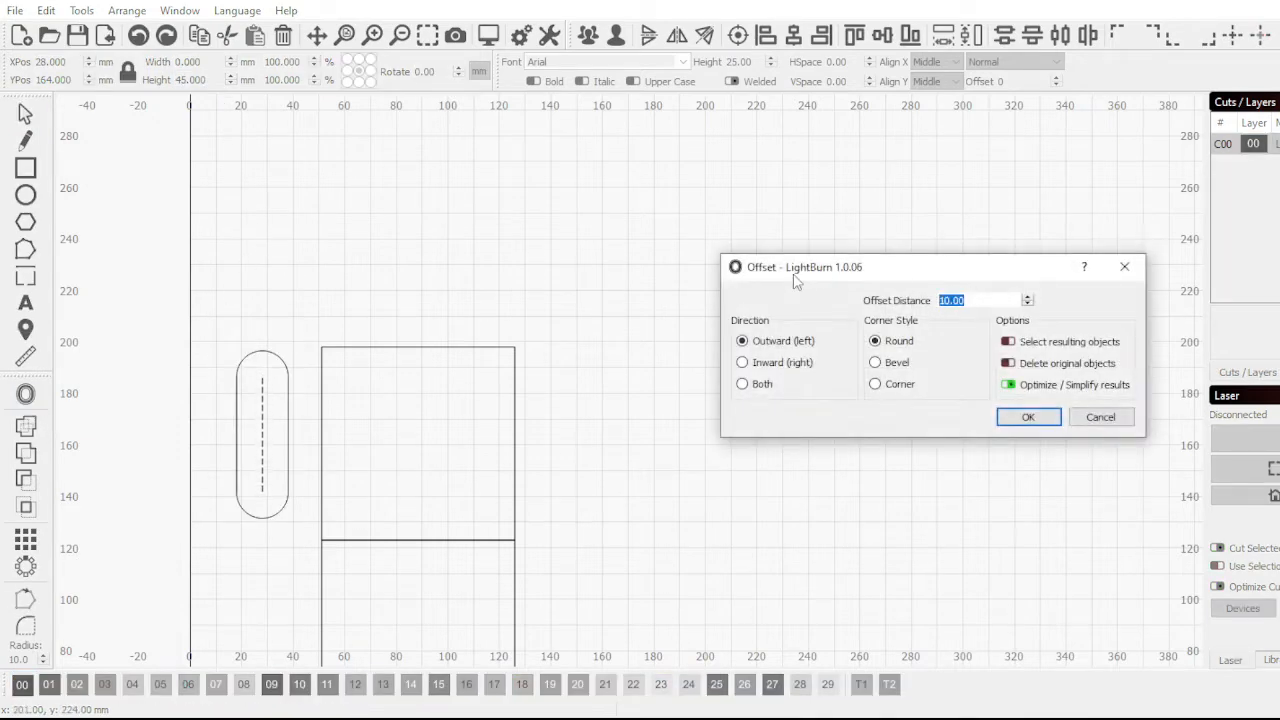
text(8)
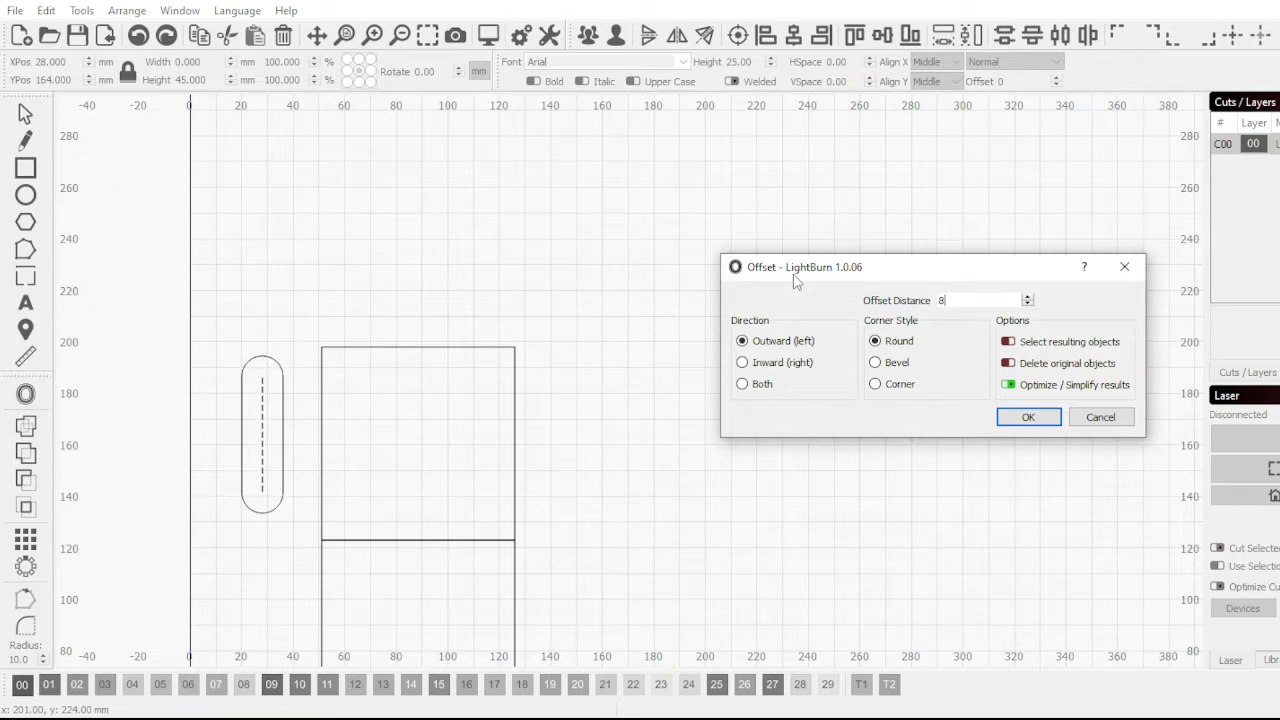
click(1023, 417)
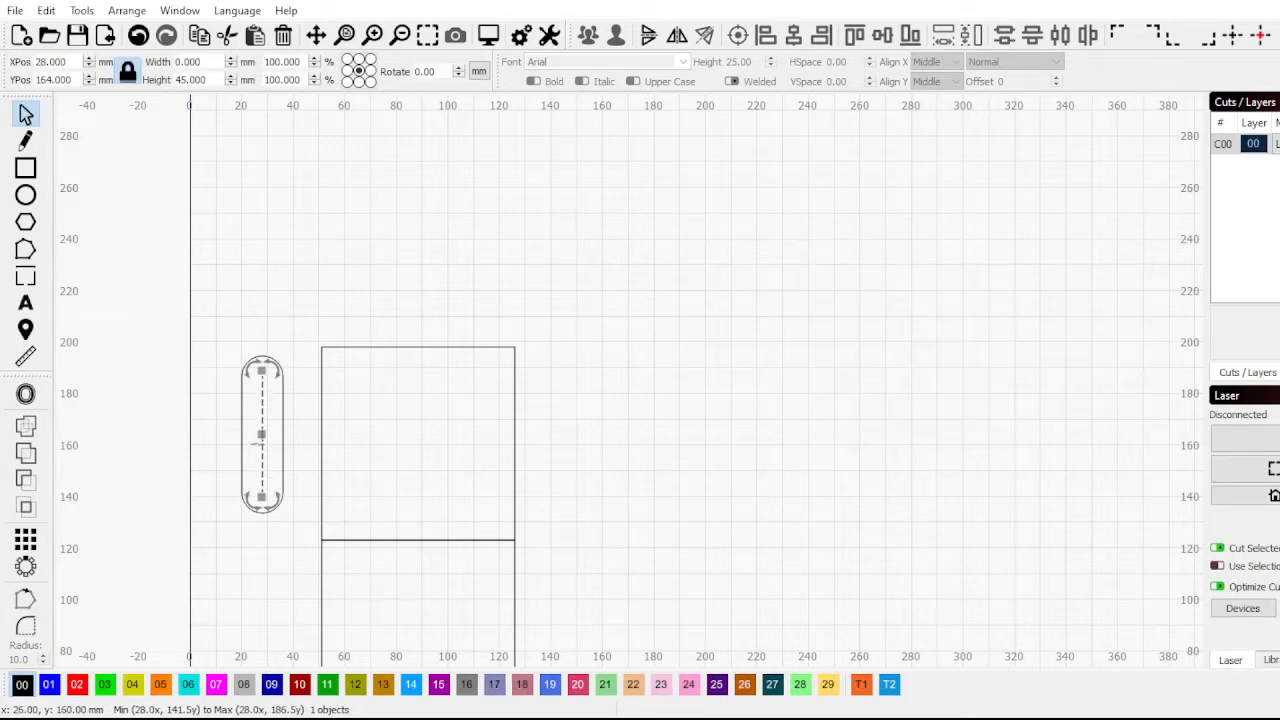
Centre the new rounded outline on the upper square's left edge and a copy of it, rotated 90 degrees, on the top edge
click(242, 429)
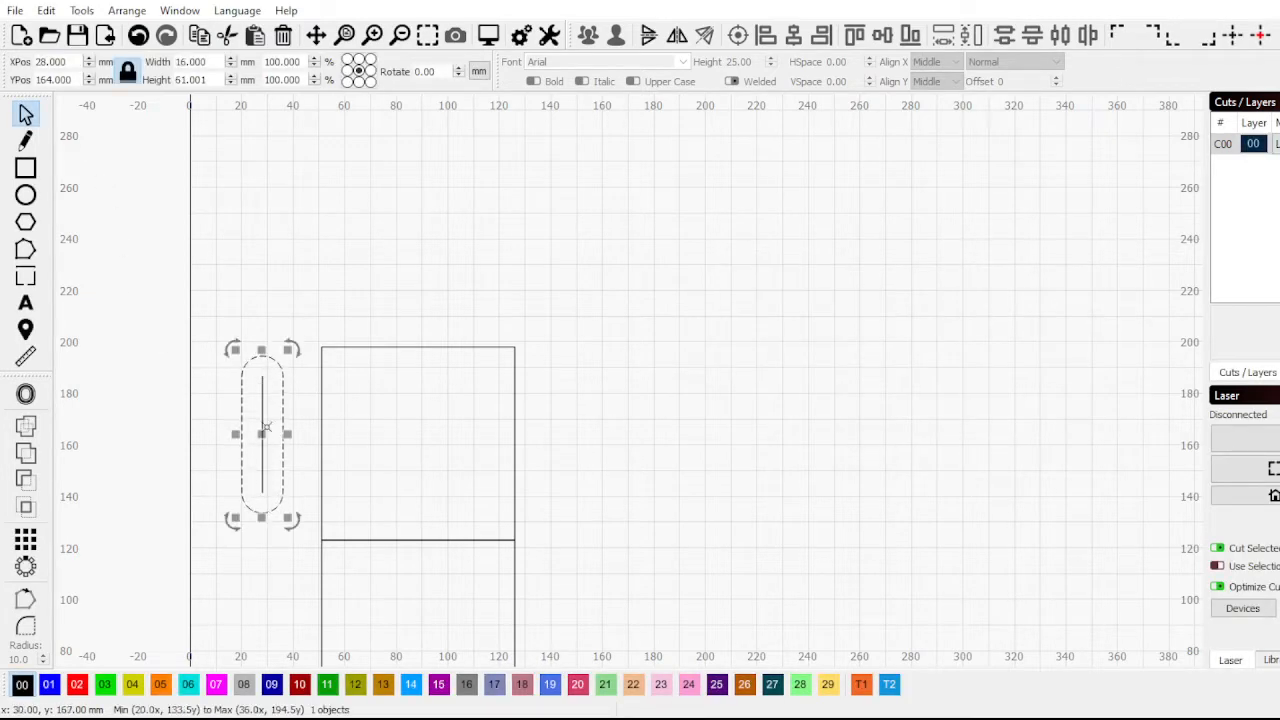
drag(263, 433, 317, 437)
key(ctrl+v)
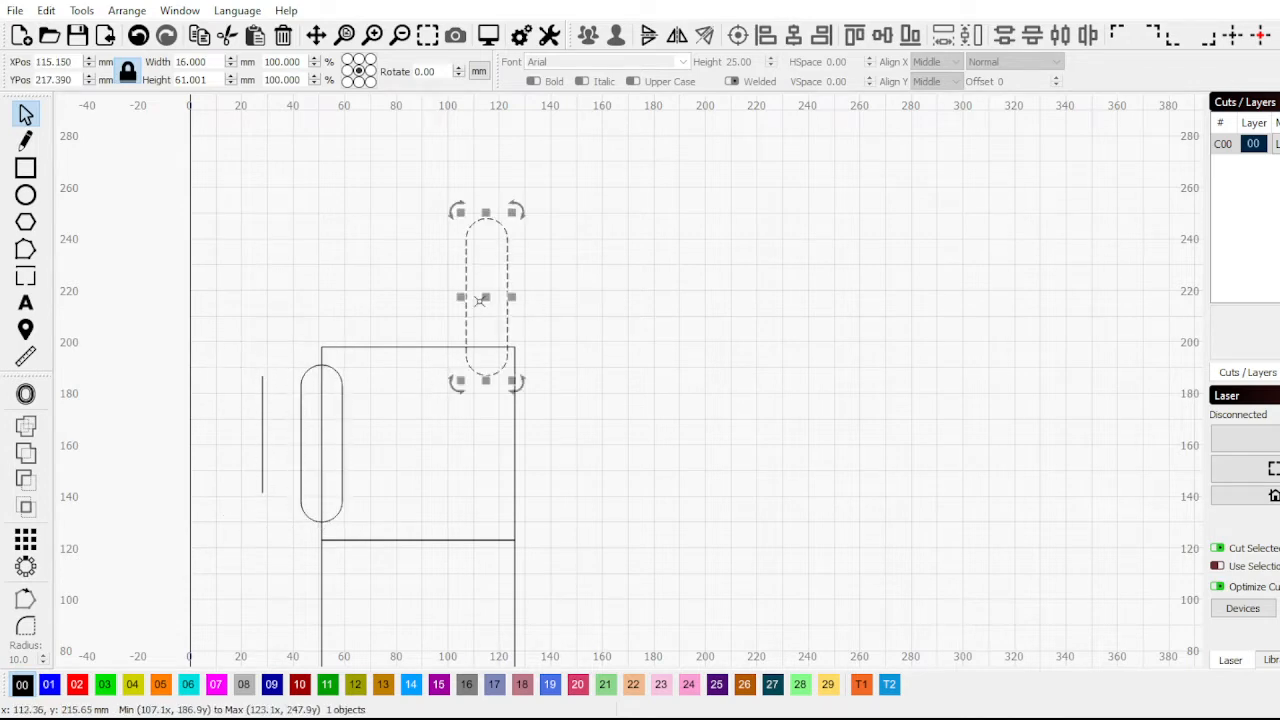
drag(518, 210, 418, 350)
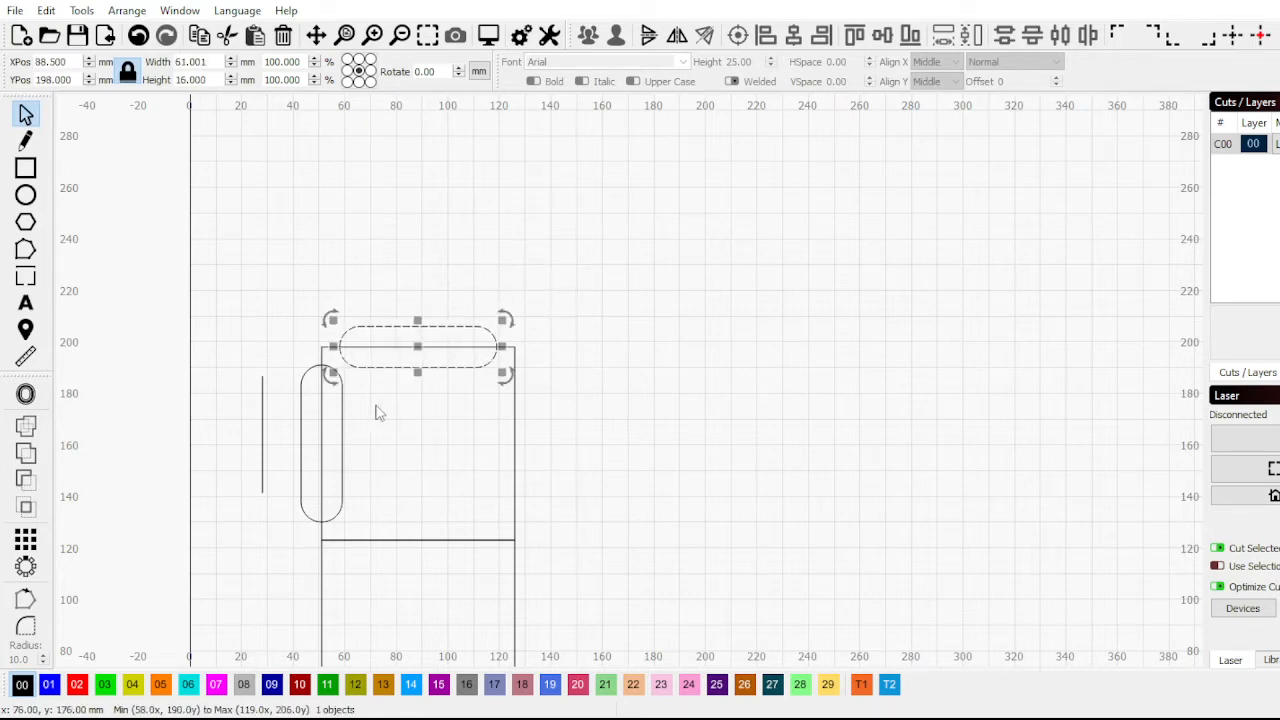
scroll(378, 400, up, 8)
click(460, 413)
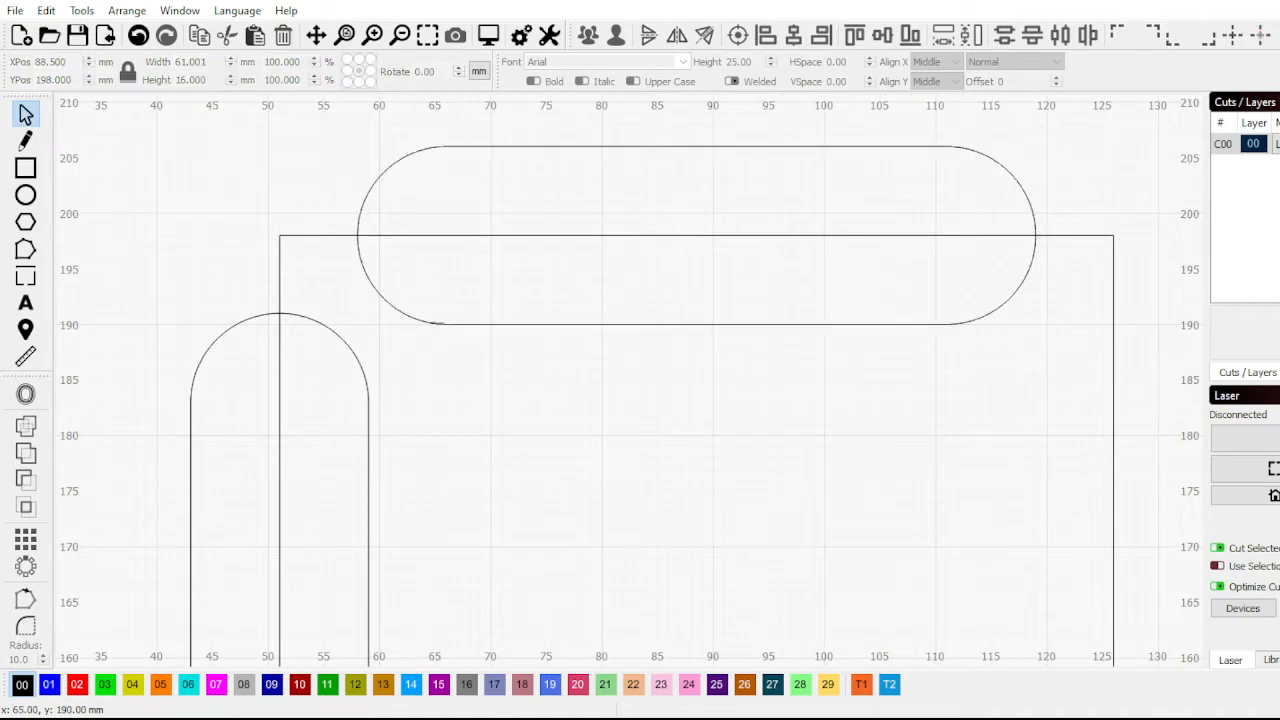
click(434, 324)
scroll(413, 295, down, 3)
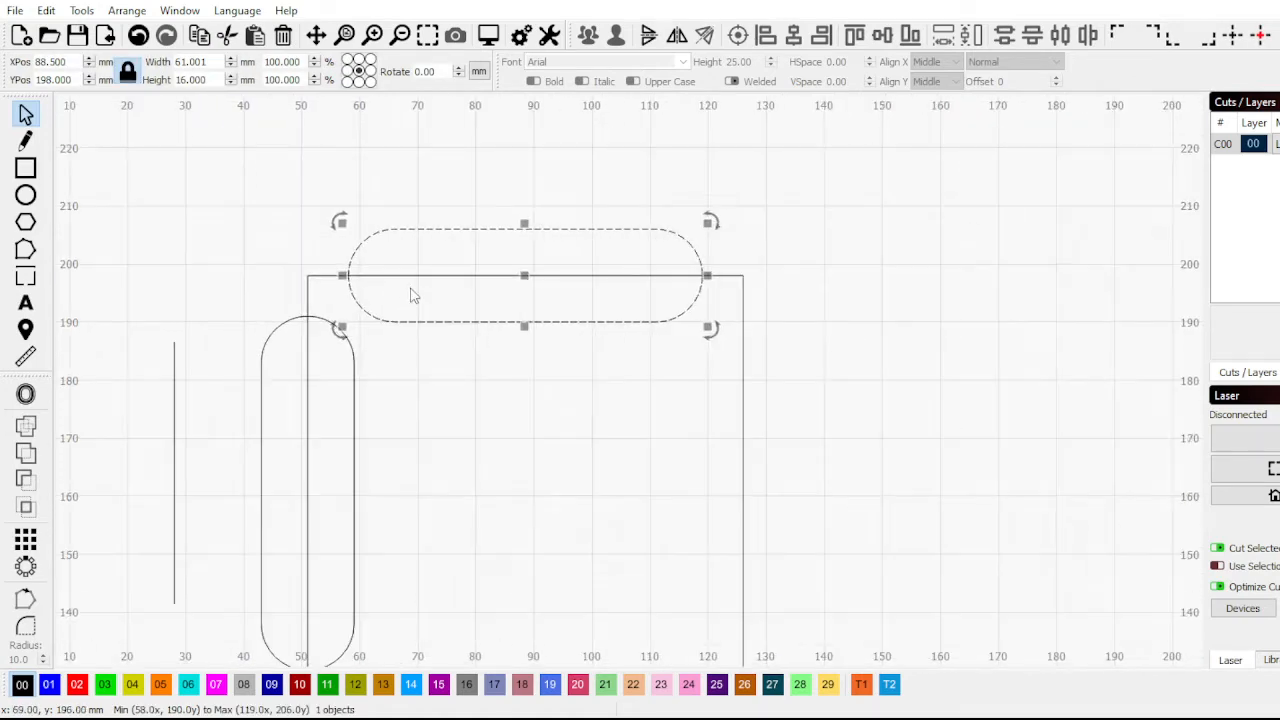
scroll(413, 295, down, 3)
scroll(400, 288, up, 3)
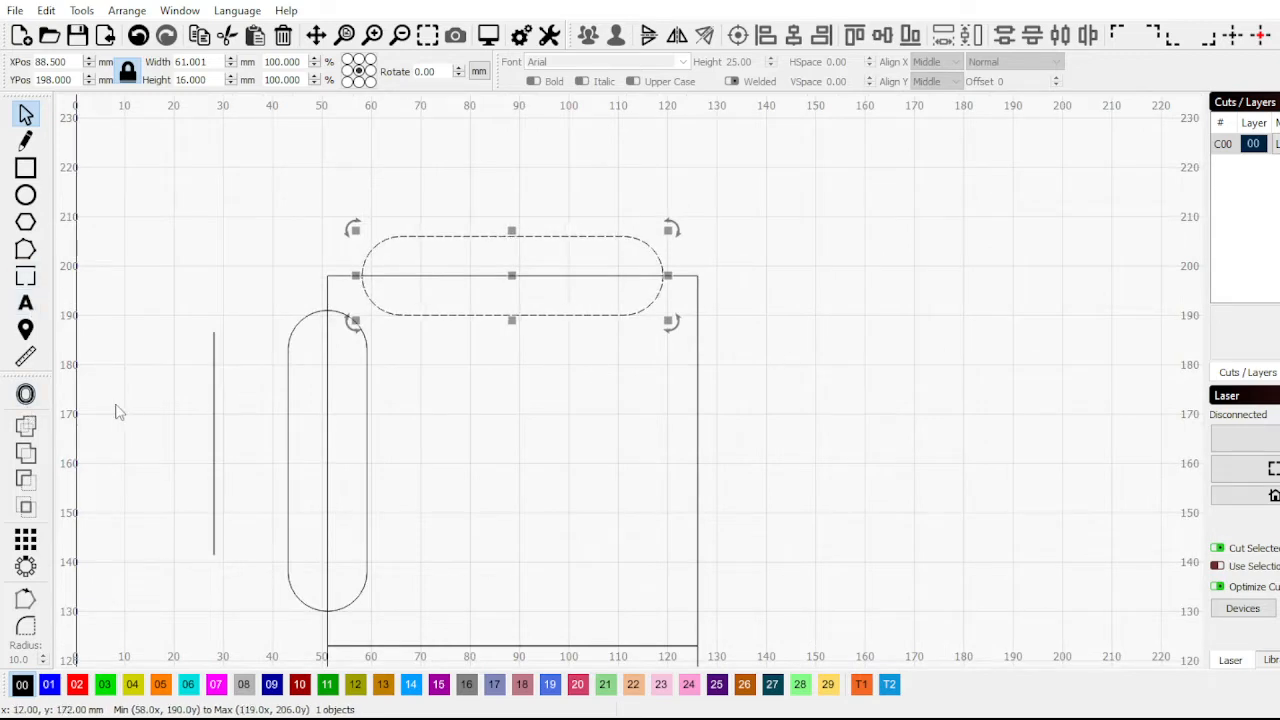
click(26, 394)
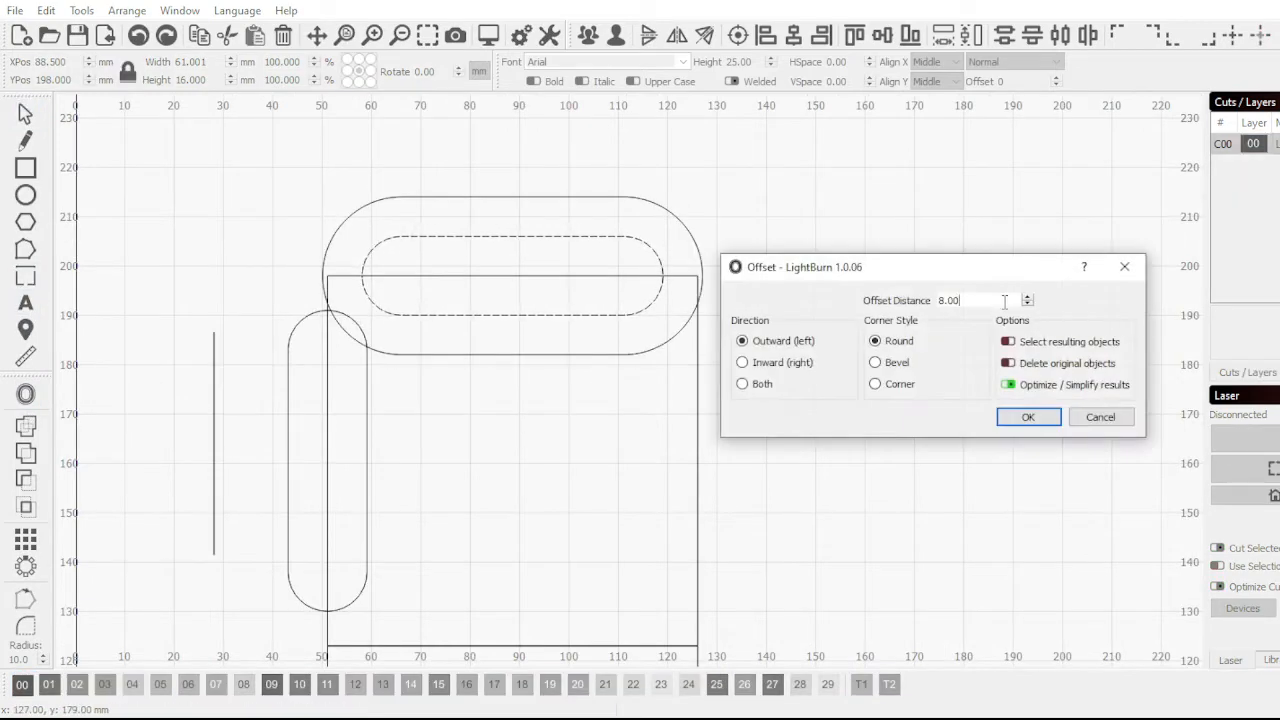
drag(992, 300, 784, 303)
text(1)
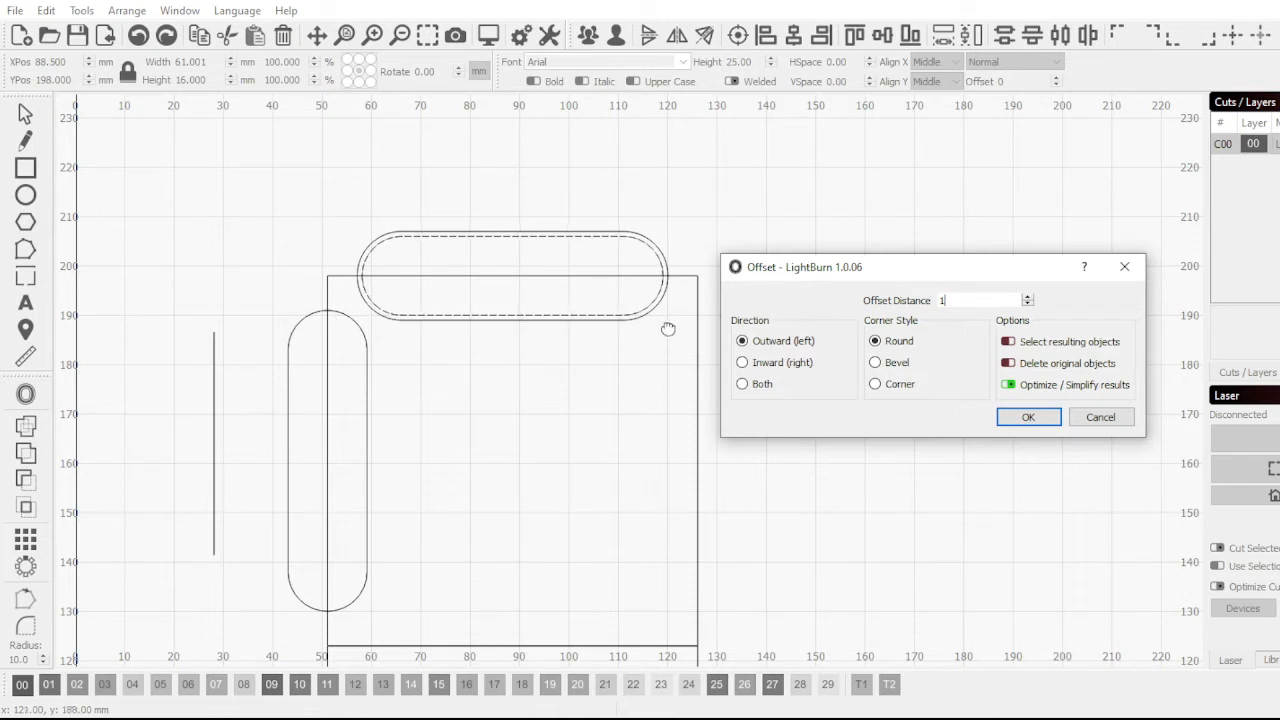
text(2)
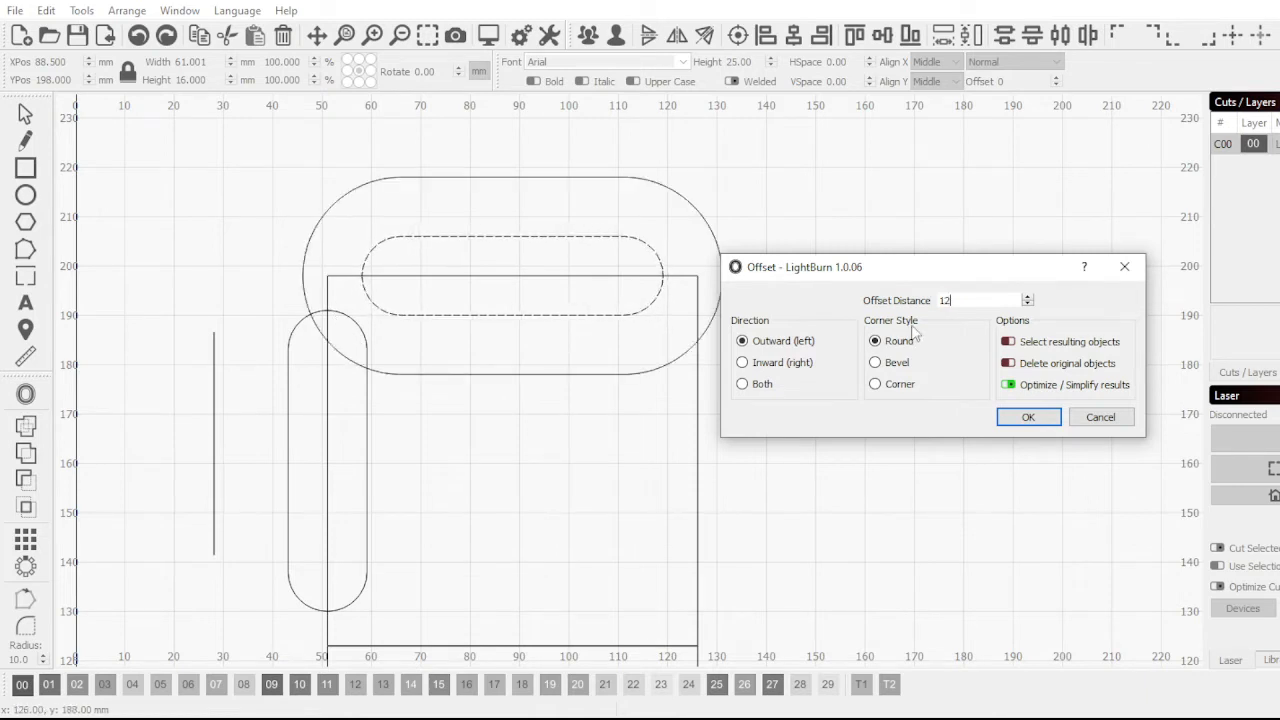
key(BackSpace)
key(BackSpace)
text(2)
scroll(437, 357, up, 3)
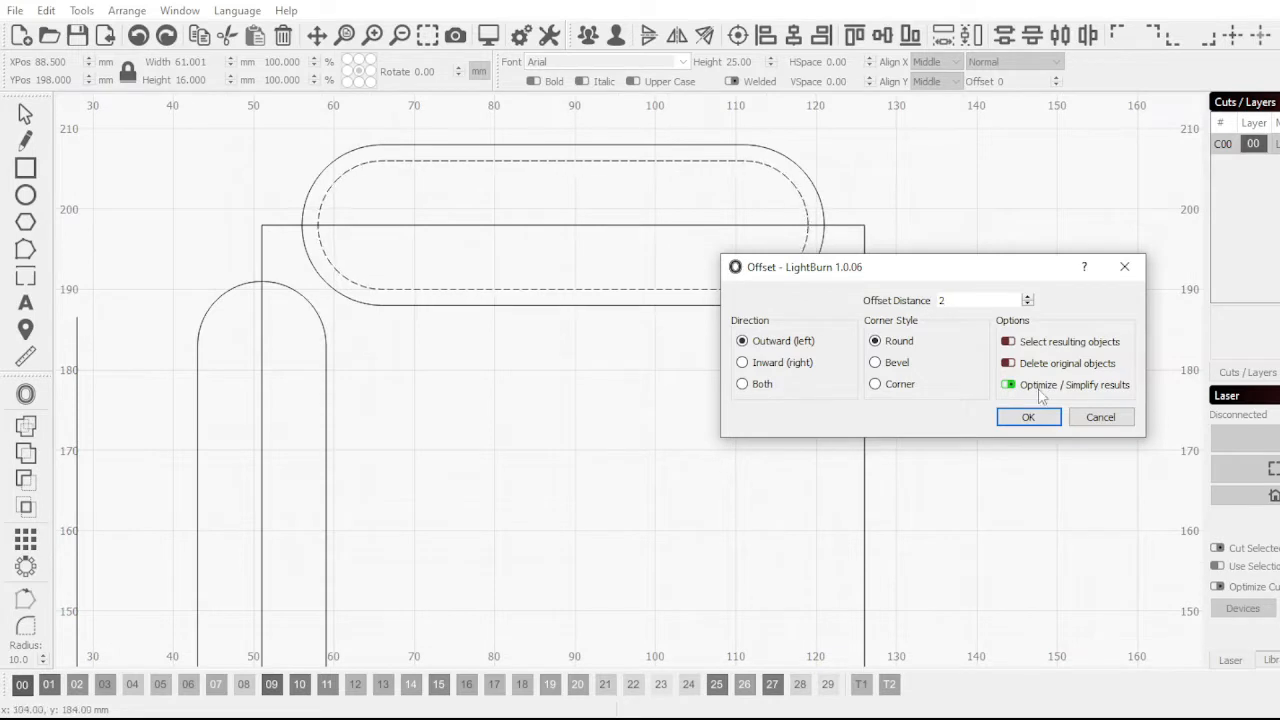
click(1100, 417)
Offset both rounded outlines outward together by 1 mm with round corners, keeping the originals
click(470, 352)
drag(459, 374, 291, 270)
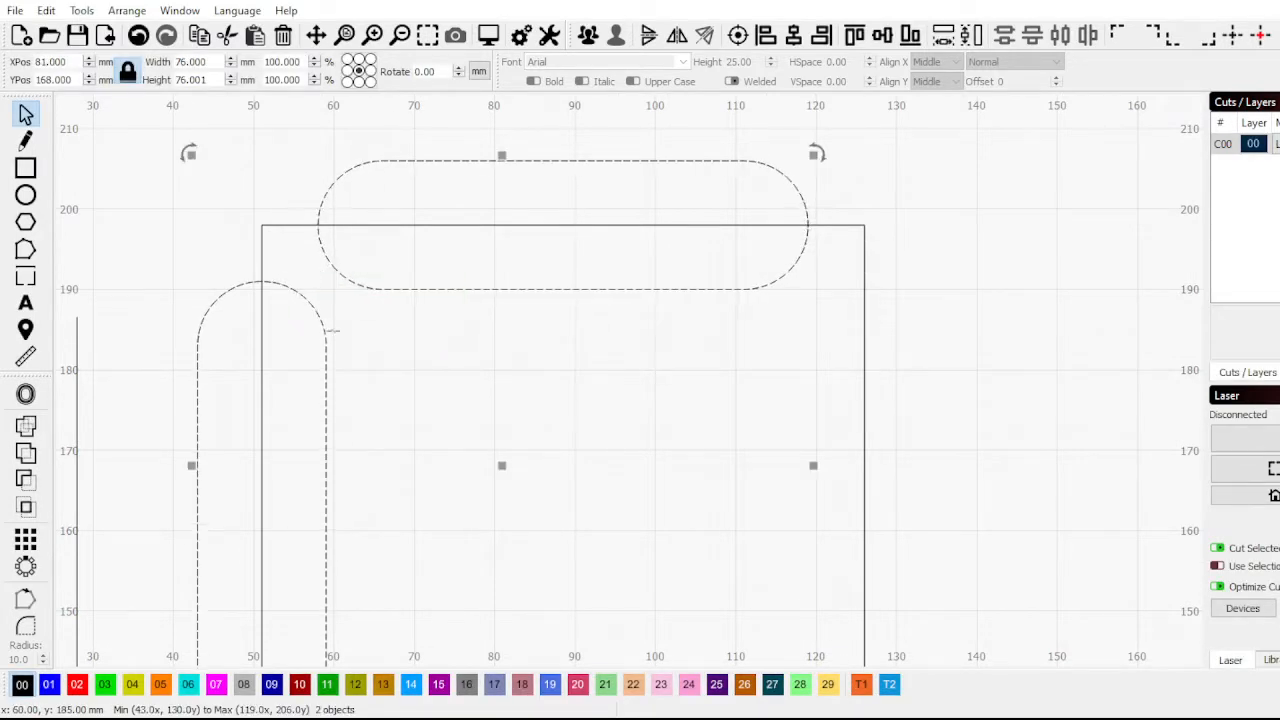
click(26, 393)
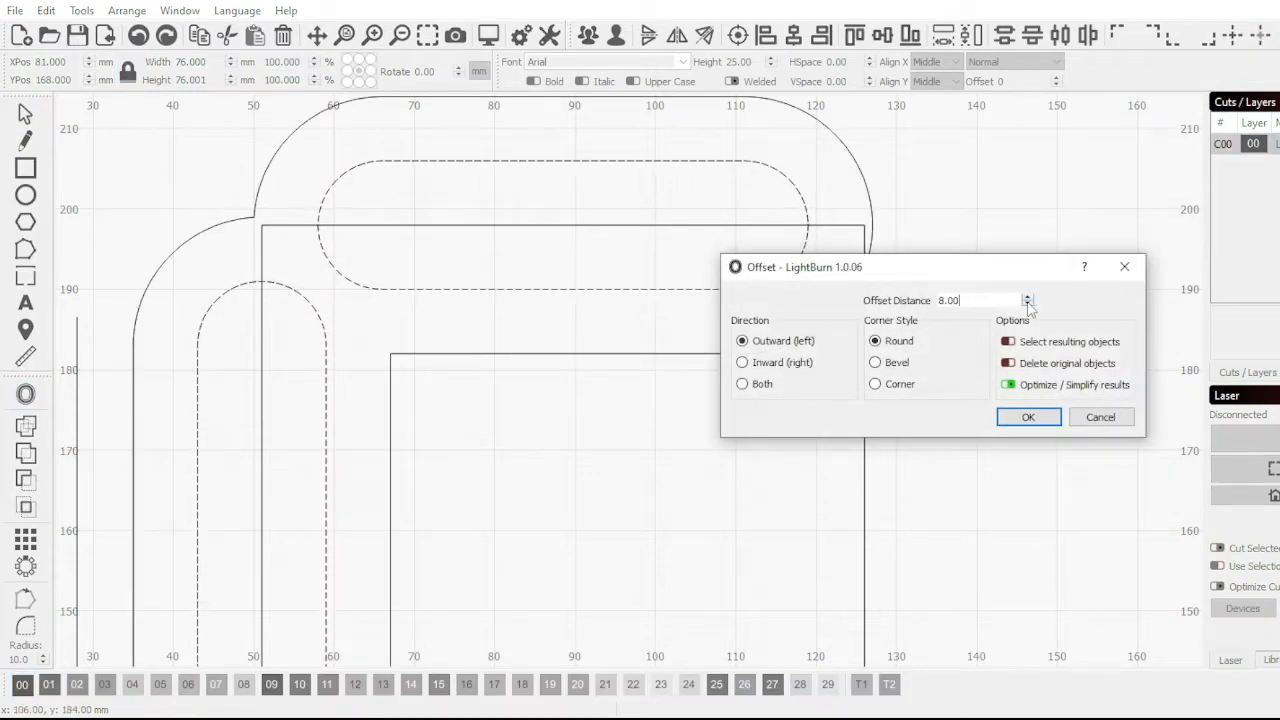
click(1027, 303)
click(1027, 303)
click(1027, 303)
click(1027, 303)
click(1027, 303)
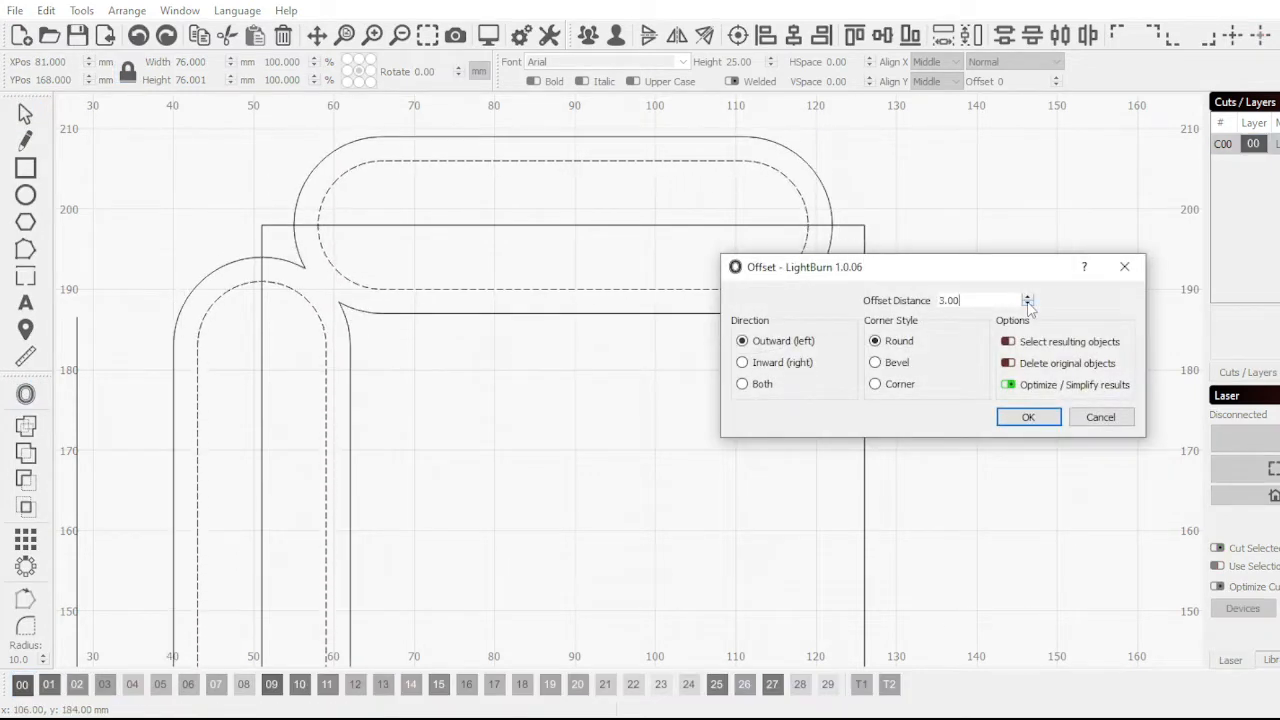
click(1027, 303)
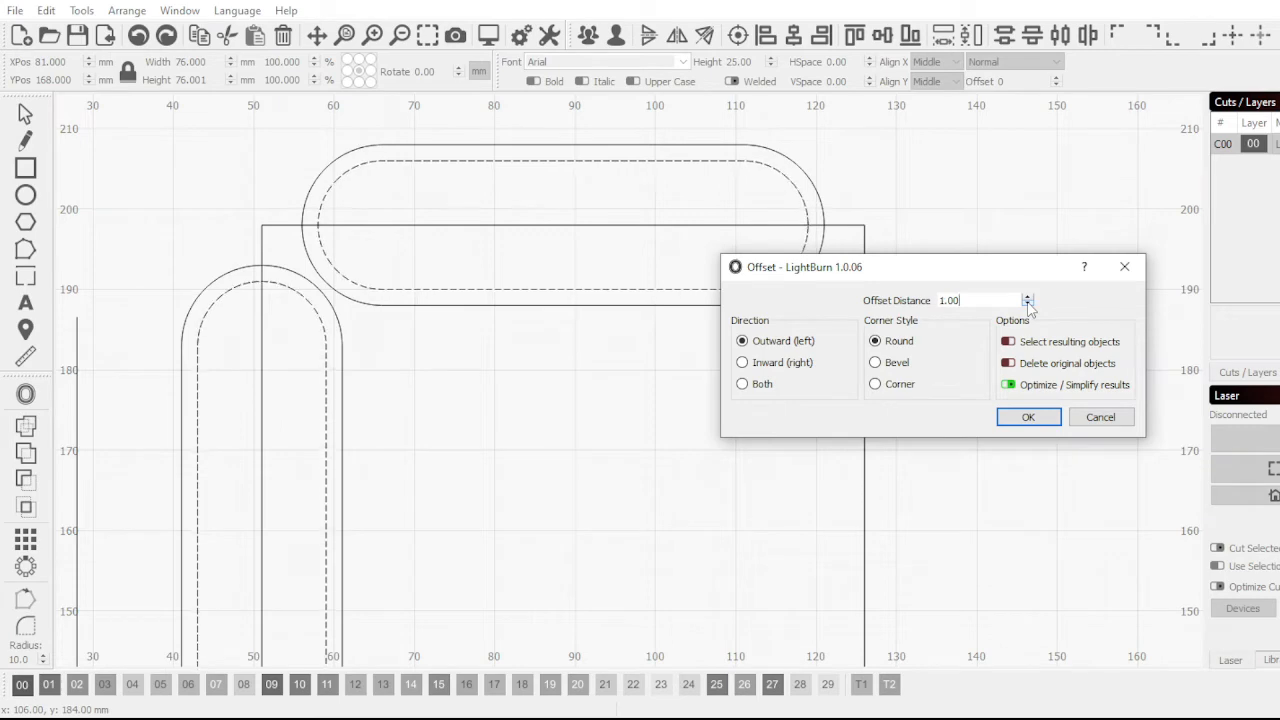
scroll(375, 355, down, 4)
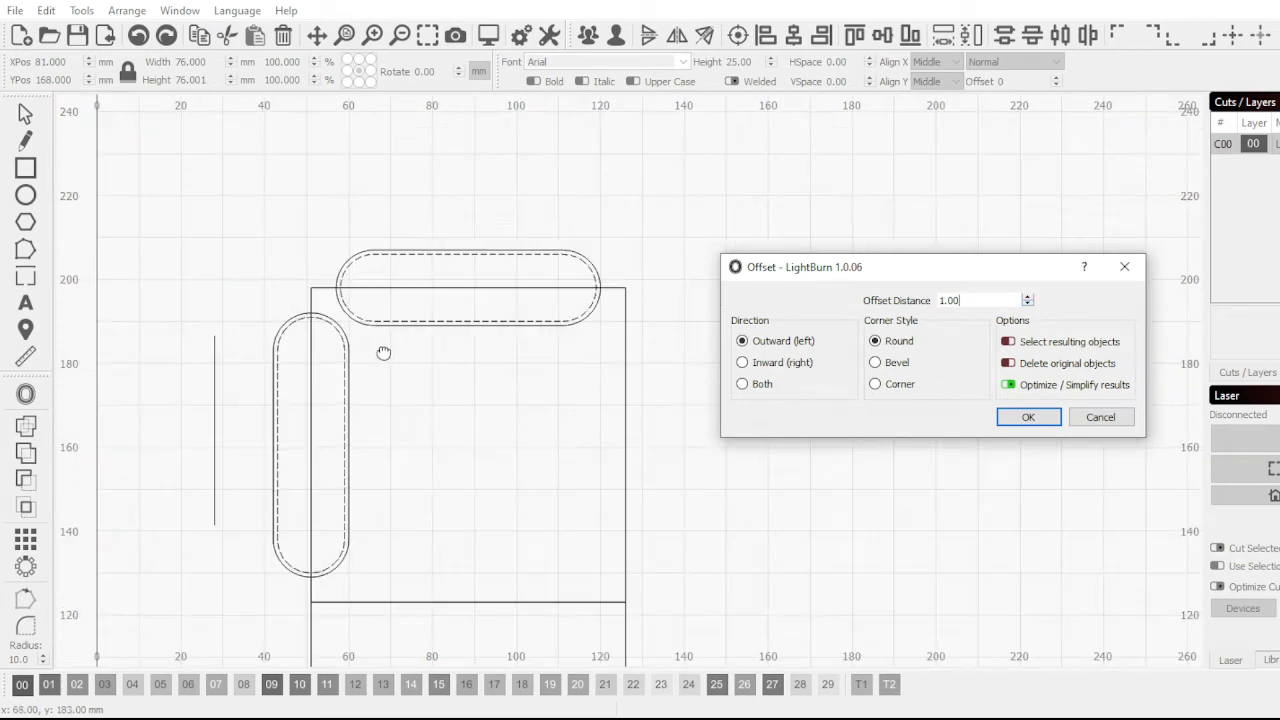
click(582, 373)
click(1028, 417)
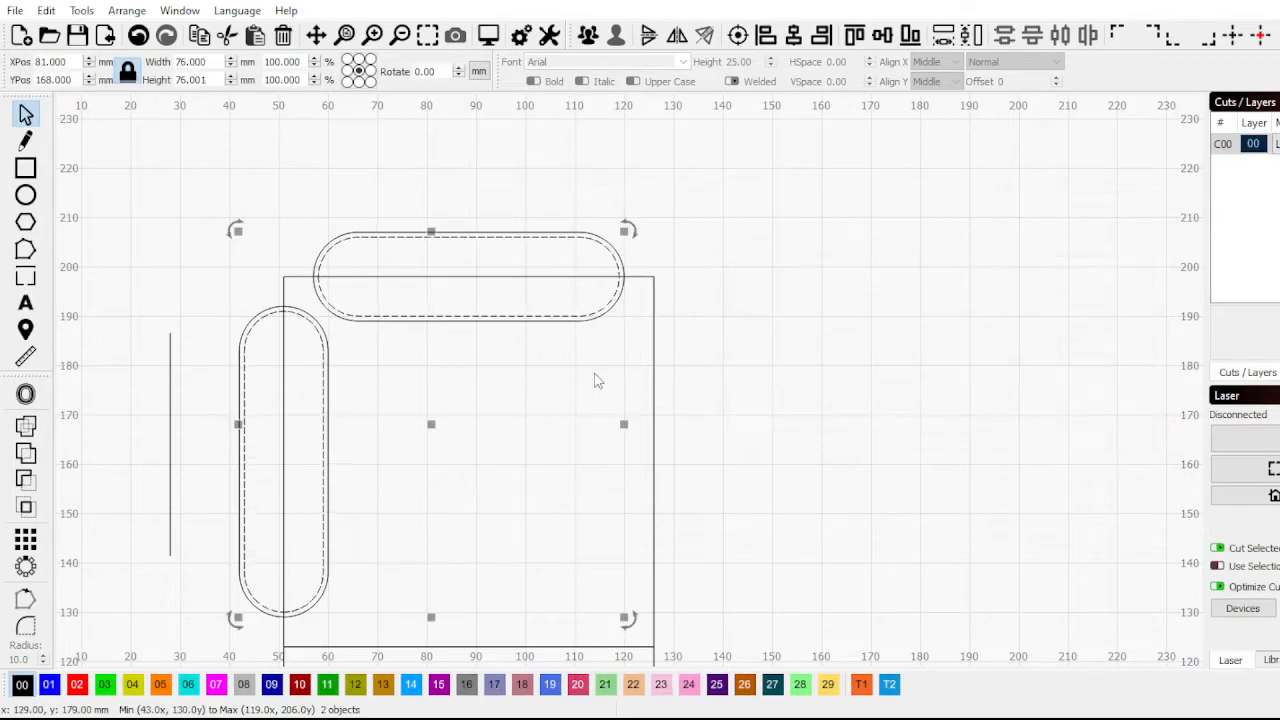
click(551, 371)
Ungroup the two outer outlines created by the offset
scroll(551, 371, down, 3)
scroll(340, 428, up, 3)
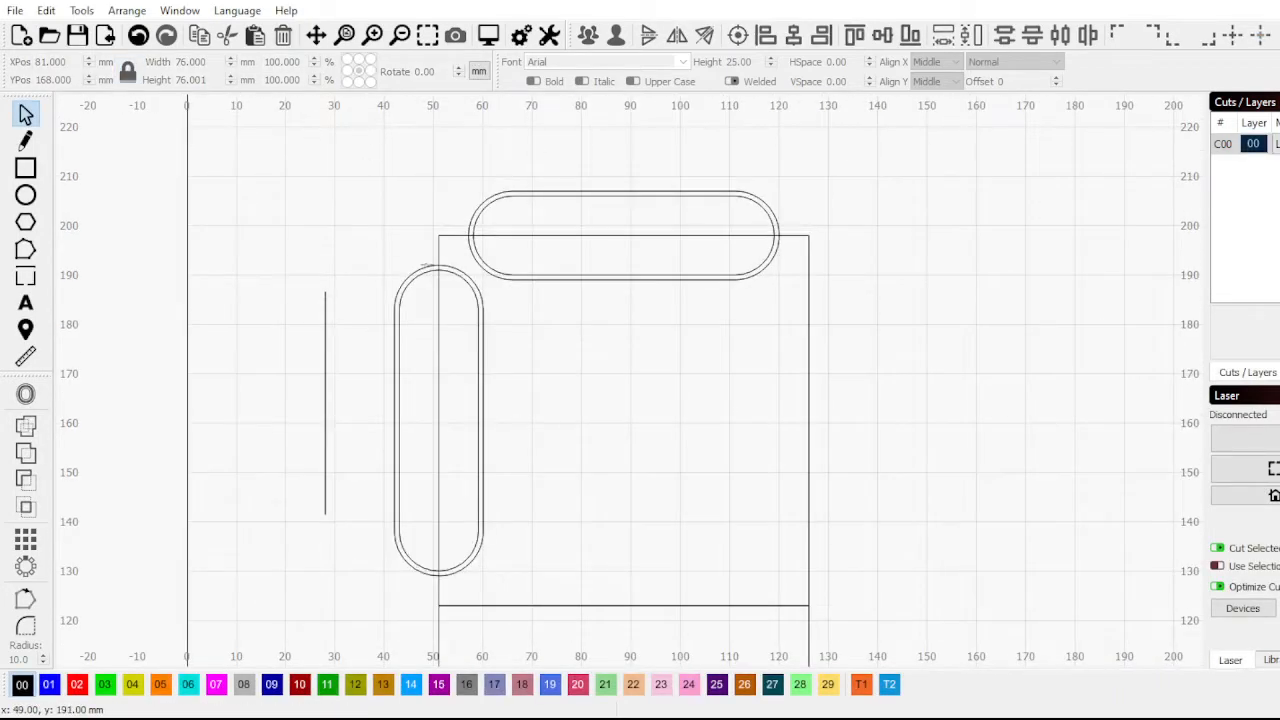
click(428, 268)
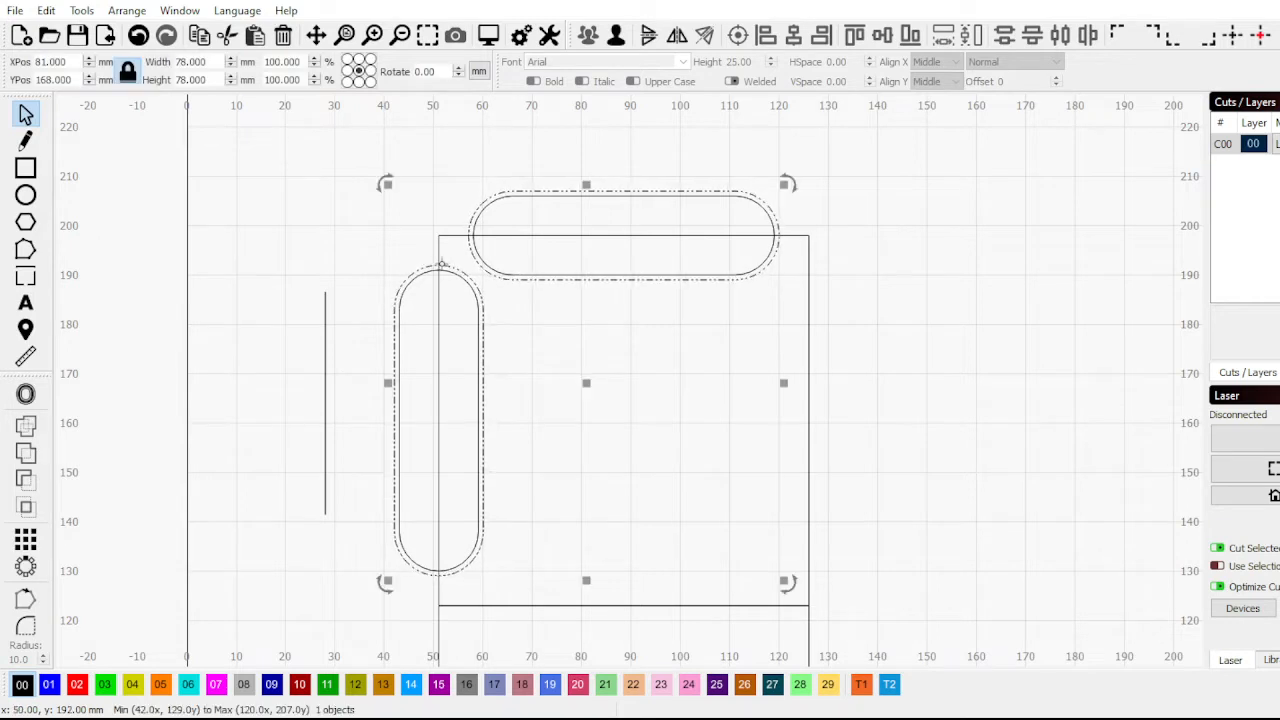
scroll(428, 268, up, 3)
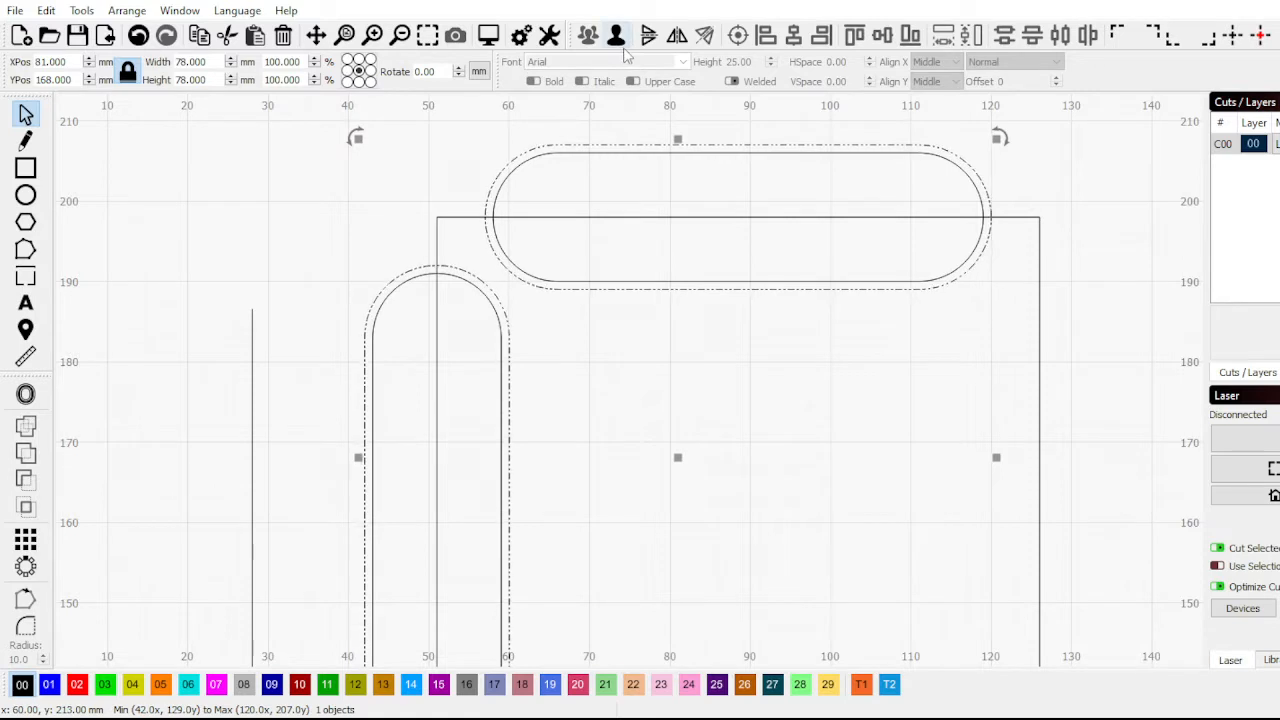
click(408, 197)
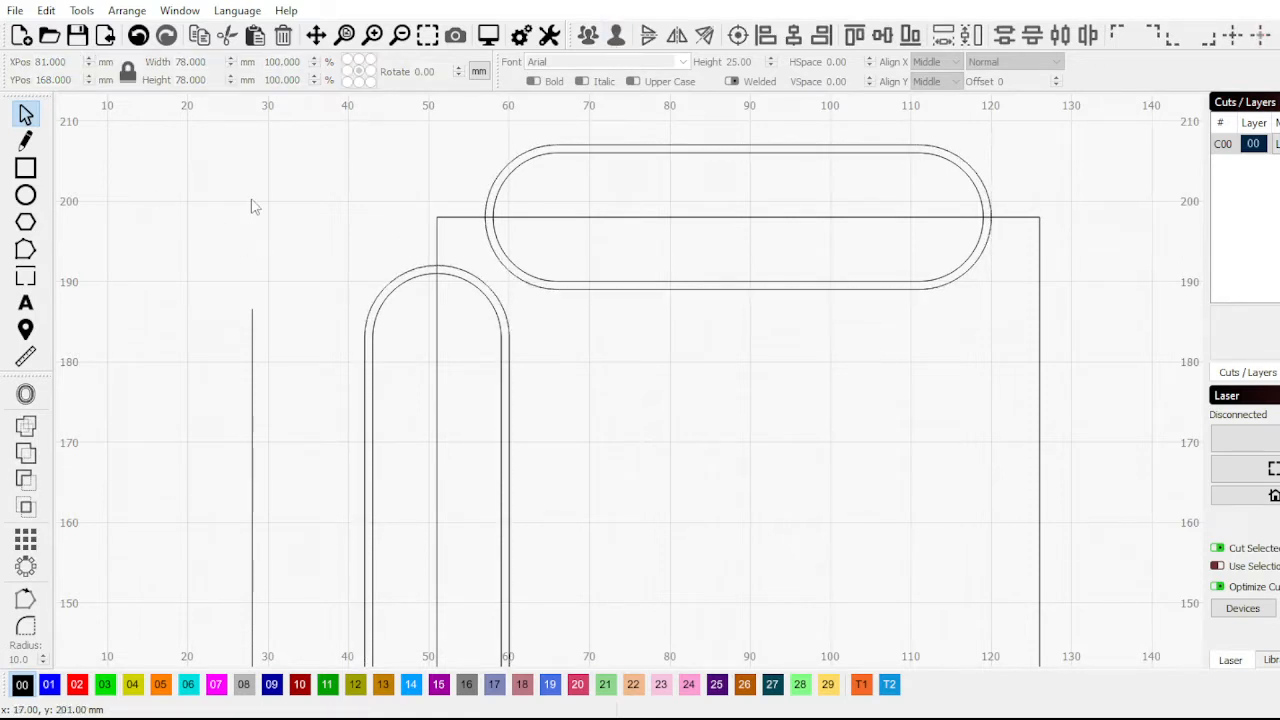
Check the width and height of the outer outline around the vertical segment
scroll(512, 262, down, 3)
scroll(474, 272, up, 2)
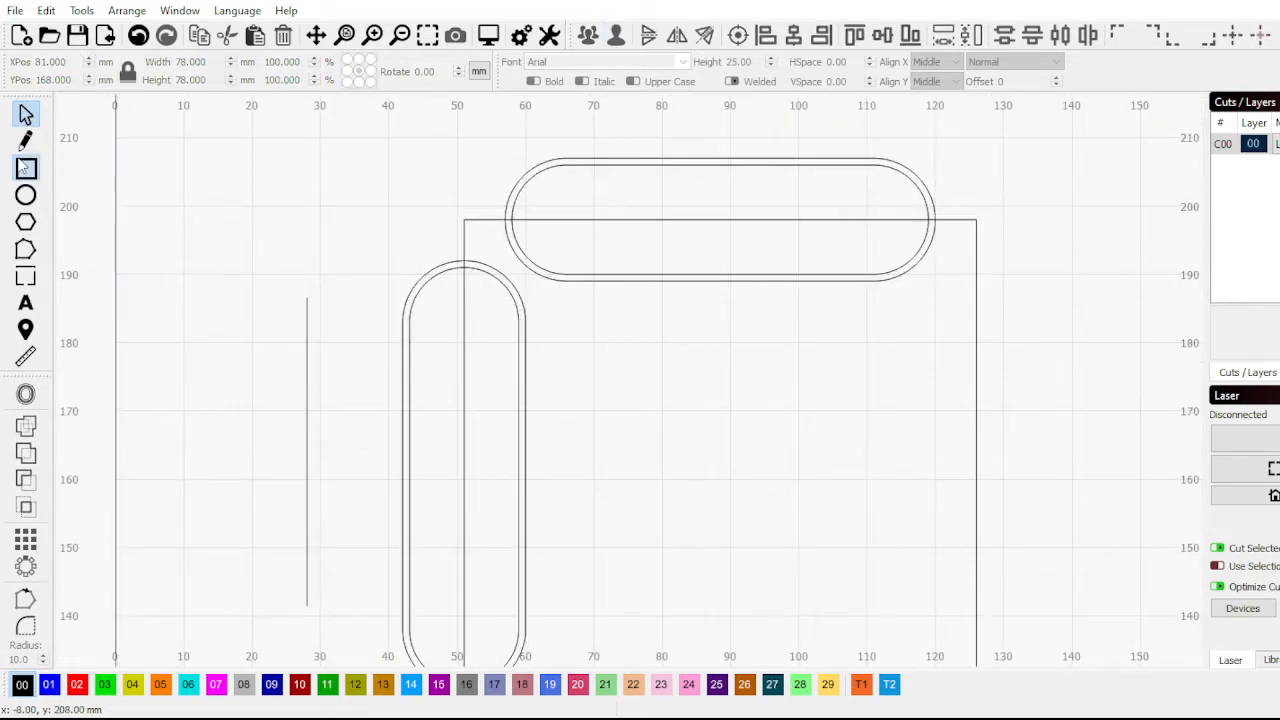
click(25, 168)
key(Escape)
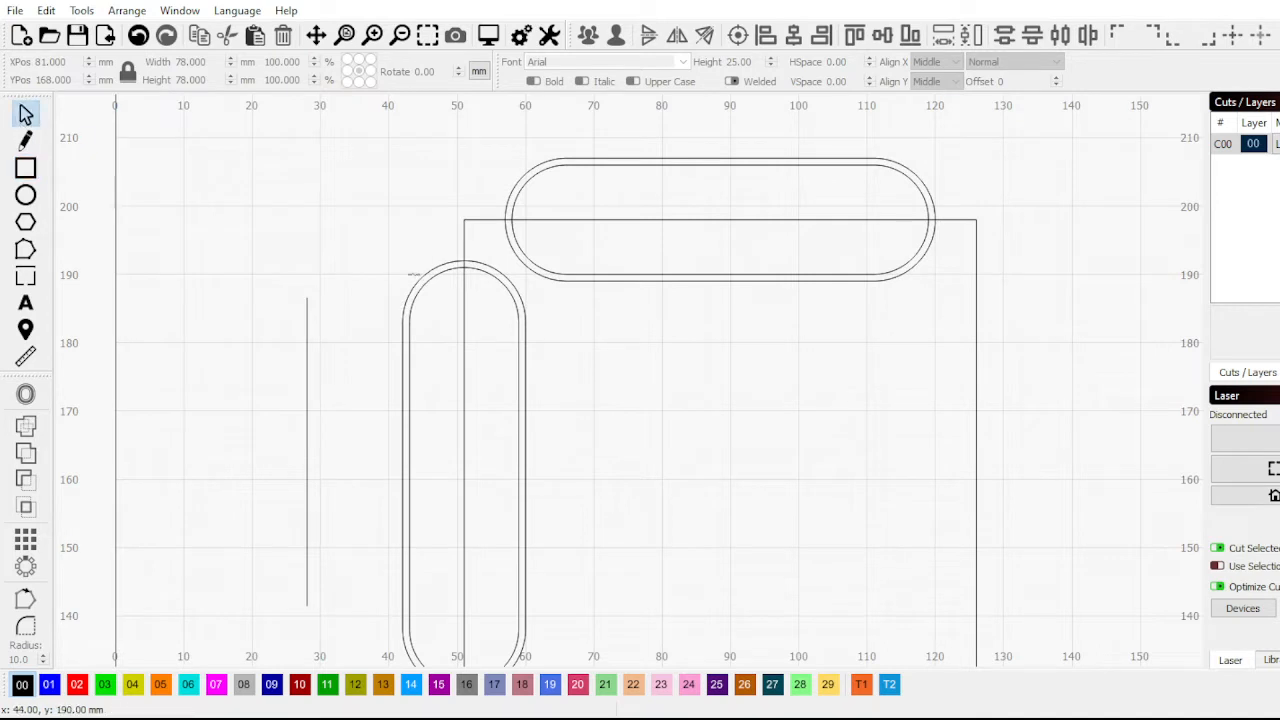
click(412, 273)
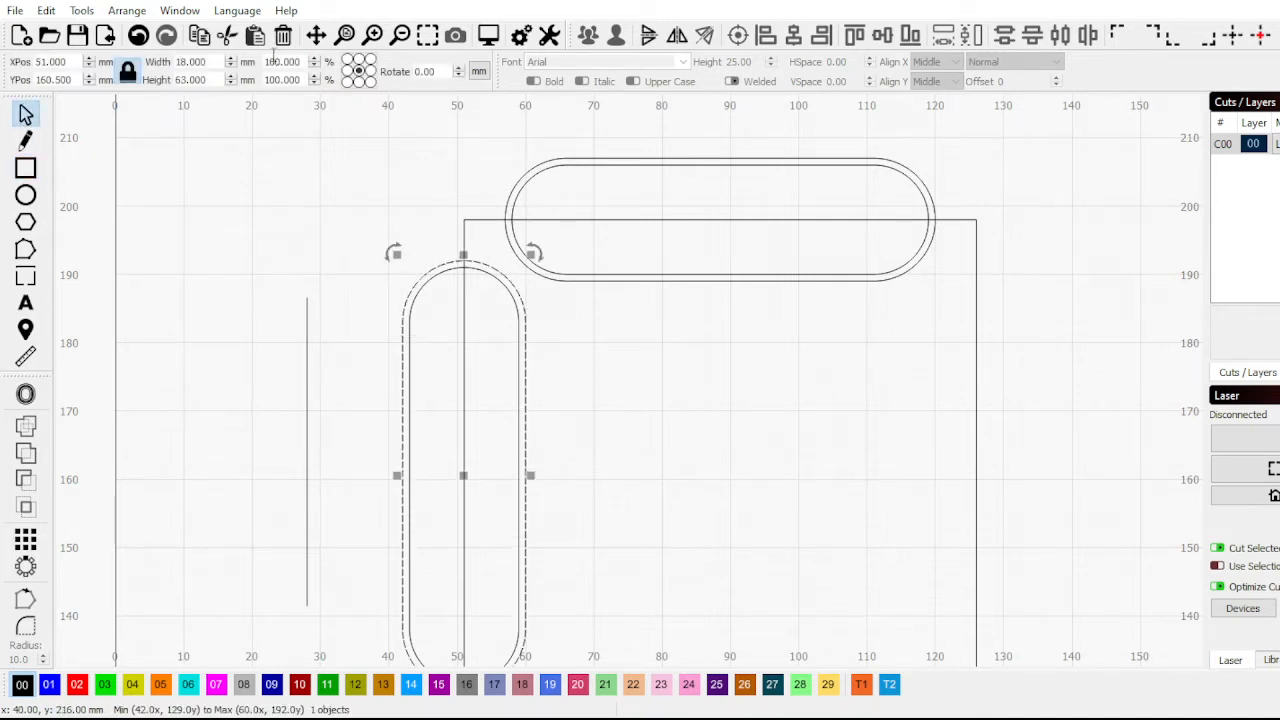
drag(207, 61, 157, 61)
key(Tab)
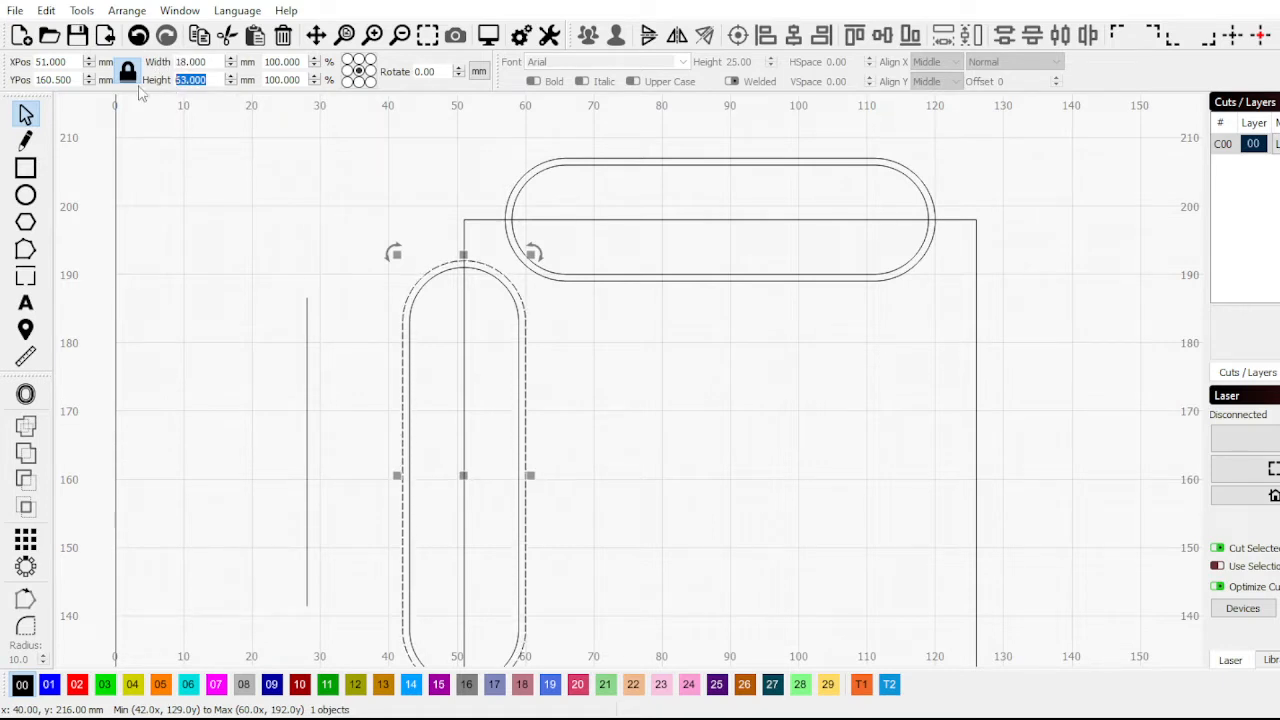
scroll(274, 200, down, 2)
click(171, 200)
Draw a rectangle about 22 mm wide and 63 mm high around the vertical line beside the squares
click(25, 168)
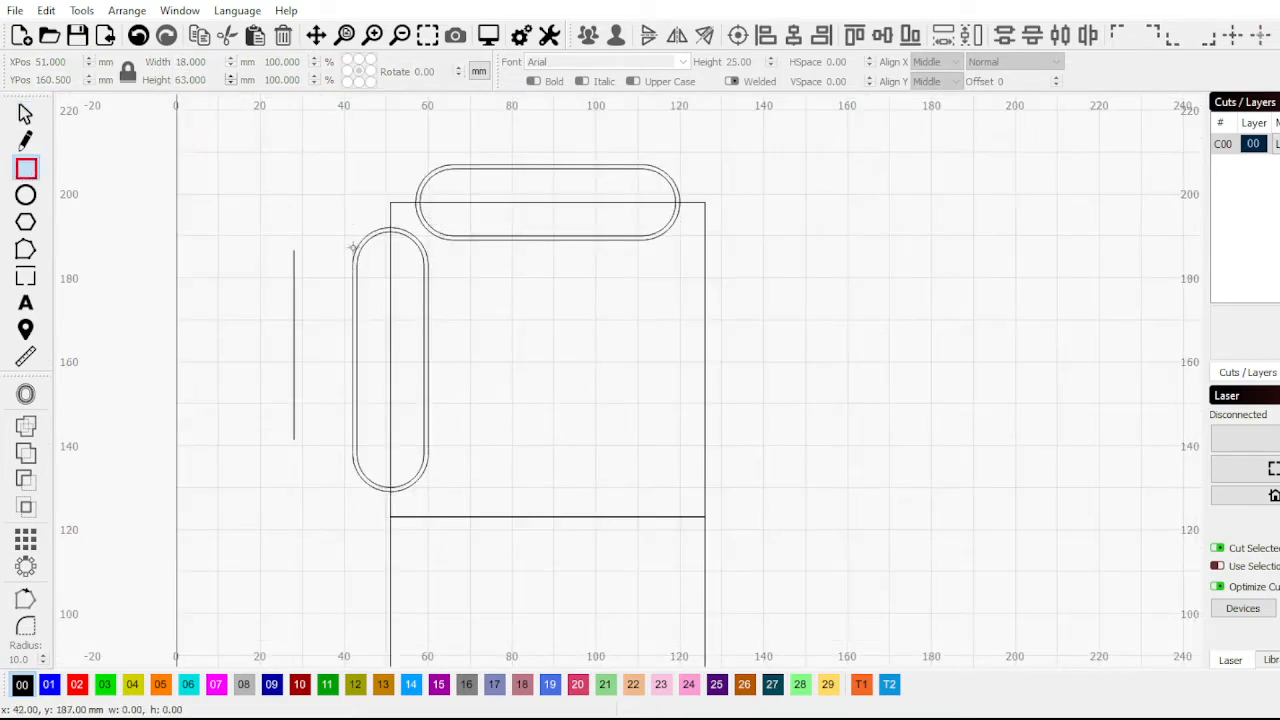
drag(218, 231, 264, 404)
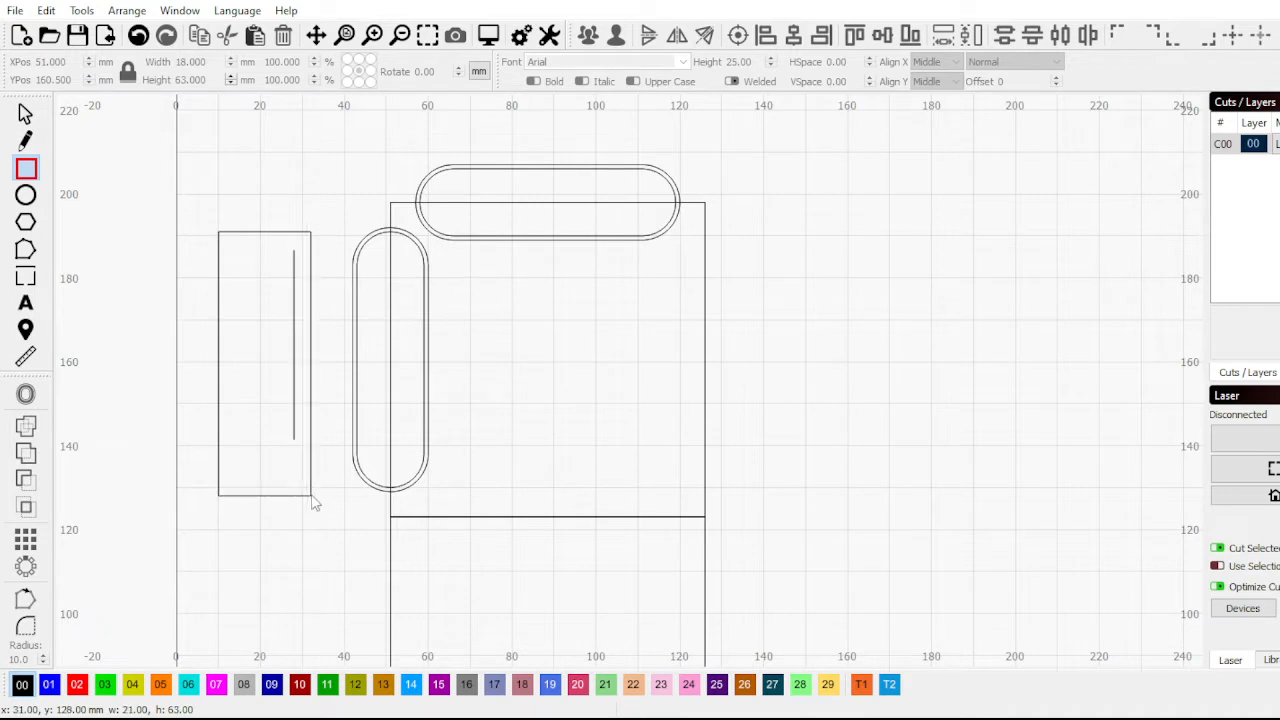
drag(315, 503, 311, 496)
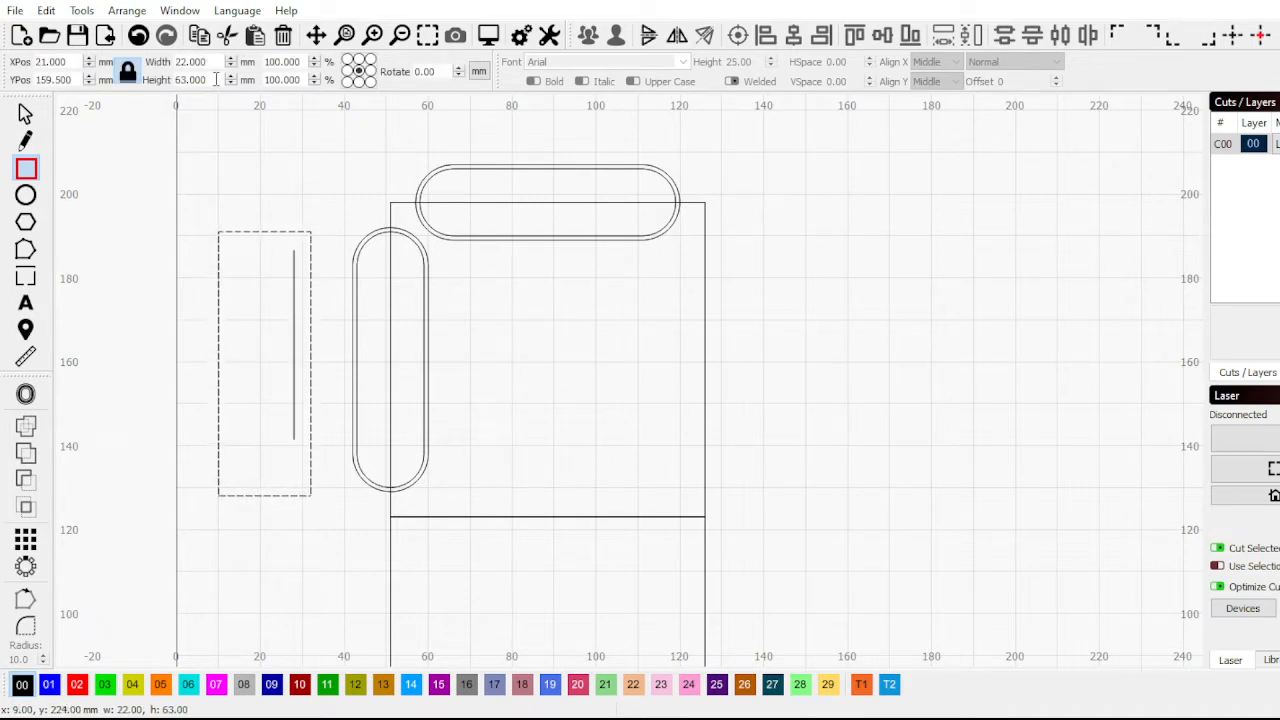
double_click(215, 79)
click(25, 114)
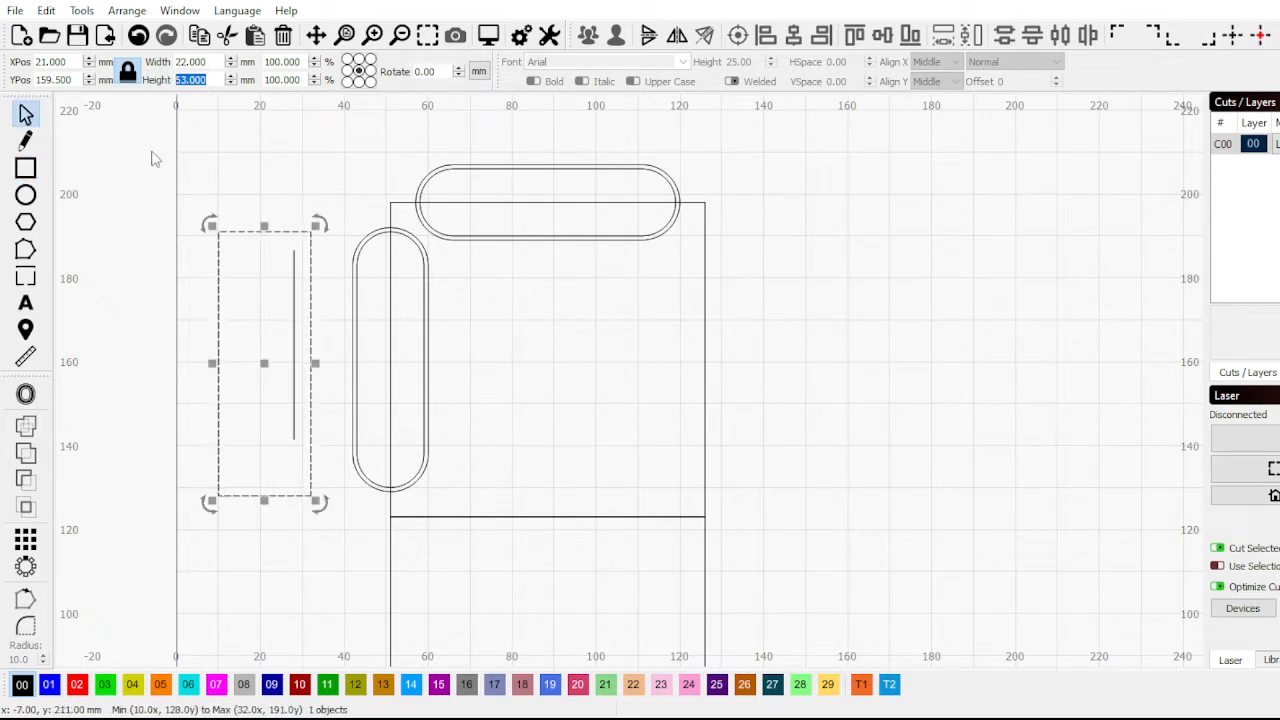
Compare the rectangle's size with the vertical segment's outer outline and move the rectangle so it is centred on that segment
click(360, 228)
click(371, 231)
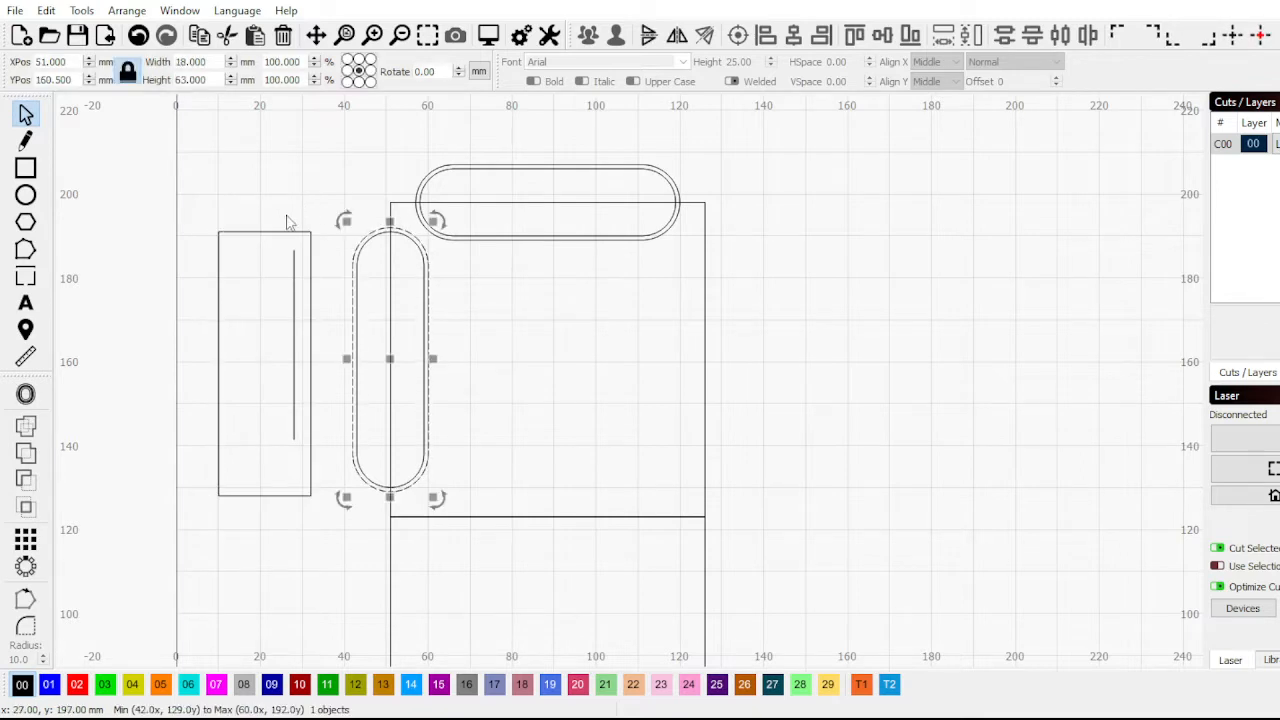
drag(286, 222, 249, 250)
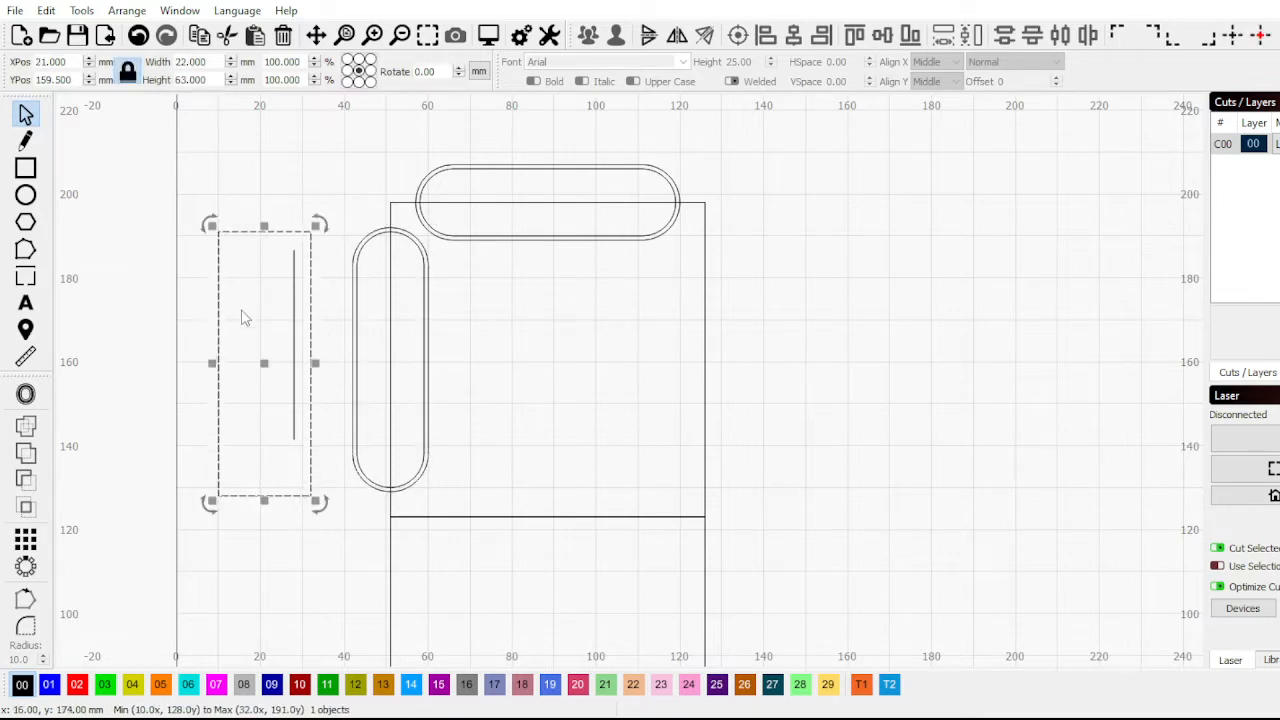
scroll(293, 319, up, 3)
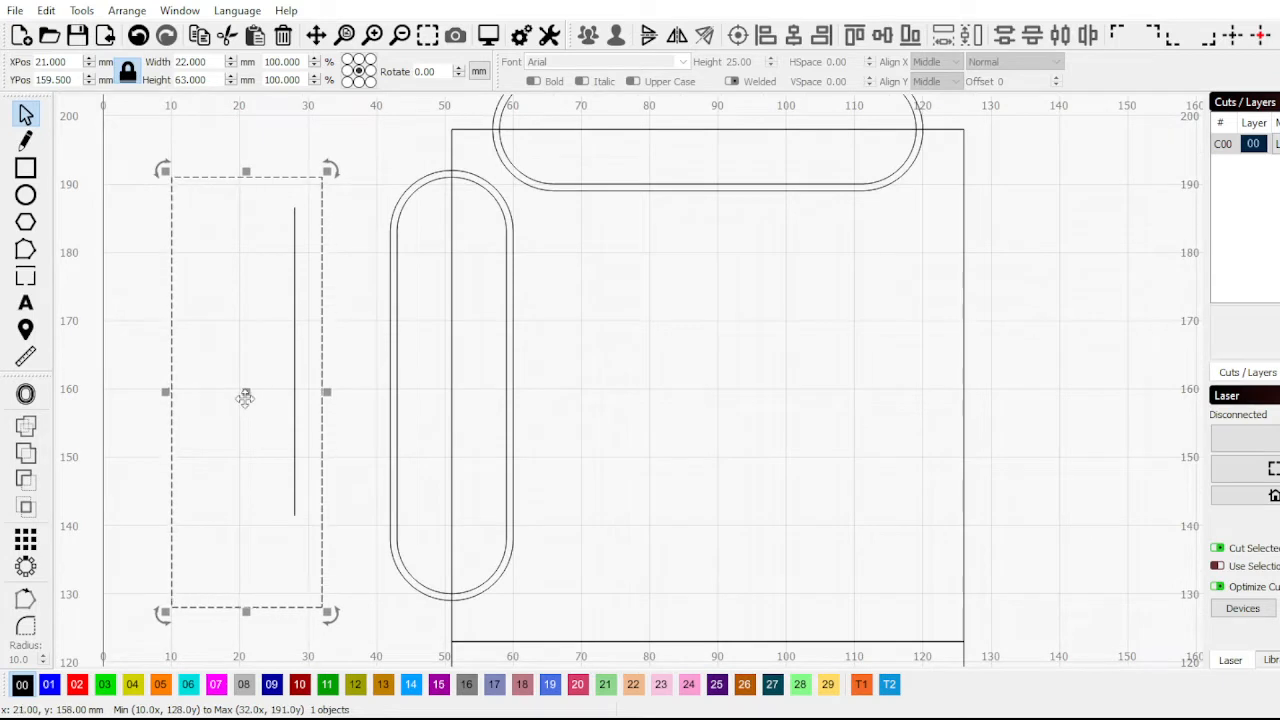
drag(248, 399, 453, 388)
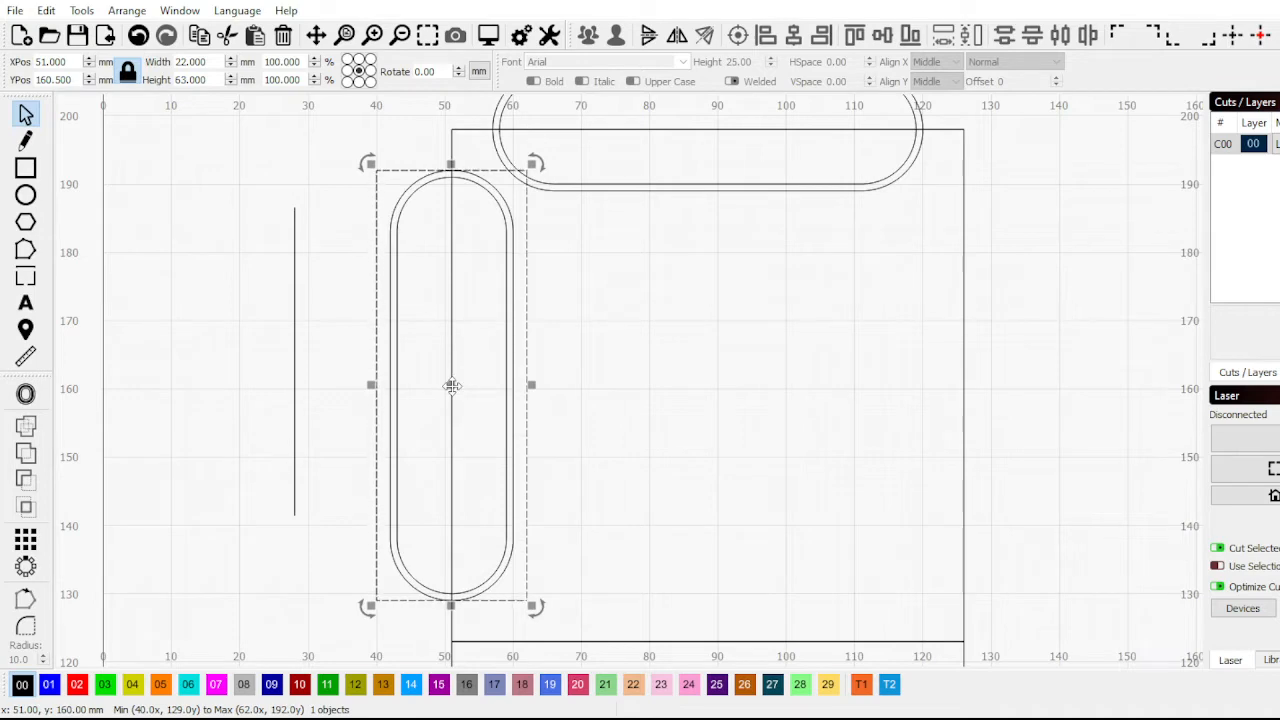
Move the rectangle so its right edge lies on the square's left side, with its corner at the top of the outer outline
drag(452, 386, 352, 388)
scroll(430, 170, up, 5)
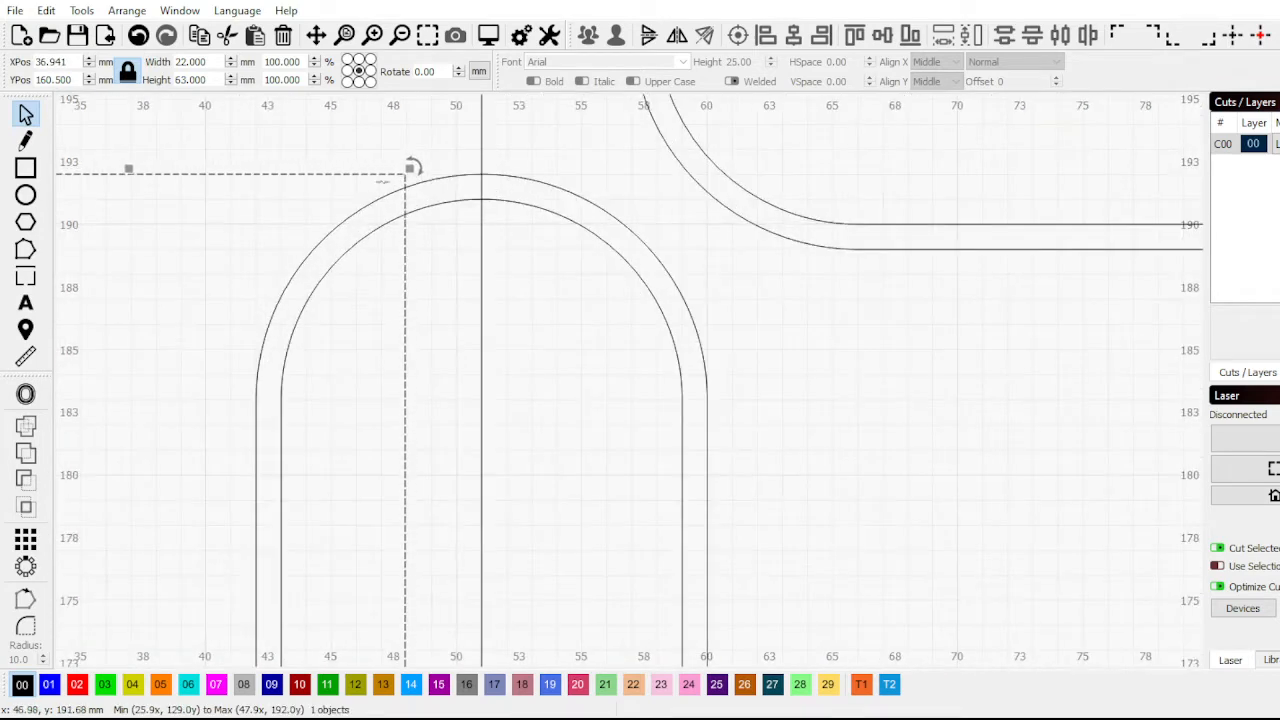
drag(403, 174, 481, 176)
scroll(481, 180, up, 8)
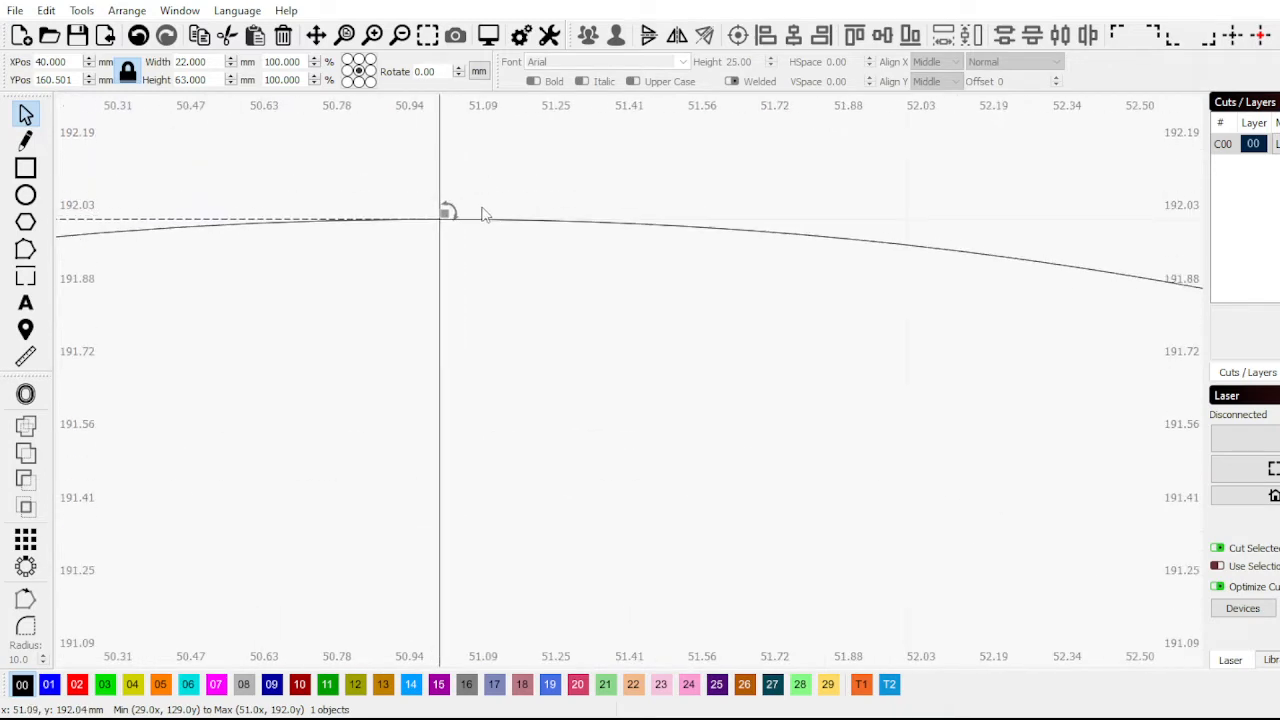
scroll(481, 210, down, 10)
scroll(479, 200, up, 2)
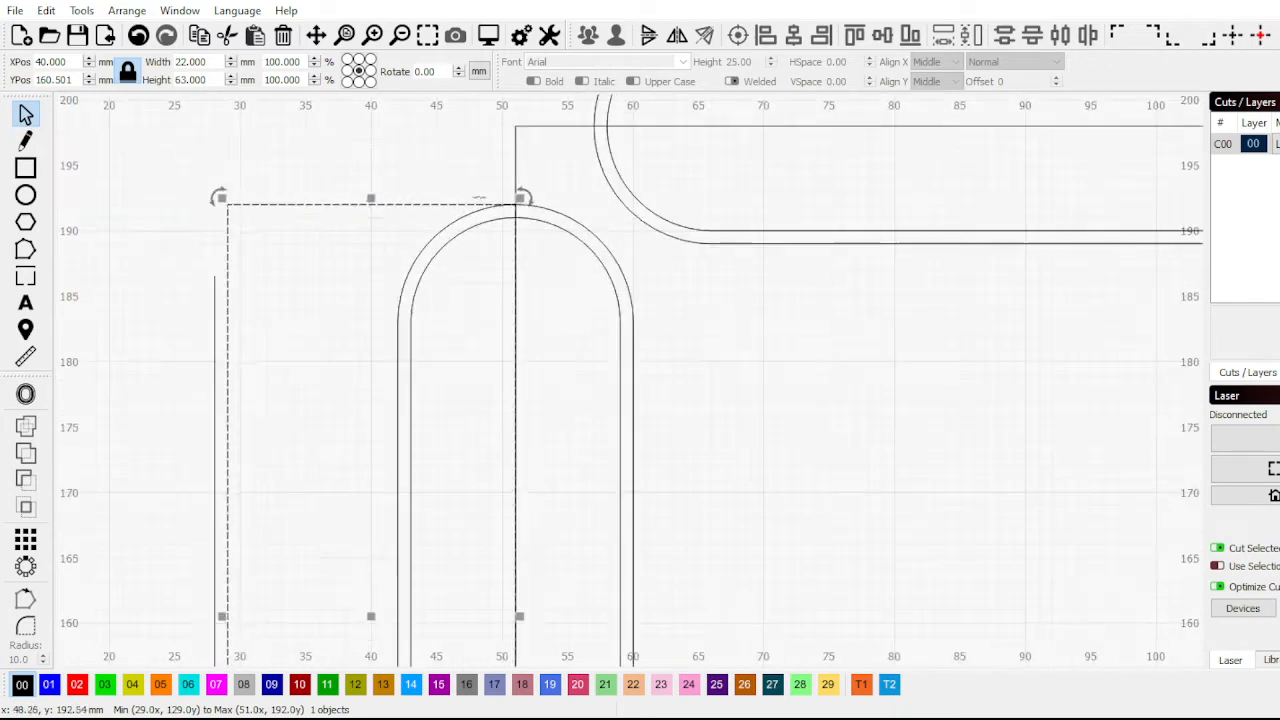
scroll(478, 198, down, 2)
scroll(452, 228, down, 6)
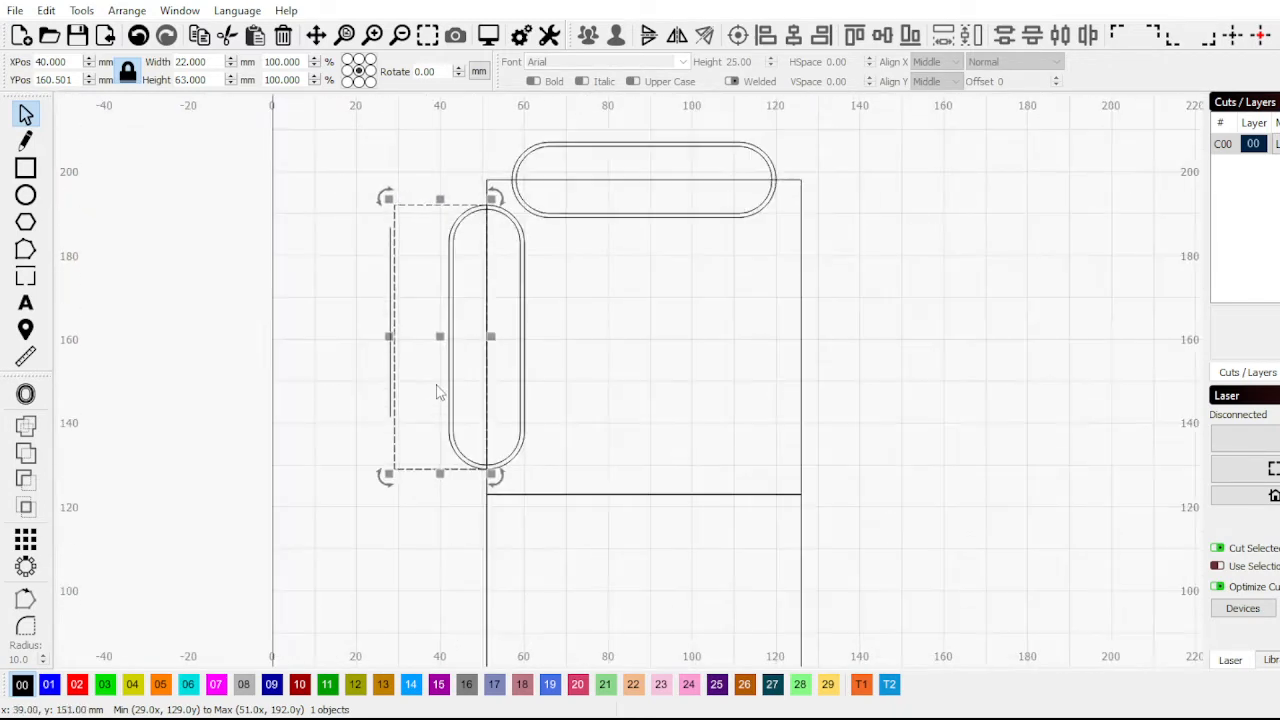
Draw a horizontal line about 14 mm long from the vertical segment's inner outline to the rectangle's left edge and read its width
scroll(446, 283, up, 4)
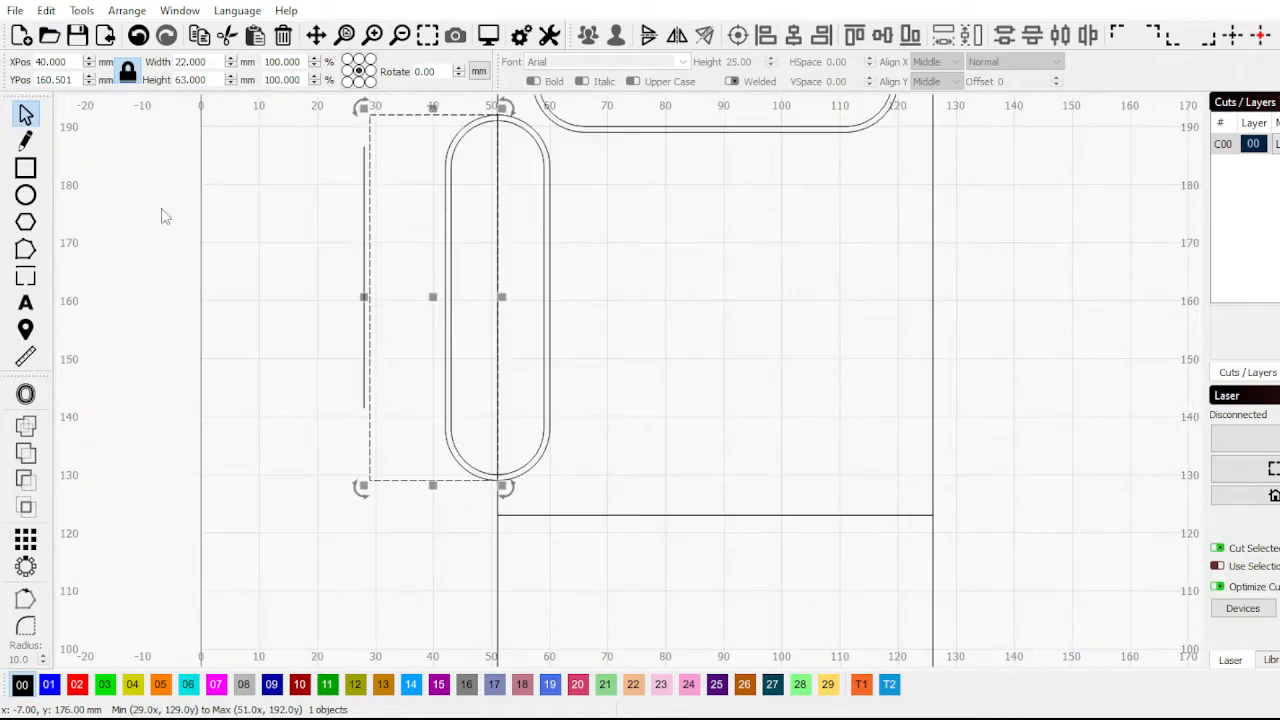
click(25, 140)
scroll(267, 237, up, 2)
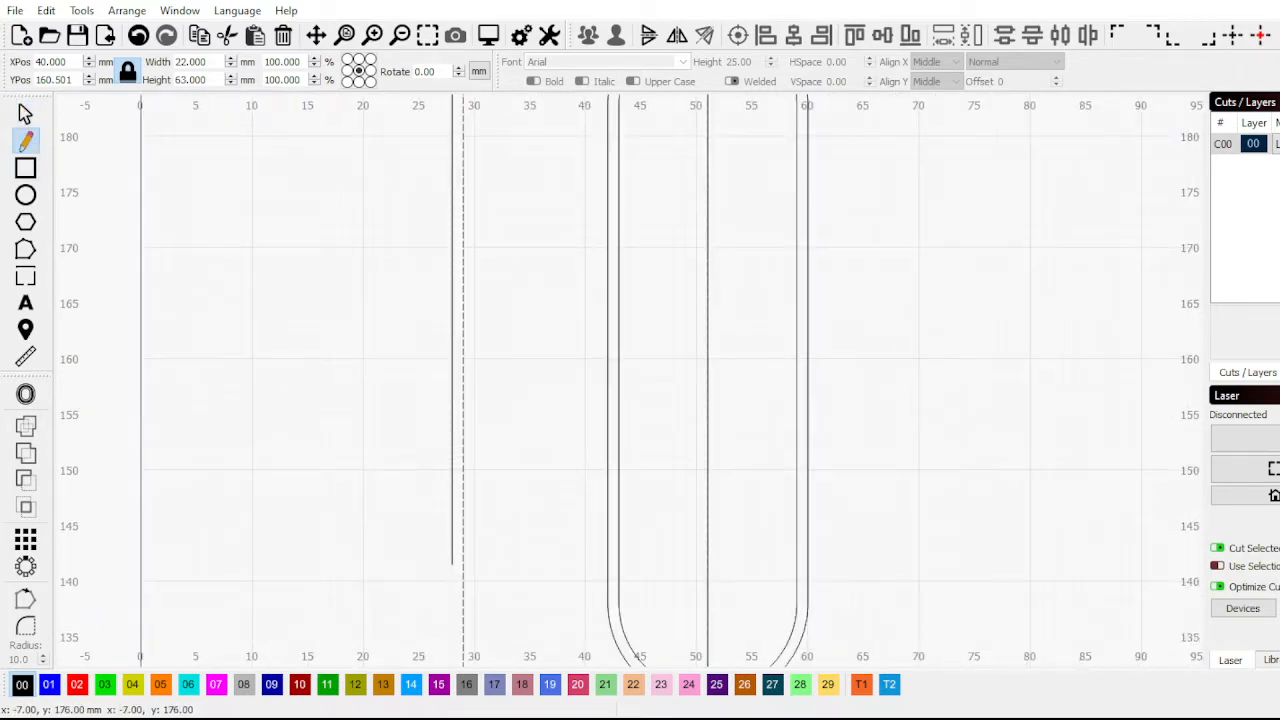
click(25, 114)
scroll(363, 289, down, 2)
scroll(115, 213, up, 1)
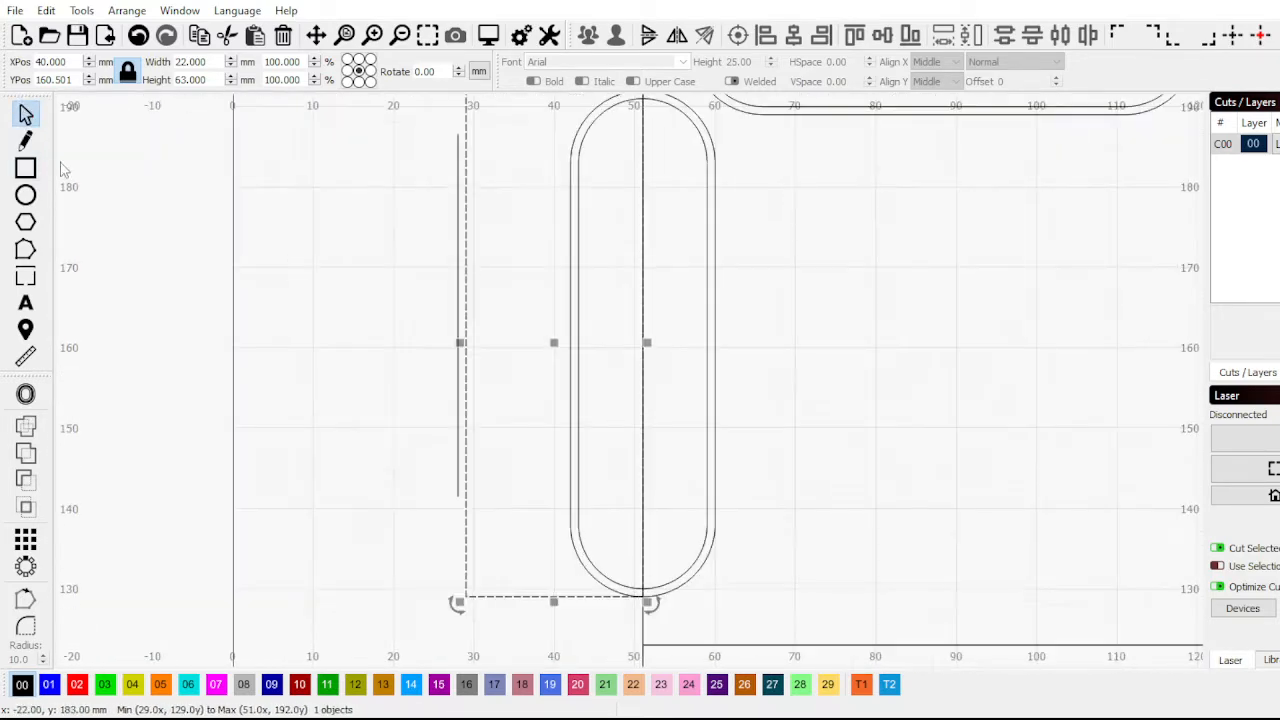
click(25, 140)
scroll(591, 342, up, 4)
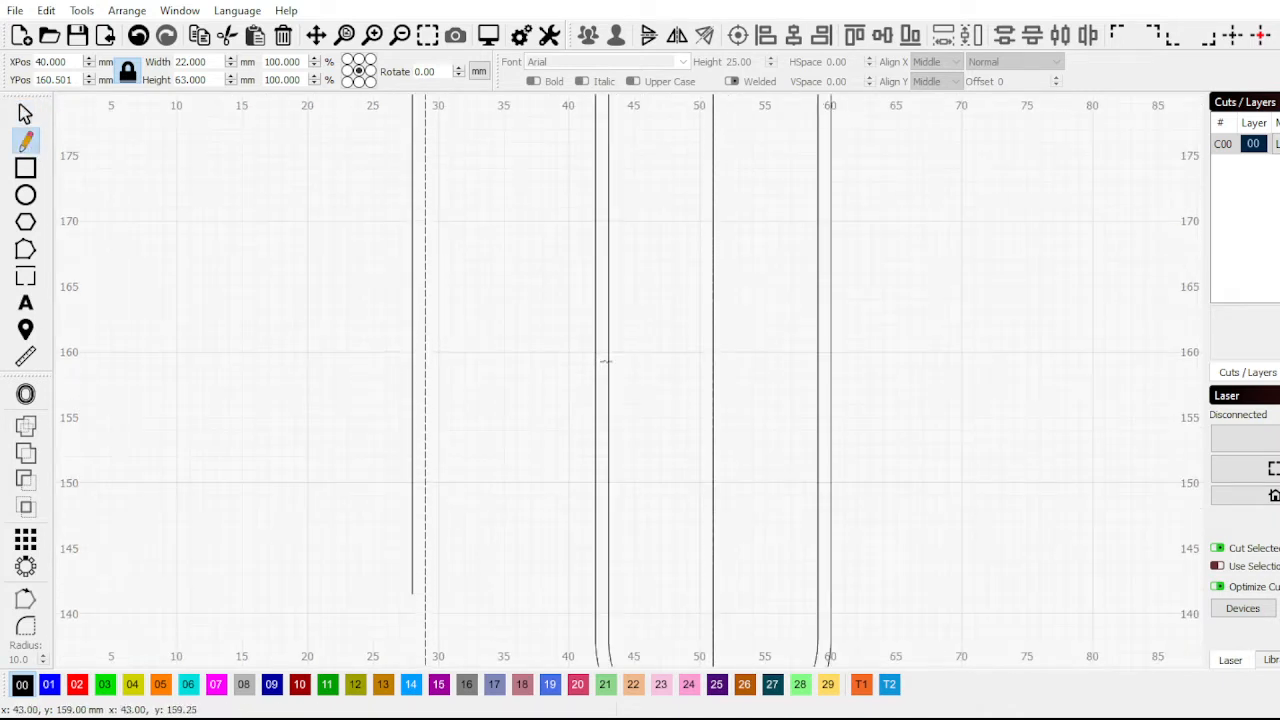
click(606, 362)
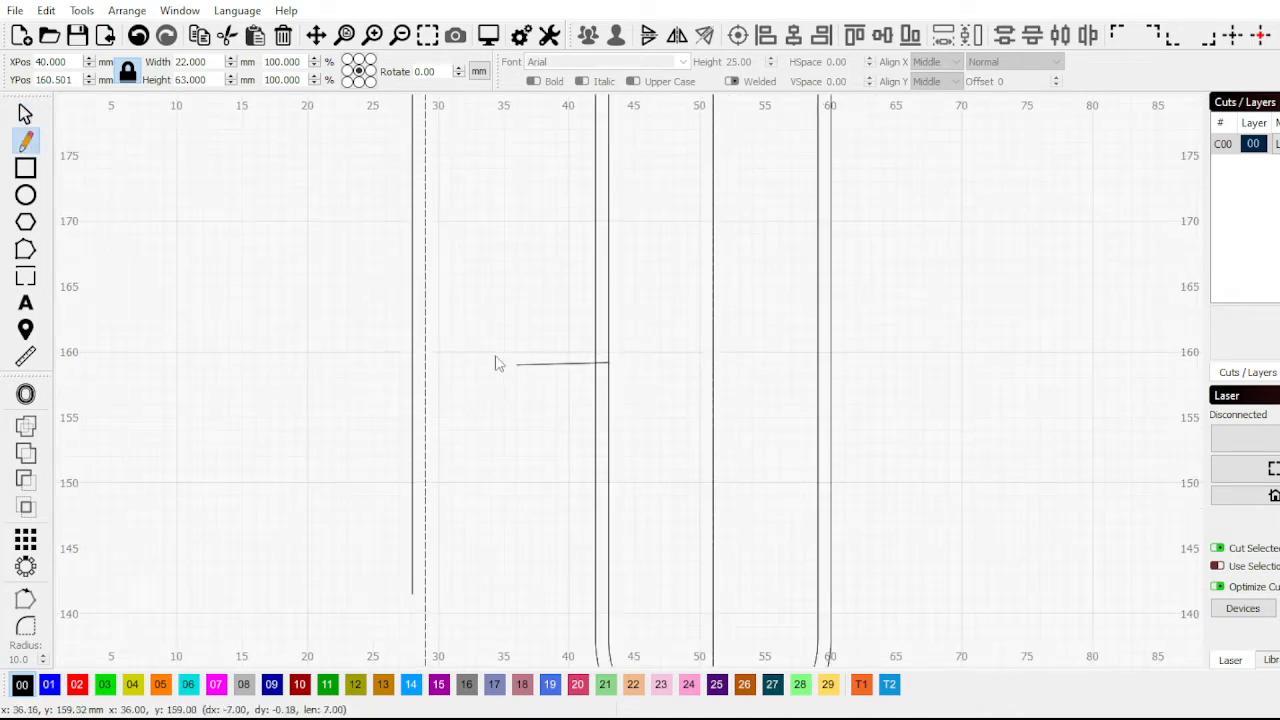
scroll(416, 361, down, 2)
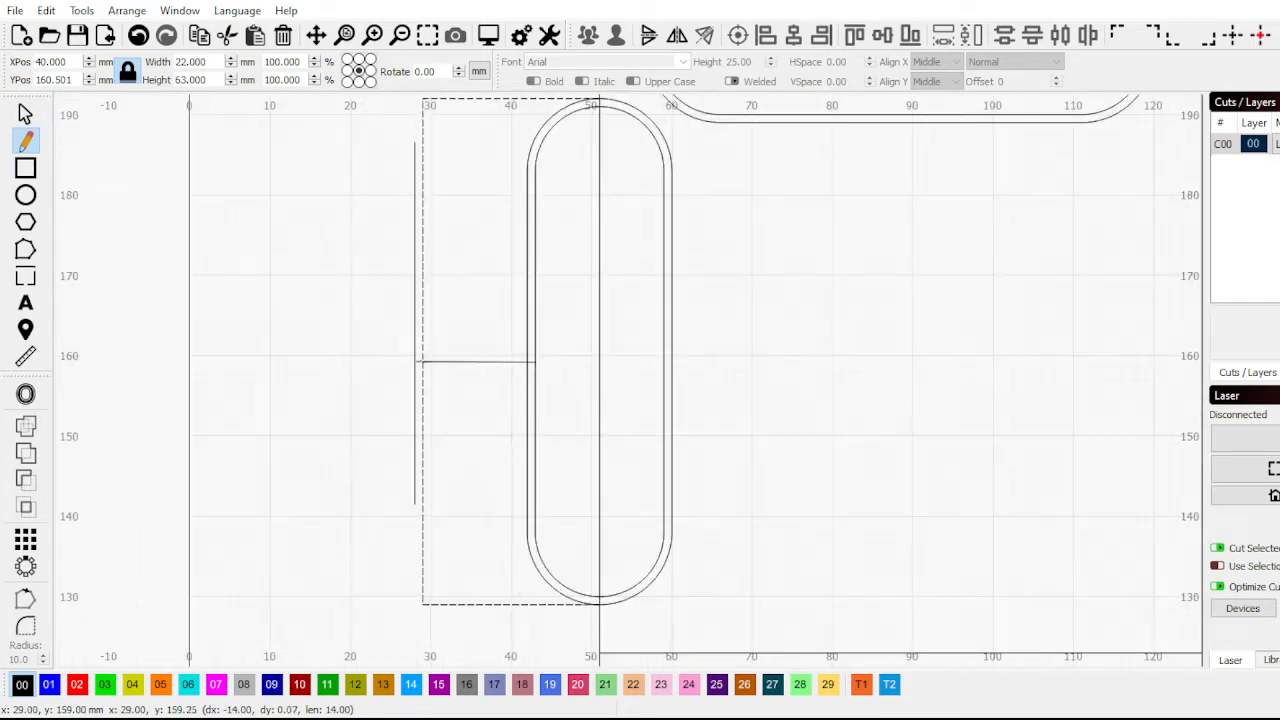
click(428, 364)
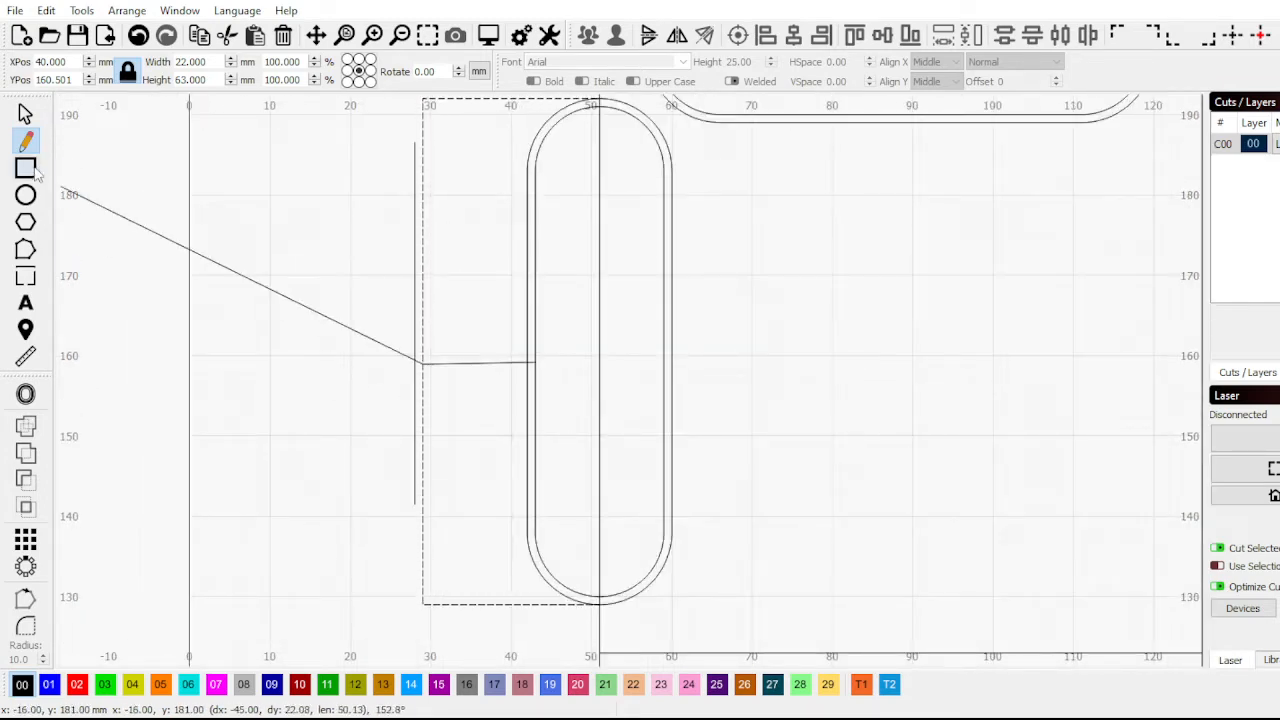
click(25, 113)
drag(494, 409, 471, 334)
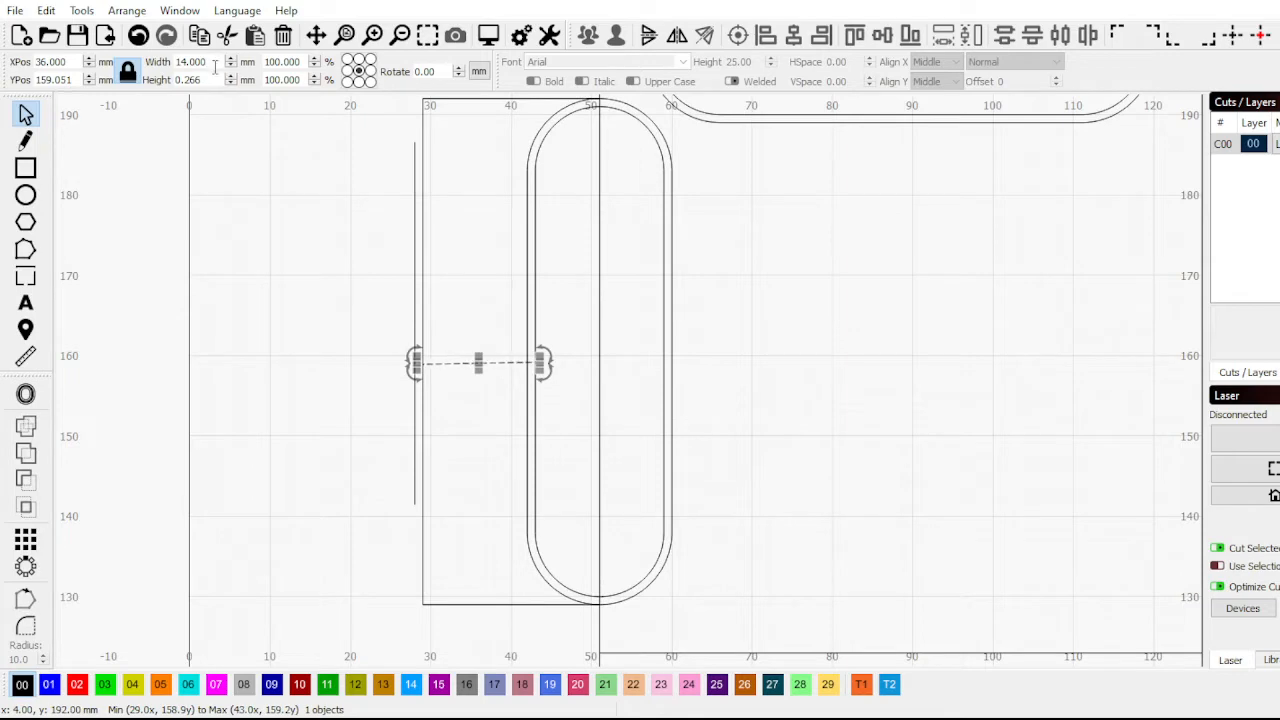
Shorten the horizontal line to about 13 mm so it ends at the segment's outer outline
scroll(545, 385, down, 2)
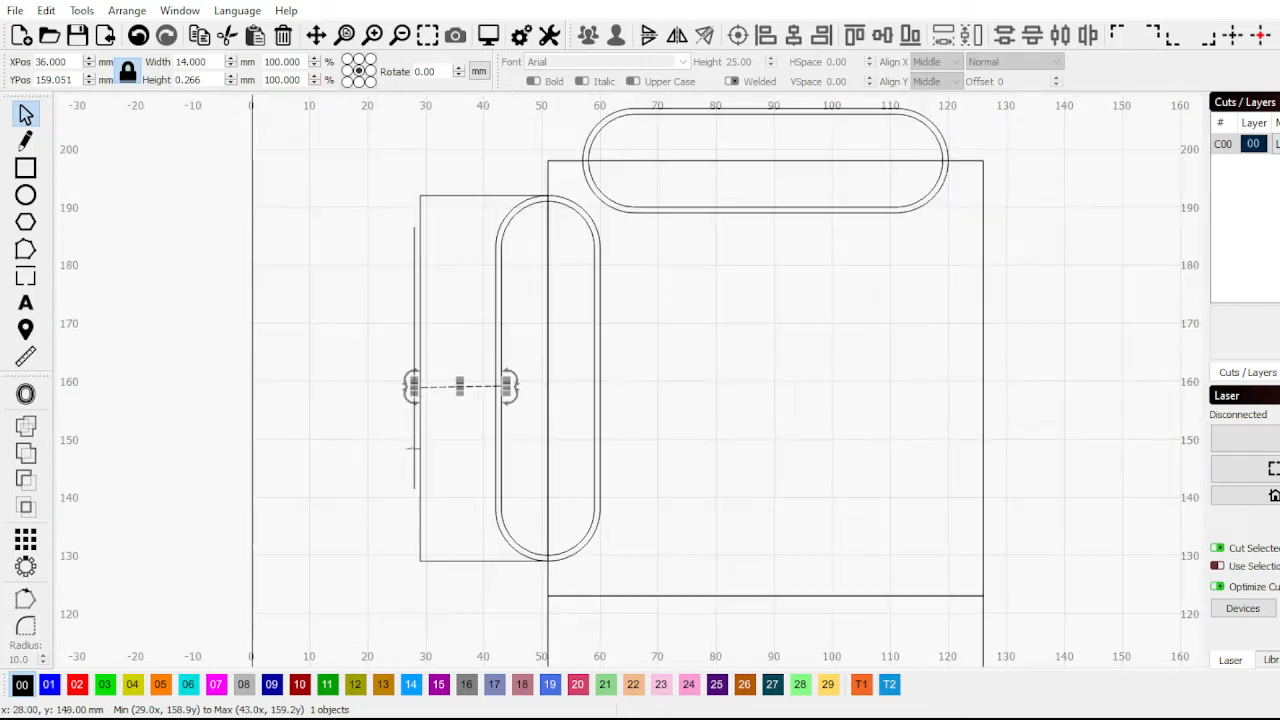
scroll(545, 385, up, 2)
scroll(555, 400, up, 4)
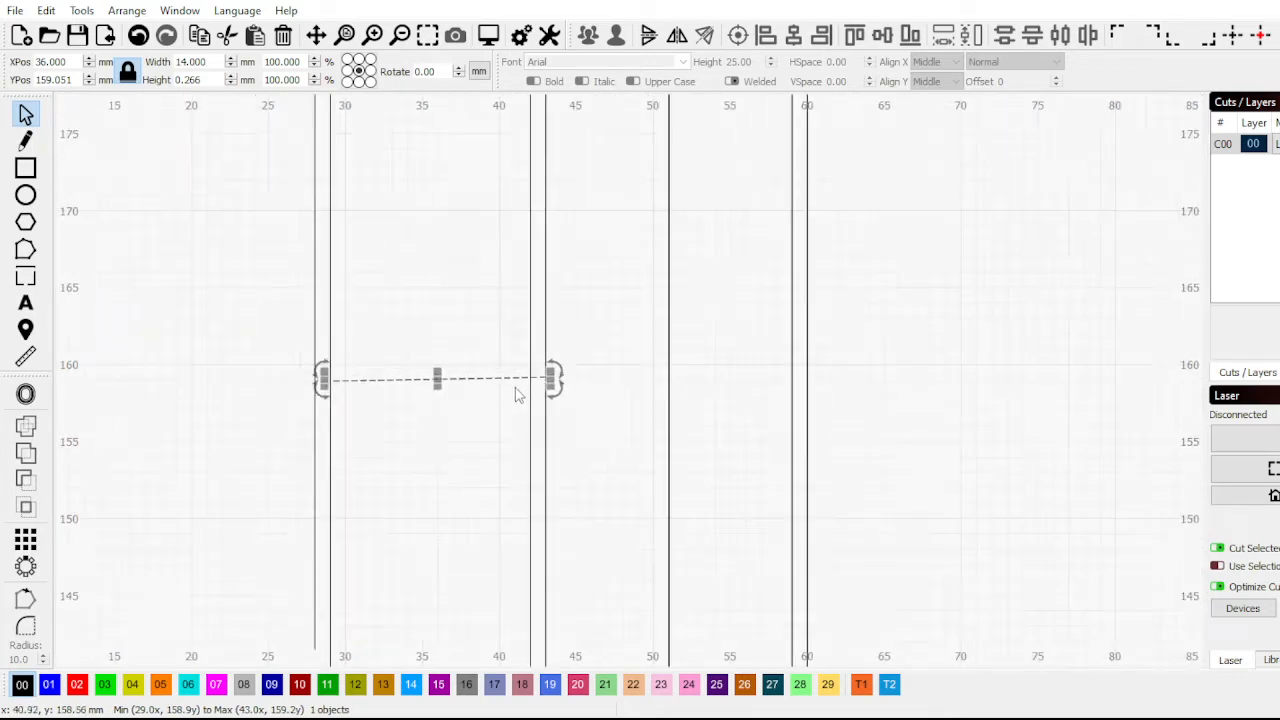
drag(551, 380, 520, 380)
scroll(459, 374, down, 2)
scroll(459, 374, down, 2)
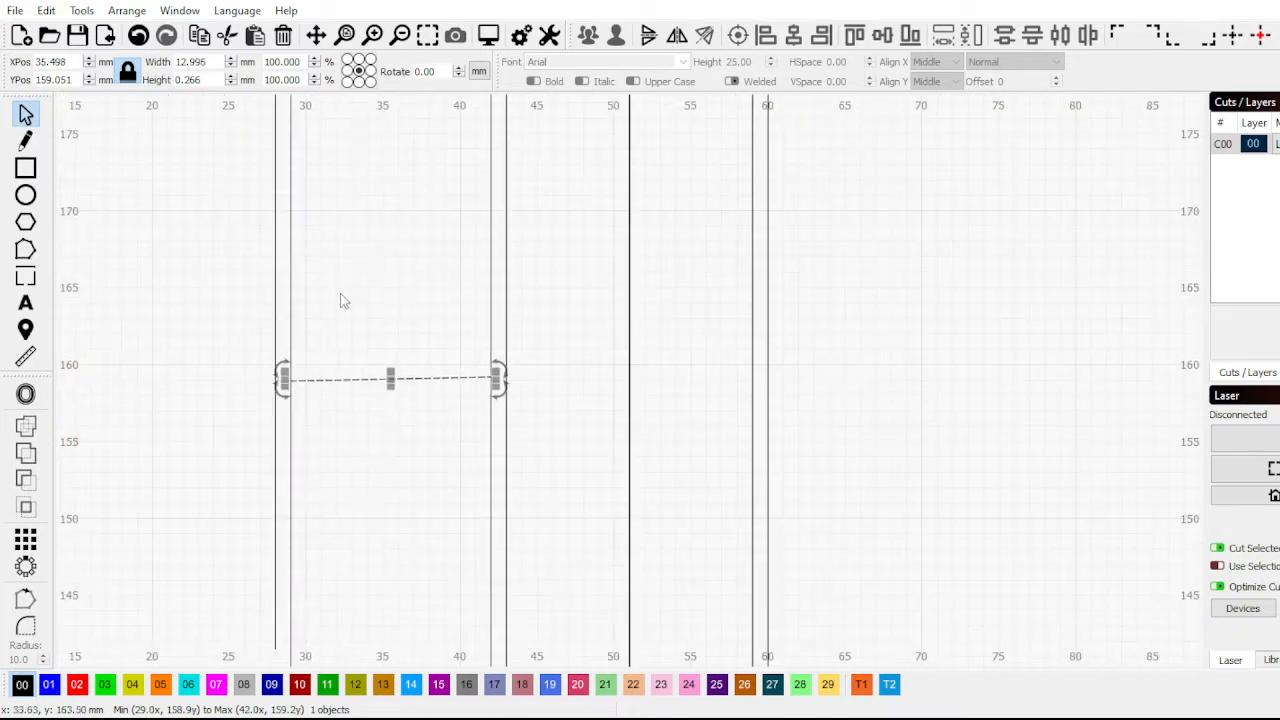
Check the horizontal line's width and delete the line
double_click(208, 63)
click(420, 505)
click(390, 377)
key(Delete)
click(277, 355)
Try setting the rectangle's width to 17 mm from its right-middle anchor with proportions locked, and undo it
scroll(370, 446, down, 2)
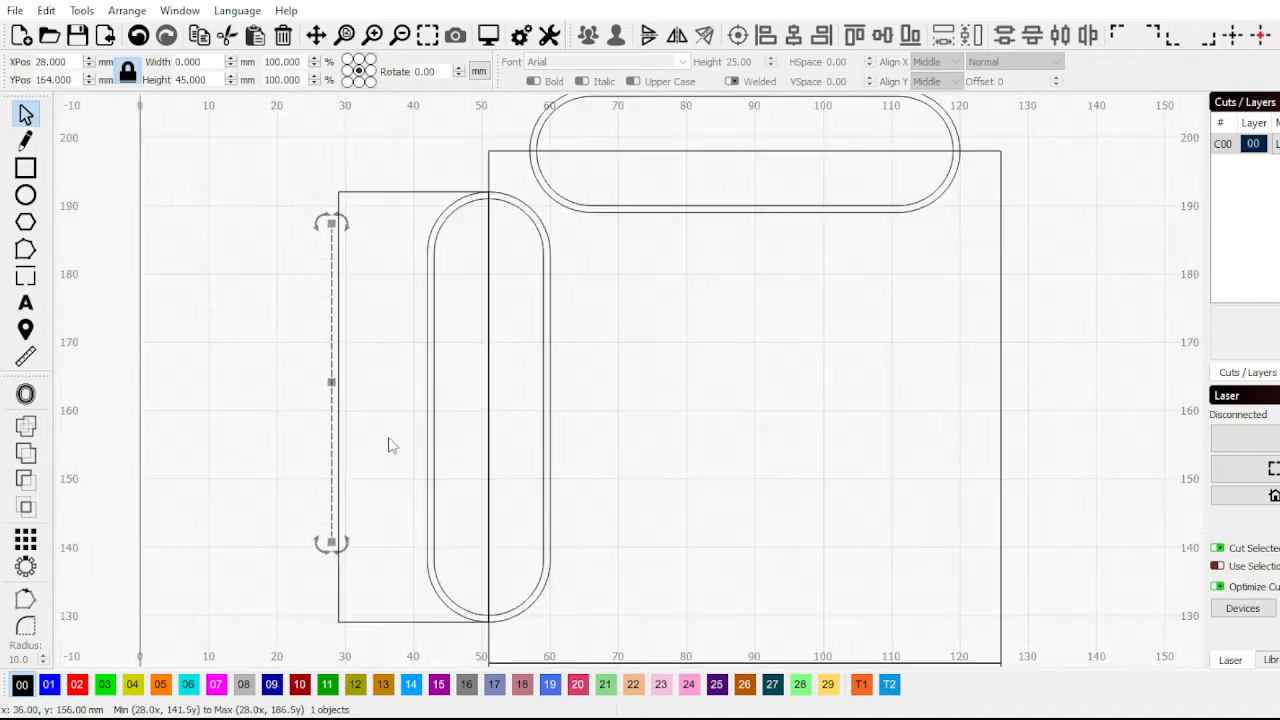
click(365, 191)
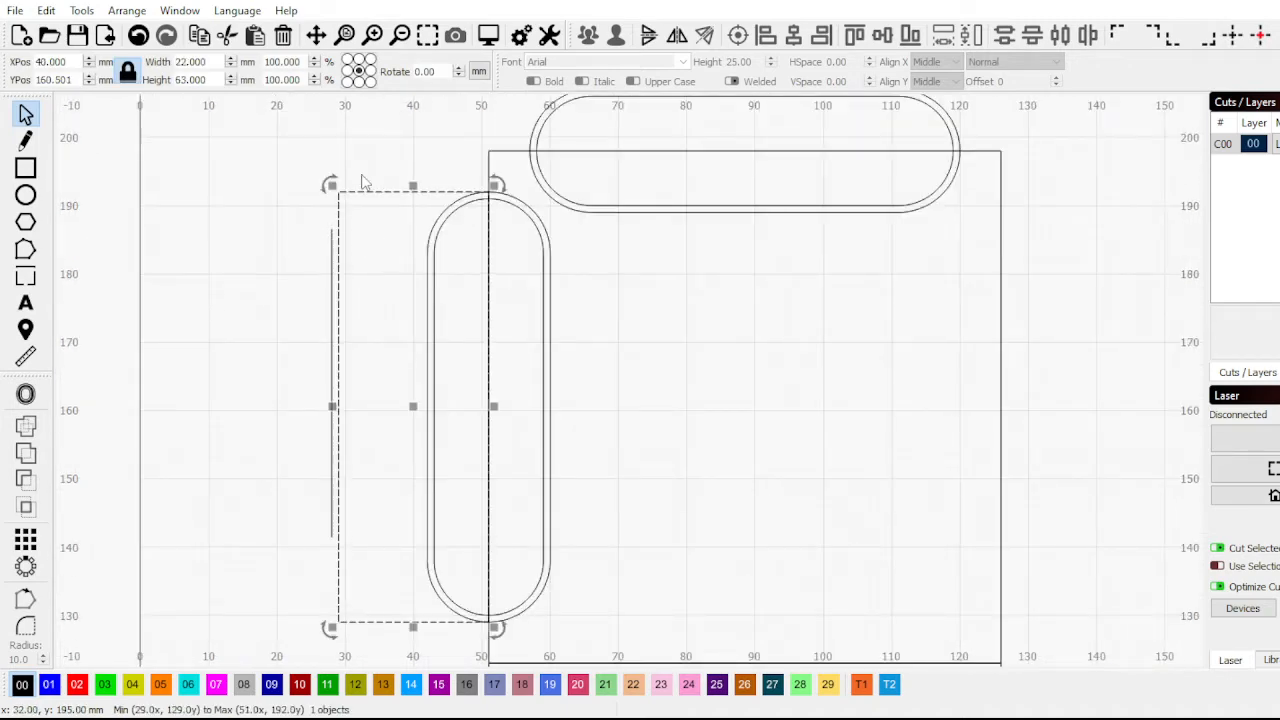
click(371, 71)
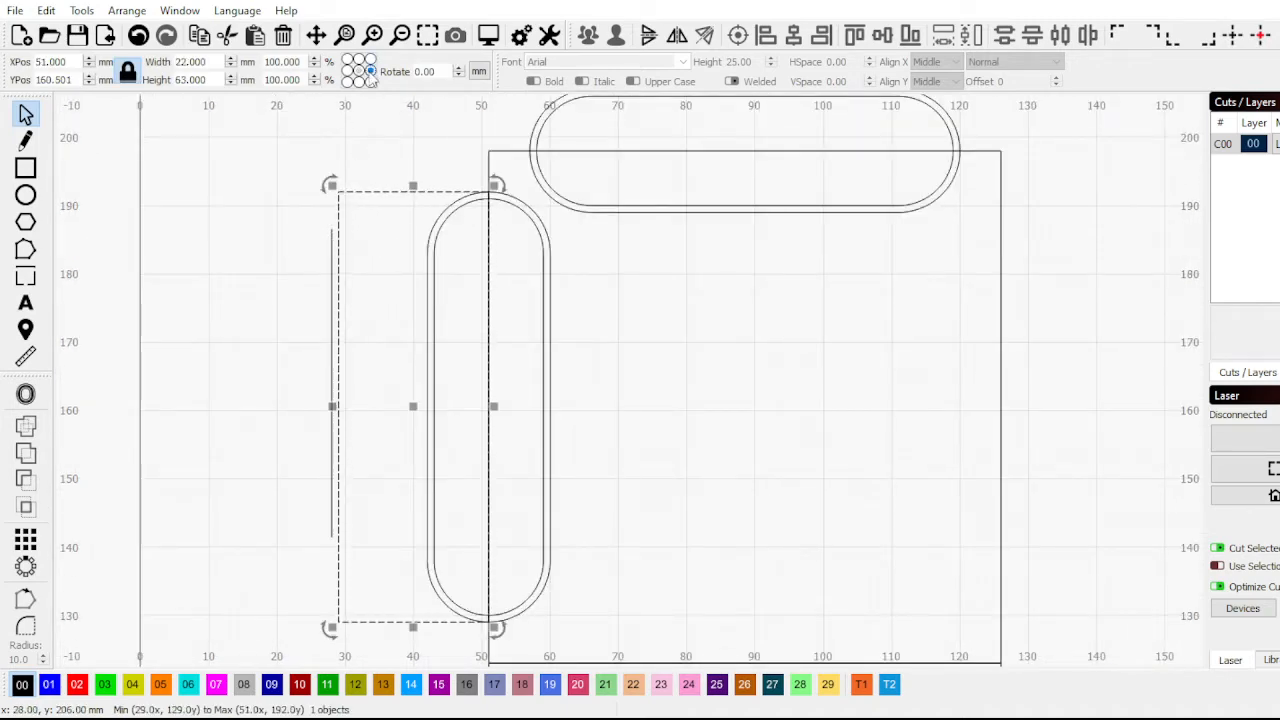
double_click(208, 62)
text(1)
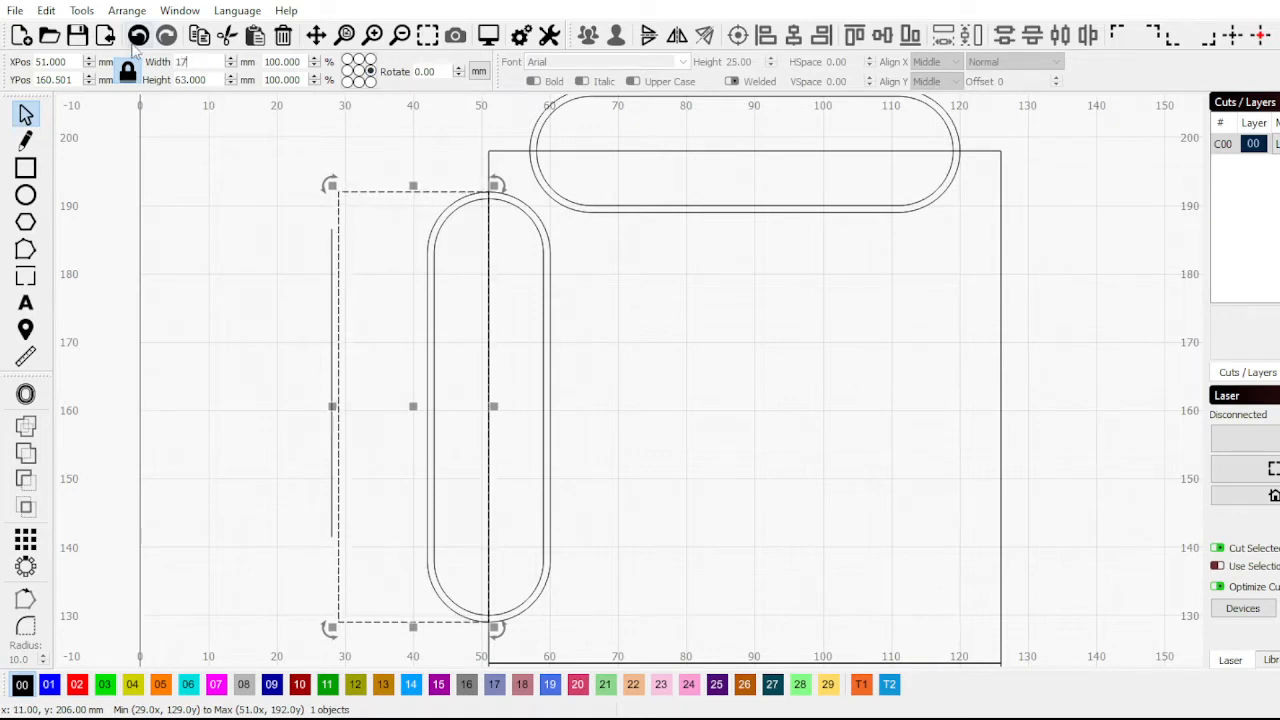
text(7)
key(Return)
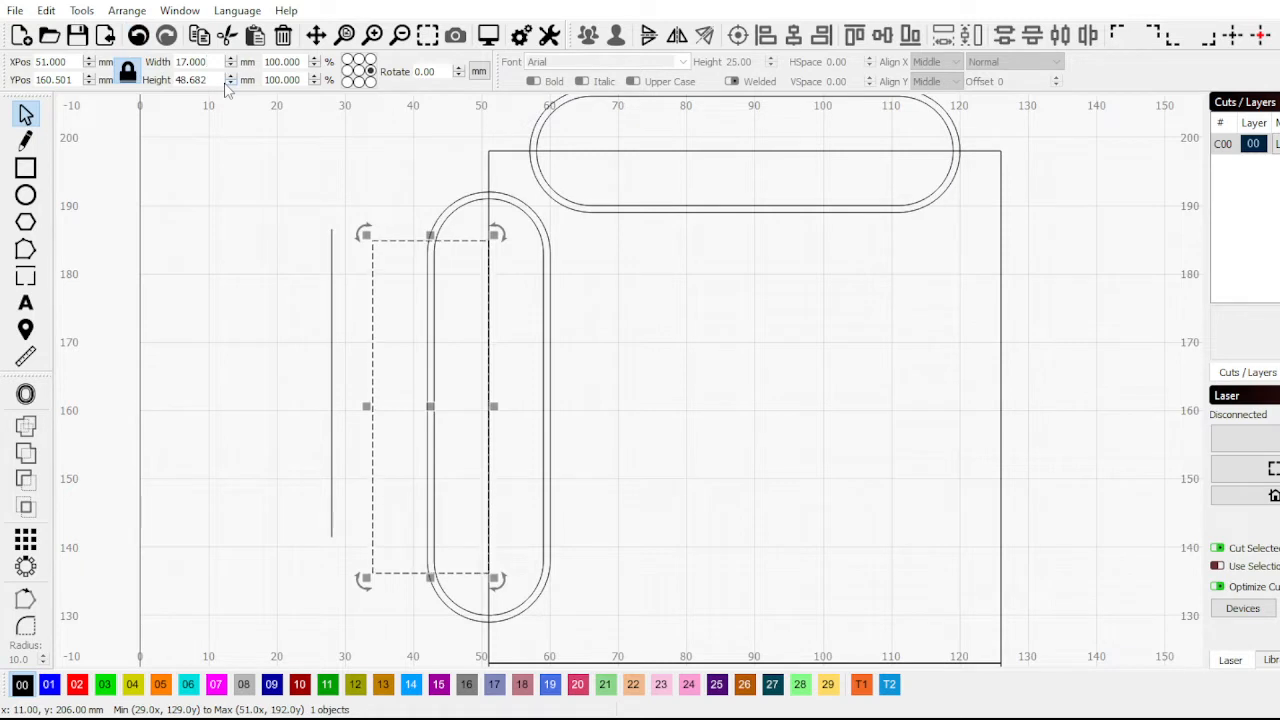
key(ctrl+z)
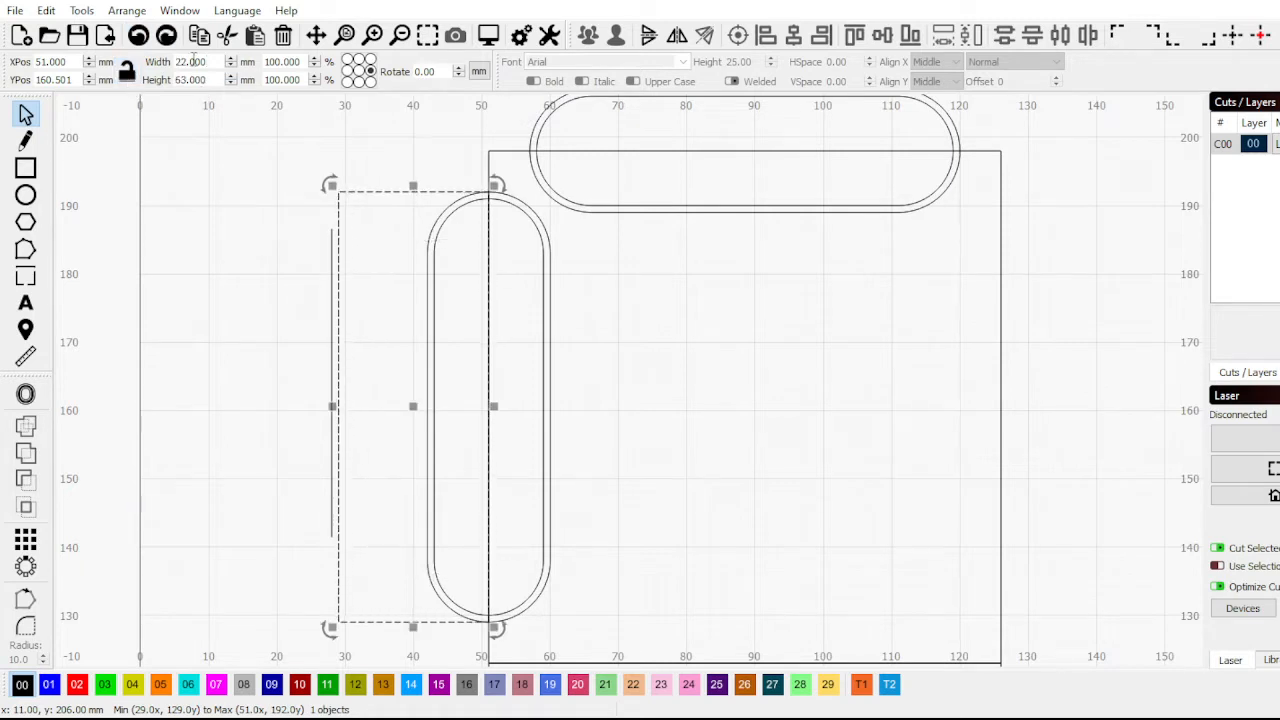
Unlock the proportions and set only the rectangle's width to 17 mm
click(130, 66)
text(17)
key(Return)
click(394, 252)
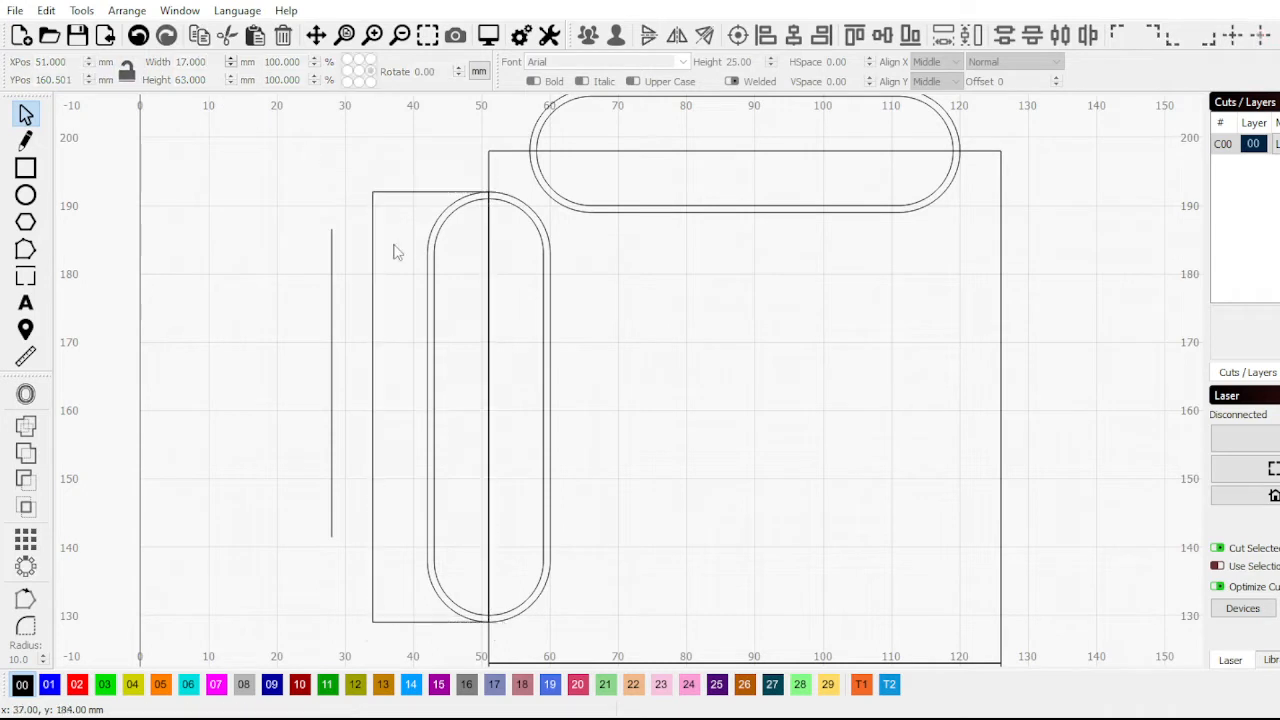
Delete the vertical line standing beside the rectangle
scroll(382, 282, up, 2)
scroll(322, 234, down, 2)
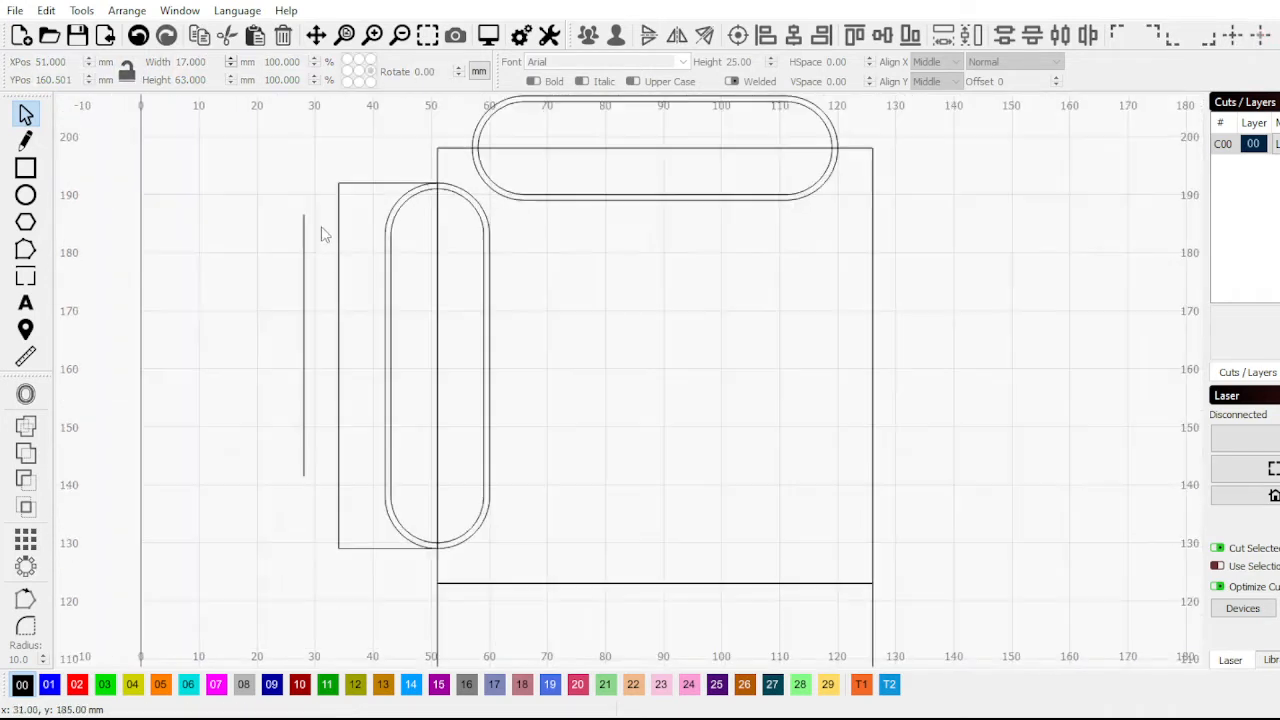
click(307, 257)
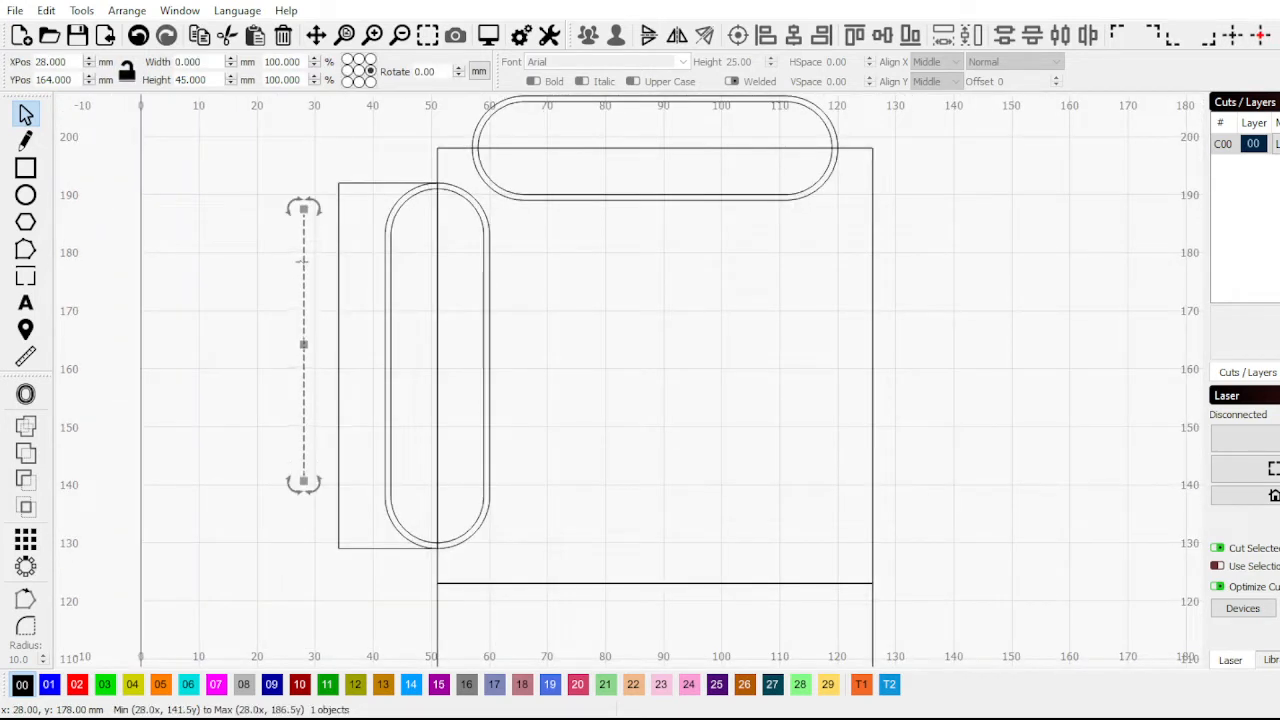
scroll(306, 268, down, 2)
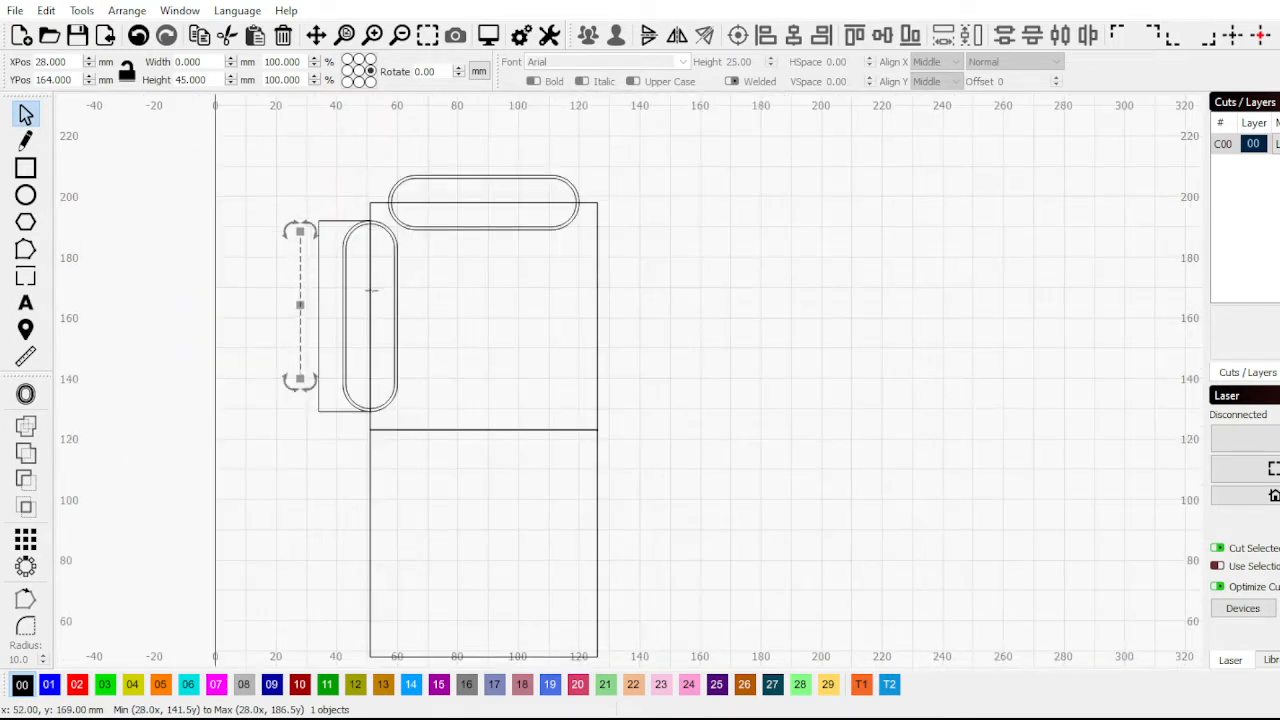
key(Delete)
Delete the 17 mm wide rectangle next to the vertical segment
scroll(347, 272, up, 3)
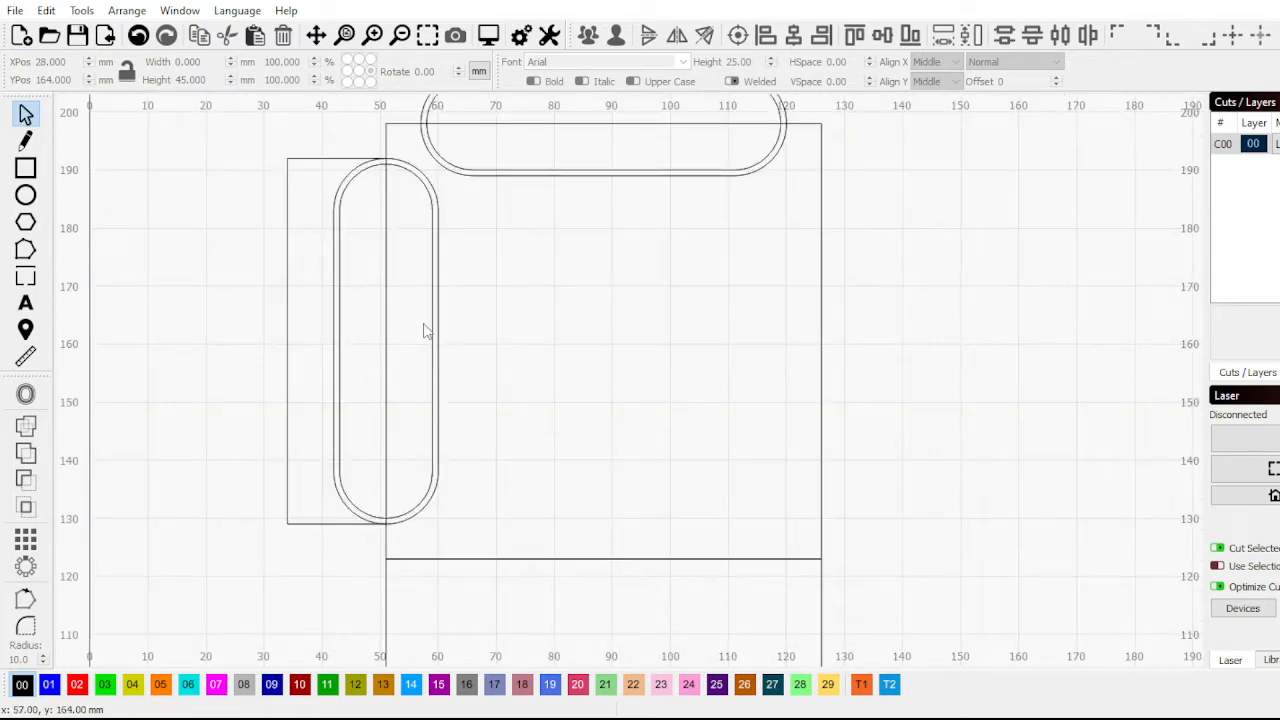
scroll(424, 332, down, 1)
scroll(440, 480, up, 1)
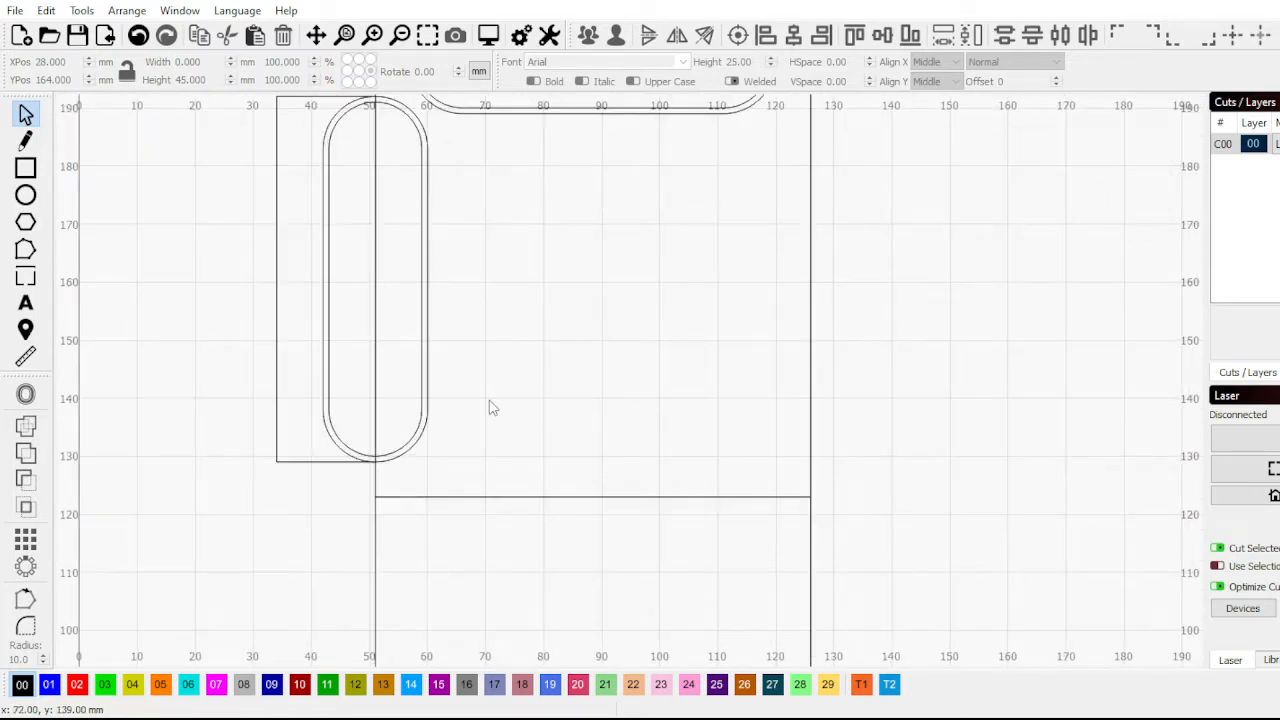
scroll(515, 487, down, 3)
scroll(505, 487, up, 2)
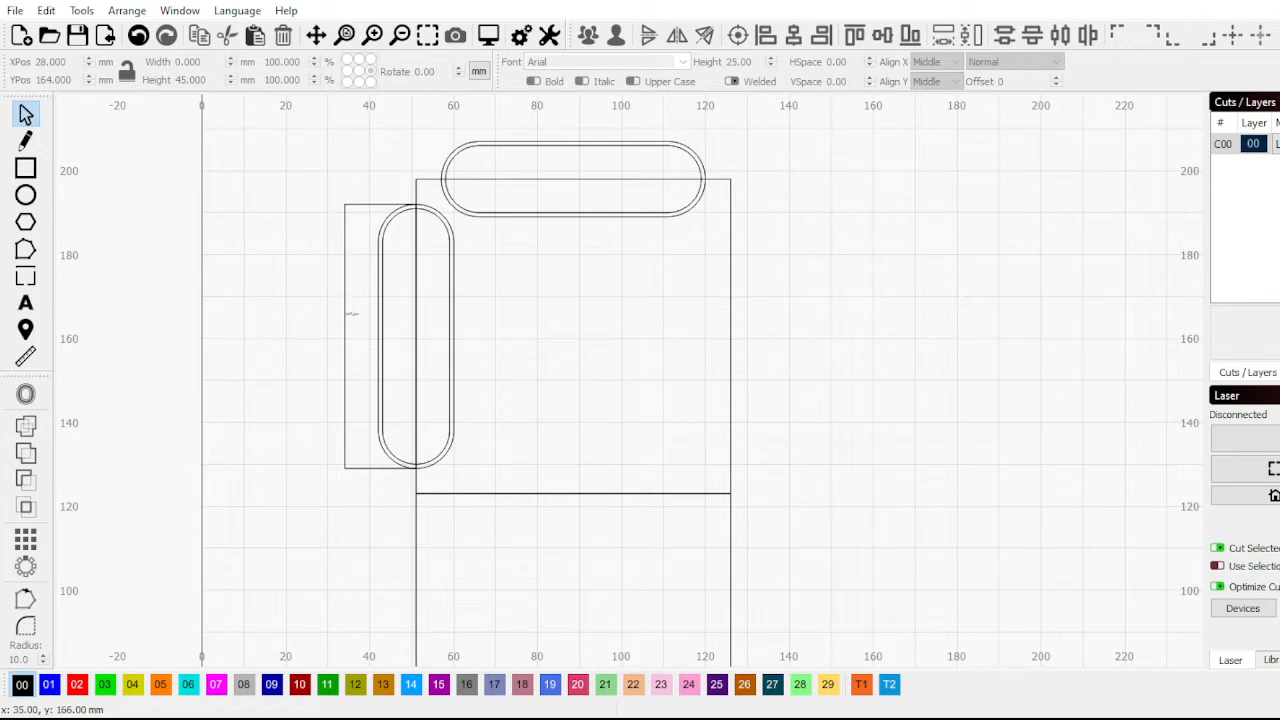
drag(352, 314, 317, 280)
click(455, 295)
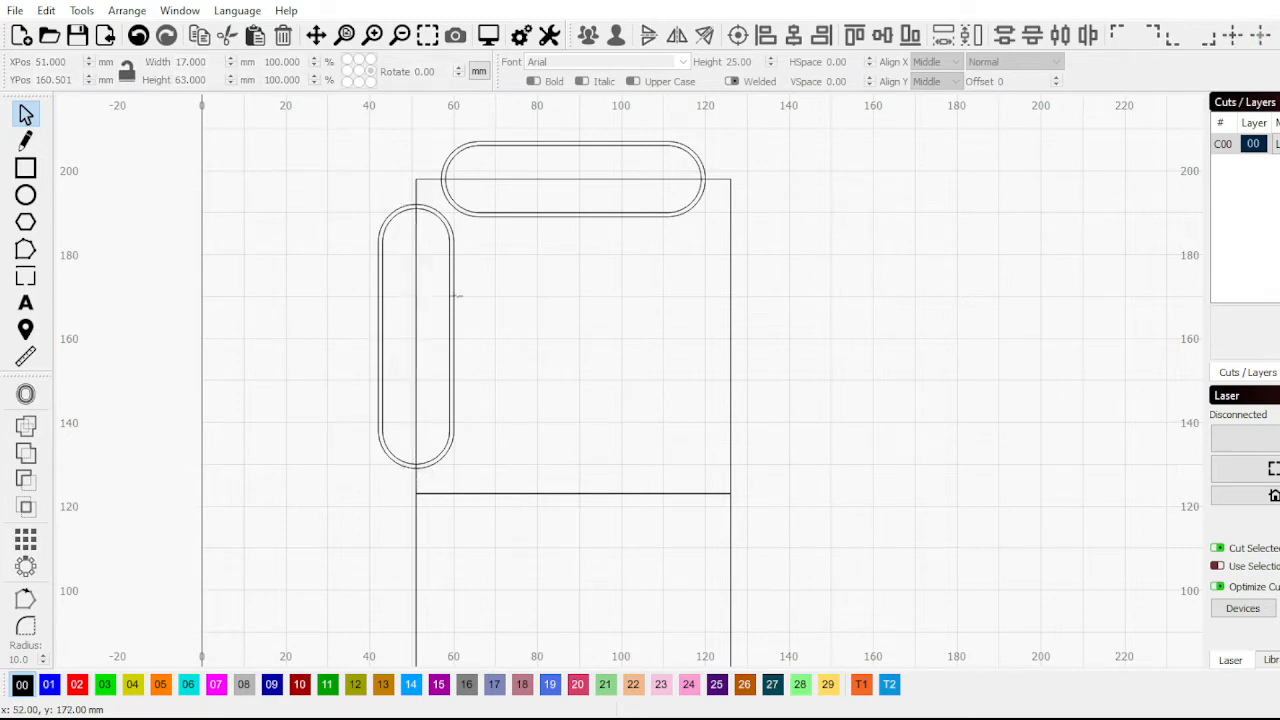
Draw a horizontal line about 33 mm long across the middle of the vertical segment
click(383, 300)
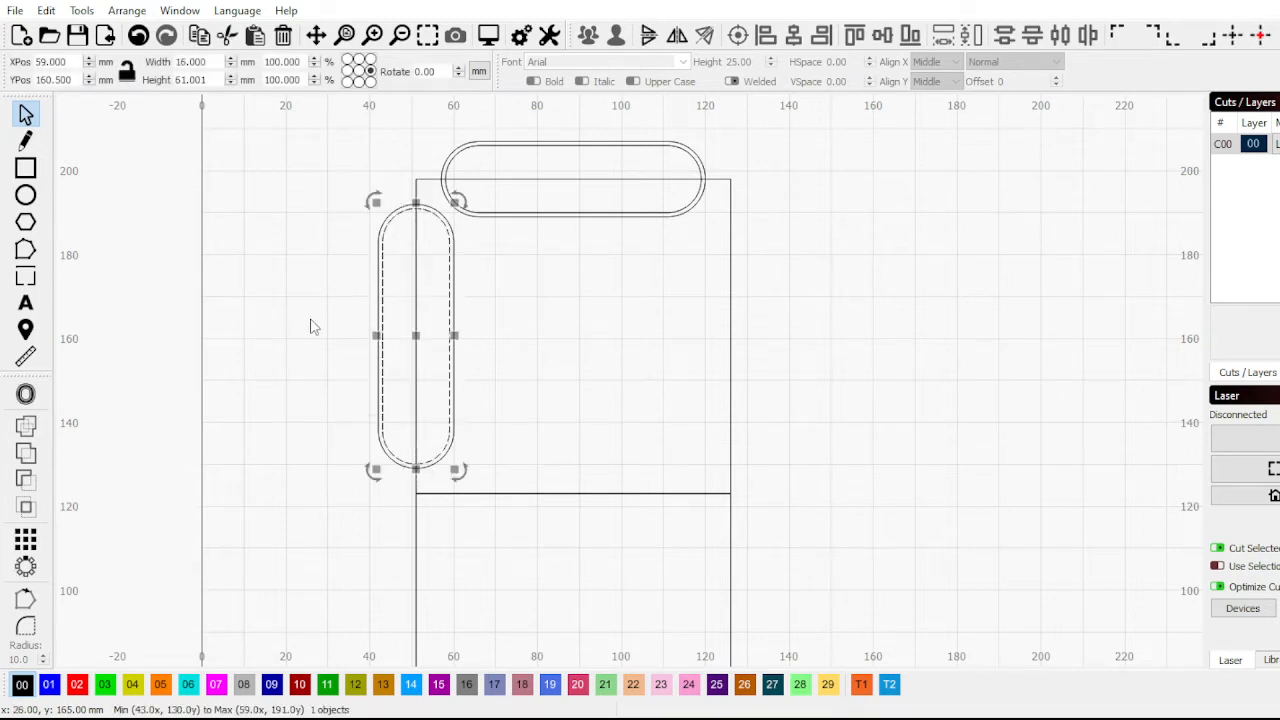
click(314, 326)
click(25, 140)
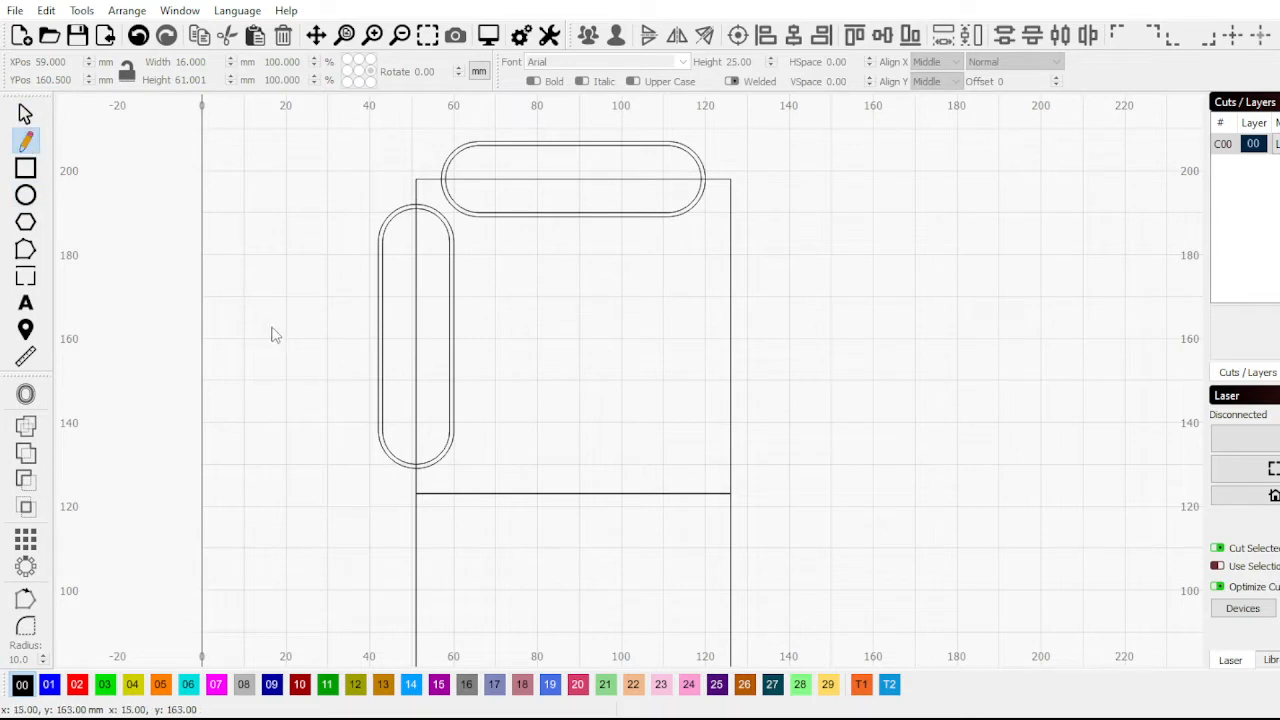
click(441, 330)
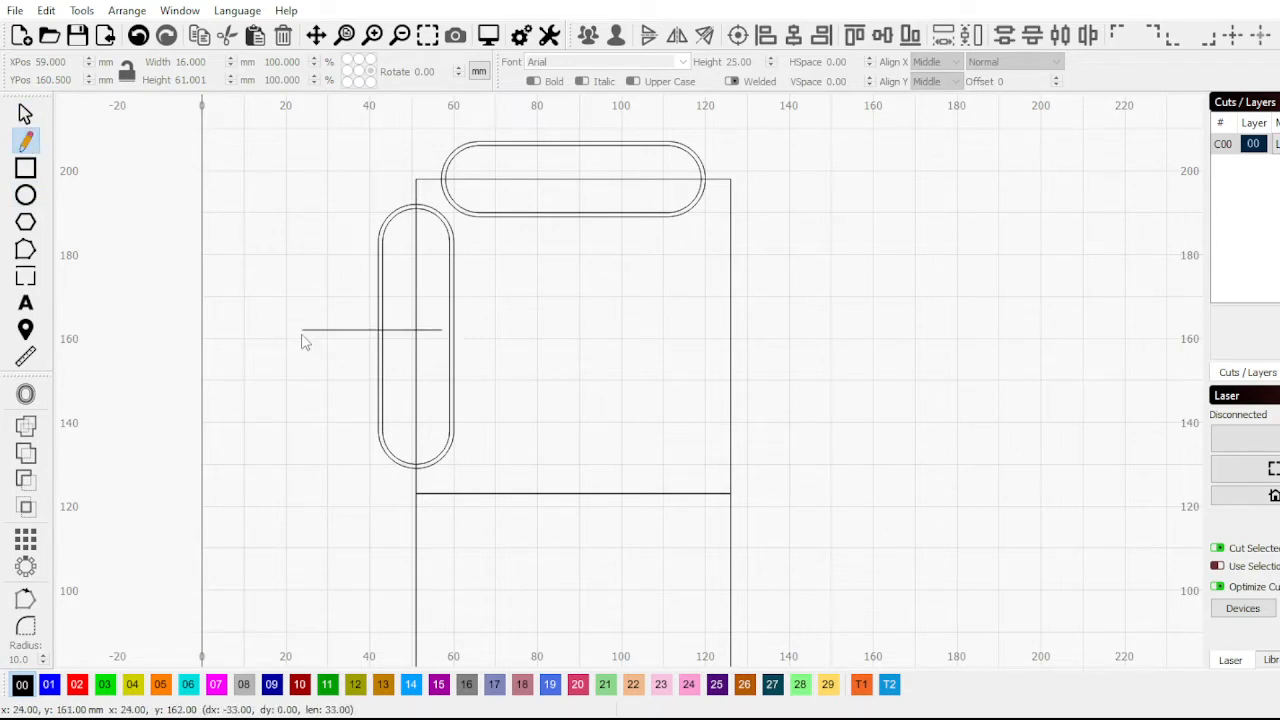
click(302, 332)
click(25, 113)
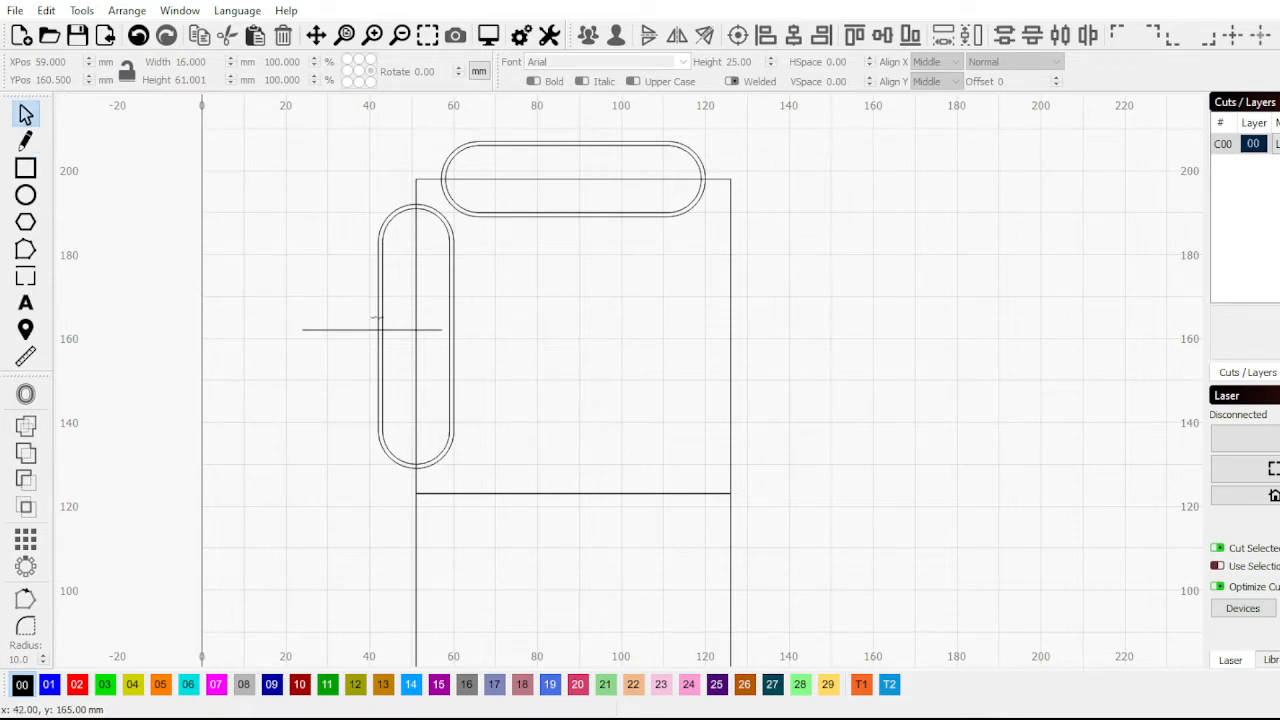
Assign the vertical segment's outer outline to blue layer 01
click(375, 318)
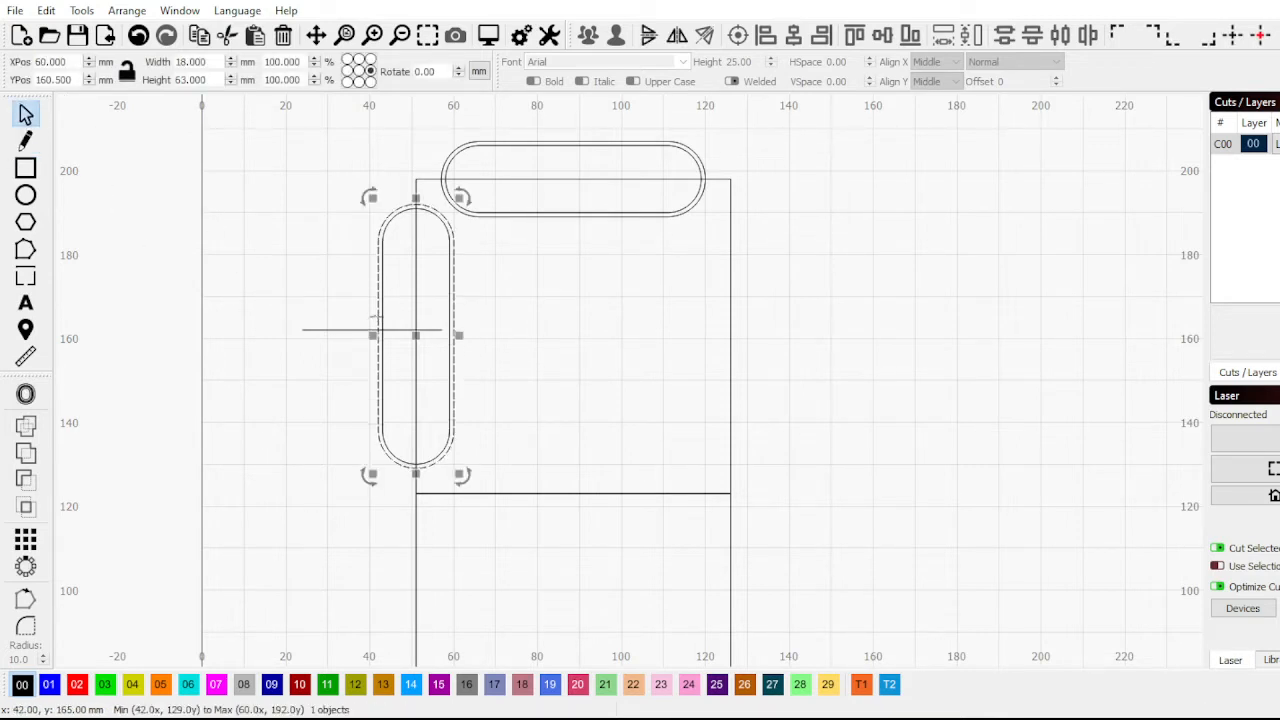
click(48, 684)
Set the horizontal line's width to 28 mm and centre it on the vertical segment
scroll(376, 236, up, 2)
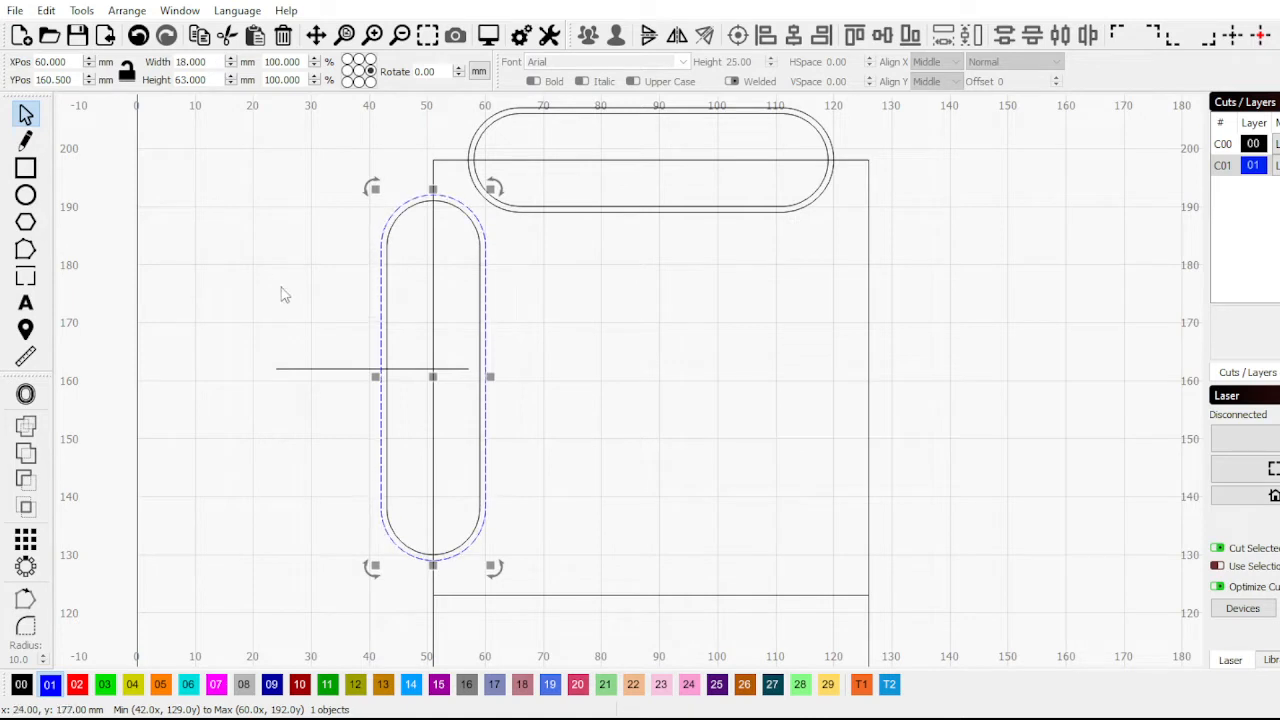
click(309, 369)
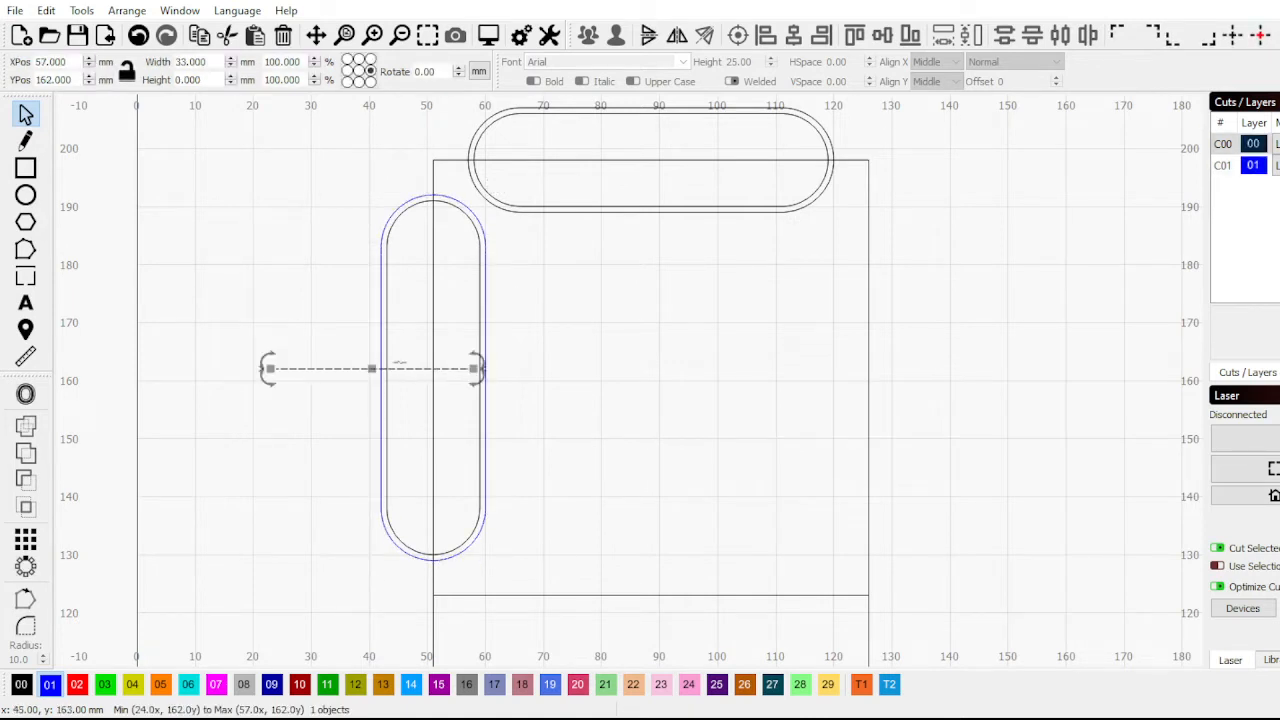
drag(212, 61, 139, 58)
text(28)
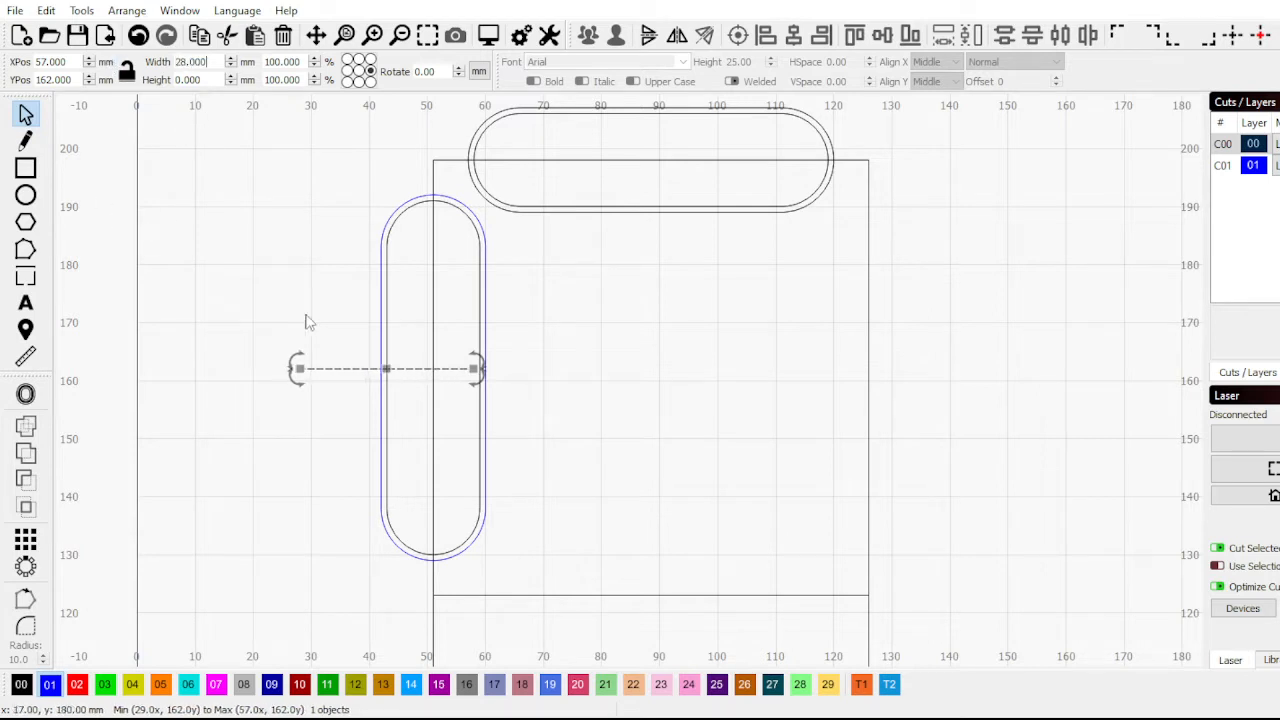
scroll(432, 378, up, 2)
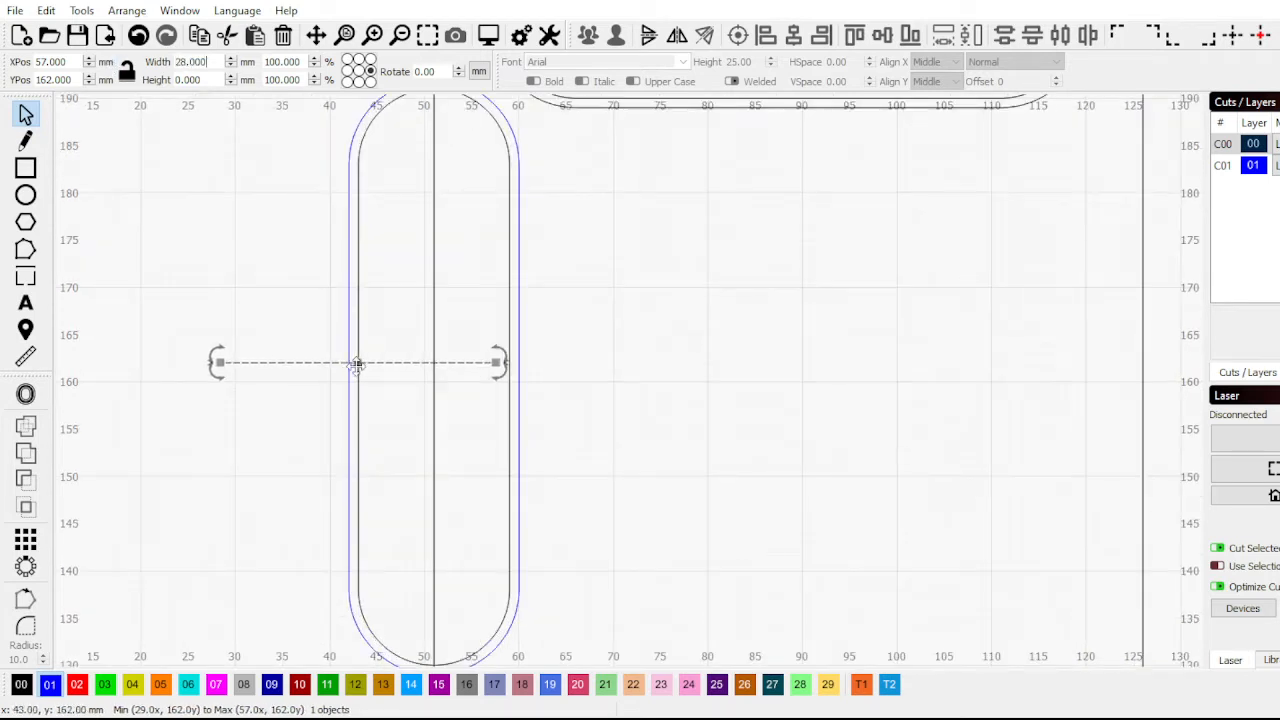
drag(357, 366, 433, 377)
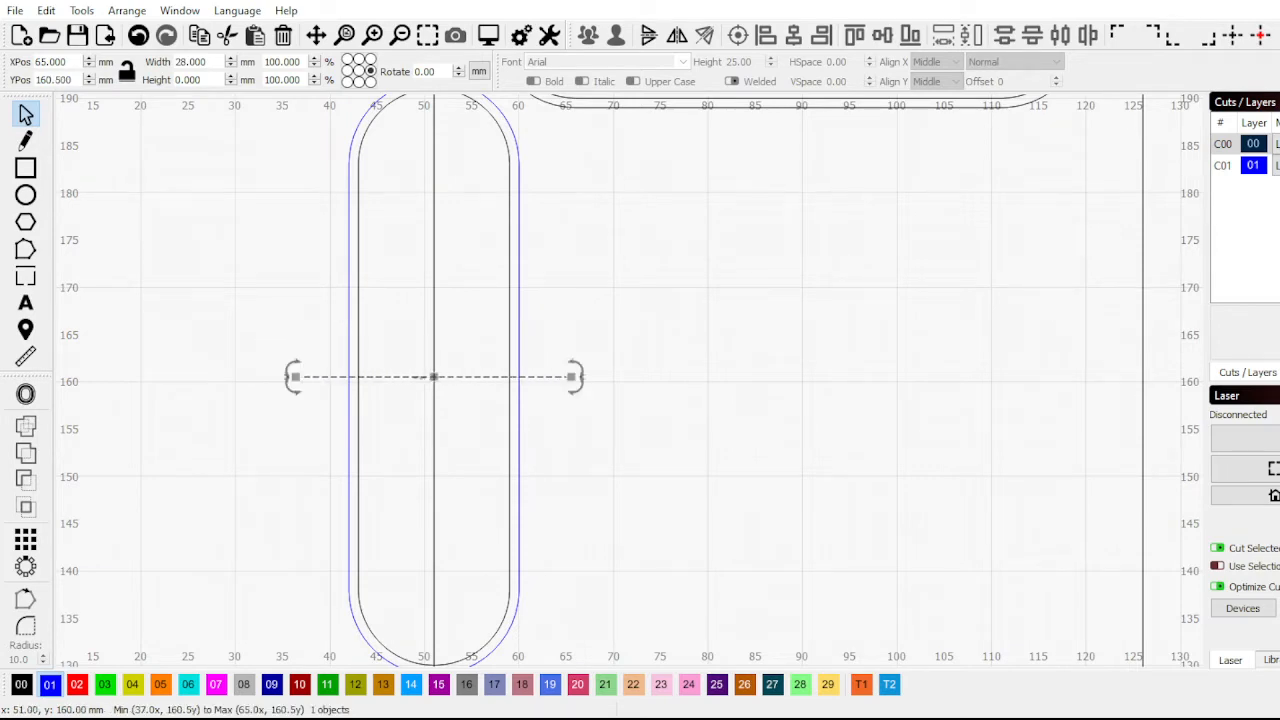
Try a 10 mm outward offset around the horizontal line, and delete the resulting outline
scroll(433, 377, down, 1)
scroll(381, 413, down, 1)
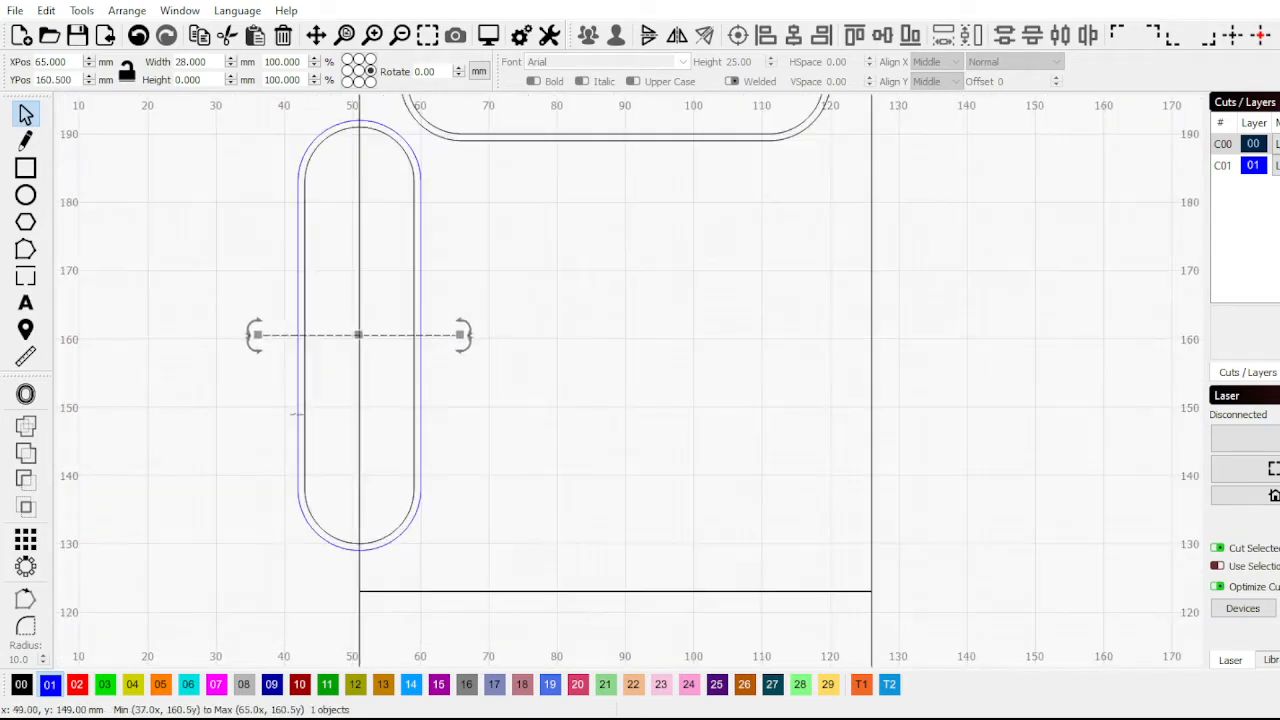
click(26, 395)
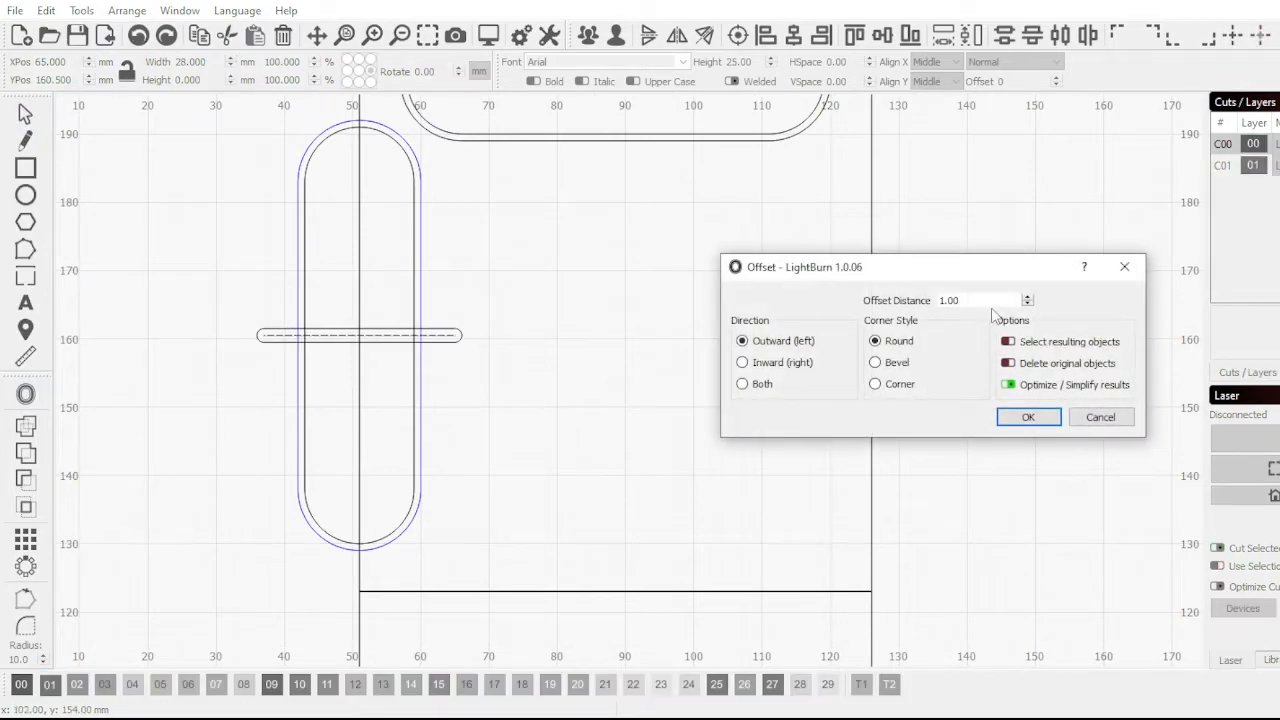
drag(985, 300, 855, 297)
text(10)
key(Return)
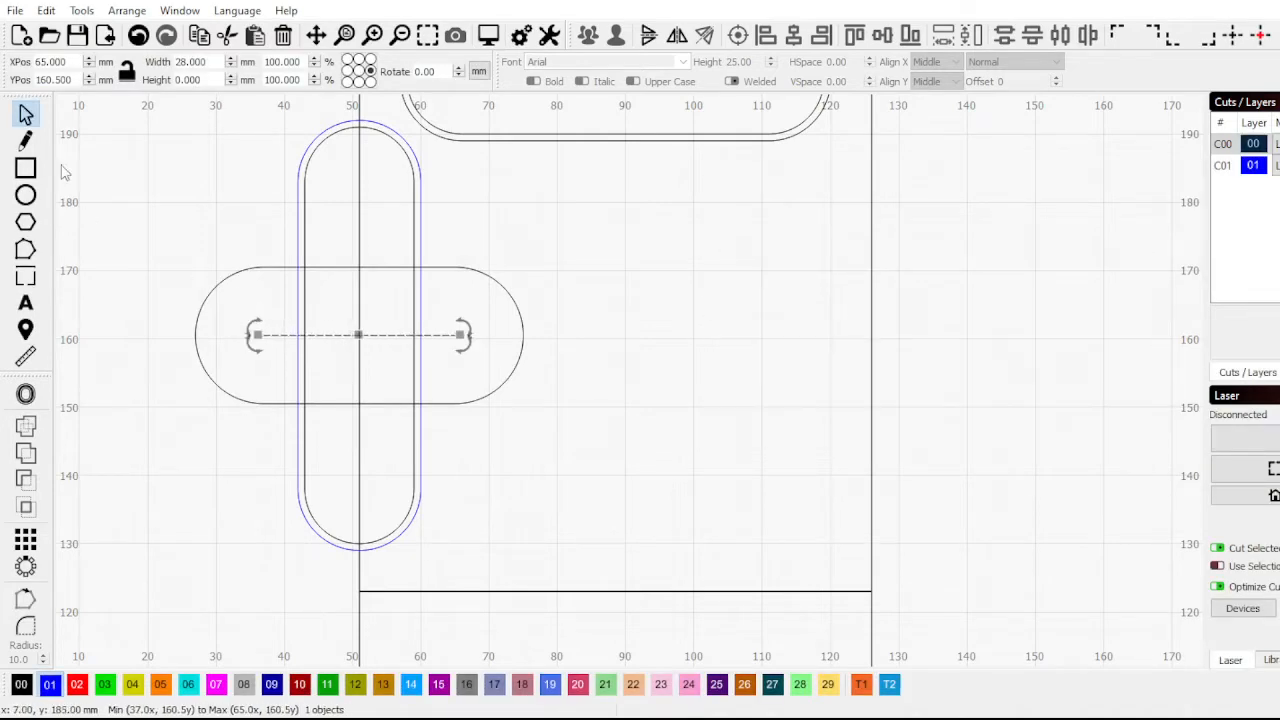
click(228, 232)
drag(270, 240, 230, 295)
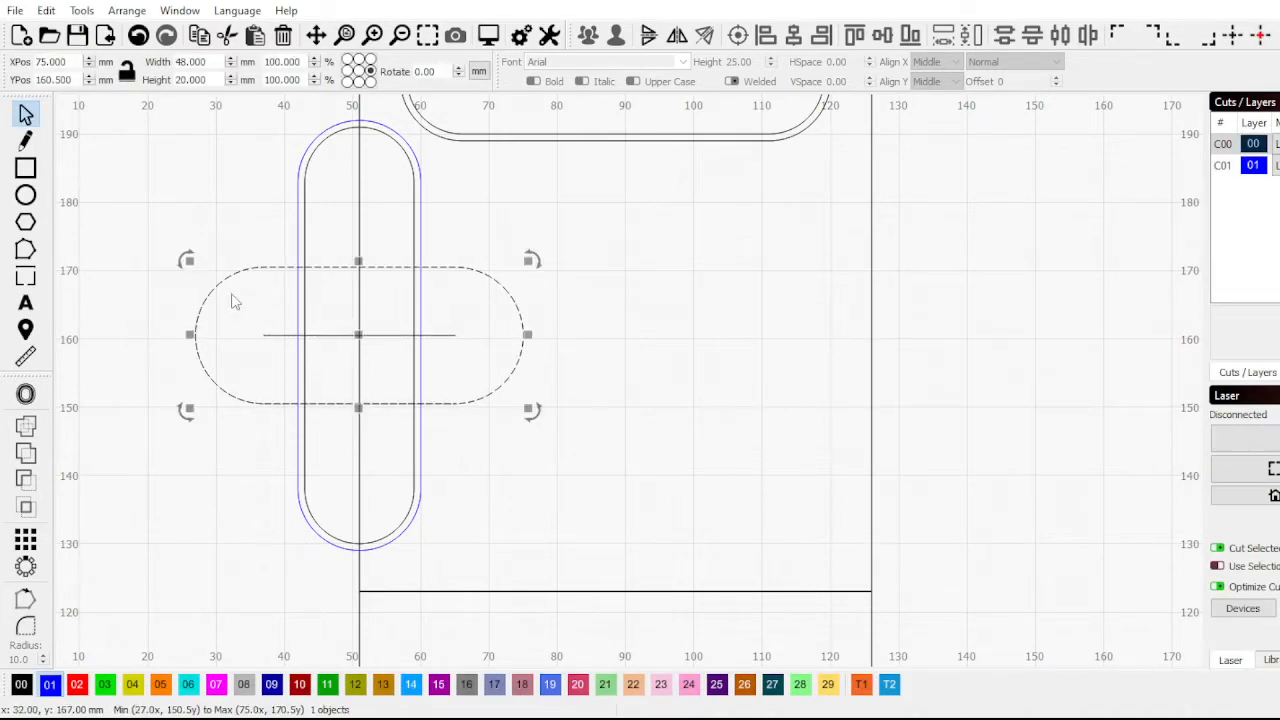
scroll(230, 295, down, 4)
key(Delete)
Offset the horizontal line outward by 5 mm with round corners, keeping the original line
click(248, 314)
click(248, 314)
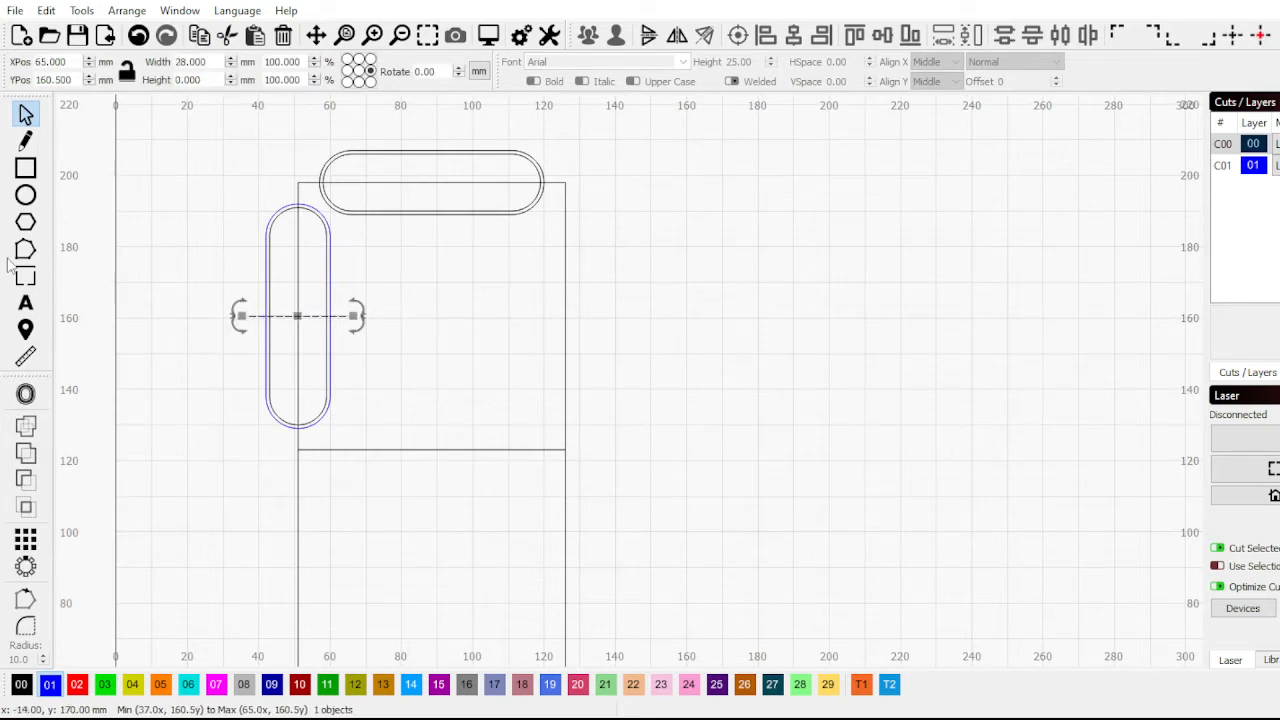
click(32, 395)
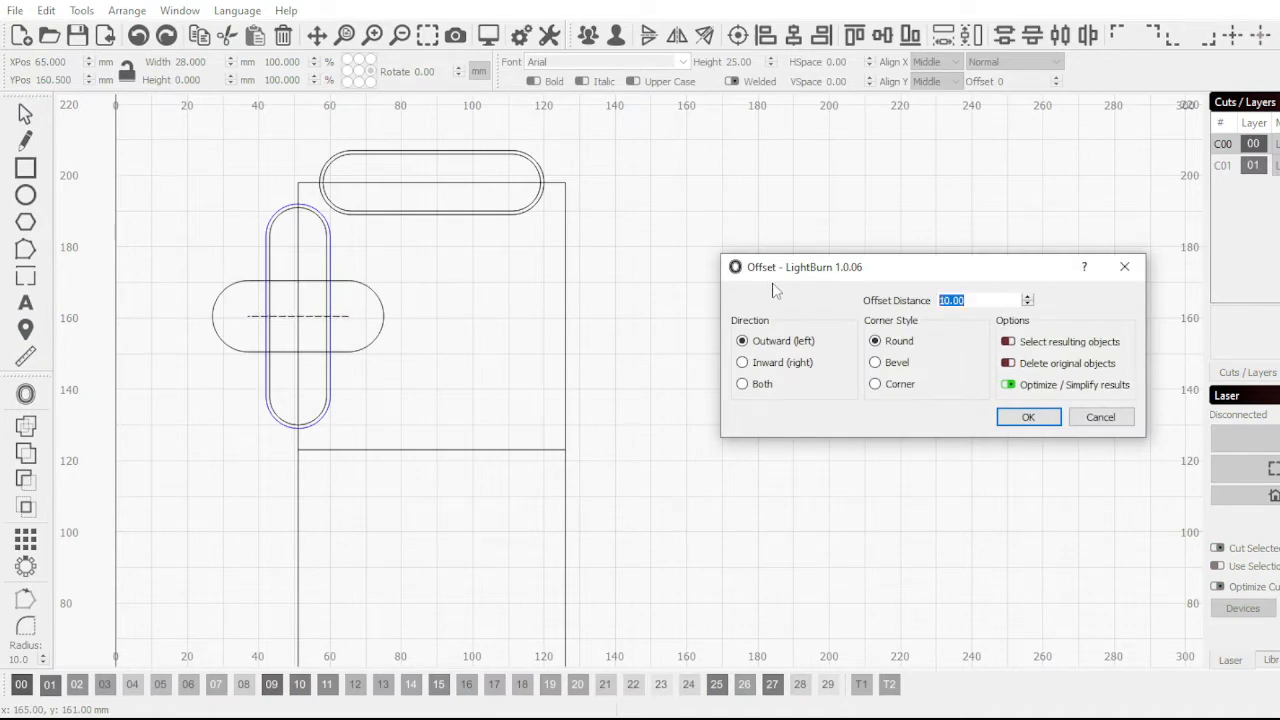
text(5)
scroll(209, 323, up, 3)
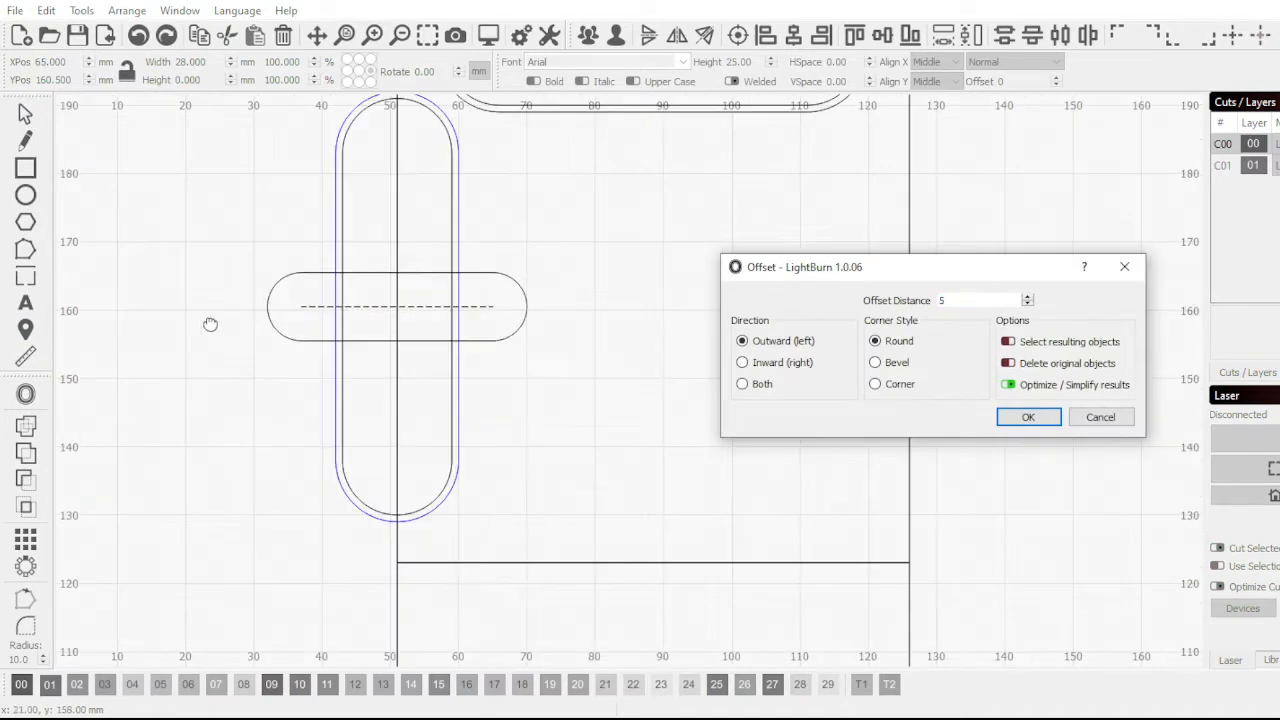
click(999, 420)
key(Escape)
Draw a circle beside the vertical segment and set its width and height to 3 mm
key(ctrl+e)
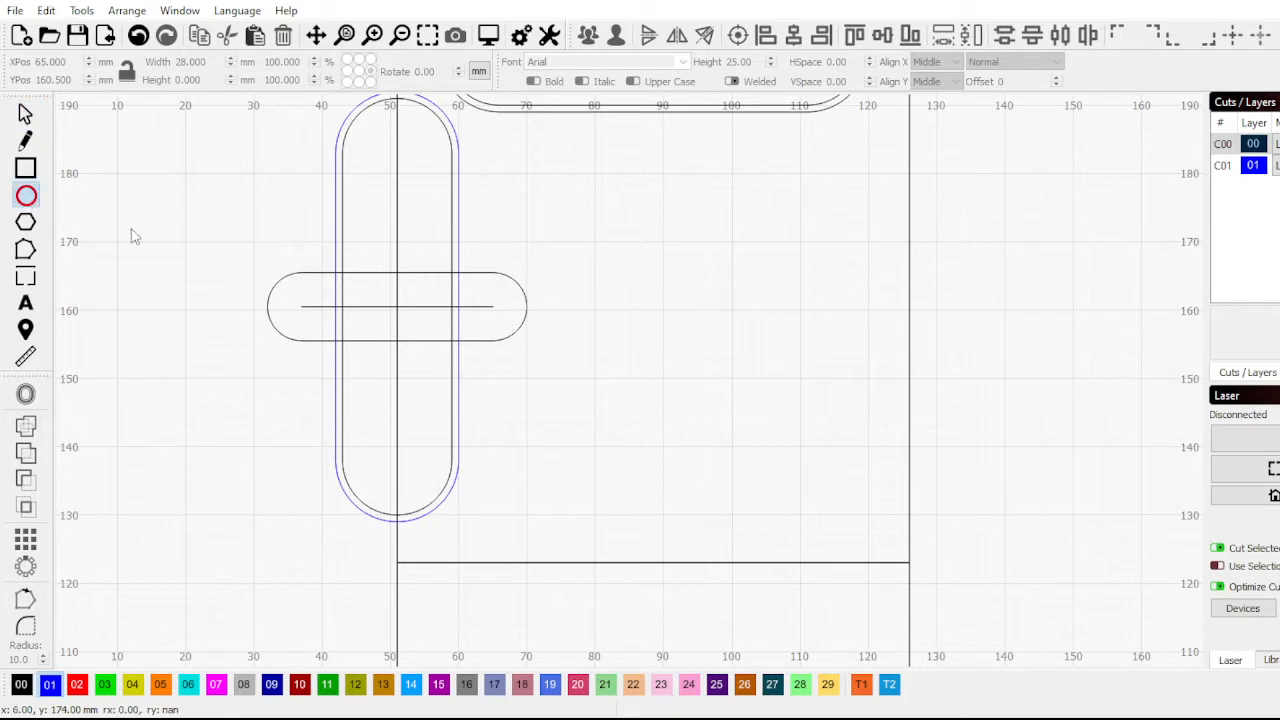
drag(145, 236, 195, 276)
drag(218, 75, 185, 66)
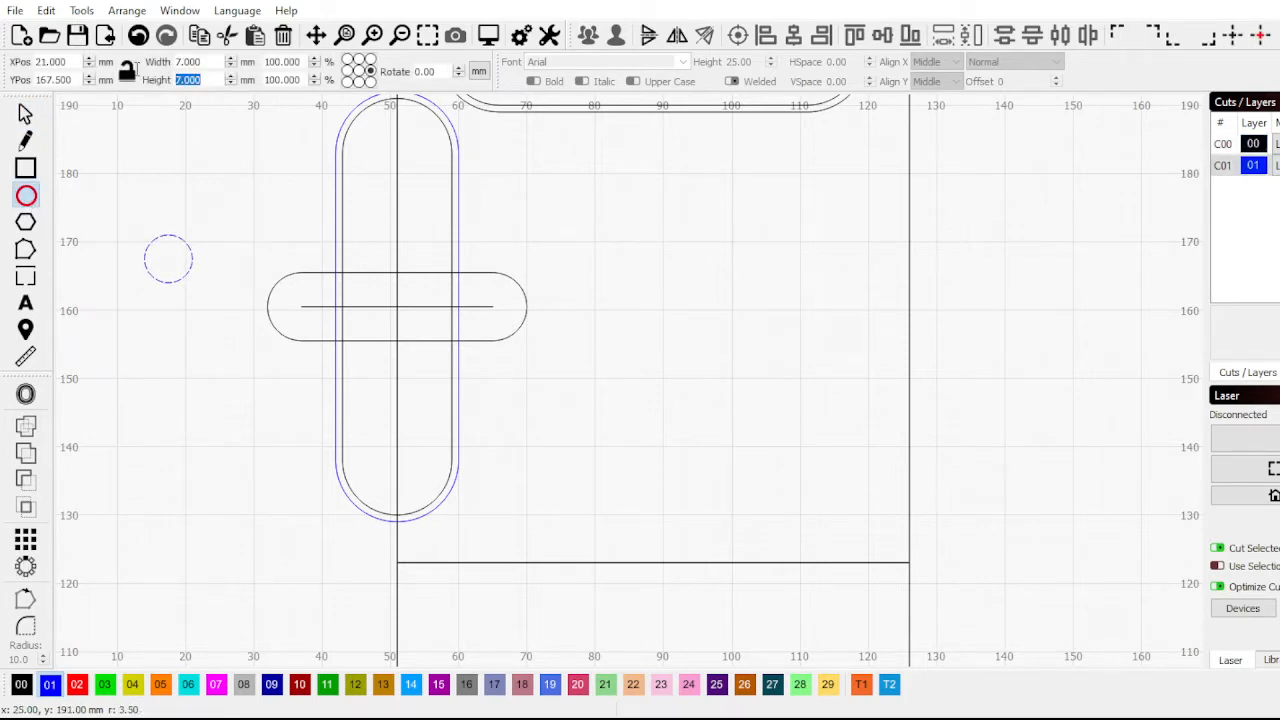
text(3)
key(Return)
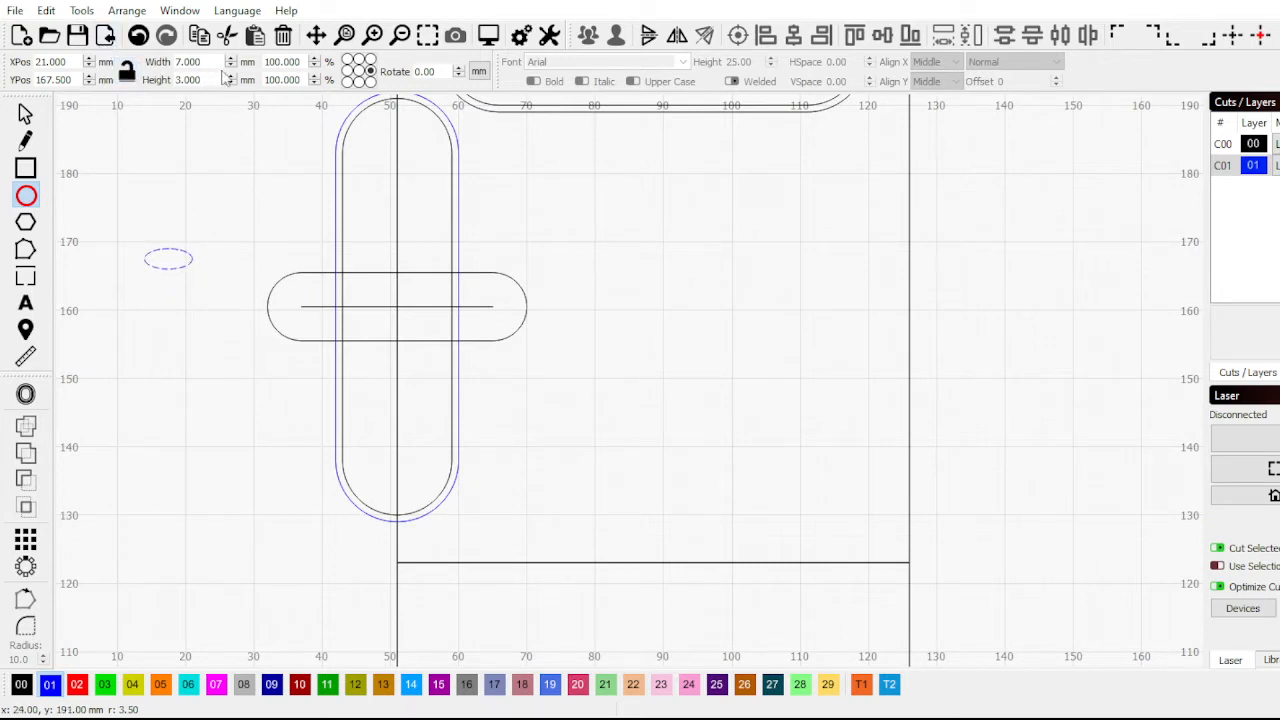
drag(210, 67, 75, 45)
text(3)
key(Return)
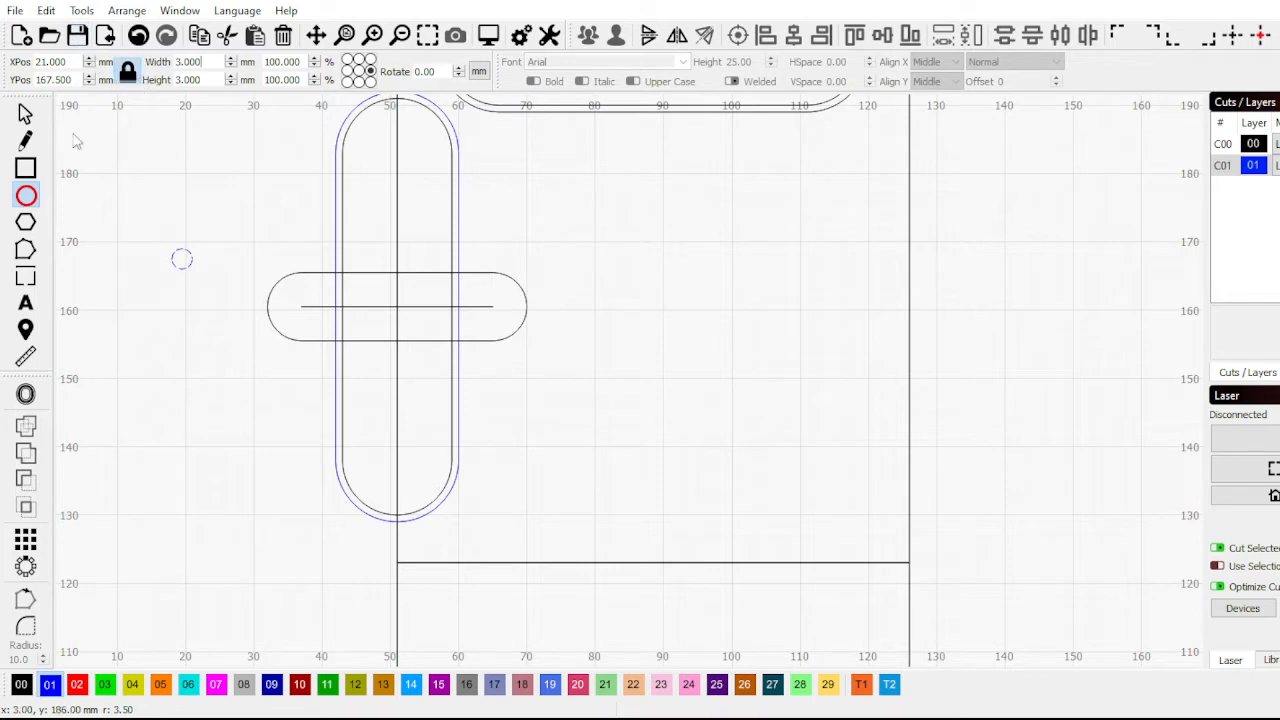
Copy the 3 mm circle and centre one circle on each end of the horizontal line
click(25, 113)
scroll(155, 277, up, 2)
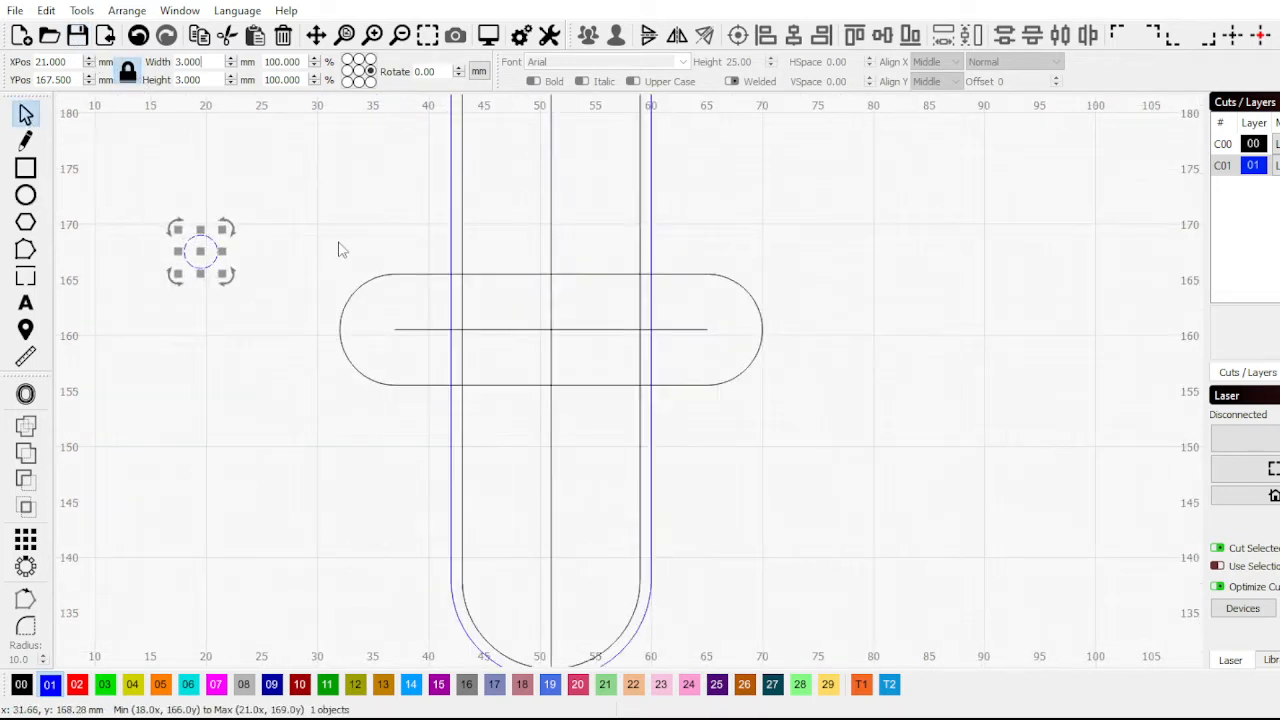
drag(152, 183, 274, 267)
key(ctrl+c)
key(ctrl+v)
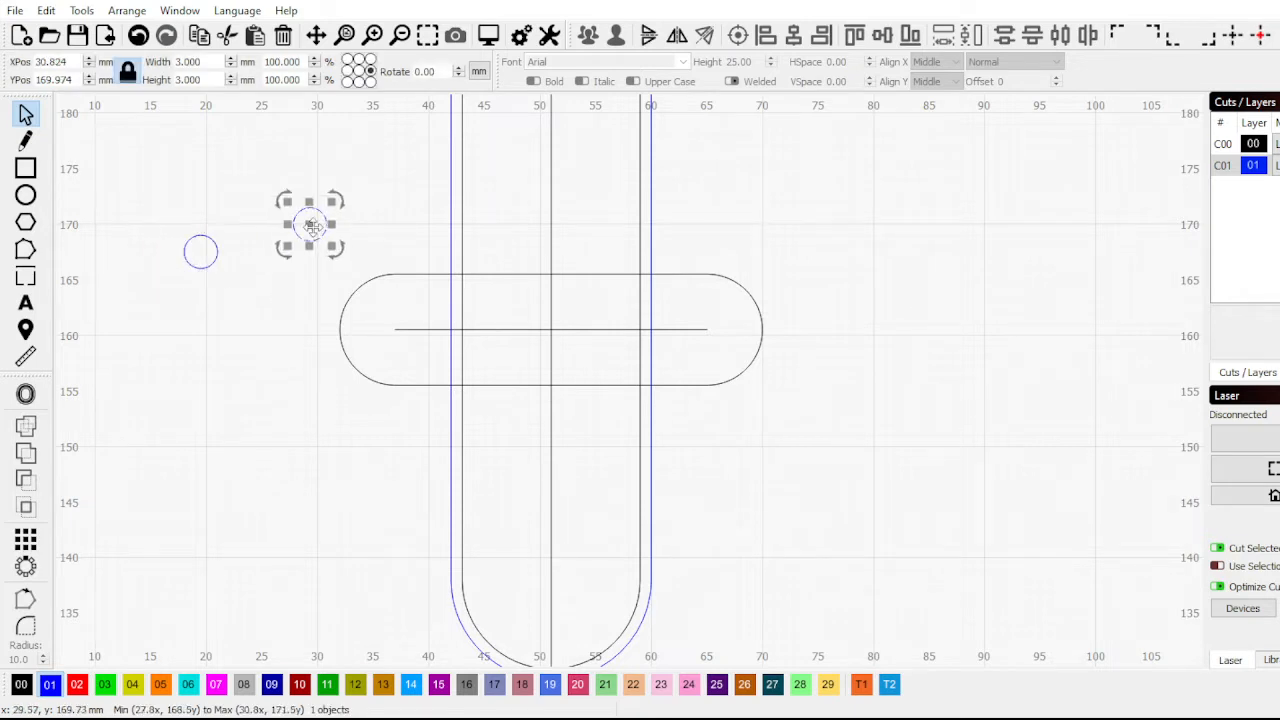
drag(309, 221, 640, 302)
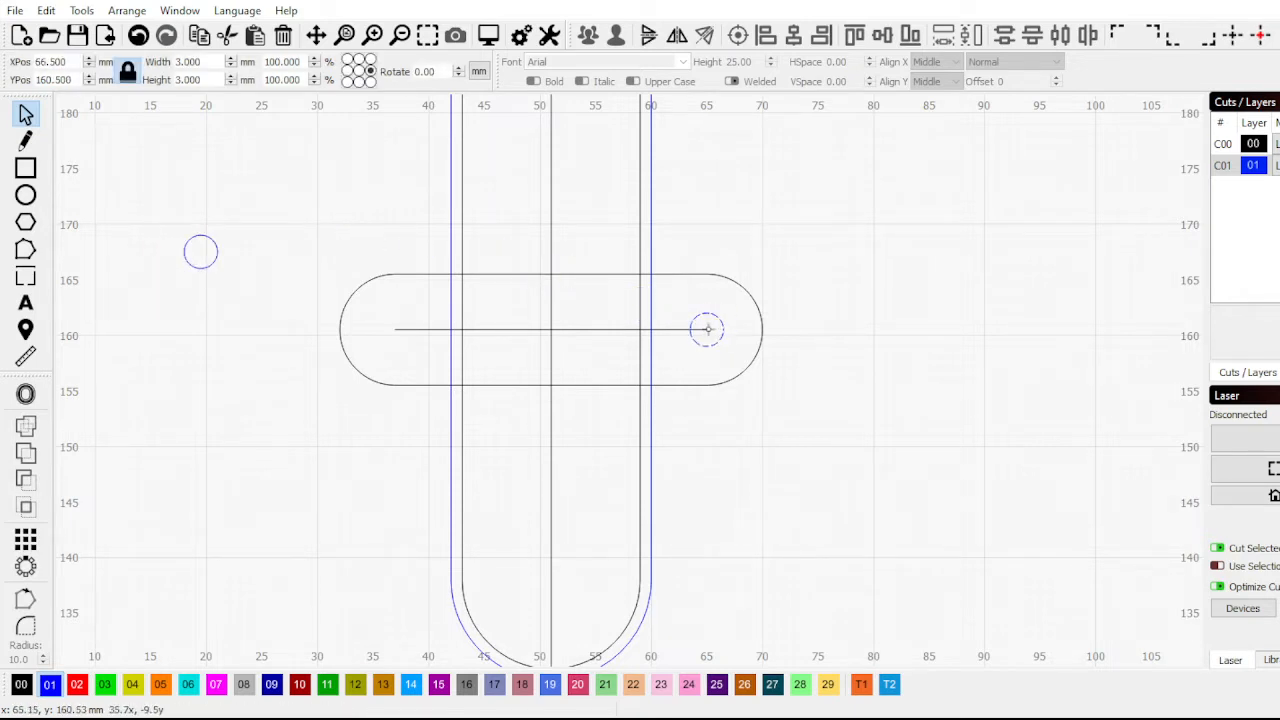
drag(707, 329, 707, 329)
drag(170, 226, 394, 332)
Assign the horizontal rounded outline around the two holes to layer 01
scroll(463, 341, down, 2)
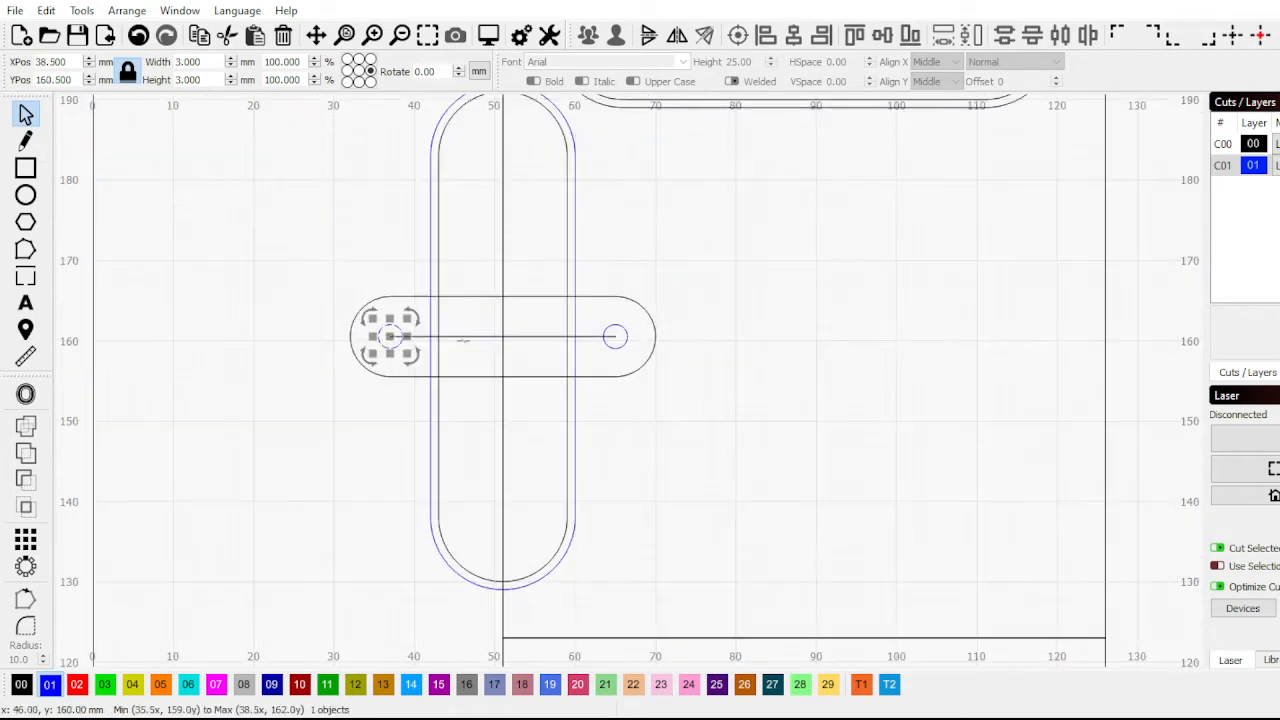
scroll(463, 341, up, 2)
click(322, 296)
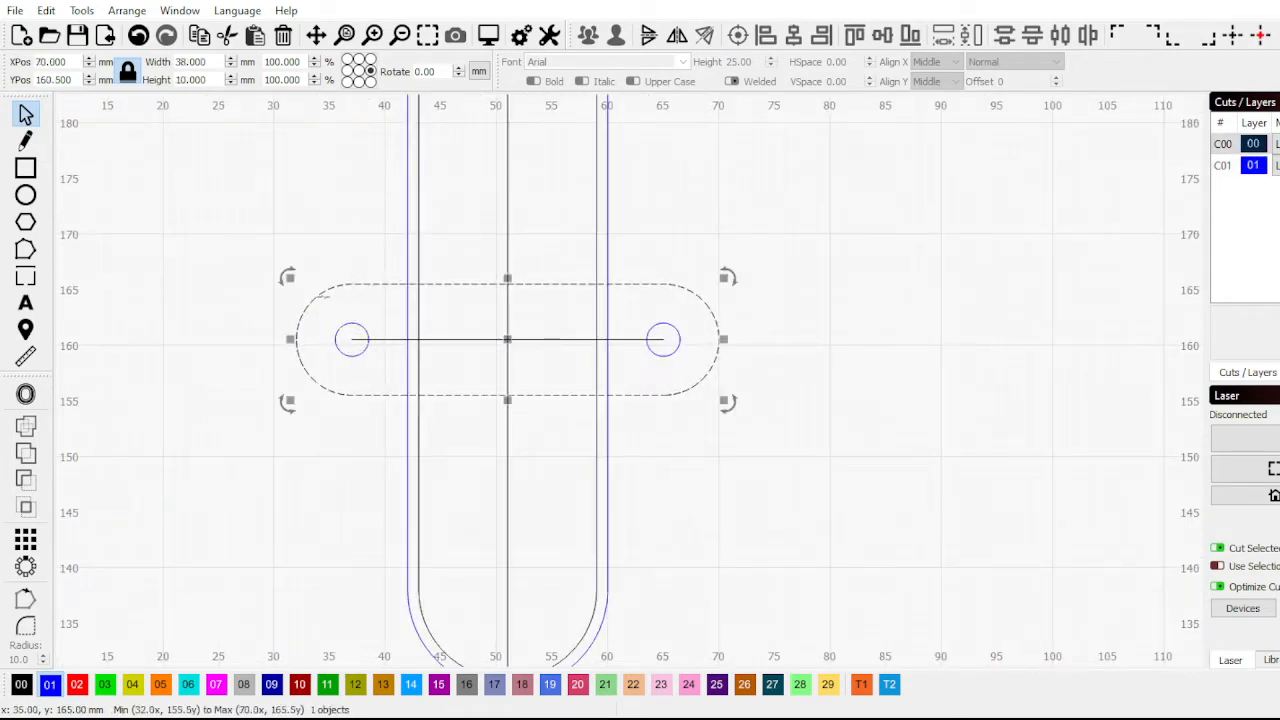
click(52, 688)
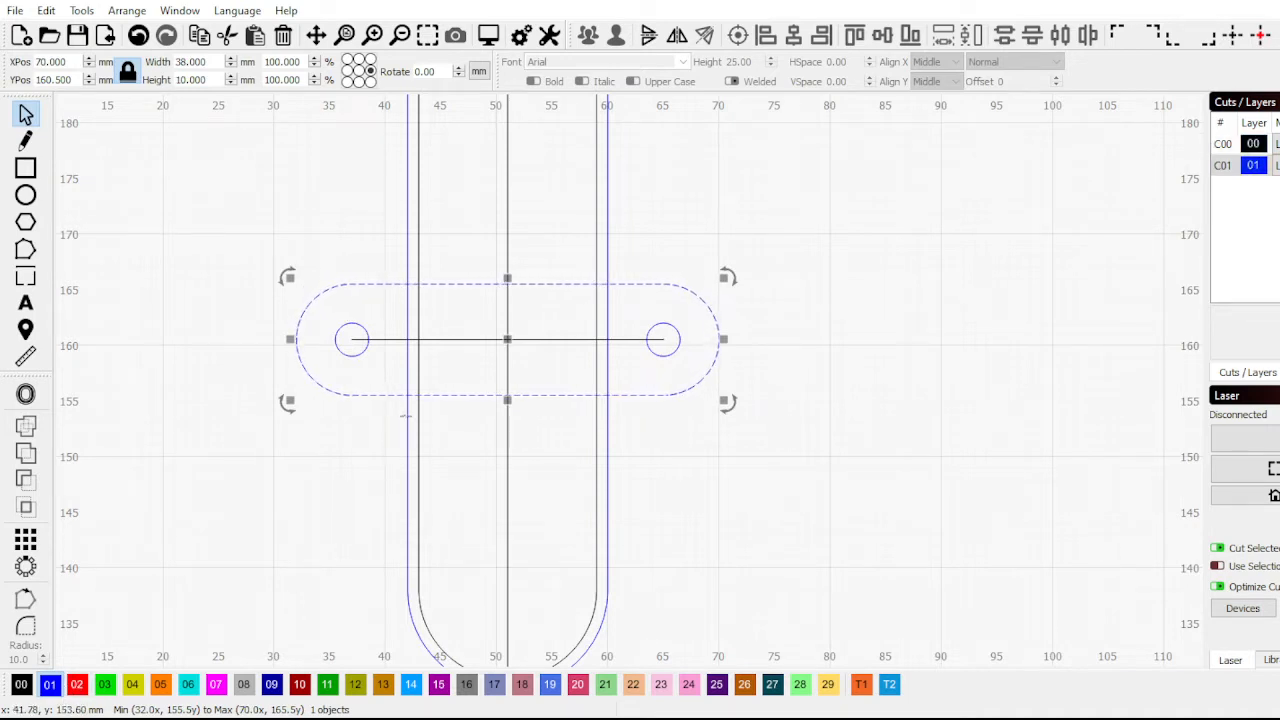
Unite the horizontal rounded outline with the vertical segment's outer outline to form side mounting tabs
shift+click(406, 415)
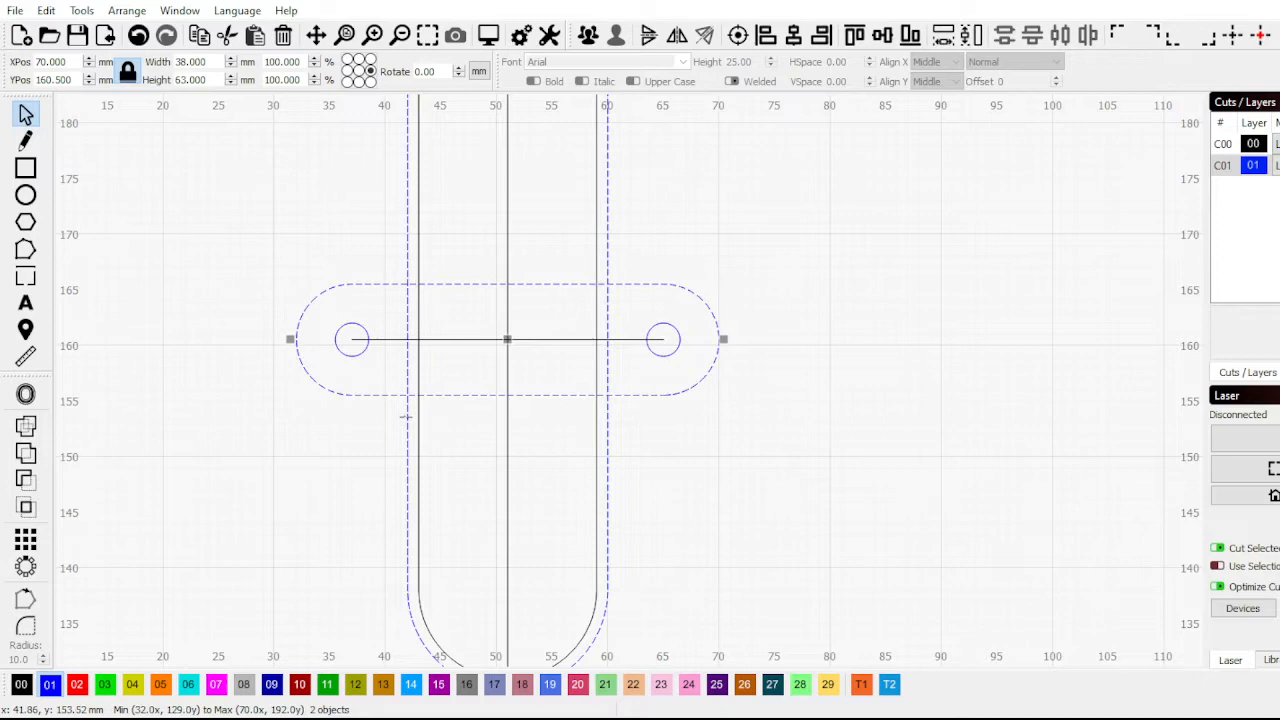
click(26, 453)
click(272, 457)
scroll(272, 457, down, 3)
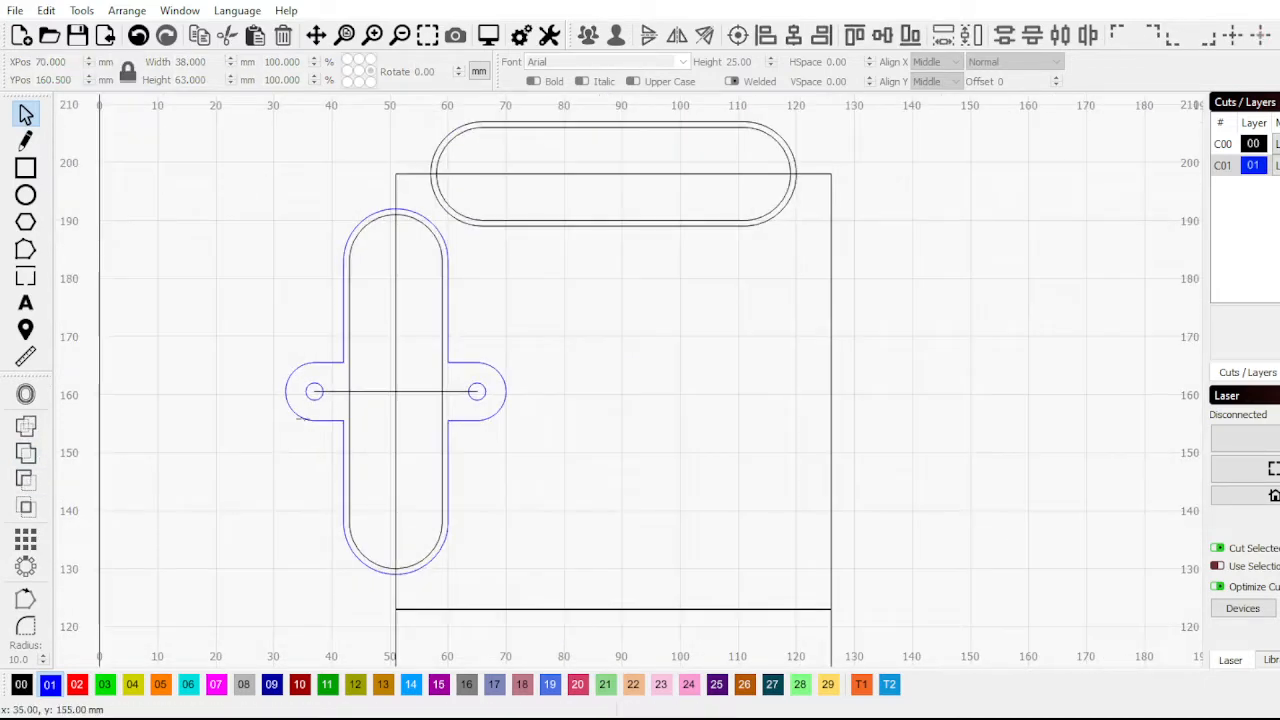
scroll(385, 396, up, 2)
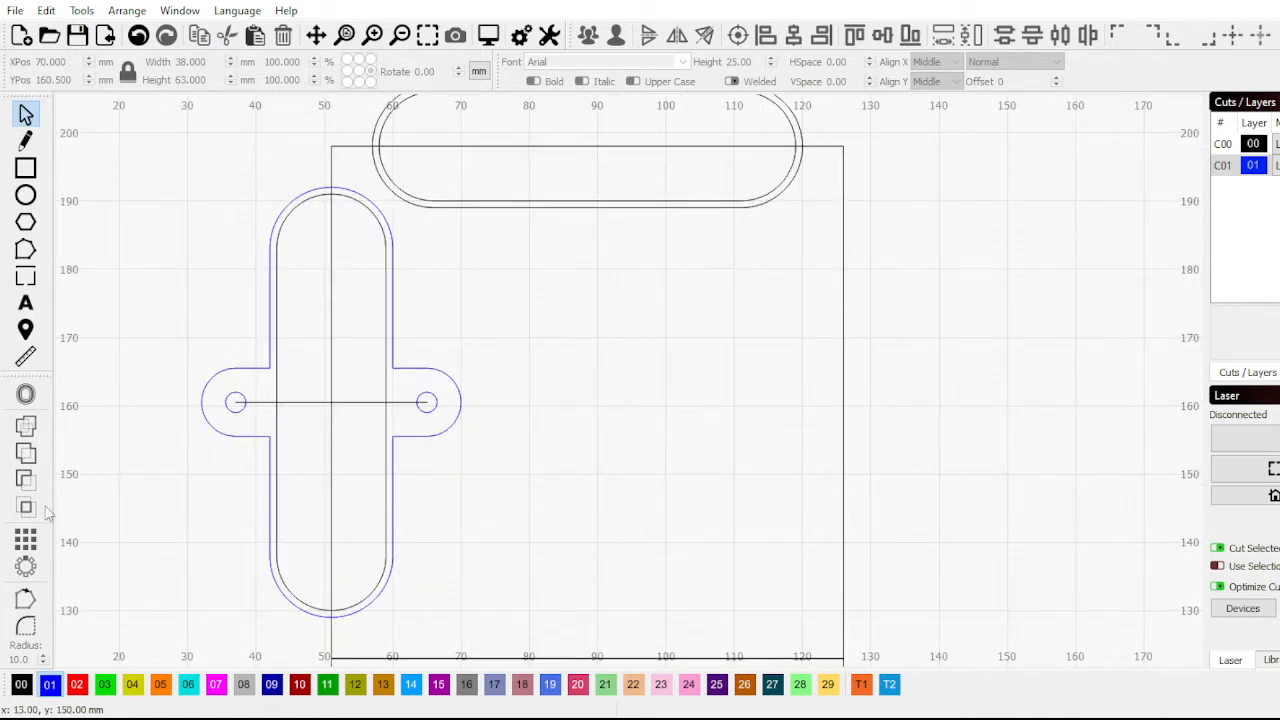
scroll(220, 514, down, 2)
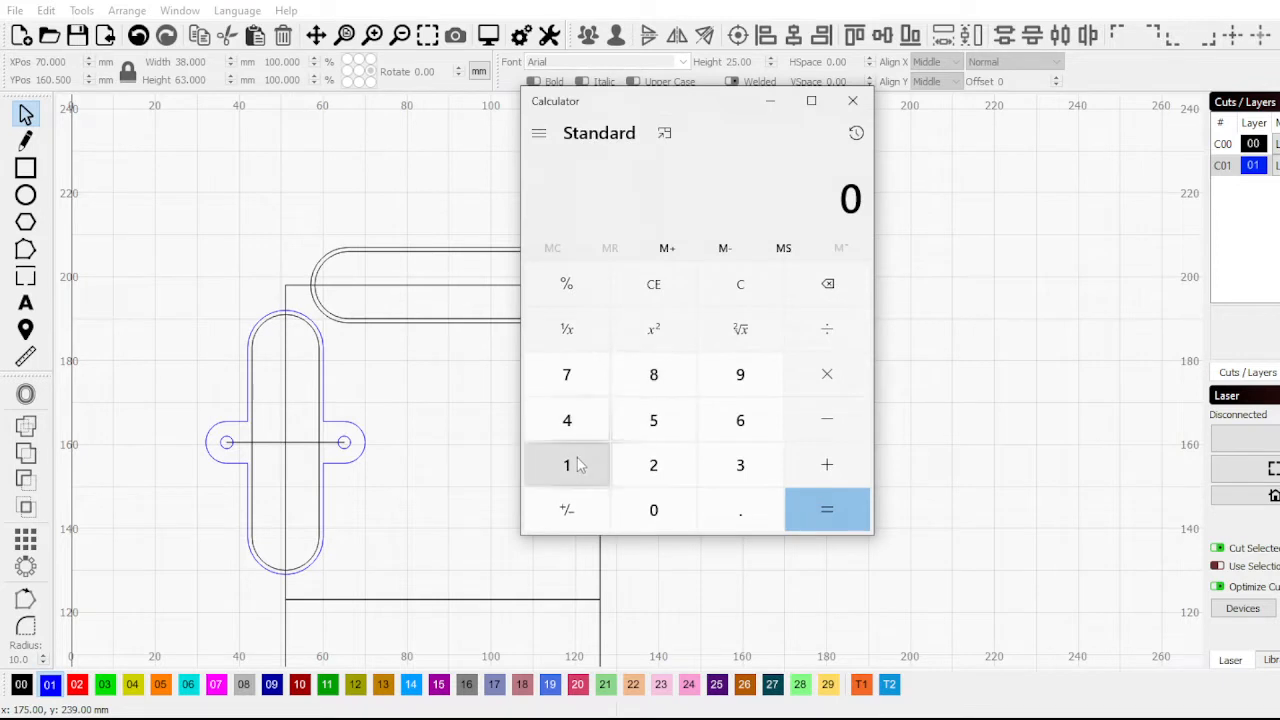
Calculate 1000 ÷ 30 in the Calculator, and minimise it to return to the drawing
click(577, 464)
click(642, 509)
click(642, 509)
click(642, 509)
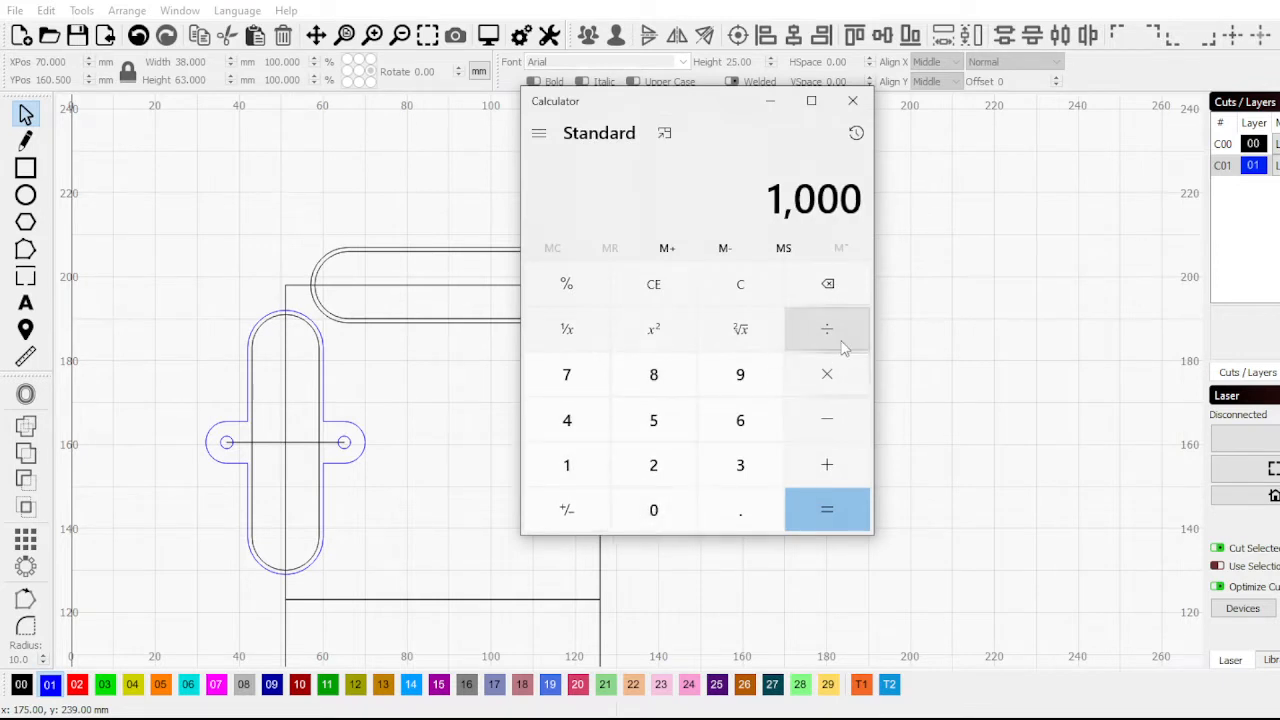
click(843, 347)
click(742, 465)
click(658, 509)
click(813, 505)
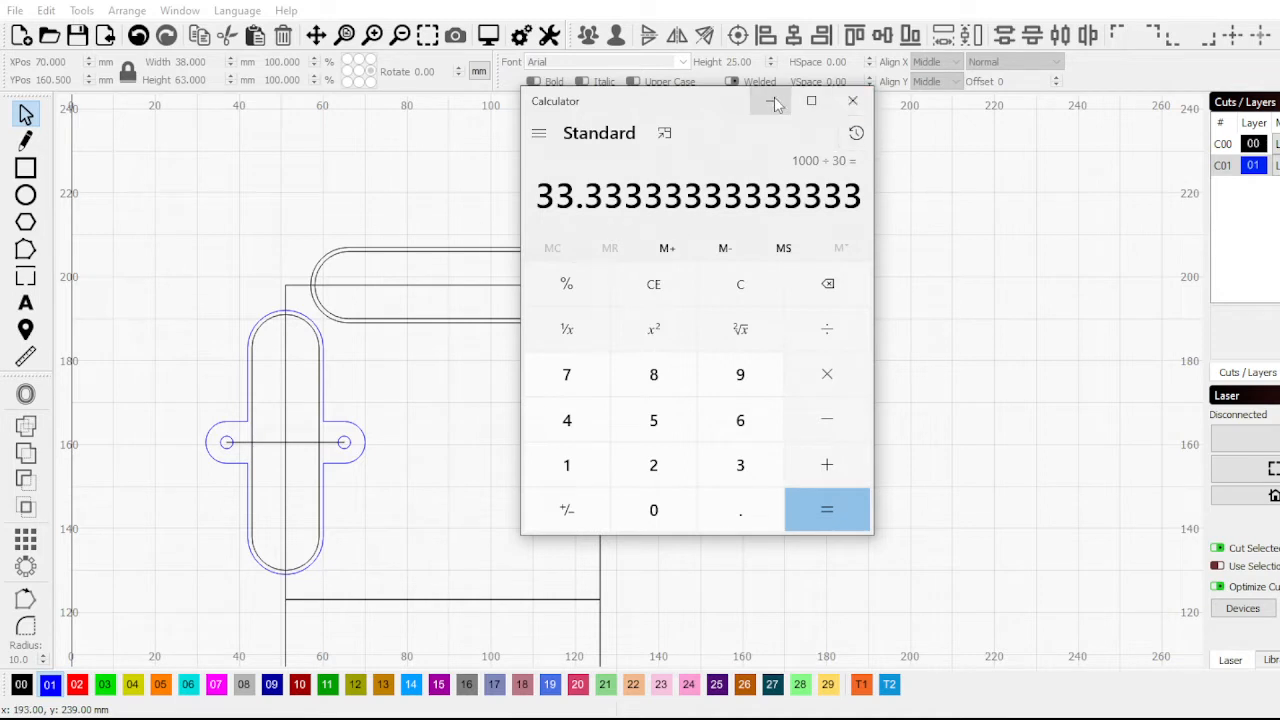
click(775, 102)
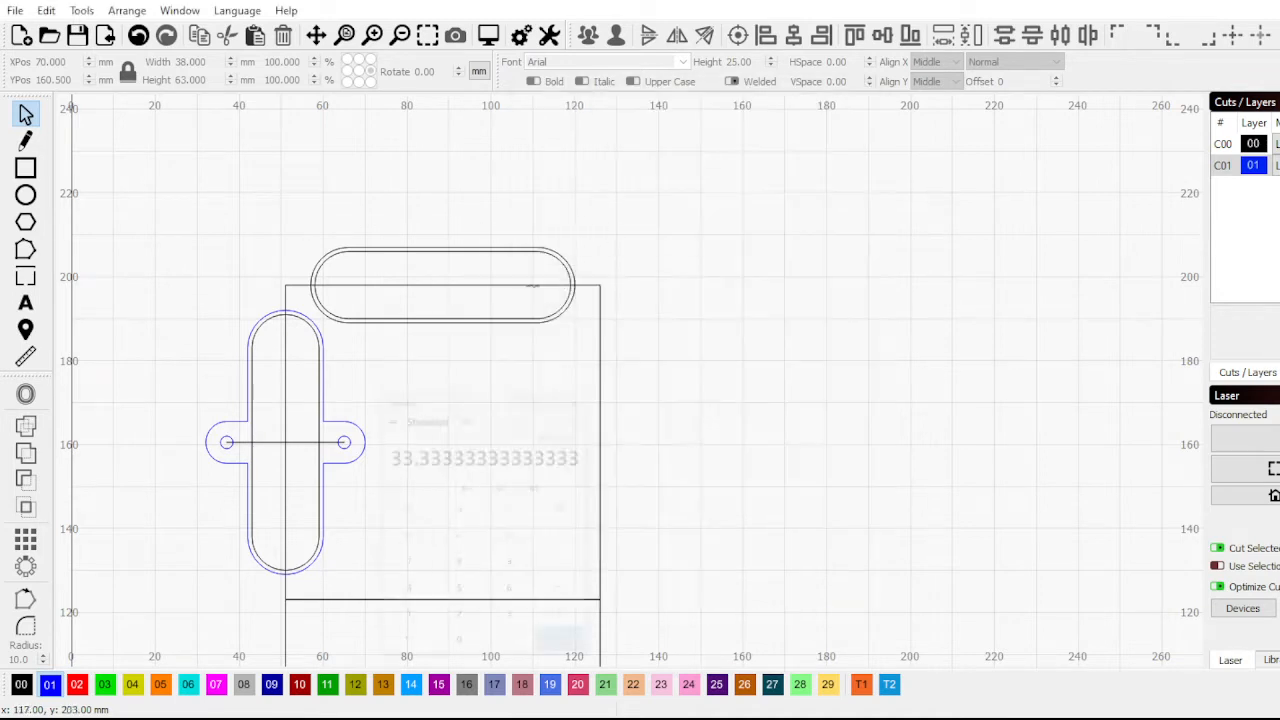
Draw a narrow vertical rectangle about 2 × 36 mm inside the upper guide square and set its height to 33 mm
click(26, 167)
drag(415, 385, 418, 536)
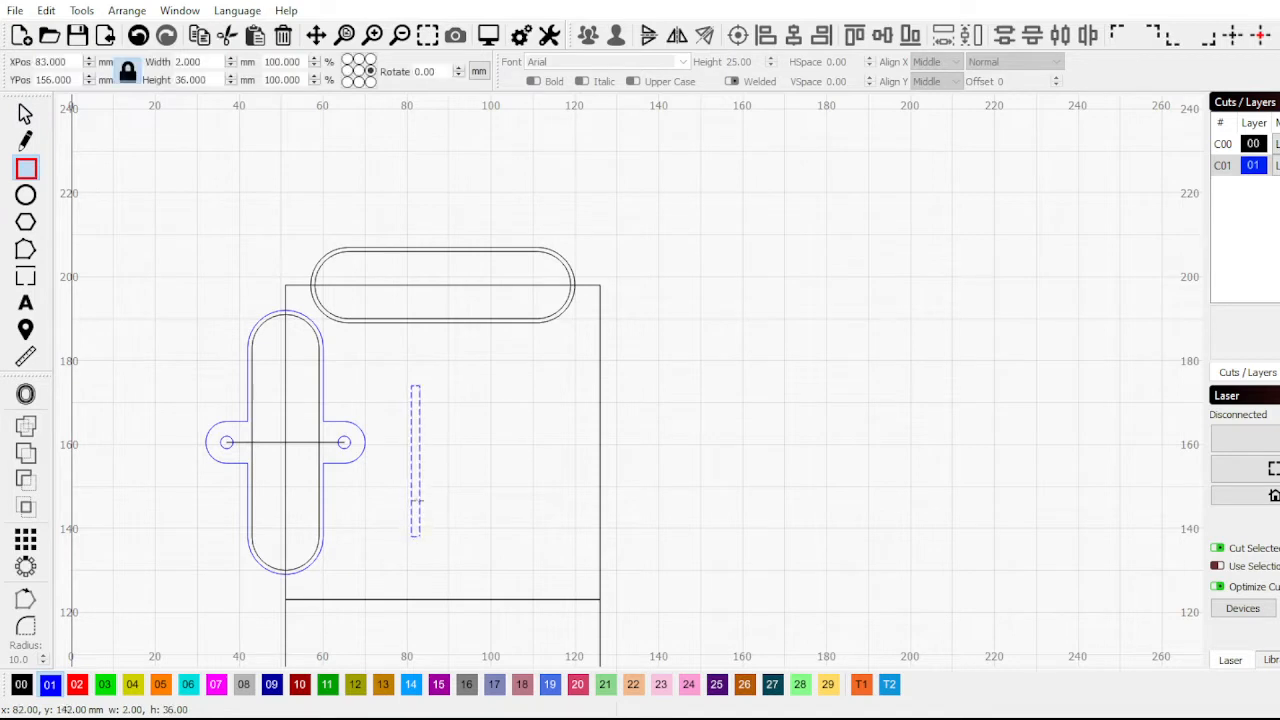
double_click(217, 79)
text(33)
key(Return)
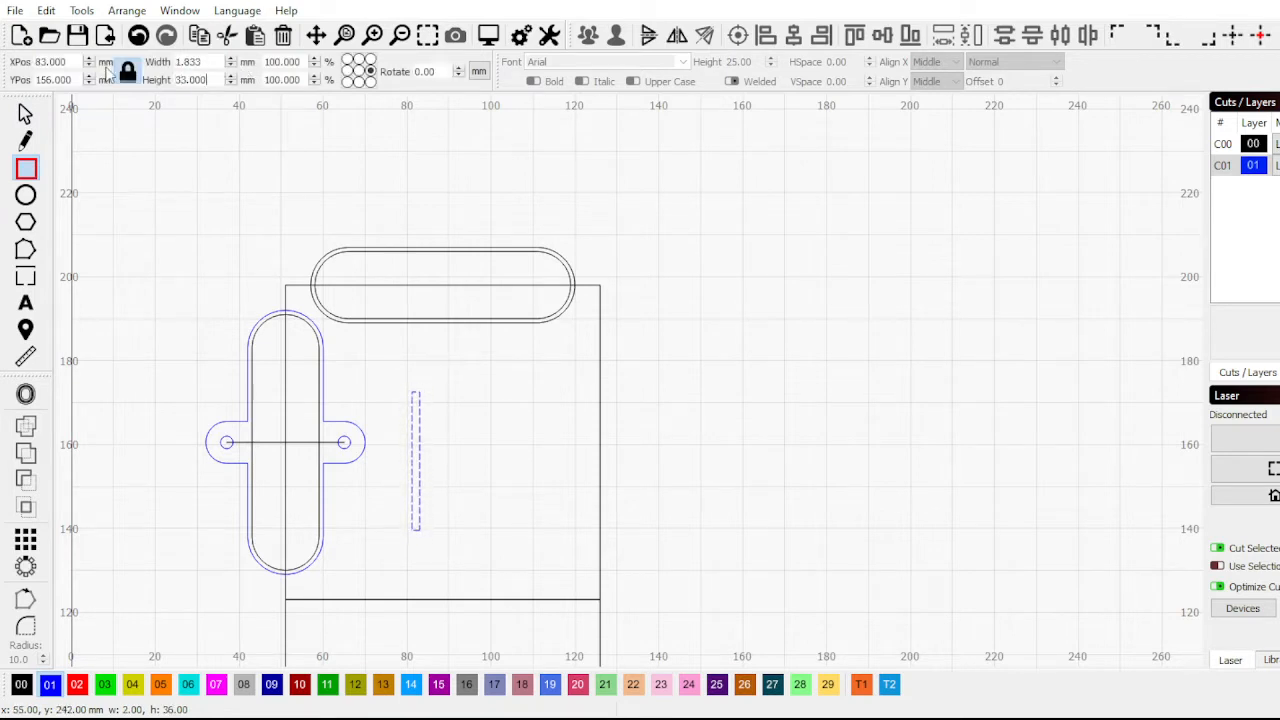
Compare the 33 mm rectangle against the tabbed vertical segment, move it outside the guide squares, and delete it
click(26, 114)
scroll(505, 484, up, 2)
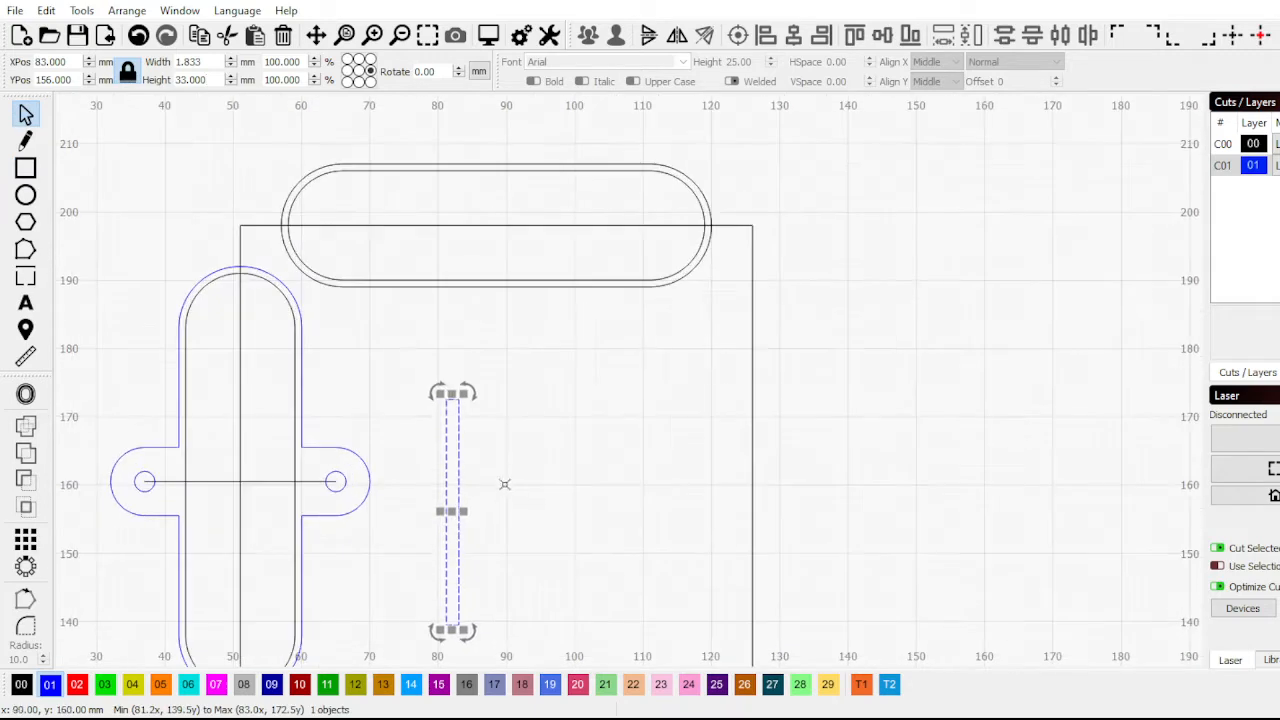
scroll(456, 423, up, 1)
scroll(456, 423, down, 3)
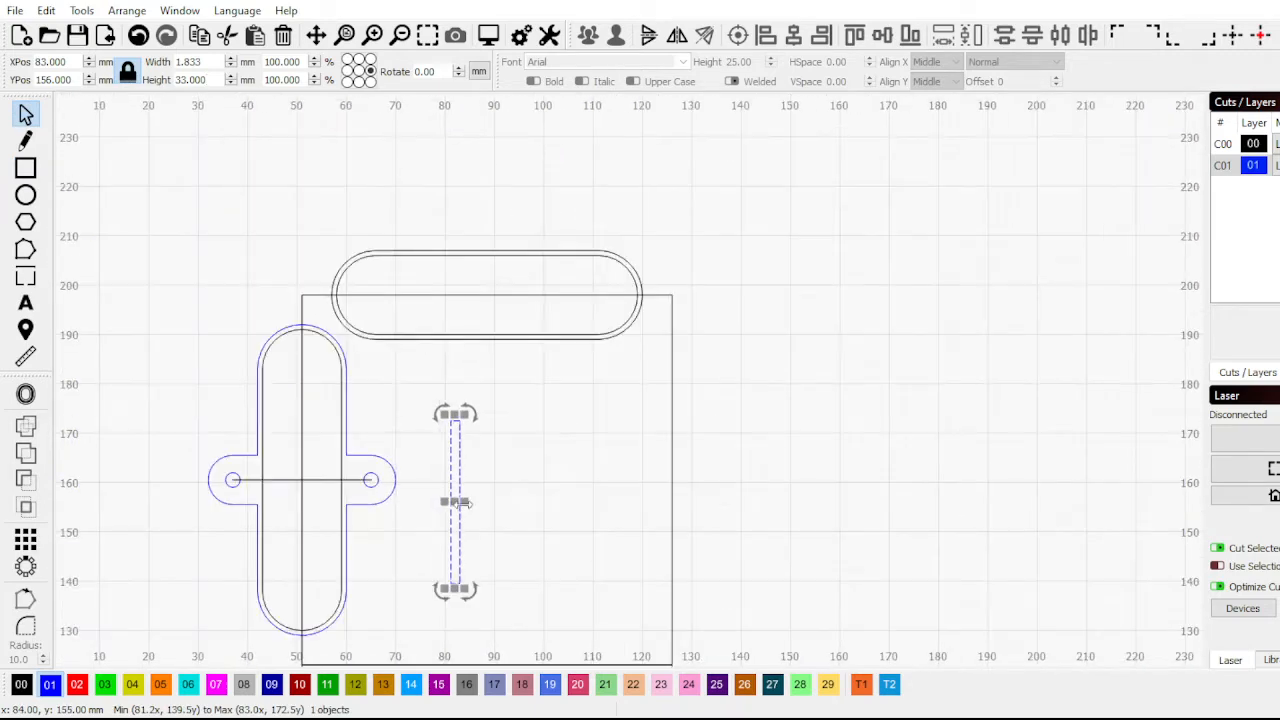
drag(454, 498, 408, 470)
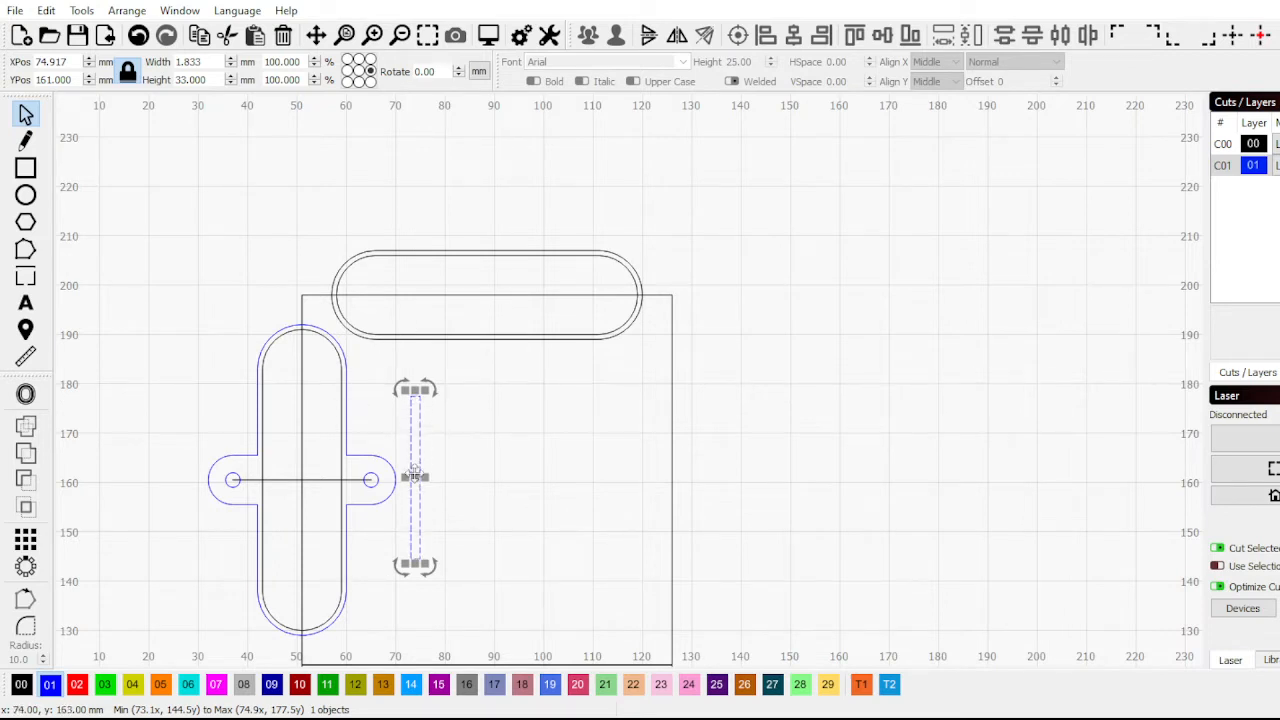
drag(414, 472, 806, 455)
scroll(541, 410, down, 3)
scroll(548, 418, down, 4)
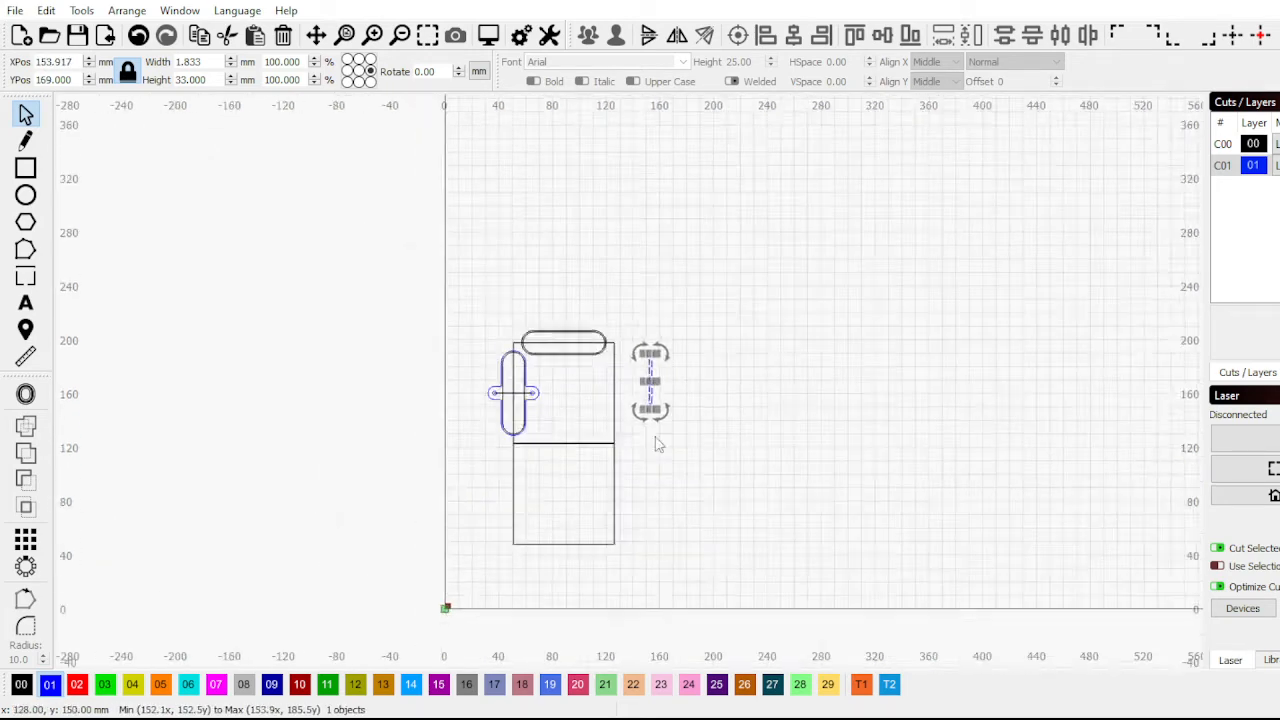
scroll(657, 443, up, 5)
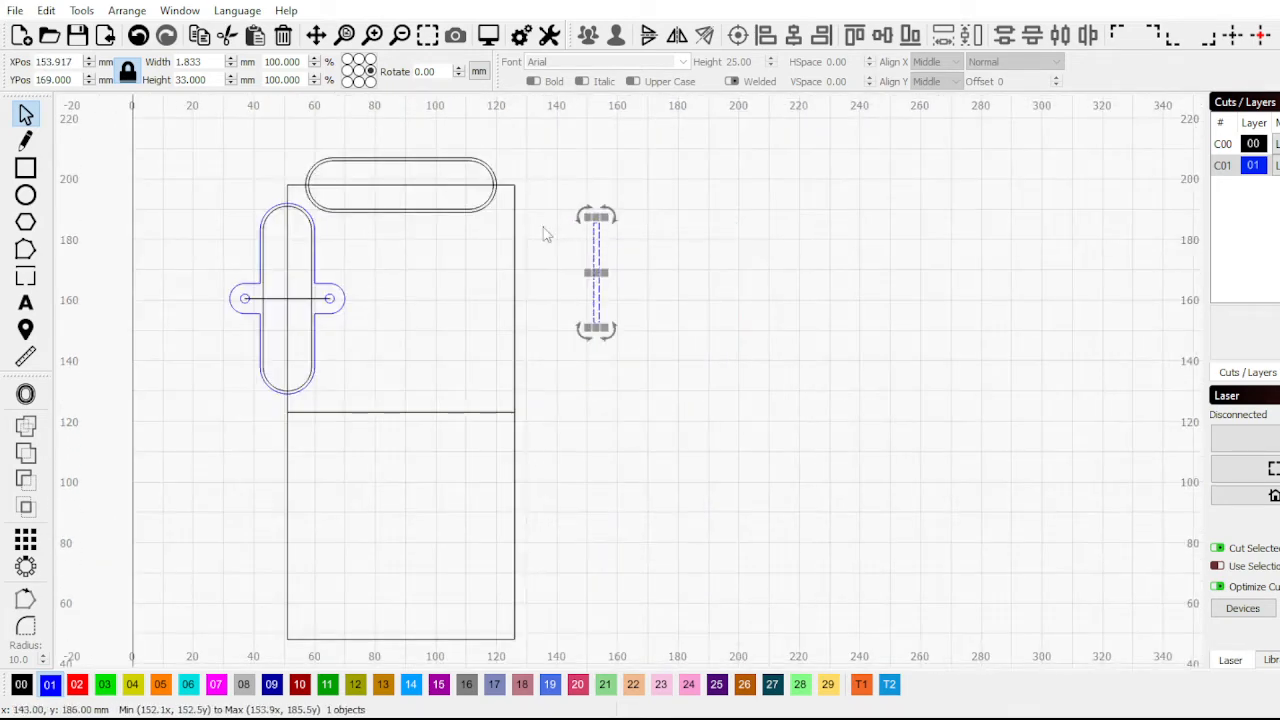
key(Delete)
Delete the untabbed horizontal segment on the top edge and the horizontal line joining the two tab holes
scroll(386, 260, up, 4)
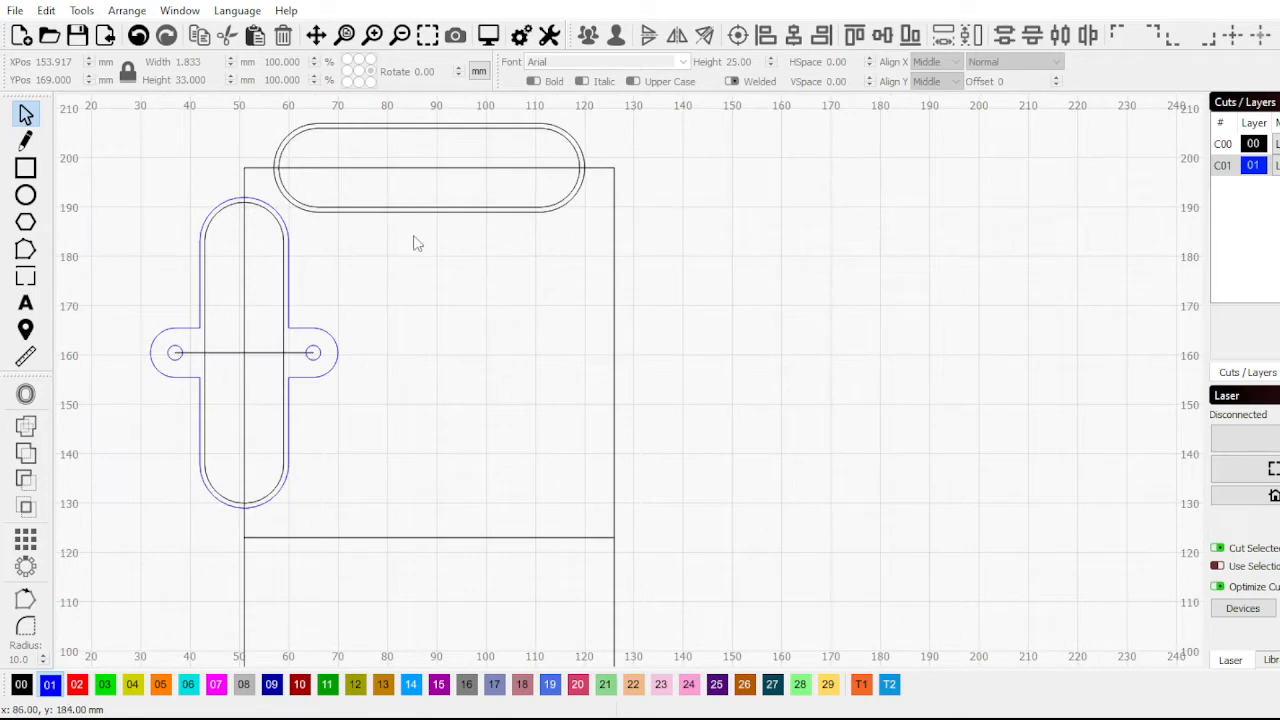
drag(417, 243, 370, 177)
key(Delete)
scroll(337, 330, down, 3)
scroll(337, 322, up, 5)
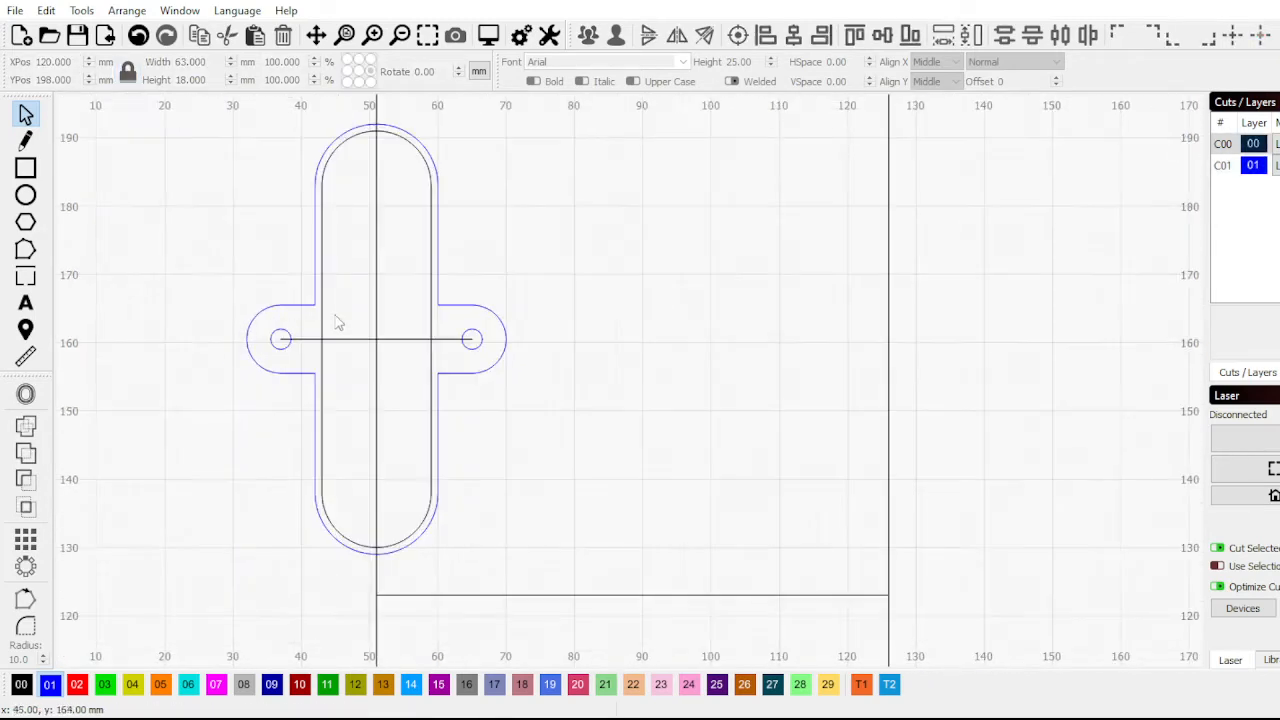
click(348, 340)
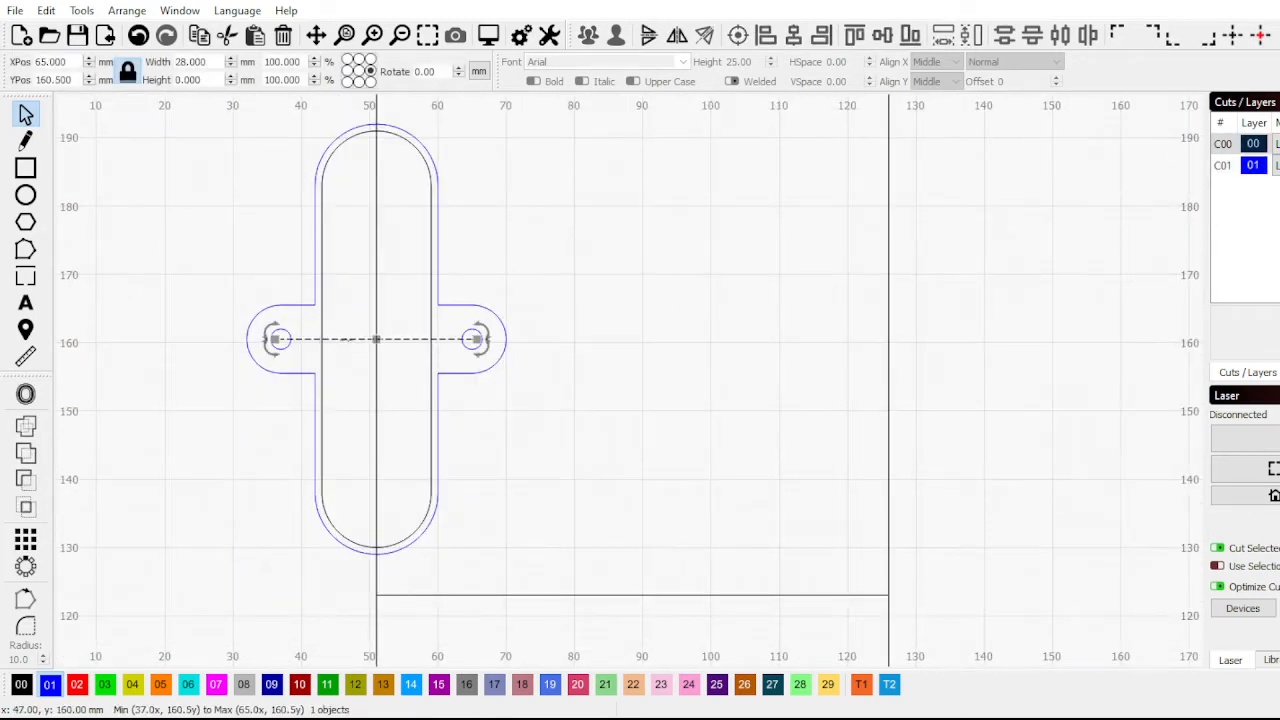
key(Delete)
Copy the complete tabbed vertical segment and centre the copy on the left edge of the lower guide square
scroll(355, 330, down, 3)
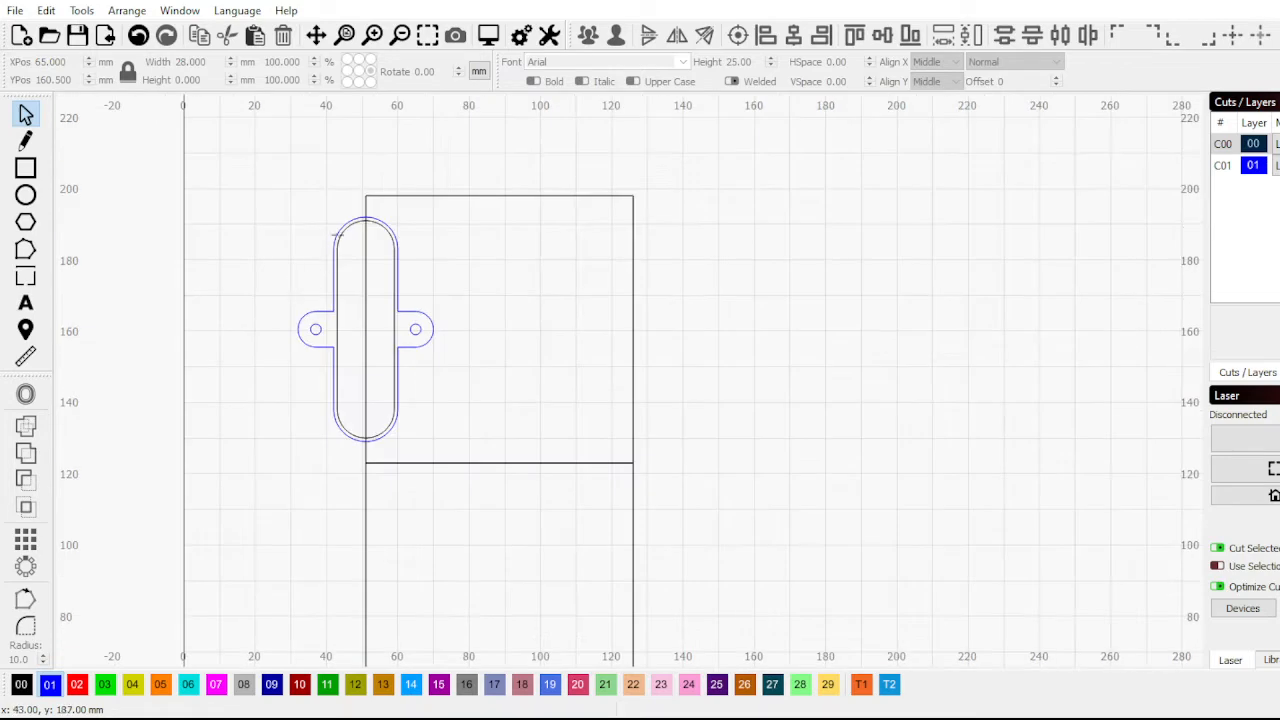
scroll(336, 236, up, 2)
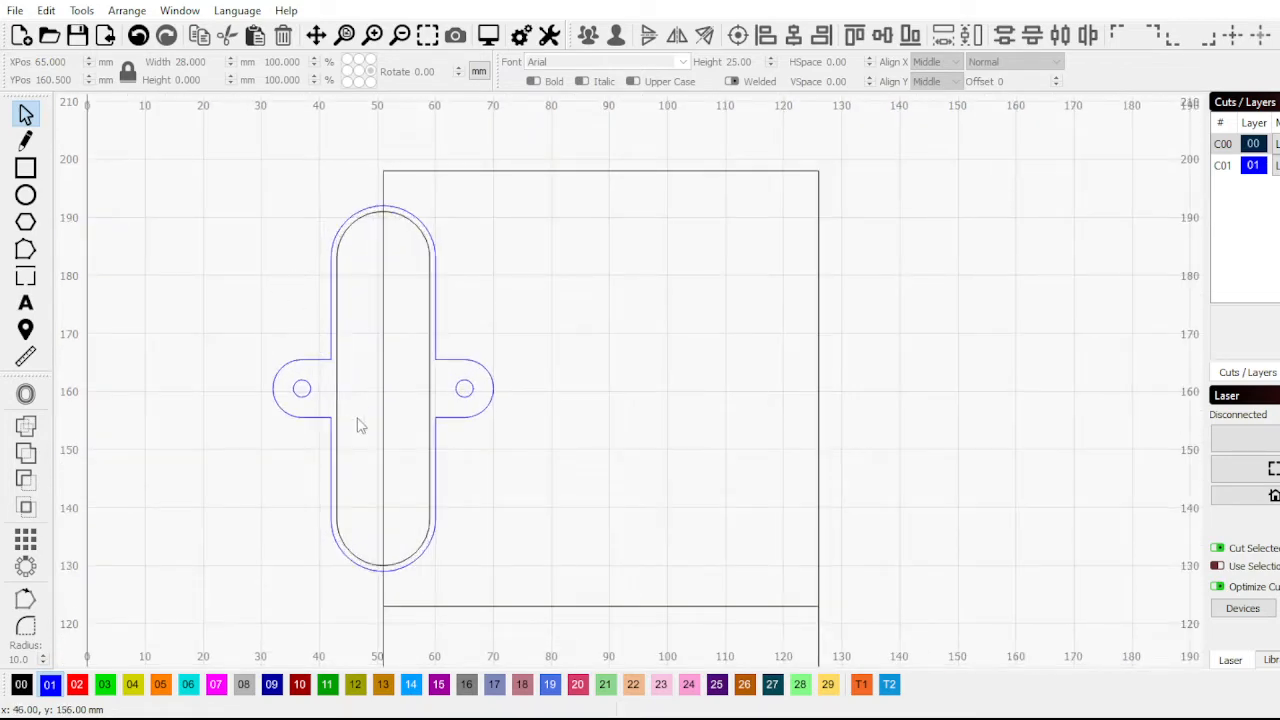
scroll(362, 366, down, 2)
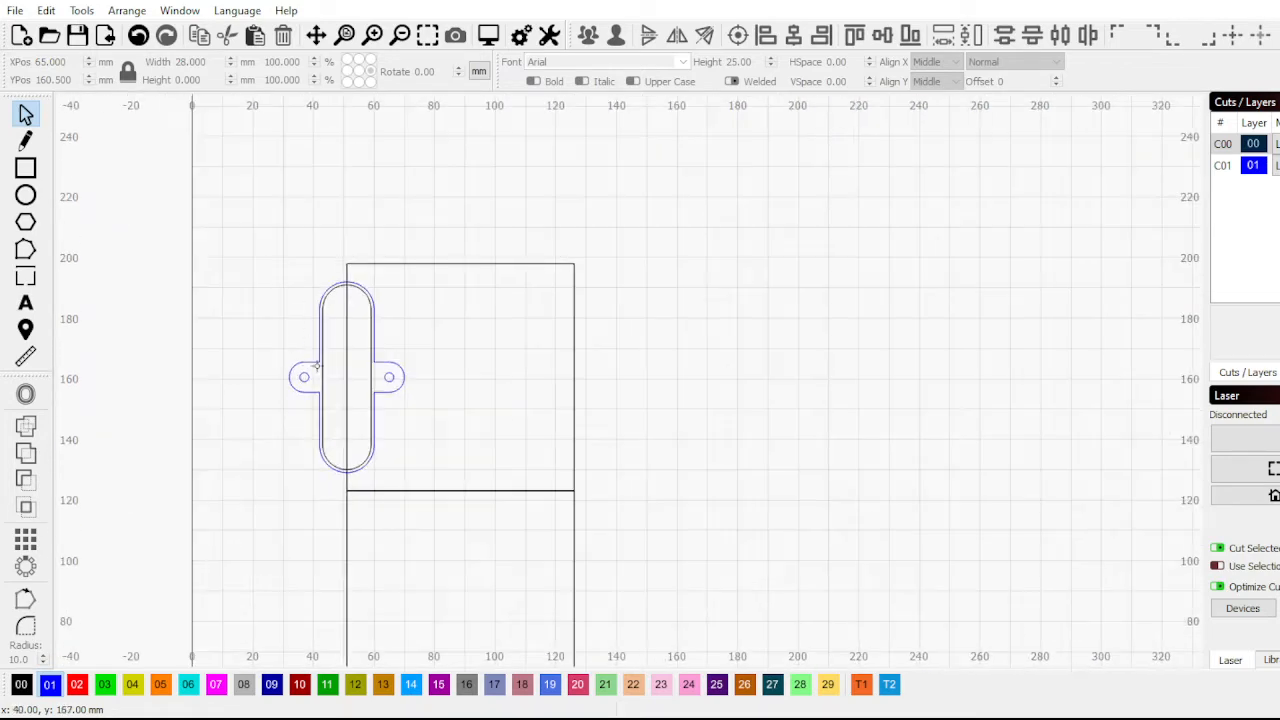
scroll(308, 362, down, 2)
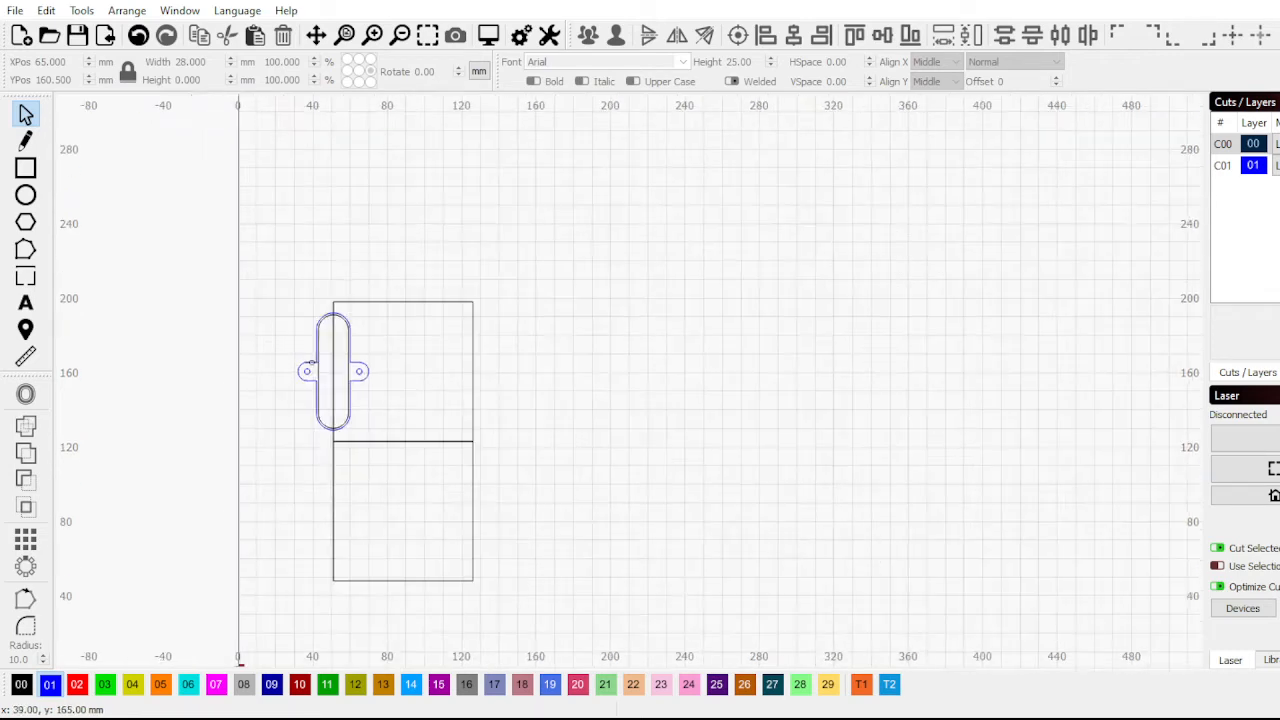
scroll(310, 358, up, 3)
scroll(318, 353, up, 2)
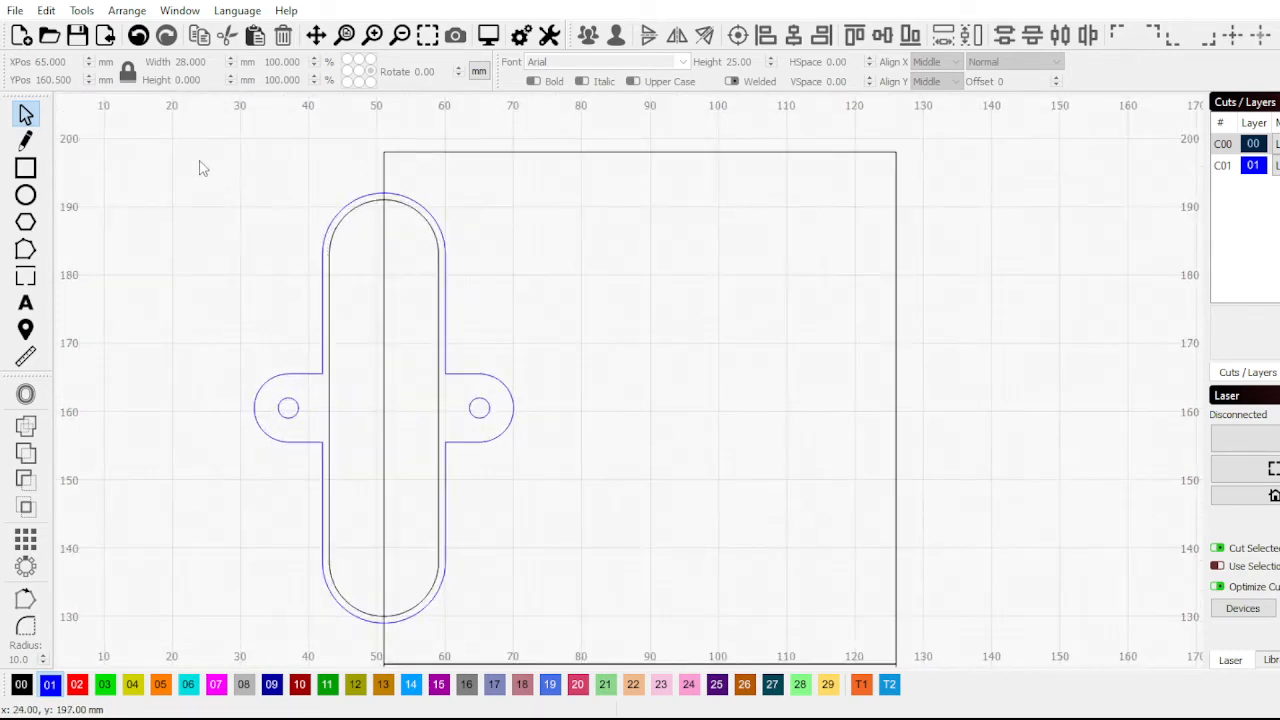
scroll(266, 242, down, 2)
drag(236, 206, 466, 431)
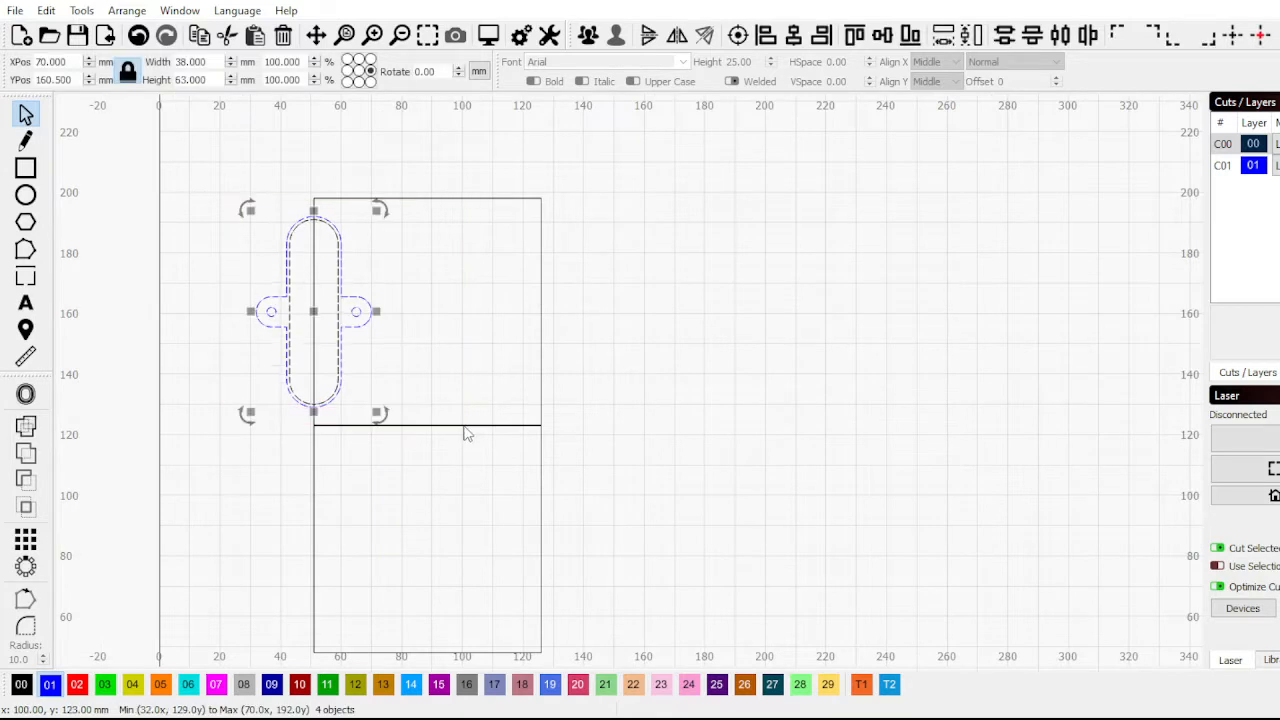
key(ctrl+c)
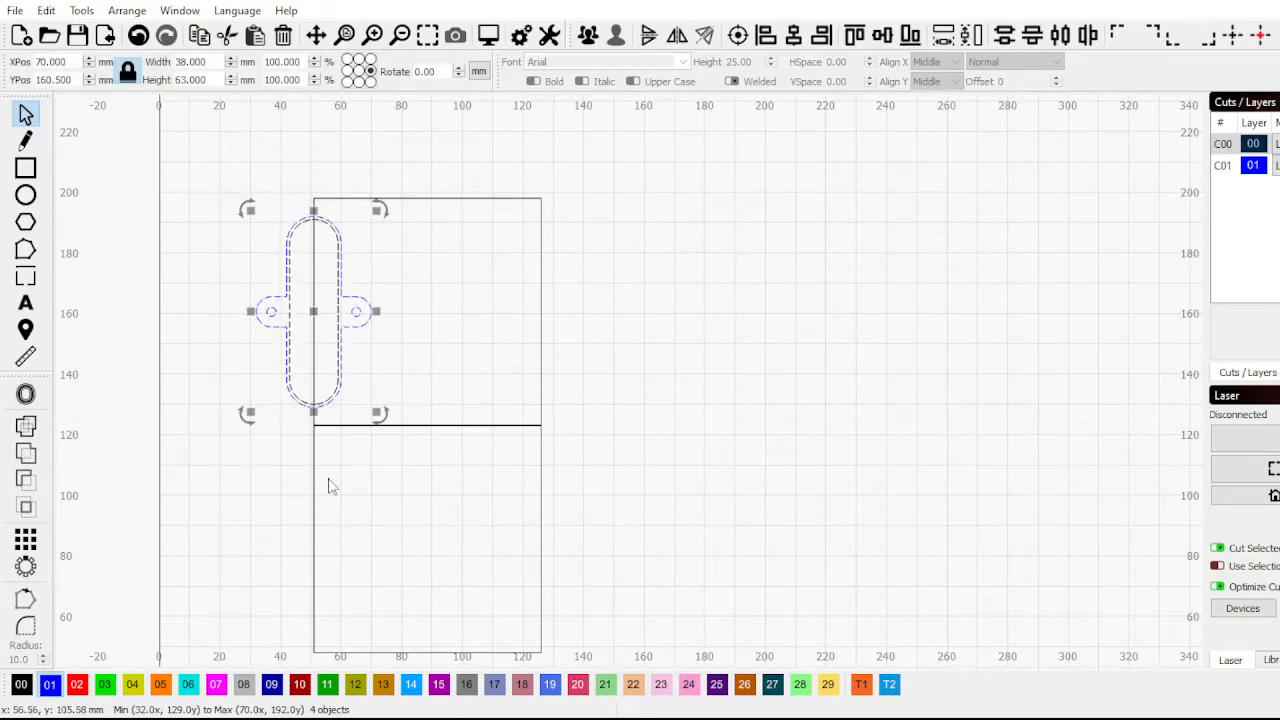
key(ctrl+v)
drag(271, 483, 313, 538)
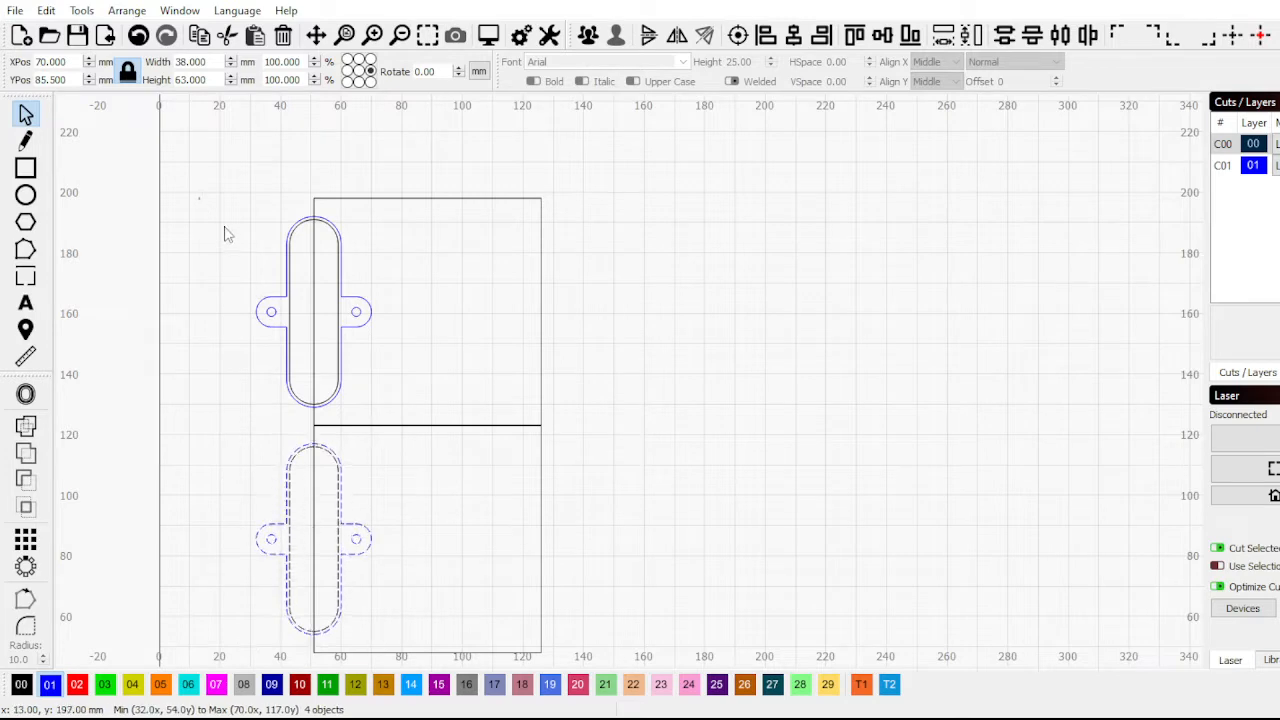
Copy both left vertical segments together and centre the pair on the right edges of the two guide squares
drag(199, 196, 443, 425)
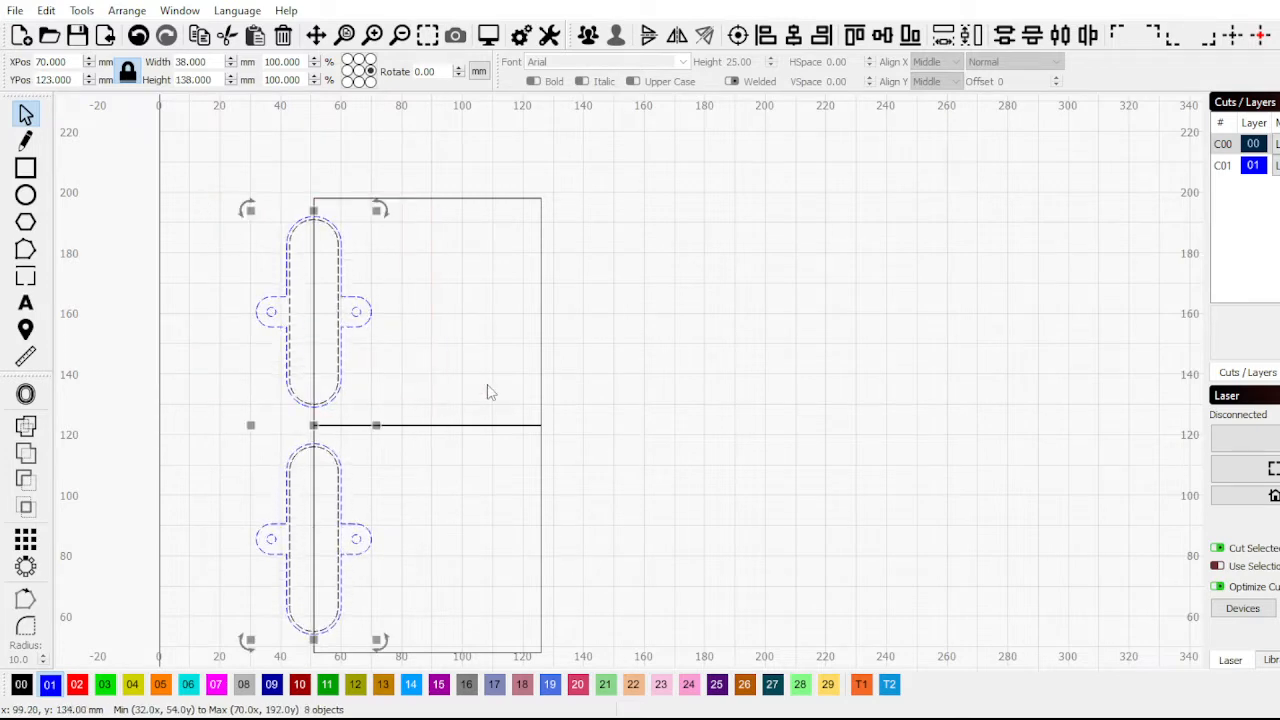
key(ctrl+c)
key(ctrl+v)
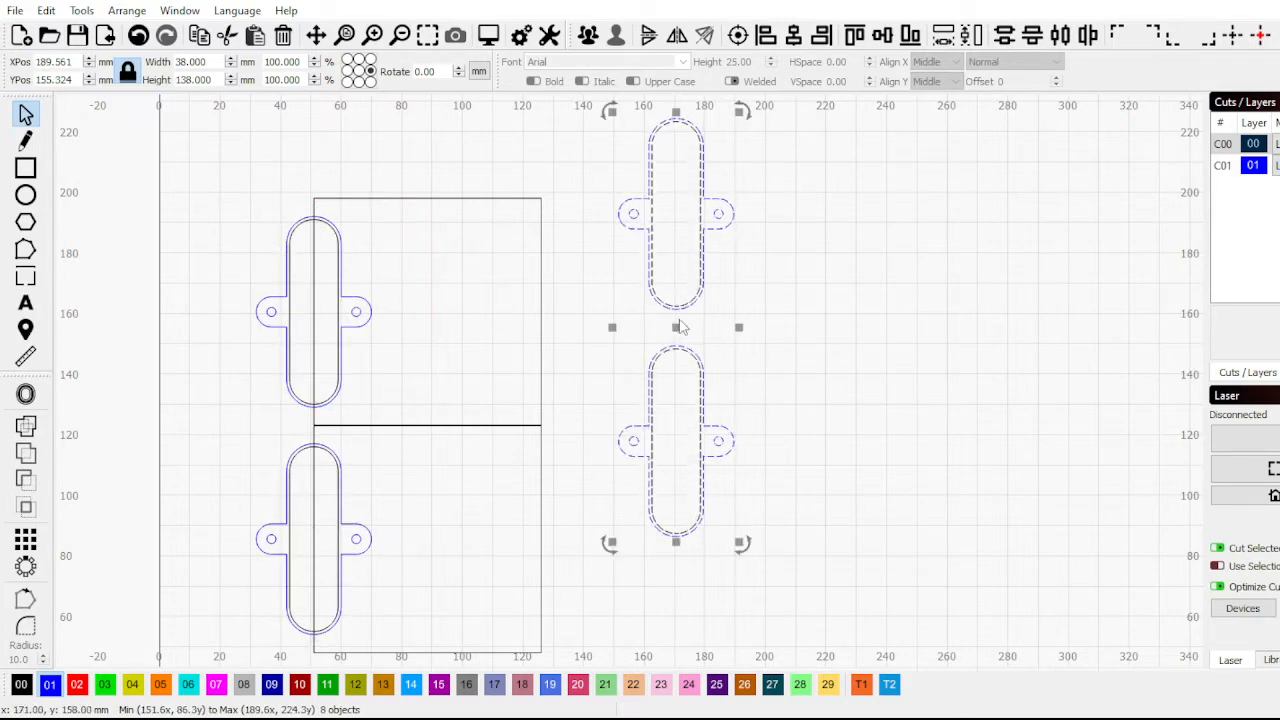
drag(671, 326, 541, 425)
Copy the upper left segment, rotate the copy 90°, and centre it on the top edge of the upper guide square
scroll(614, 400, down, 1)
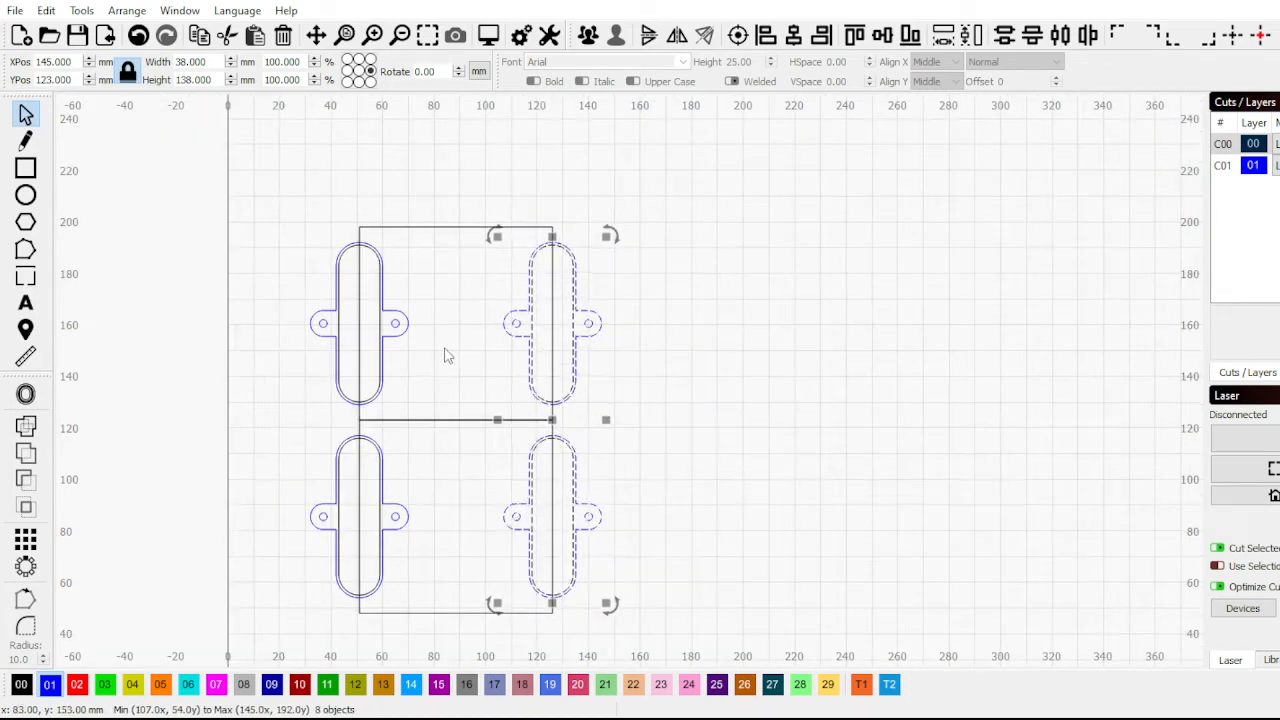
drag(248, 214, 443, 423)
scroll(313, 426, down, 1)
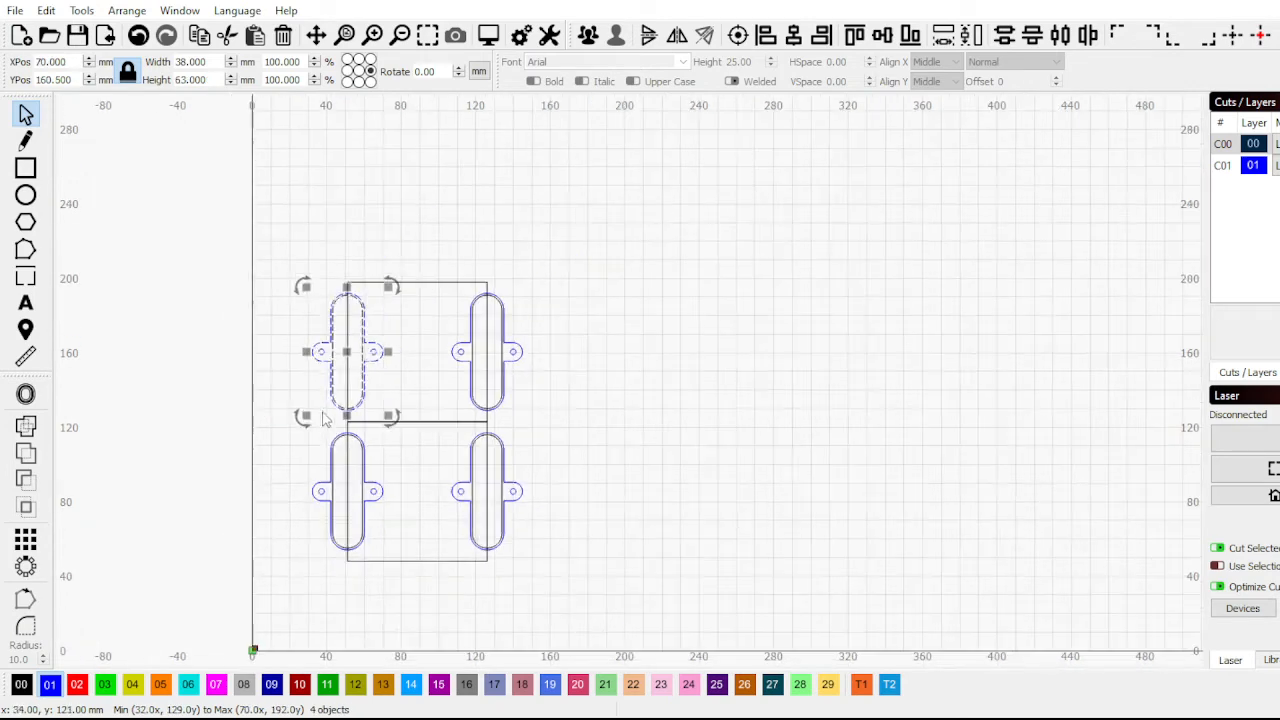
key(ctrl+v)
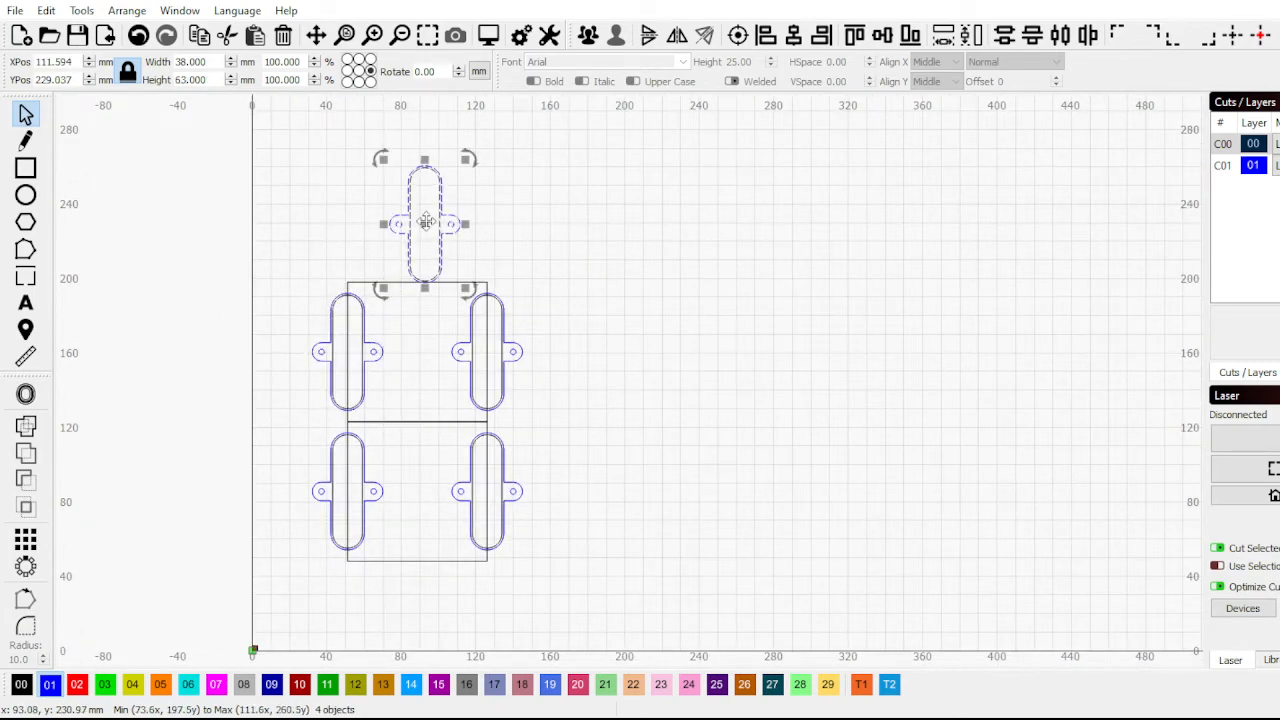
click(444, 76)
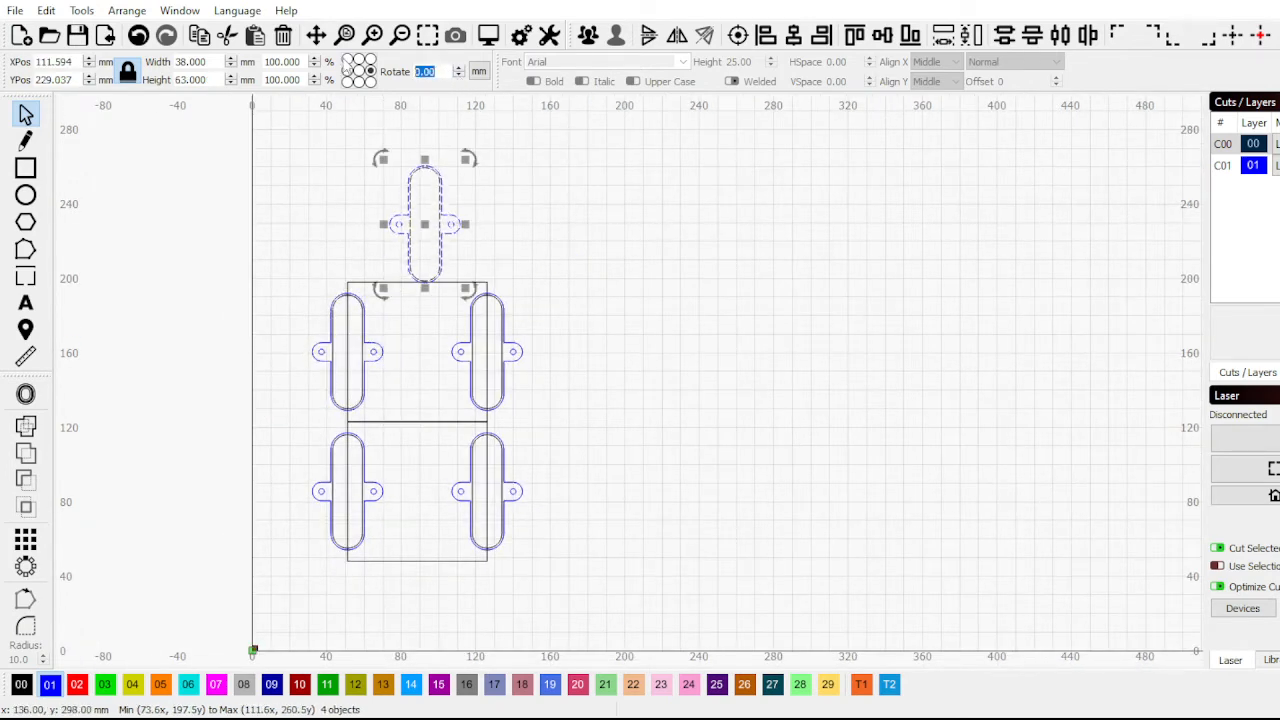
text(90)
key(Return)
scroll(450, 232, up, 1)
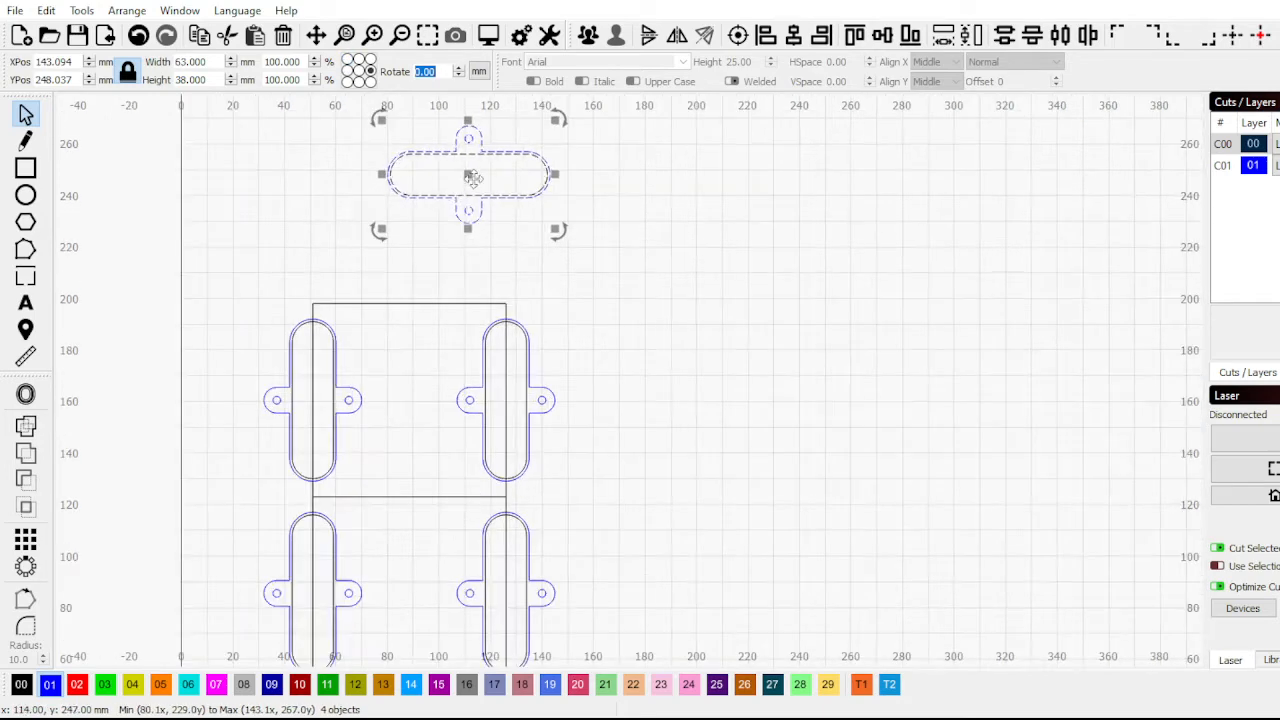
drag(468, 177, 409, 297)
Place copies of the horizontal tabbed segment centred on the shared middle edge and the bottom edge of the guide squares
key(ctrl+v)
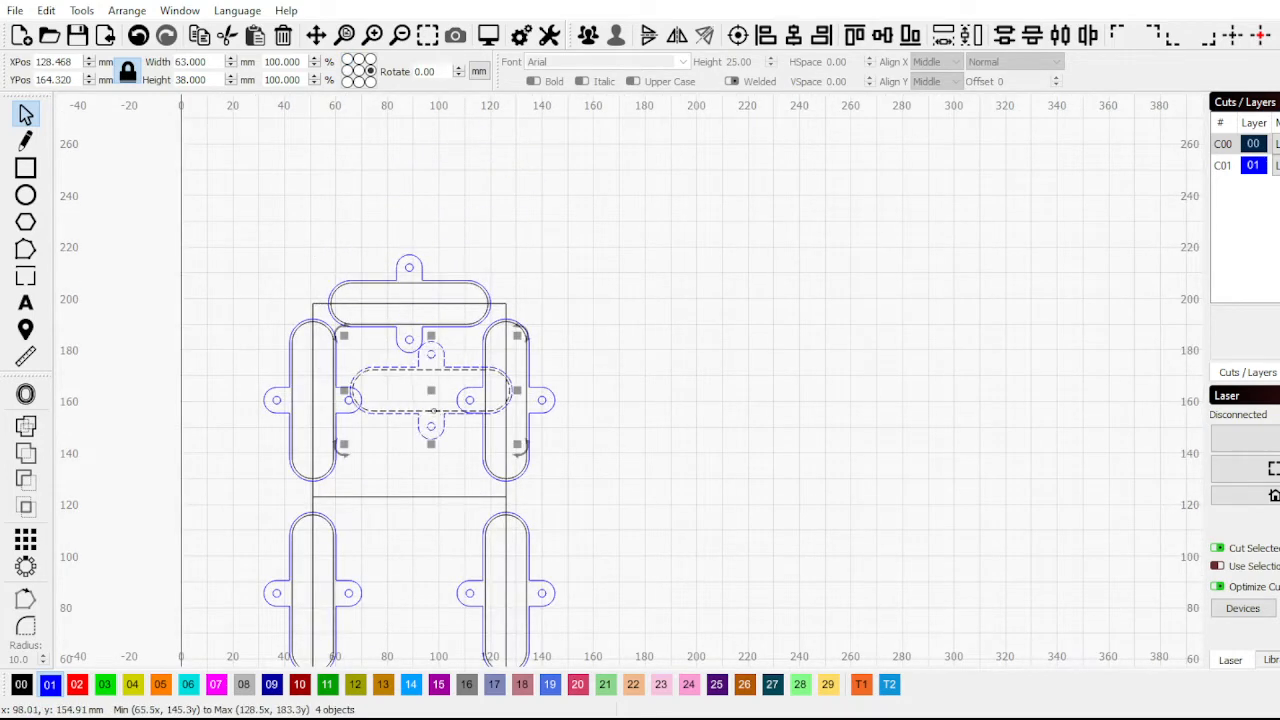
drag(433, 389, 415, 497)
scroll(414, 486, down, 5)
scroll(400, 420, up, 3)
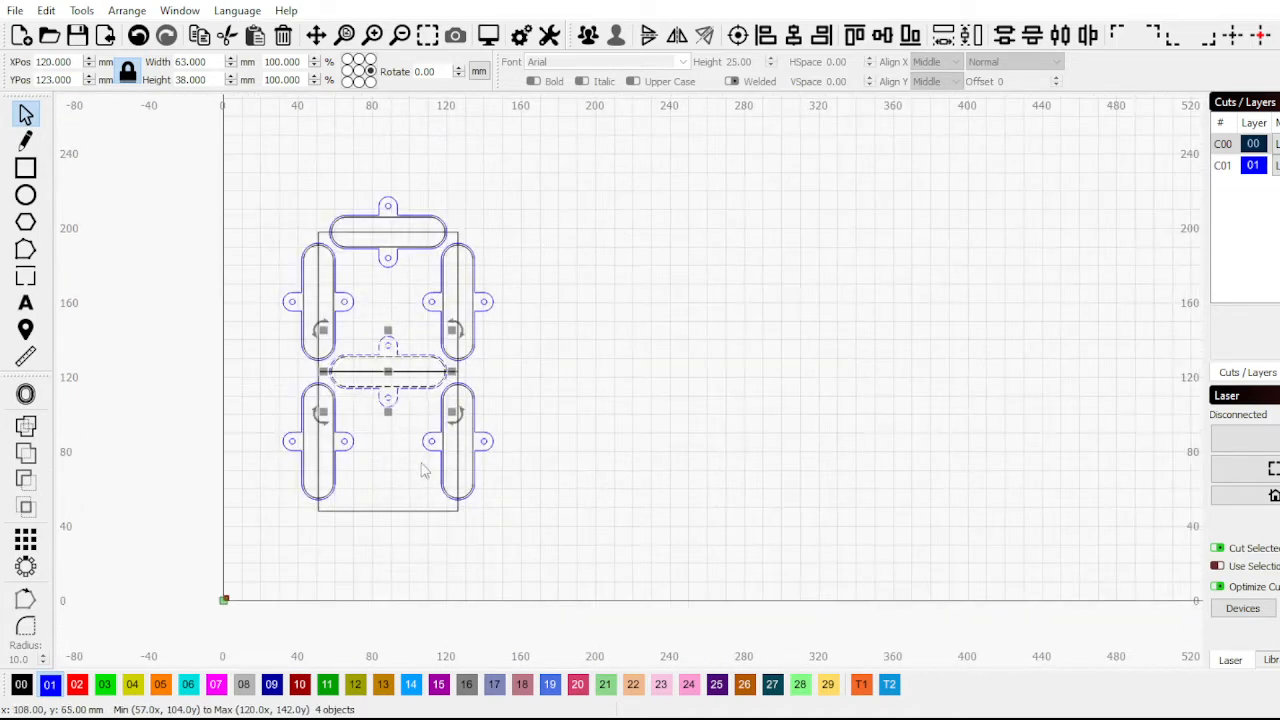
key(ctrl+v)
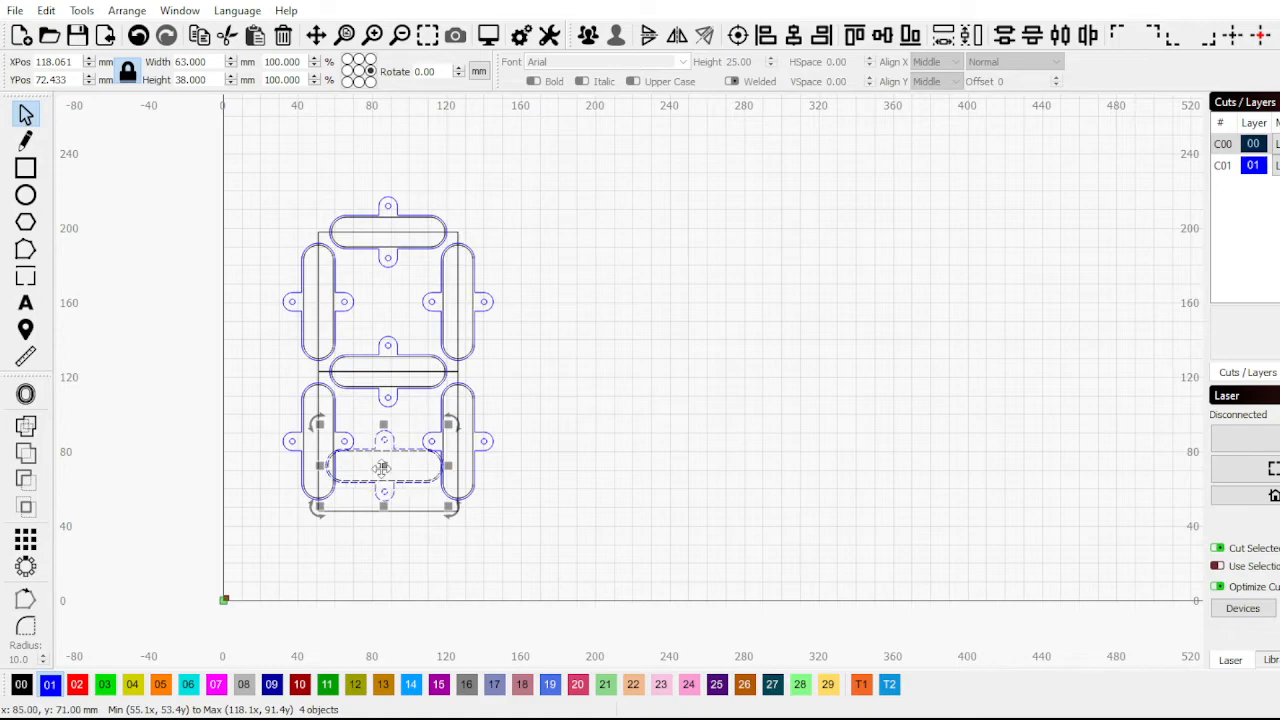
drag(382, 466, 395, 511)
click(577, 477)
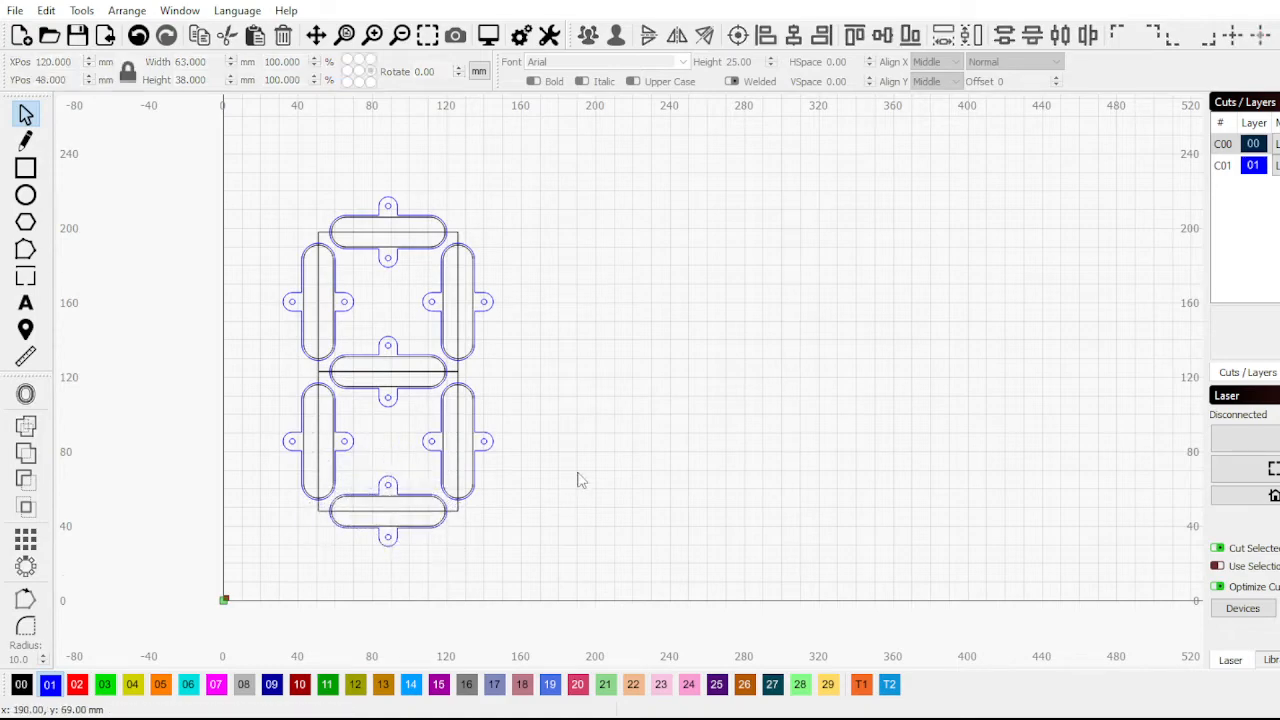
Examine the complete seven-segment layout, checking the spacing between neighbouring segments and their tabs
scroll(480, 440, down, 2)
scroll(393, 408, up, 3)
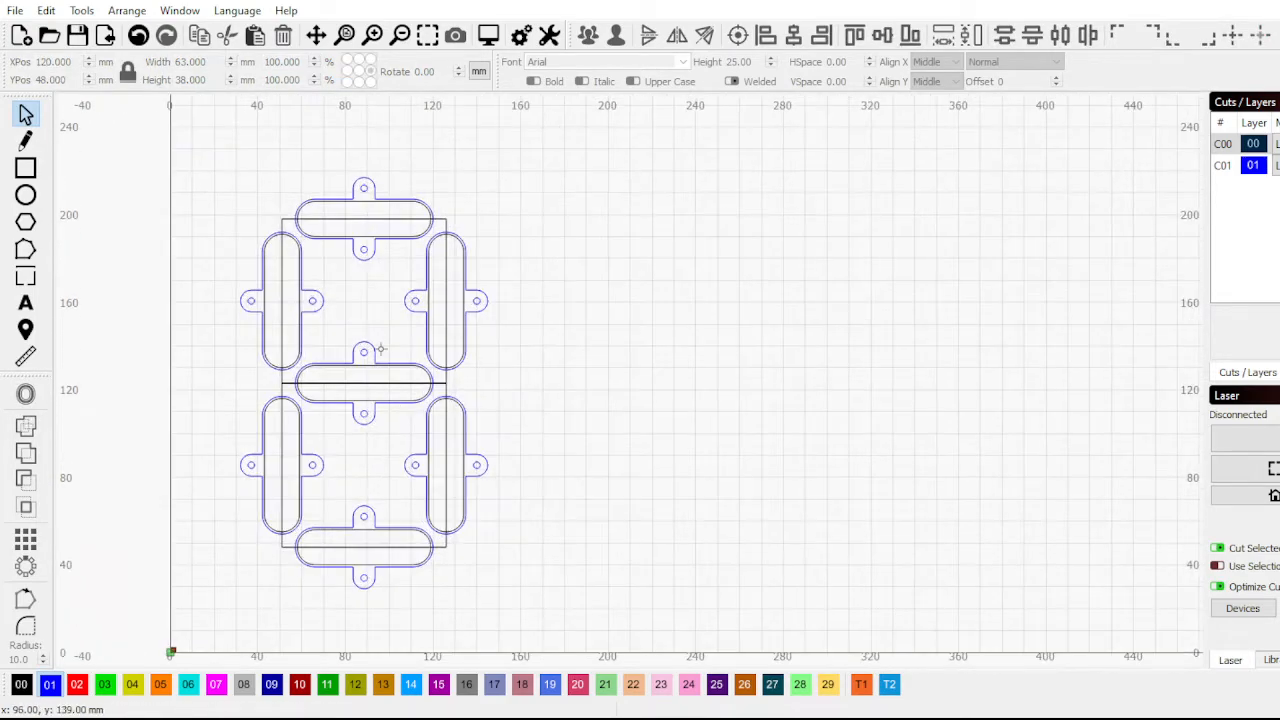
scroll(233, 378, up, 2)
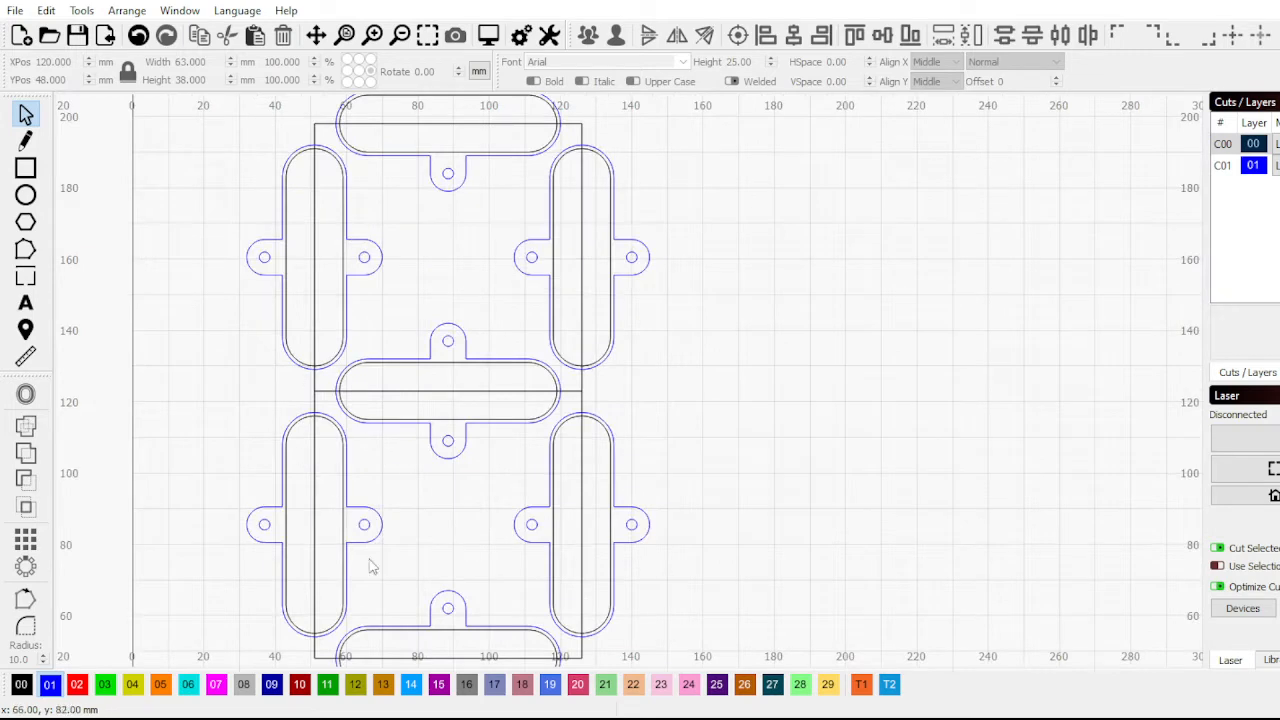
scroll(495, 418, down, 1)
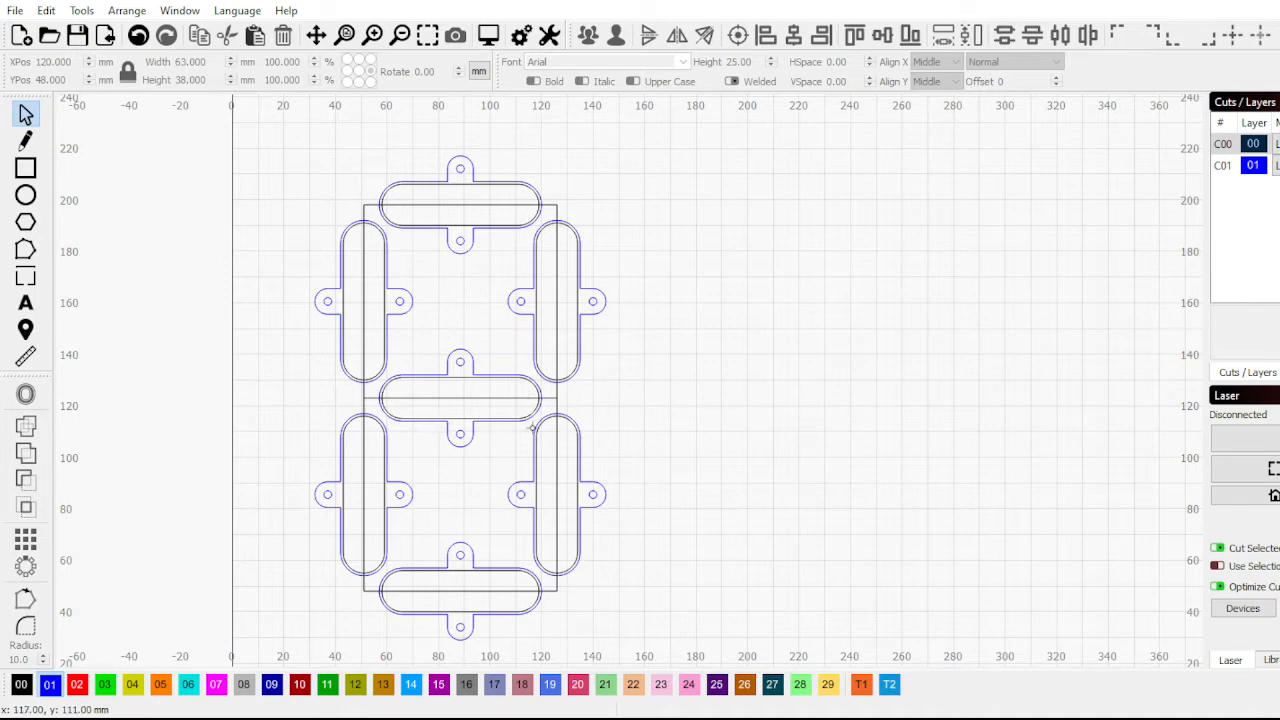
scroll(300, 357, down, 5)
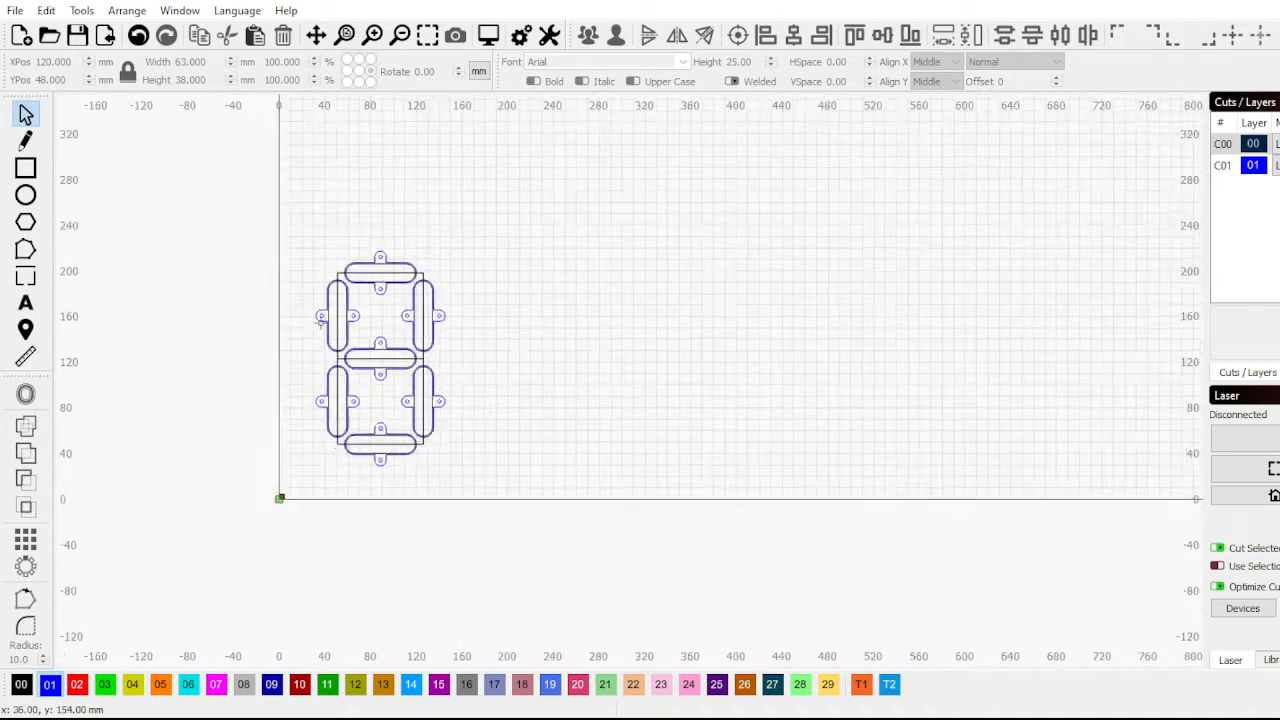
scroll(352, 279, down, 2)
scroll(390, 333, up, 3)
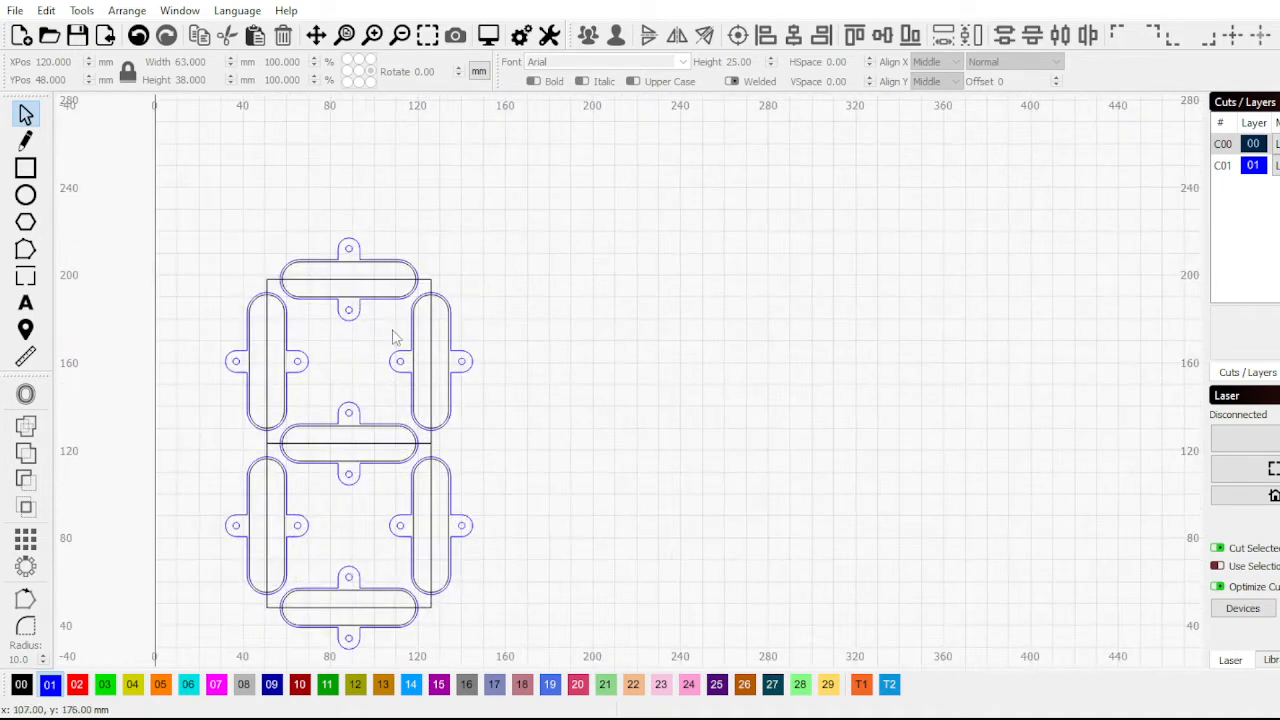
scroll(390, 333, down, 2)
scroll(304, 300, up, 3)
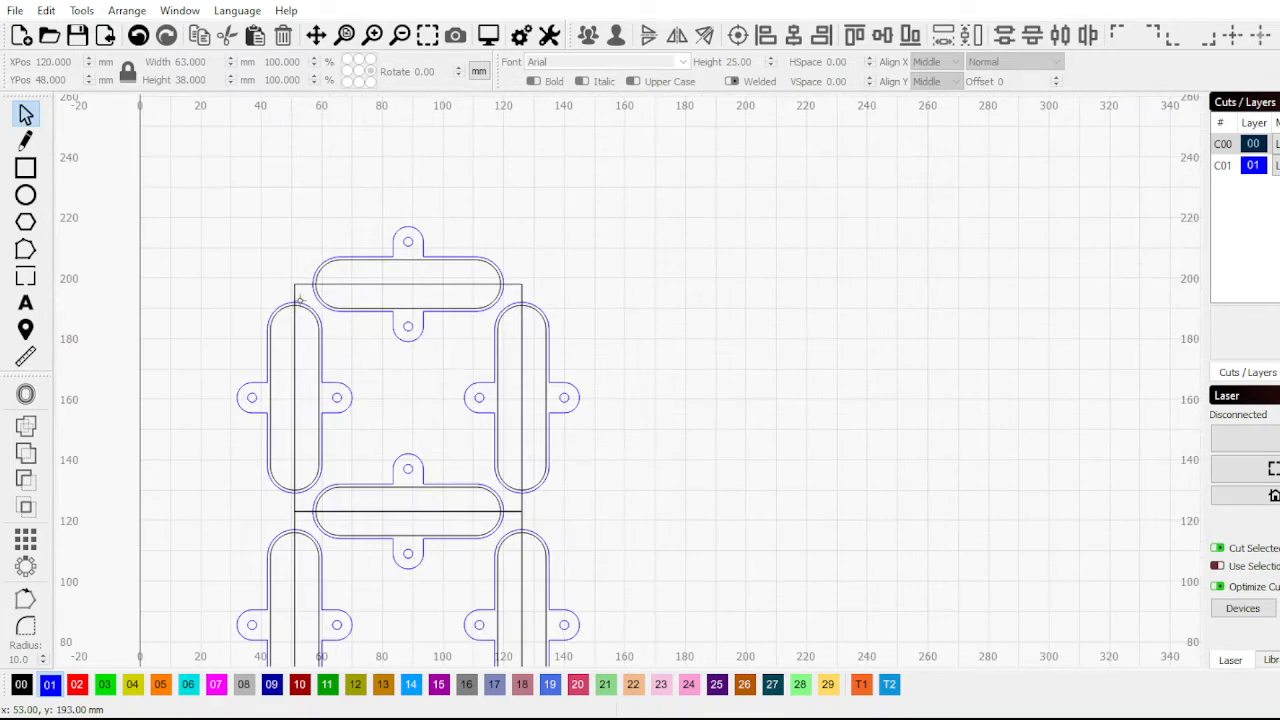
click(300, 300)
scroll(300, 320, down, 1)
scroll(316, 451, up, 2)
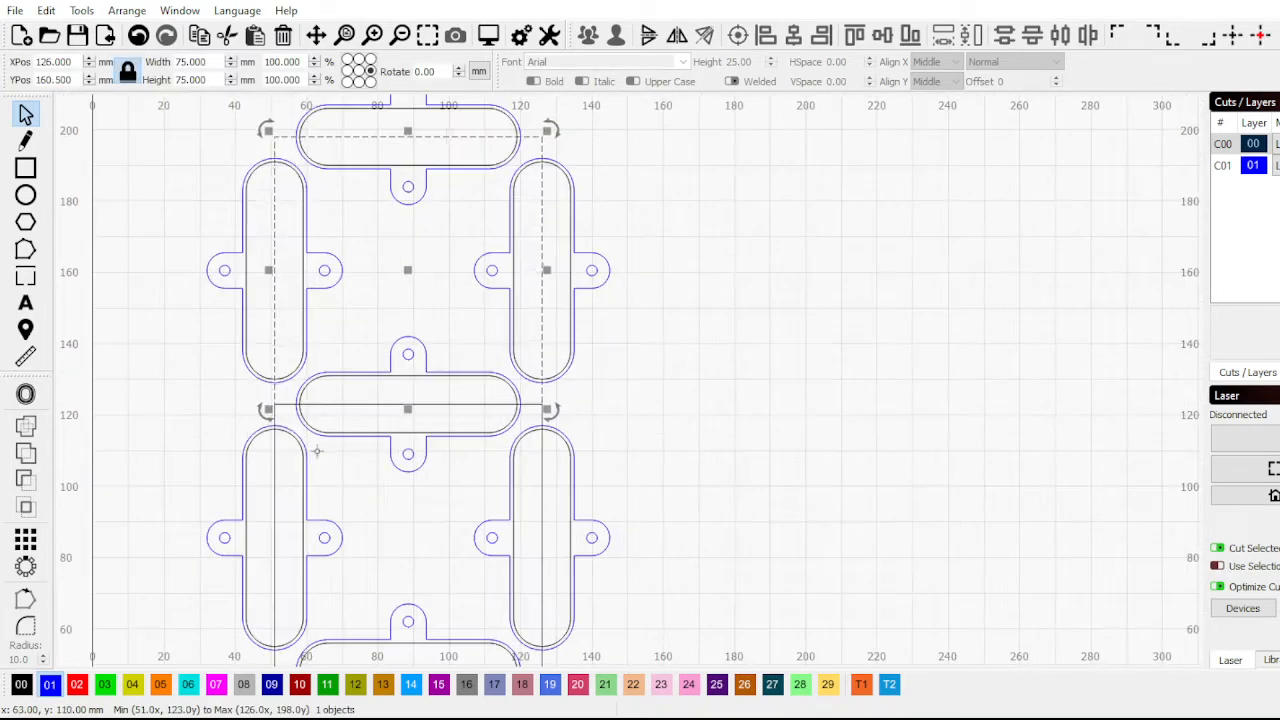
shift+click(272, 418)
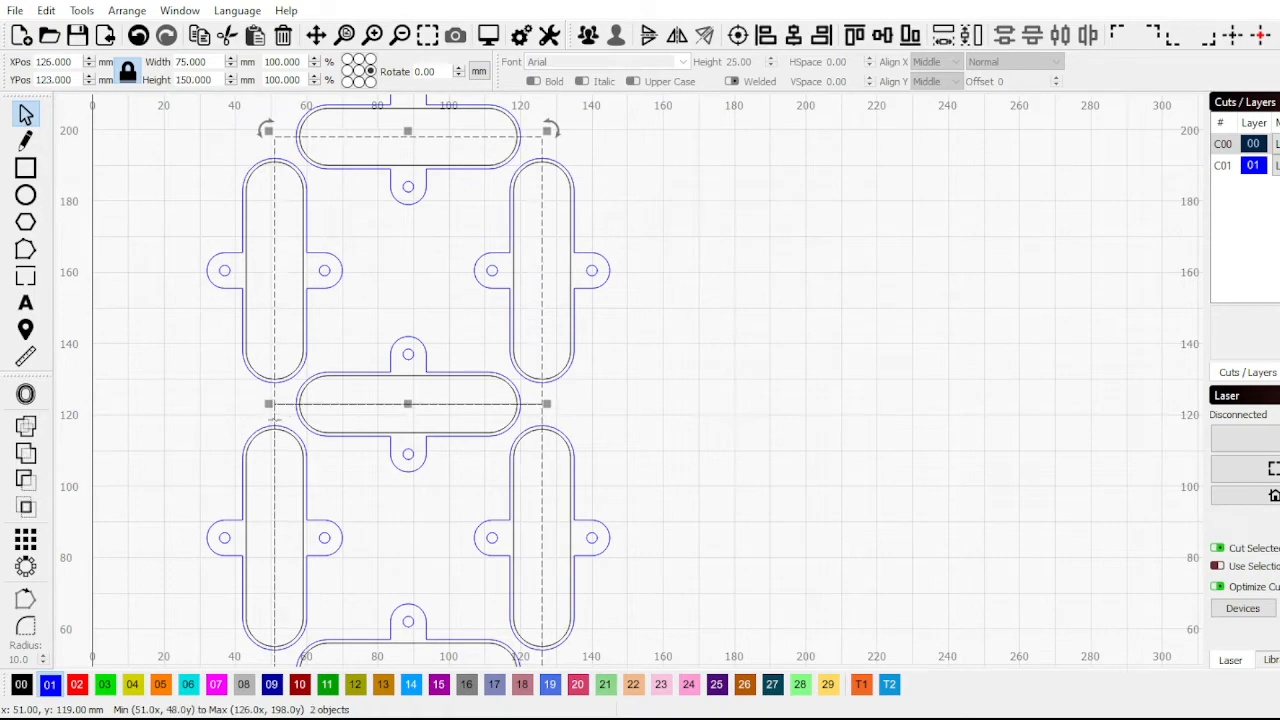
Copy the complete digit without its two guide squares and place the copy beside the original at the same height
scroll(272, 410, down, 2)
drag(171, 206, 499, 580)
scroll(490, 585, up, 3)
scroll(490, 560, down, 1)
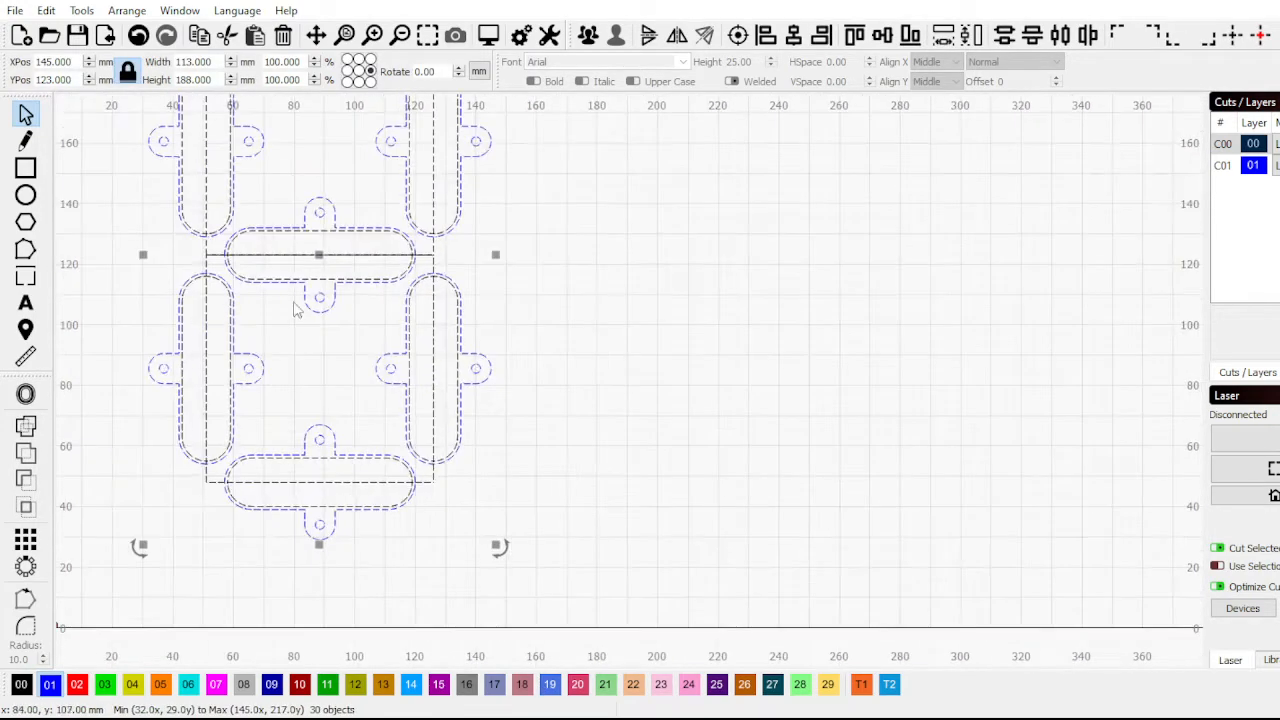
scroll(149, 245, up, 2)
shift+click(155, 240)
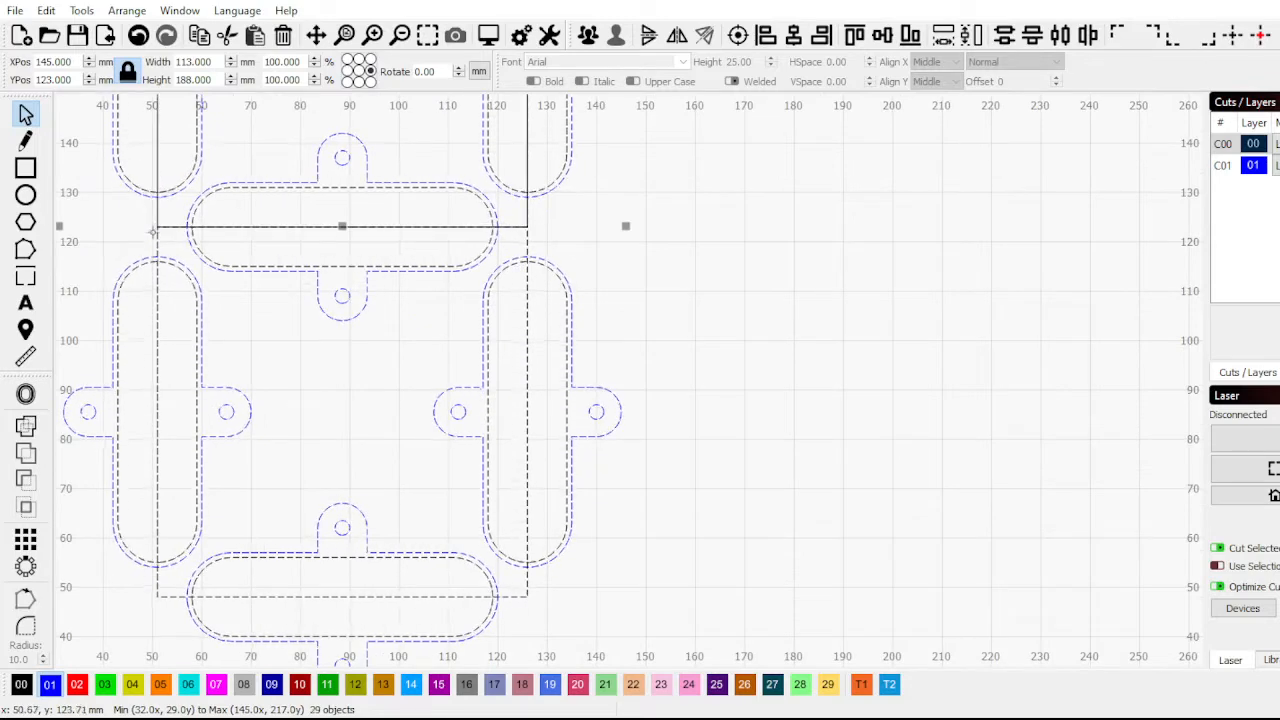
shift+click(156, 250)
scroll(175, 383, down, 3)
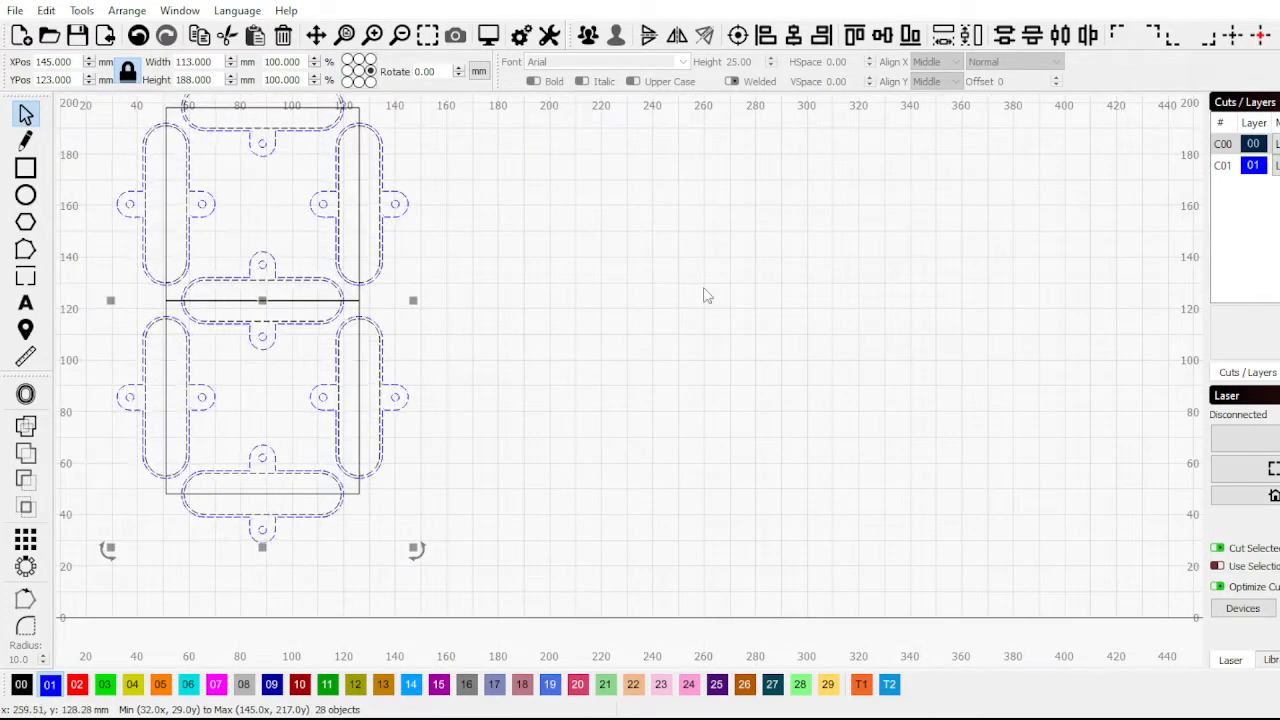
key(ctrl+v)
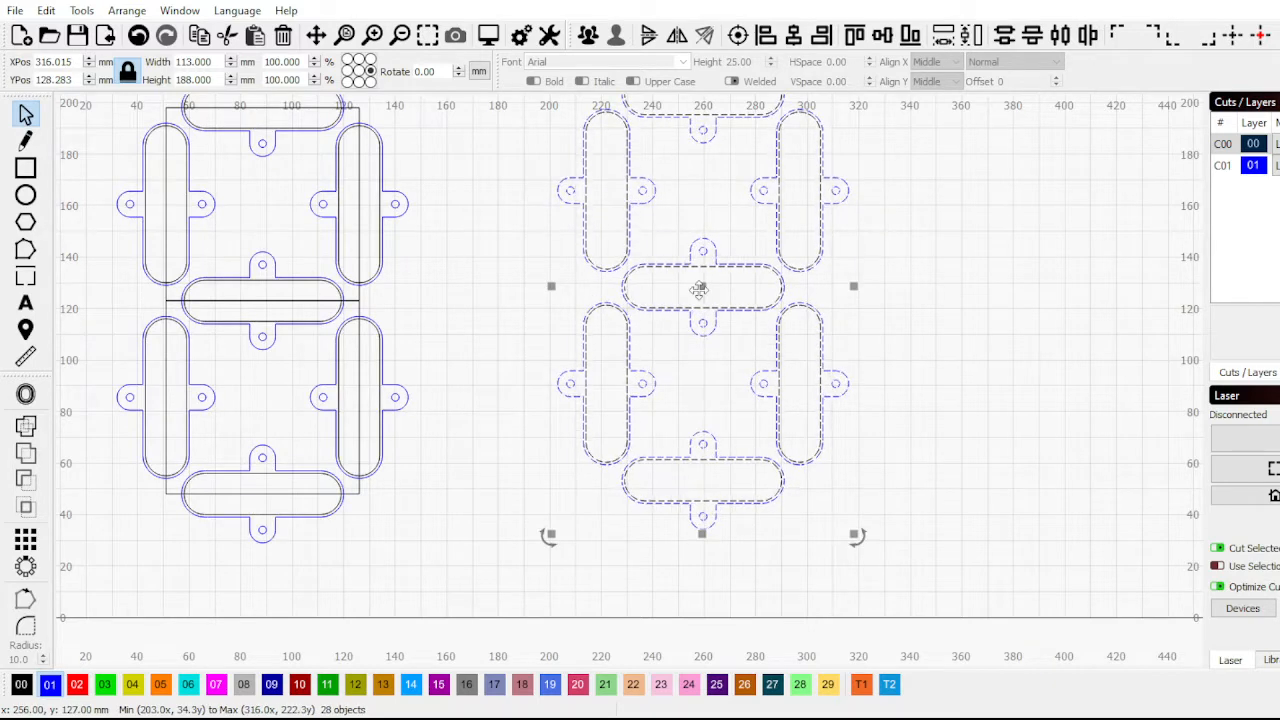
drag(688, 299, 557, 306)
Move the second digit closer so its outer tabs touch the facing tabs of the first digit
scroll(460, 188, up, 5)
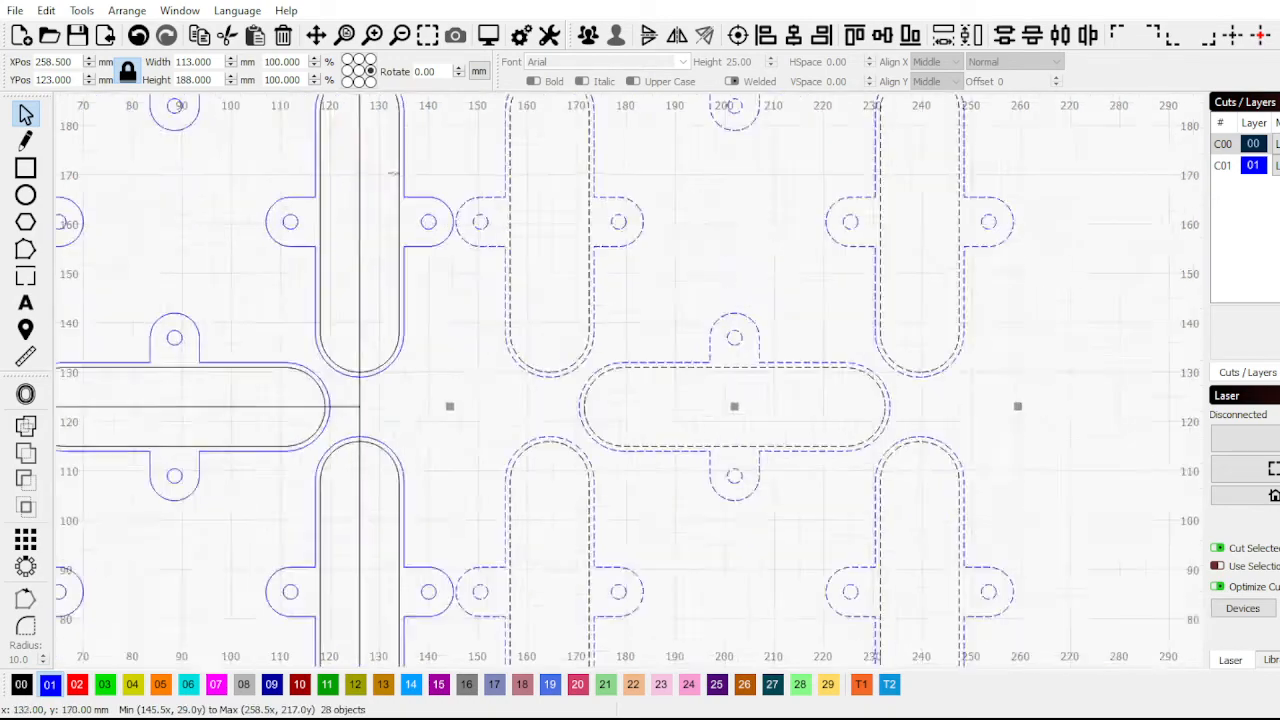
scroll(460, 188, up, 2)
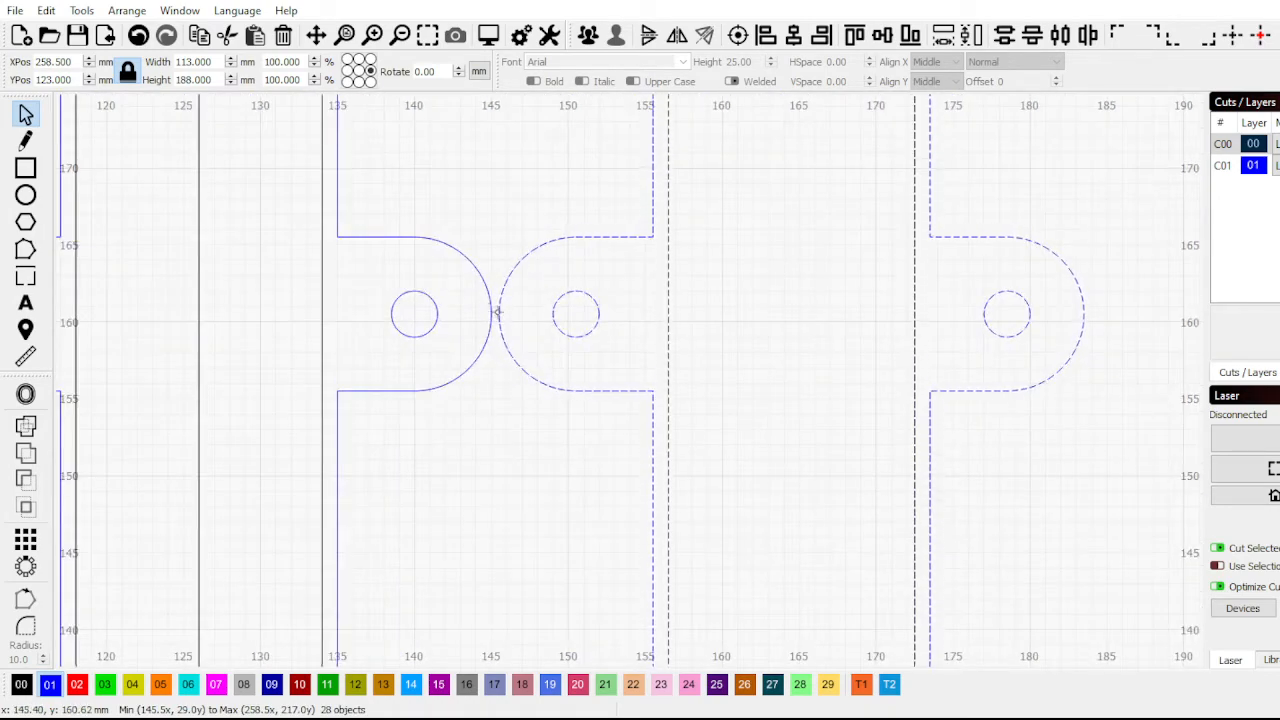
drag(497, 313, 489, 318)
scroll(518, 276, down, 4)
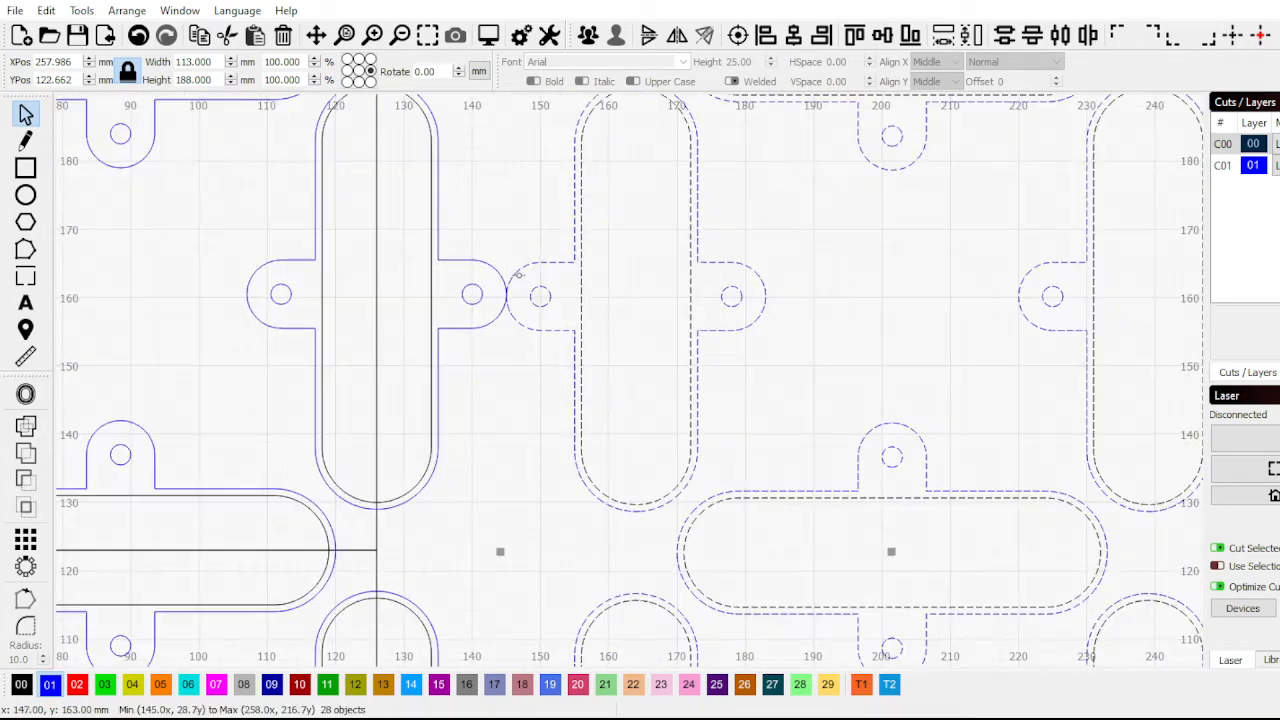
scroll(518, 276, down, 5)
scroll(620, 362, down, 2)
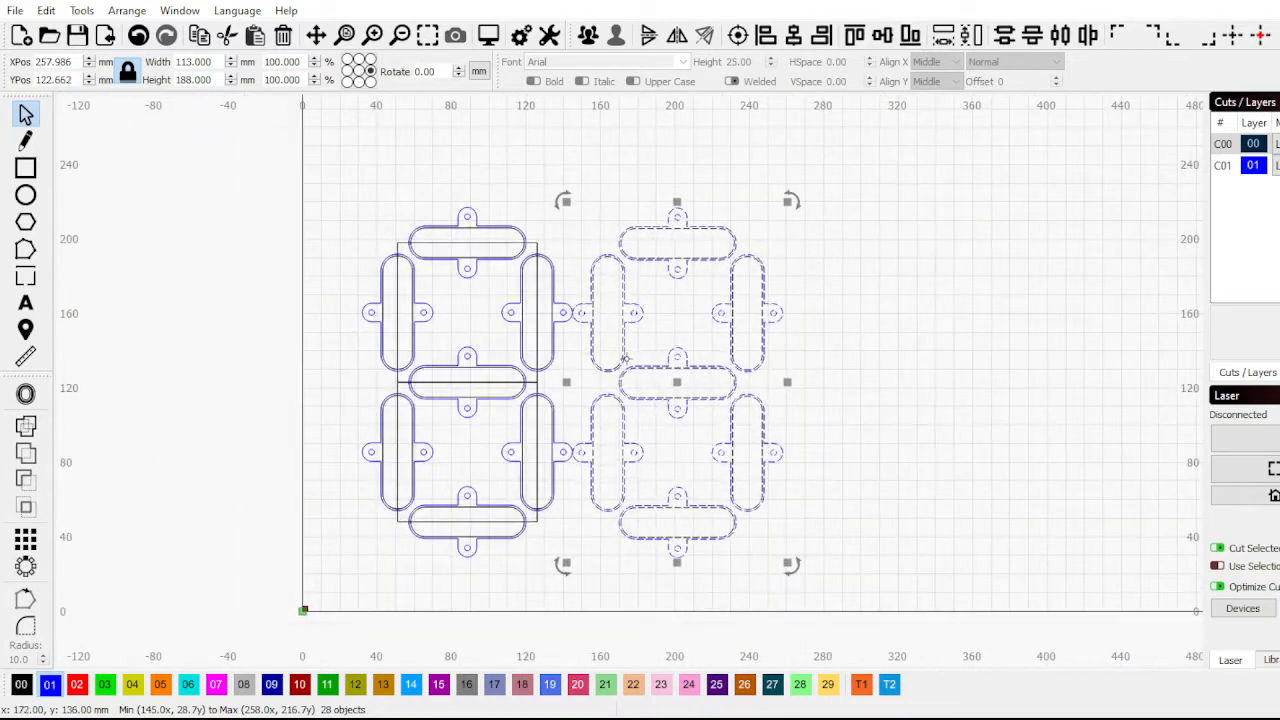
click(858, 381)
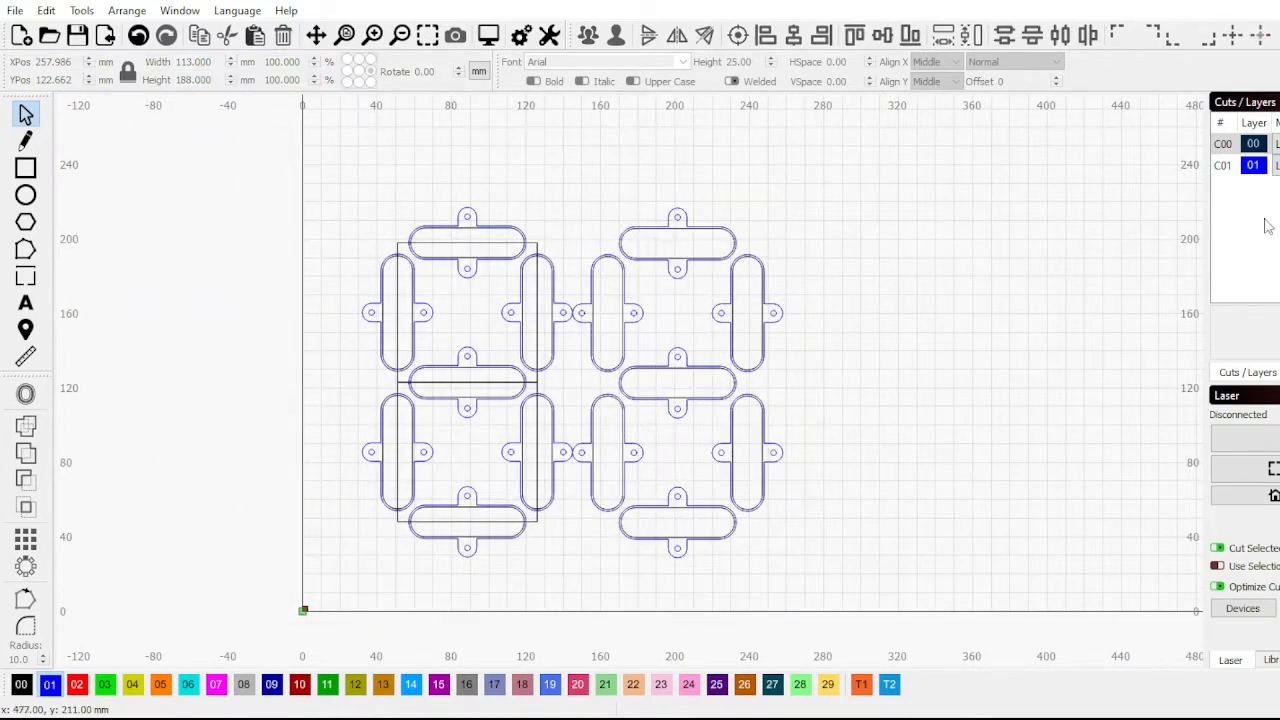
Hide layer 01 with the outlines and tabs, and delete both 75 mm guide squares from the first digit
click(1278, 165)
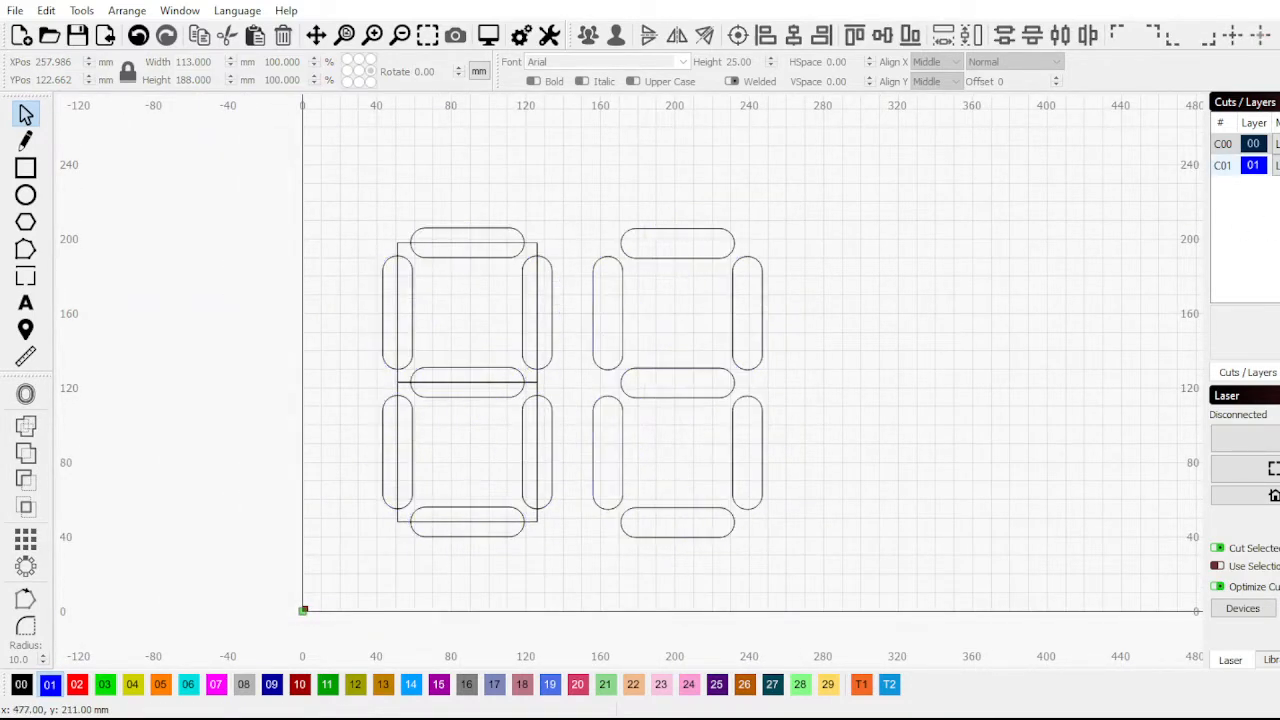
scroll(138, 351, down, 1)
scroll(416, 337, up, 1)
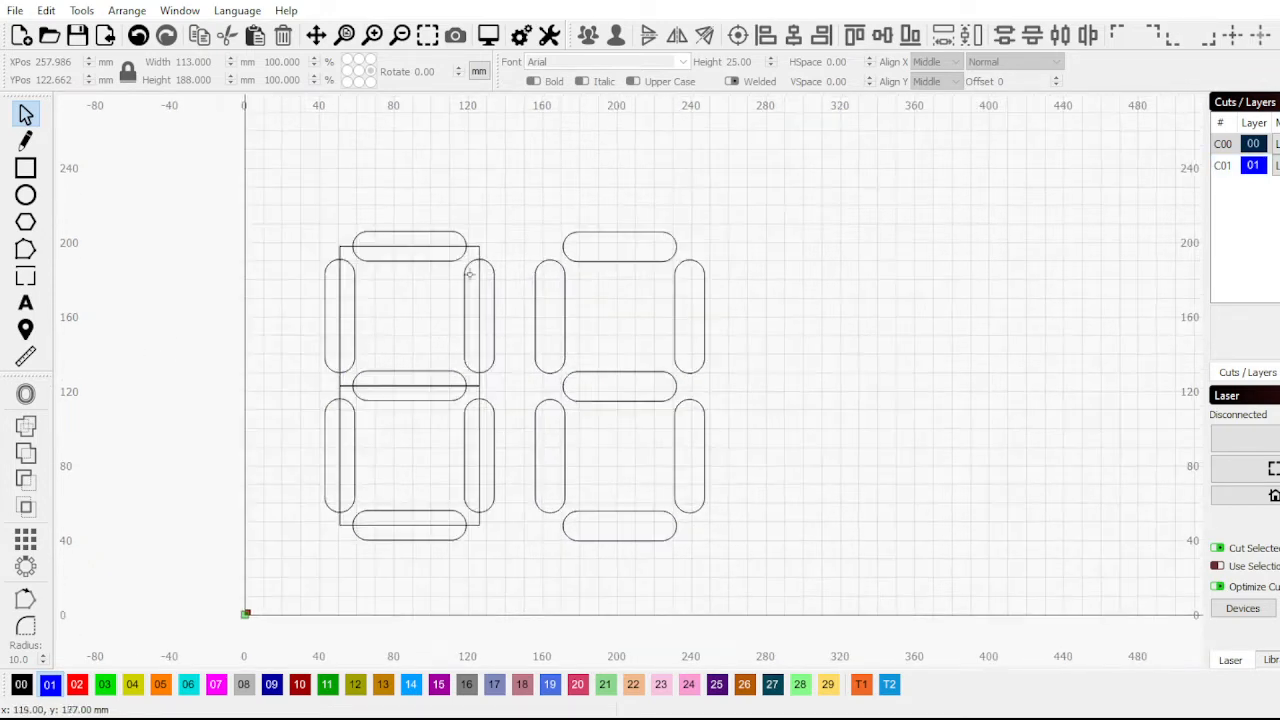
click(477, 255)
scroll(440, 420, up, 3)
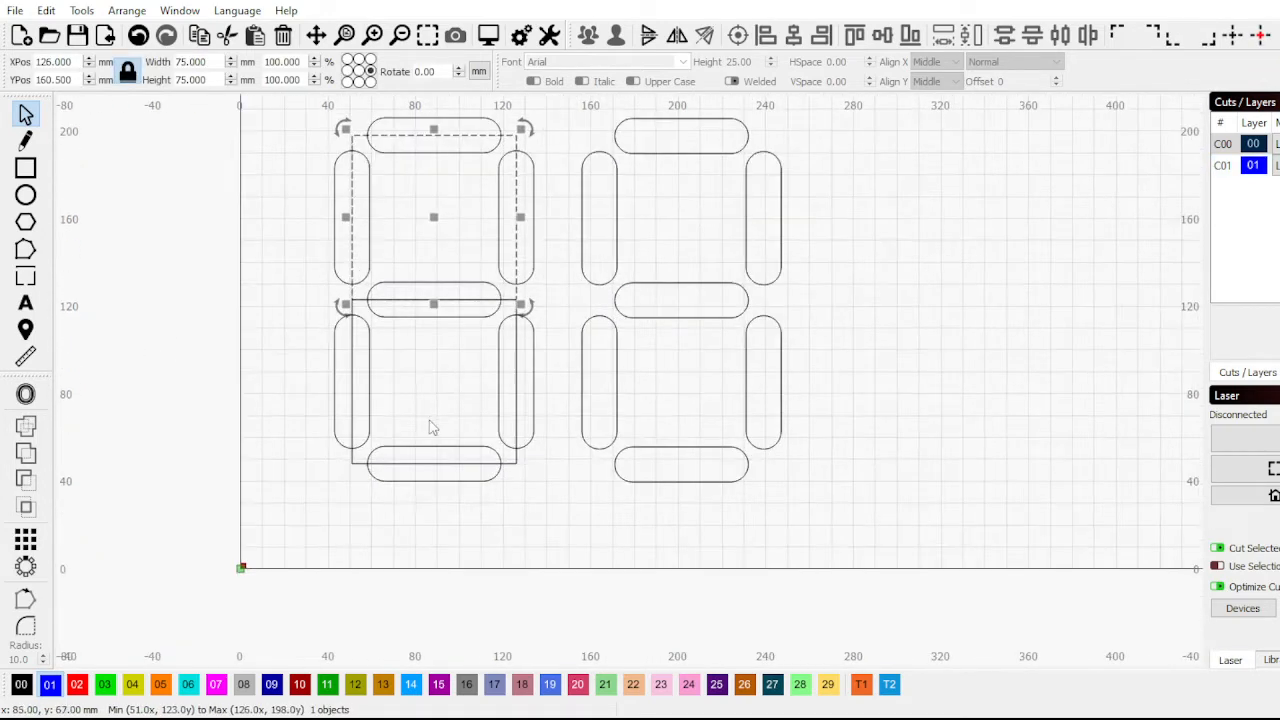
click(470, 370)
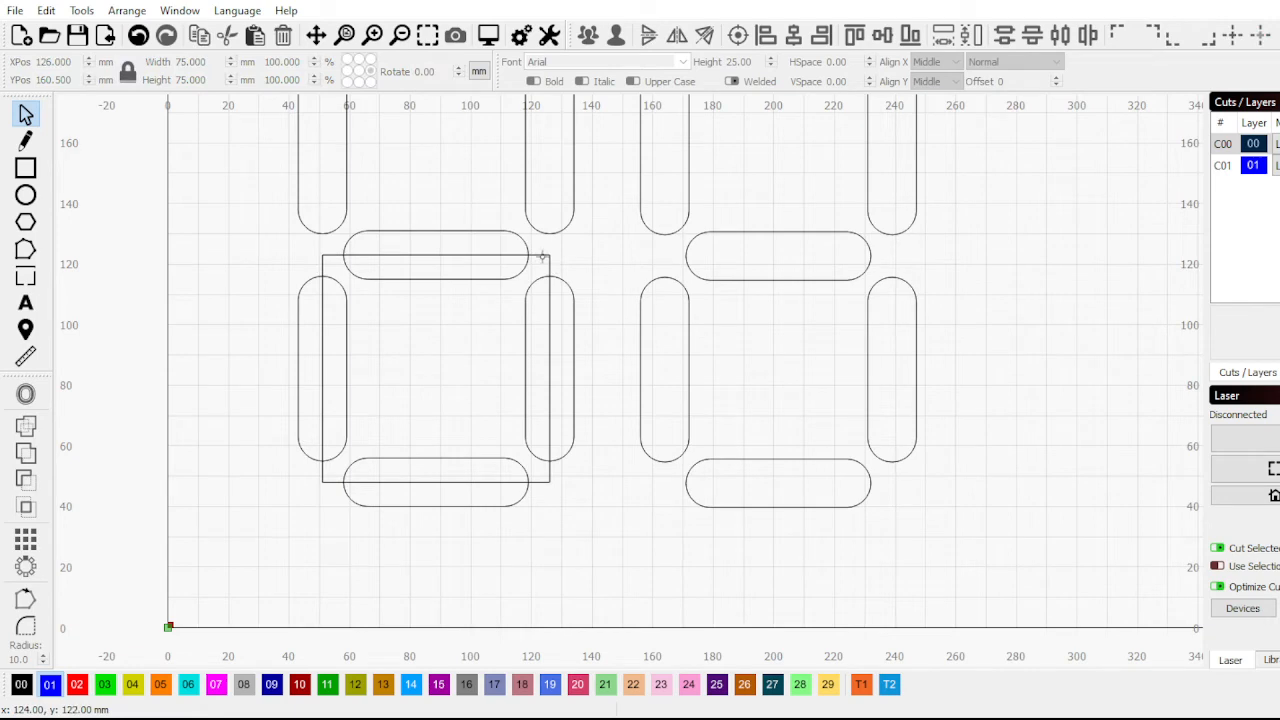
click(543, 257)
click(366, 423)
scroll(363, 430, down, 2)
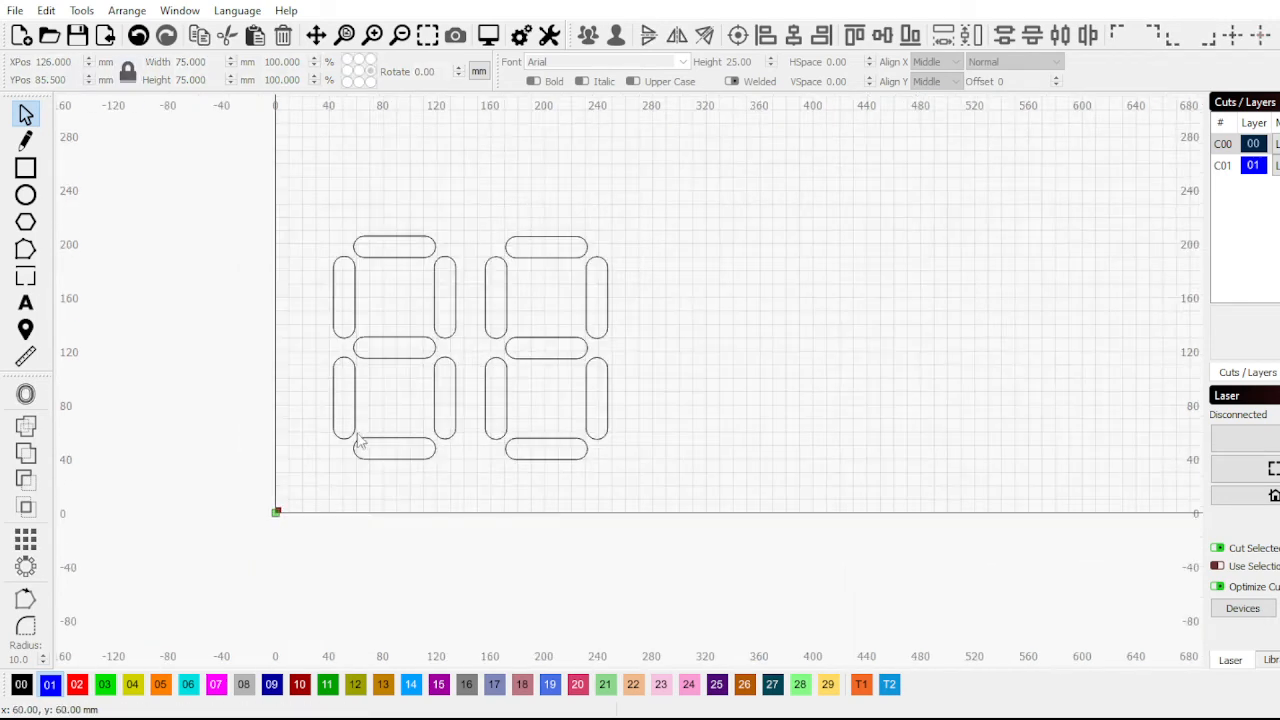
Examine the overall size and spacing of the two digits with their outlines and tabs hidden
scroll(462, 294, down, 2)
scroll(465, 279, up, 3)
scroll(456, 344, down, 1)
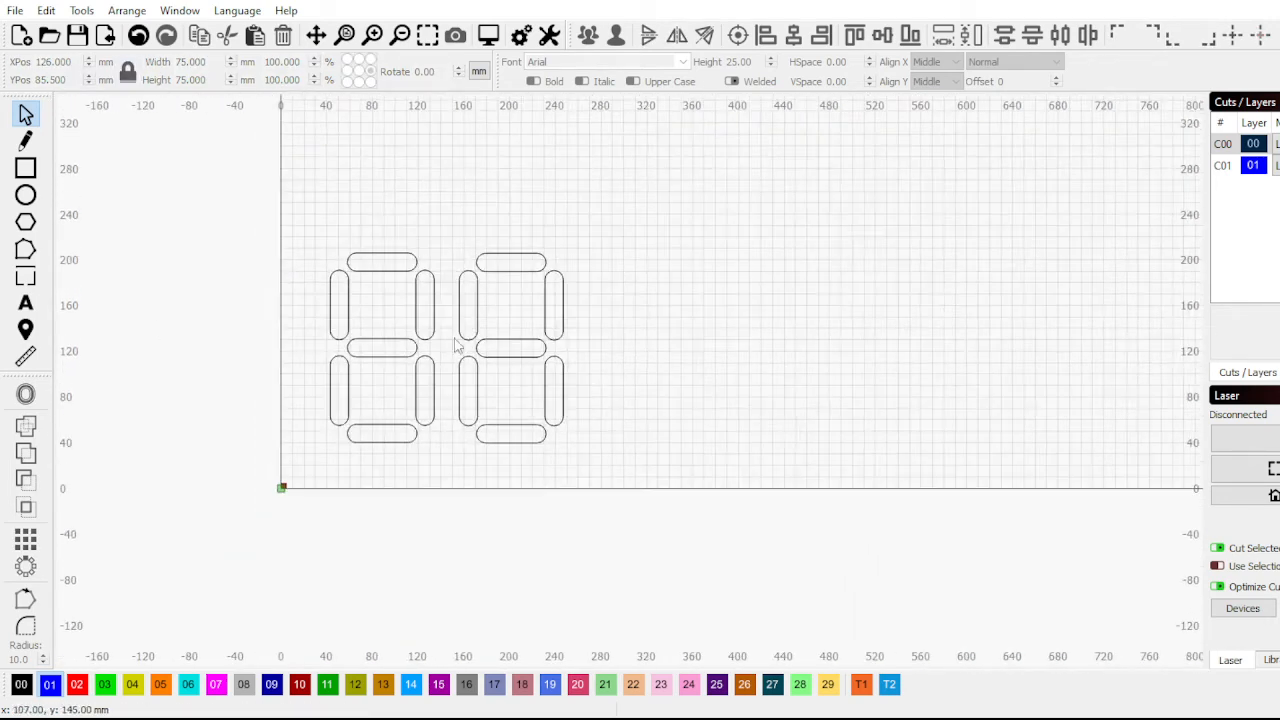
drag(774, 438, 314, 216)
click(620, 338)
drag(597, 386, 358, 238)
click(110, 228)
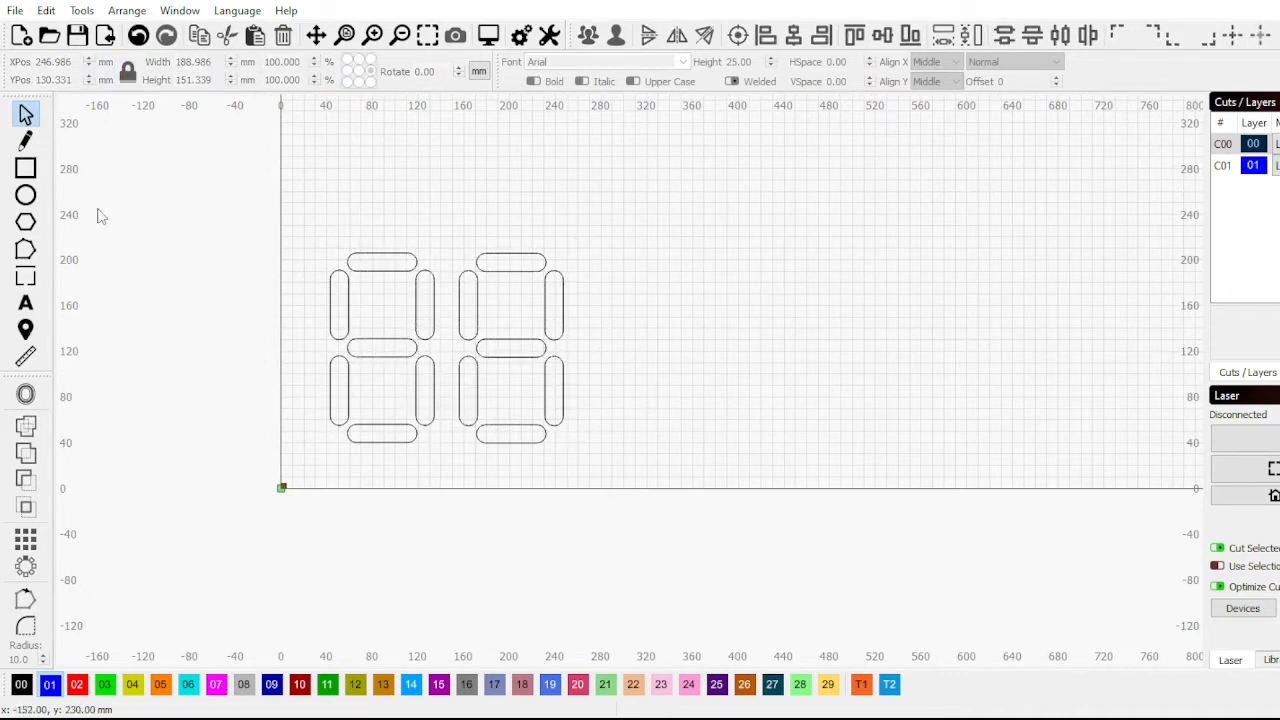
Check a vertical segment's width and draw a circle about 26 mm across beside the second digit
click(415, 302)
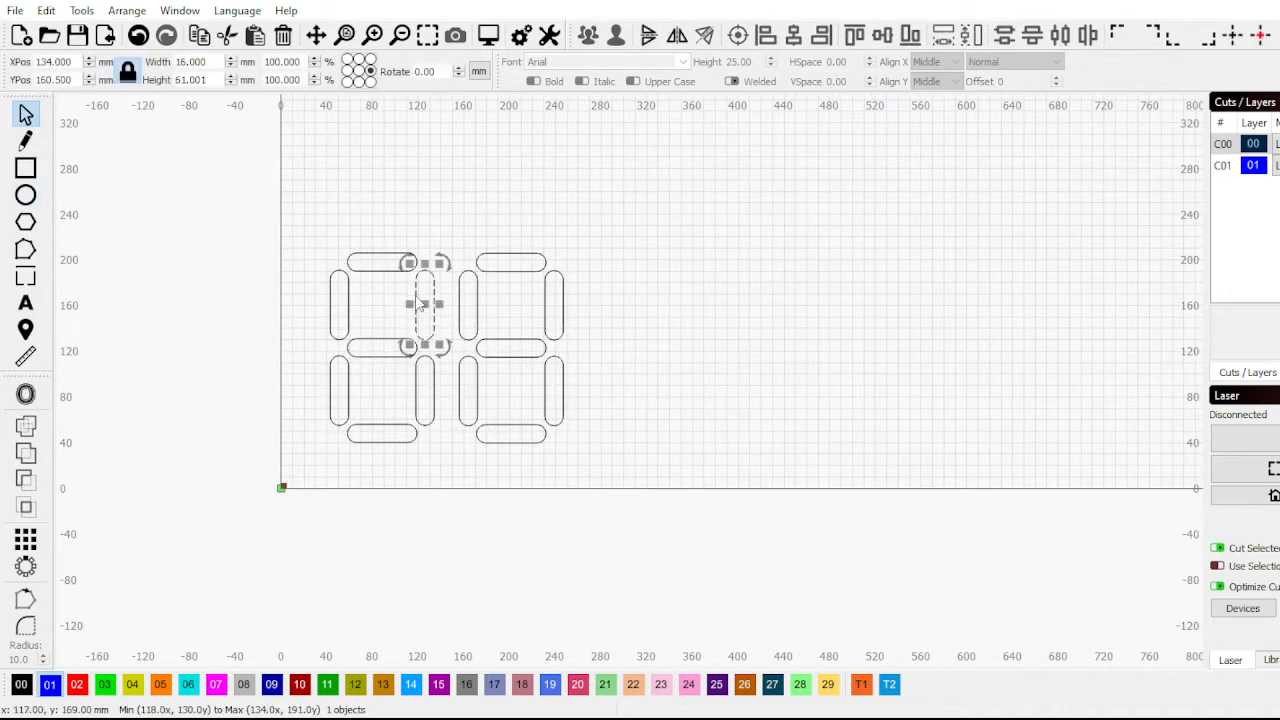
click(26, 196)
scroll(600, 290, up, 3)
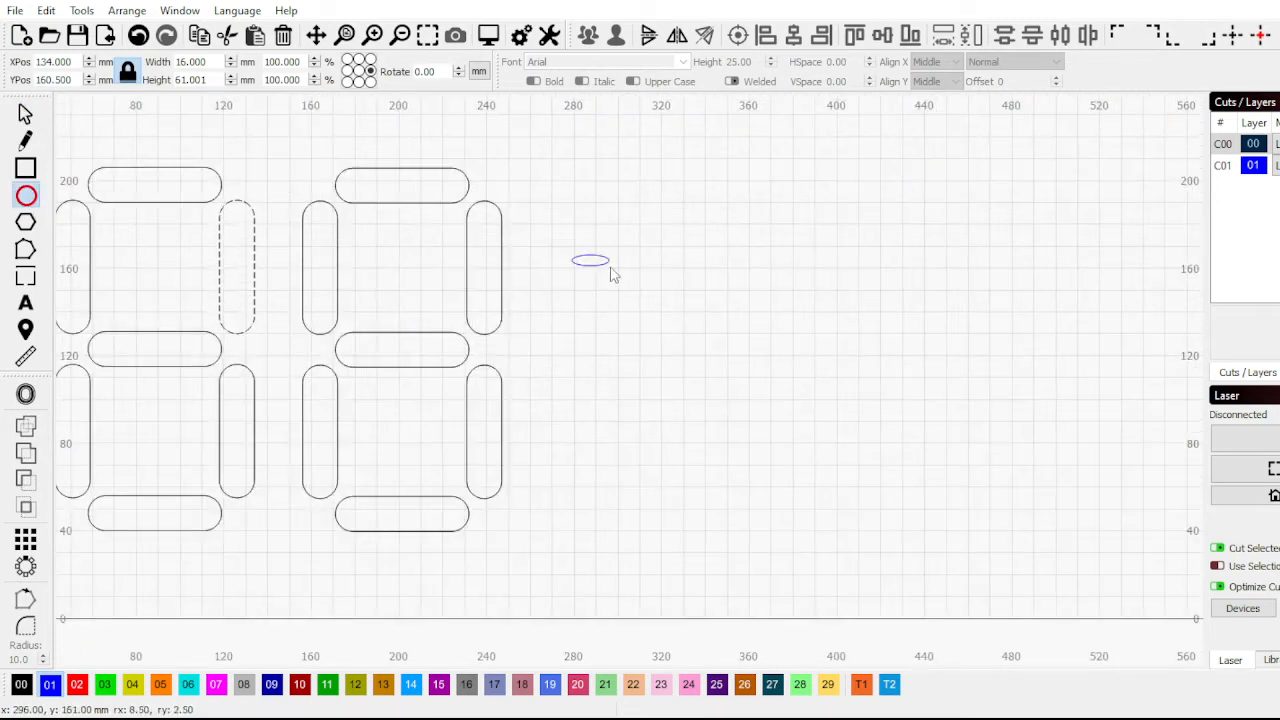
mouse_move(611, 268)
mouse_down()
mouse_move(642, 294)
mouse_move(629, 283)
mouse_up()
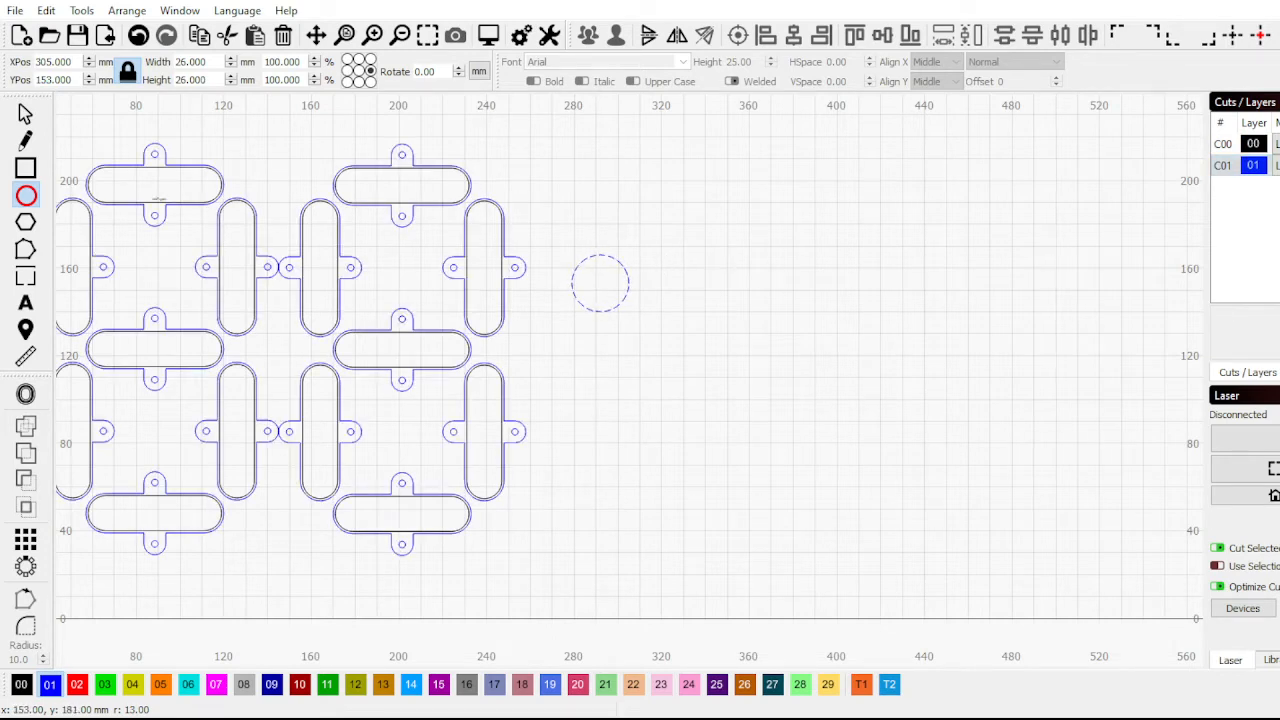
click(26, 114)
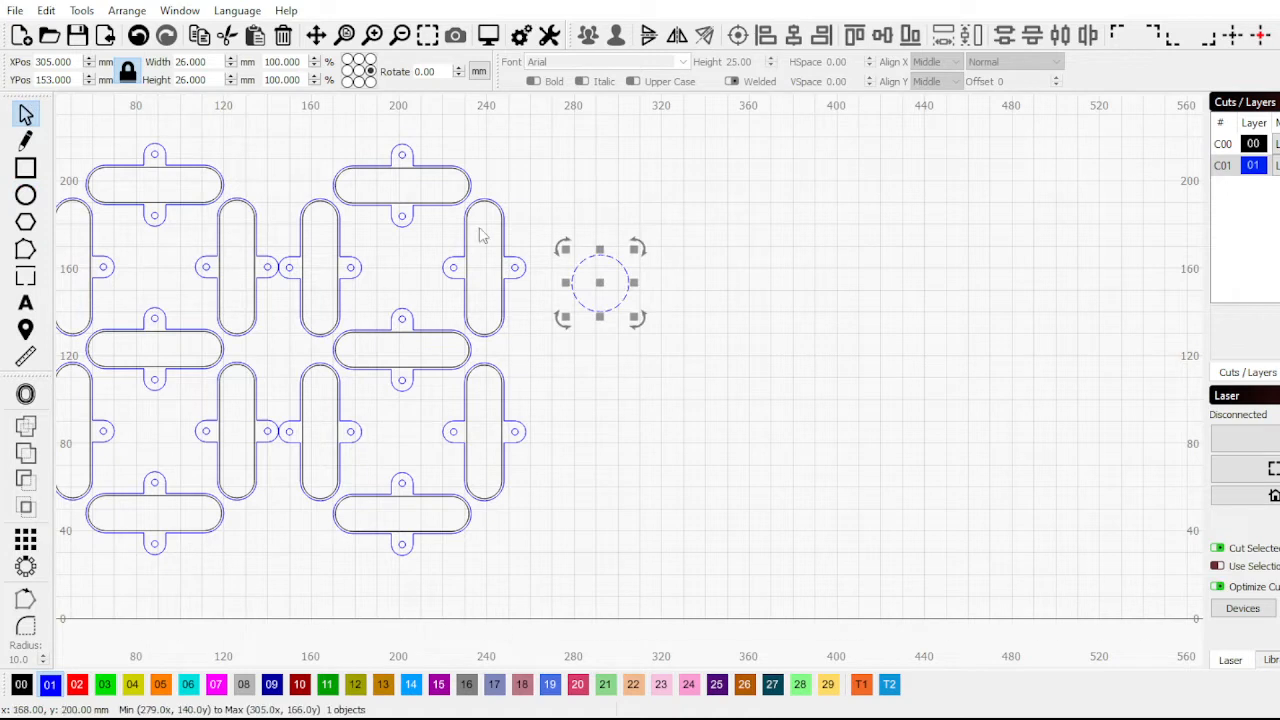
Assign the new circle to layer 00 and set its diameter to 16 mm
click(20, 684)
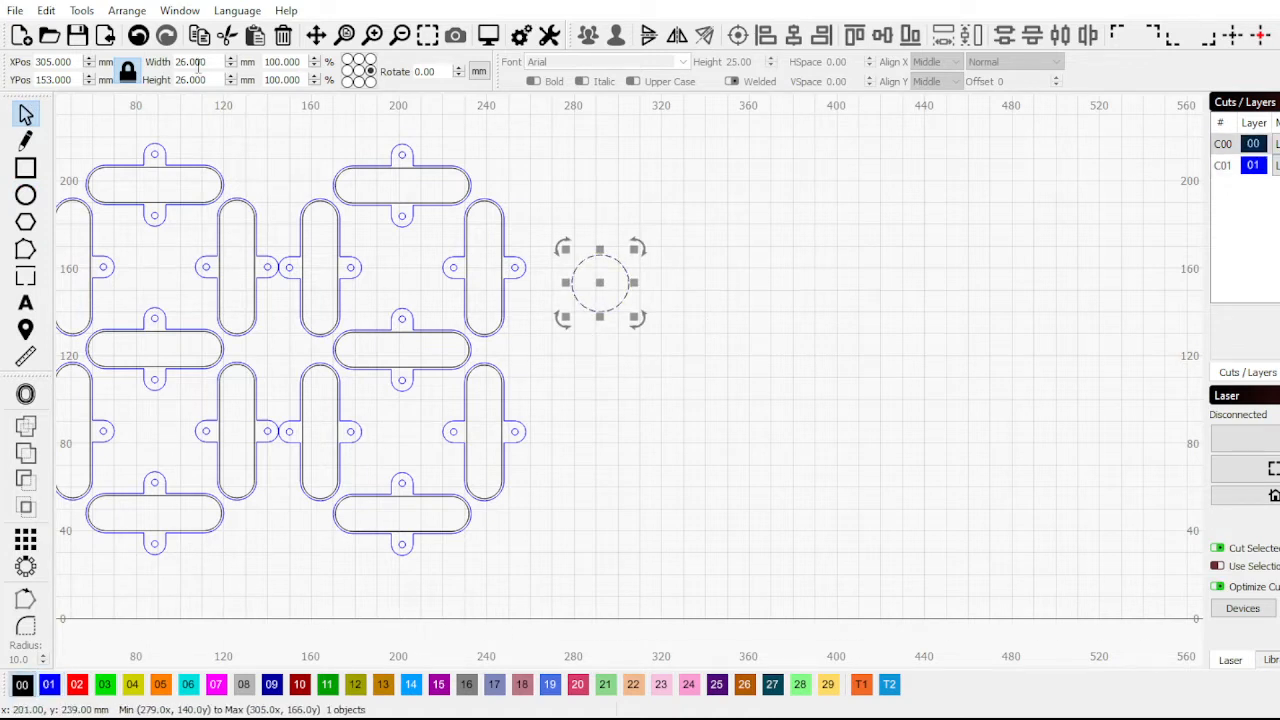
drag(207, 62, 166, 65)
text(16)
key(Return)
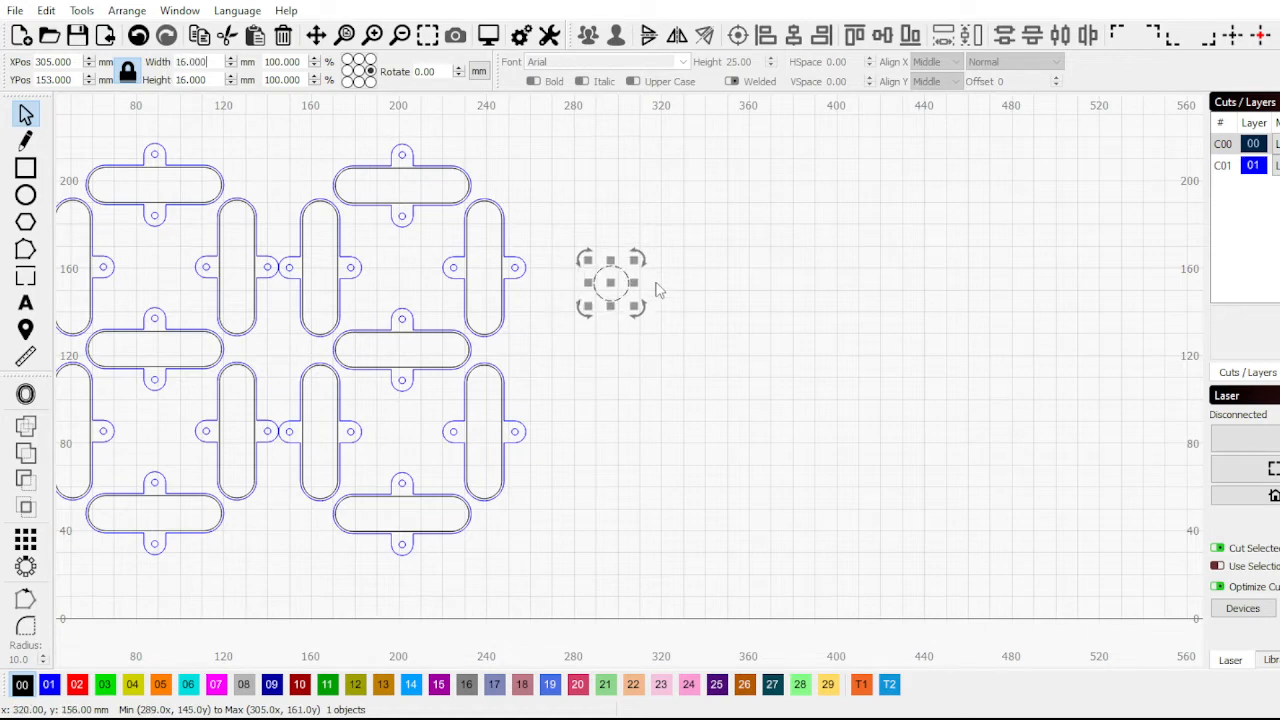
Centre the 16 mm circle on the outer tab hole of the second digit's upper right segment
scroll(657, 290, up, 3)
drag(575, 279, 398, 249)
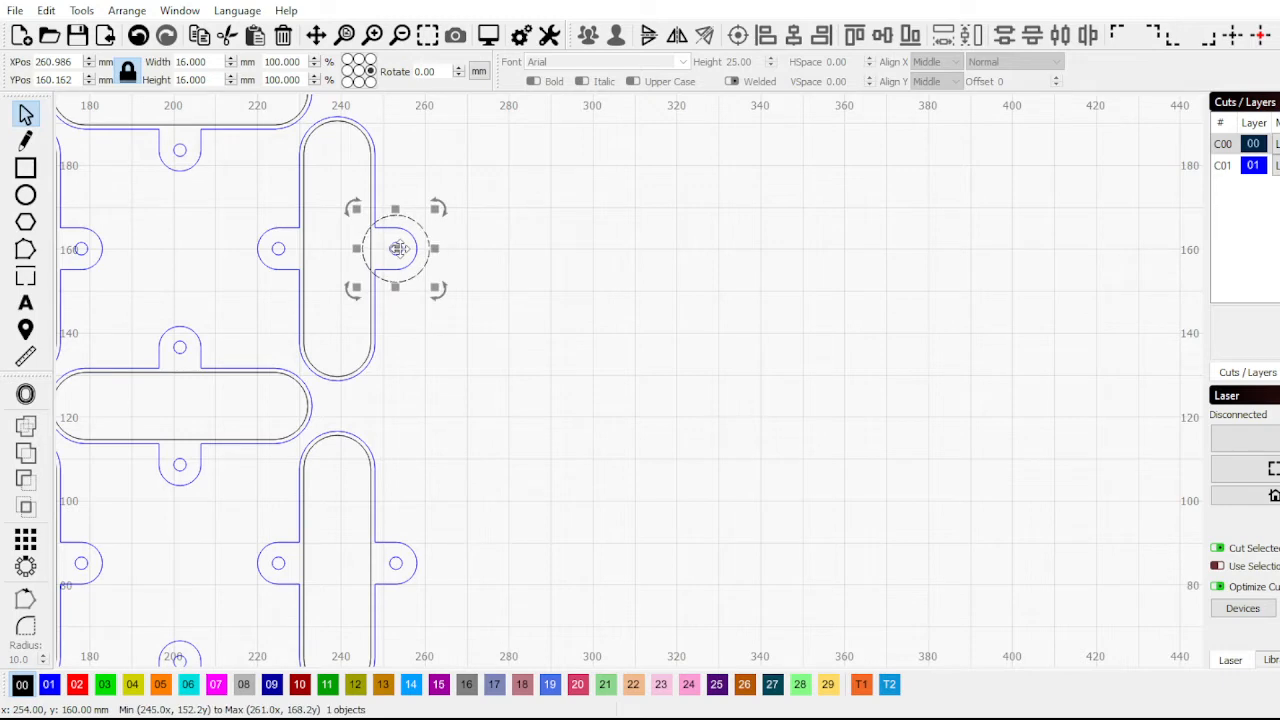
scroll(398, 249, down, 3)
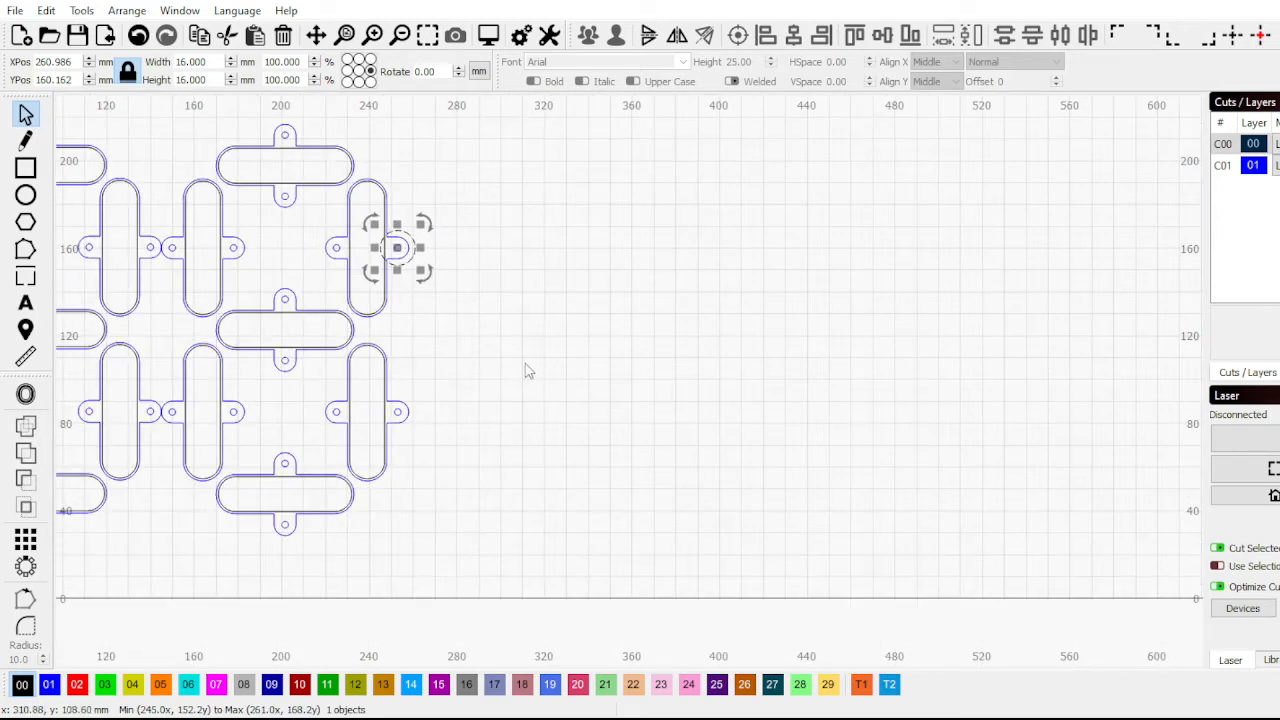
key(ctrl+v)
drag(630, 506, 503, 403)
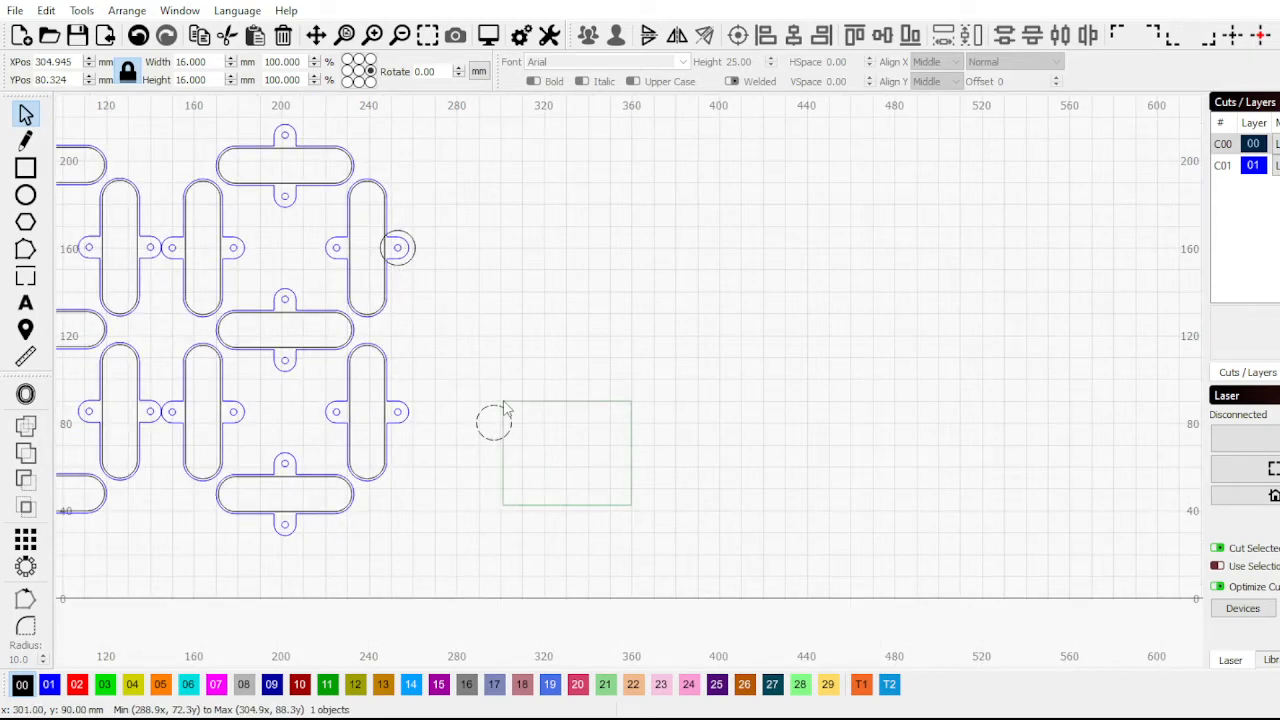
key(Delete)
Draw a concentric circle about 24 mm across around the 16 mm circle and assign it to layer 01
scroll(368, 279, up, 3)
scroll(400, 268, up, 3)
scroll(464, 334, down, 1)
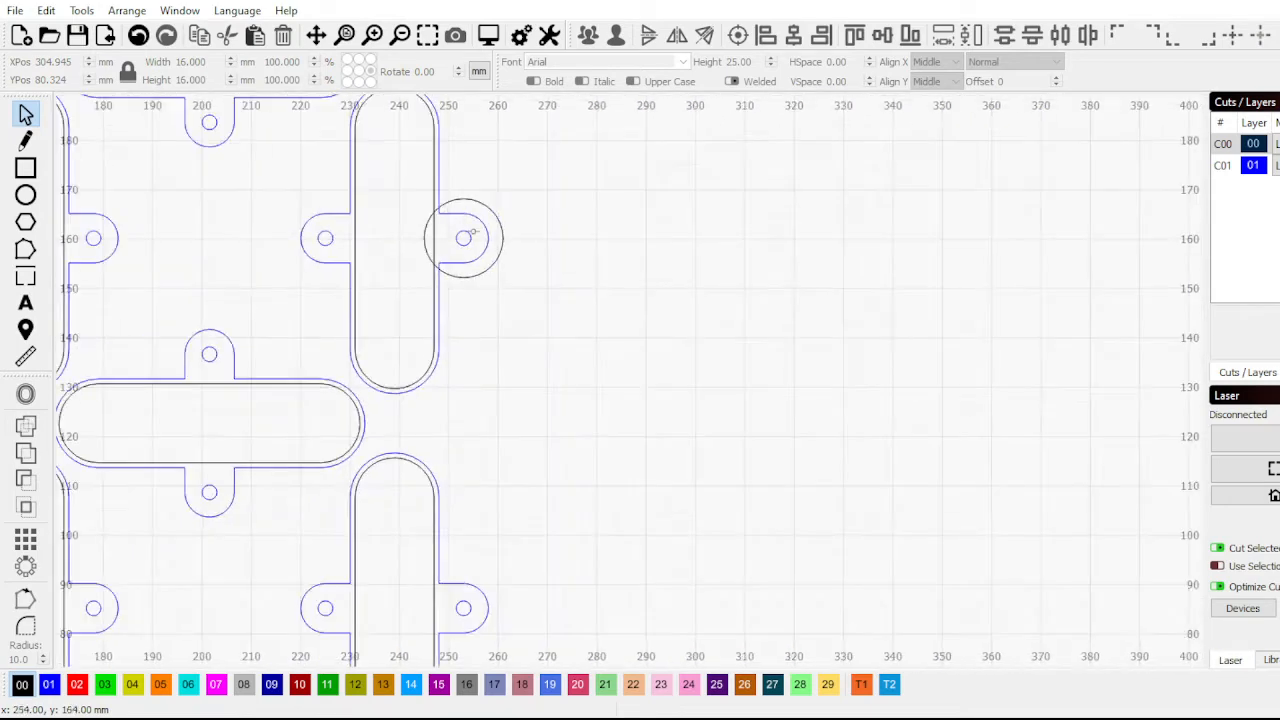
scroll(490, 165, up, 1)
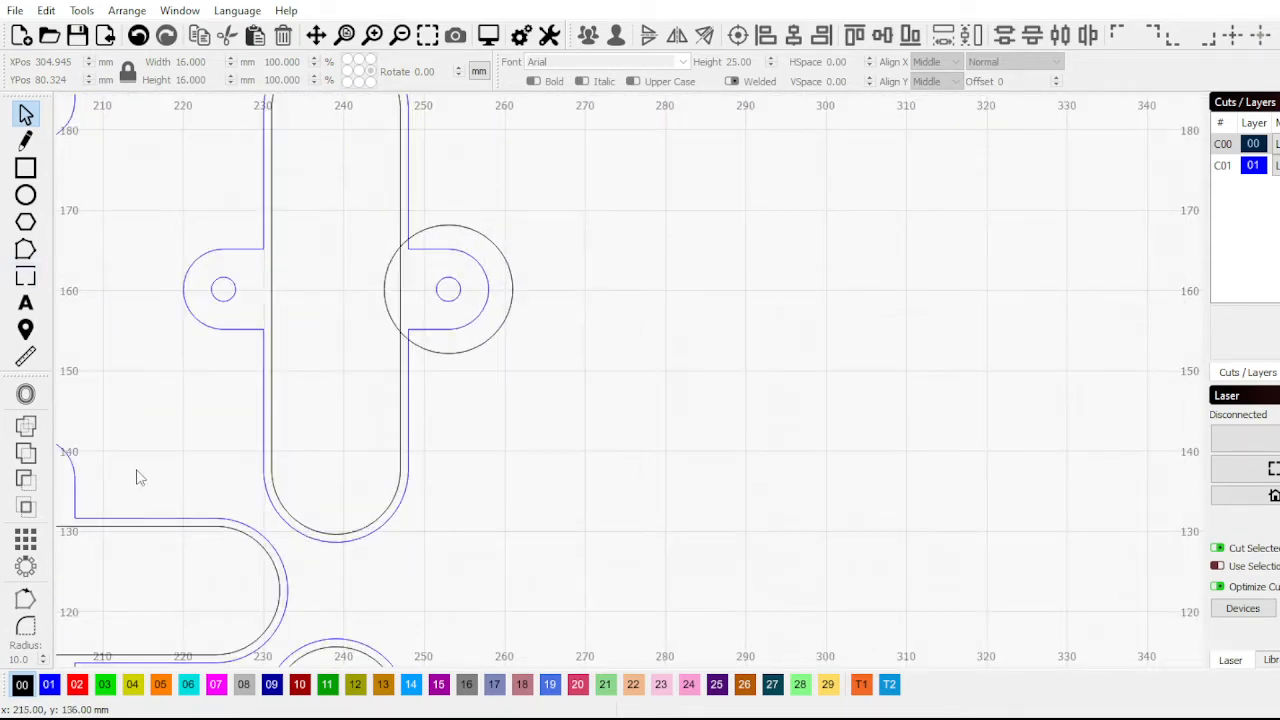
click(26, 195)
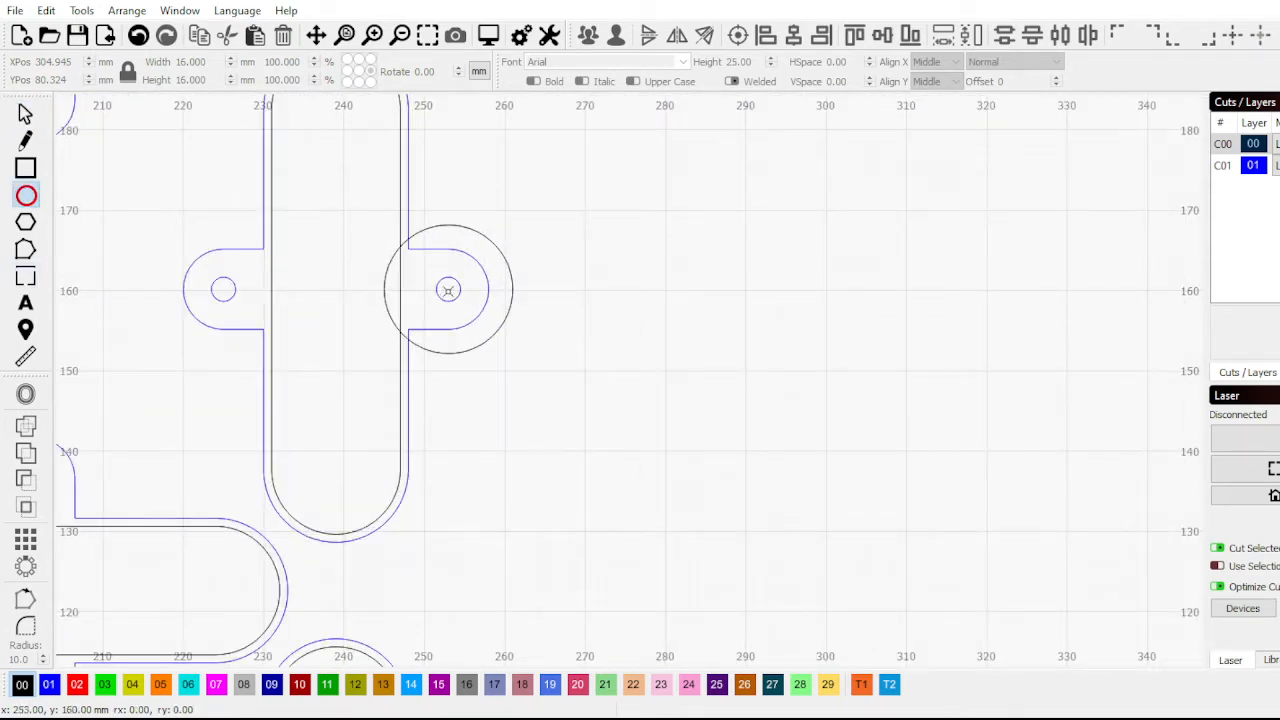
drag(448, 289, 541, 247)
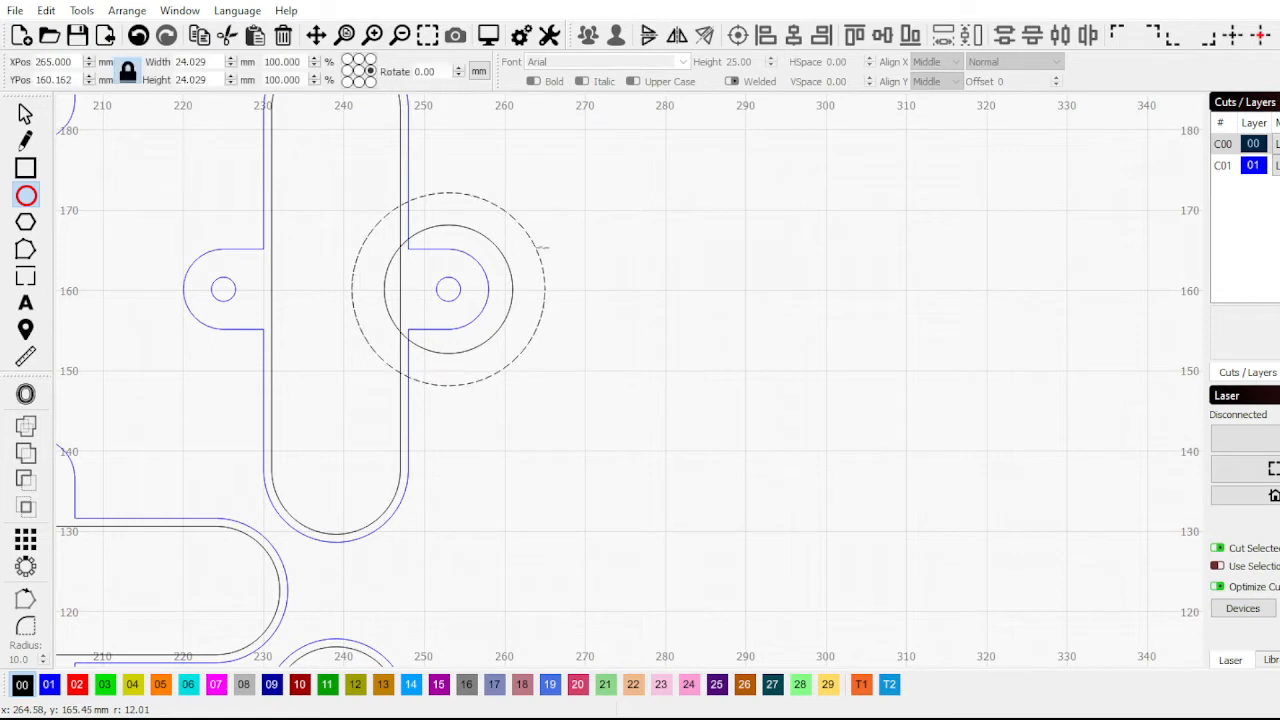
click(47, 684)
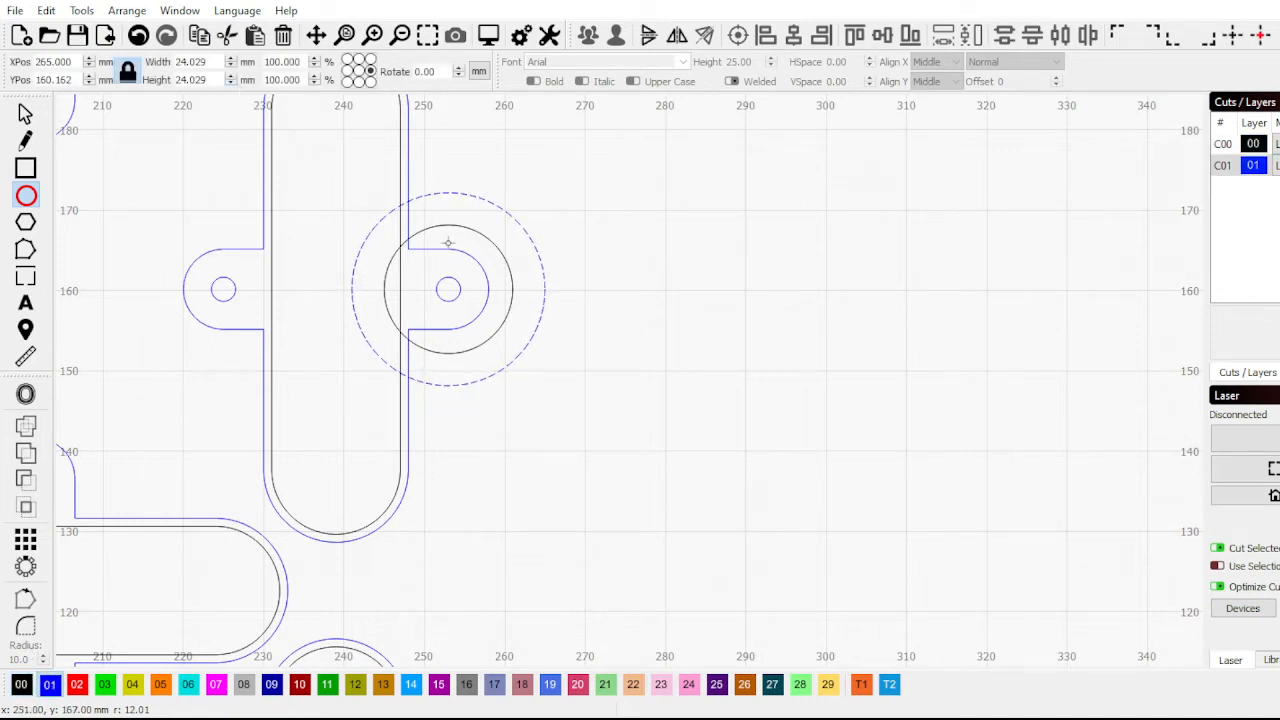
Try to set the outer circle's diameter to 18 mm, and undo the resize
double_click(213, 62)
text(18)
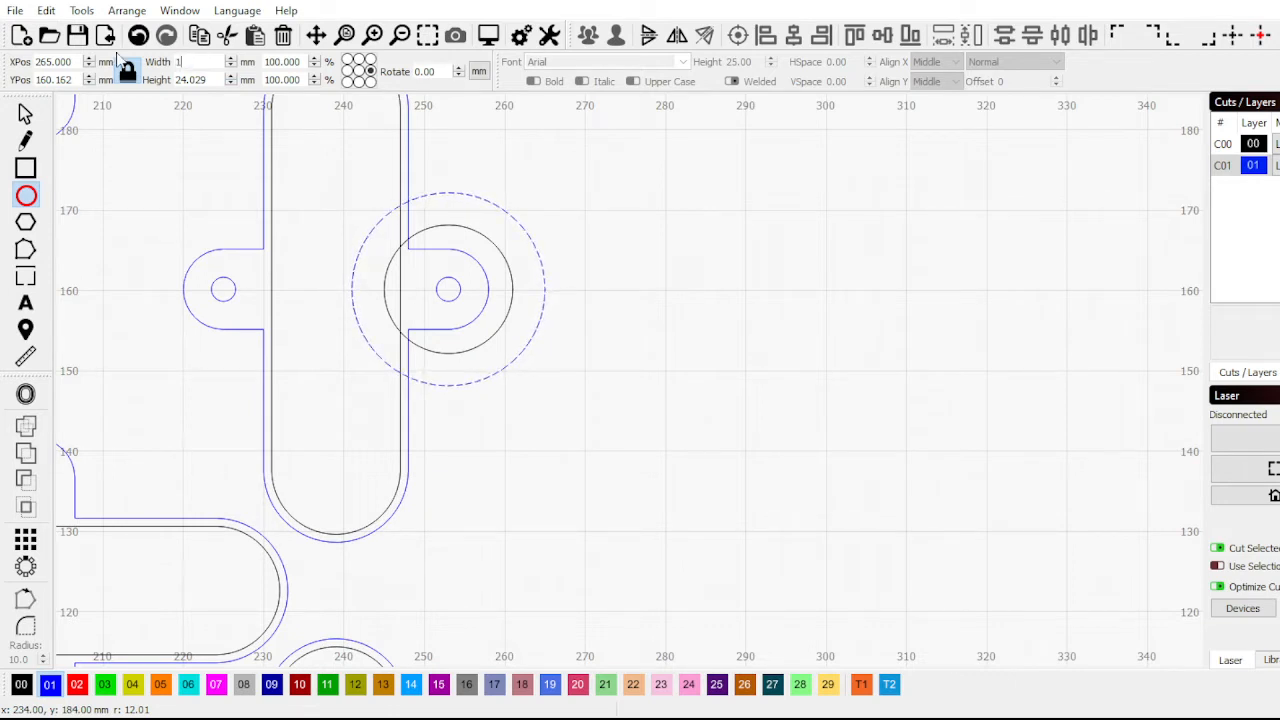
key(Return)
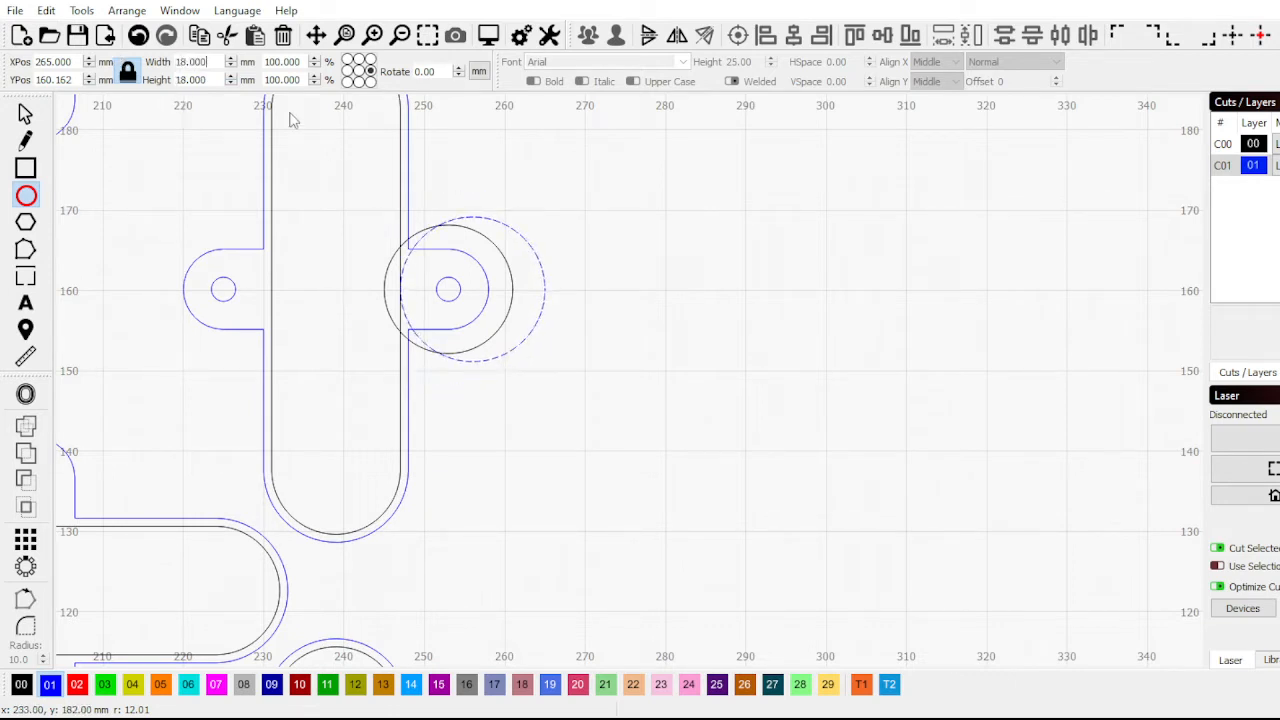
key(ctrl+z)
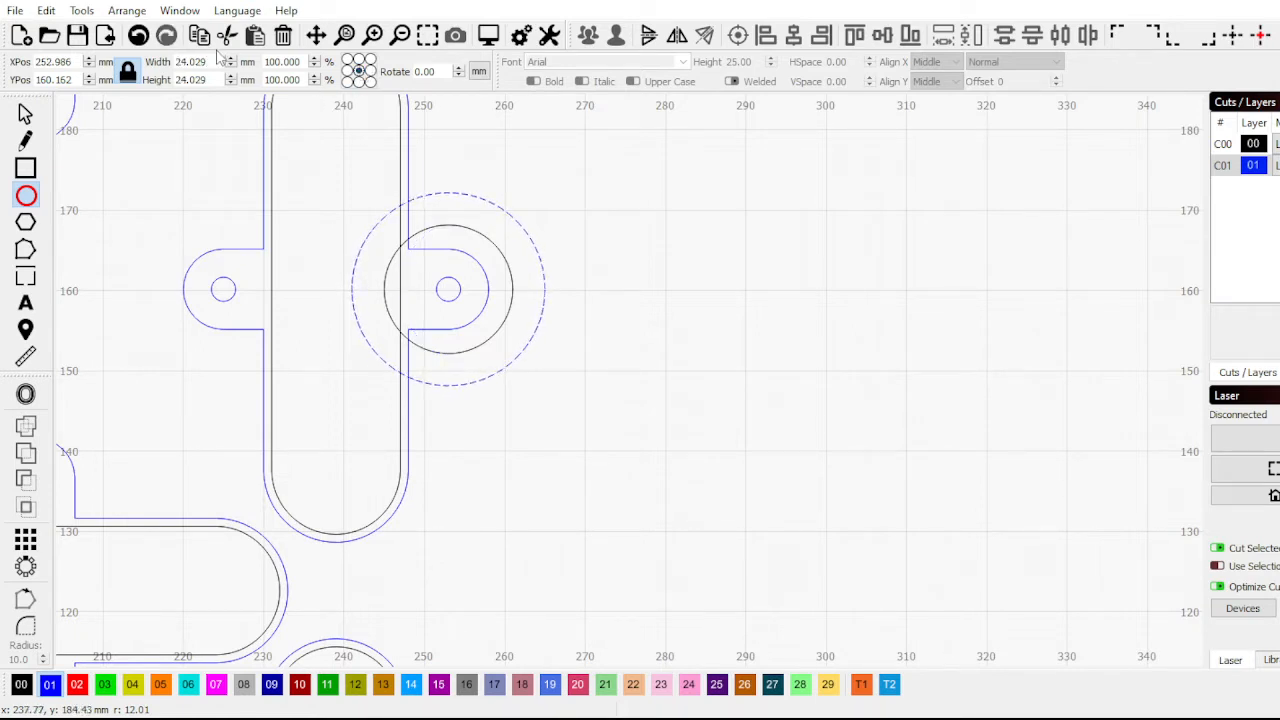
Set the outer circle's diameter to 18 mm
drag(212, 61, 129, 58)
text(18)
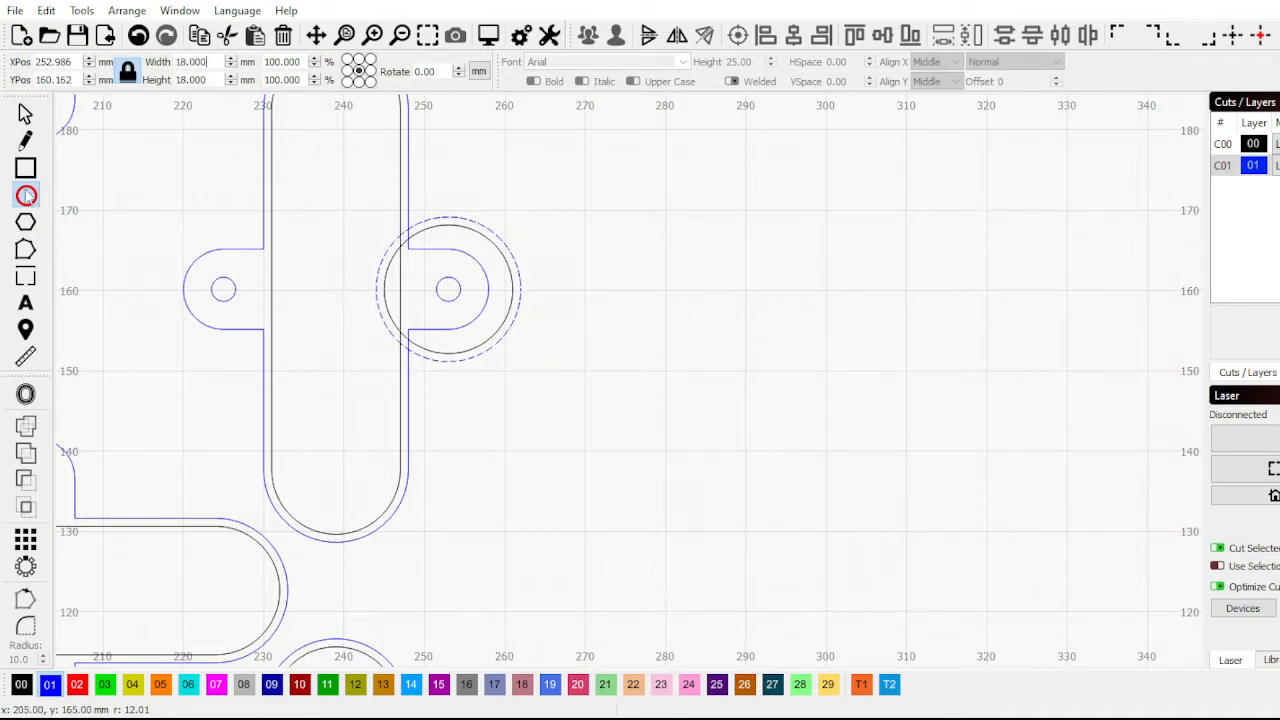
Draw a horizontal line about 44 mm long across the two concentric circles on layer 01
click(25, 140)
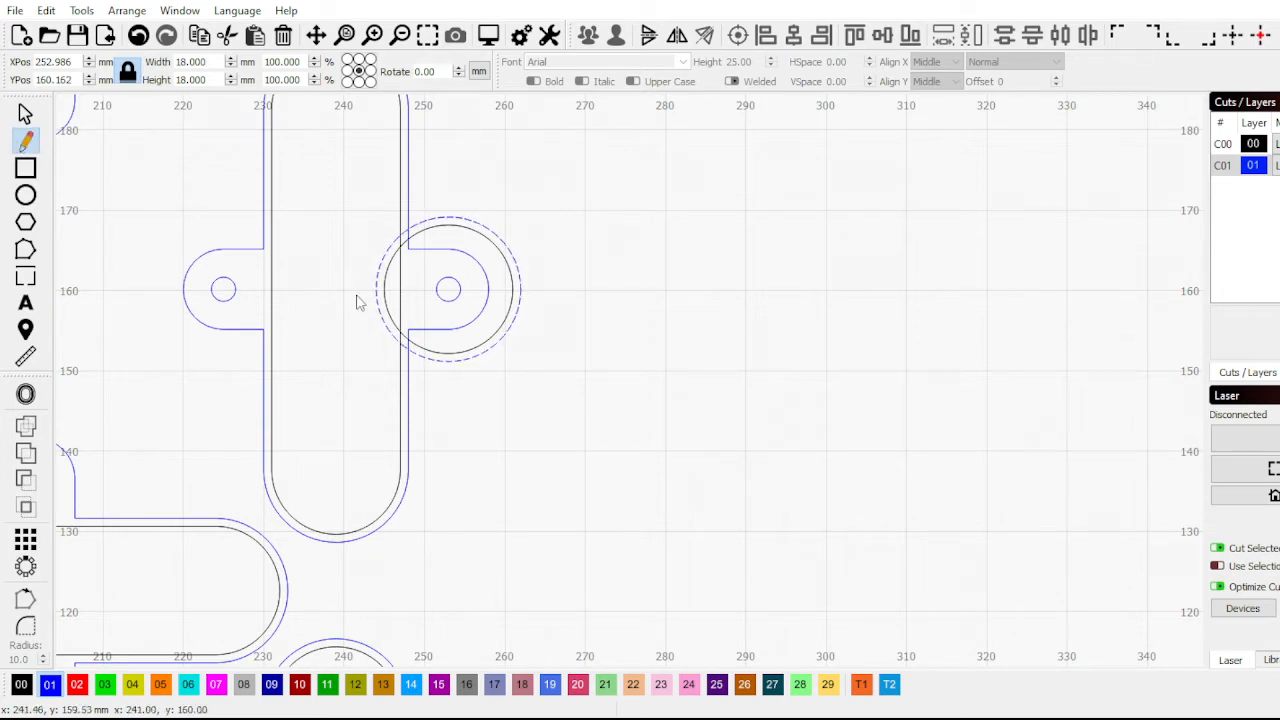
click(665, 290)
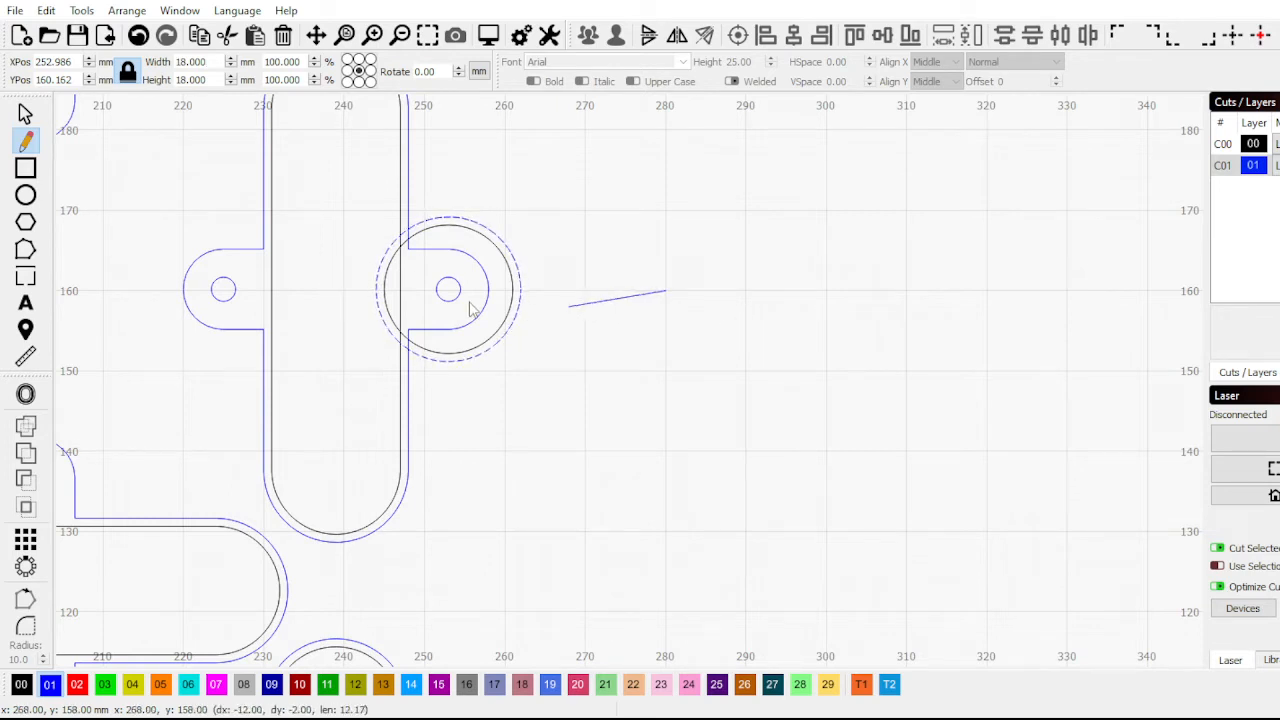
click(313, 290)
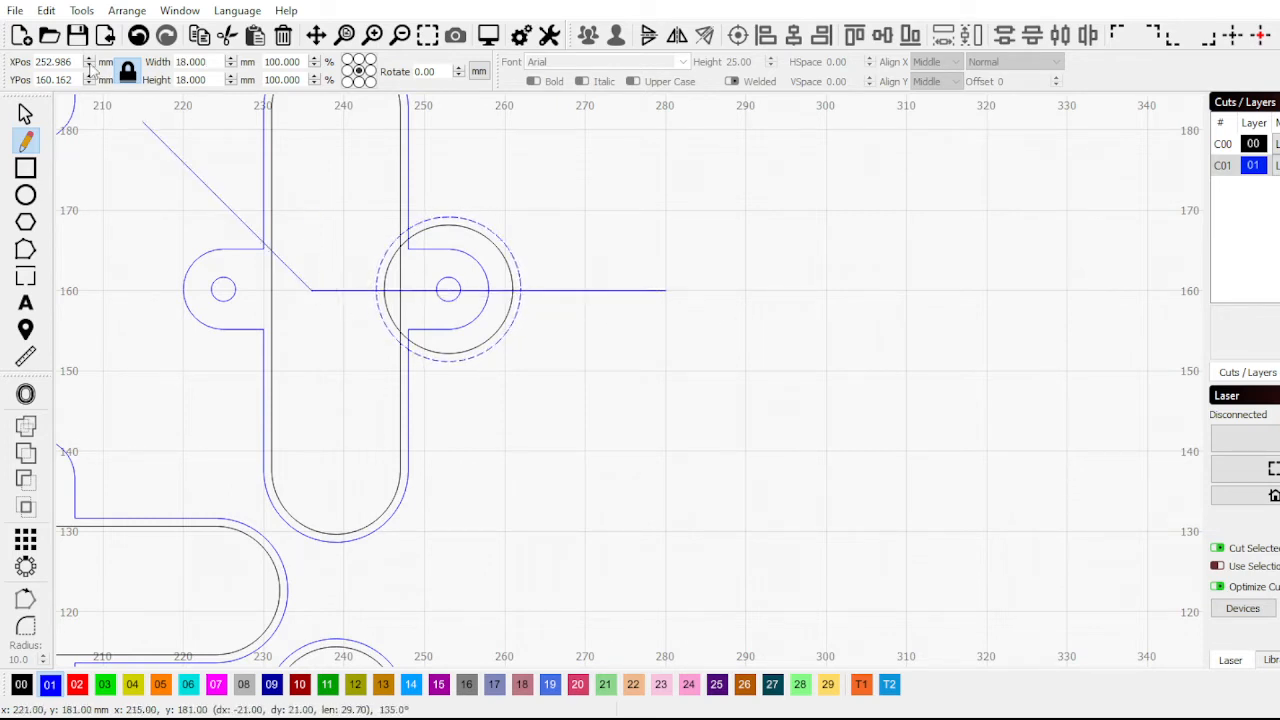
key(Escape)
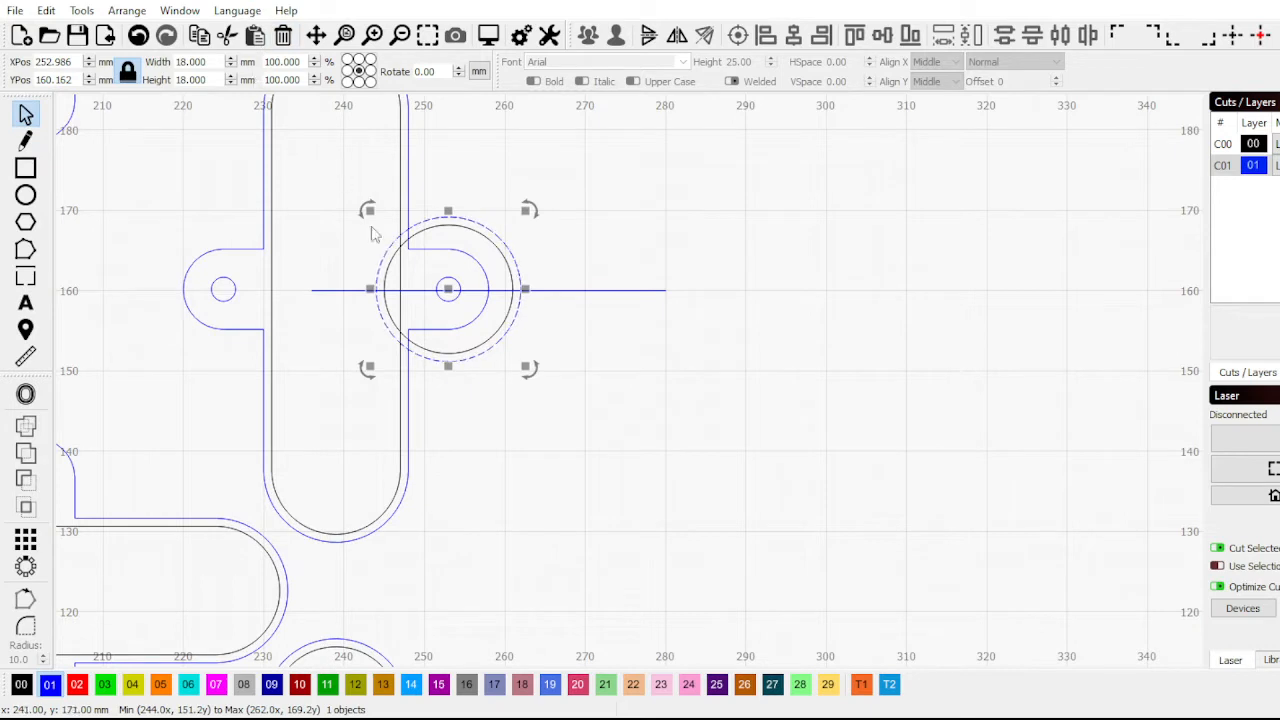
Set the horizontal line's length to 26 mm and snap its midpoint to the centre of the concentric circles
click(343, 290)
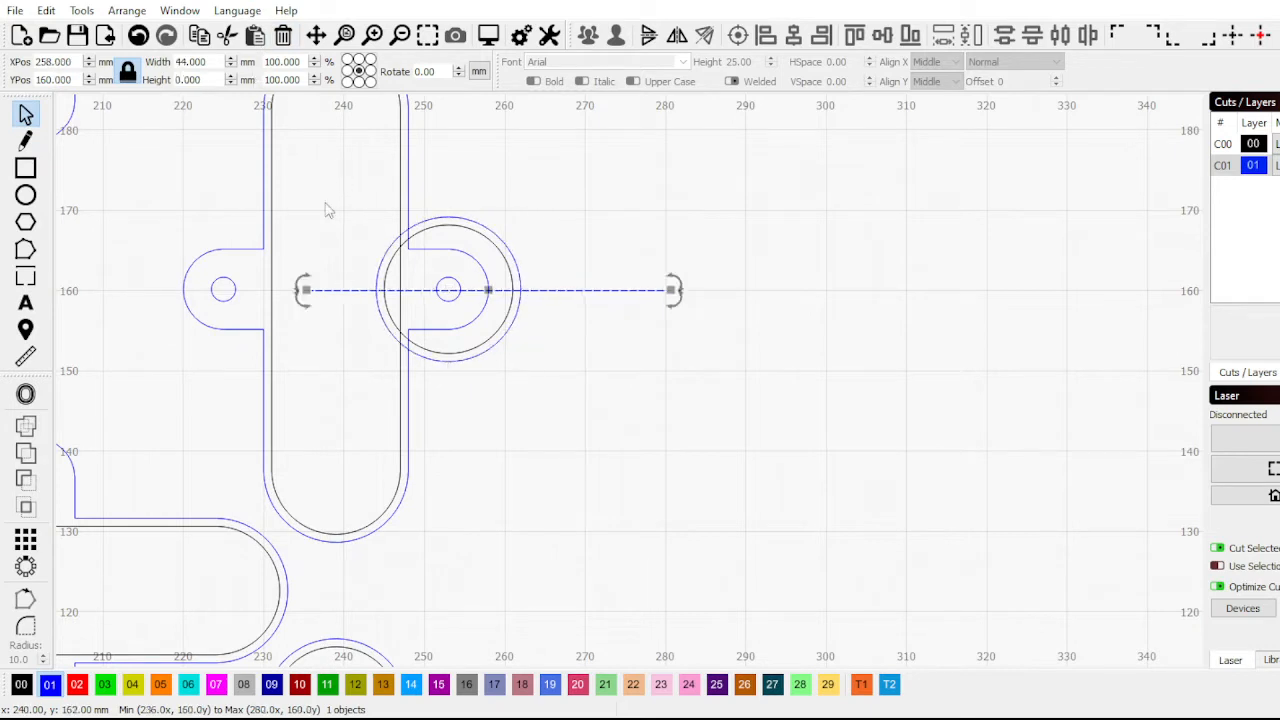
double_click(210, 61)
text(26)
key(Return)
scroll(214, 210, up, 2)
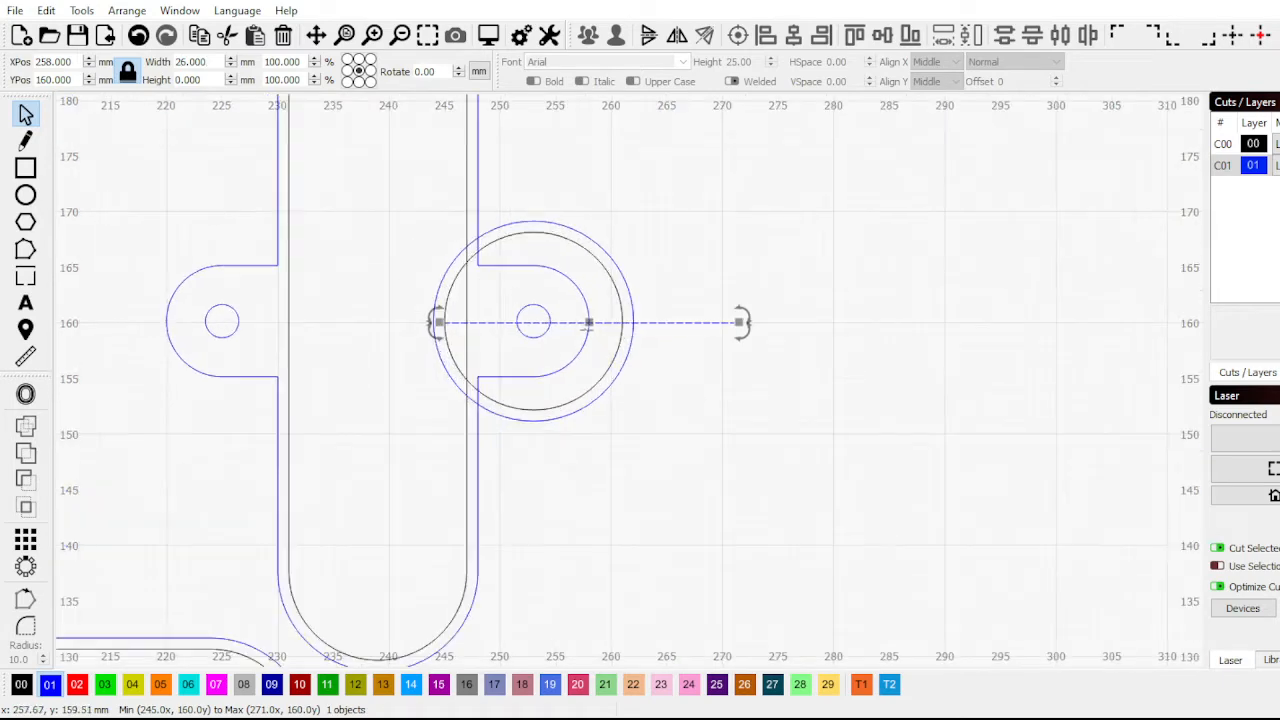
drag(589, 324, 530, 320)
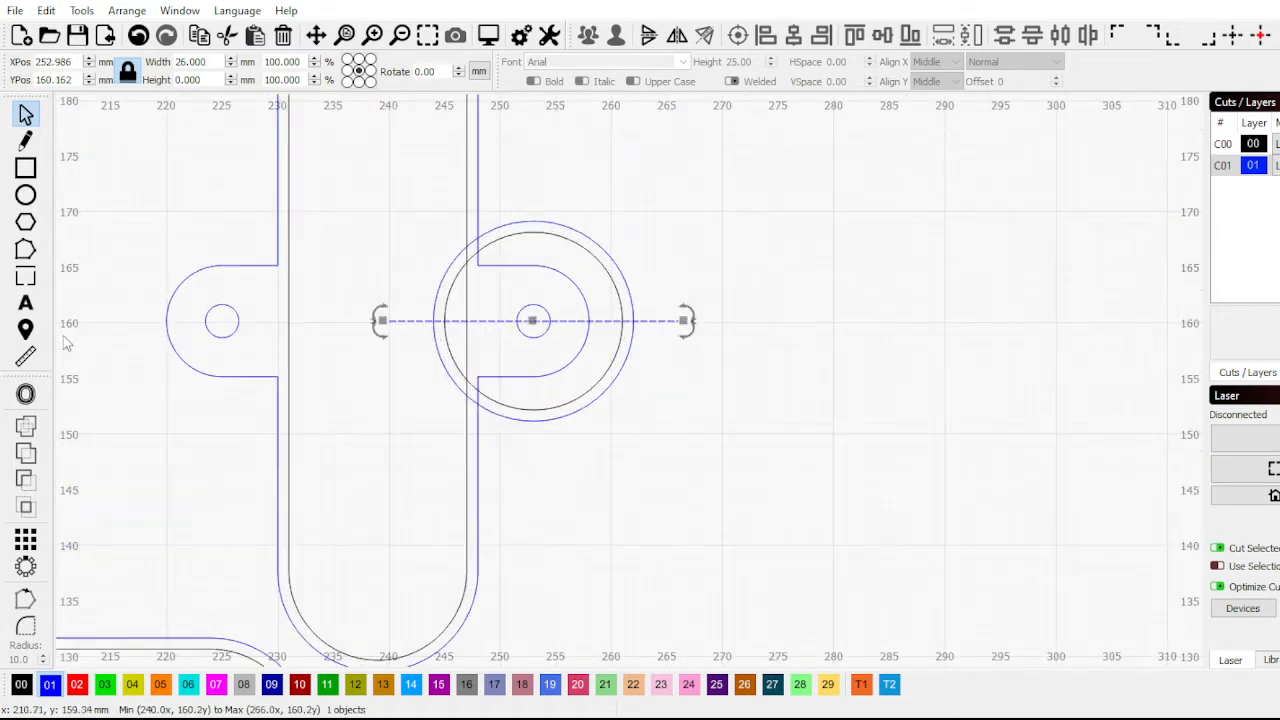
Offset the 26 mm line outward by 5 mm with round corners, keeping the original line
click(26, 394)
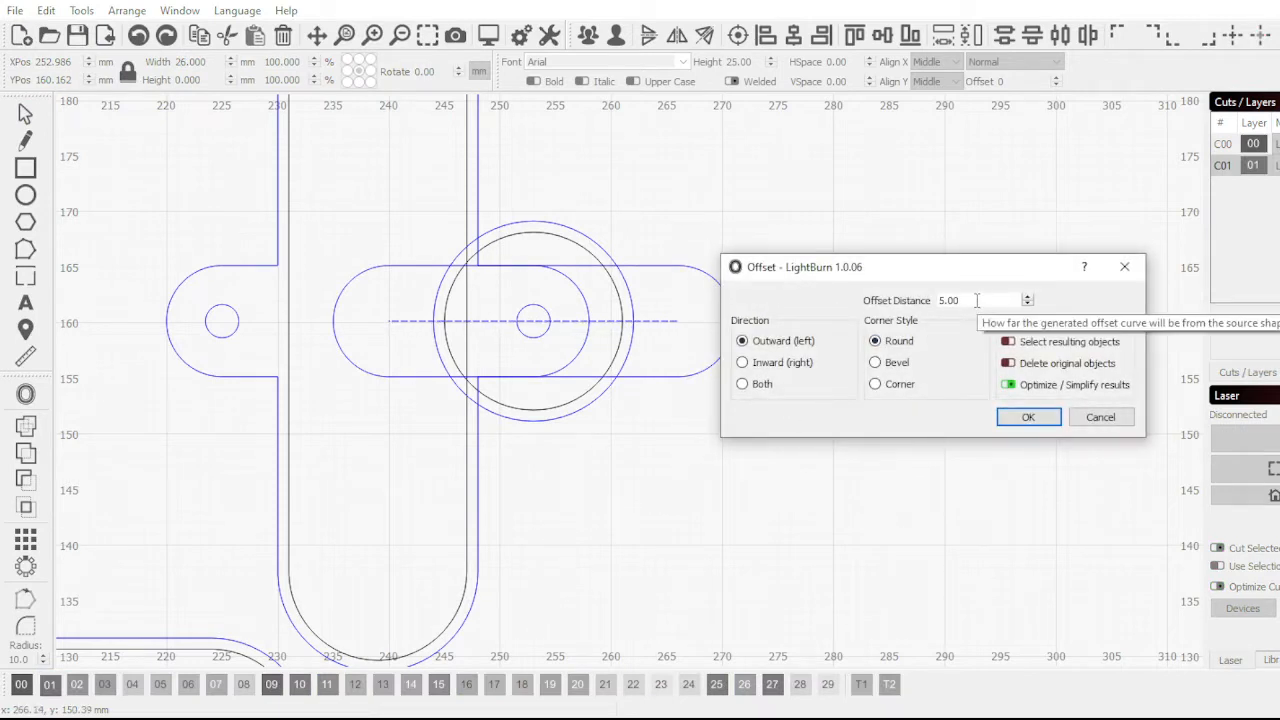
click(1034, 422)
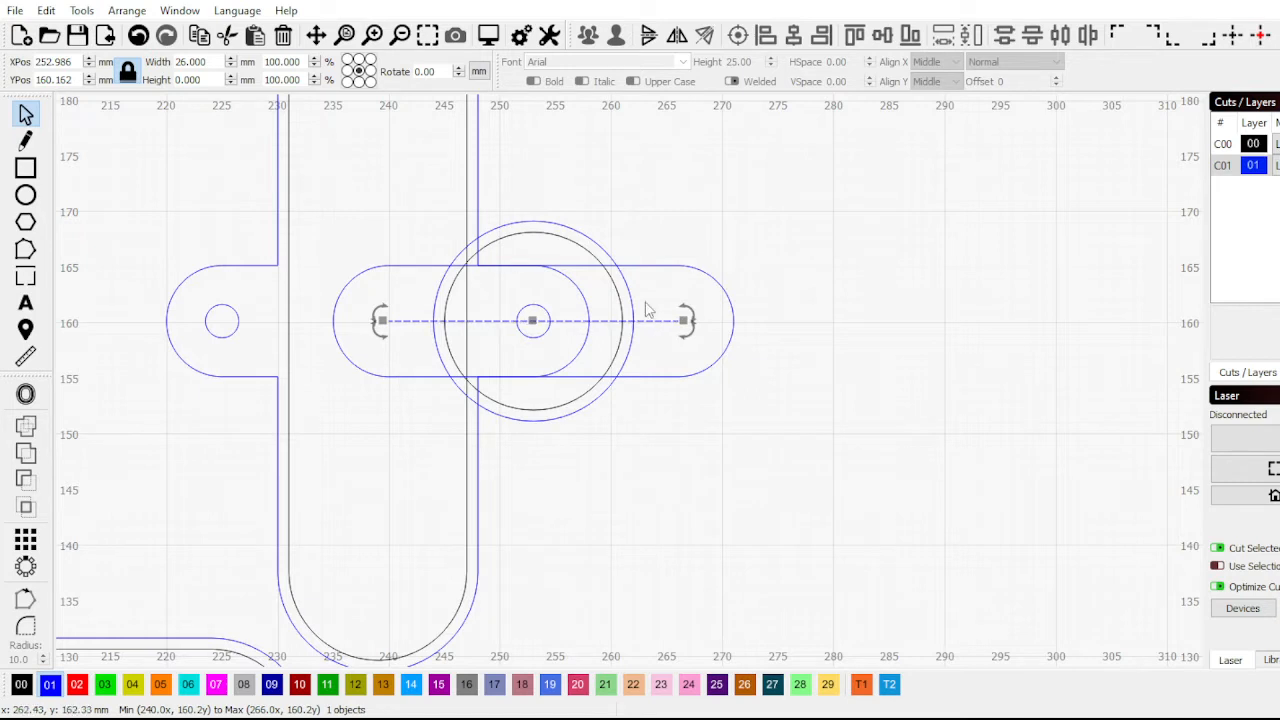
Try to delete the 26 mm centre line, and undo the deletion
click(718, 434)
click(661, 320)
key(Delete)
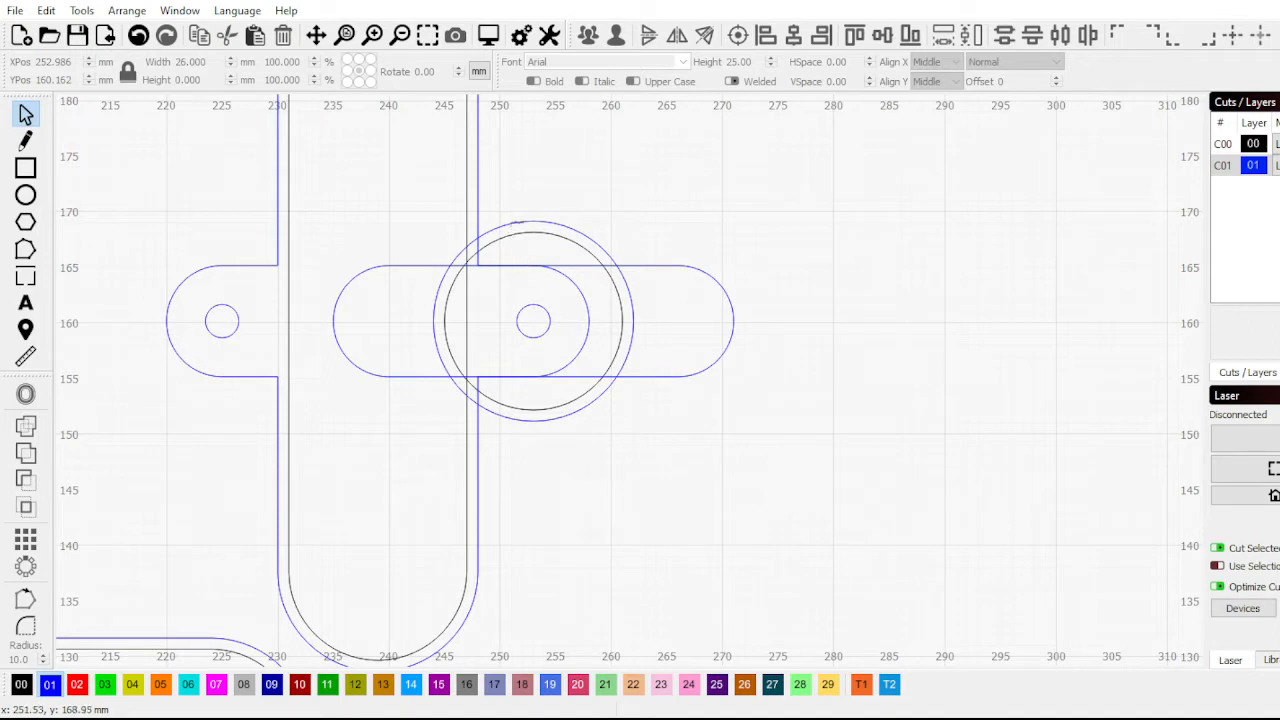
click(515, 222)
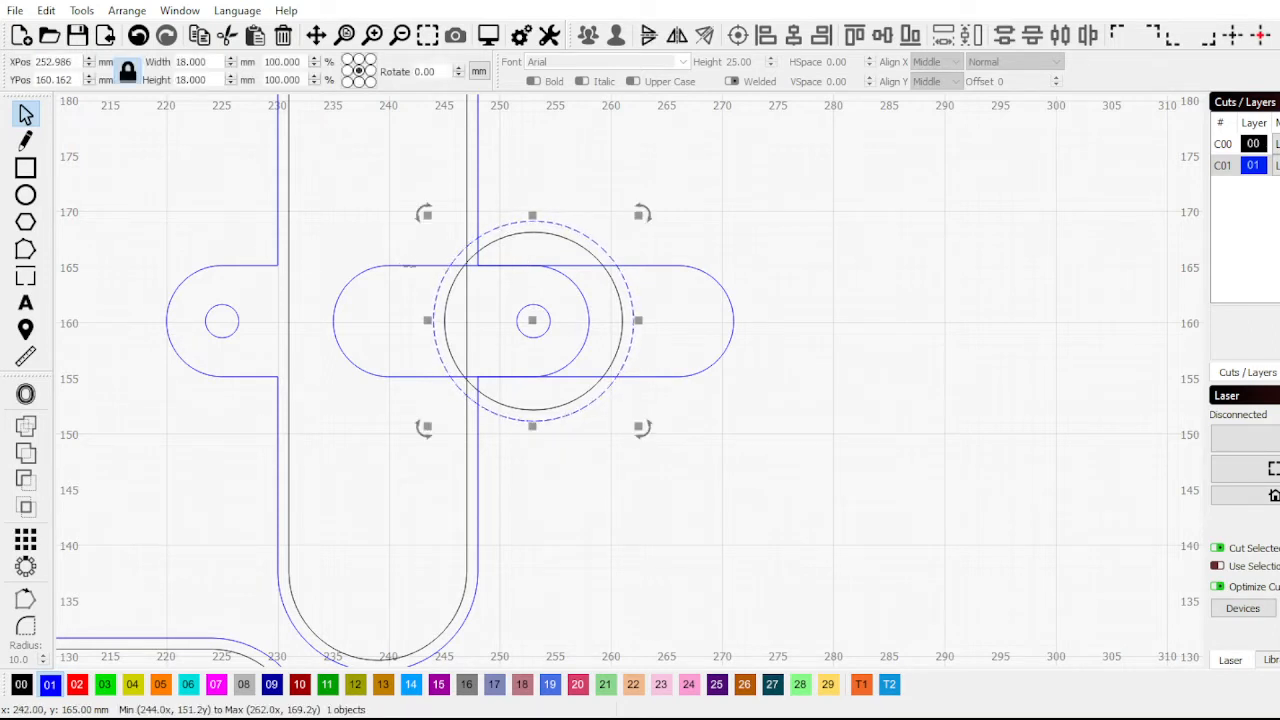
click(320, 183)
key(ctrl+z)
click(320, 183)
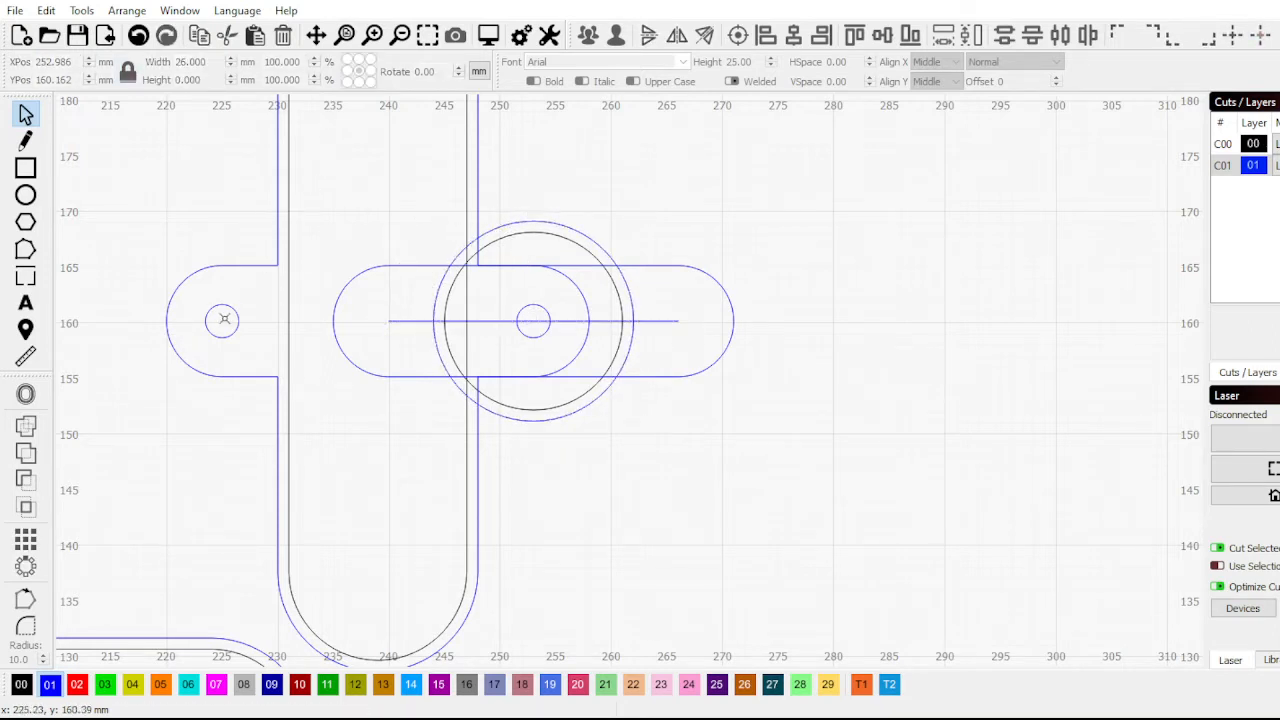
Copy the segment's inner 3 mm tab hole and paste it near each end of the 26 mm line
click(232, 320)
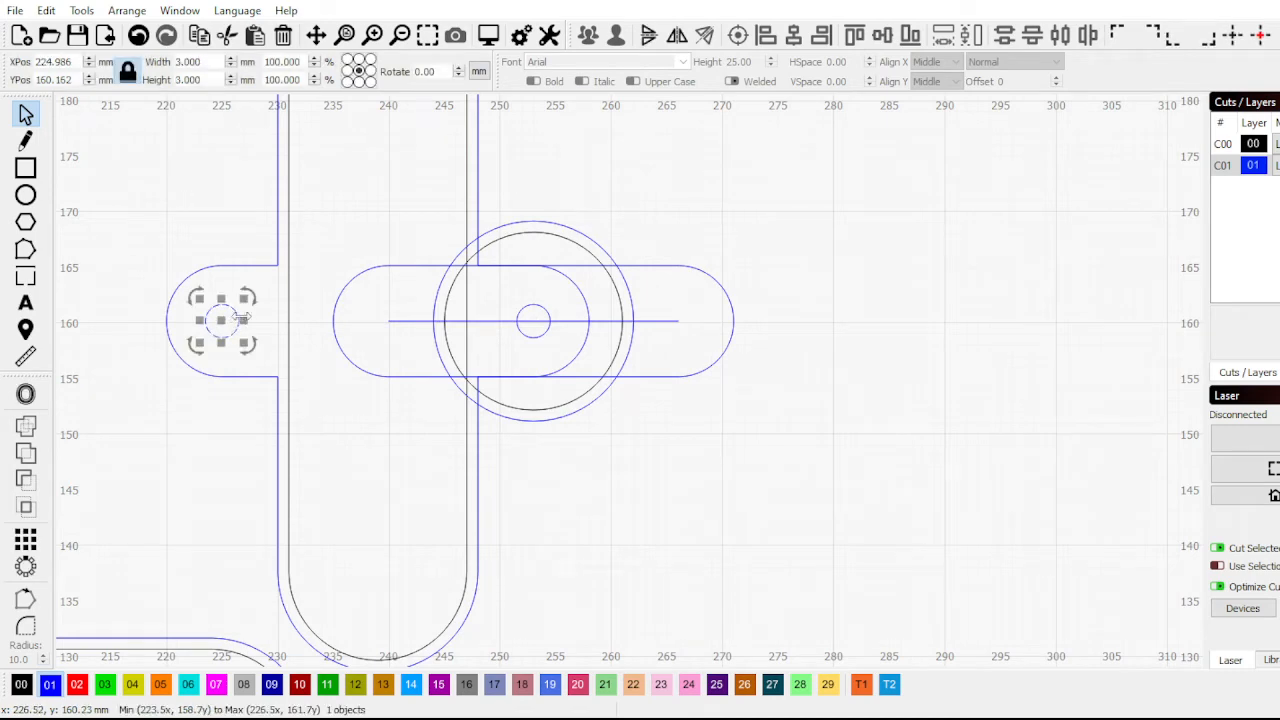
key(ctrl+v)
key(ctrl+v)
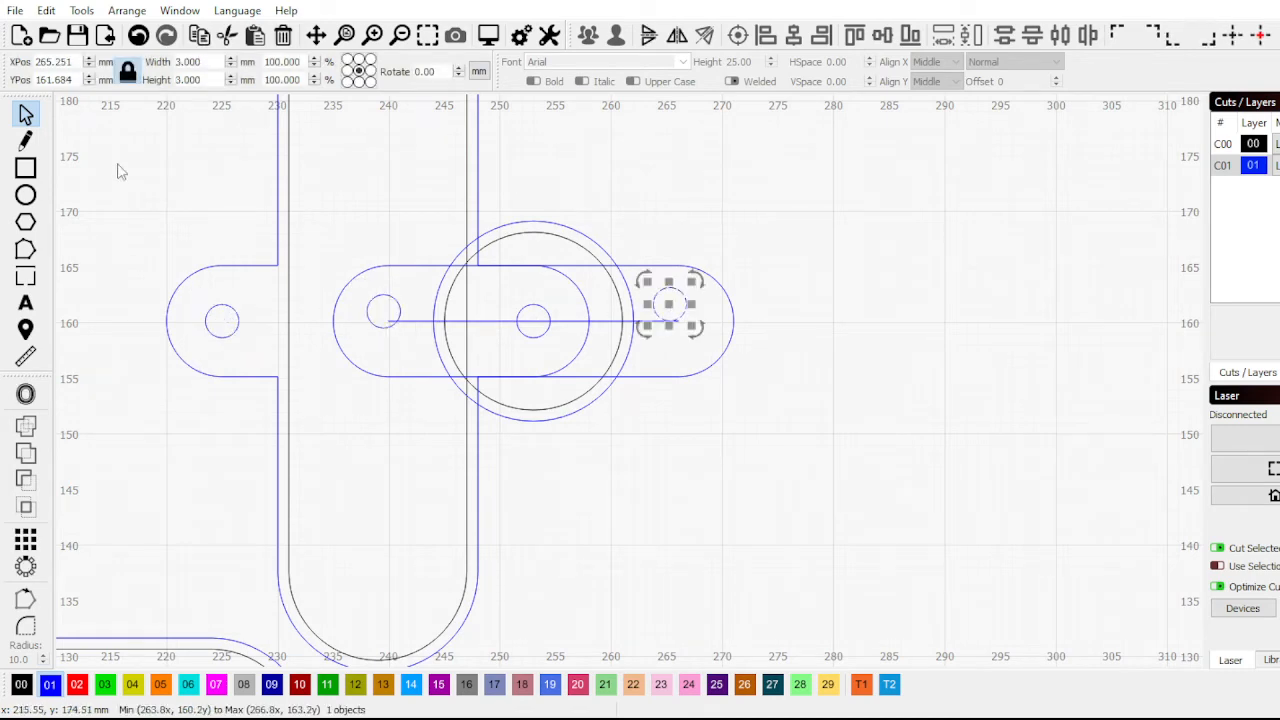
Centre the two copied 3 mm holes on the ends of the 26 mm line
scroll(407, 310, up, 3)
scroll(407, 310, up, 1)
click(409, 304)
drag(378, 312, 385, 331)
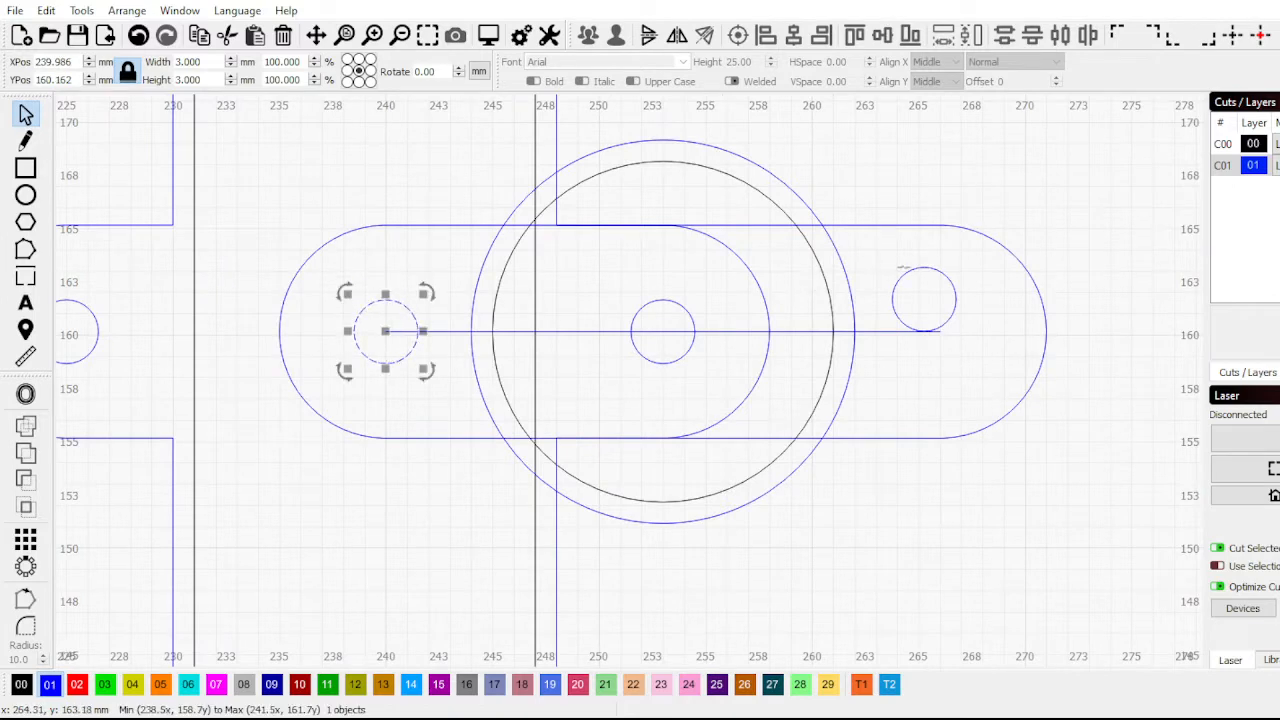
click(903, 270)
click(906, 271)
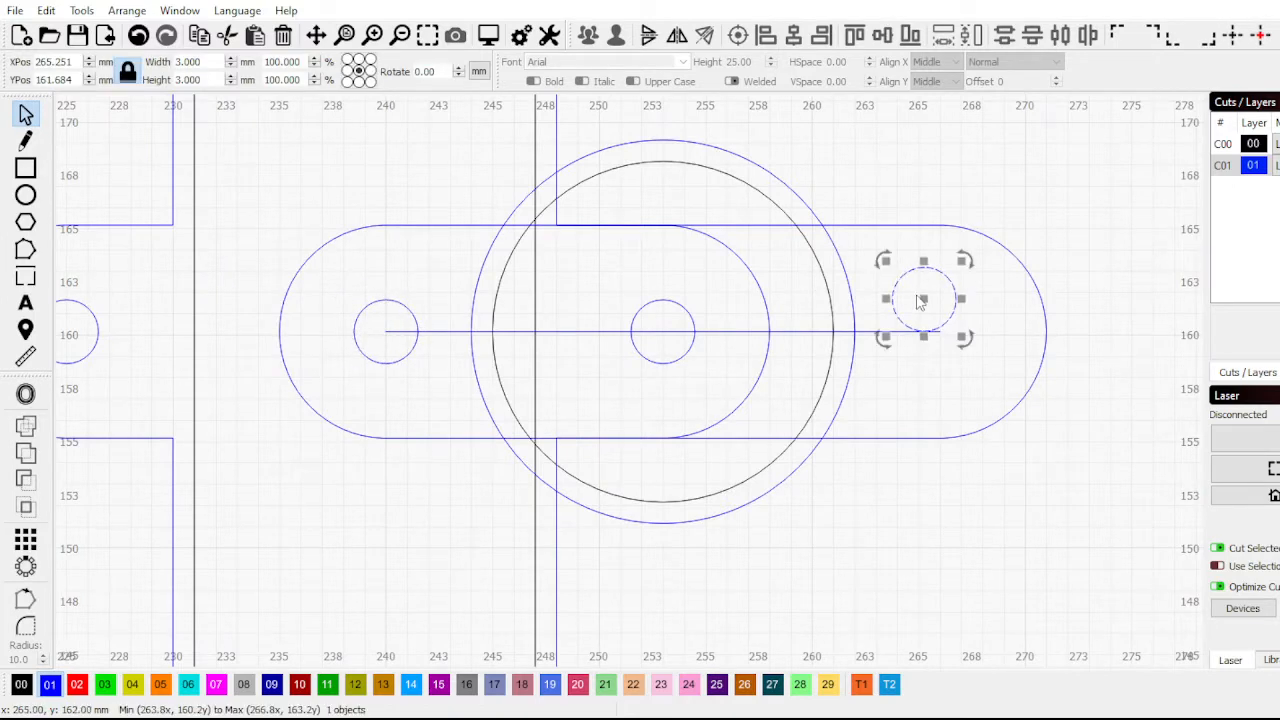
drag(919, 297, 938, 333)
Delete the 26 mm centre line between the two new holes
click(557, 380)
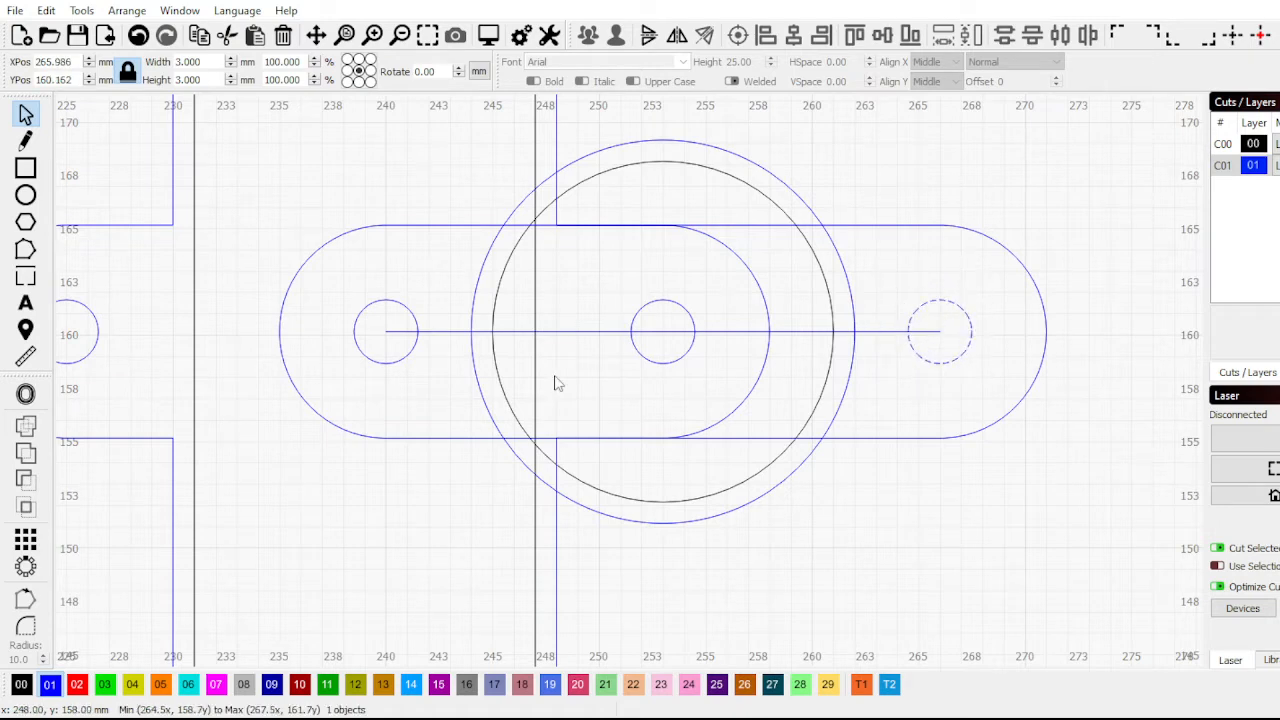
click(562, 320)
click(571, 320)
scroll(653, 323, down, 3)
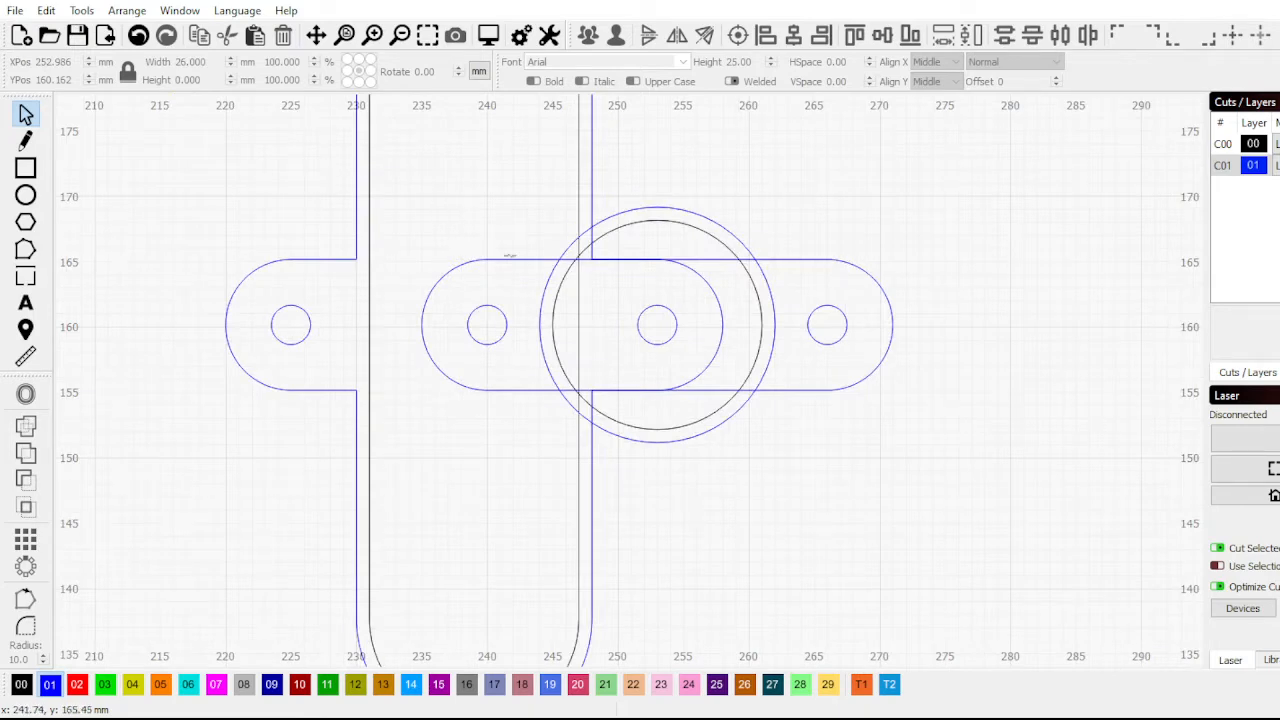
Combine the 36 mm rounded slot outline and the 18 mm circle with Boolean Union
click(510, 257)
drag(420, 229, 518, 350)
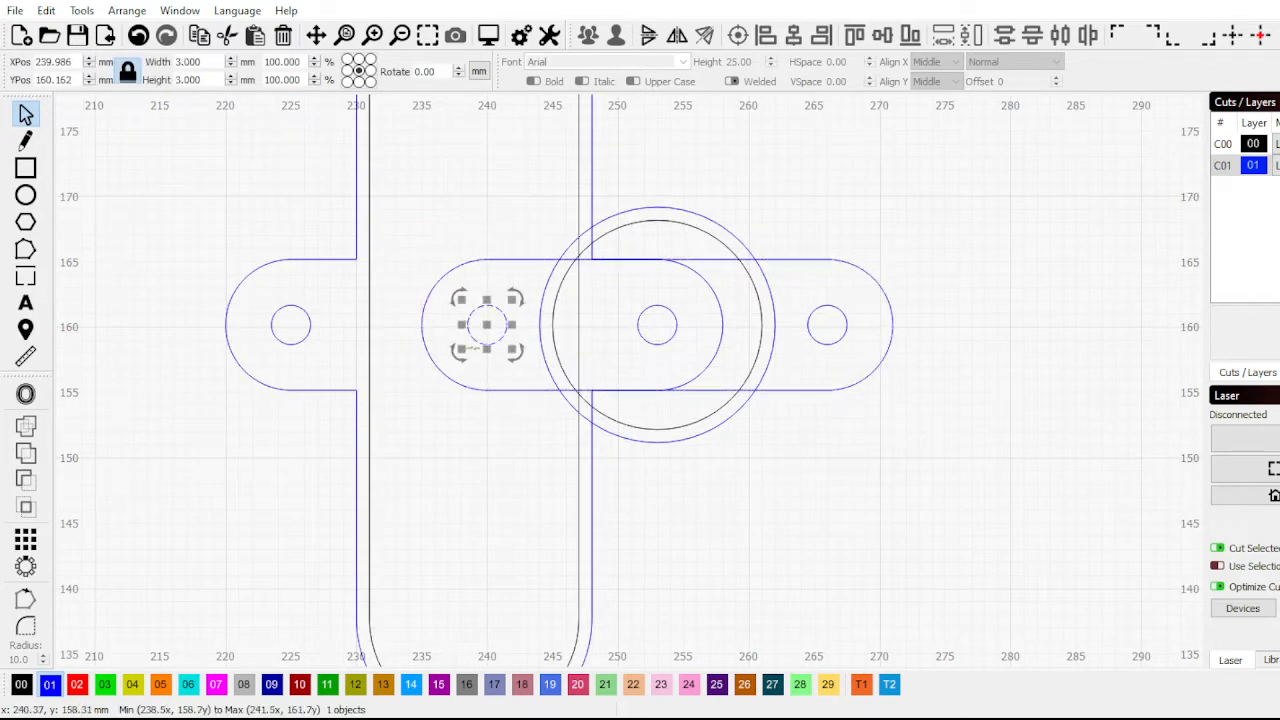
click(776, 243)
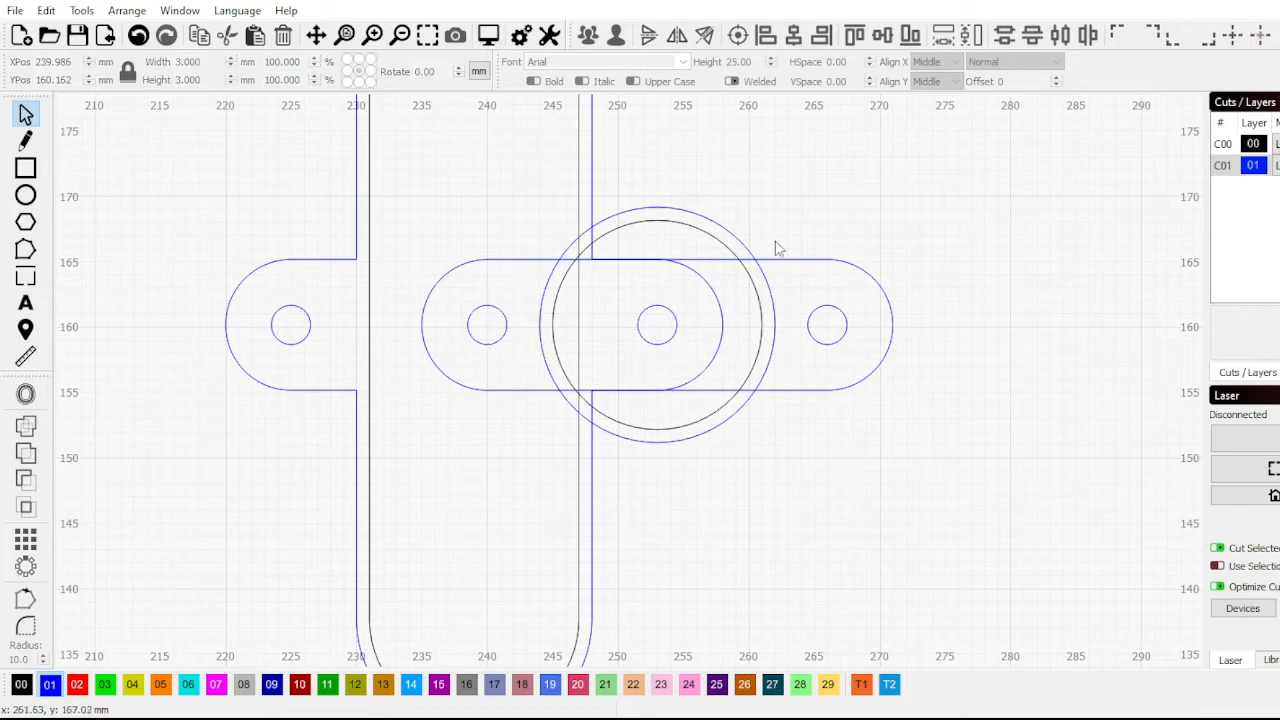
click(781, 259)
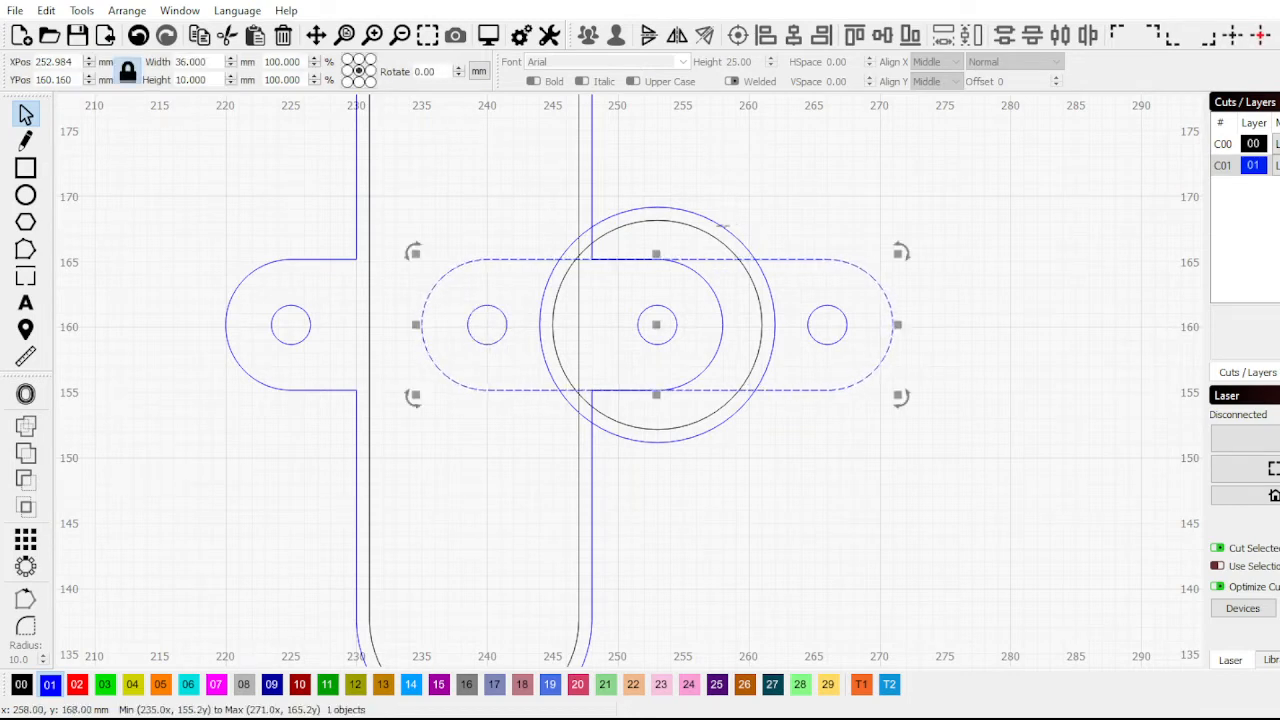
shift+click(720, 224)
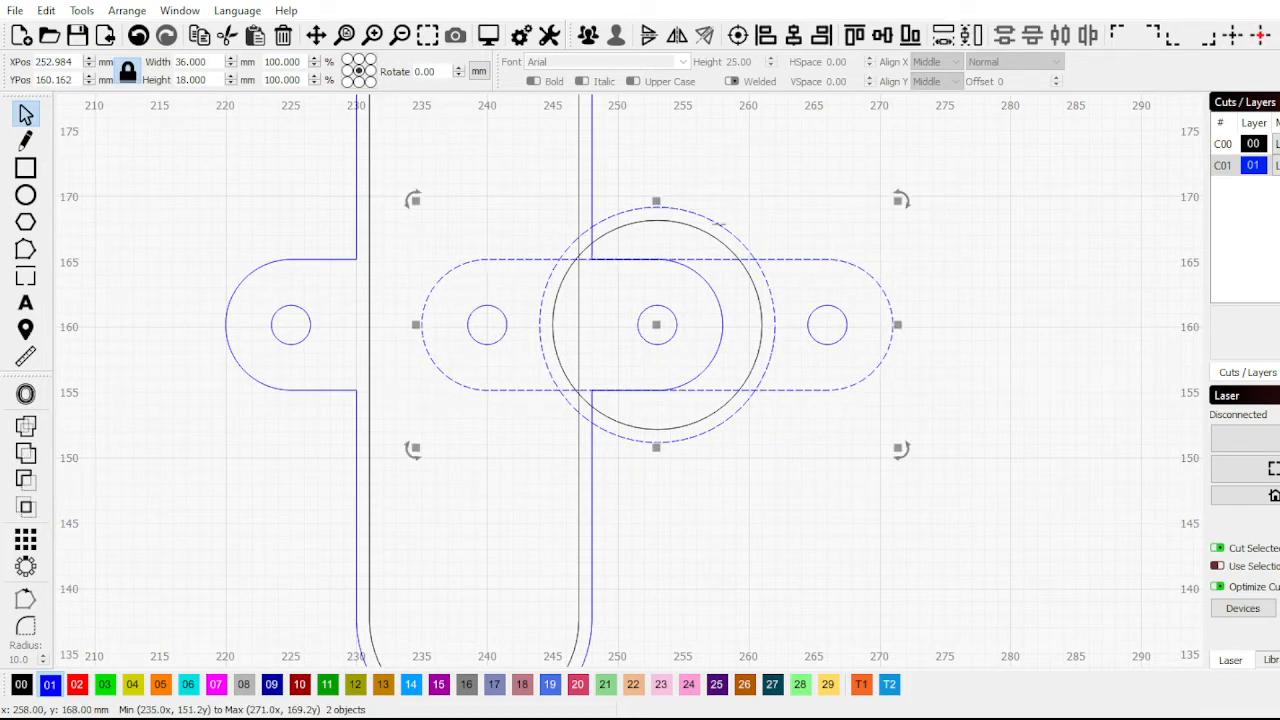
click(27, 427)
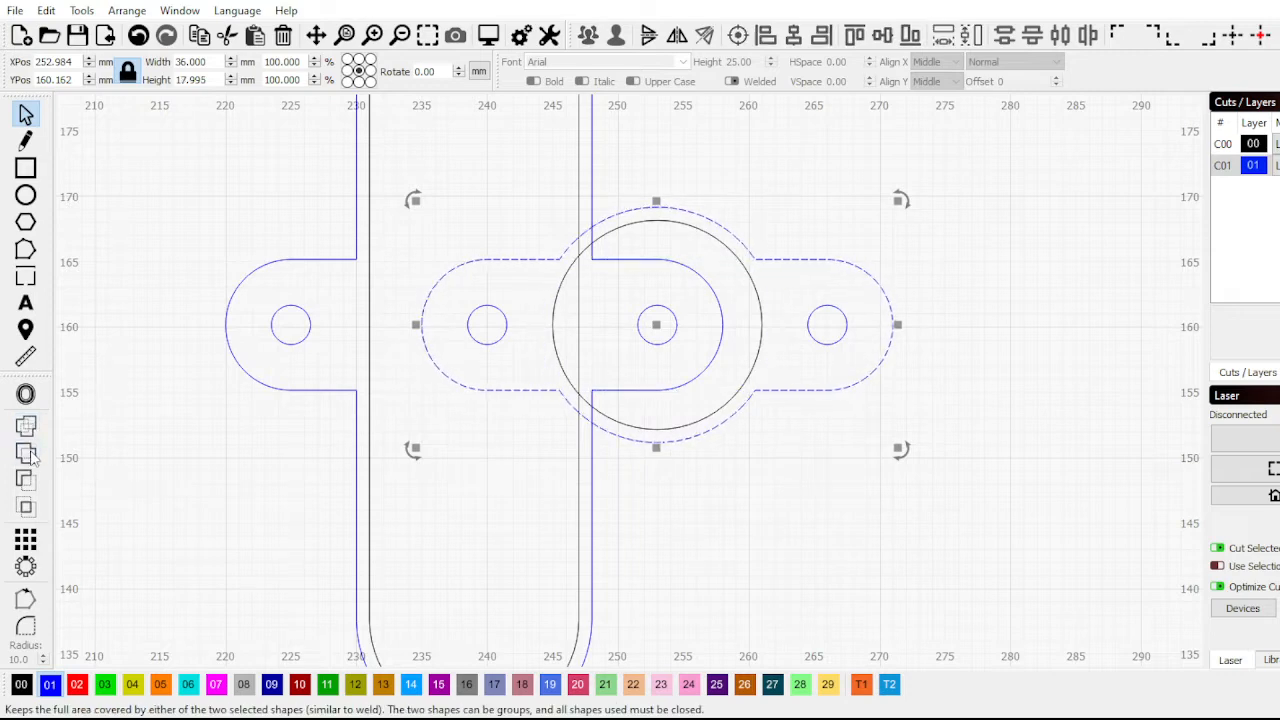
Rotate the combined outline, its two holes and the 16 mm circle by 90 degrees and group them
drag(457, 203, 536, 388)
drag(808, 214, 908, 444)
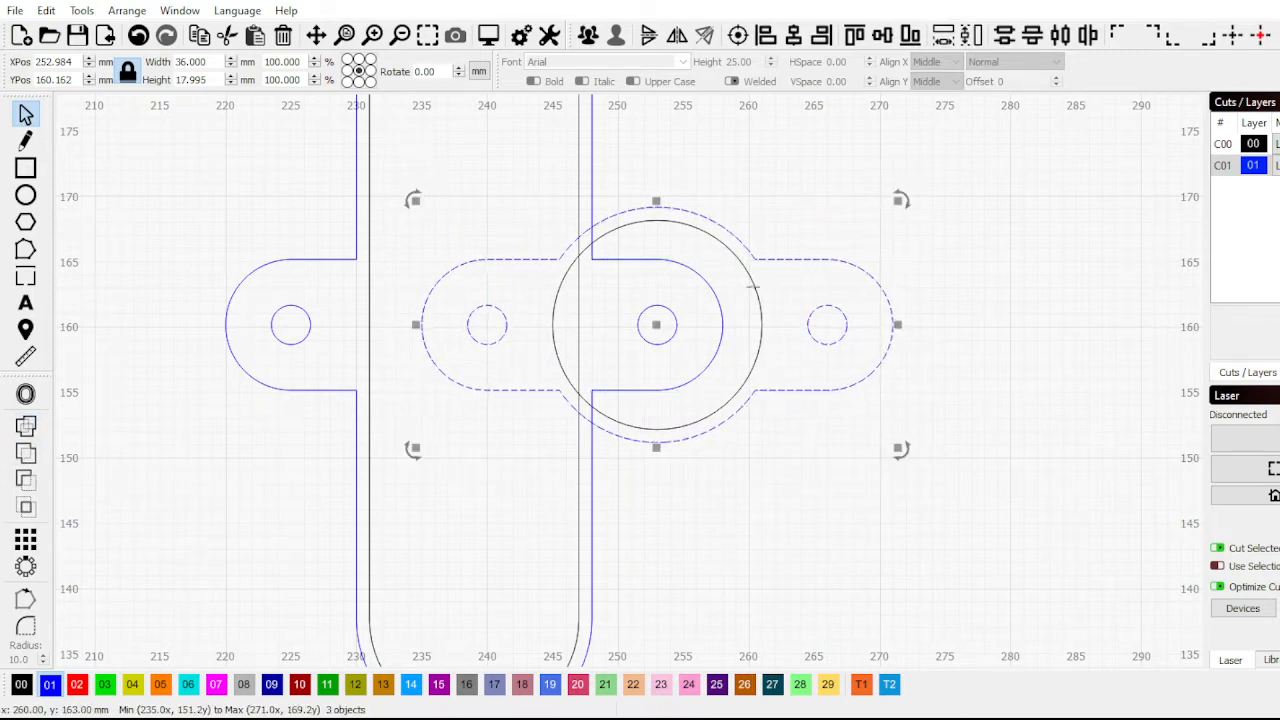
scroll(633, 300, down, 3)
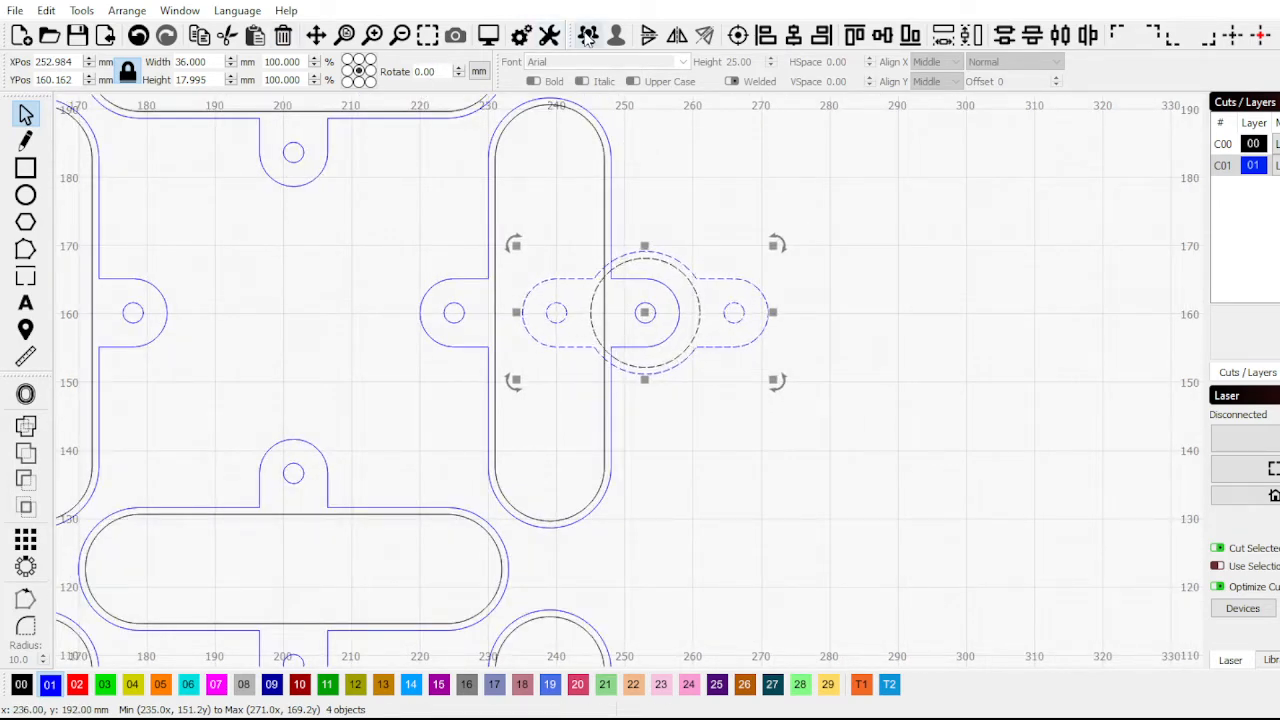
click(425, 71)
text(90)
key(Return)
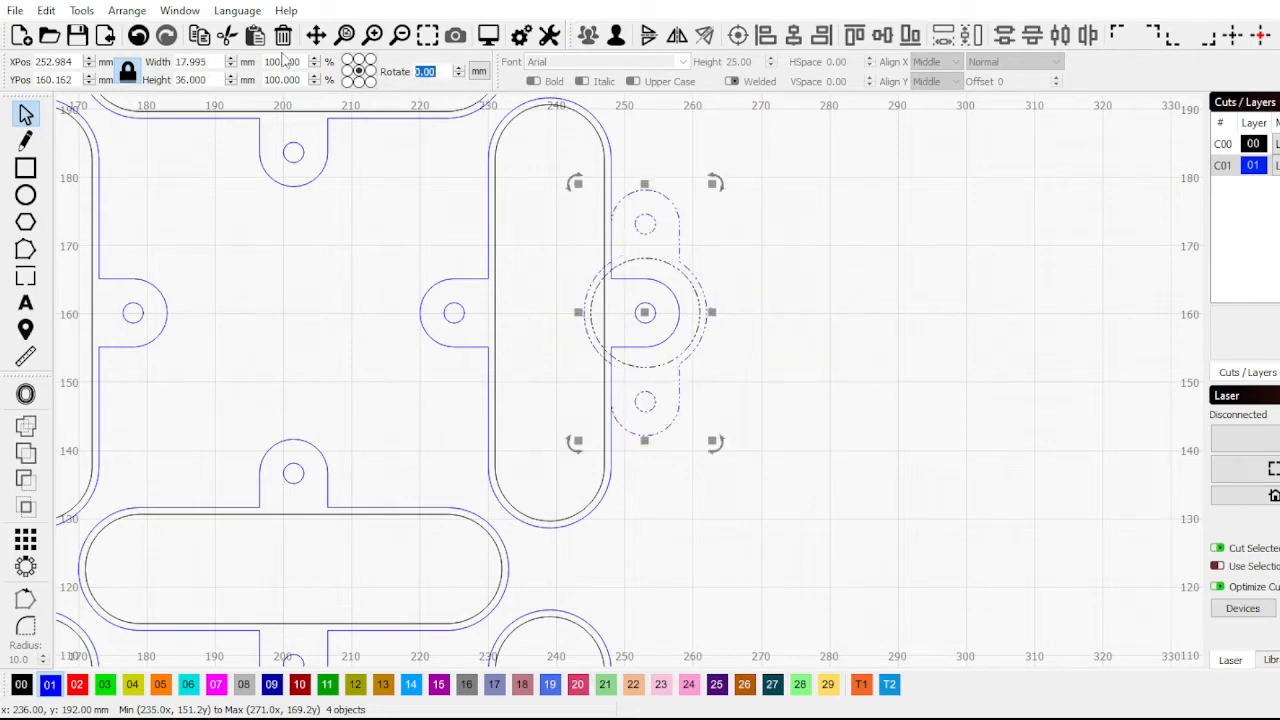
key(ctrl+g)
Move the grouped dot outside the second digit so it touches the upper right segment's outer tab
scroll(518, 292, down, 2)
scroll(421, 270, down, 2)
scroll(611, 284, up, 2)
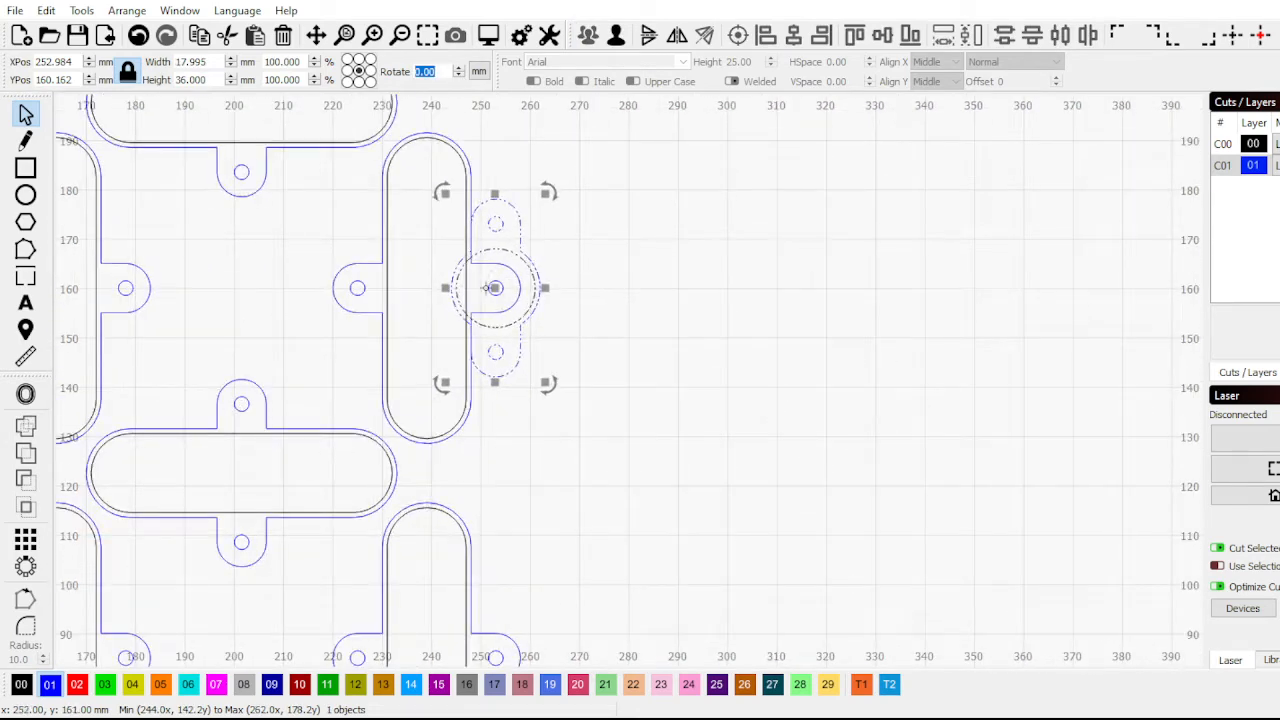
mouse_move(490, 288)
mouse_down()
mouse_move(577, 293)
mouse_move(482, 299)
mouse_up()
scroll(520, 285, up, 4)
scroll(515, 290, down, 2)
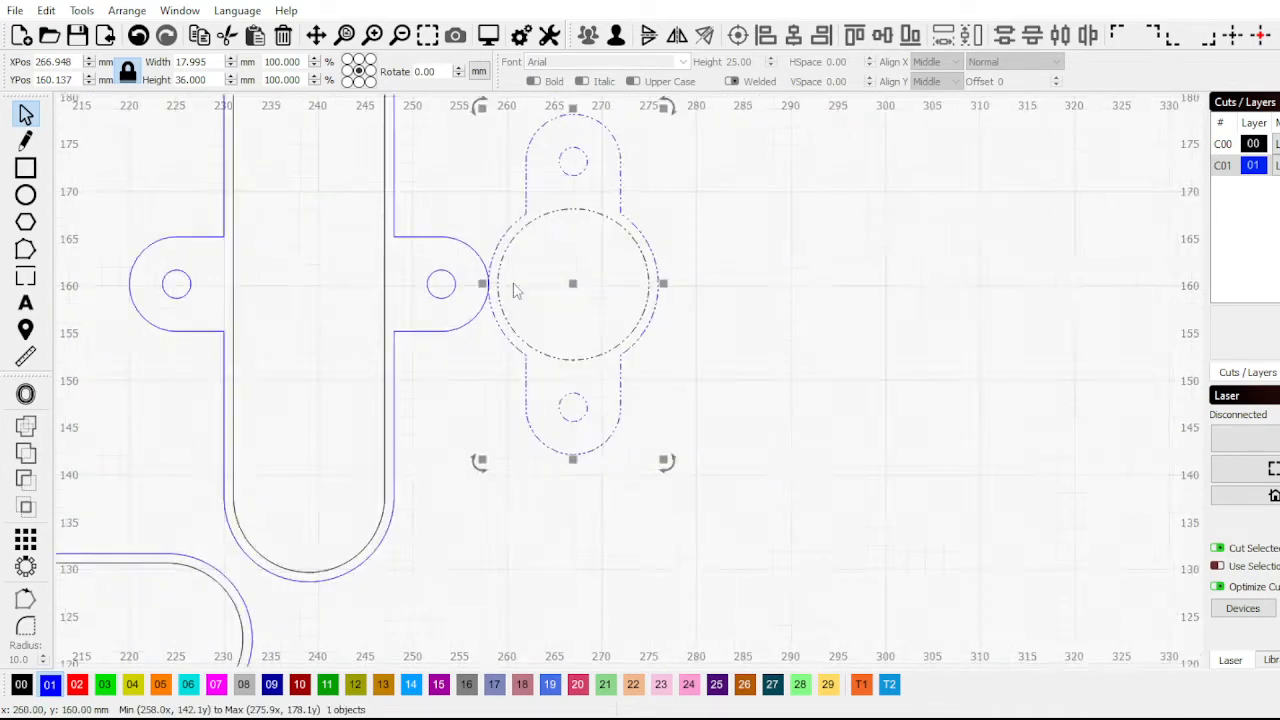
Duplicate the grouped dot and place the copy against the outer tab of the second digit's lower right segment
scroll(515, 290, down, 3)
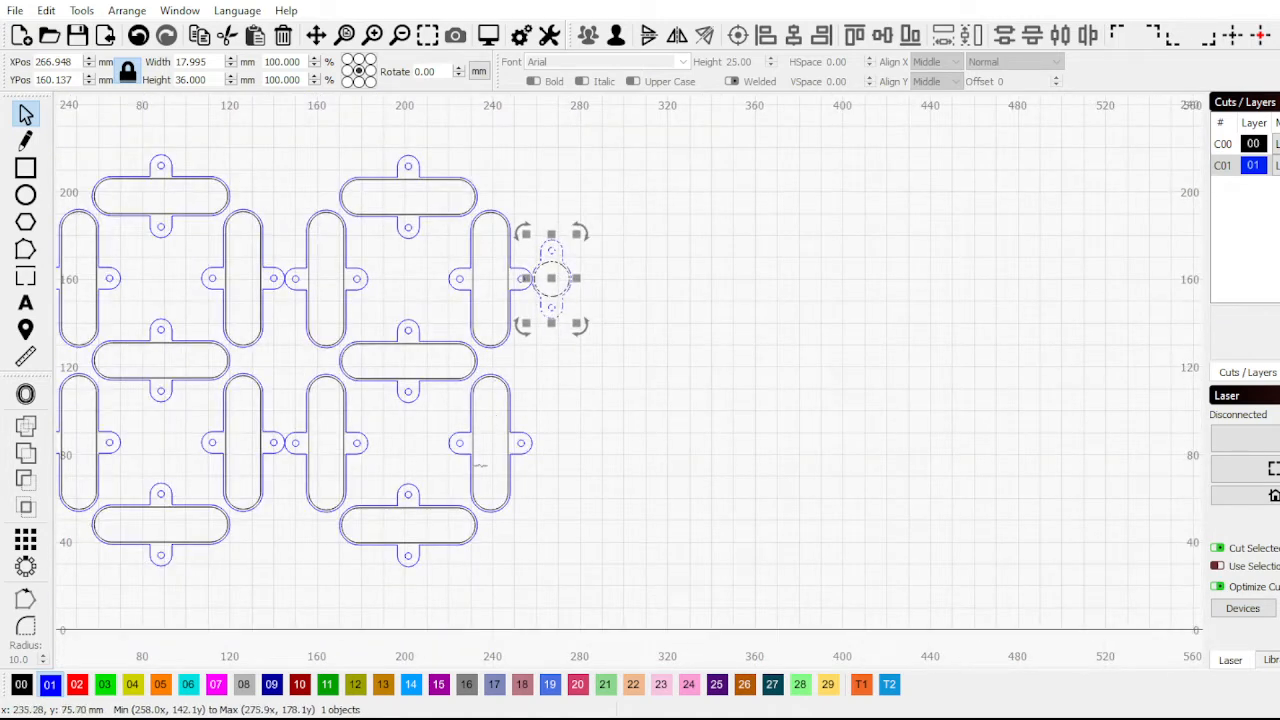
drag(535, 277, 577, 401)
scroll(560, 474, up, 2)
scroll(375, 480, up, 2)
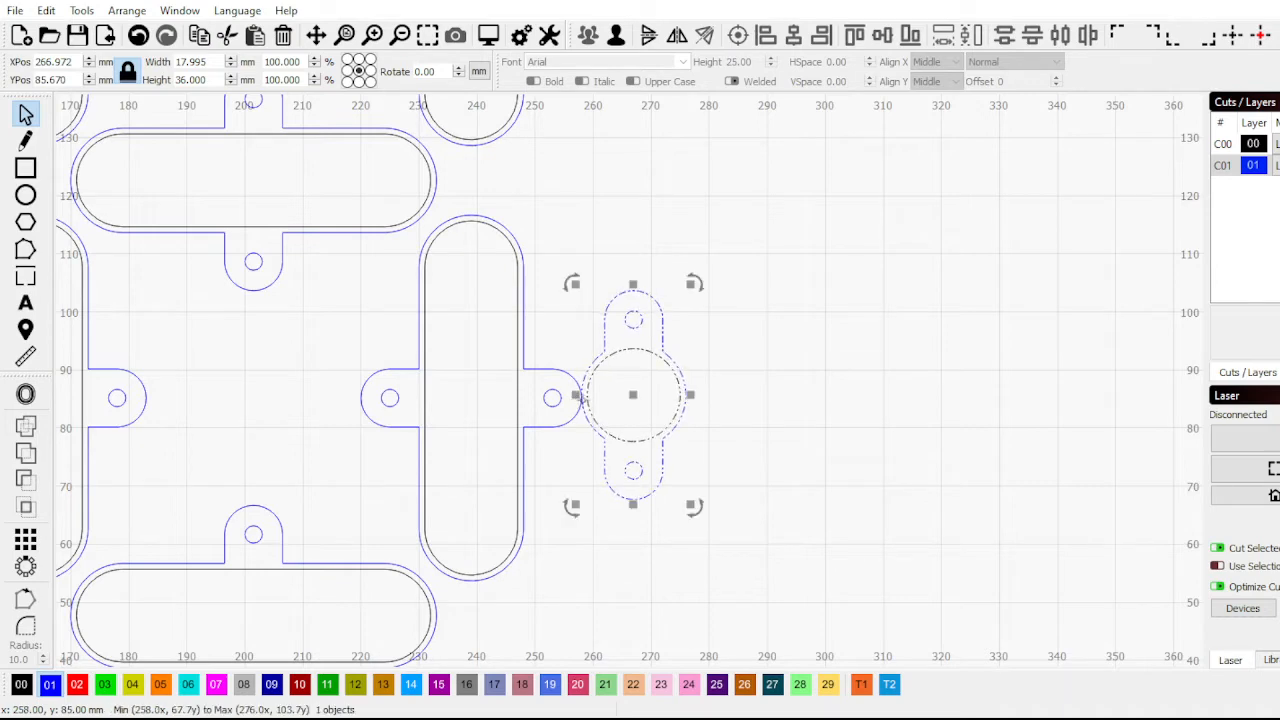
scroll(580, 398, up, 5)
scroll(590, 392, up, 6)
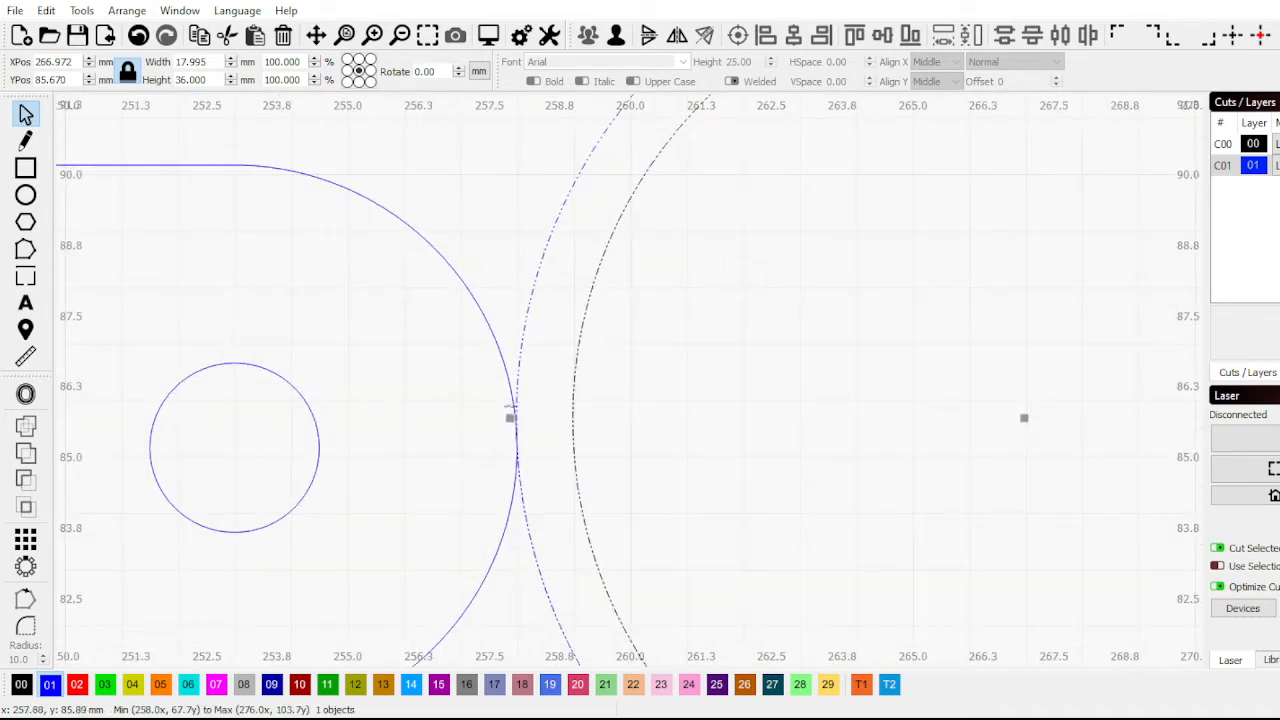
scroll(530, 465, down, 10)
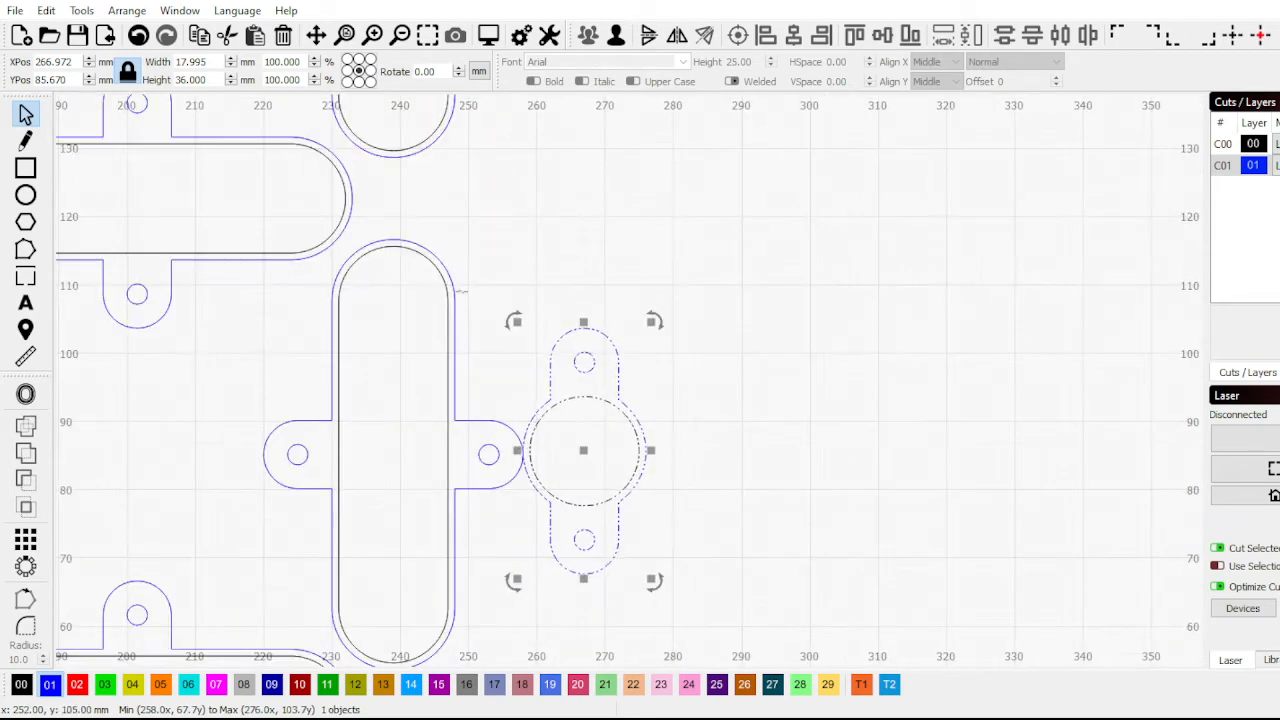
scroll(705, 325, down, 6)
Move all the artwork, both digits and the two dots, to the page's lower left corner at the origin
click(737, 458)
scroll(737, 458, down, 3)
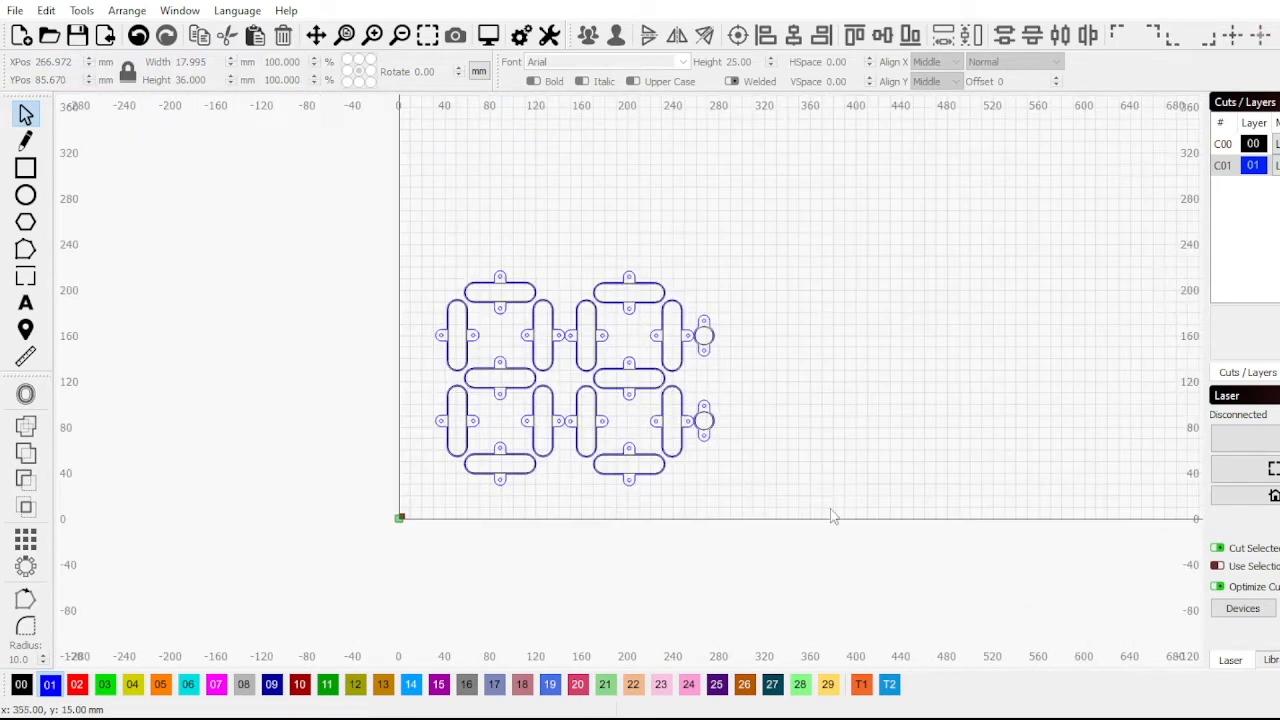
drag(831, 514, 246, 171)
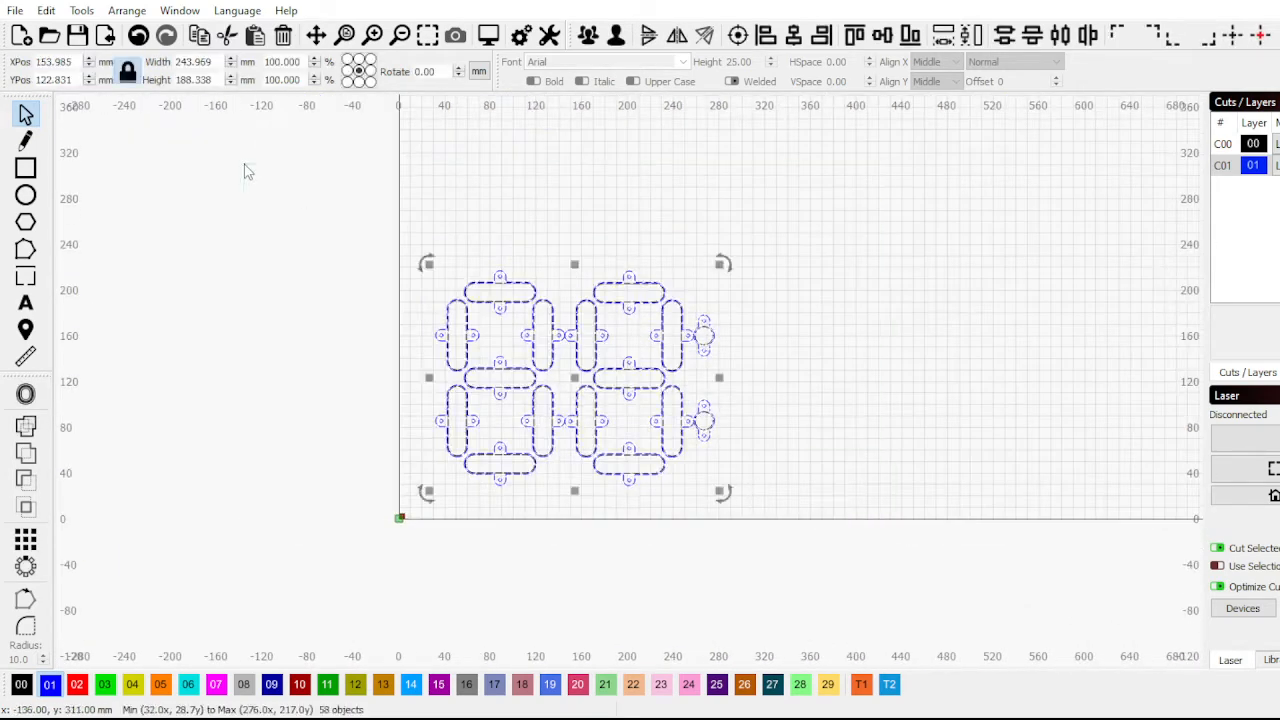
click(1180, 36)
click(497, 275)
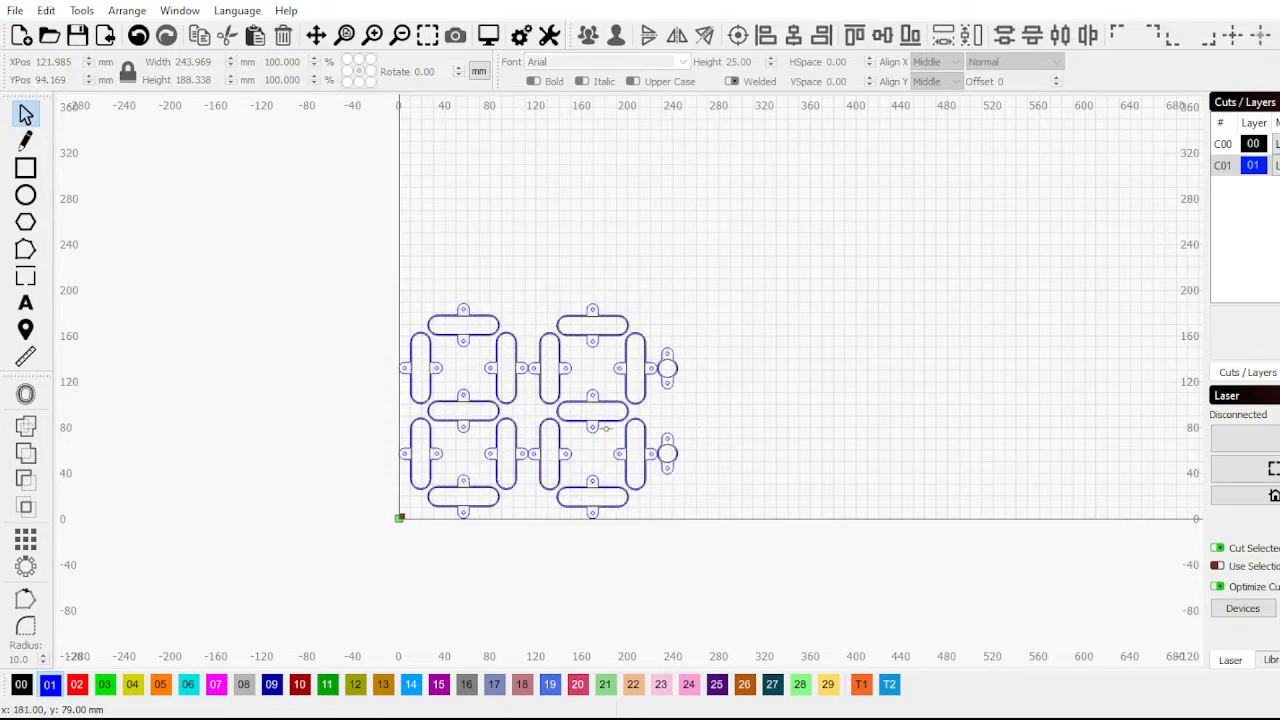
scroll(602, 425, up, 3)
click(583, 382)
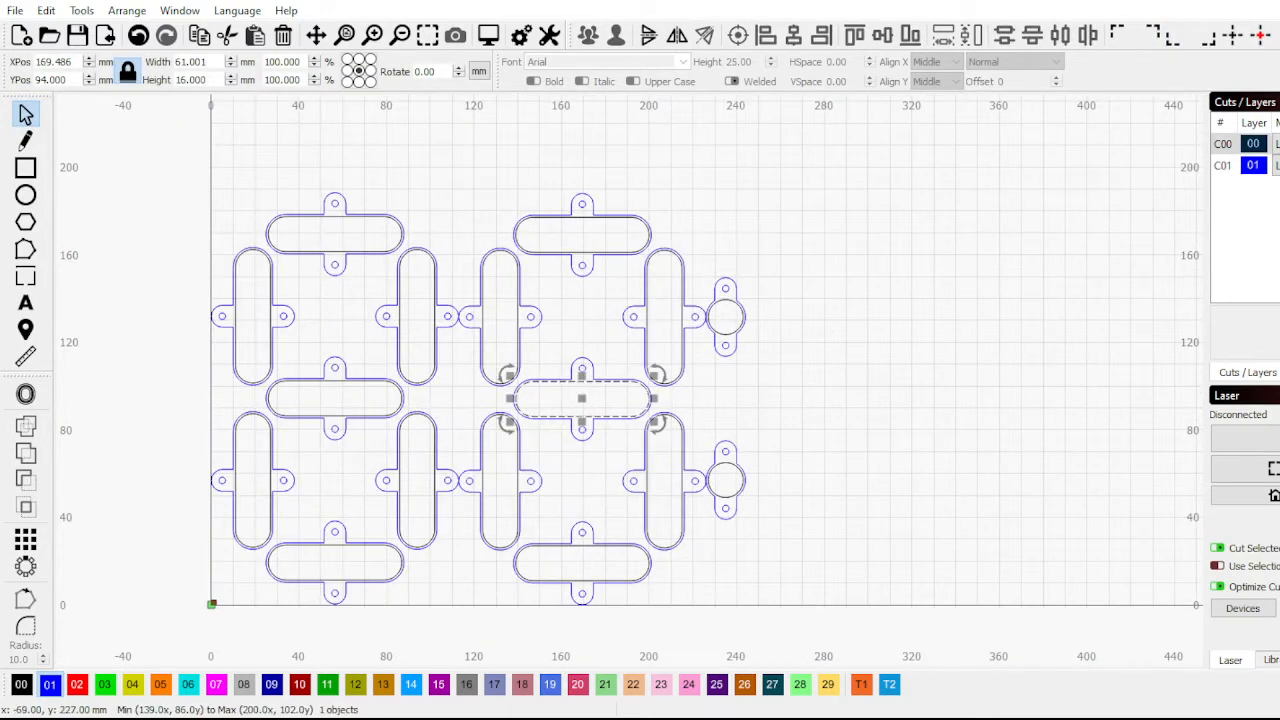
double_click(76, 62)
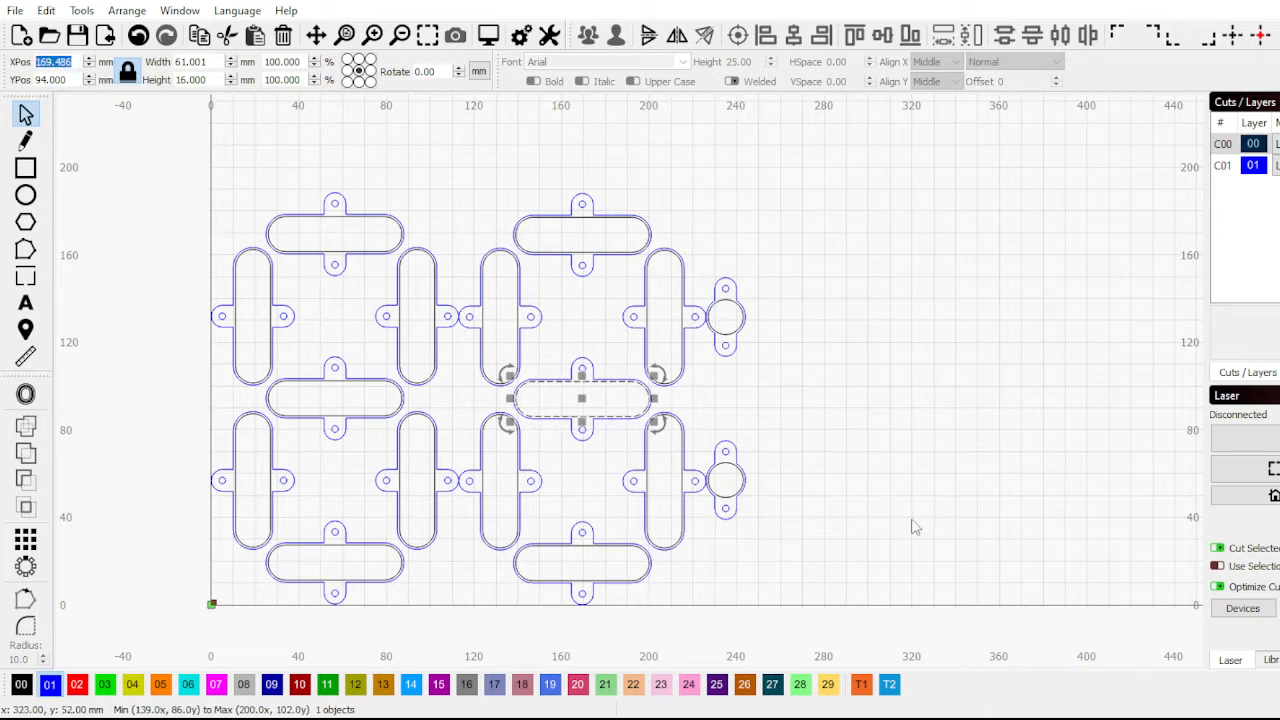
drag(776, 548, 726, 430)
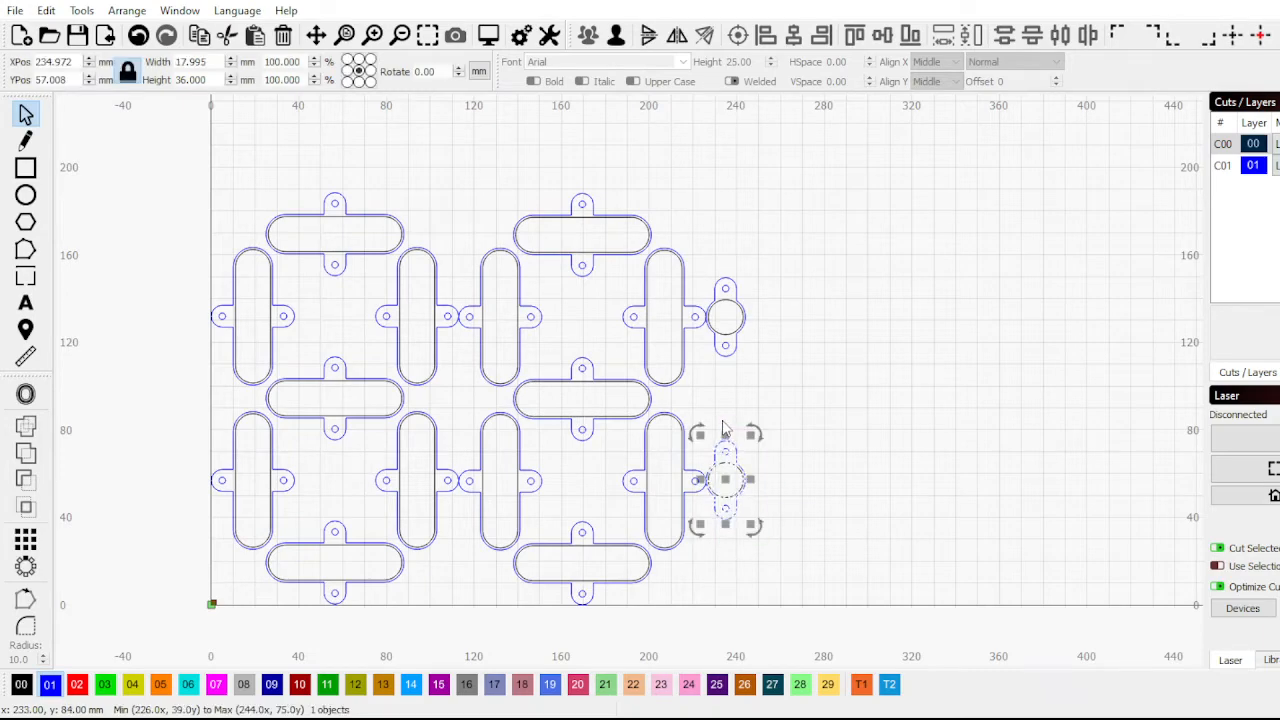
scroll(715, 490, up, 5)
scroll(648, 437, up, 5)
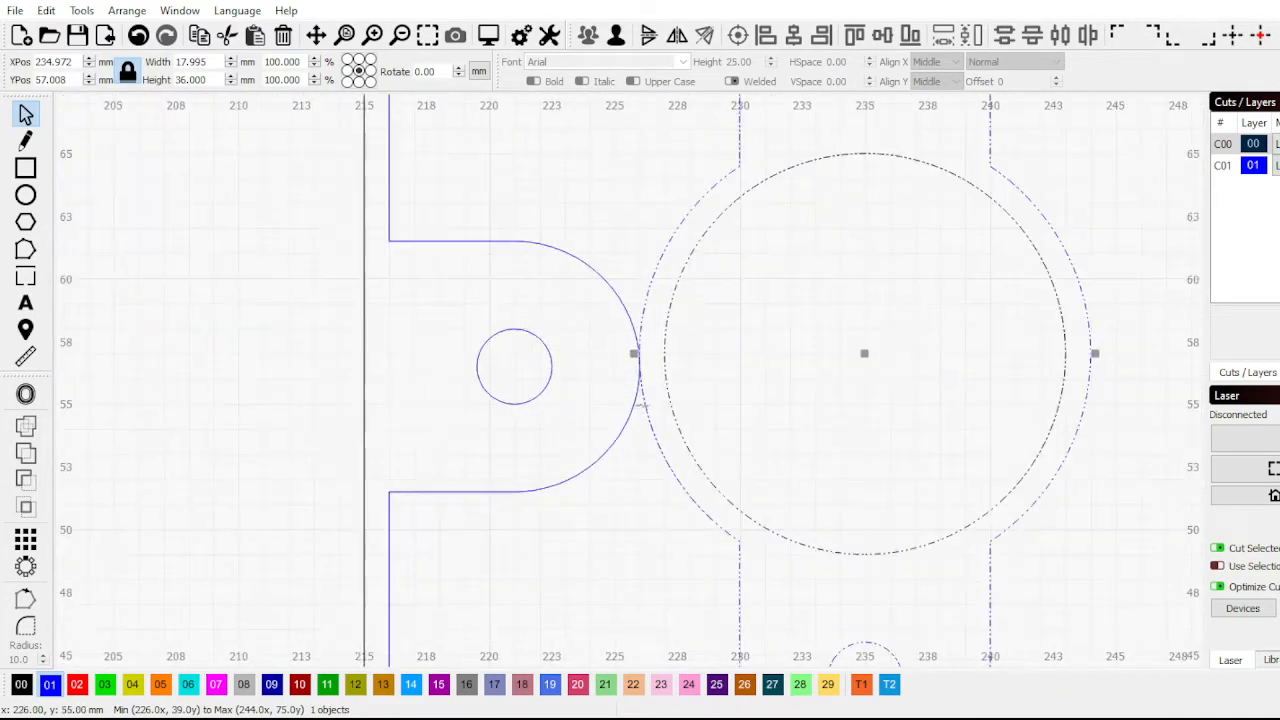
drag(628, 307, 730, 340)
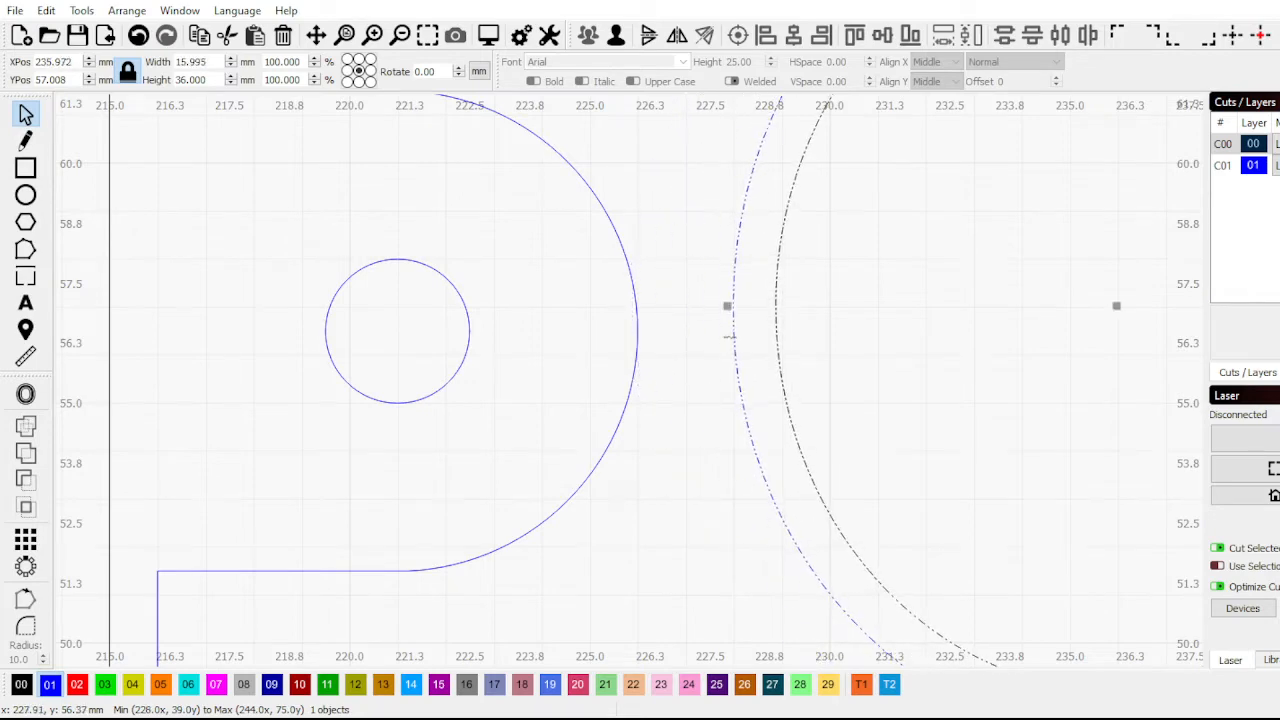
scroll(730, 340, down, 5)
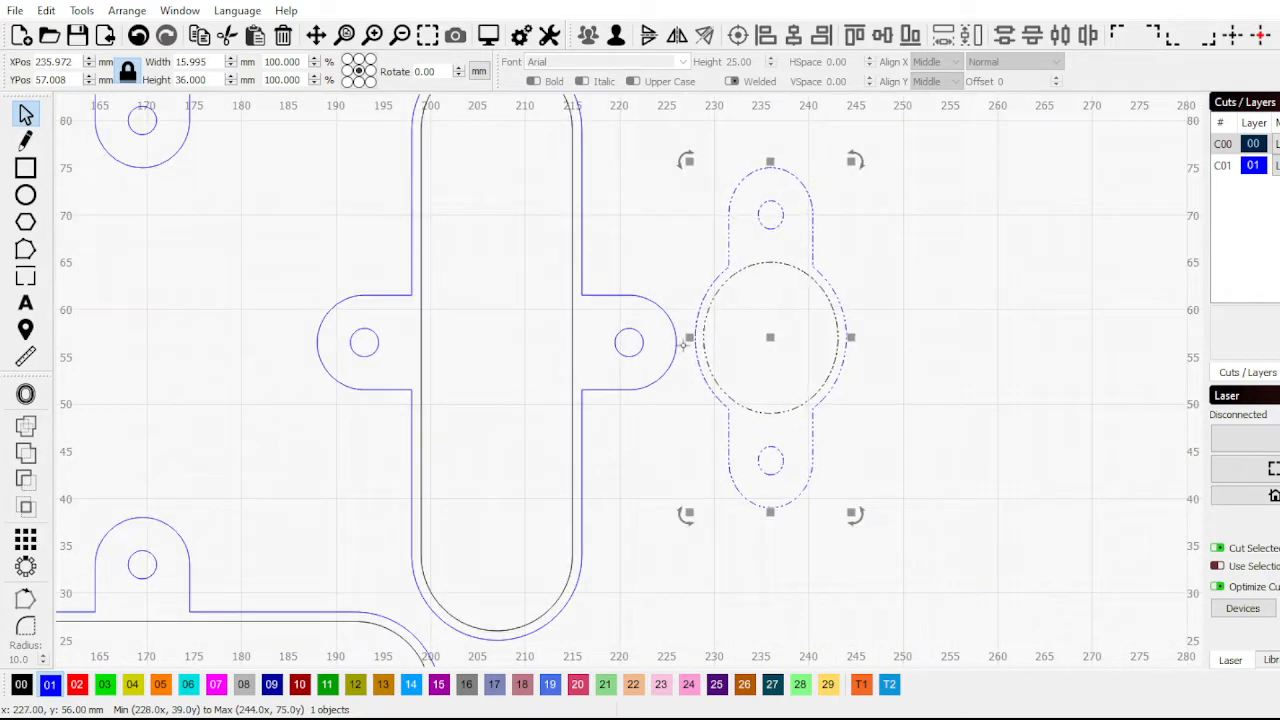
key(ctrl+z)
Move the lower dot outward, clear of the lower right segment's tab, to about X 240.8 mm, and check that segment's Y position
drag(676, 319, 732, 324)
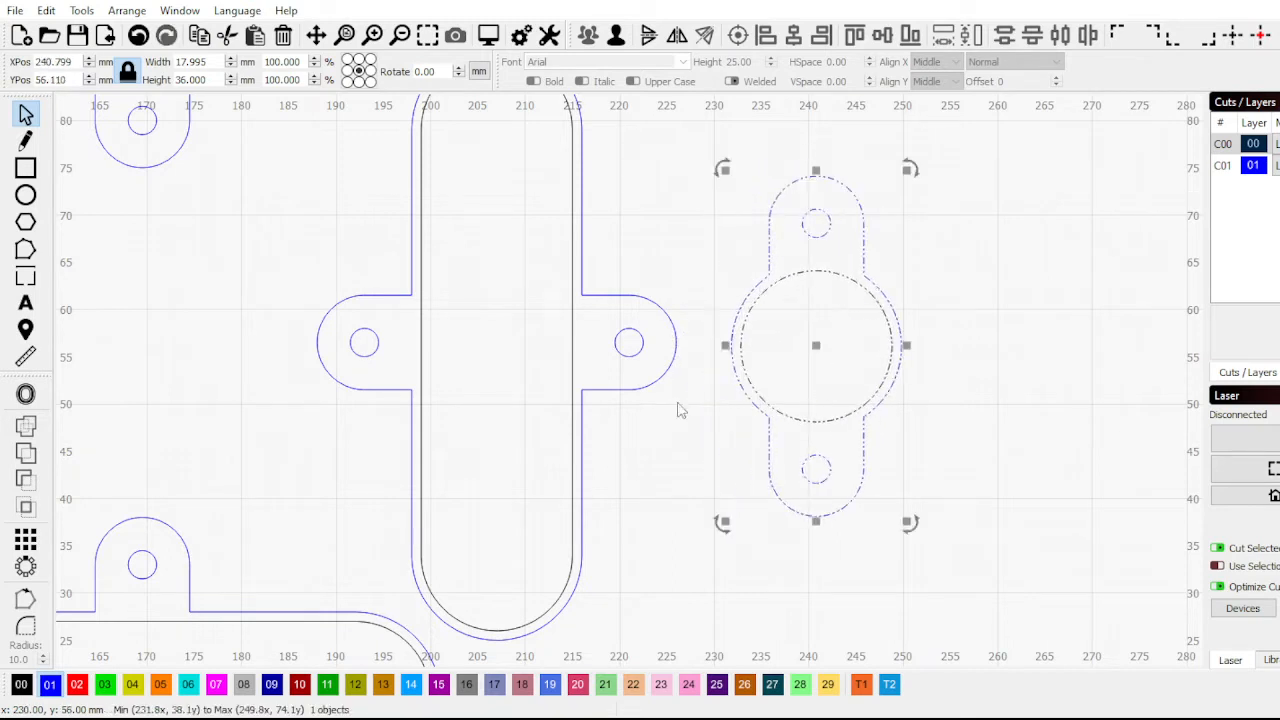
click(634, 457)
click(457, 286)
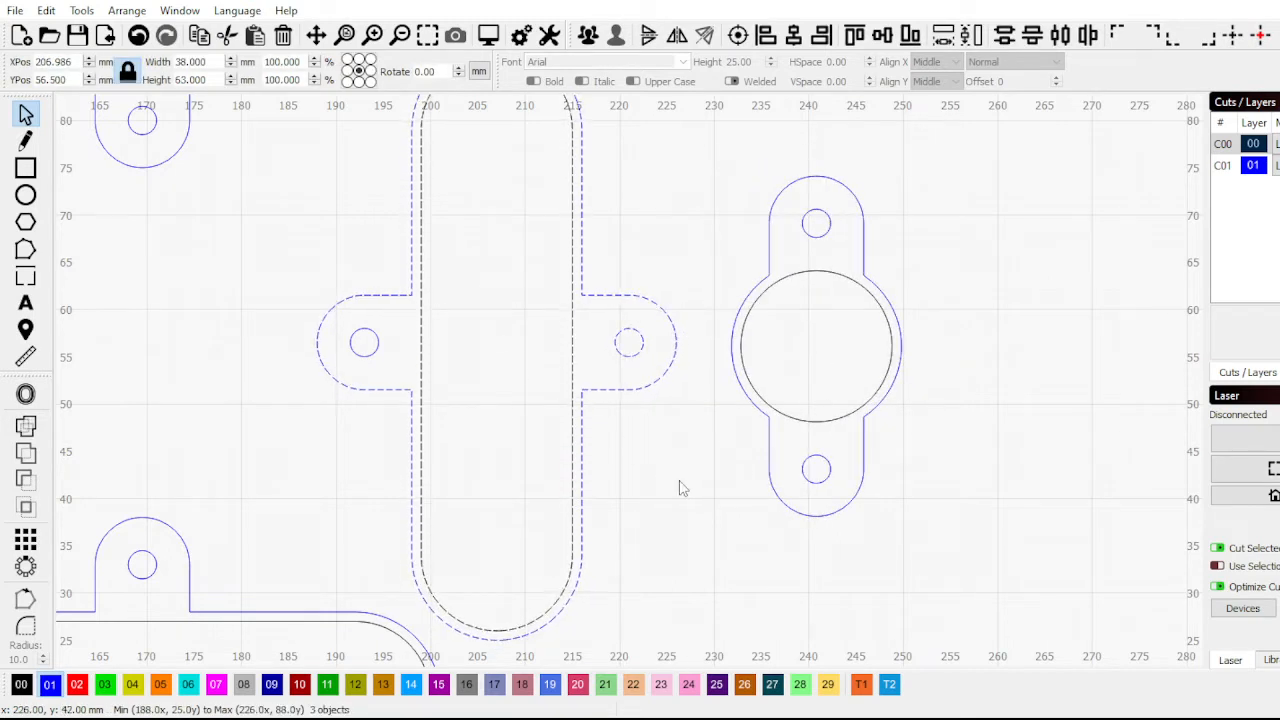
drag(677, 486, 309, 257)
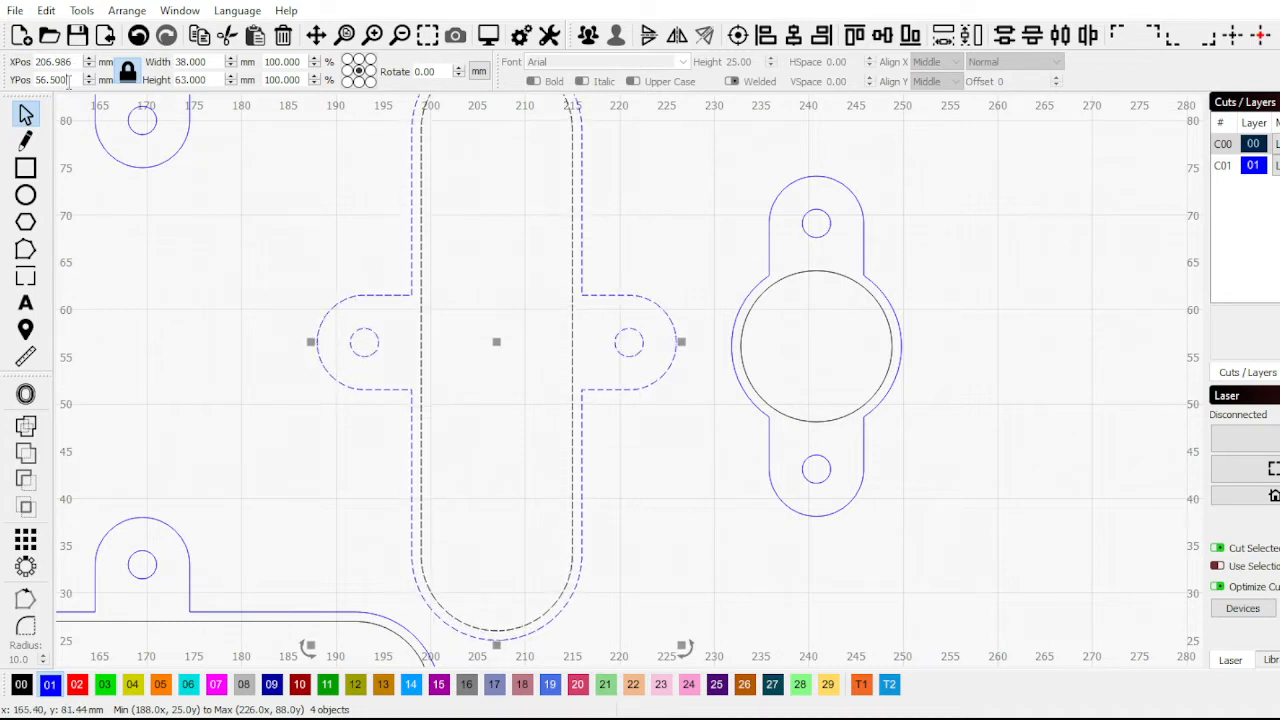
Set the lower dot's Y position to 56.5 mm, level with the second digit's lower right segment
drag(952, 521, 702, 188)
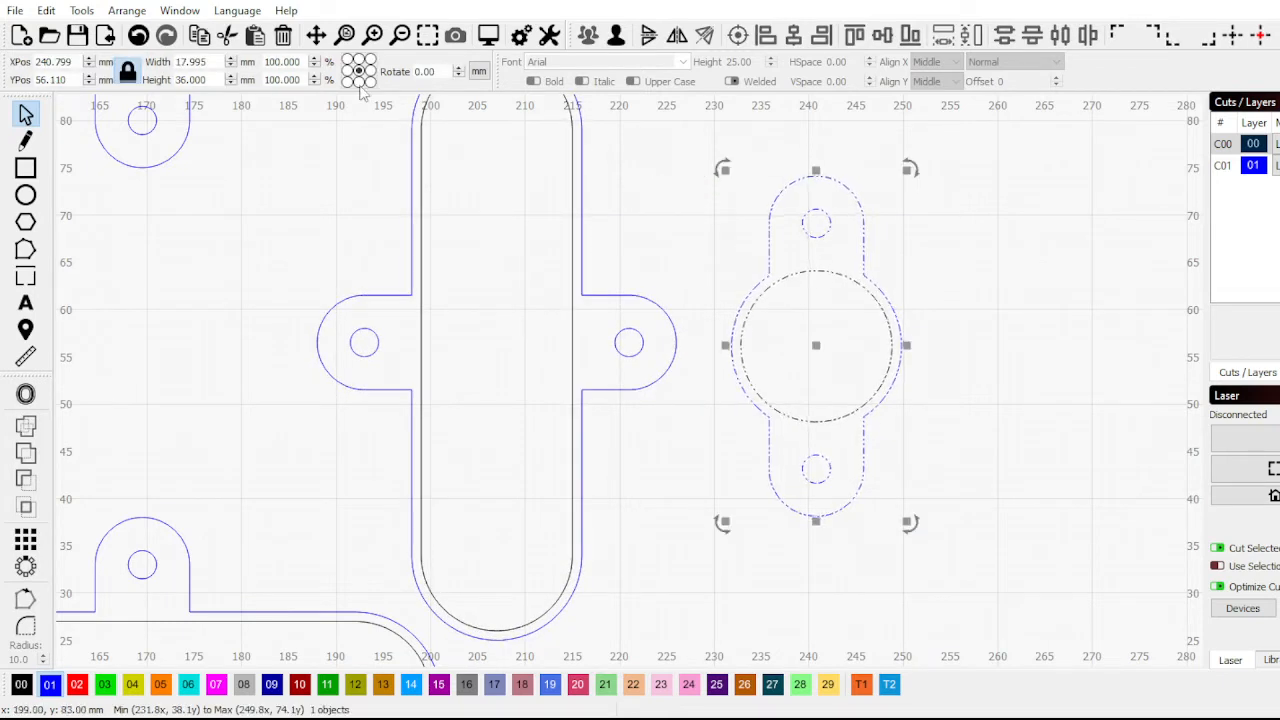
click(76, 78)
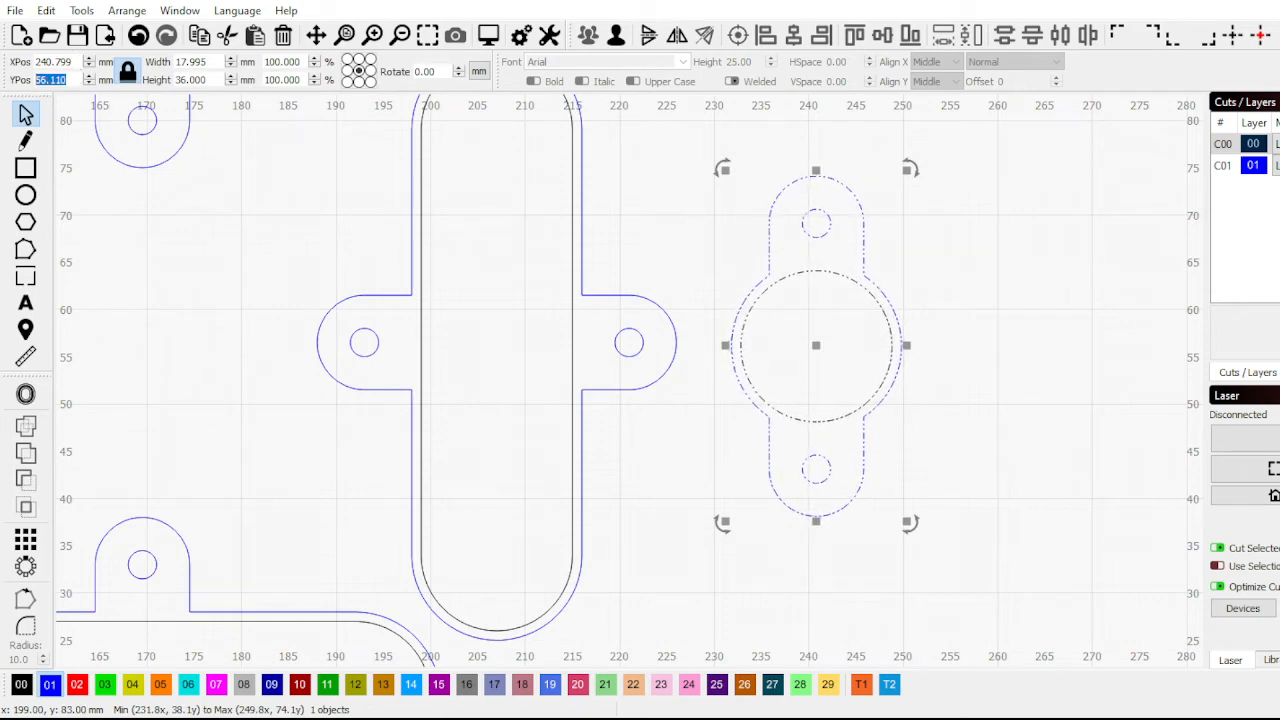
key(BackSpace)
key(BackSpace)
key(BackSpace)
text(5)
key(Return)
click(1084, 451)
Read the upper right segment's Y position and set the upper dot's Y position to 131.5 mm to match
scroll(396, 370, down, 3)
scroll(396, 375, down, 3)
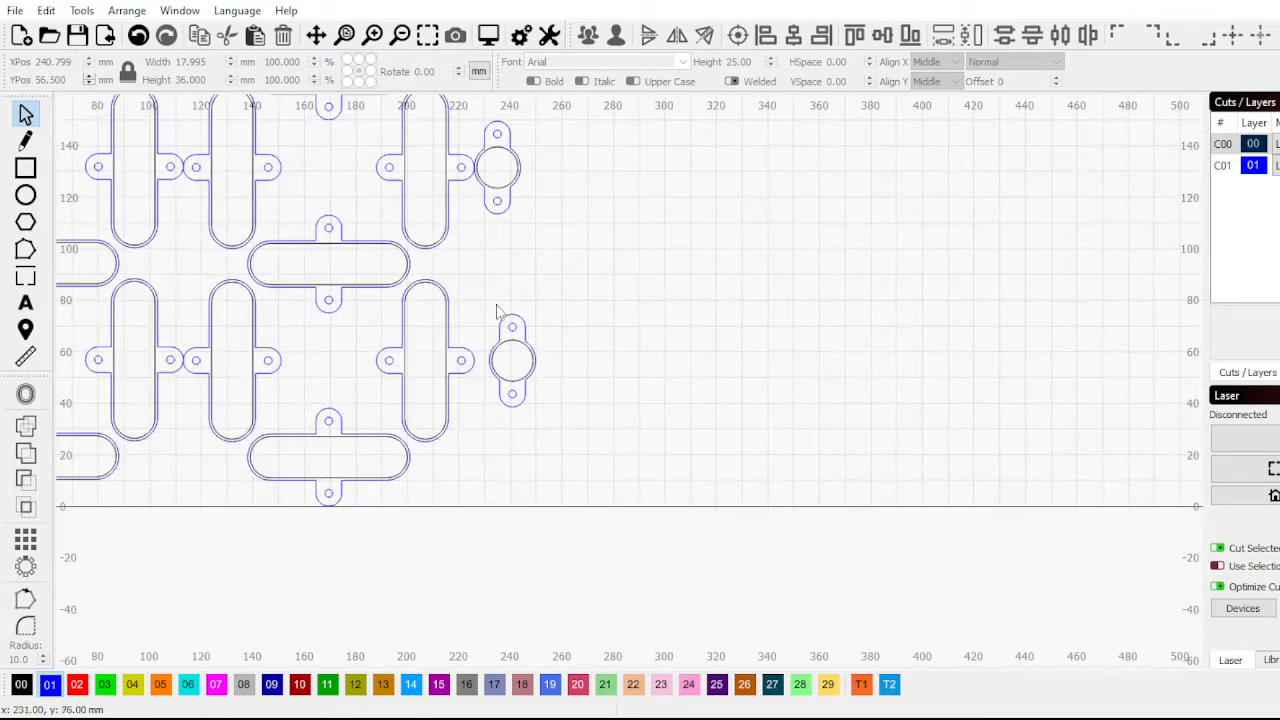
click(493, 167)
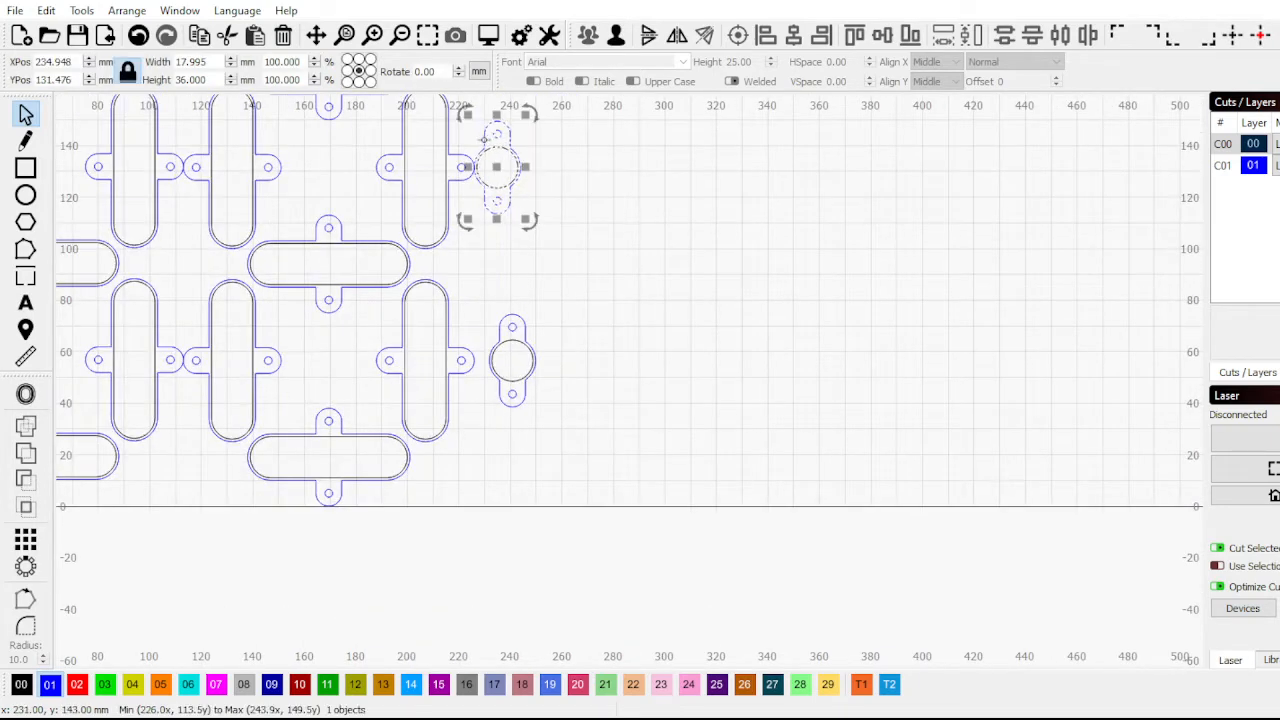
scroll(494, 172, up, 4)
click(443, 291)
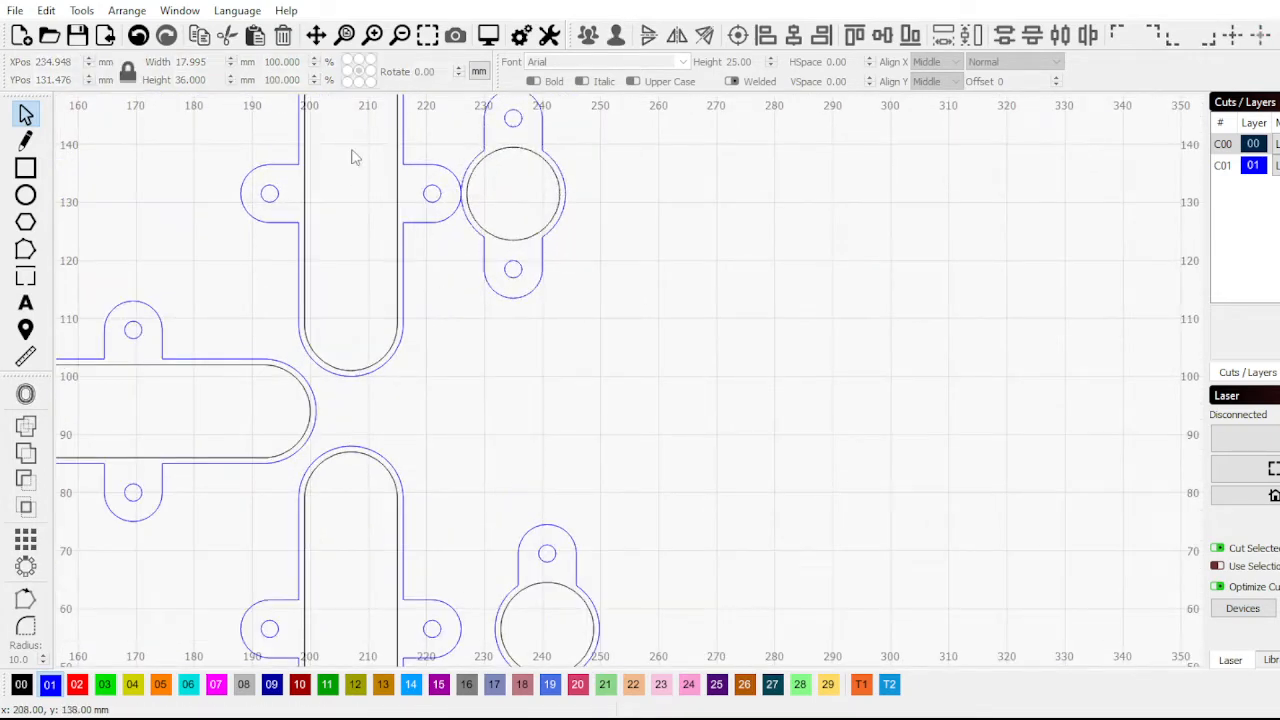
click(351, 149)
click(448, 301)
drag(446, 311, 329, 146)
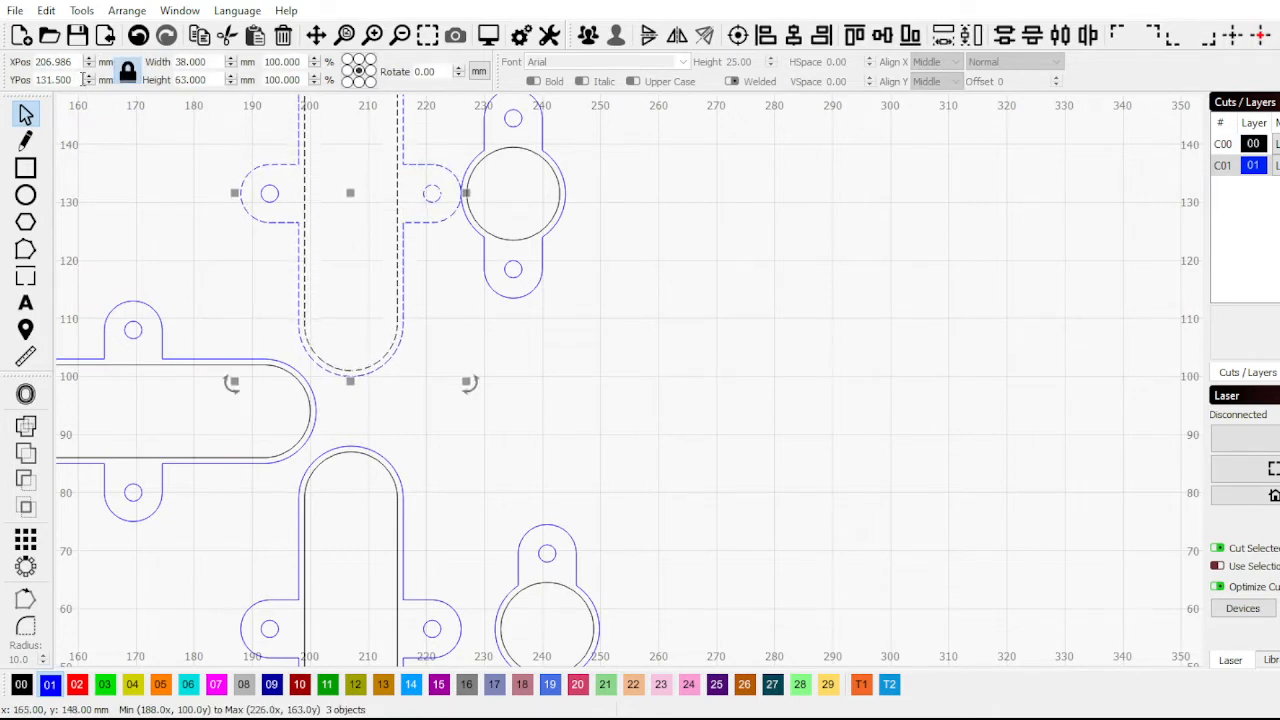
click(663, 312)
drag(662, 310, 490, 125)
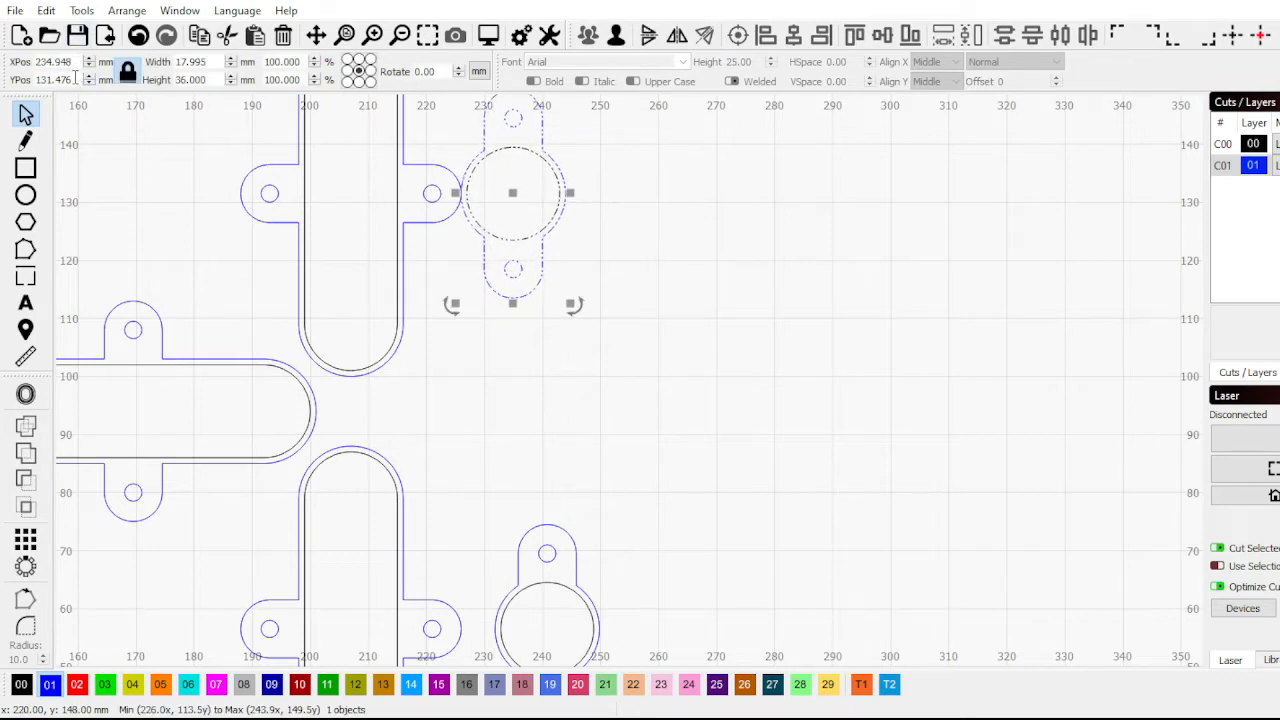
double_click(55, 79)
text(131.500)
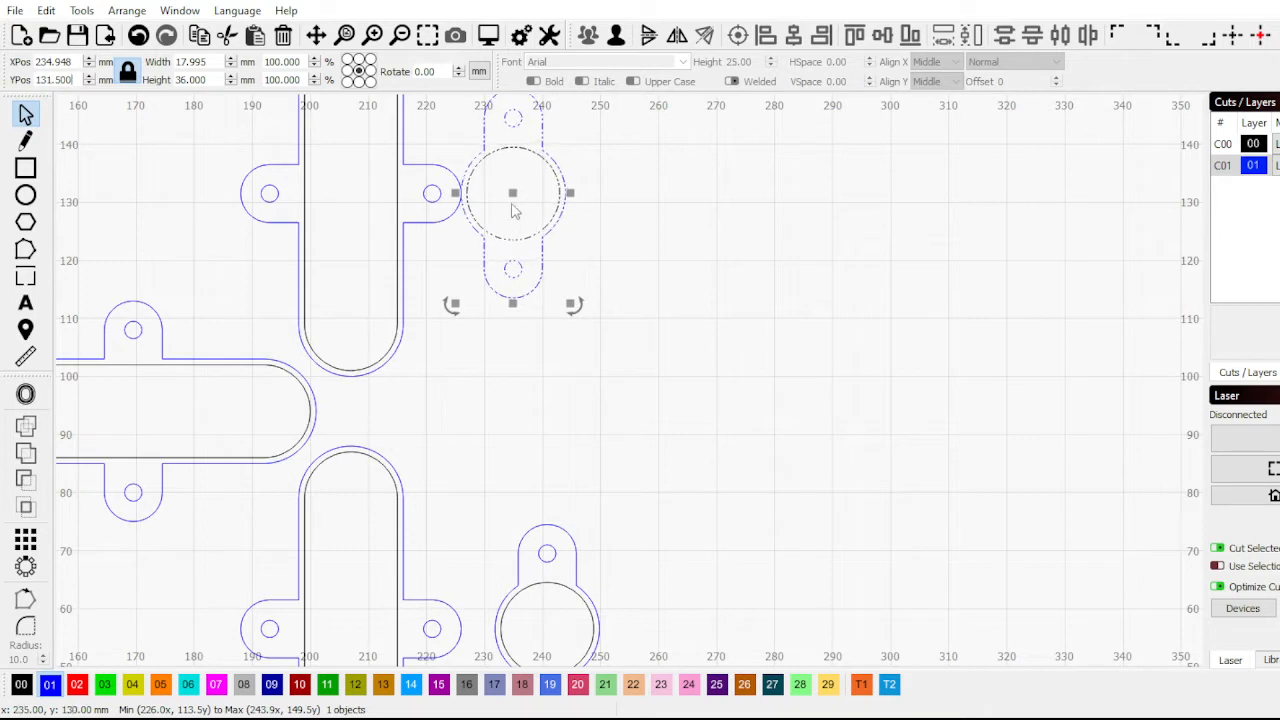
Set the upper dot's X position to 240 mm and align the lower dot with it on a common vertical centre line
drag(511, 191, 535, 208)
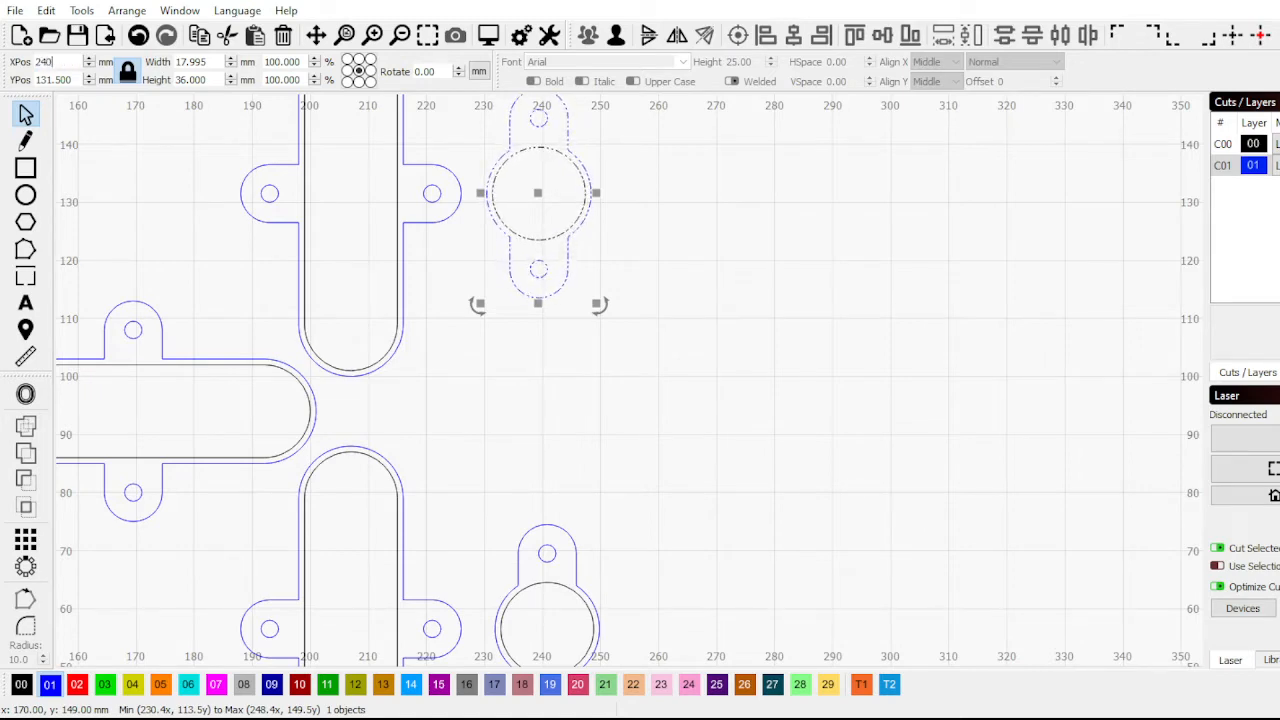
scroll(598, 328, down, 5)
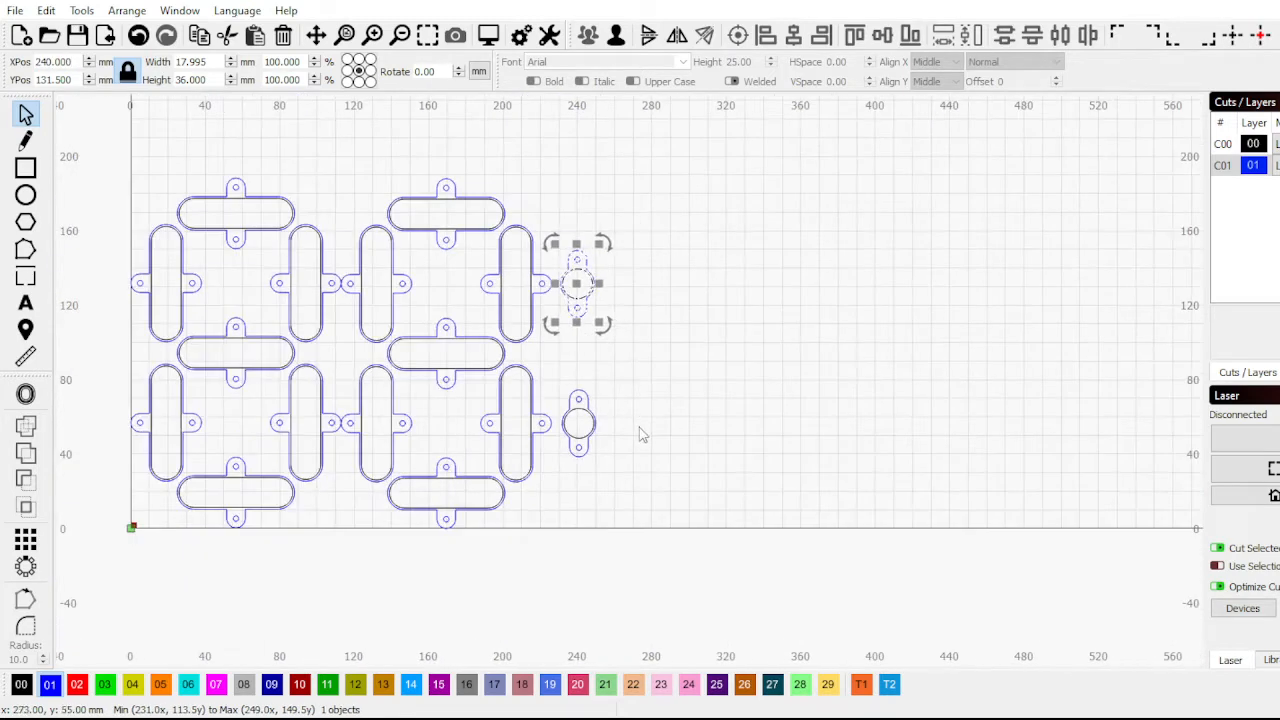
scroll(643, 435, up, 3)
drag(621, 452, 537, 173)
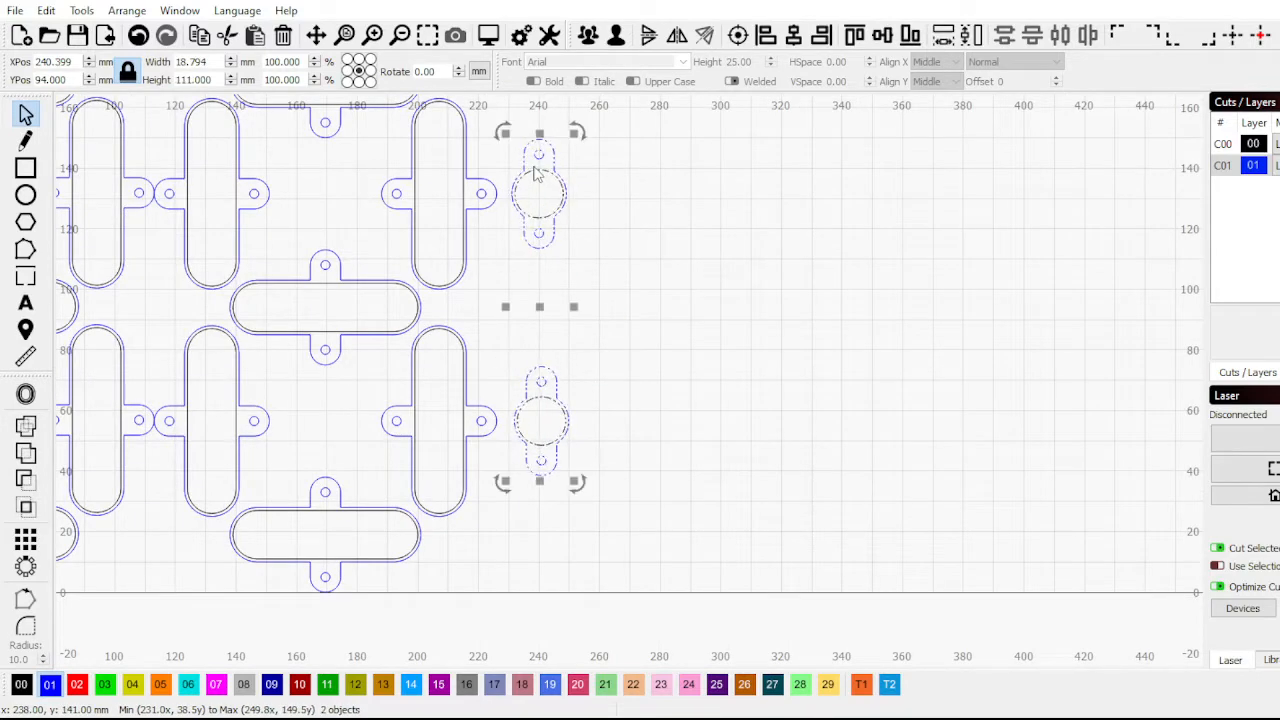
click(793, 35)
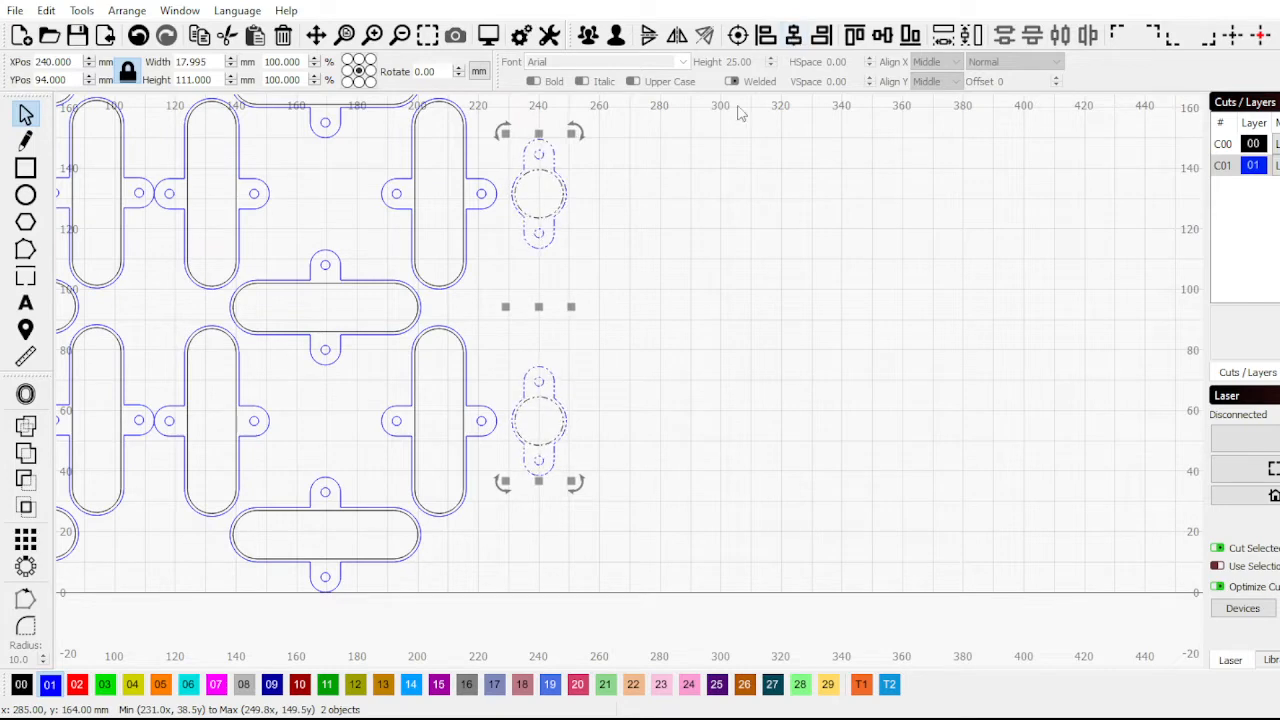
click(655, 261)
scroll(521, 334, down, 3)
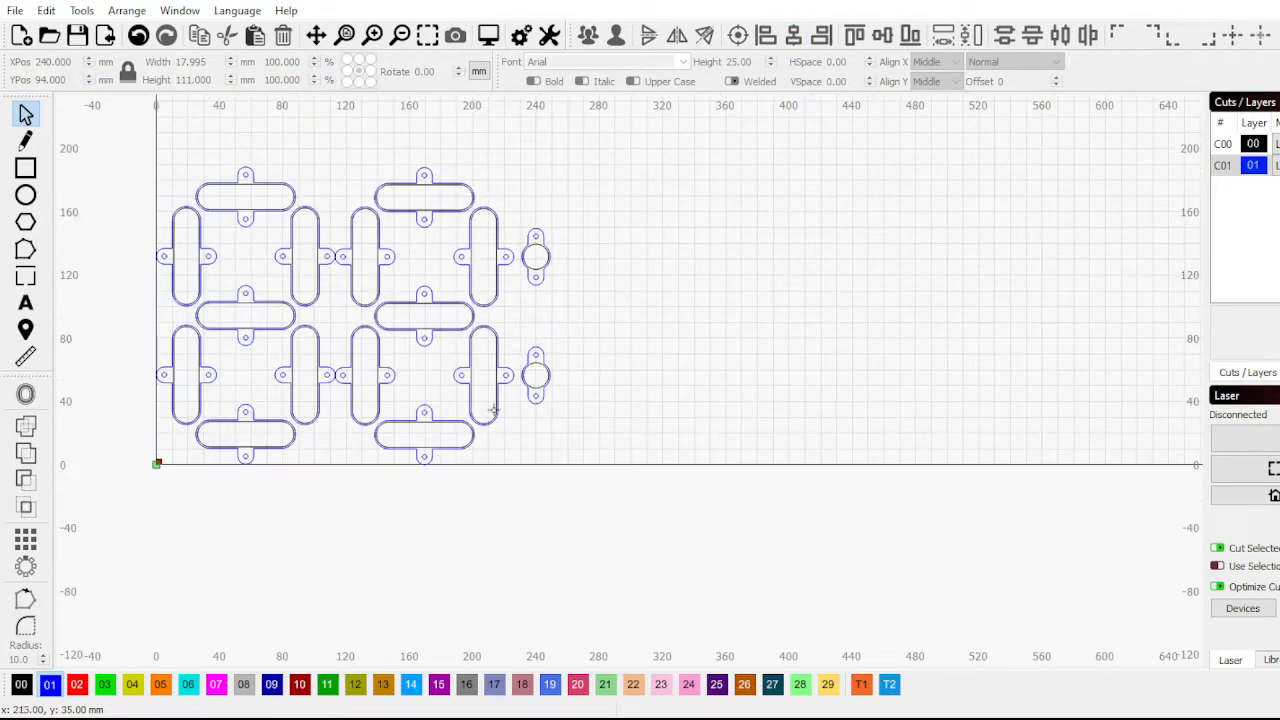
Examine the position of the two dots and the overall width of the two digits
drag(584, 446, 529, 196)
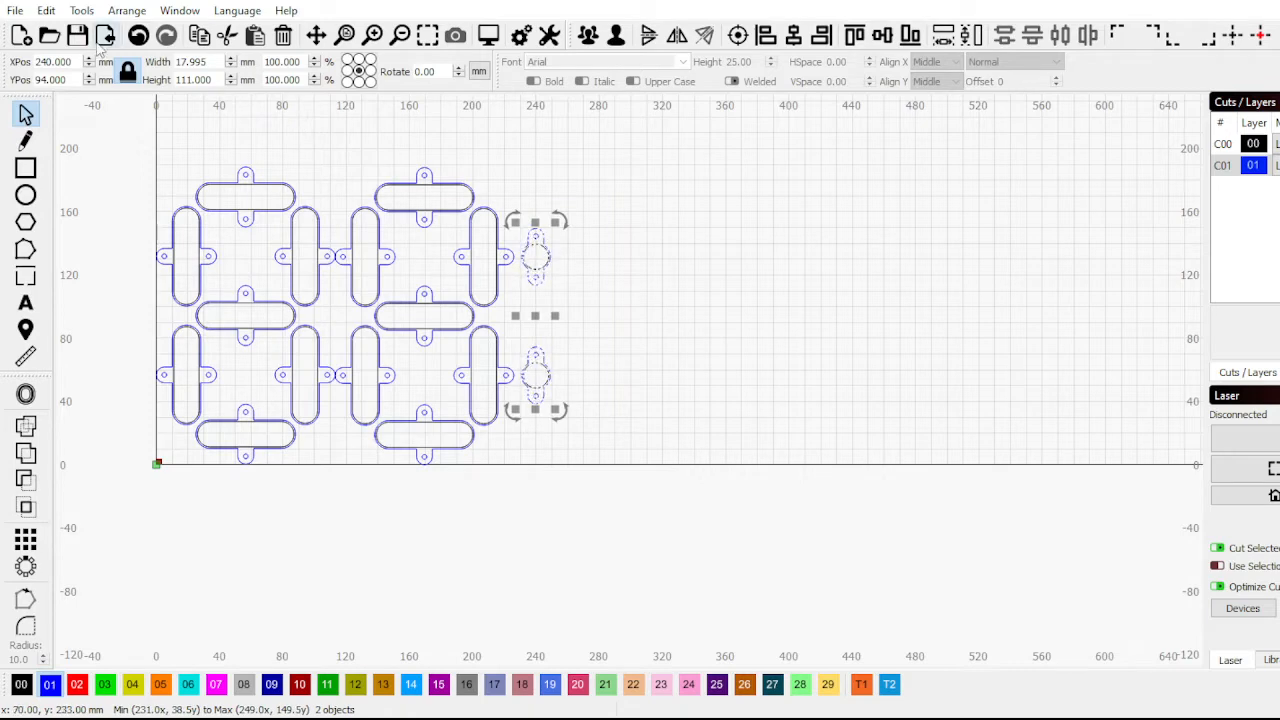
drag(483, 478, 155, 155)
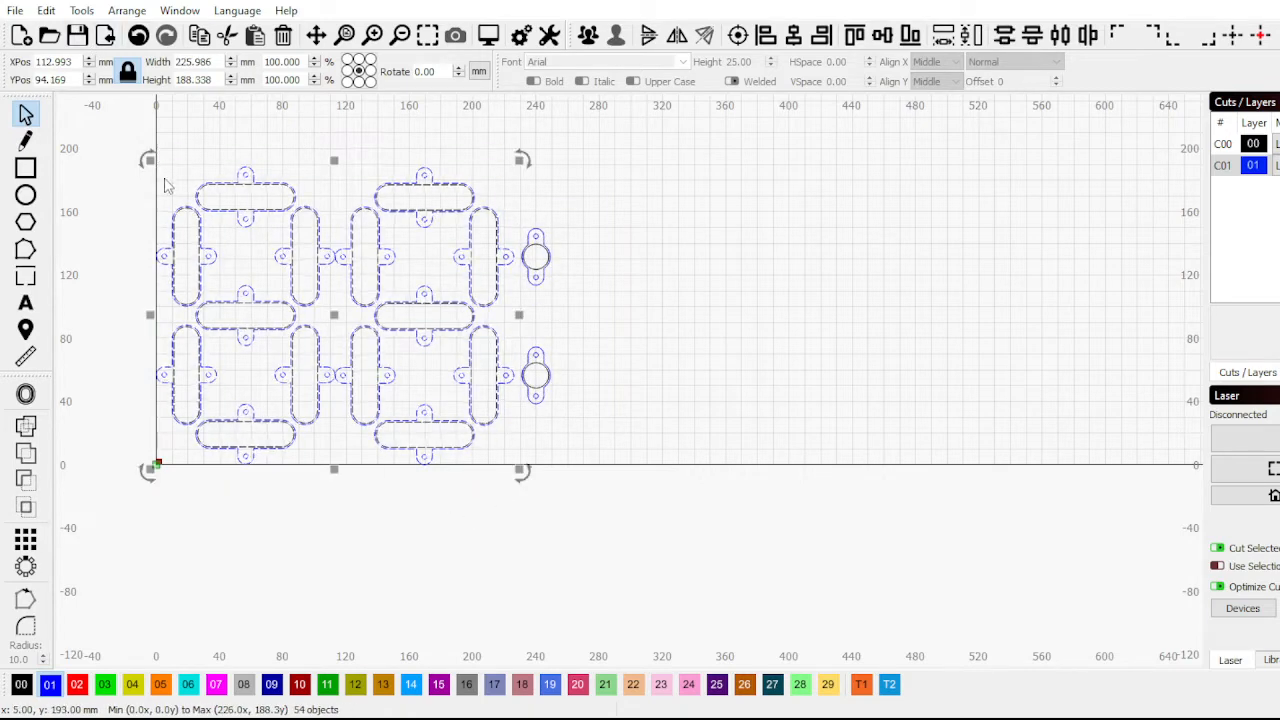
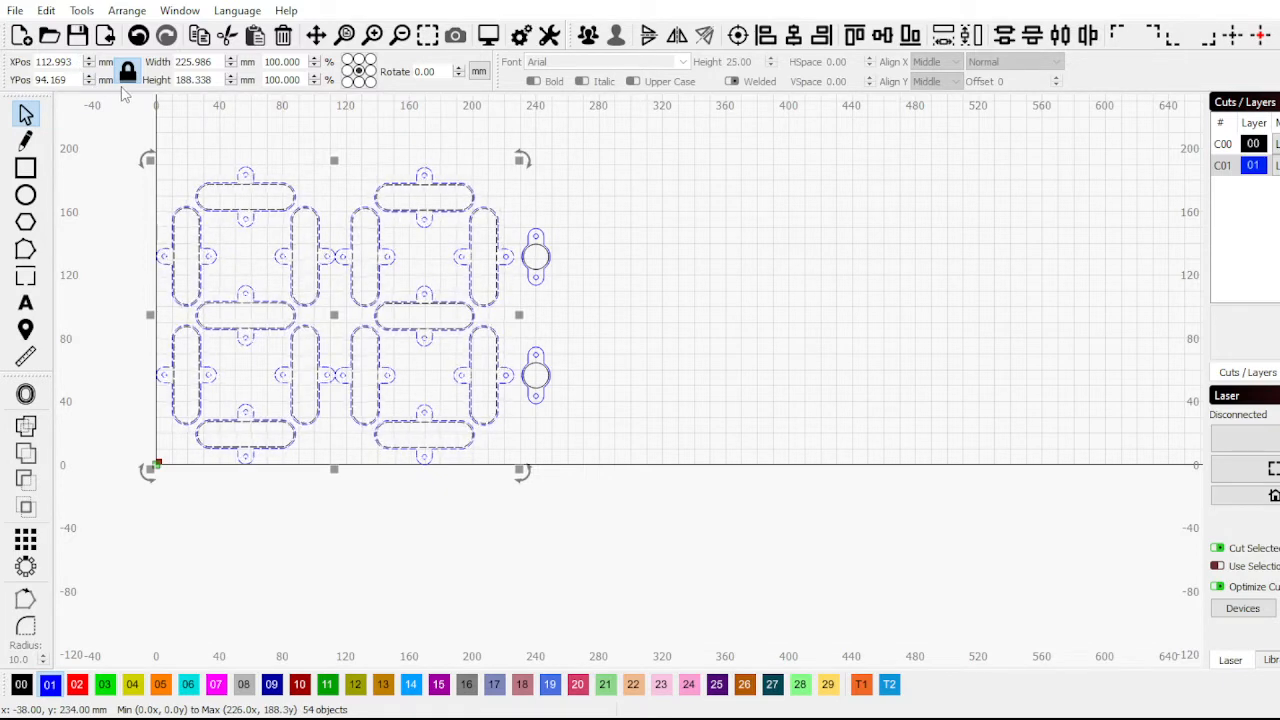
scroll(714, 451, down, 2)
scroll(631, 429, up, 2)
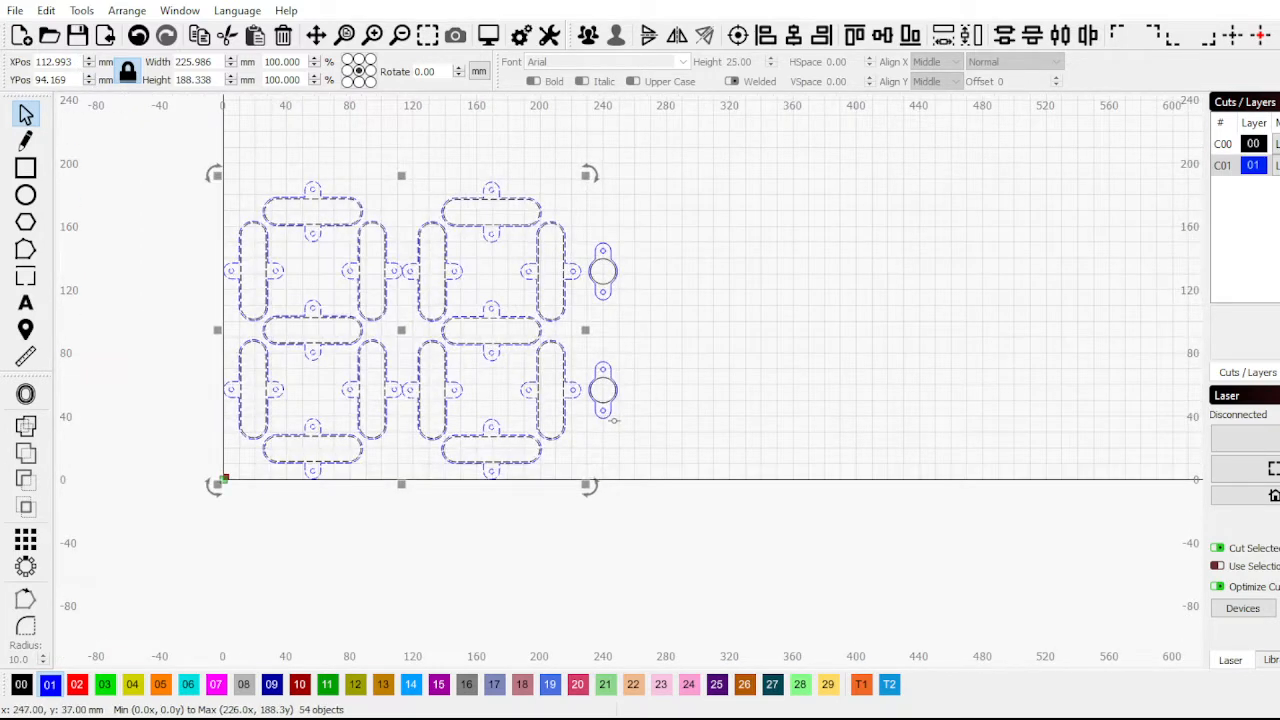
click(632, 455)
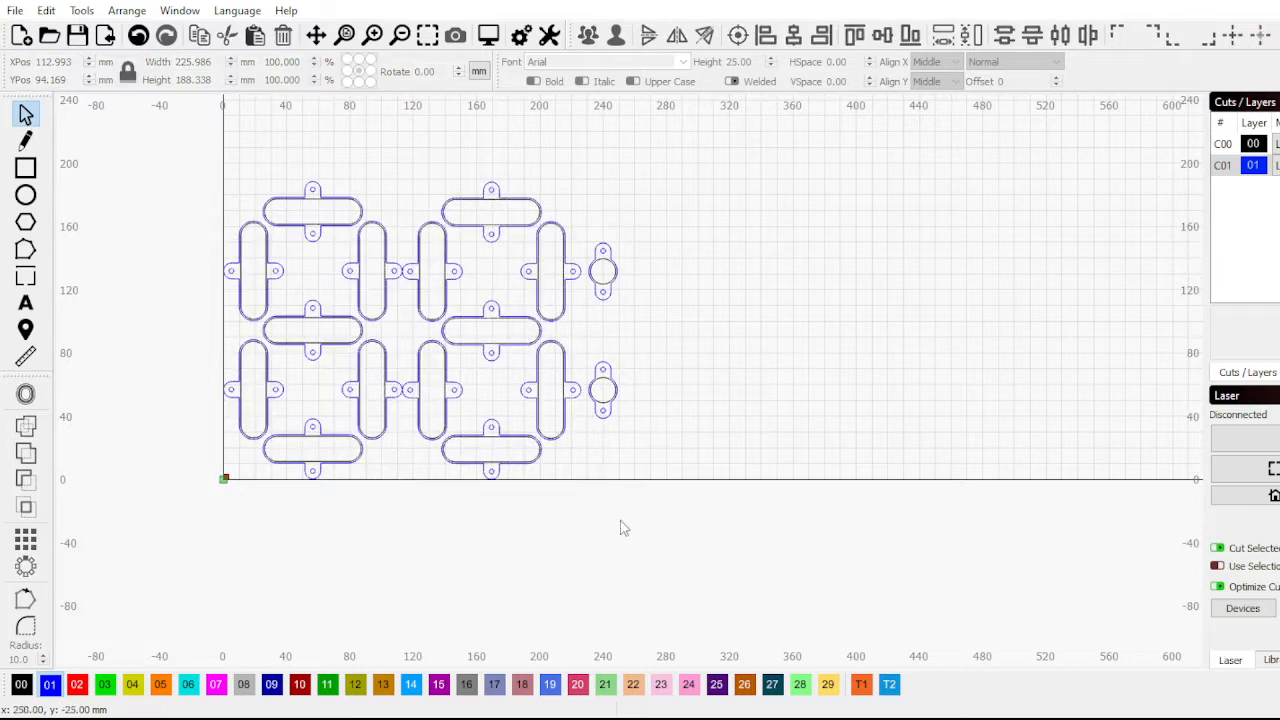
drag(628, 465, 611, 232)
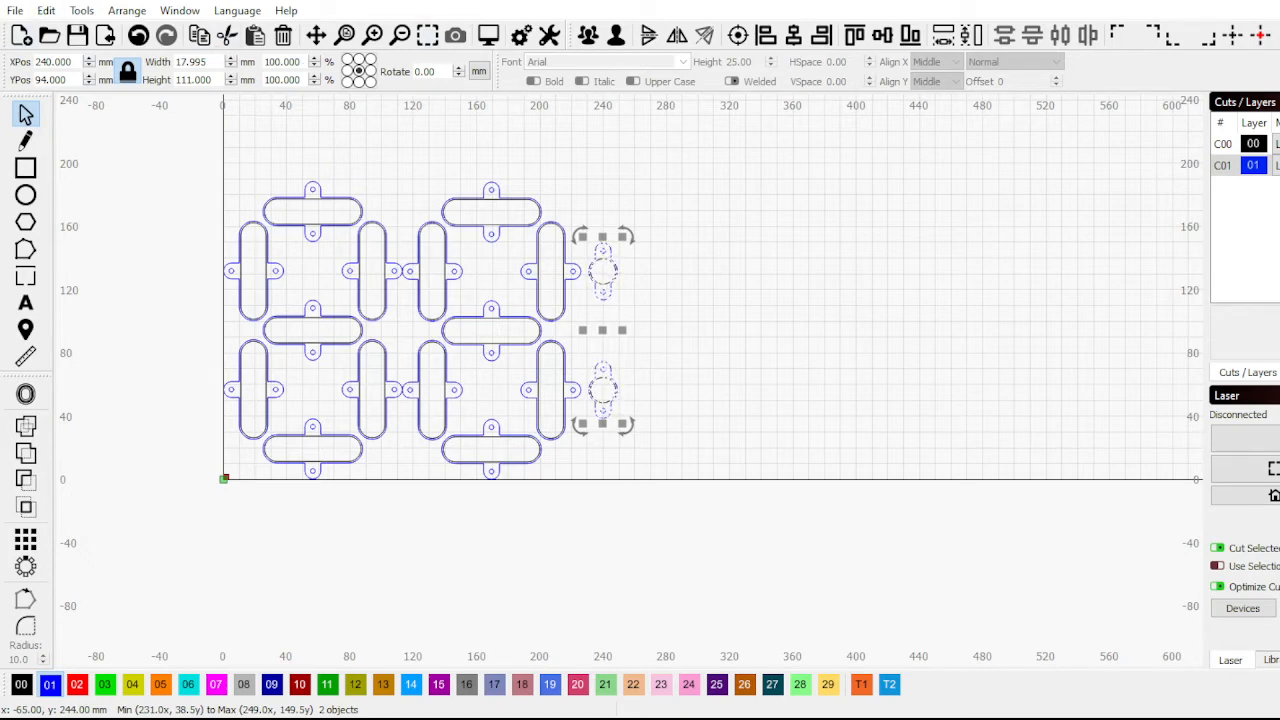
Draw a rectangle about 494 by 301 mm, set its width to 480 mm with locked proportions, and move it to the page's lower left corner
click(25, 168)
drag(200, 187, 981, 662)
scroll(305, 170, down, 2)
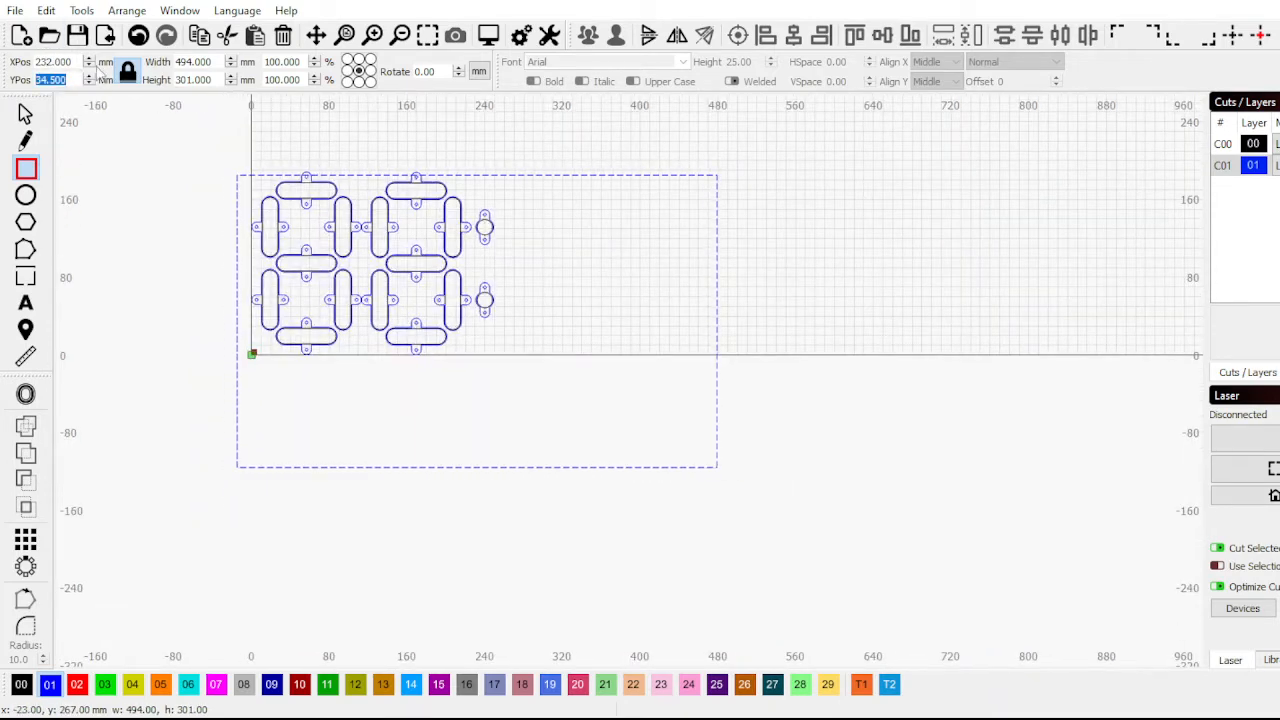
key(Tab)
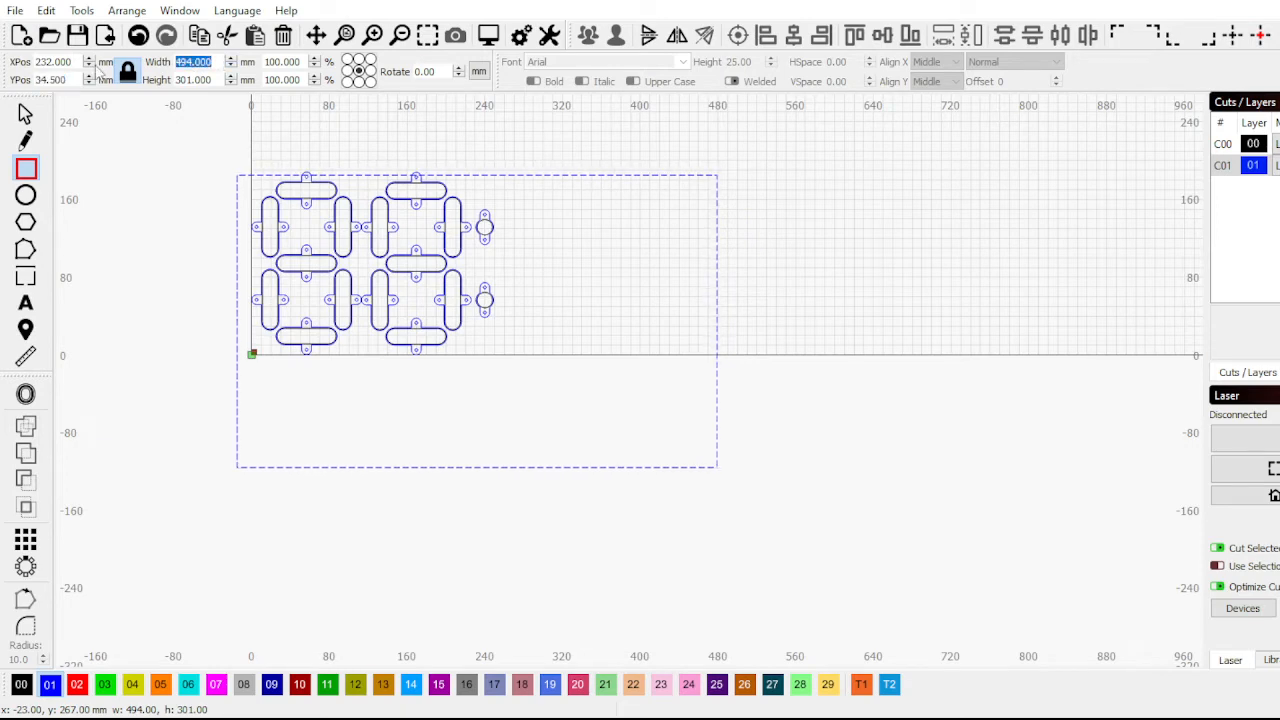
text(480)
key(Return)
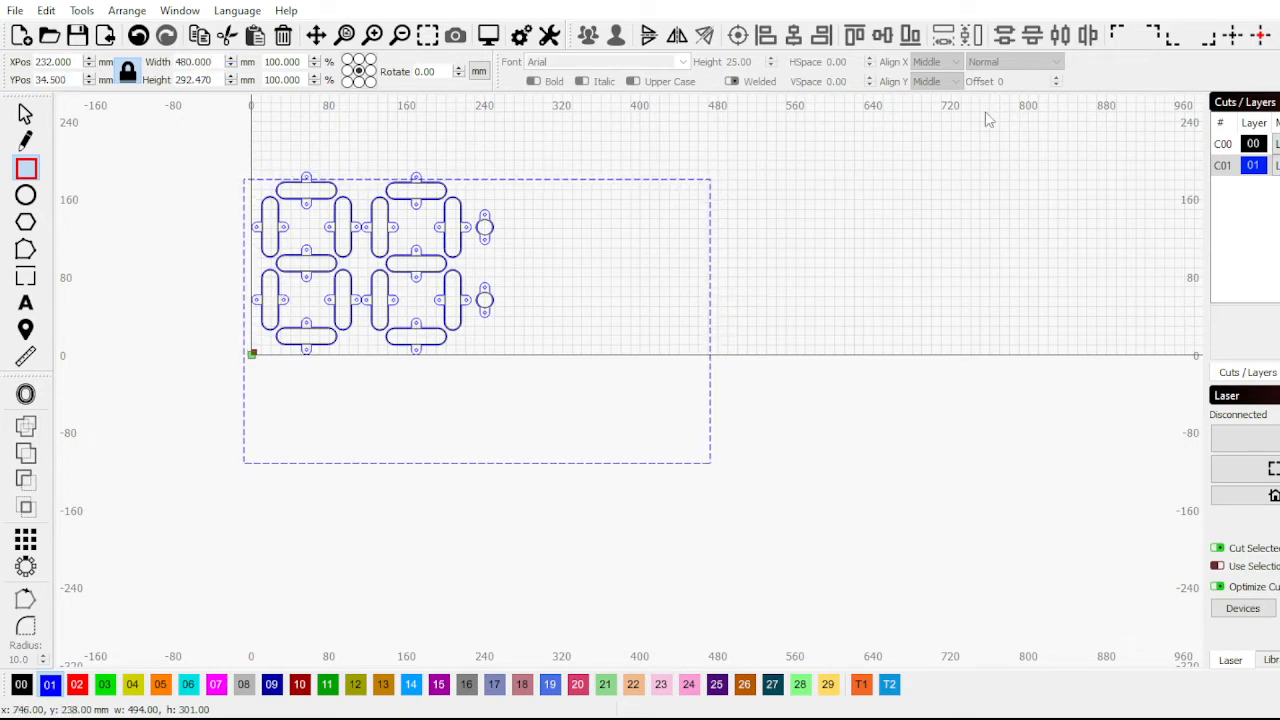
click(1176, 38)
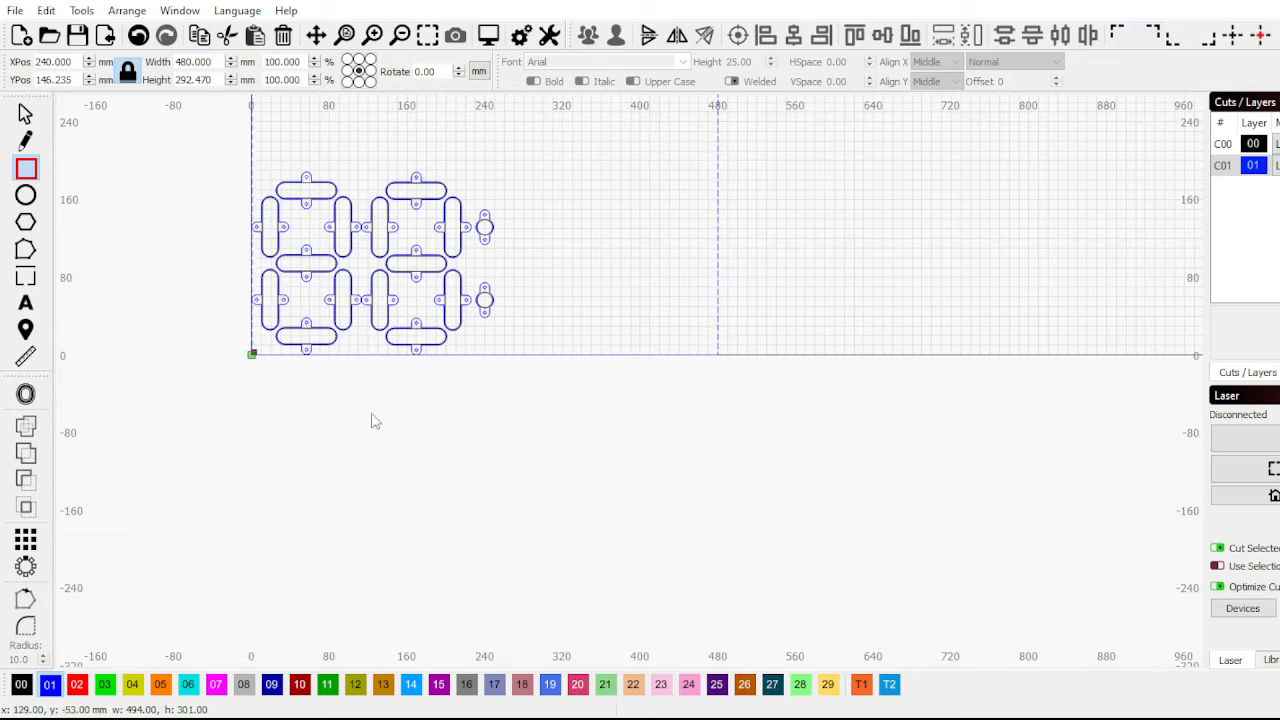
Select the two complete digits without the dots and place a copy of them outside the panel beside its lower left
click(25, 113)
scroll(240, 292, up, 2)
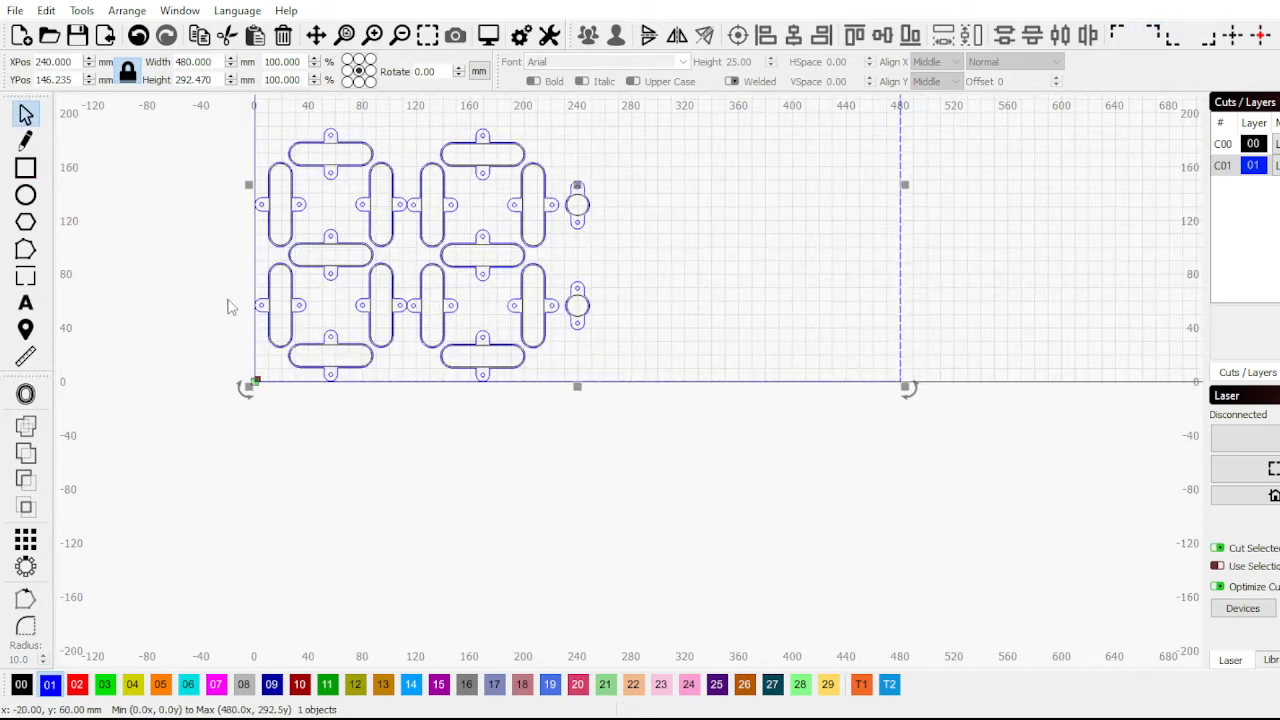
scroll(340, 505, down, 2)
drag(221, 207, 511, 494)
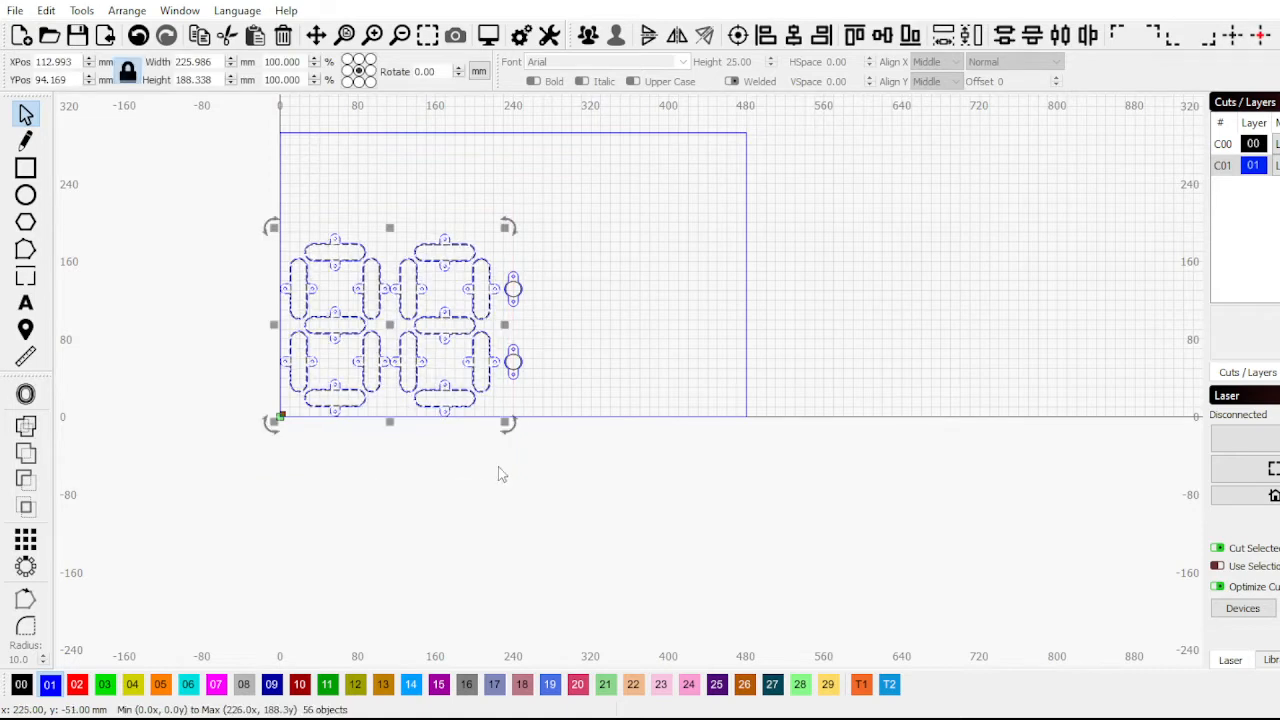
scroll(560, 440, down, 3)
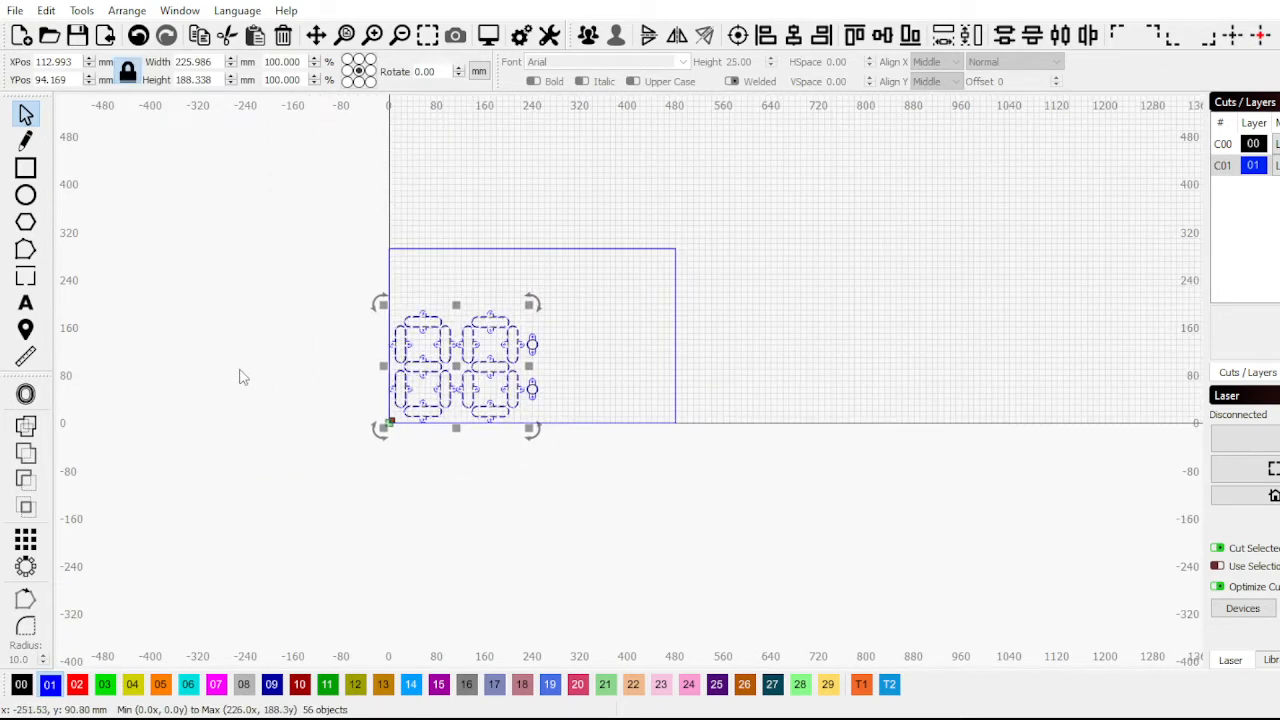
key(ctrl+c)
key(ctrl+v)
click(327, 201)
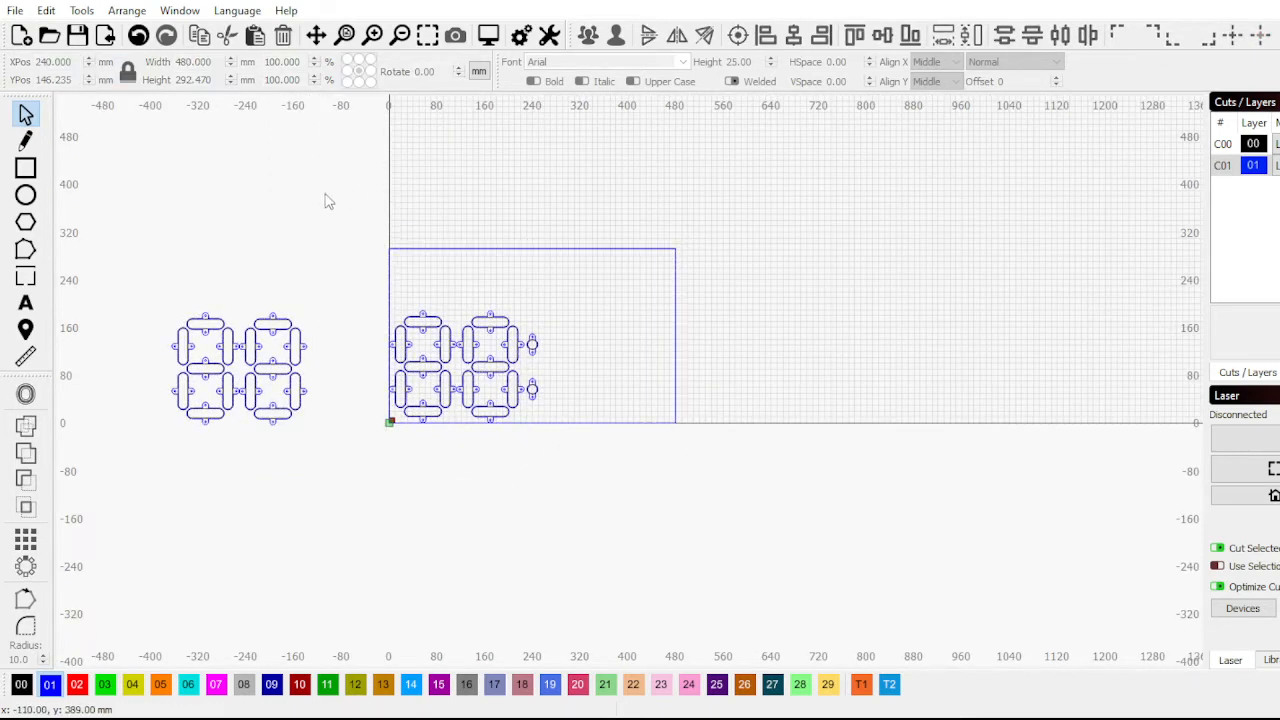
Select the panel rectangle with its two digits and dots, and mirror them horizontally
drag(808, 490, 800, 497)
scroll(600, 404, up, 2)
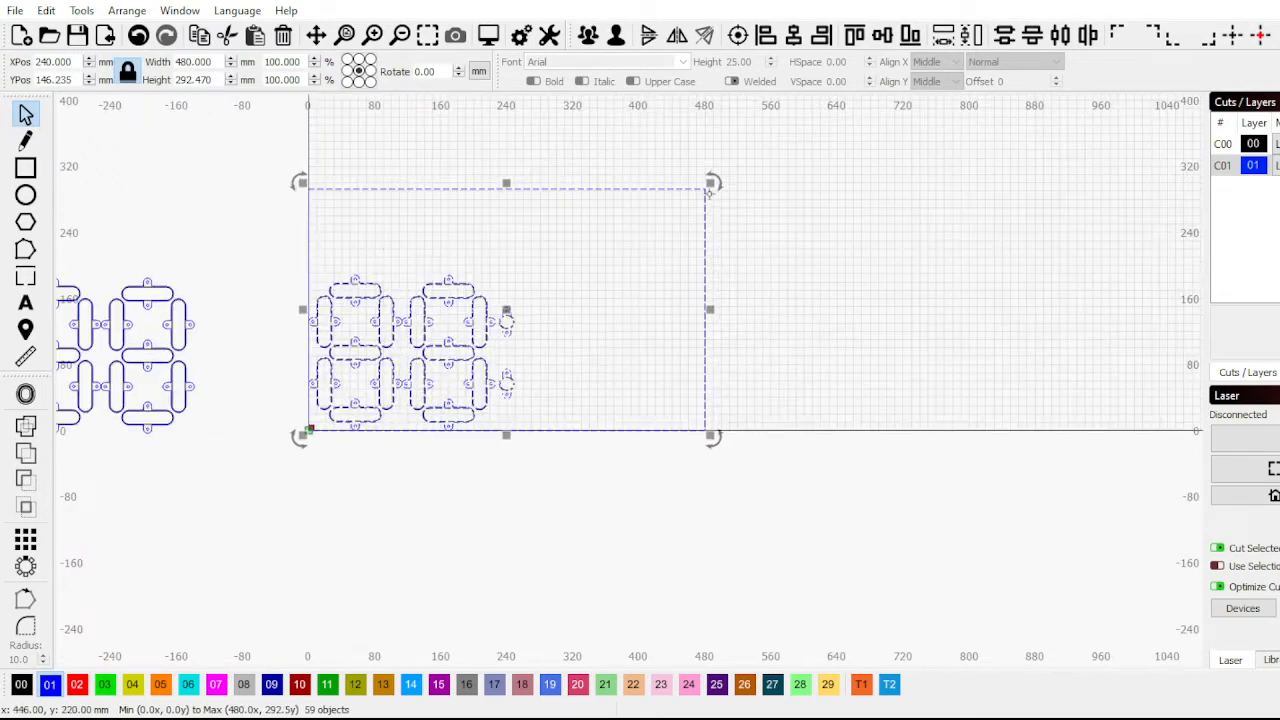
click(678, 37)
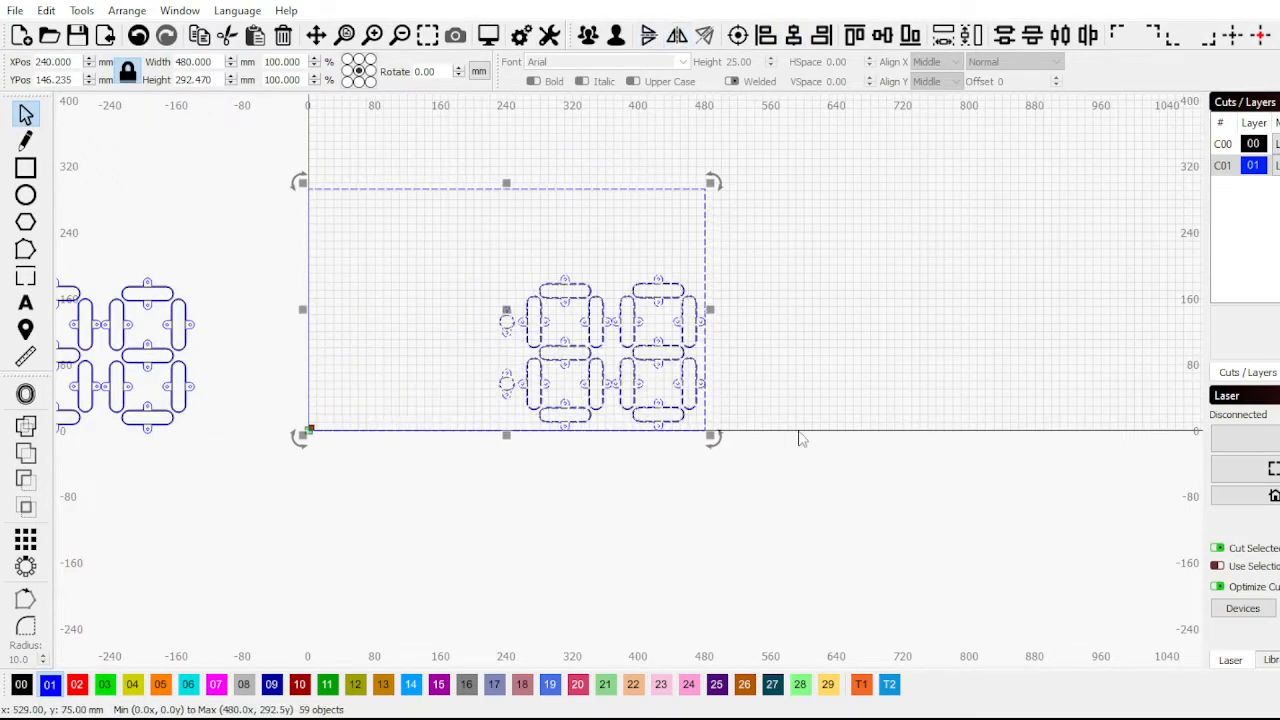
Move the copied pair of digits to the page's lower left corner to complete the four-digit layout
scroll(600, 420, down, 1)
drag(183, 320, 411, 493)
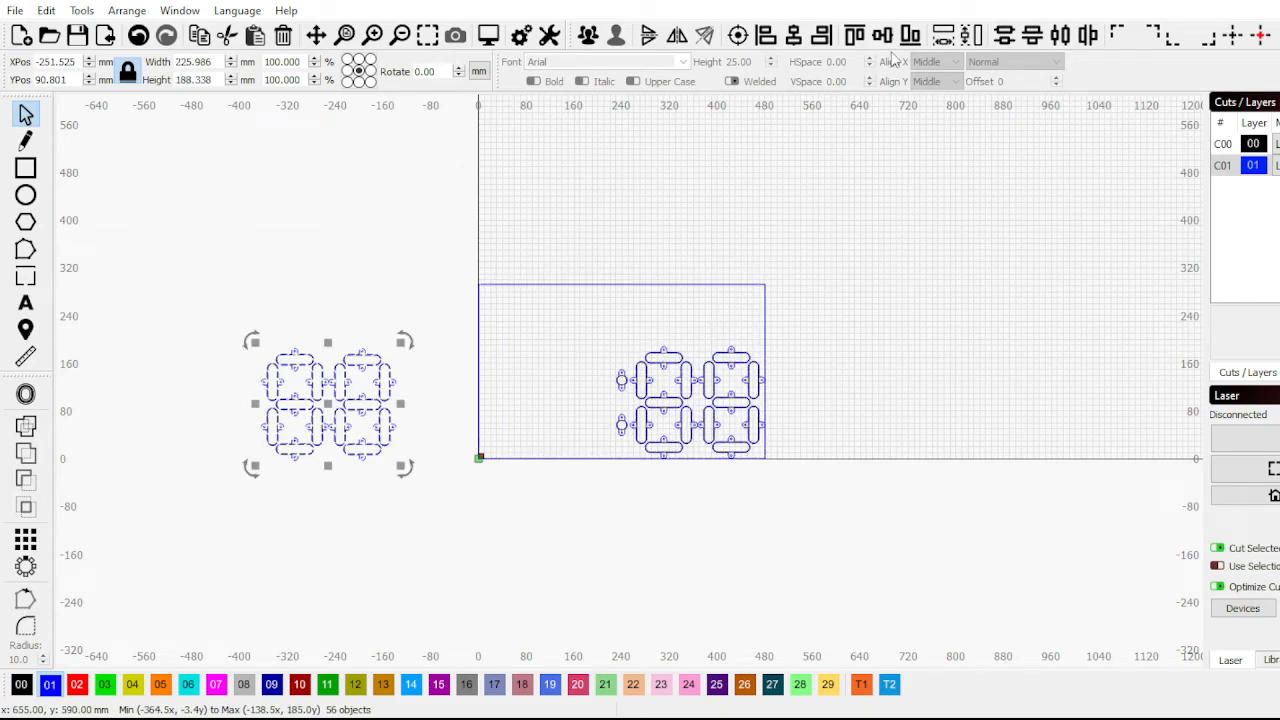
click(1175, 37)
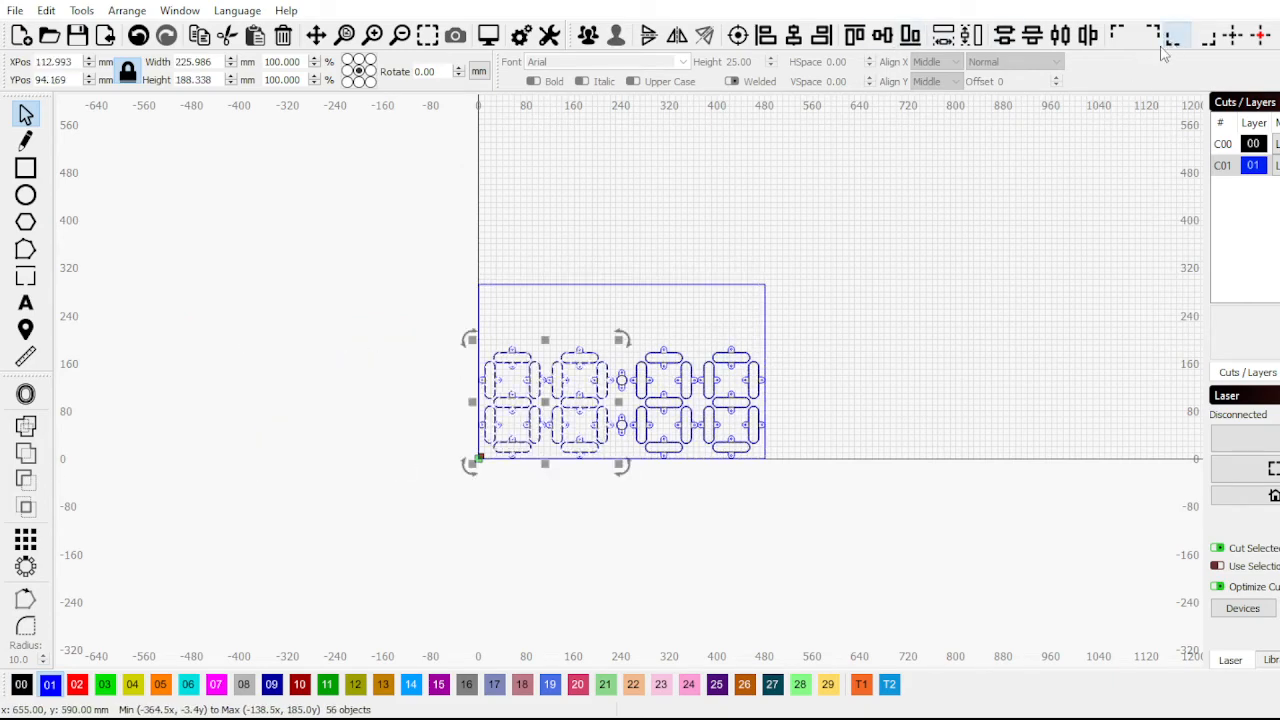
scroll(562, 393, up, 3)
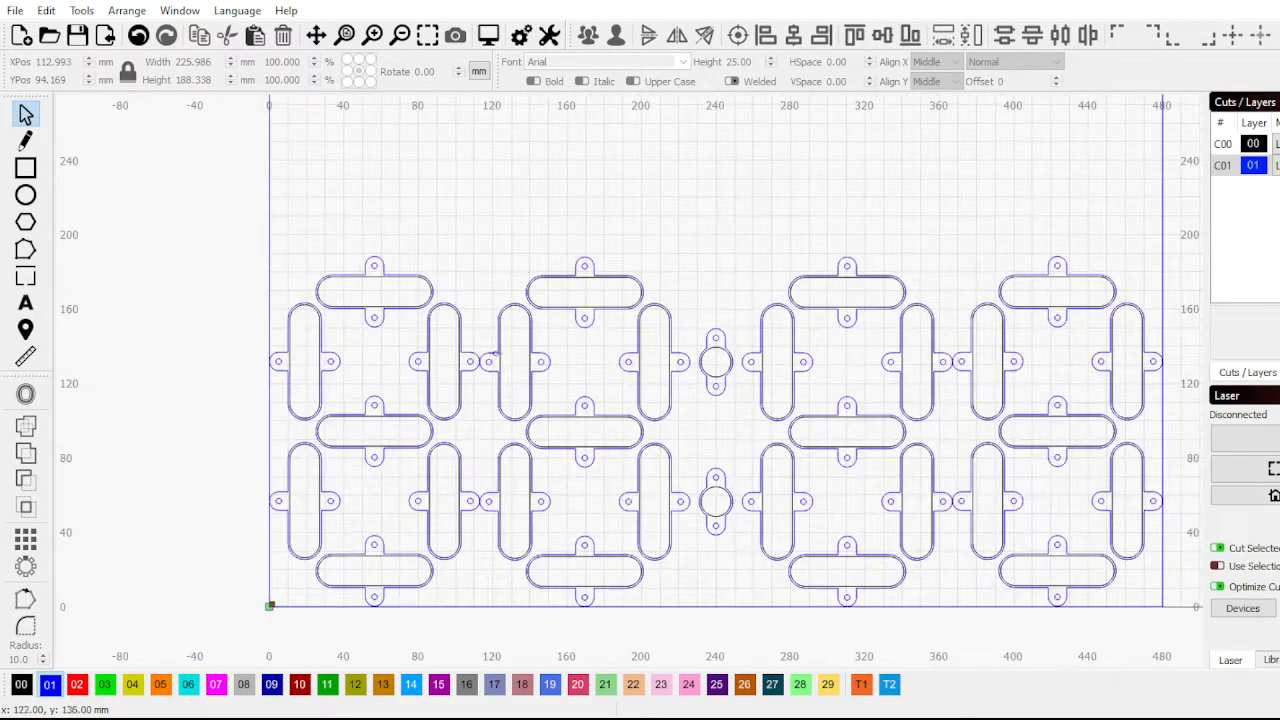
Delete the 480 mm wide panel rectangle surrounding the four digits and dots
scroll(500, 330, down, 2)
click(578, 200)
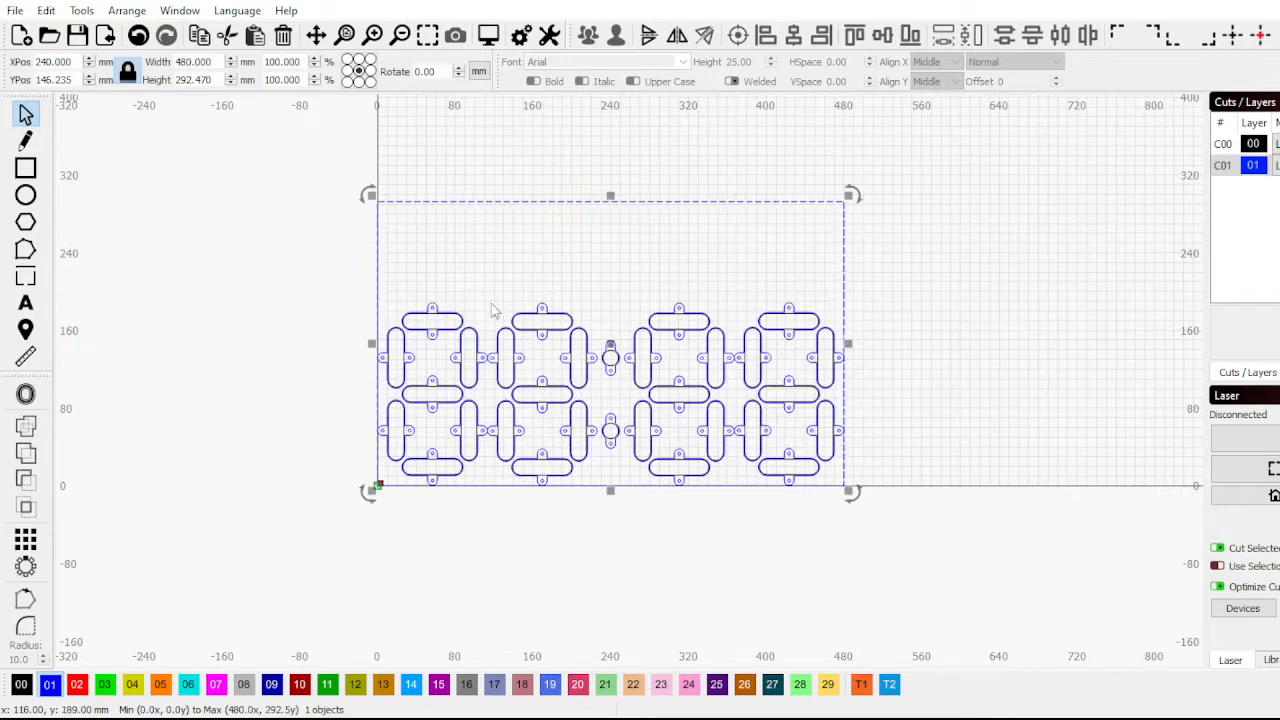
scroll(573, 357, up, 2)
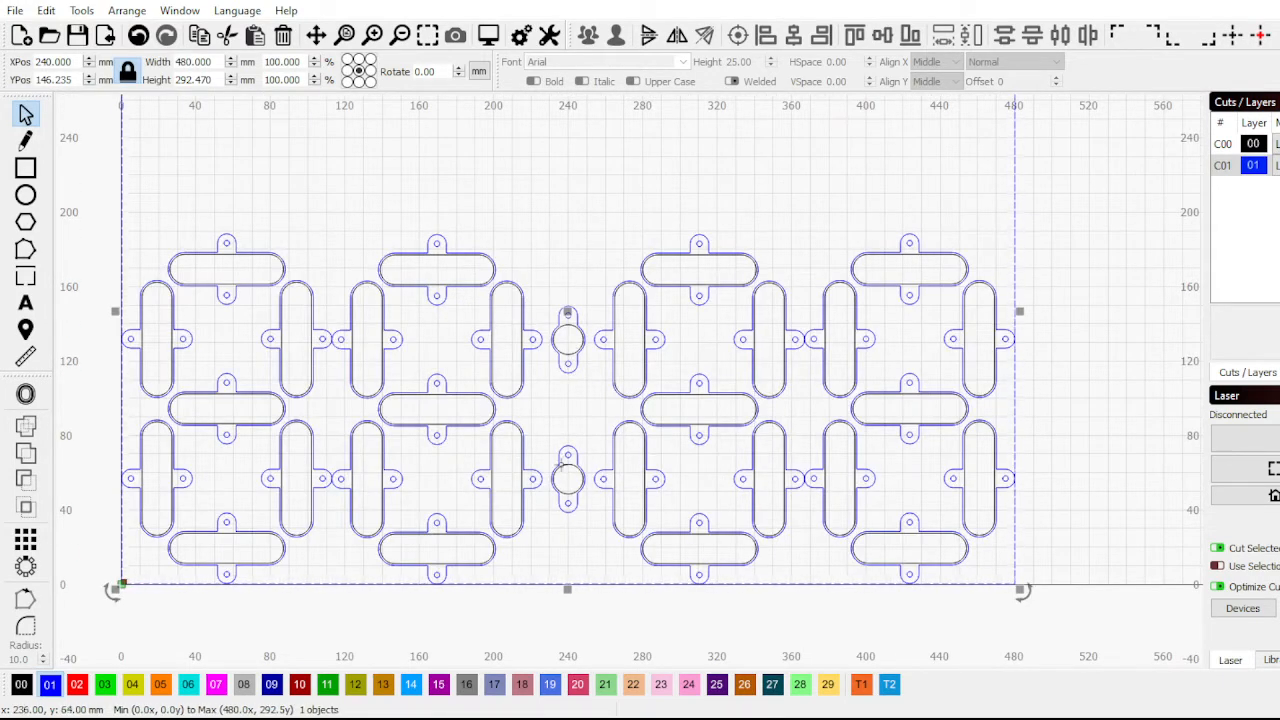
scroll(562, 467, down, 2)
click(790, 170)
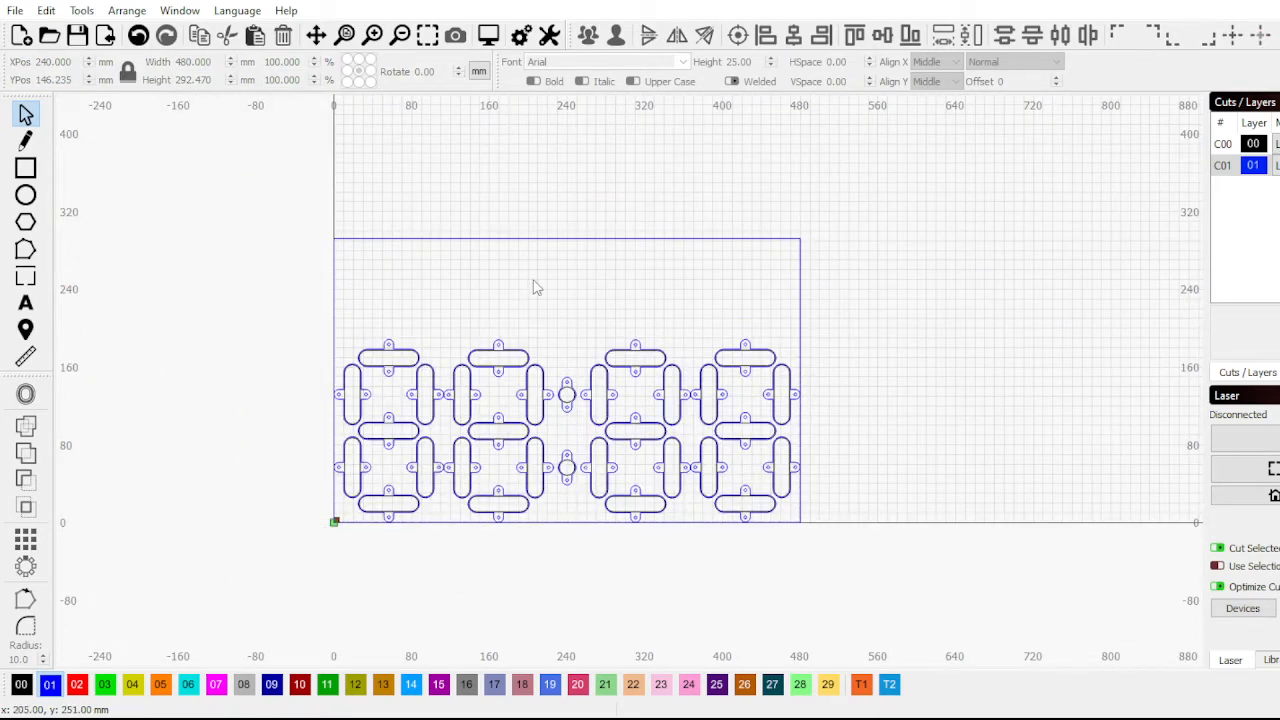
drag(531, 163, 406, 251)
key(Delete)
Select the whole clock display and switch the displayed units to inches
drag(256, 262, 1071, 603)
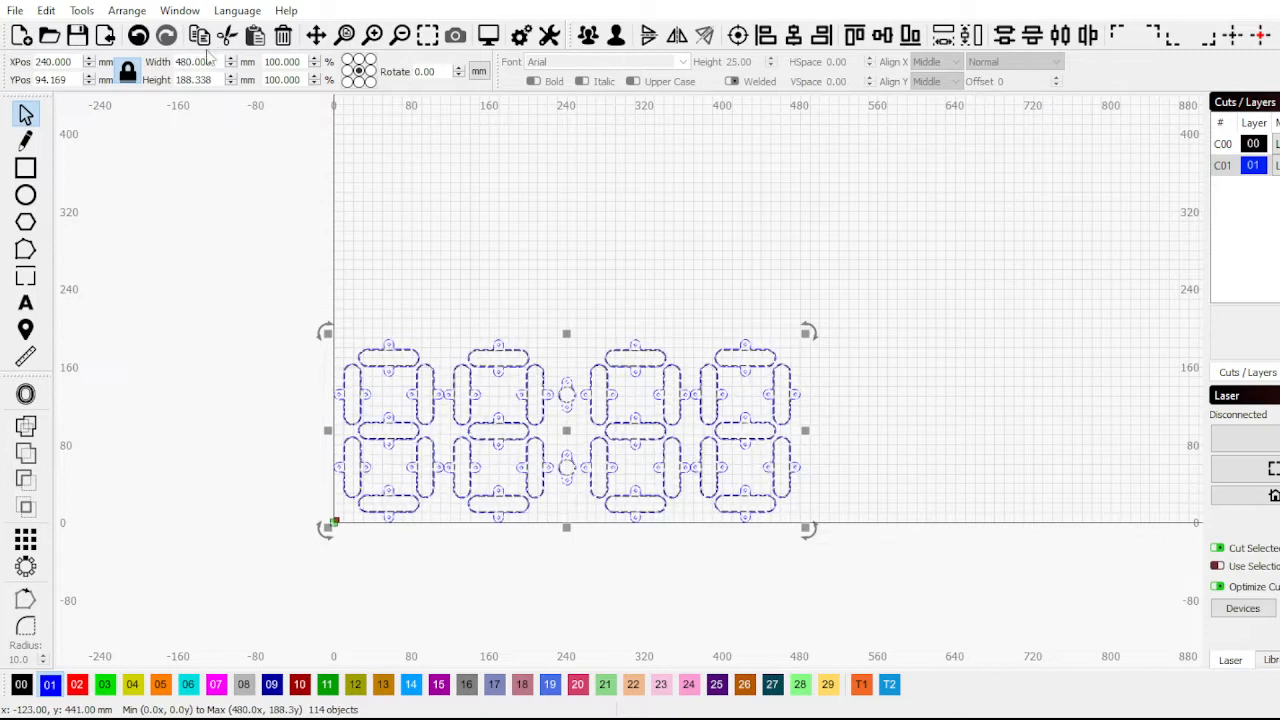
click(241, 80)
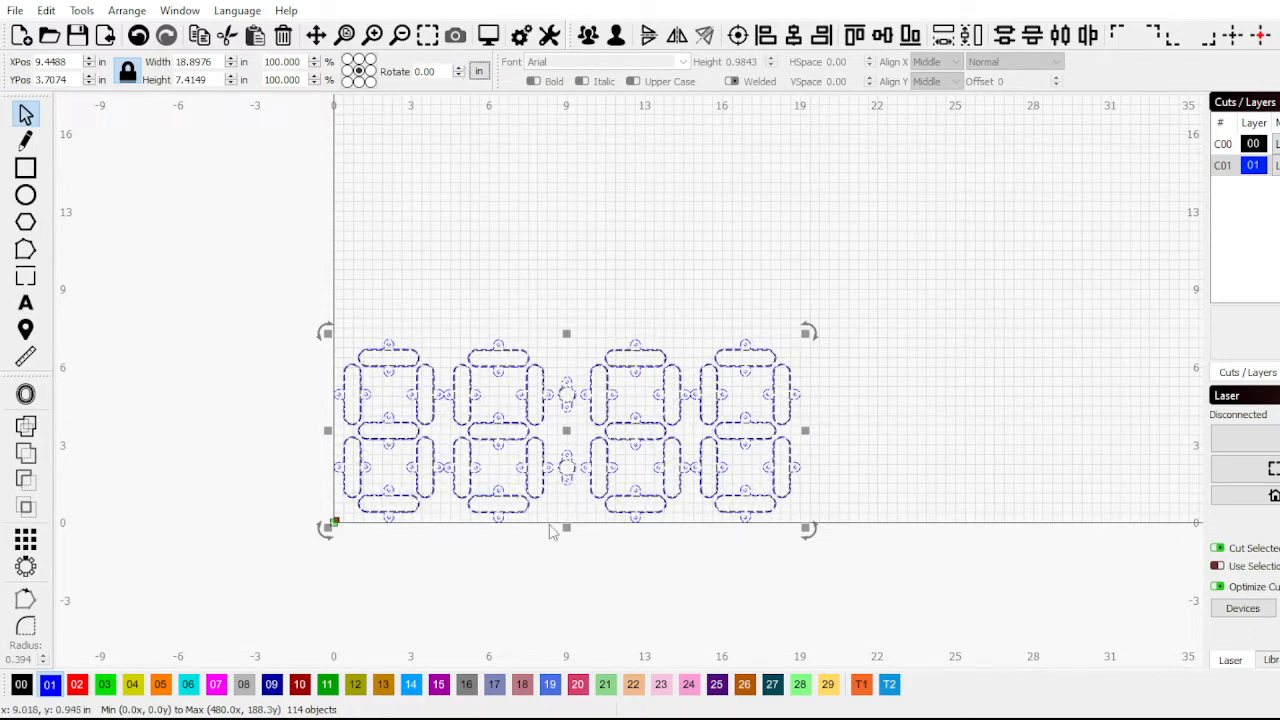
scroll(455, 478, up, 3)
scroll(404, 385, up, 2)
scroll(582, 267, down, 2)
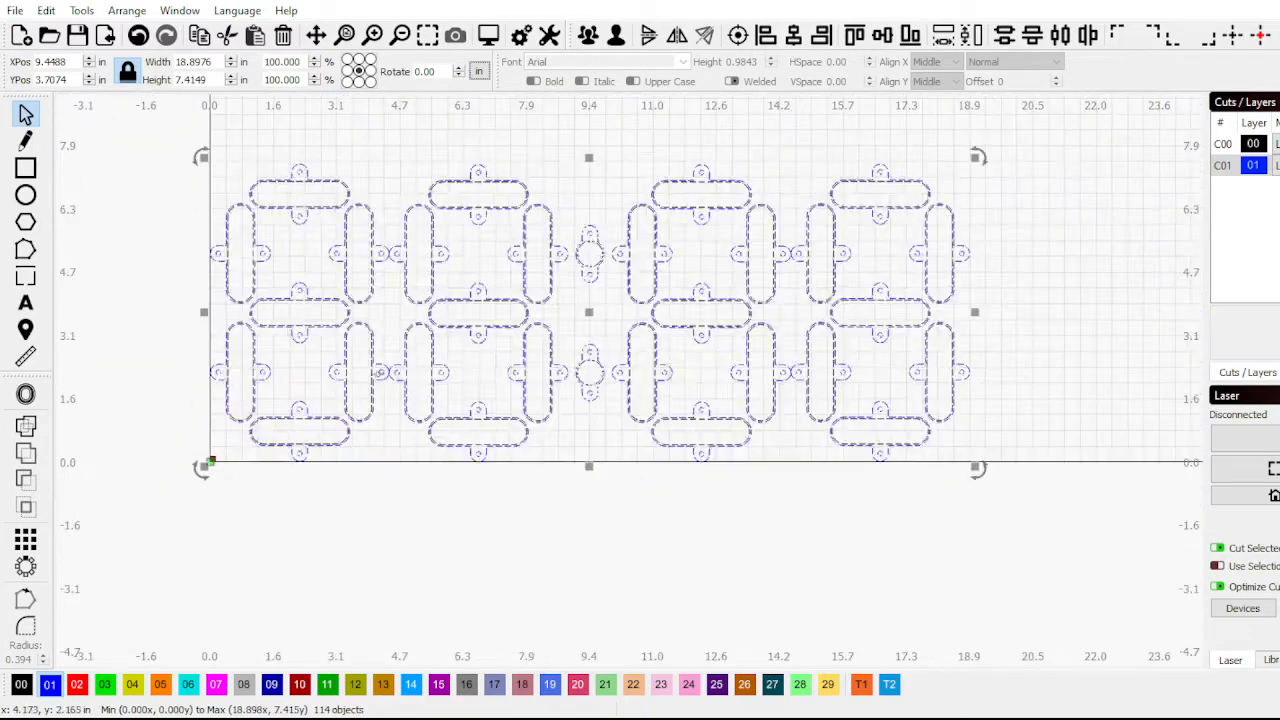
Examine the tabs, screw holes, dots and segments across the four-digit layout
click(601, 211)
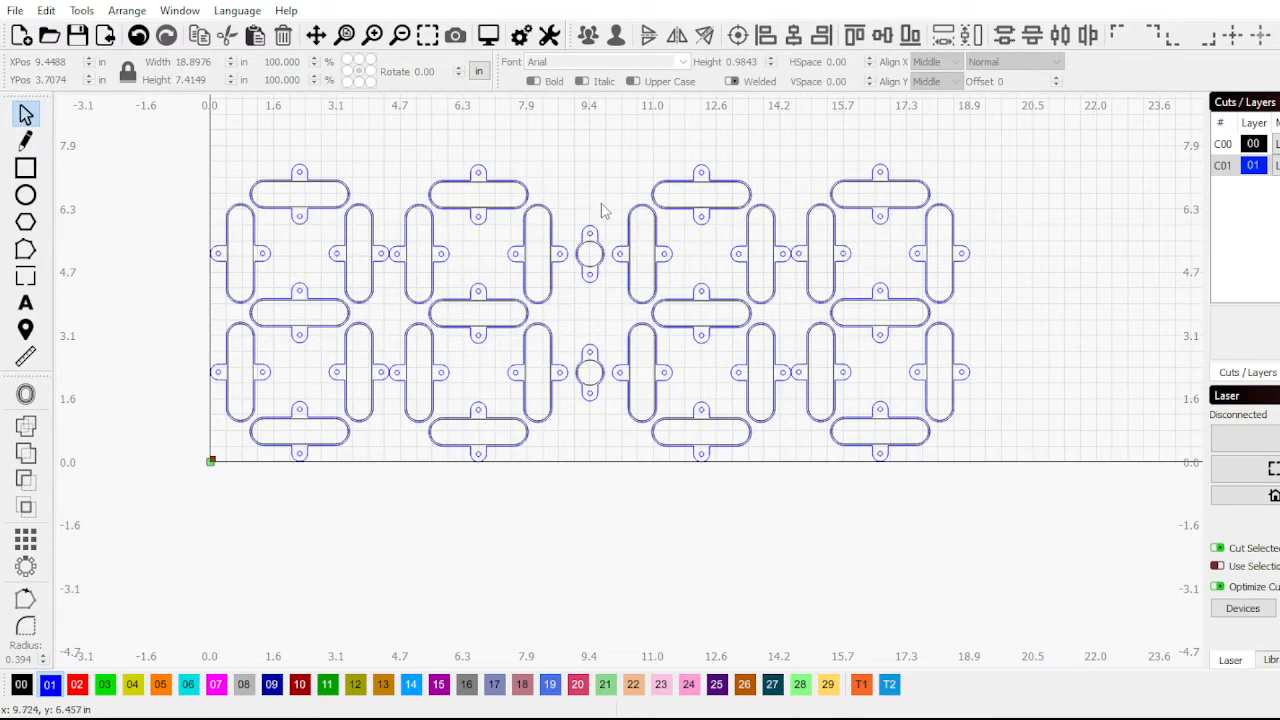
click(590, 240)
scroll(576, 283, down, 1)
click(932, 481)
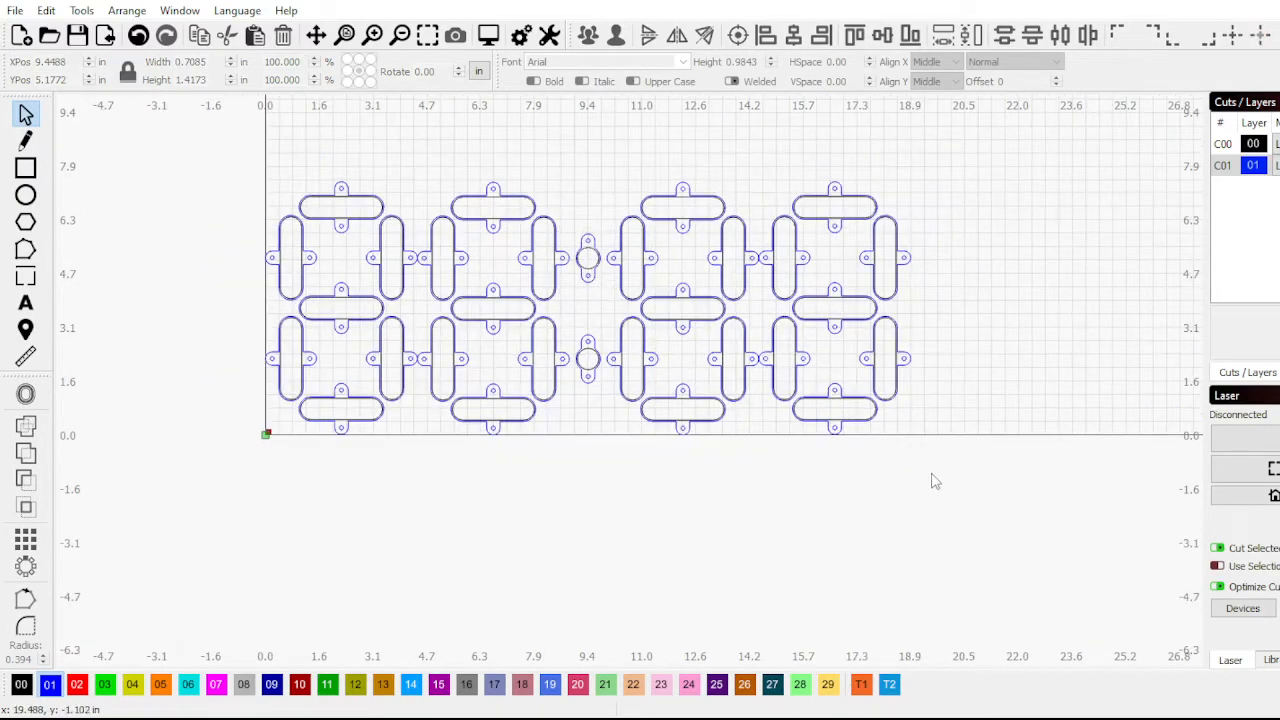
scroll(870, 301, up, 1)
click(822, 284)
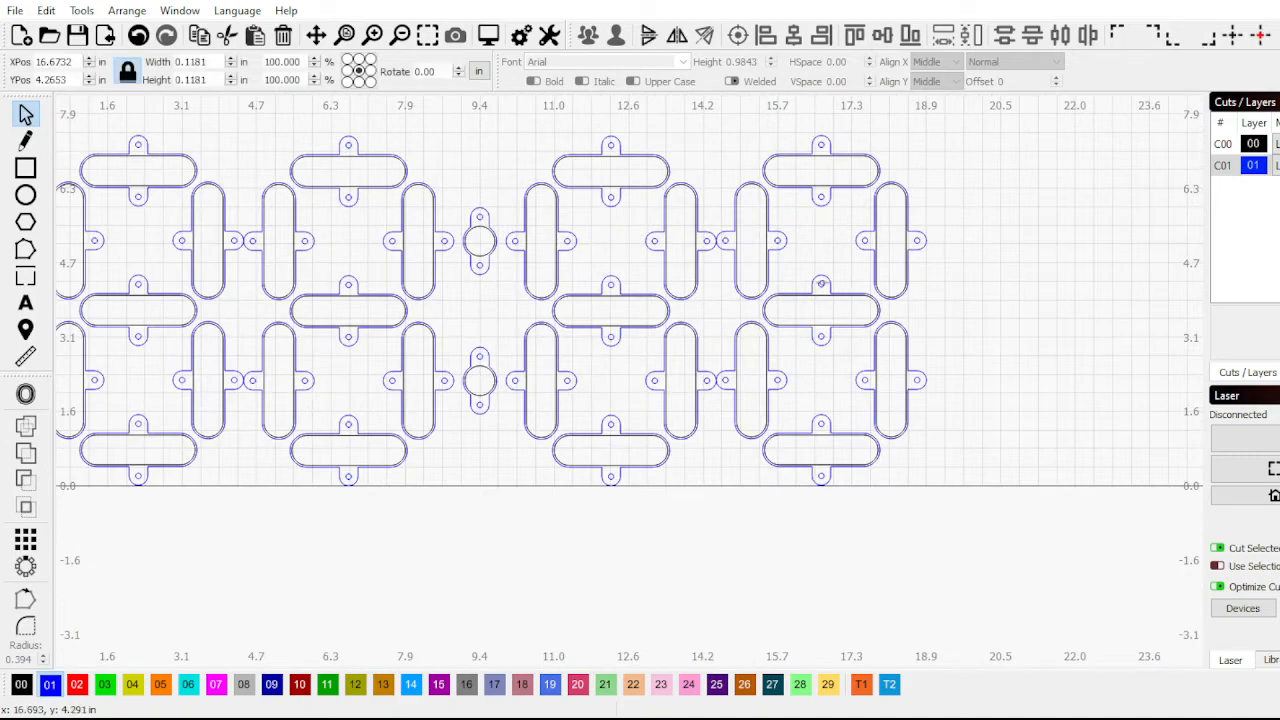
scroll(849, 357, down, 2)
click(370, 187)
drag(452, 181, 340, 330)
scroll(415, 320, up, 3)
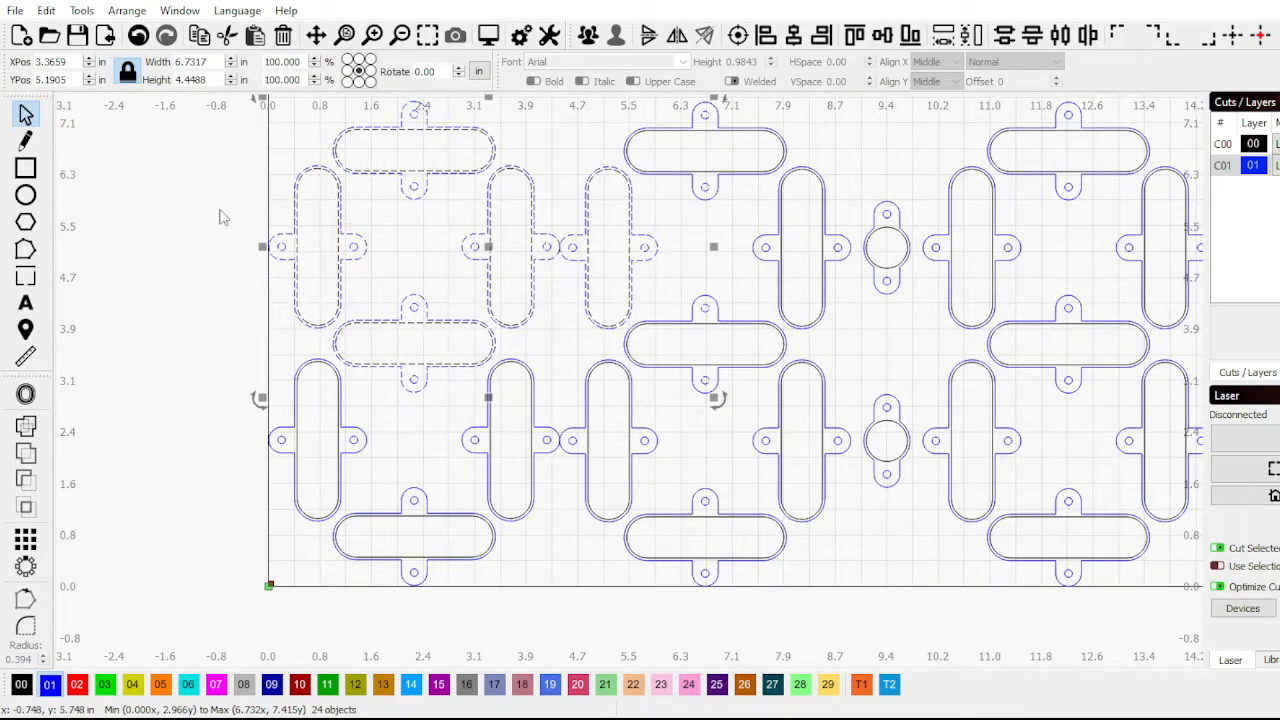
scroll(222, 218, down, 1)
scroll(222, 218, down, 1)
View the plain segment and dot outlines with layer 01 hidden, and show the layer again
click(222, 218)
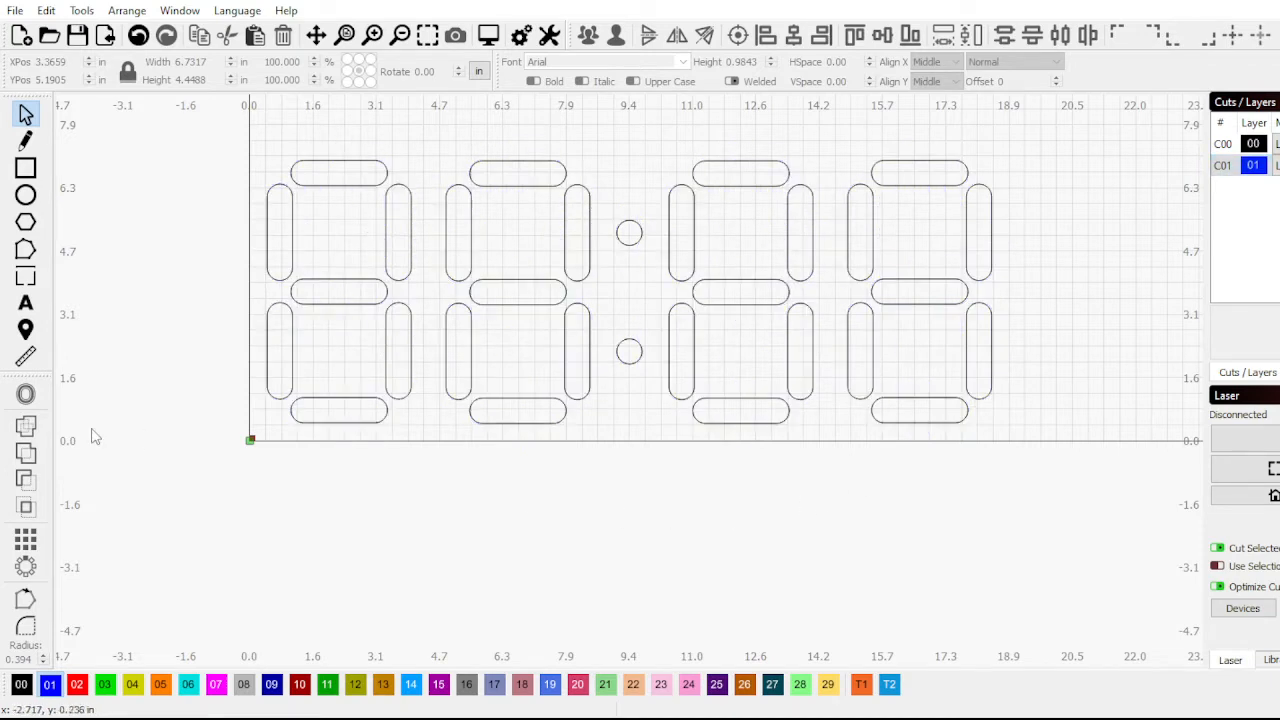
scroll(91, 434, down, 3)
scroll(120, 425, up, 1)
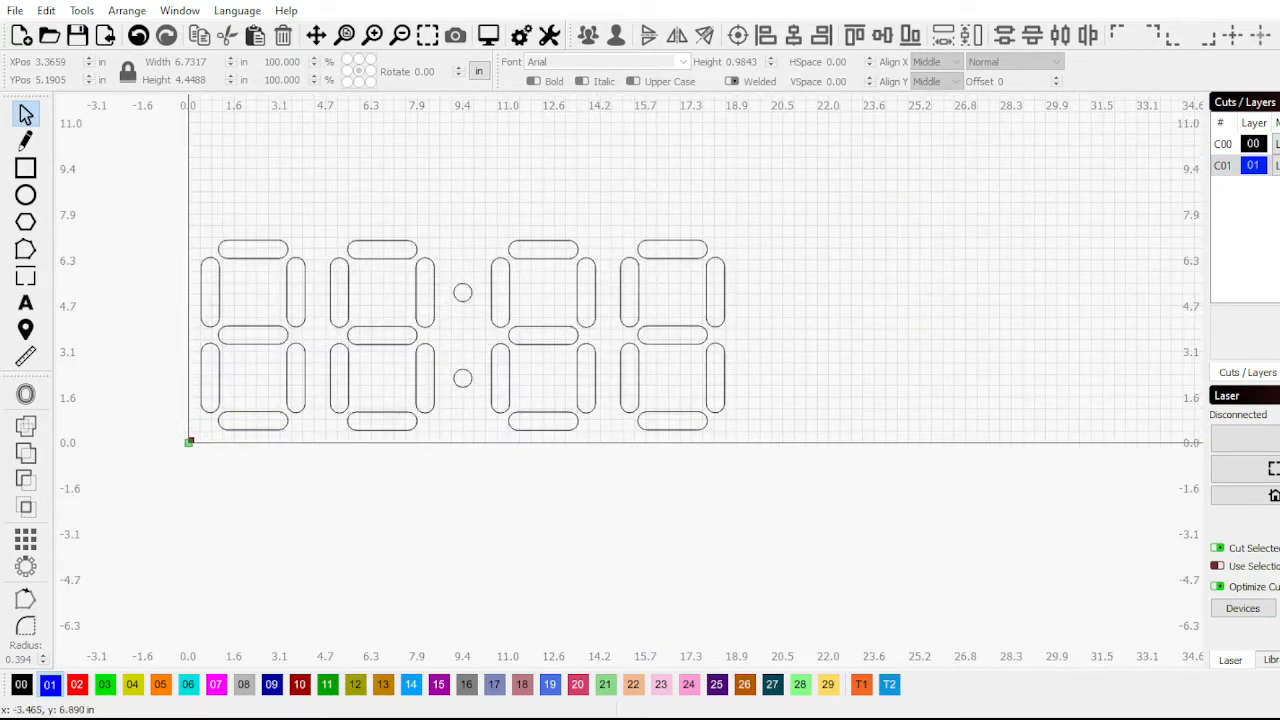
scroll(140, 318, up, 3)
scroll(316, 362, down, 2)
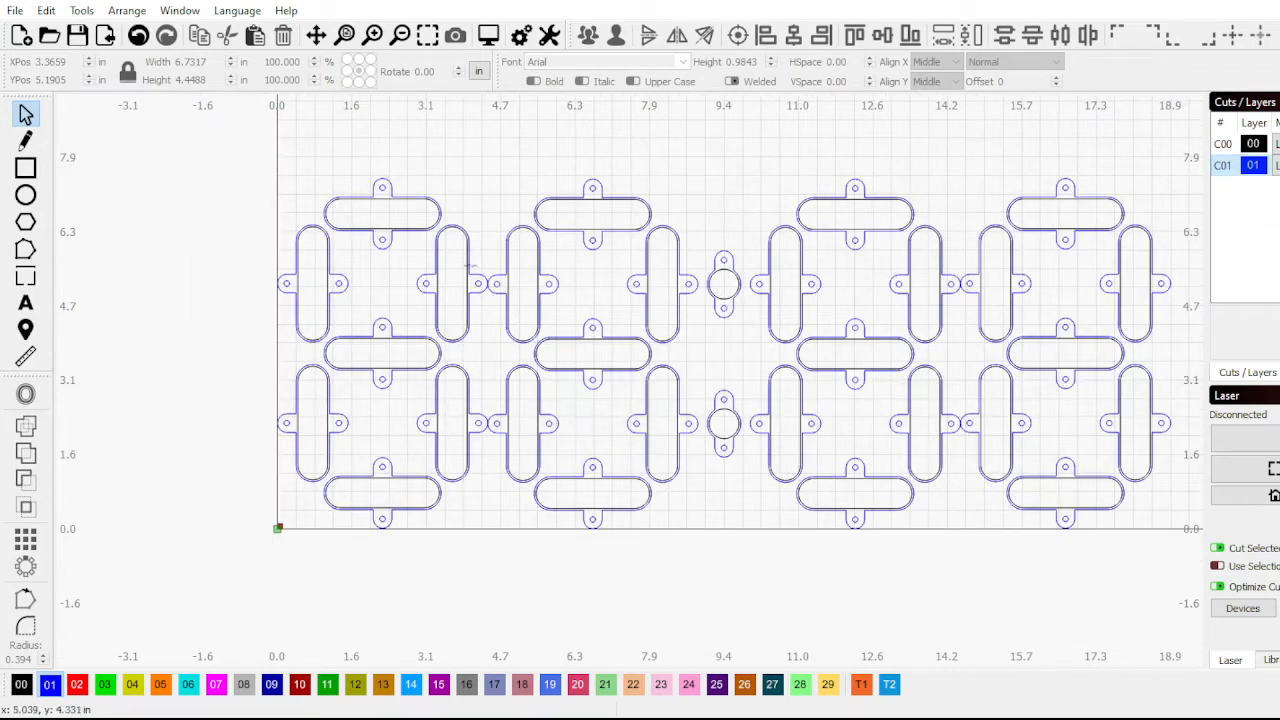
Select the seven inner segment outlines of the first digit on layer 00
scroll(248, 283, up, 2)
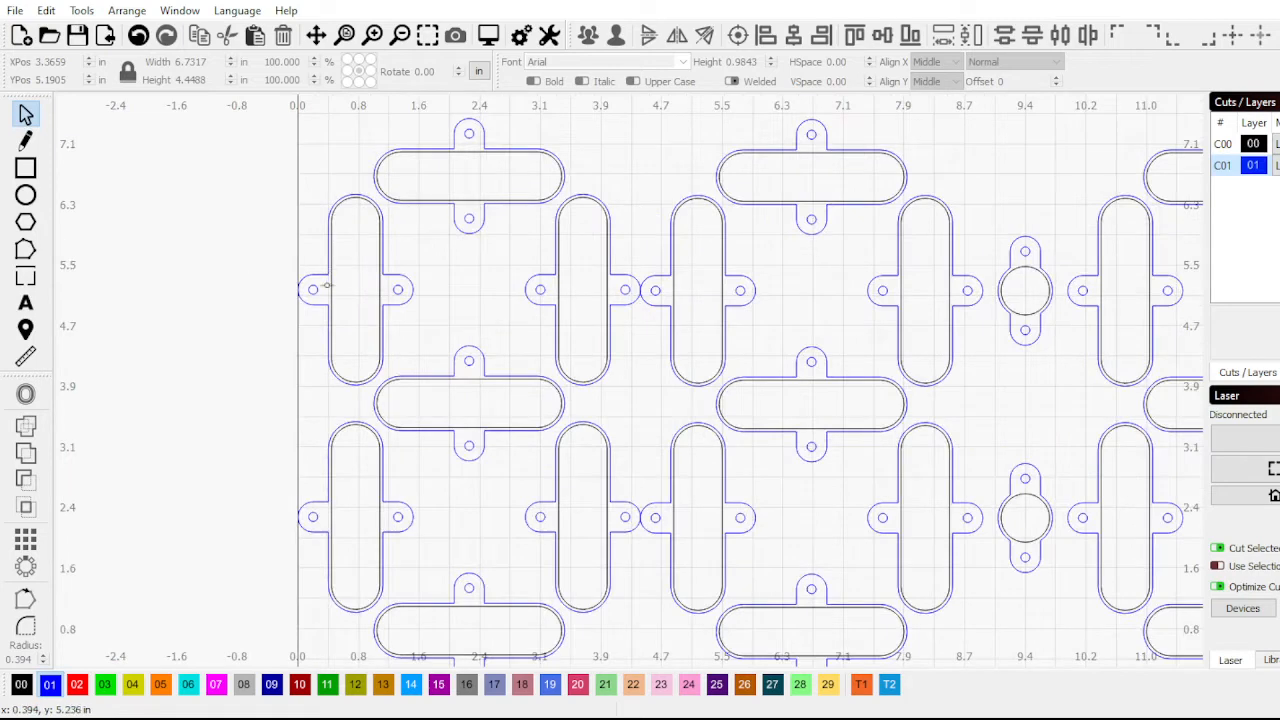
click(329, 287)
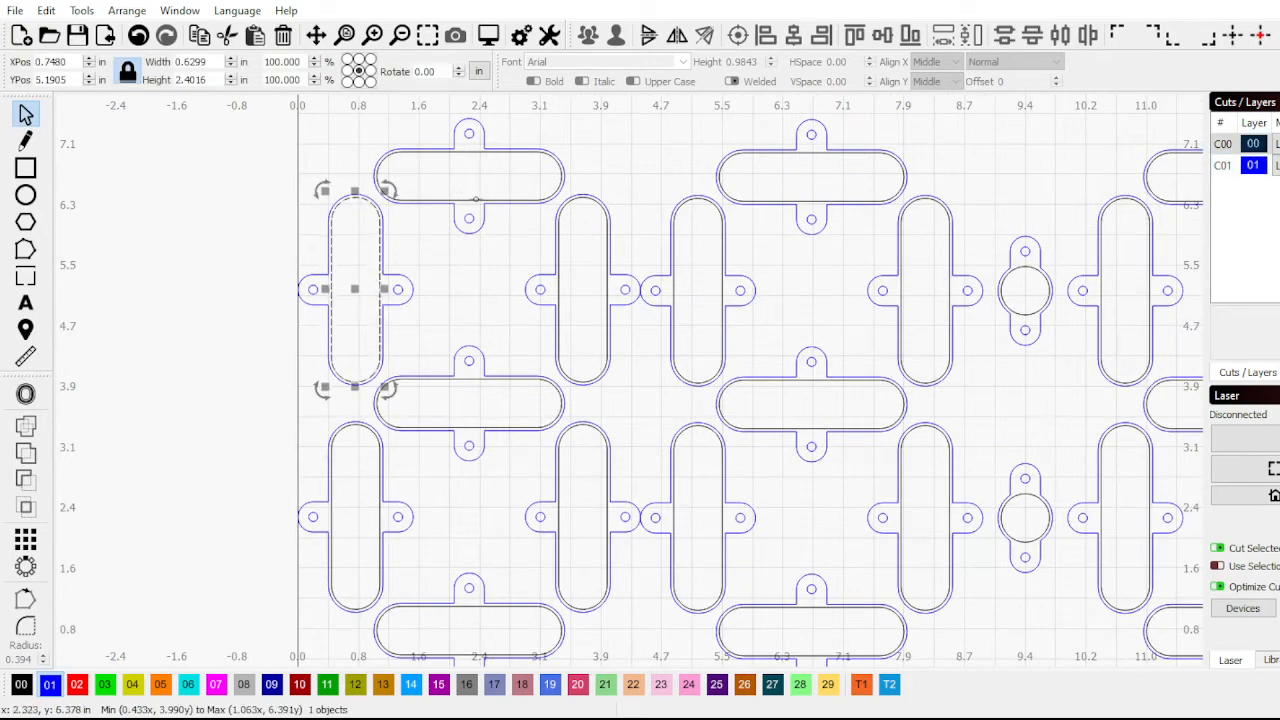
shift+click(474, 200)
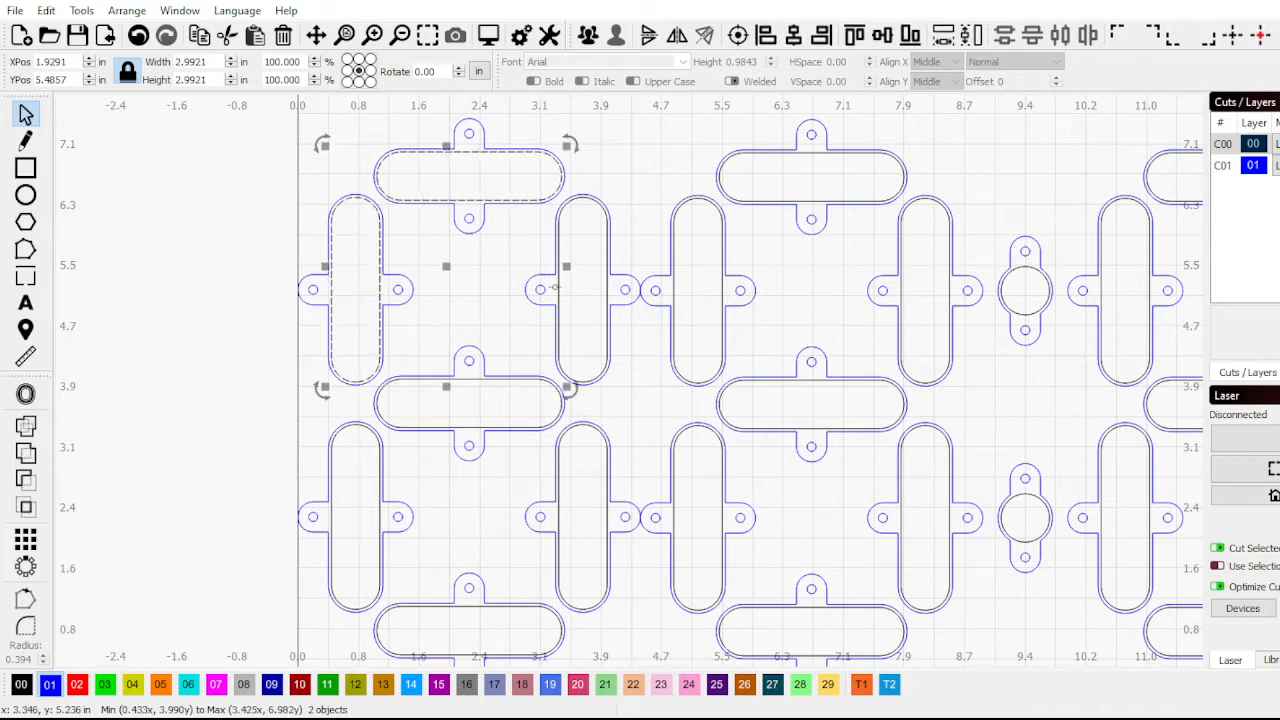
shift+click(556, 287)
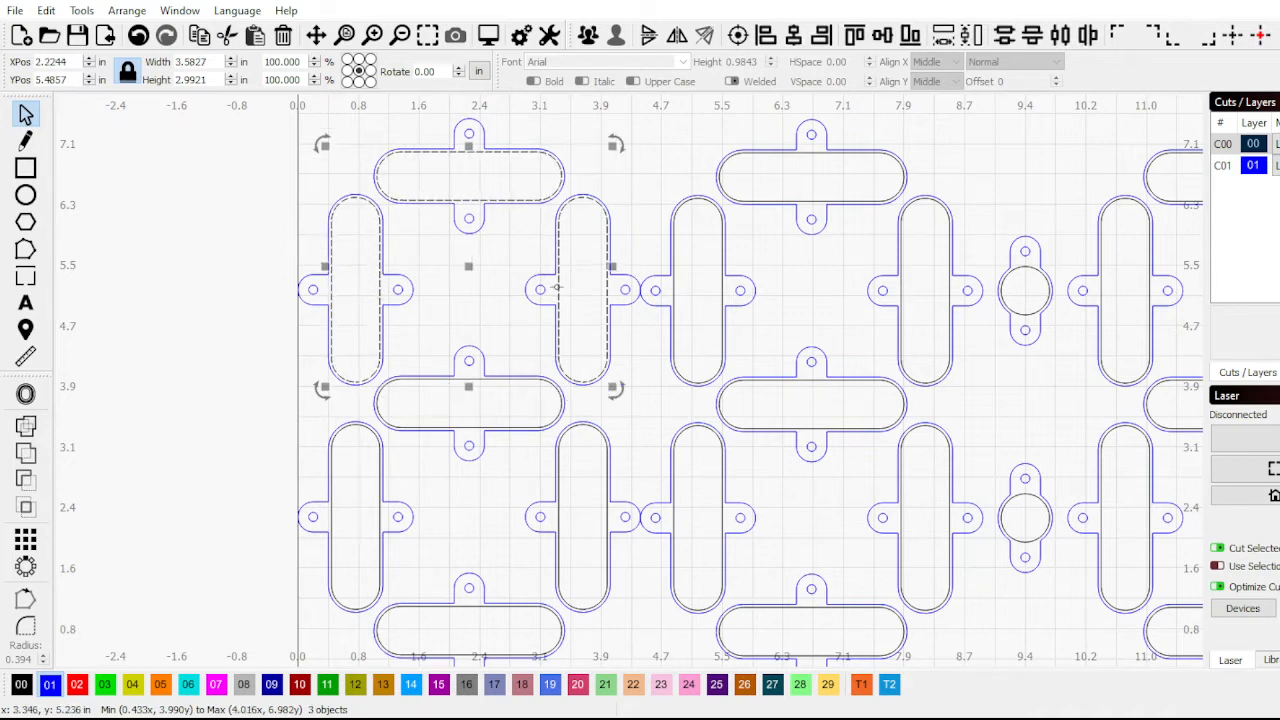
shift+click(463, 380)
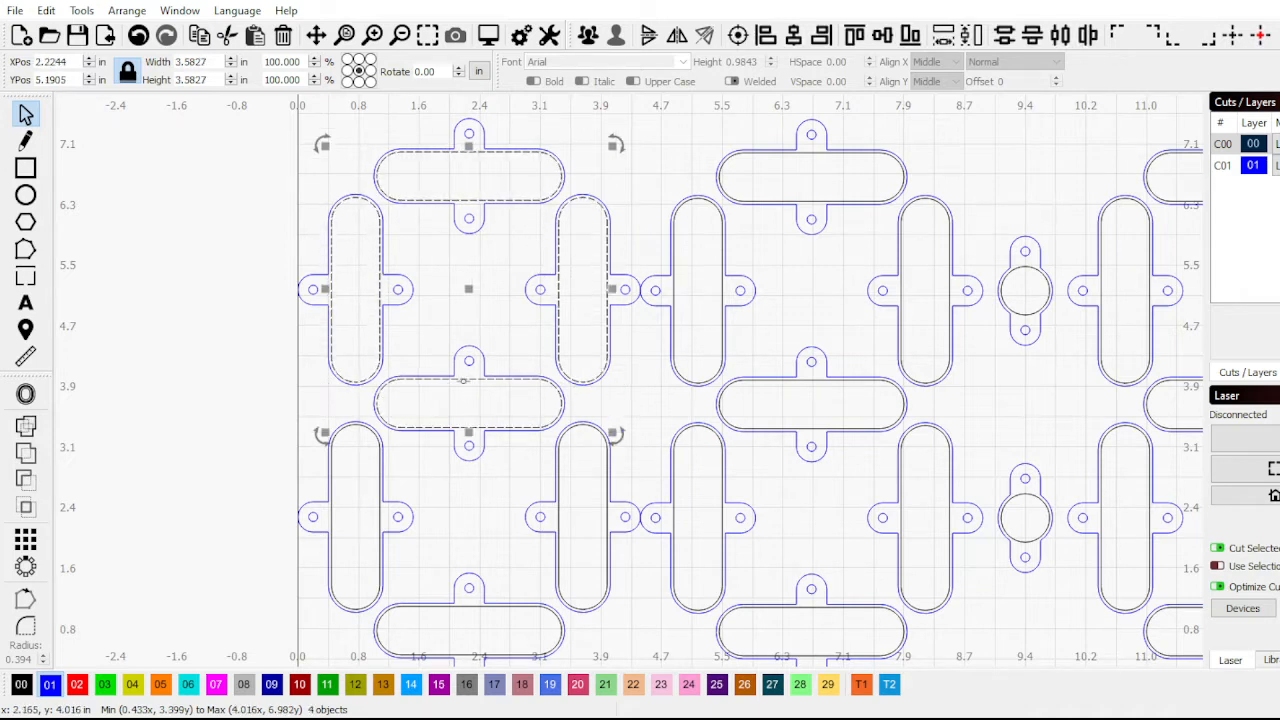
shift+click(379, 513)
shift+click(462, 606)
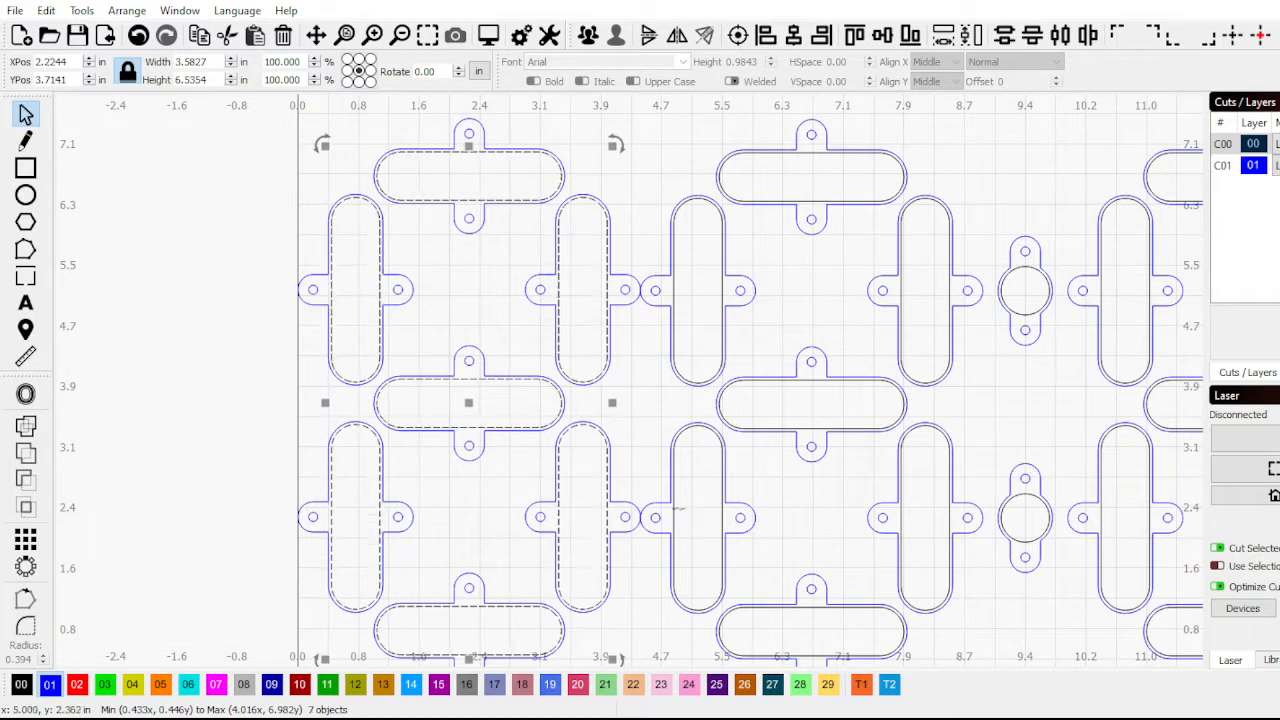
Add the seven inner segment outlines of the second digit to the selection
shift+click(675, 511)
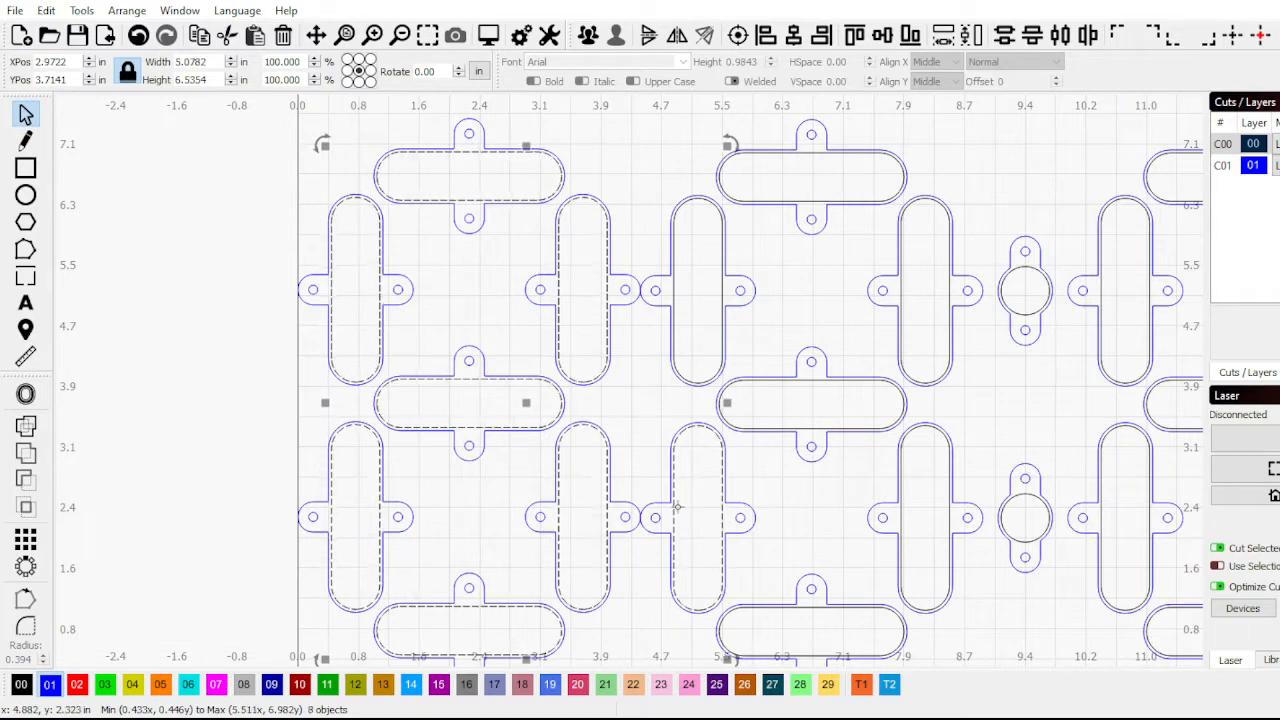
shift+click(810, 379)
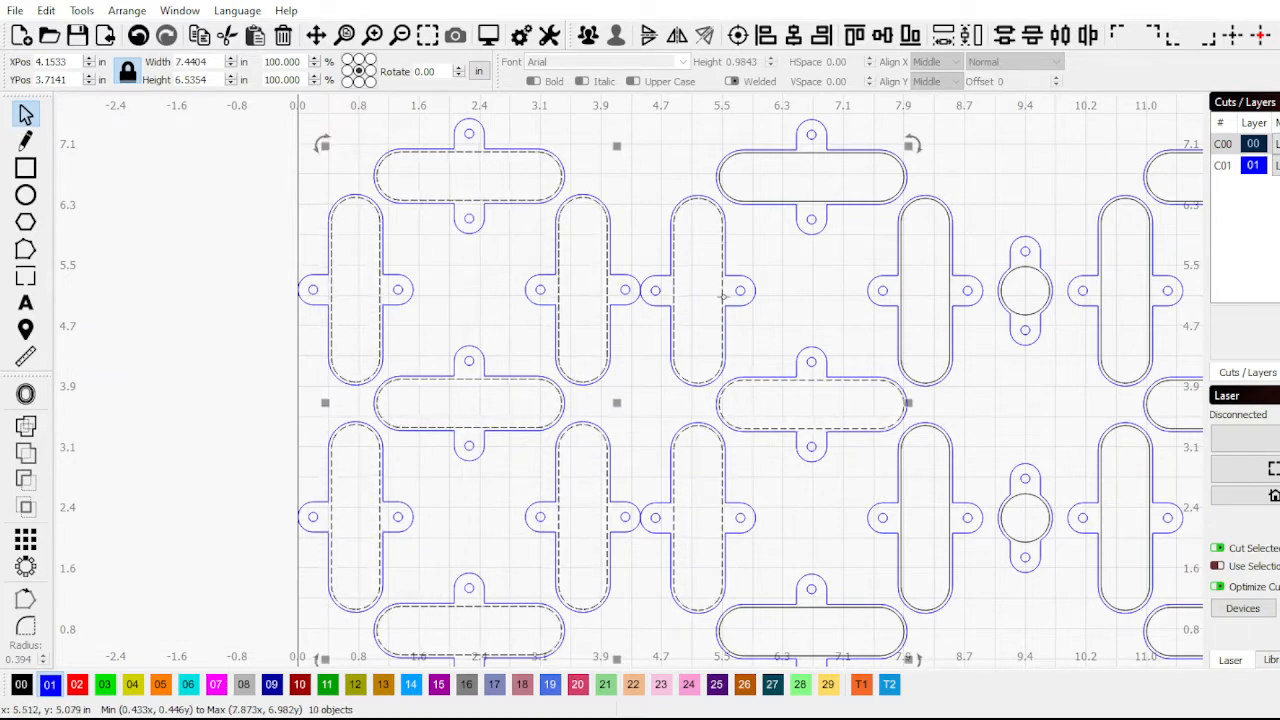
shift+click(900, 288)
shift+click(900, 288)
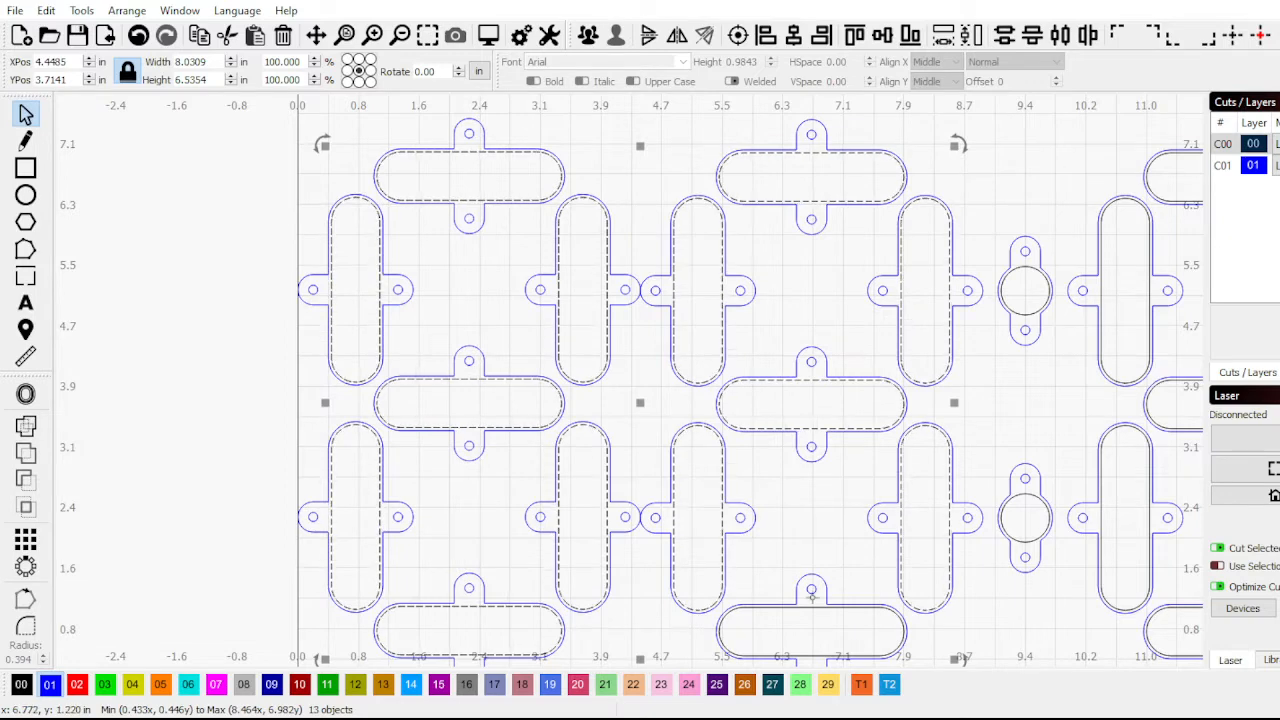
shift+click(808, 605)
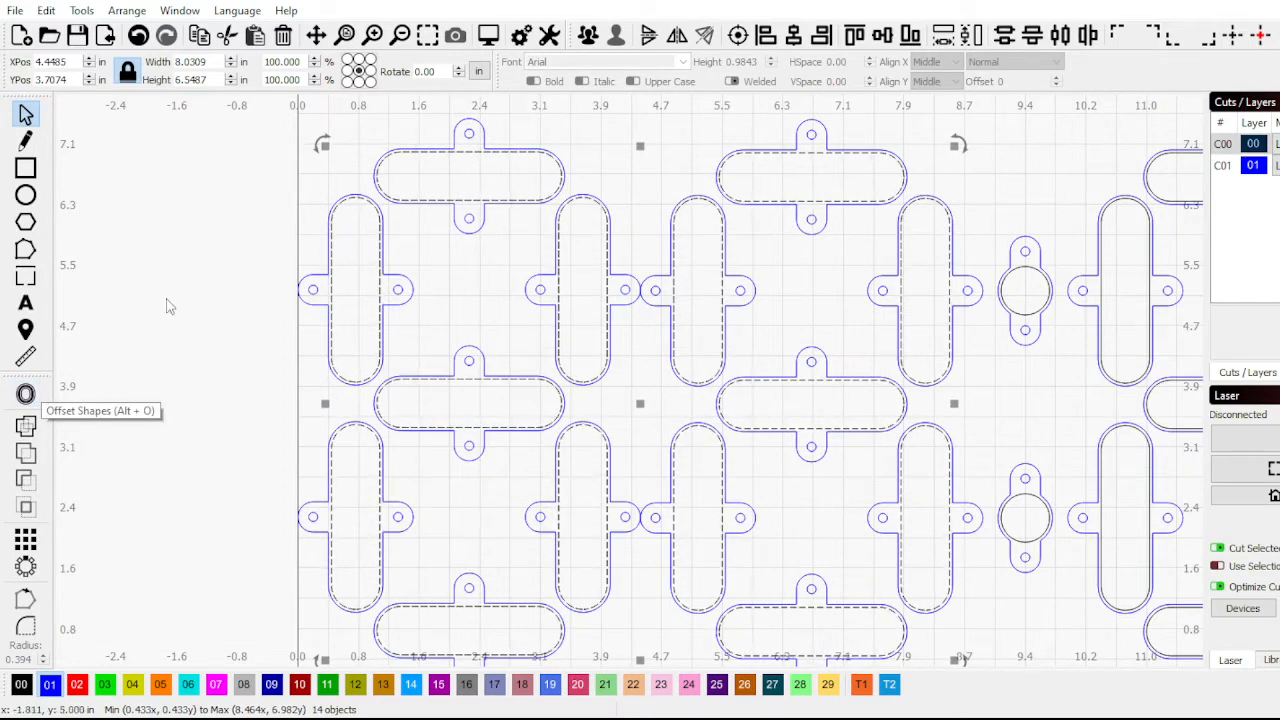
Add the inner segment outlines of the third and fourth digits to the selection, and clear the selection
scroll(170, 300, down, 3)
scroll(630, 355, up, 2)
scroll(630, 355, down, 2)
scroll(552, 184, up, 2)
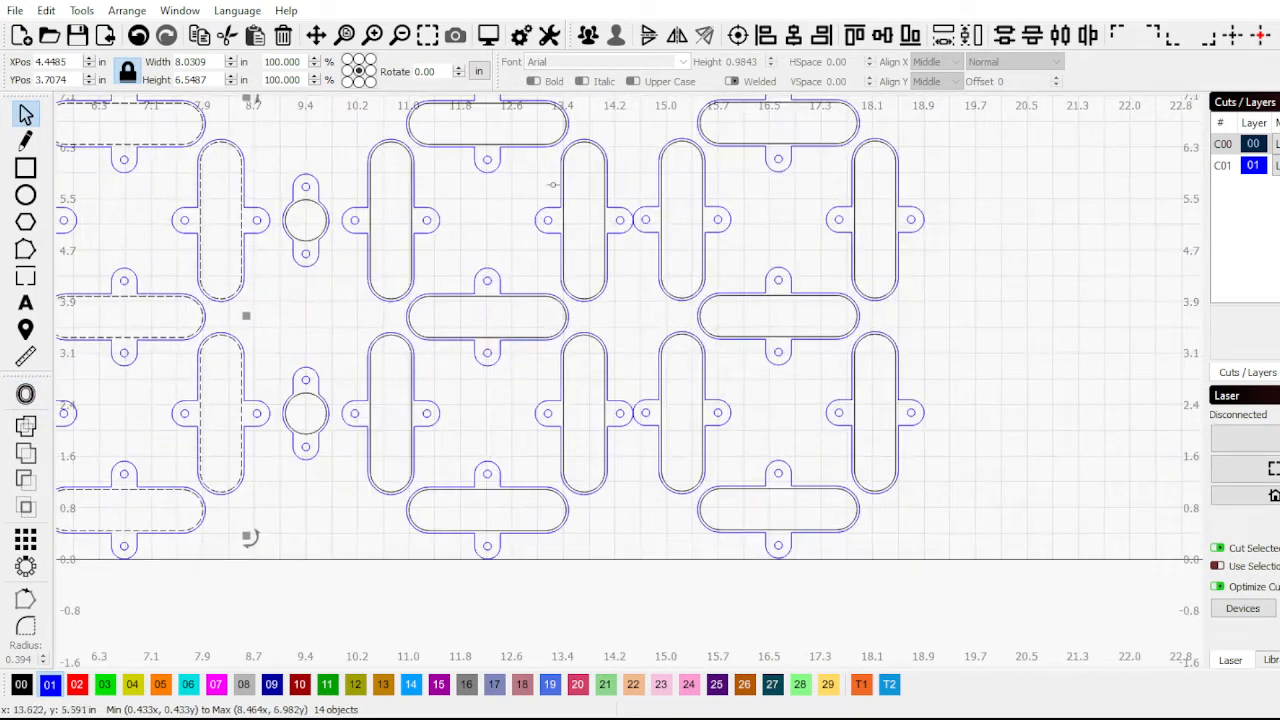
shift+click(484, 146)
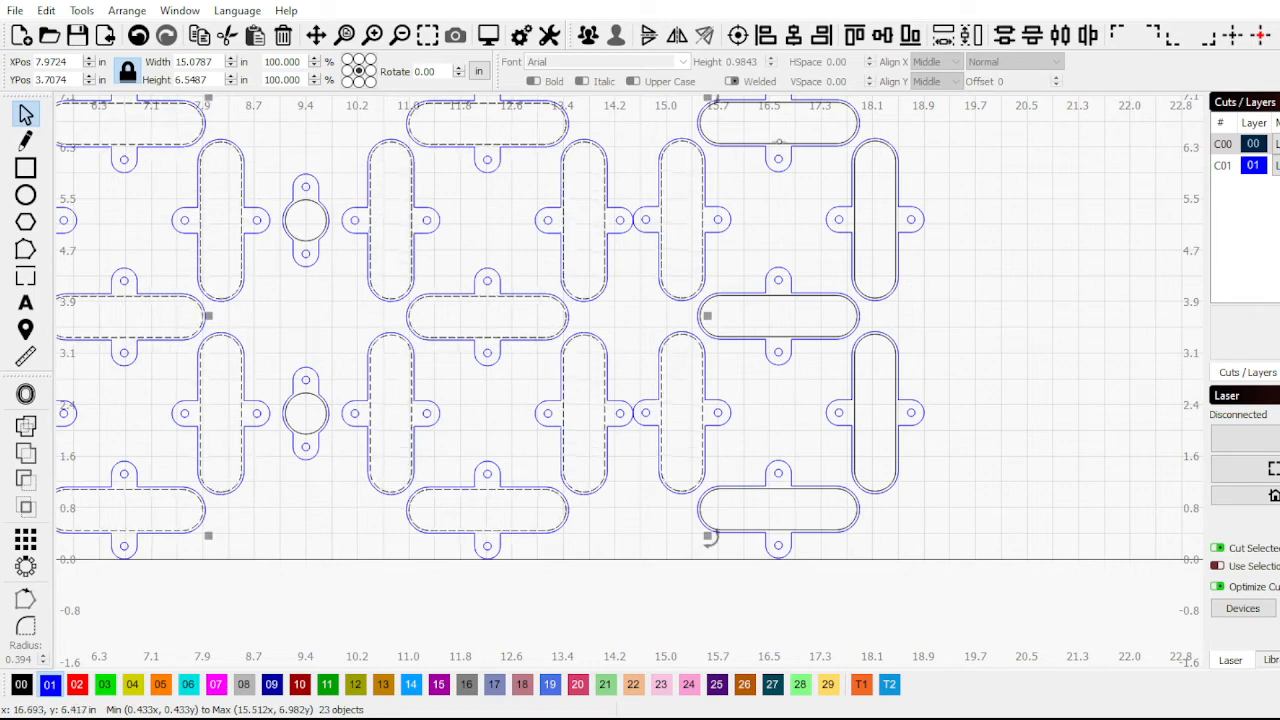
shift+click(779, 143)
shift+click(855, 217)
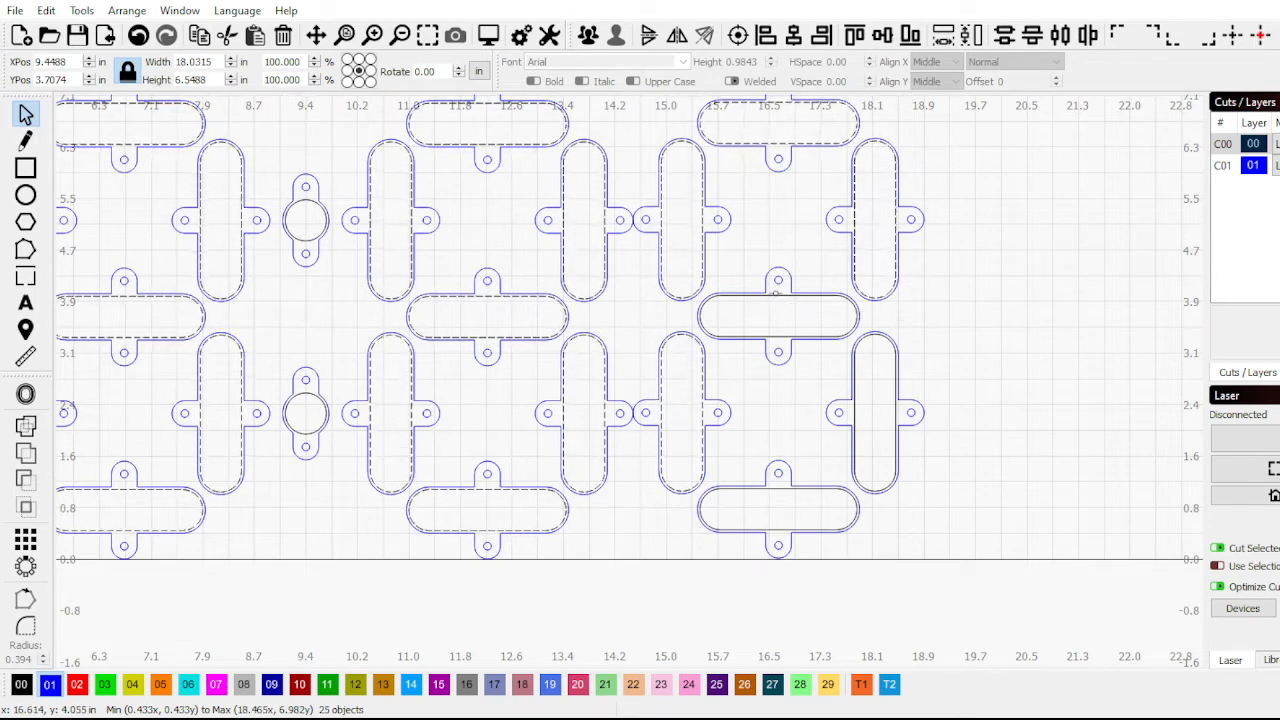
shift+click(778, 296)
shift+click(860, 417)
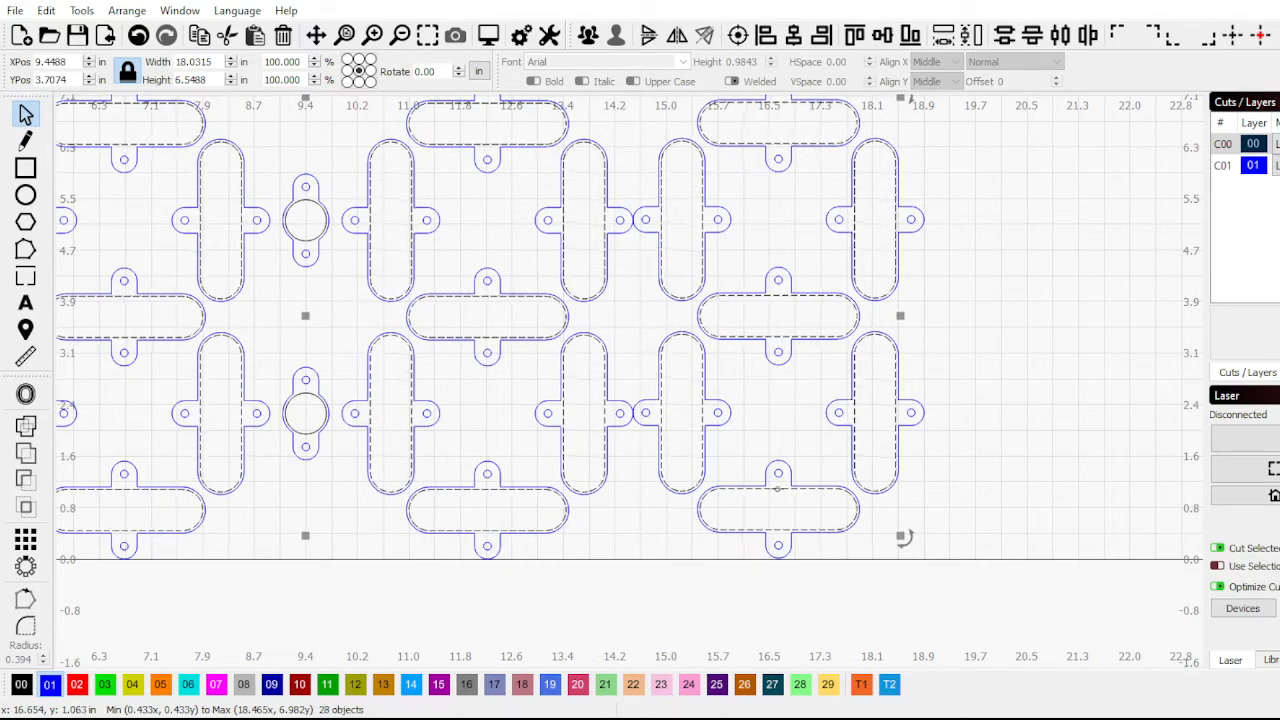
scroll(778, 480, down, 4)
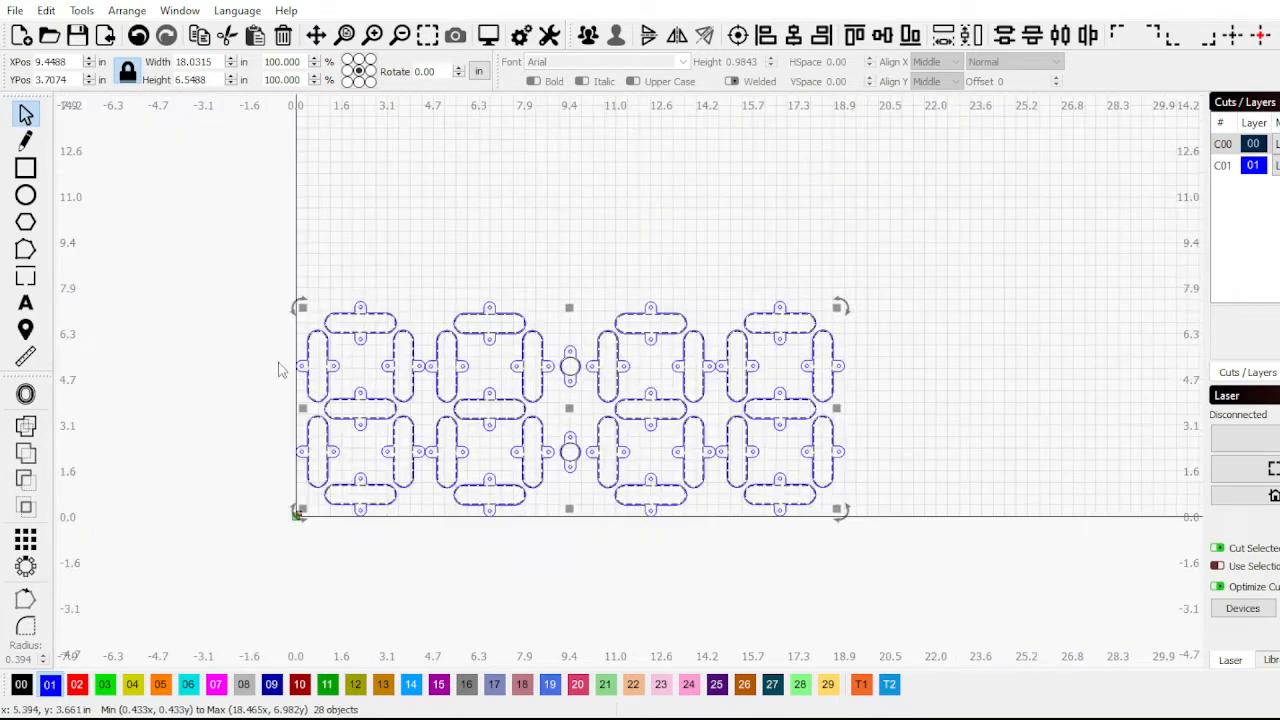
click(299, 294)
Group the seven outer tabbed segment outlines of the first digit on layer 01
scroll(299, 290, up, 2)
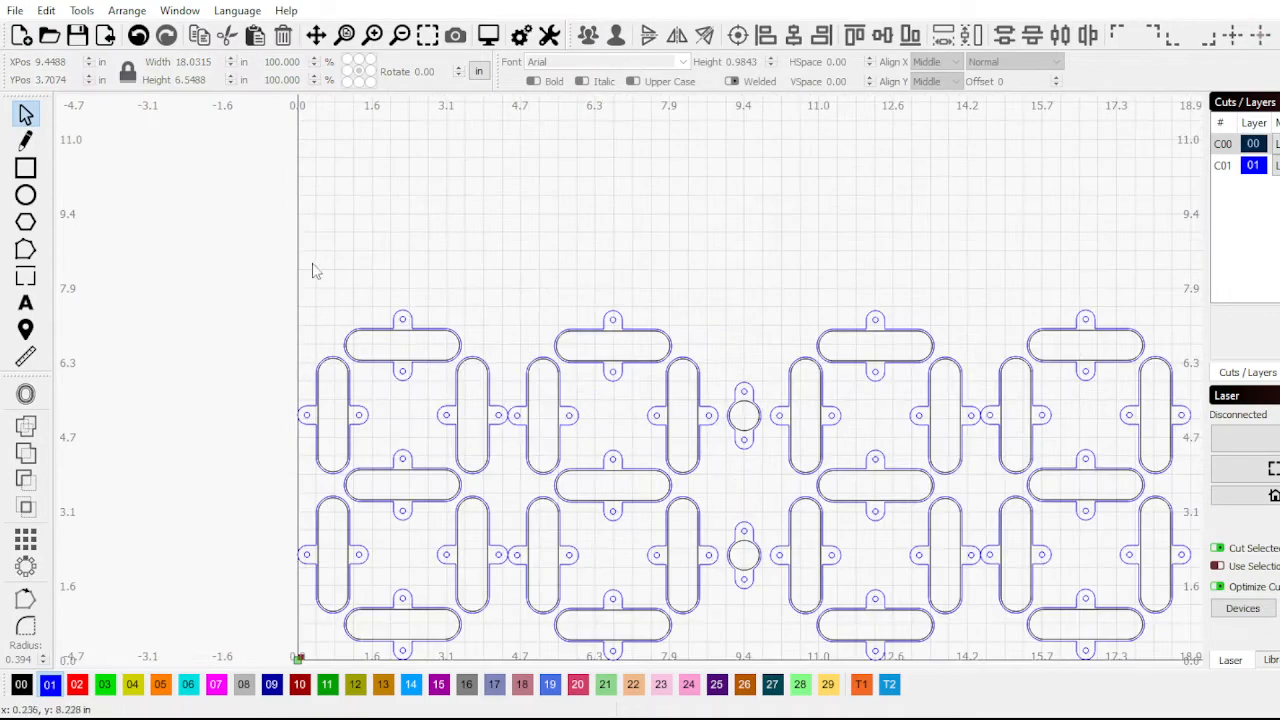
scroll(260, 400, up, 2)
scroll(255, 361, down, 2)
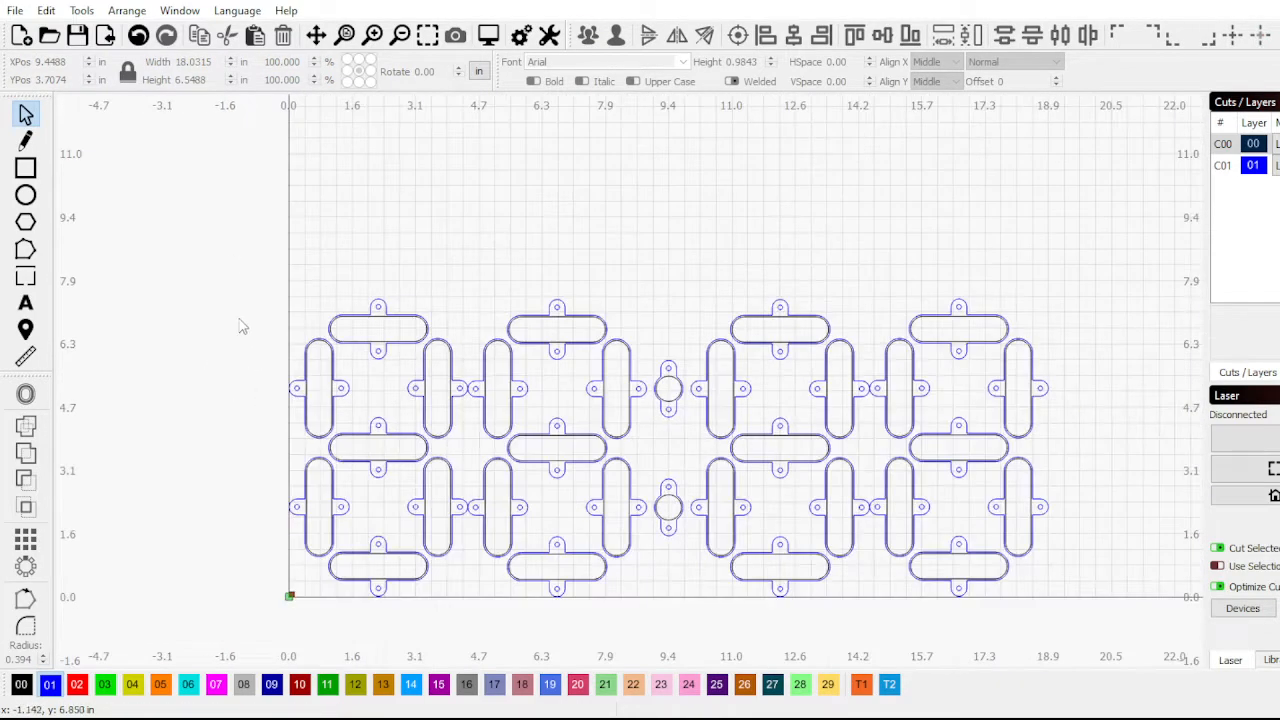
scroll(257, 357, down, 2)
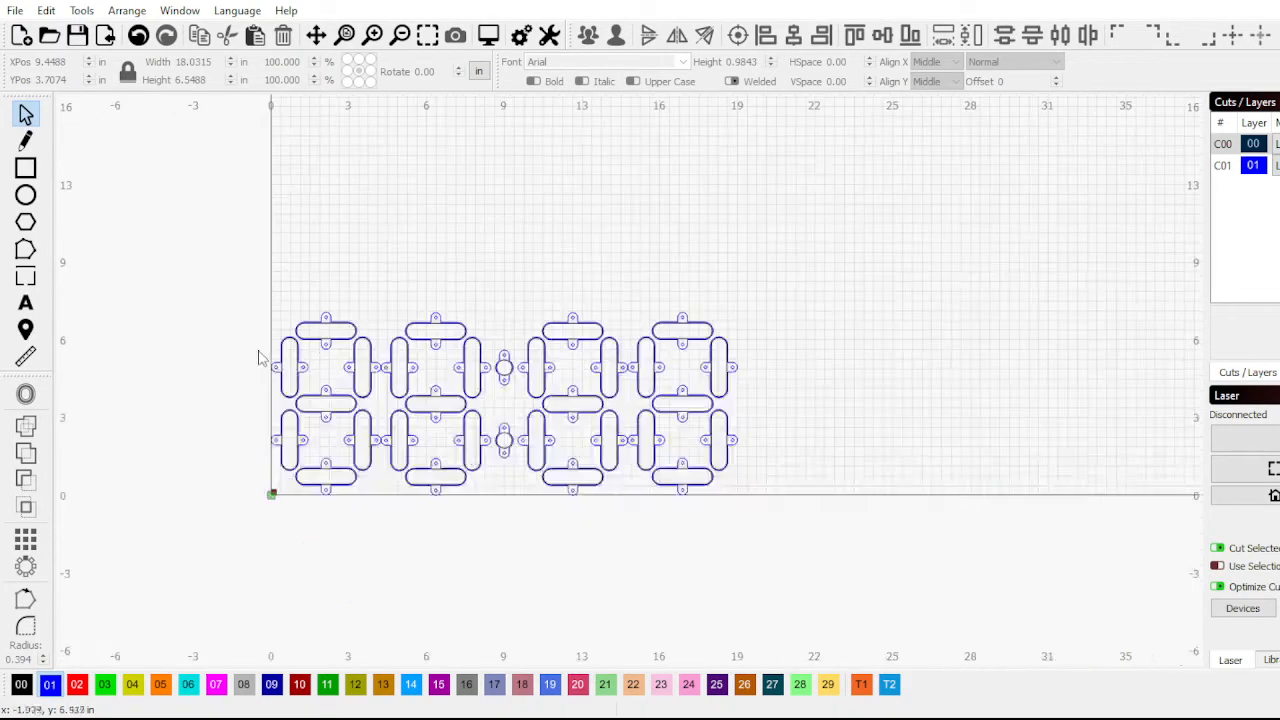
scroll(256, 355, up, 3)
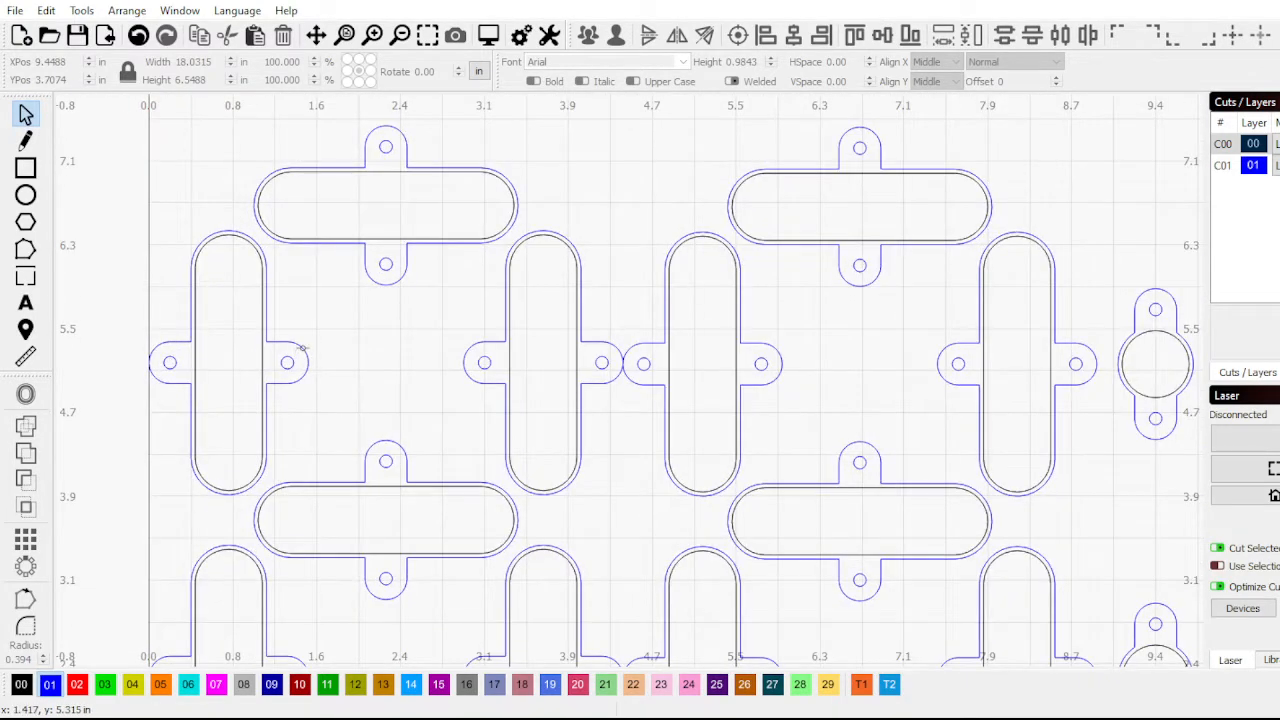
click(312, 341)
shift+click(376, 284)
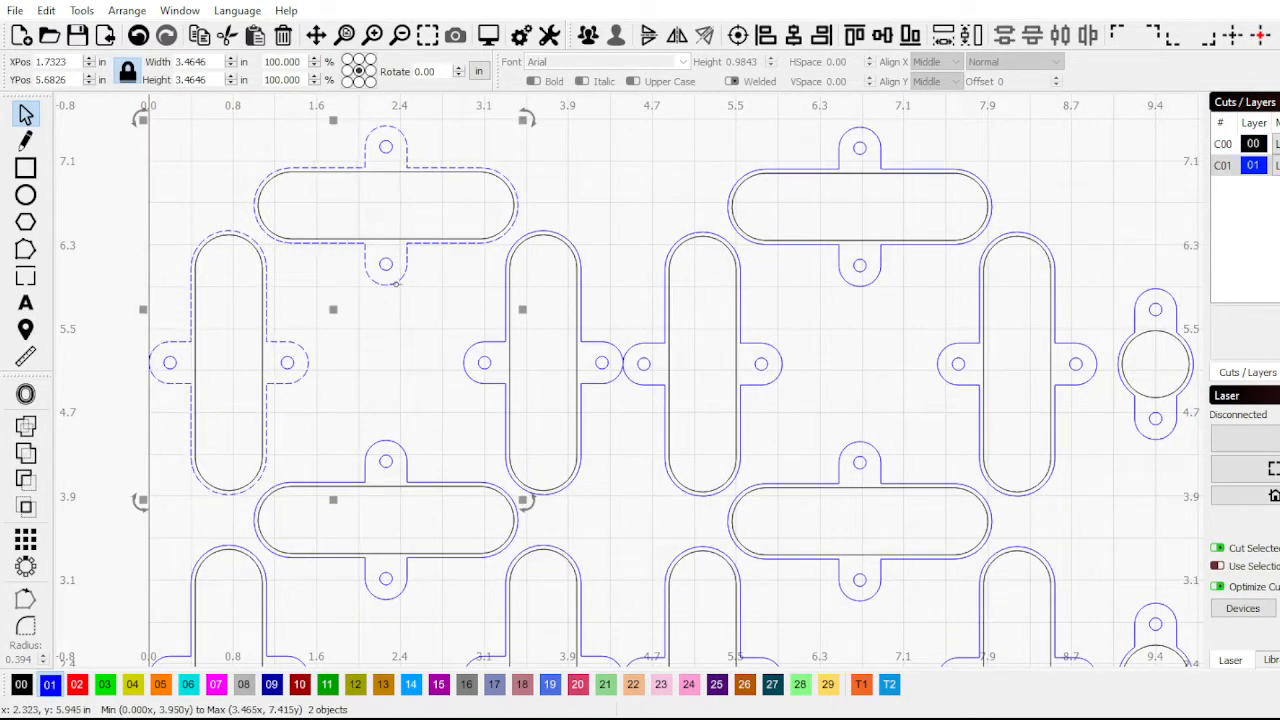
shift+click(465, 363)
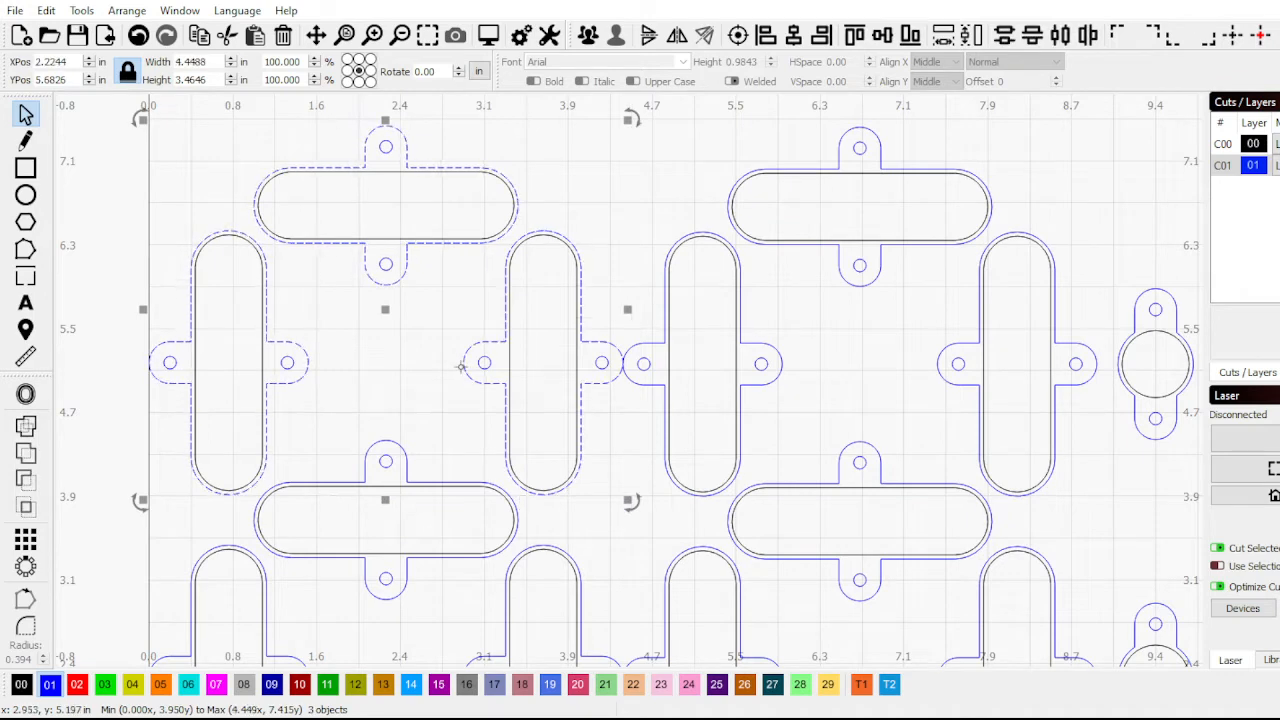
shift+click(405, 458)
scroll(400, 470, down, 3)
scroll(374, 503, up, 2)
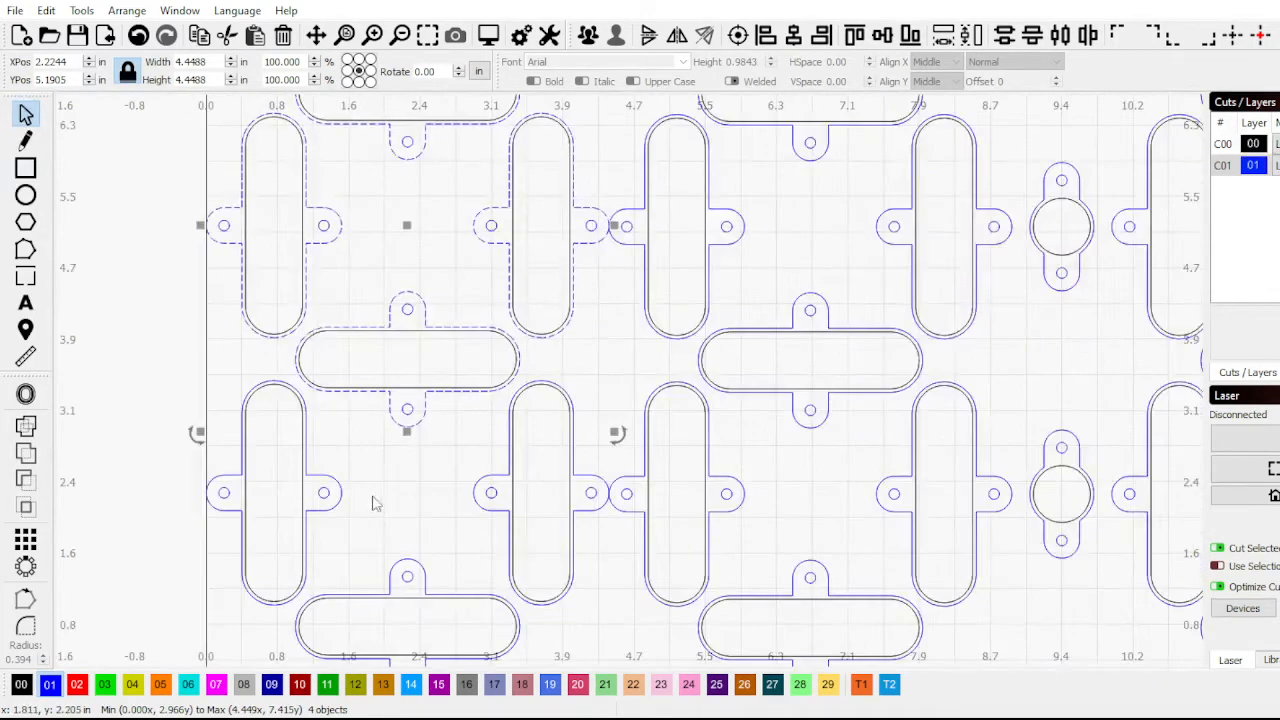
shift+click(348, 496)
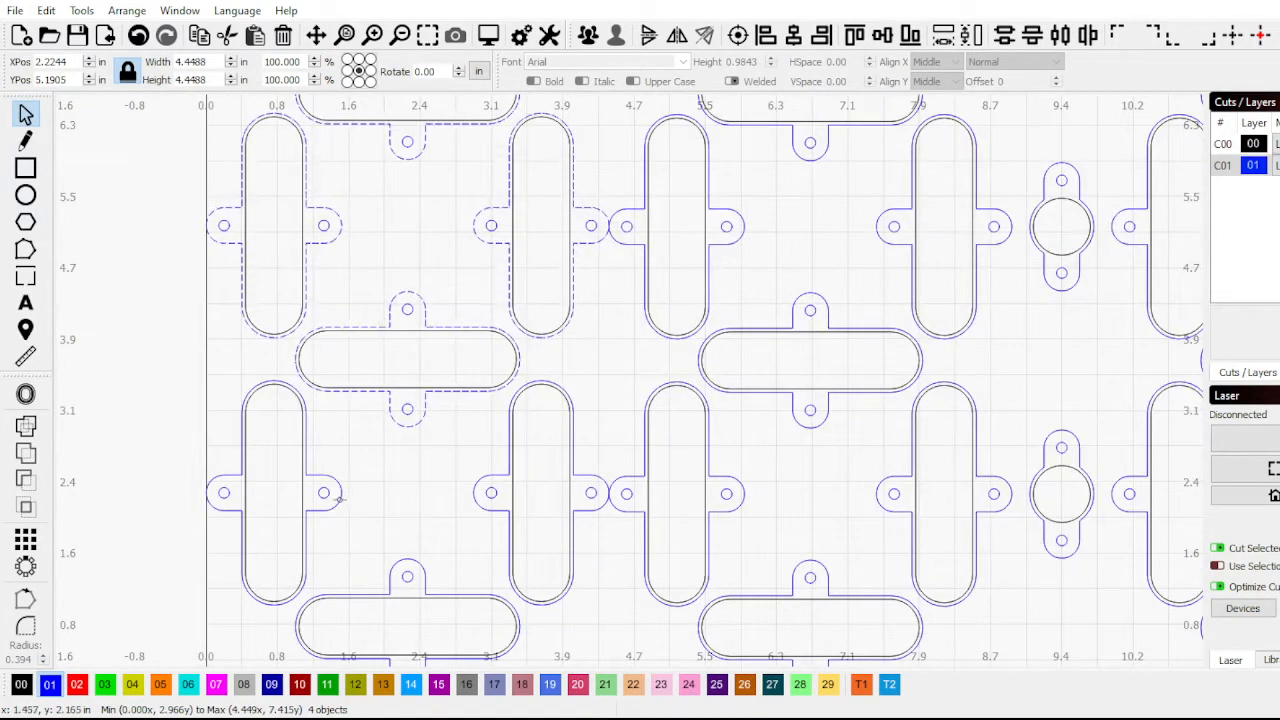
shift+click(474, 487)
shift+click(412, 557)
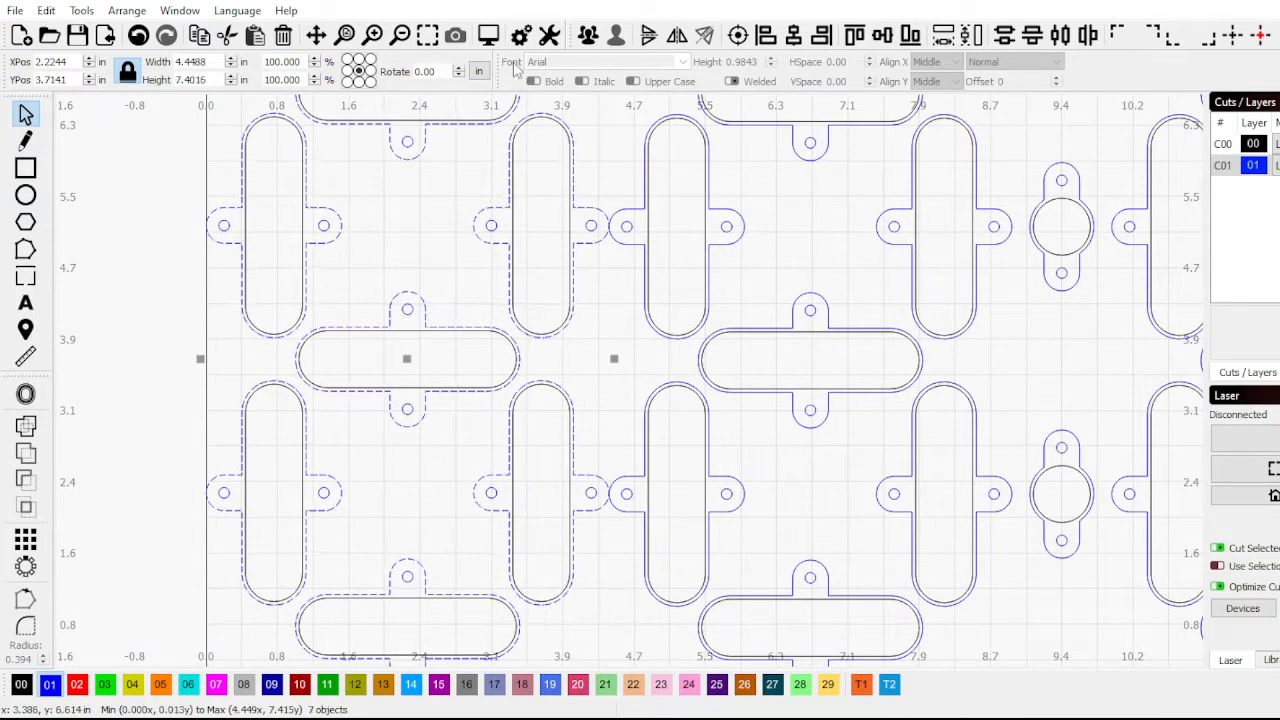
click(590, 38)
scroll(648, 340, down, 3)
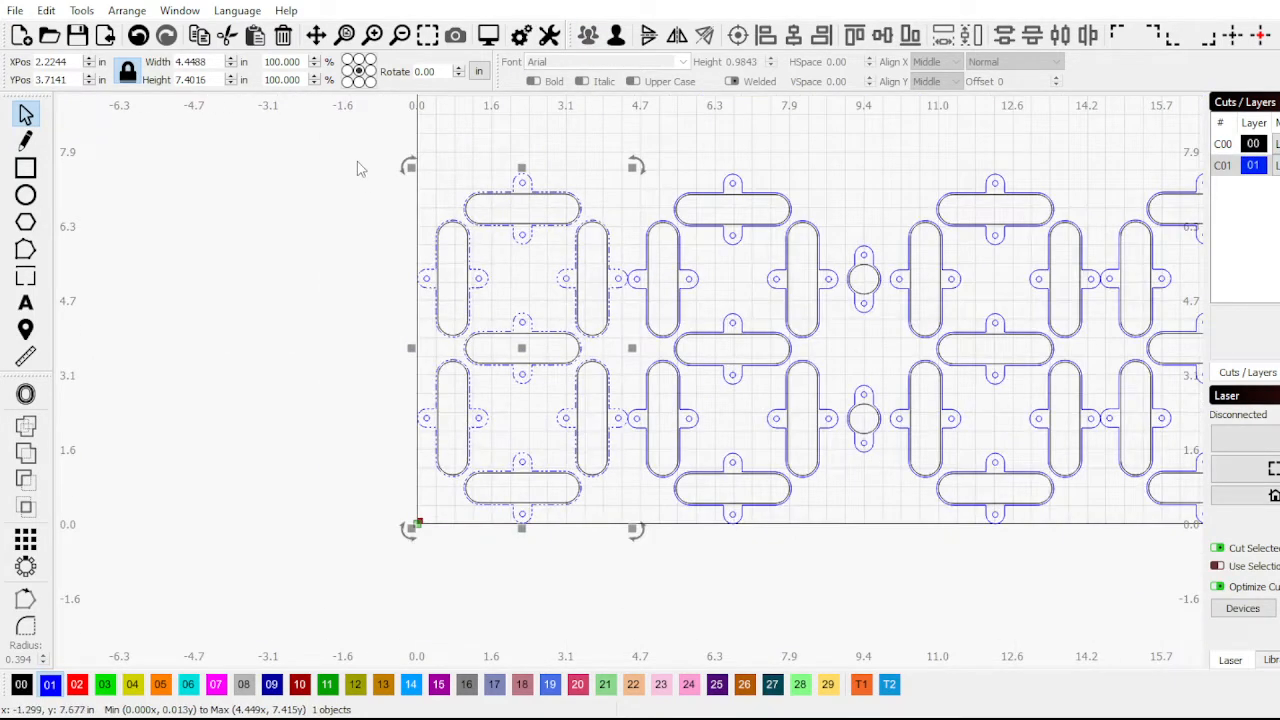
Copy the 14 screw holes of the first digit into the empty area above the digits, and assign the copy to layer 00
drag(352, 144, 630, 353)
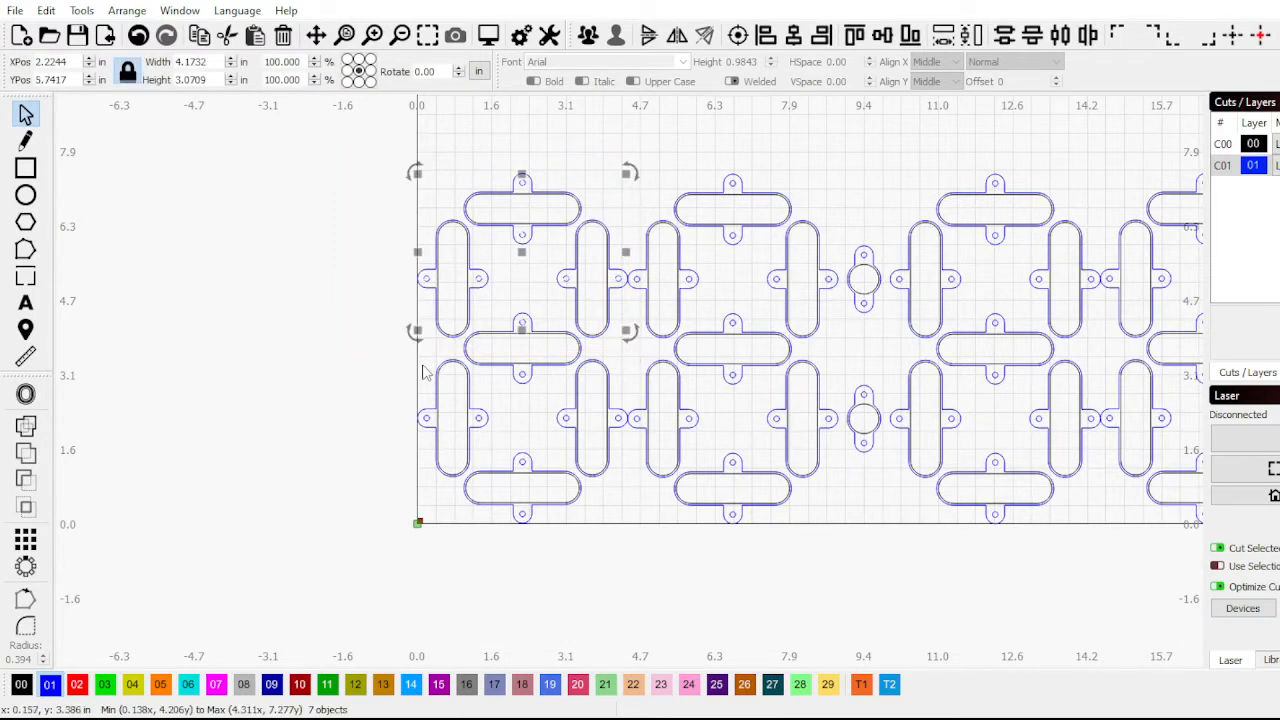
drag(366, 347, 637, 556)
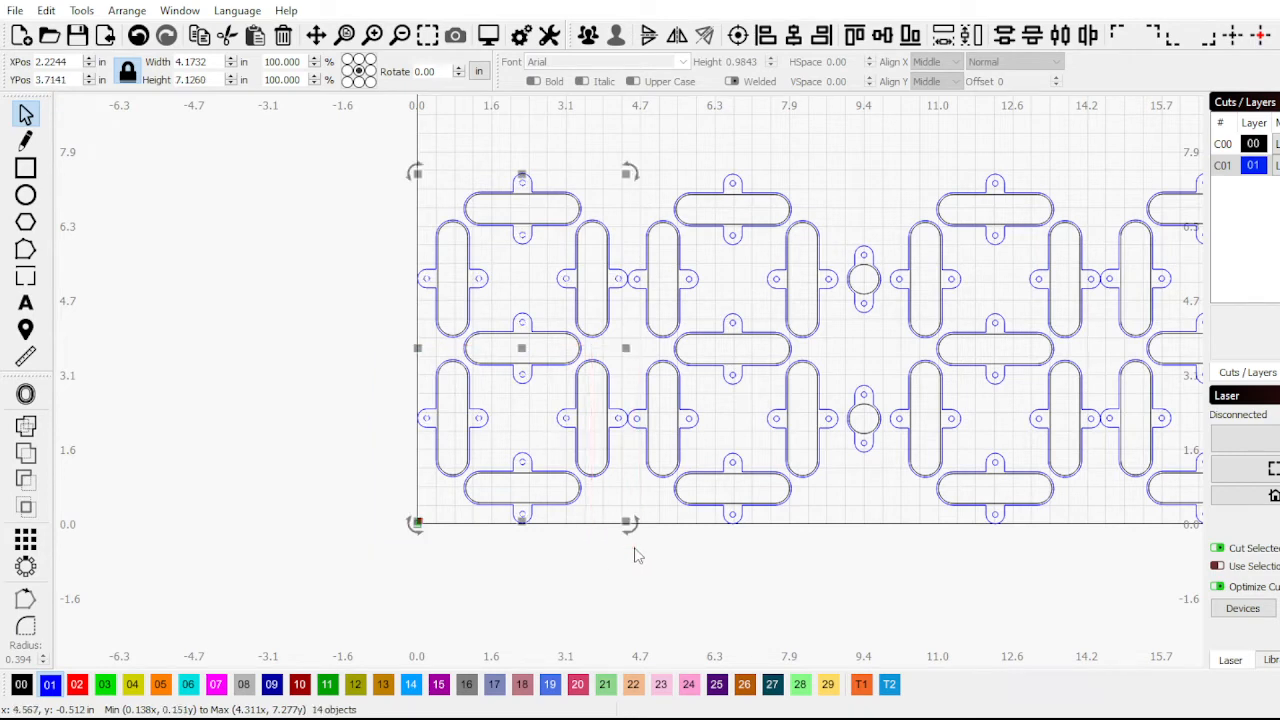
scroll(446, 543, down, 2)
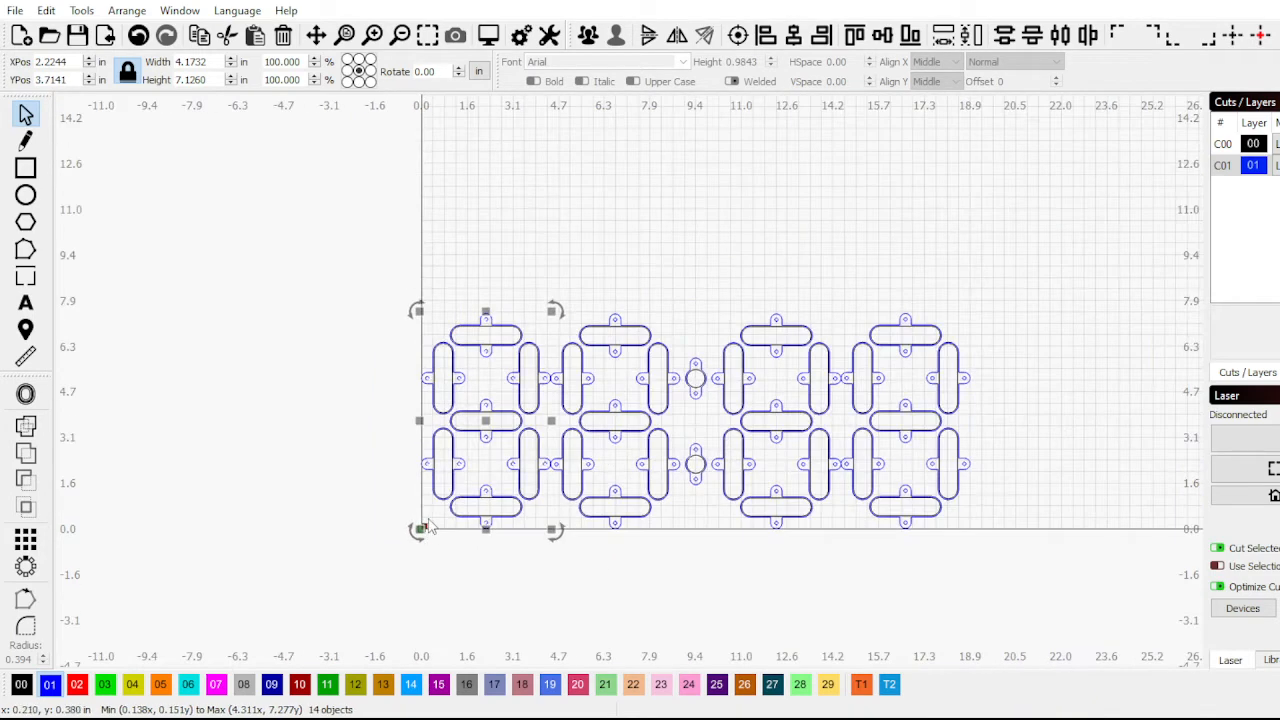
scroll(428, 527, down, 3)
key(ctrl+v)
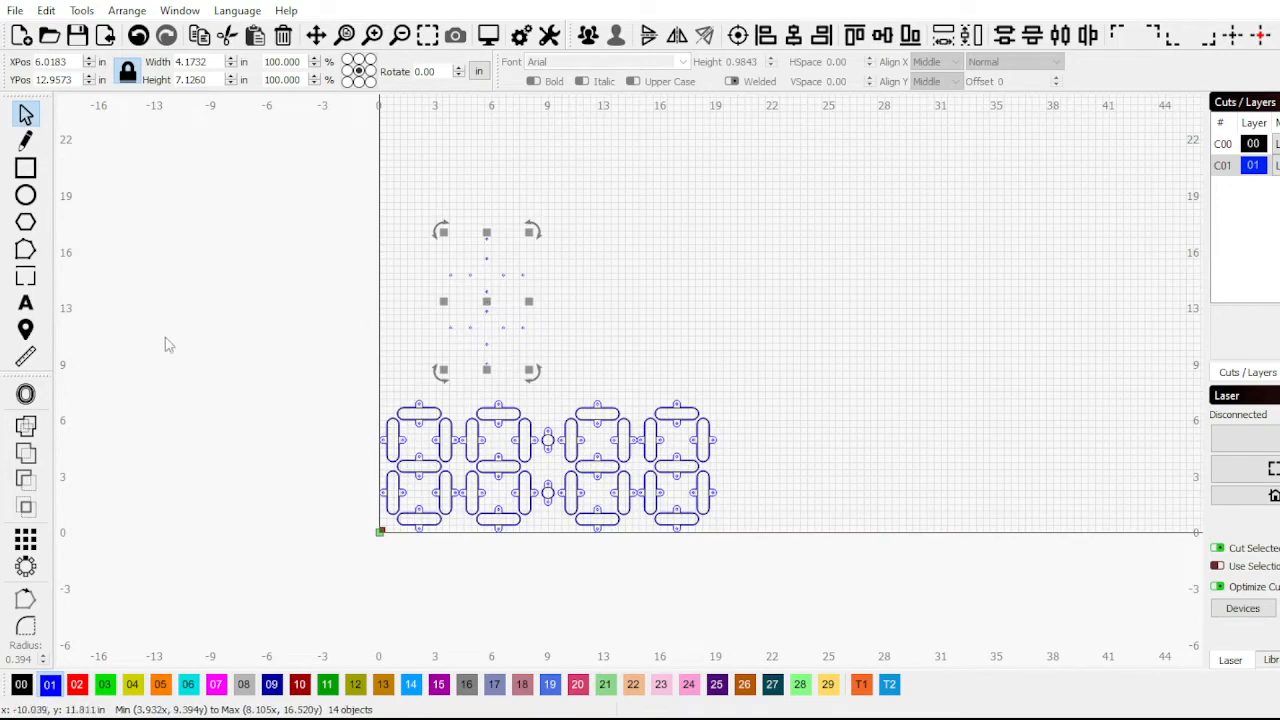
click(22, 685)
click(417, 311)
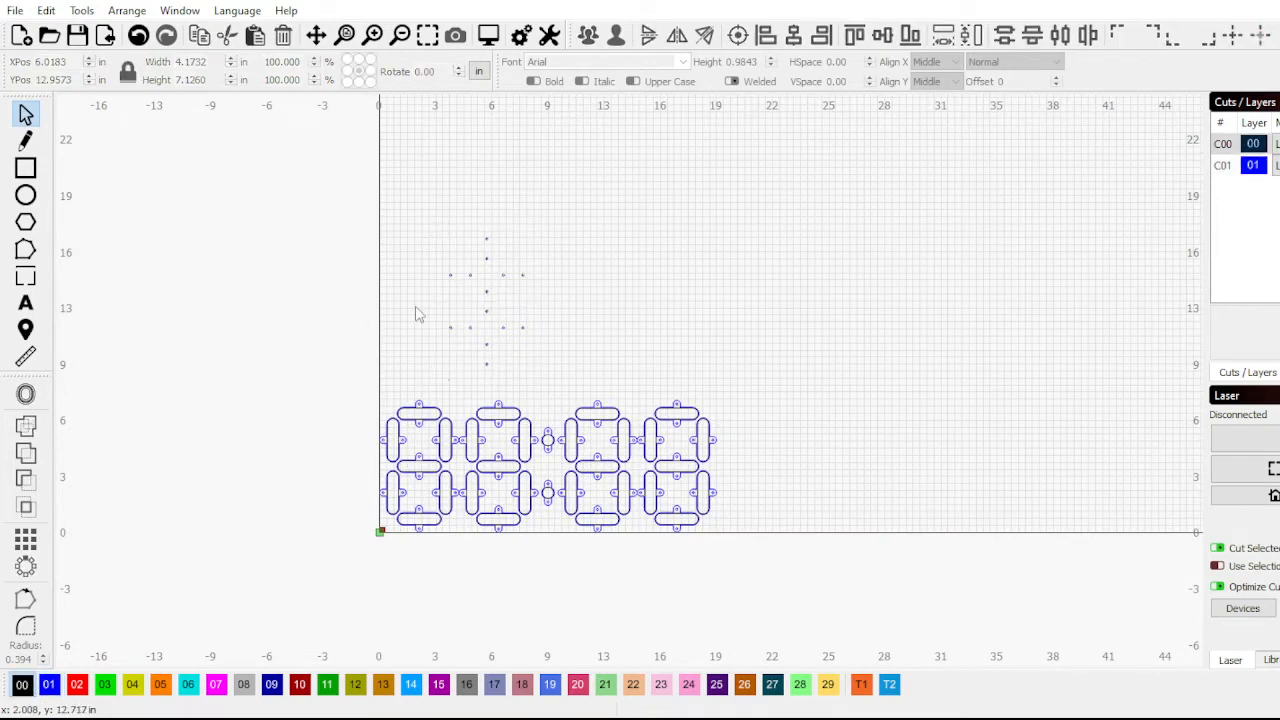
Duplicate the copied screw-hole pattern, placing the second copy beside it above the third and fourth digits
scroll(512, 314, up, 5)
scroll(510, 314, down, 3)
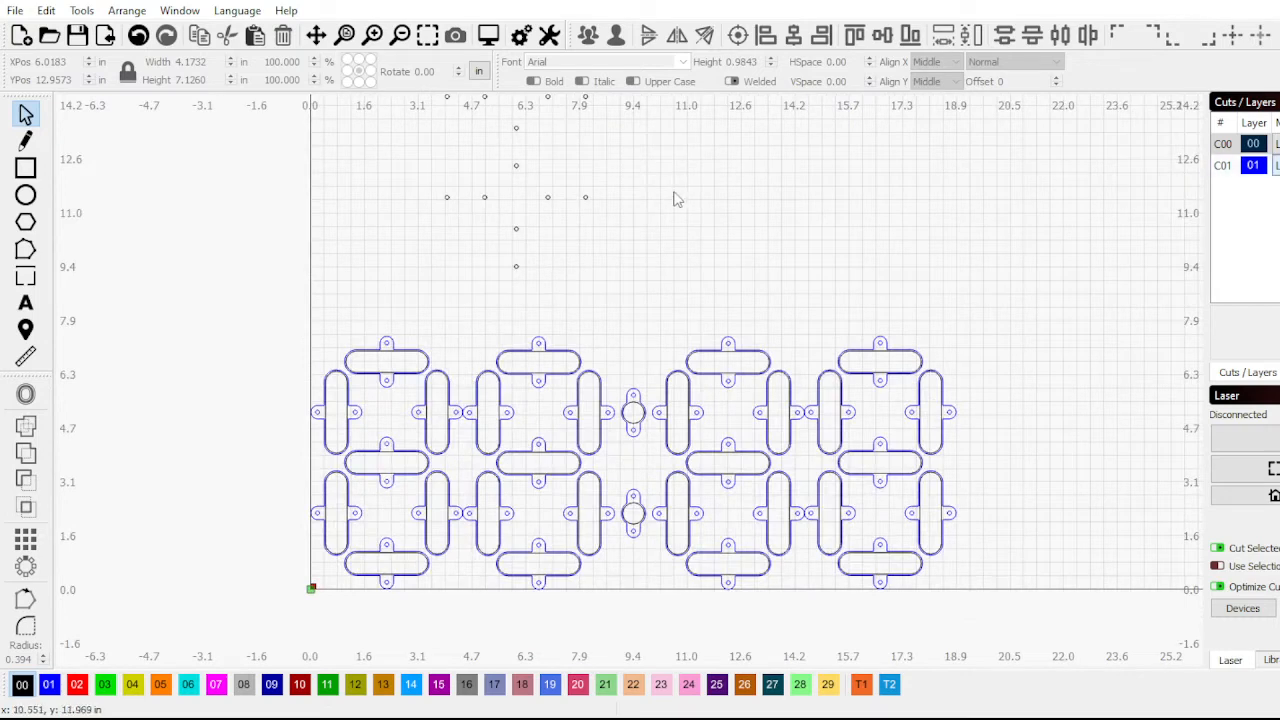
scroll(695, 243, down, 3)
drag(495, 119, 759, 316)
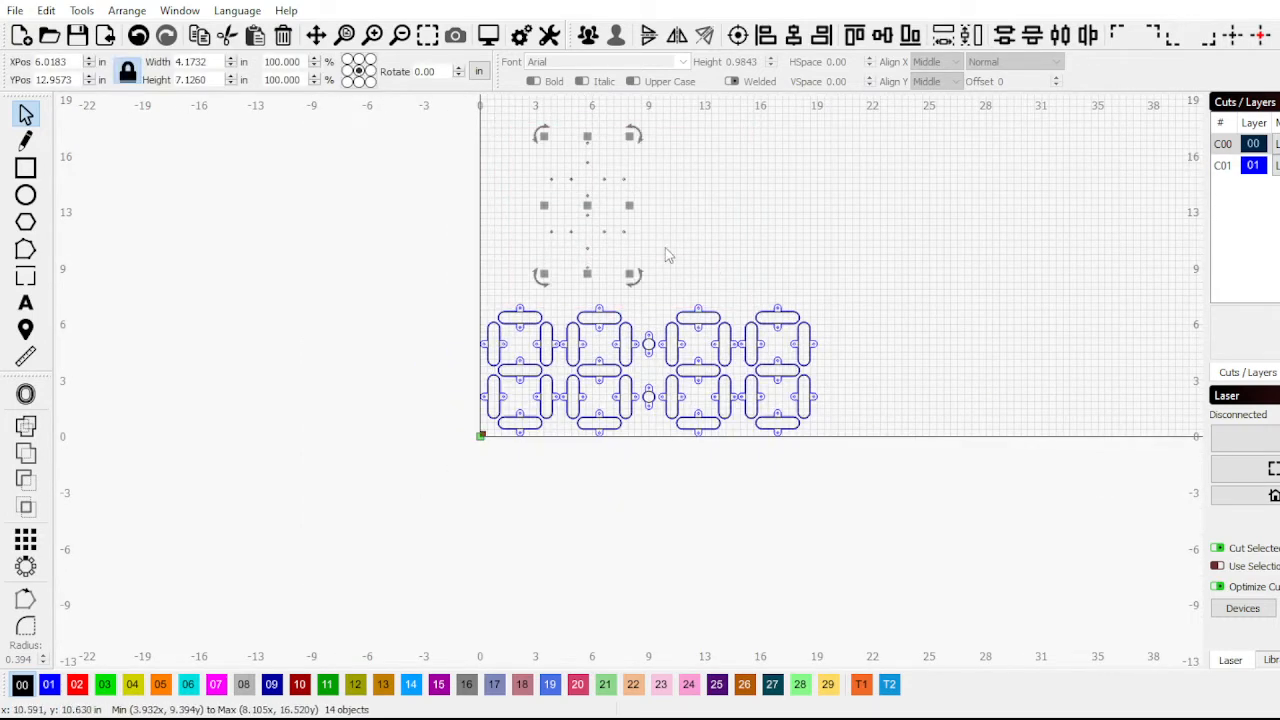
key(ctrl+v)
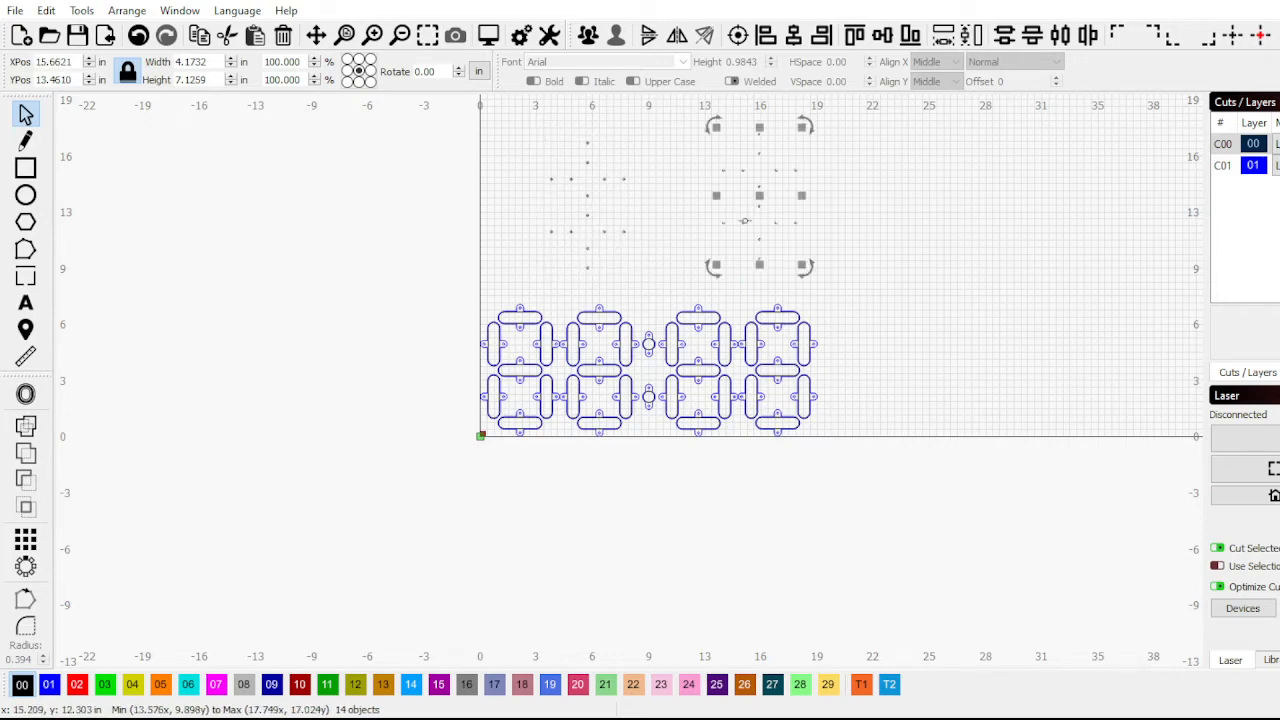
click(603, 279)
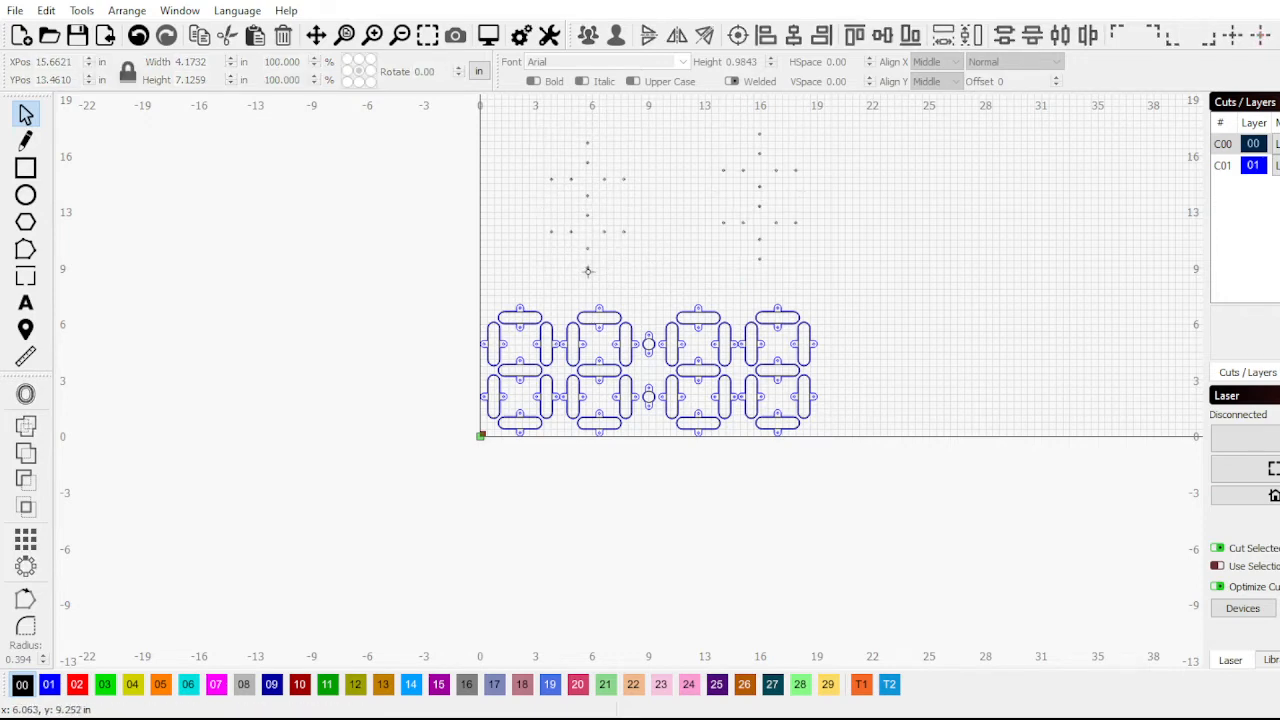
Group the 14 holes of the pattern above the first two digits, and select the 14 holes of the other pattern for grouping
click(587, 268)
scroll(580, 268, down, 2)
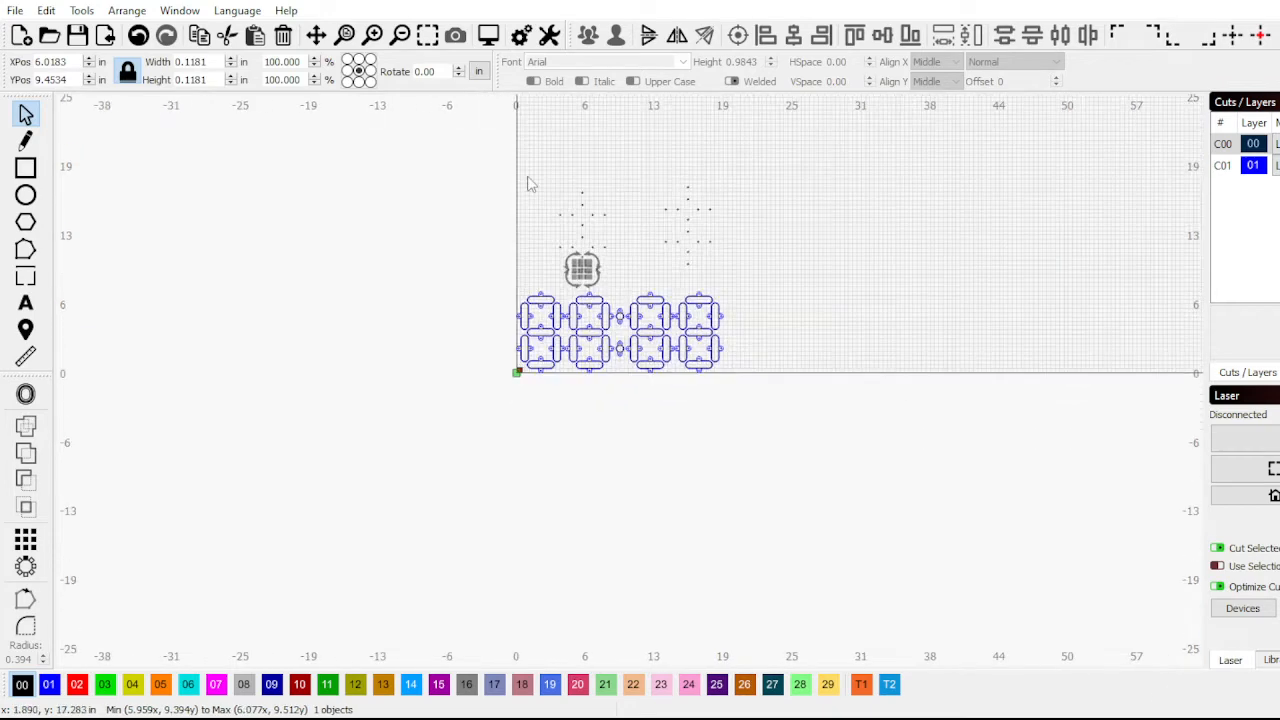
drag(510, 165, 638, 303)
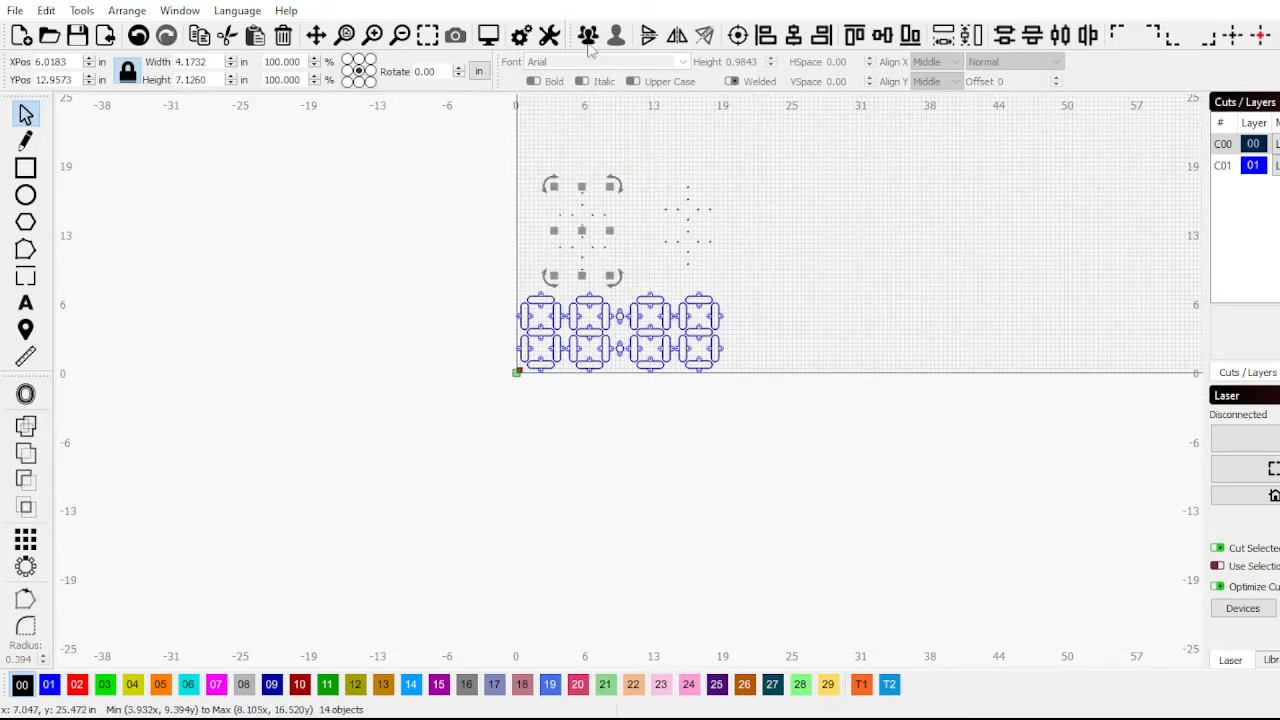
drag(646, 156, 774, 304)
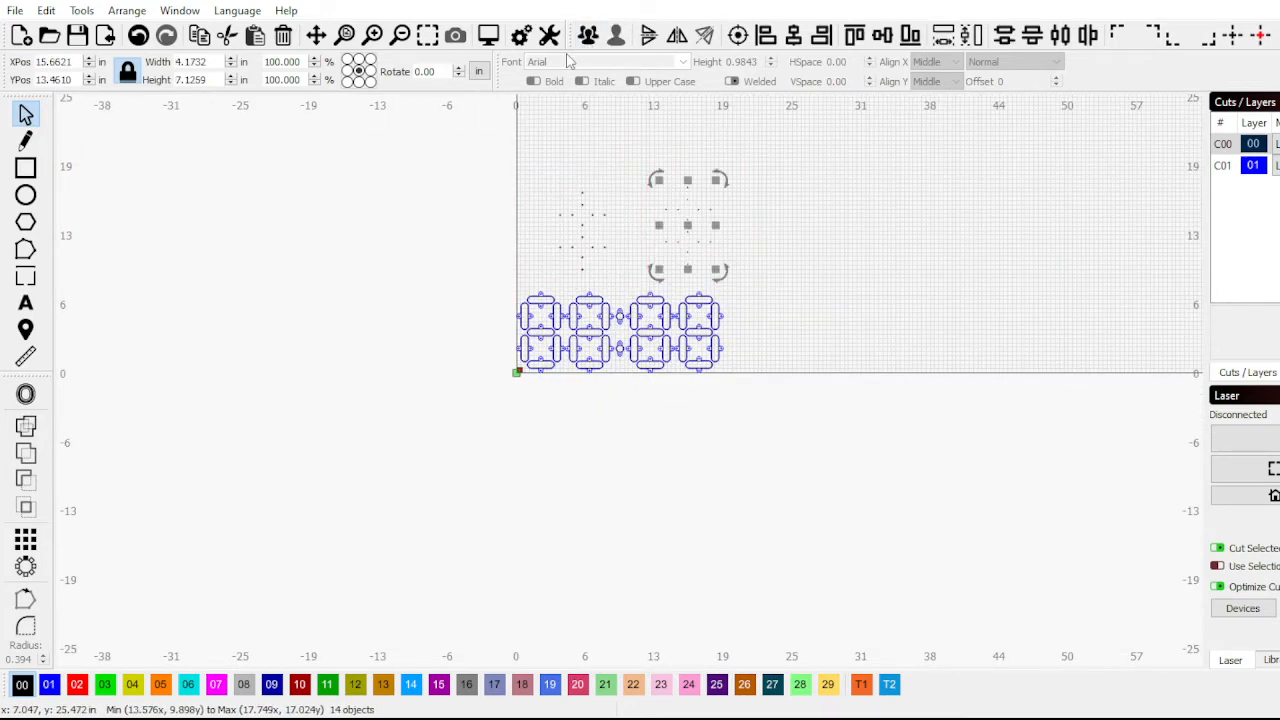
Hide the black layer C00 and group all the blue tabbed outlines of the four digits and the colon
scroll(476, 300, up, 4)
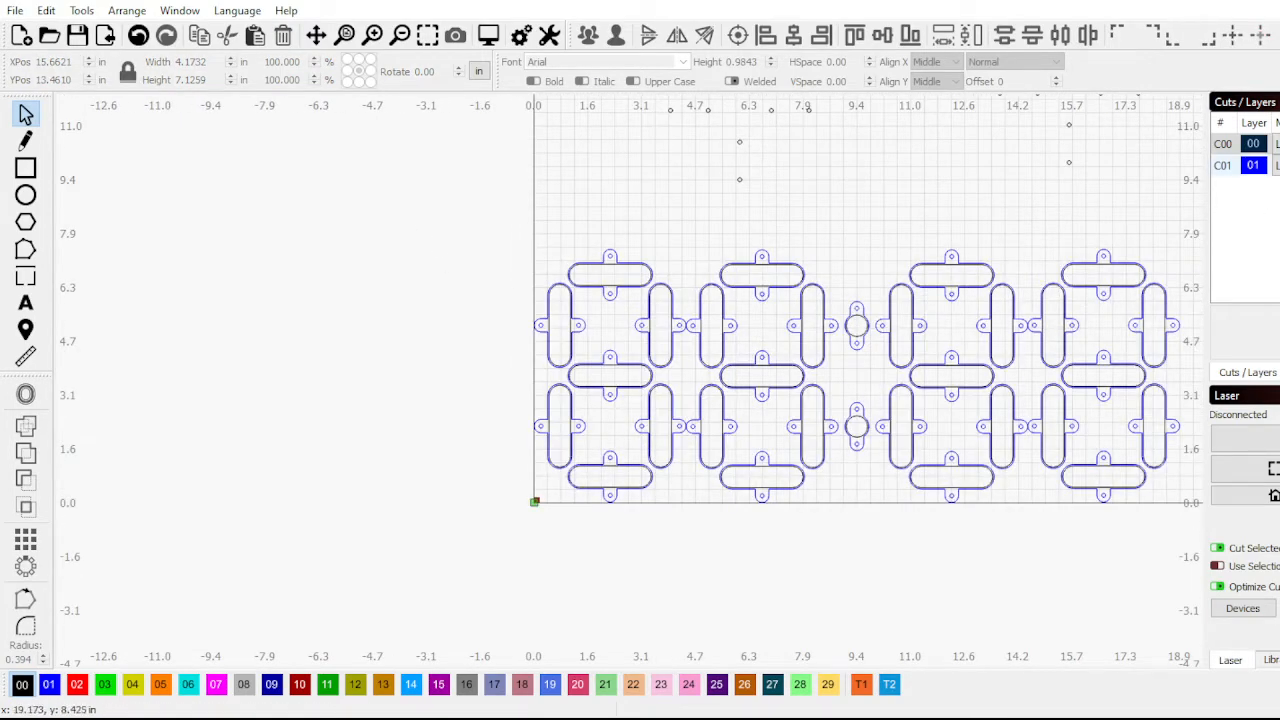
key(Escape)
key(ctrl+z)
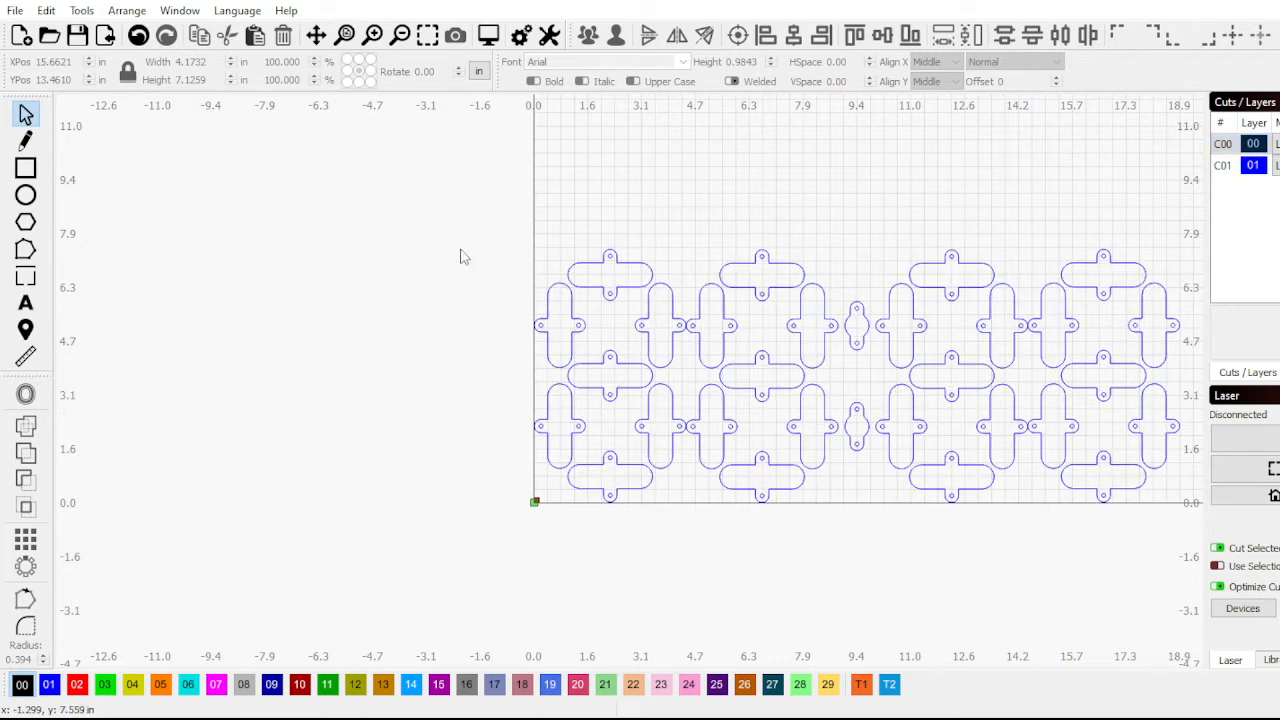
drag(433, 230, 292, 517)
scroll(300, 271, down, 2)
drag(300, 259, 1004, 532)
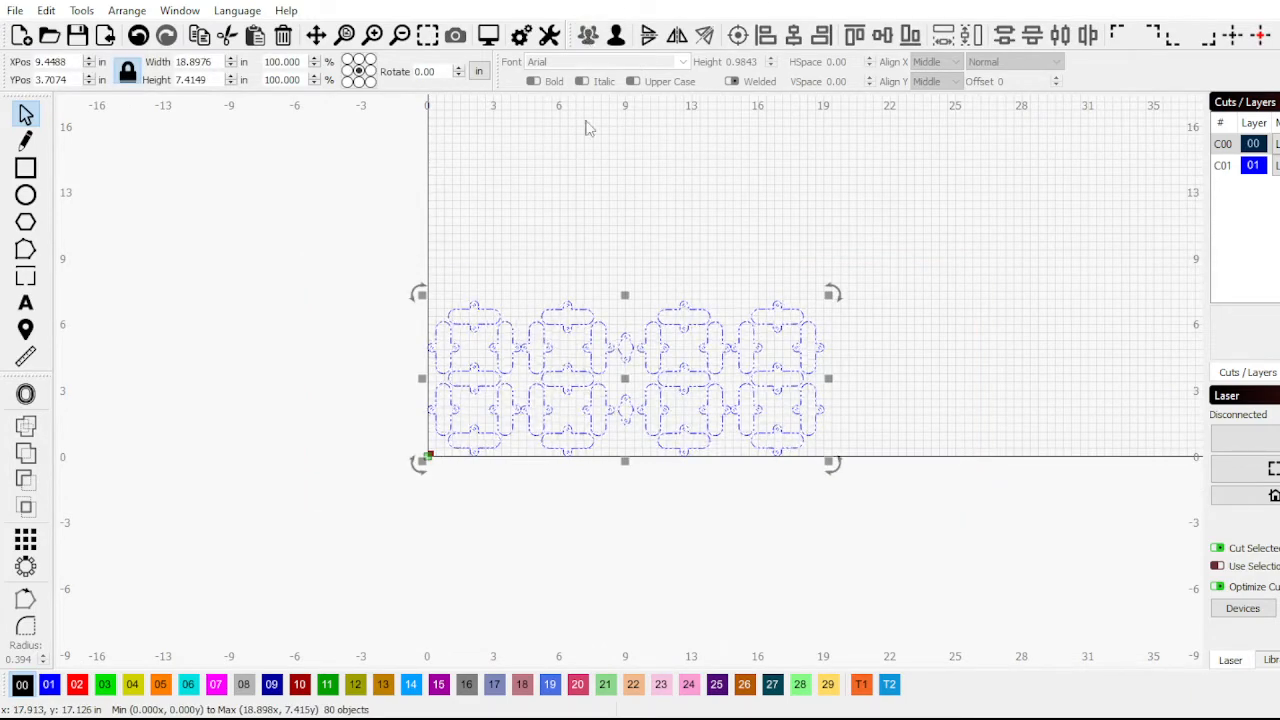
click(617, 255)
scroll(620, 300, up, 4)
click(622, 331)
scroll(622, 331, up, 2)
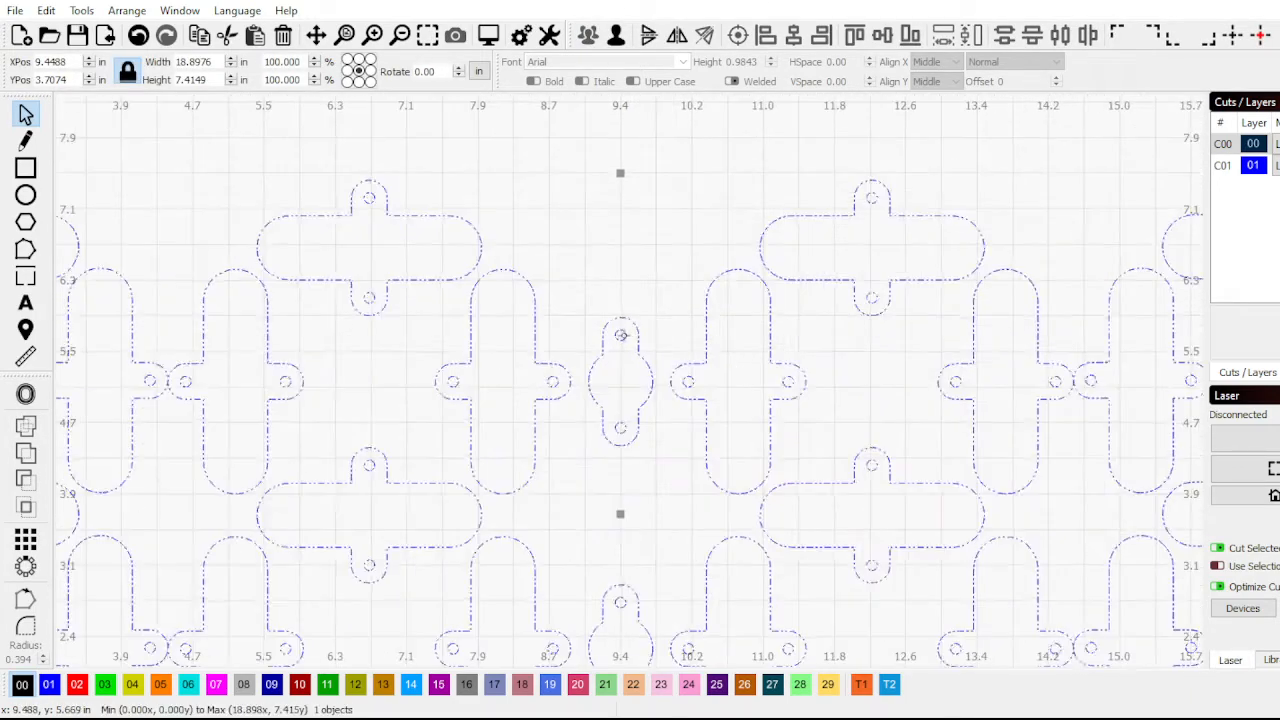
scroll(622, 331, down, 3)
scroll(622, 331, down, 4)
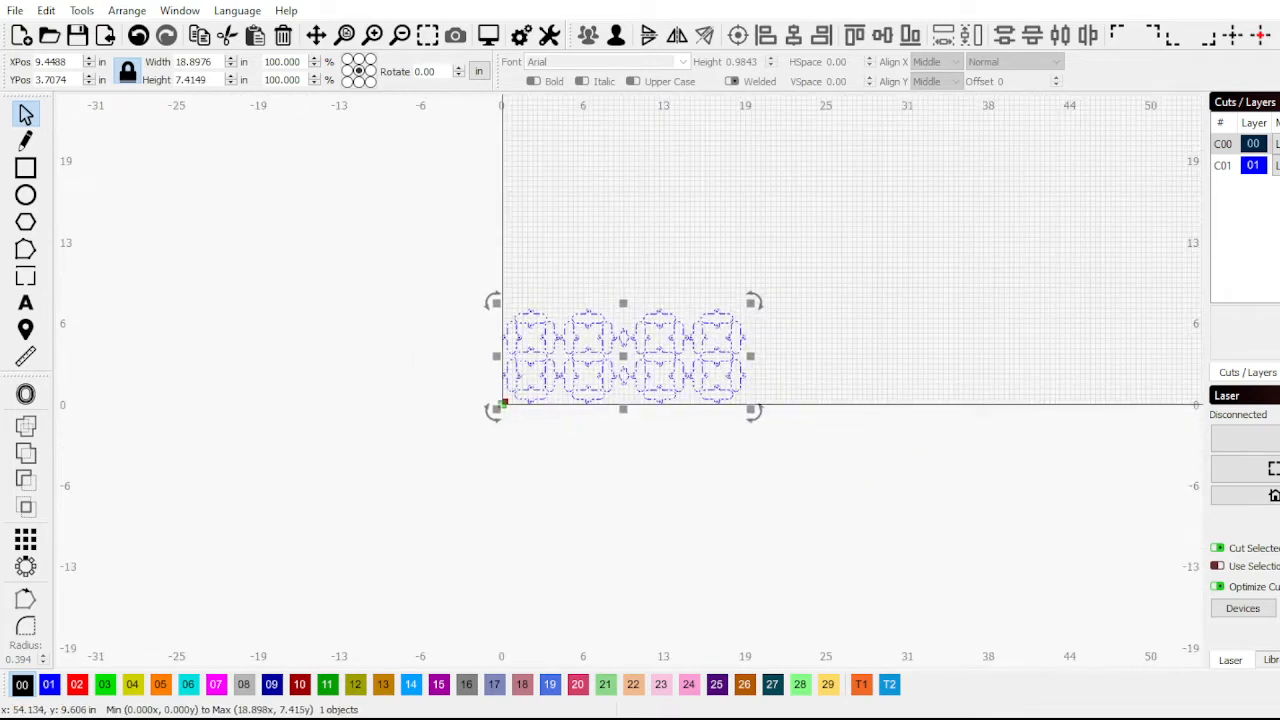
Show the black layer again and move the first hole pattern onto the tab holes of the first digit
click(1276, 165)
click(1278, 165)
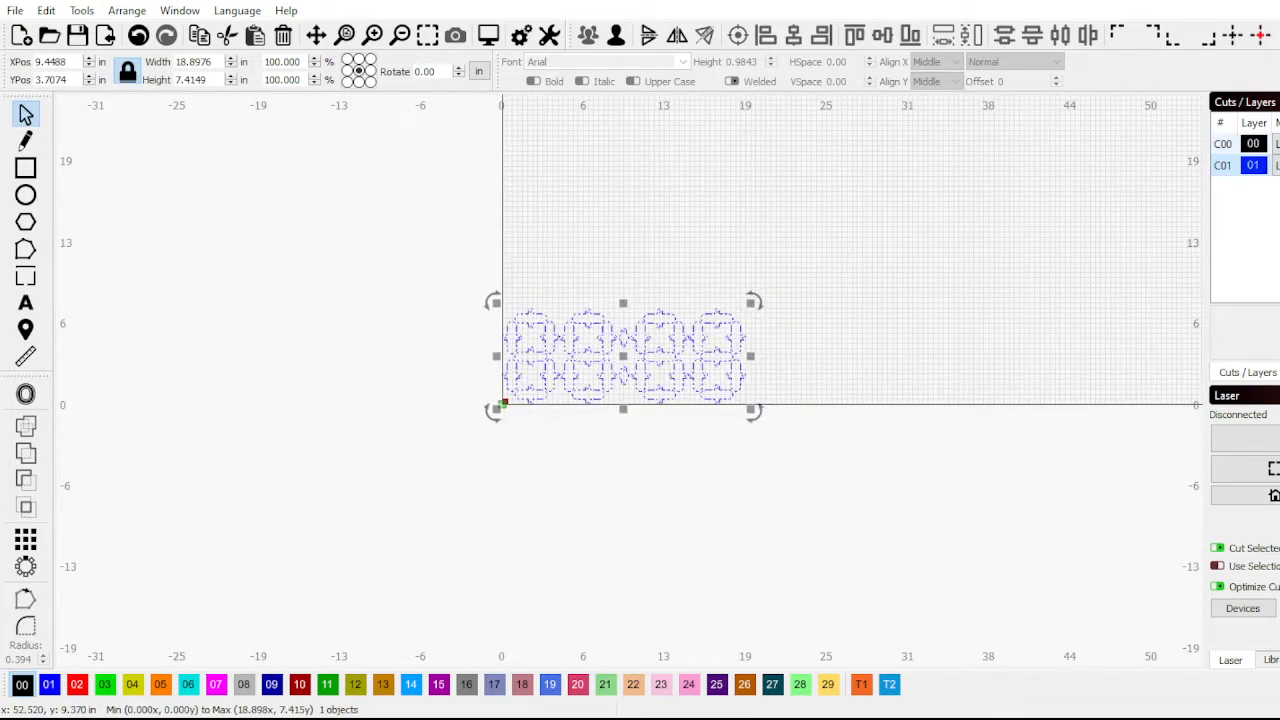
click(562, 260)
click(563, 261)
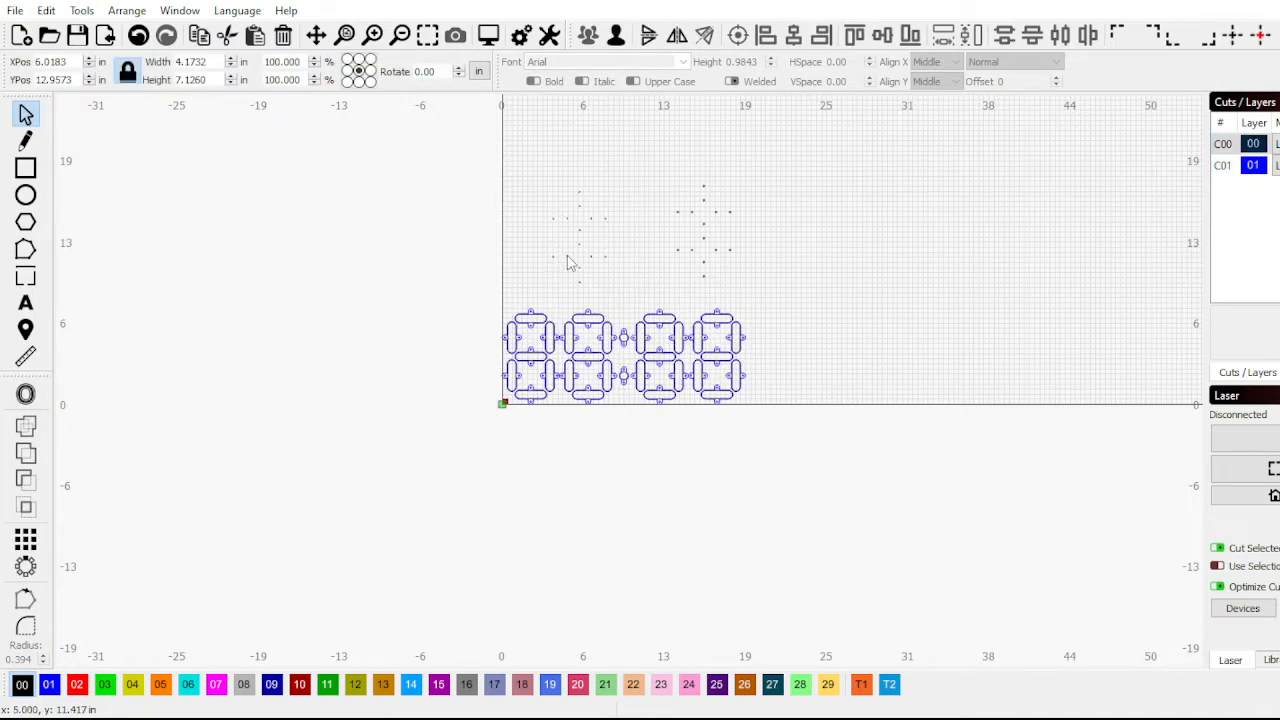
drag(582, 265, 558, 299)
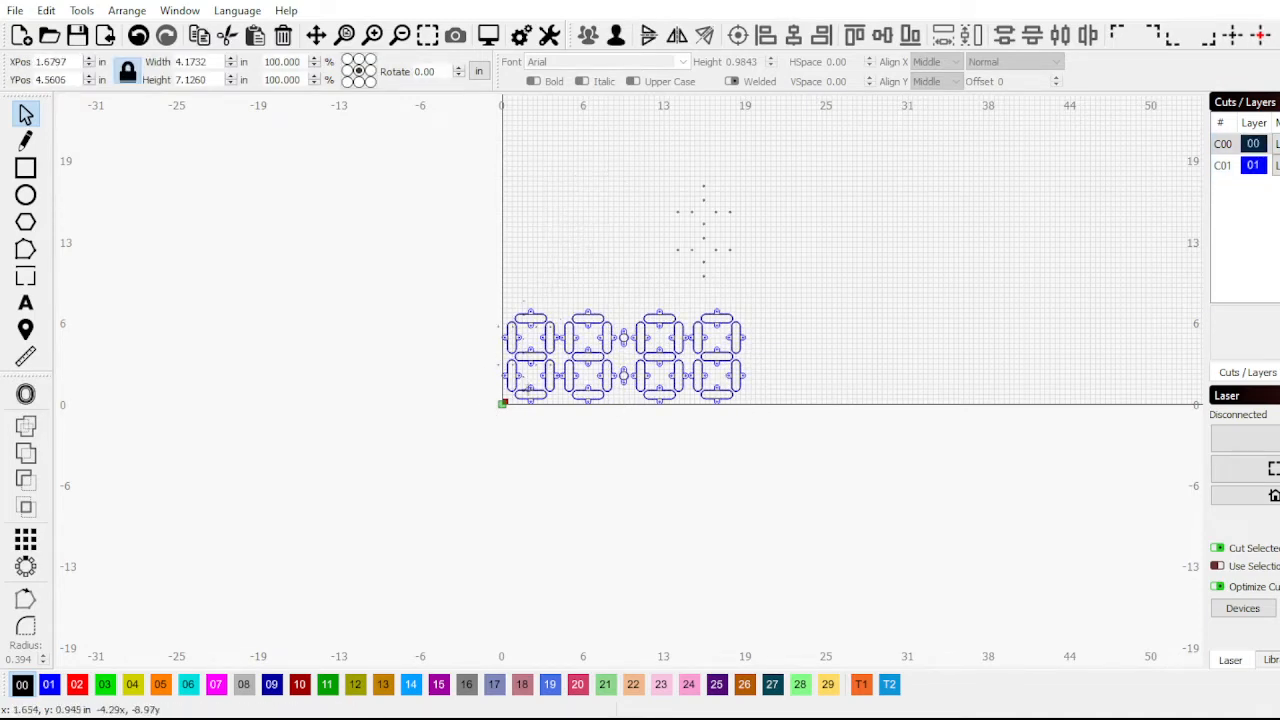
drag(523, 392, 533, 395)
scroll(533, 396, up, 5)
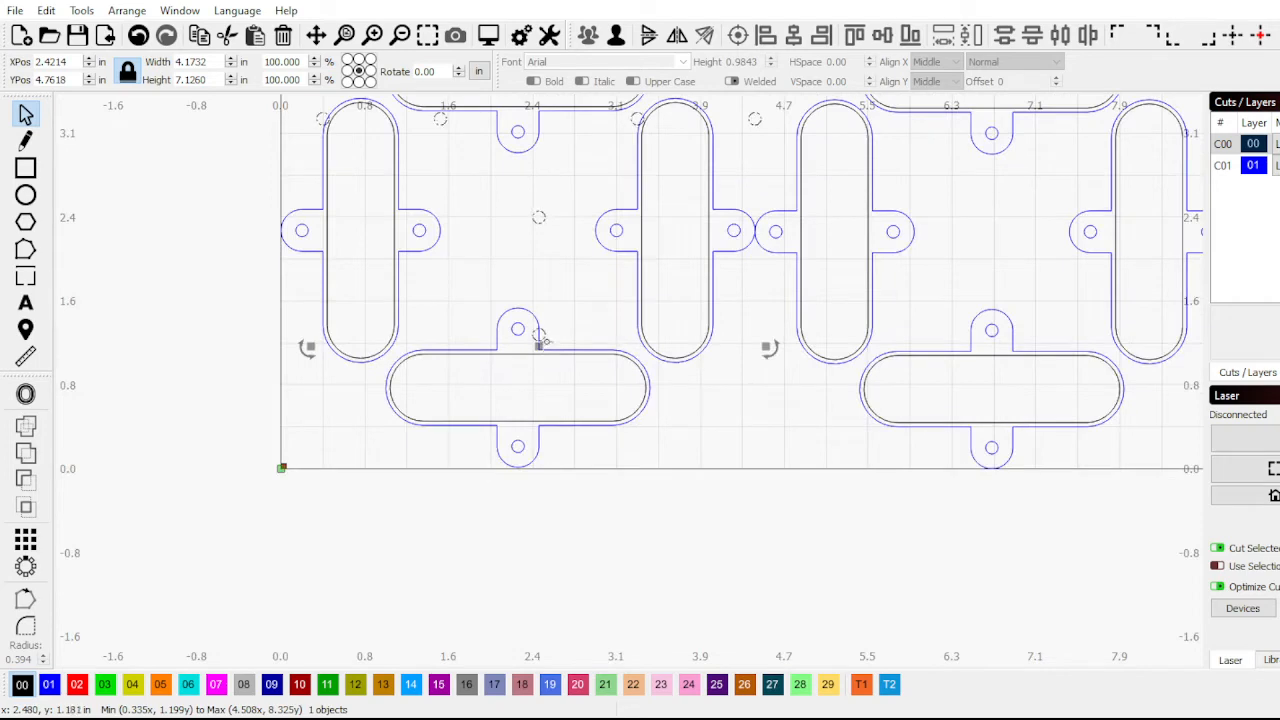
drag(539, 335, 519, 447)
Move the second hole pattern onto the tab holes of the second digit, lining up the bottom hole
scroll(462, 466, down, 7)
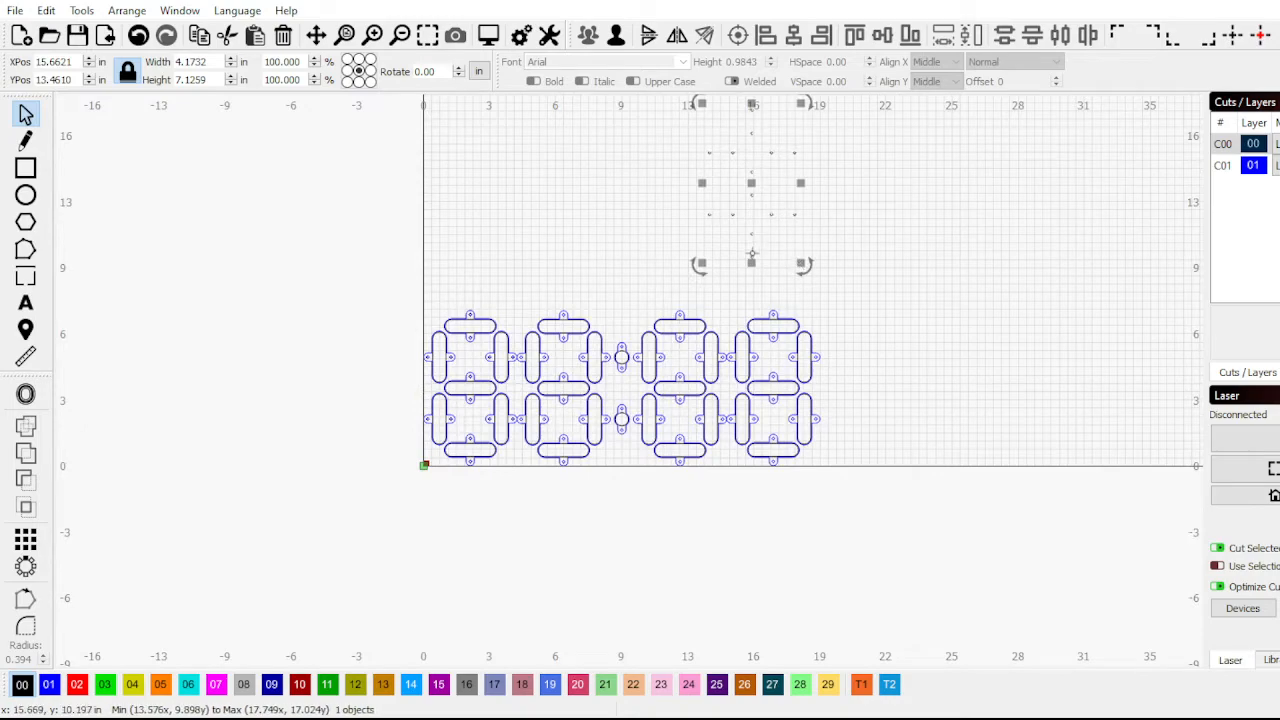
drag(751, 260, 626, 390)
drag(578, 449, 570, 466)
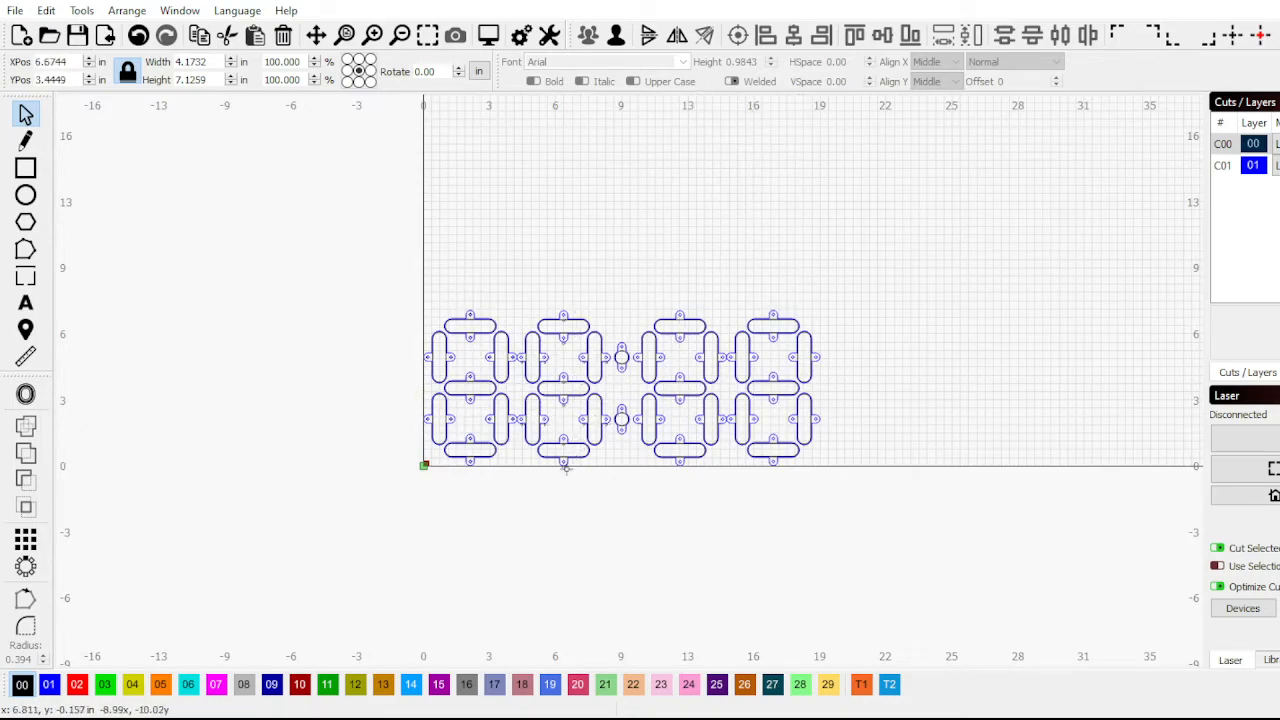
scroll(502, 475, up, 7)
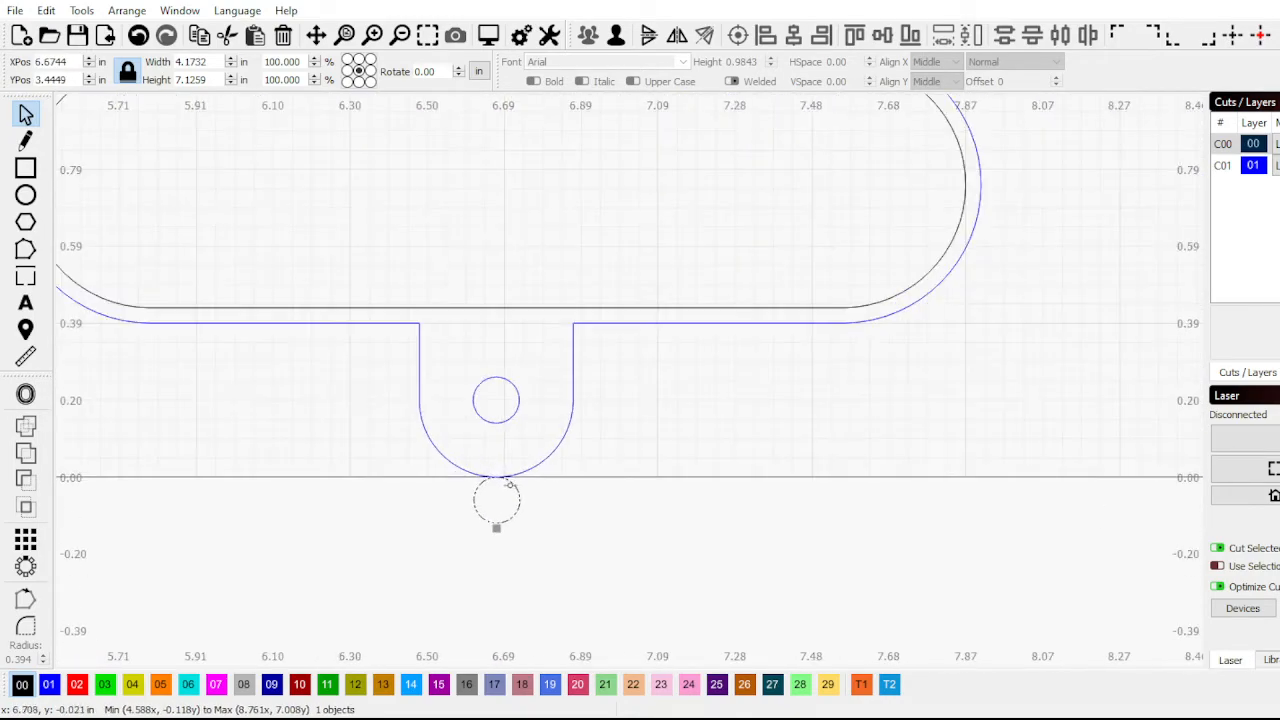
drag(500, 523, 510, 384)
Place two more copies of the hole pattern and align one of them with the third digit's tab holes
scroll(510, 384, down, 10)
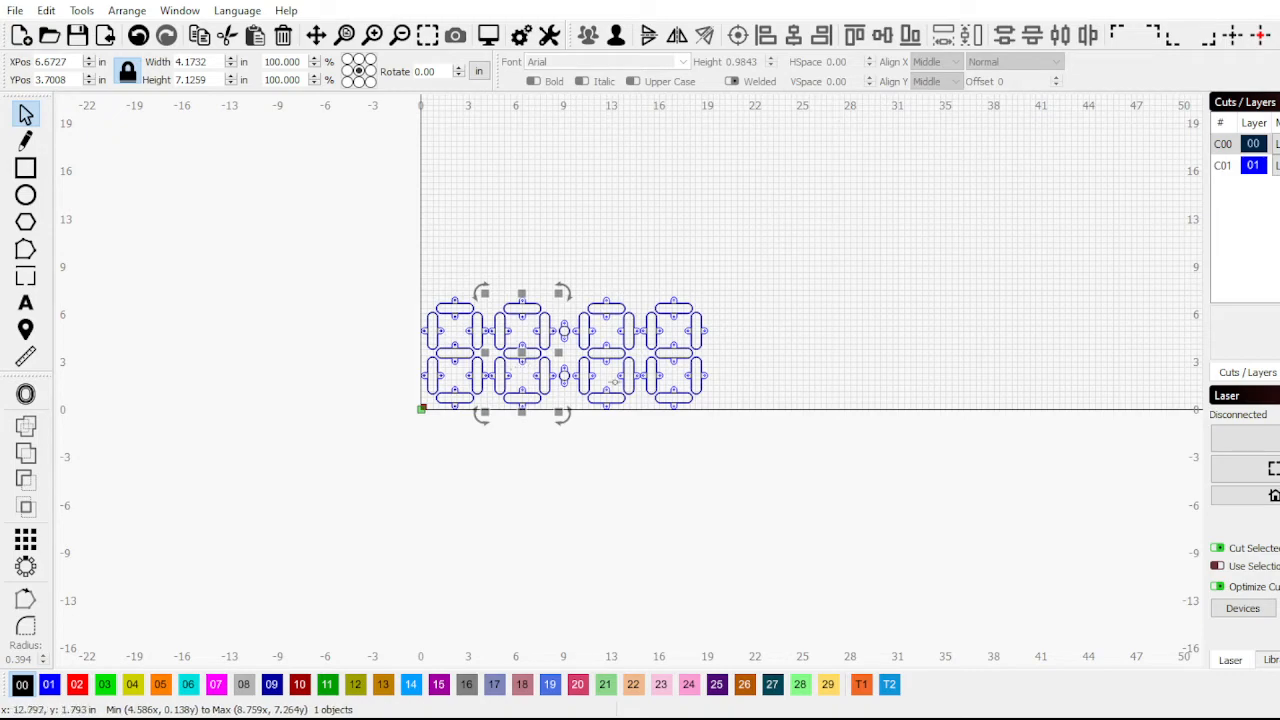
click(610, 366)
click(698, 375)
scroll(617, 420, up, 7)
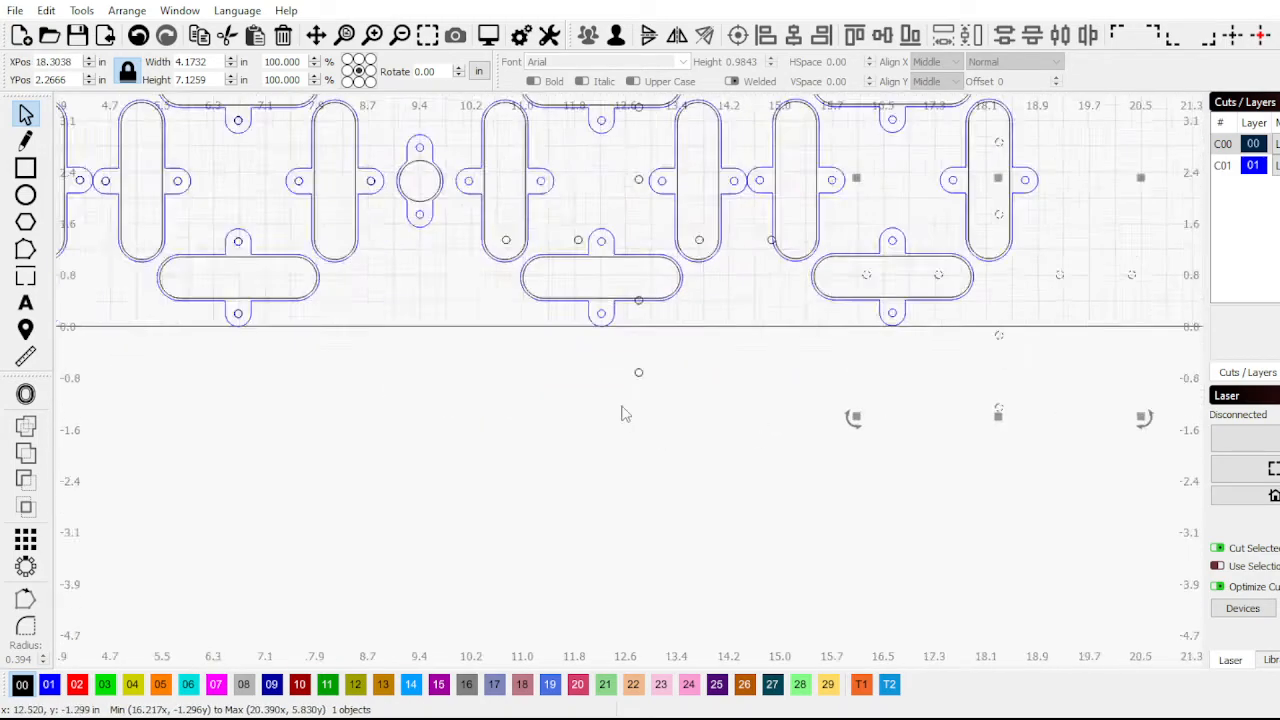
click(642, 368)
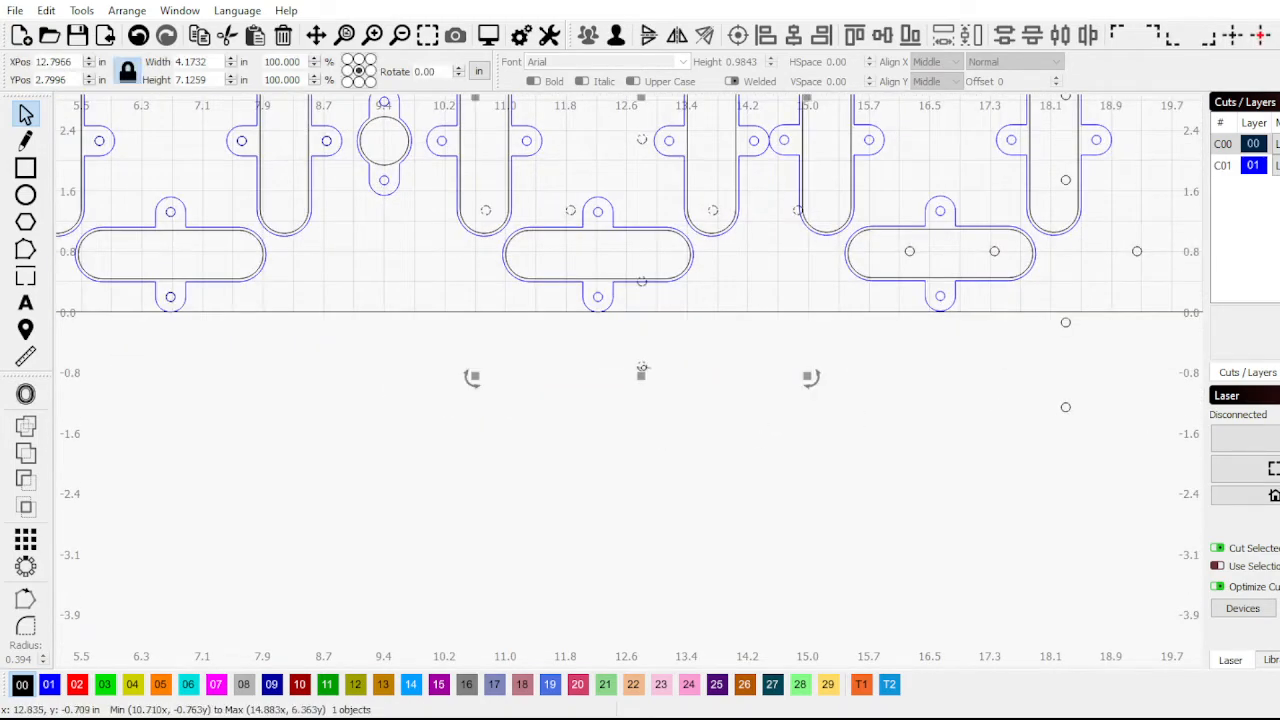
drag(642, 368, 600, 296)
scroll(546, 351, down, 3)
Move the remaining hole pattern onto the tab holes of the fourth digit and deselect it
scroll(768, 395, up, 3)
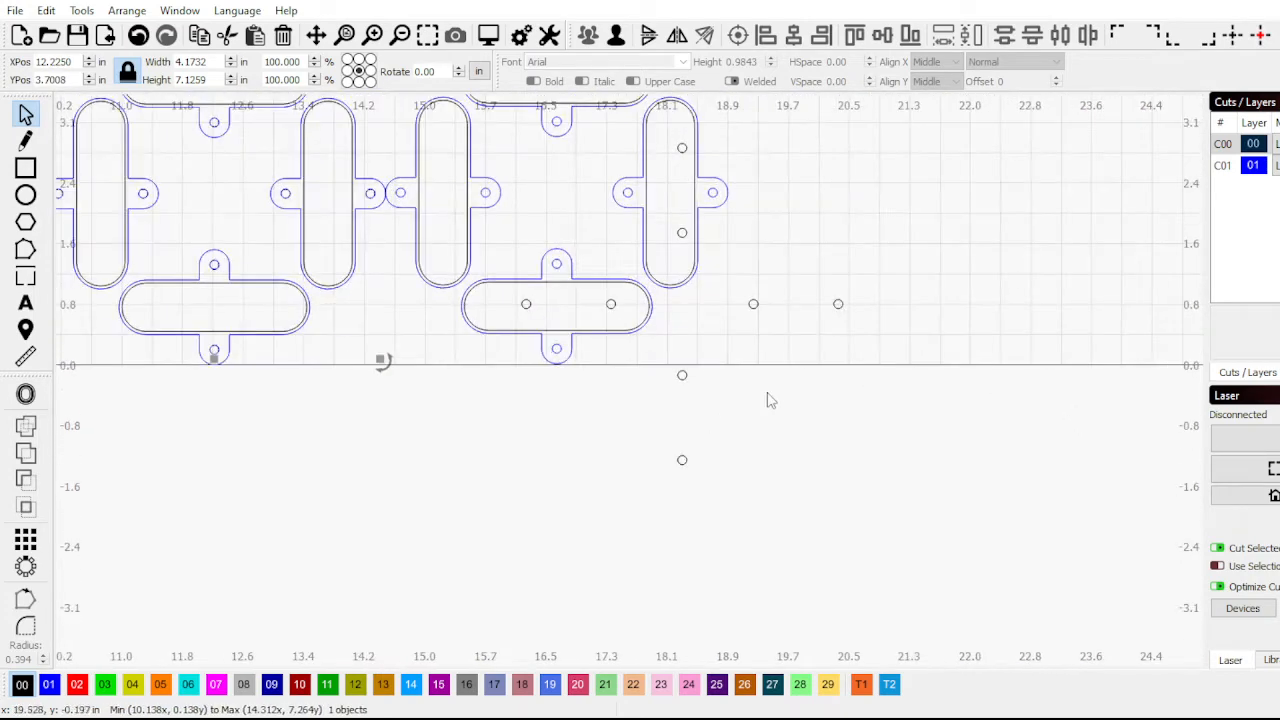
drag(680, 460, 557, 346)
click(810, 473)
scroll(811, 473, down, 3)
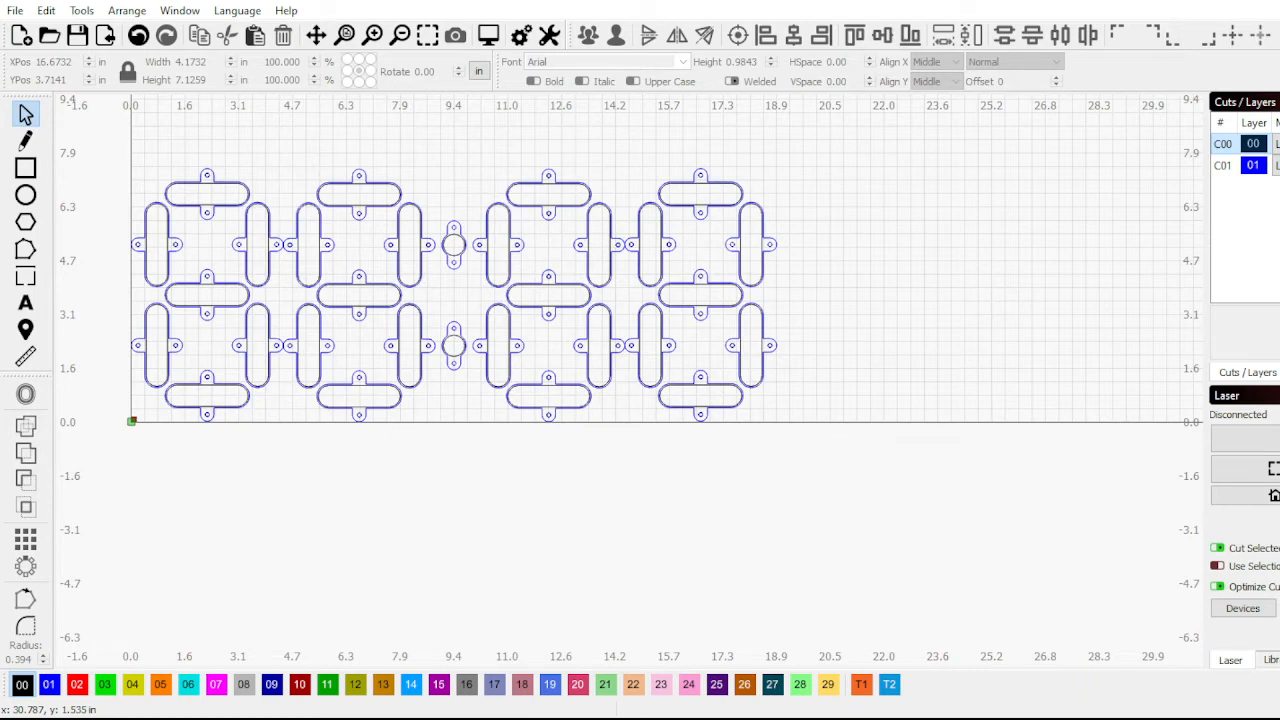
Hide the blue layer C01 and group the black segments, colon circles and hole patterns
click(1277, 166)
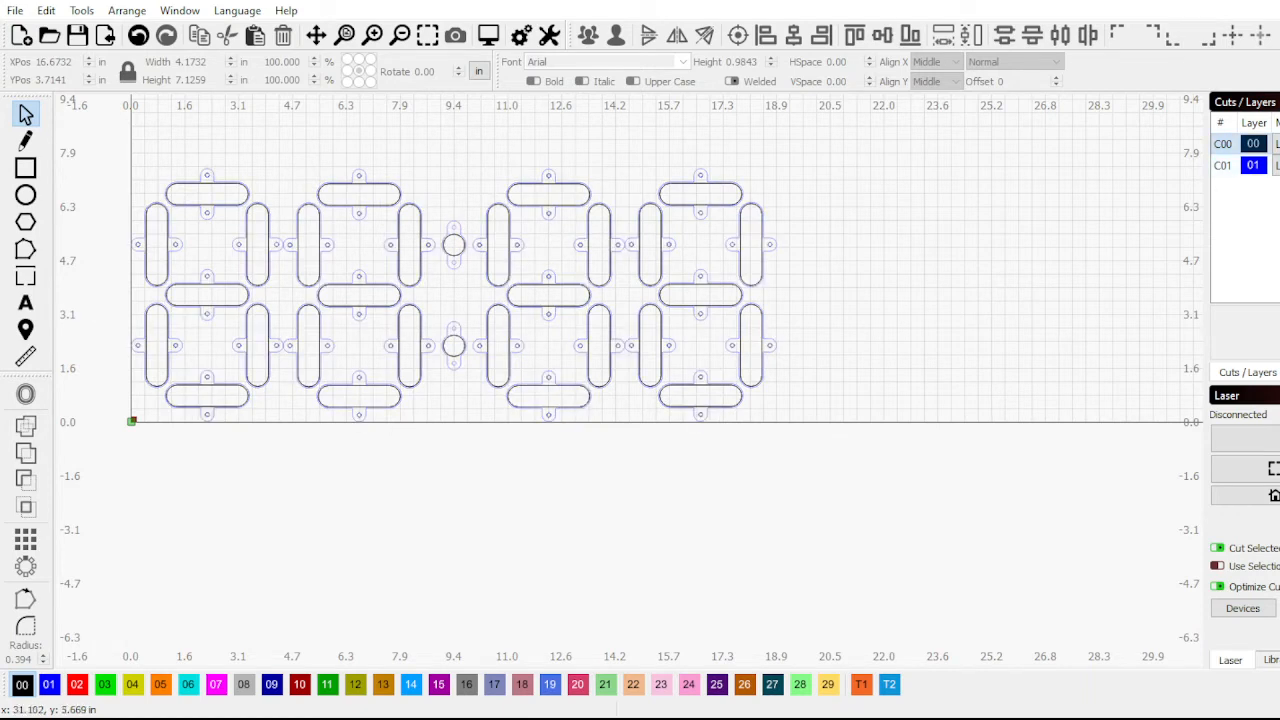
click(1277, 166)
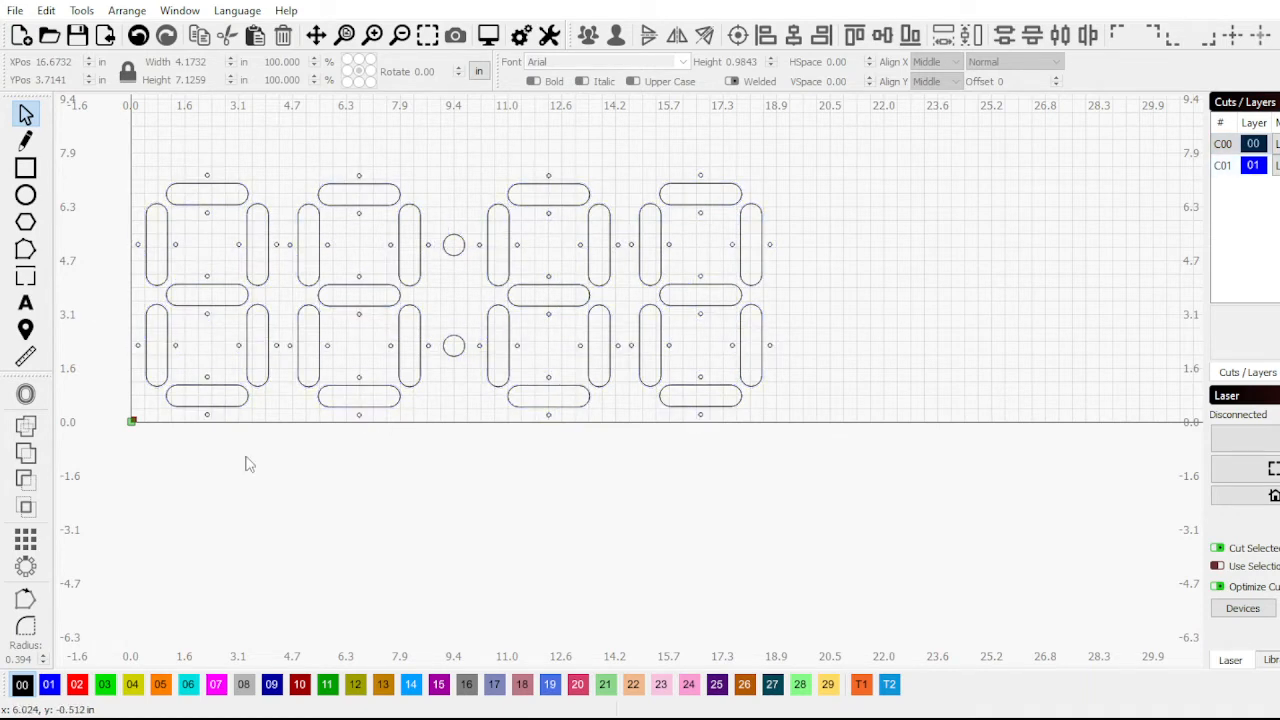
scroll(176, 441, down, 1)
right_click(203, 398)
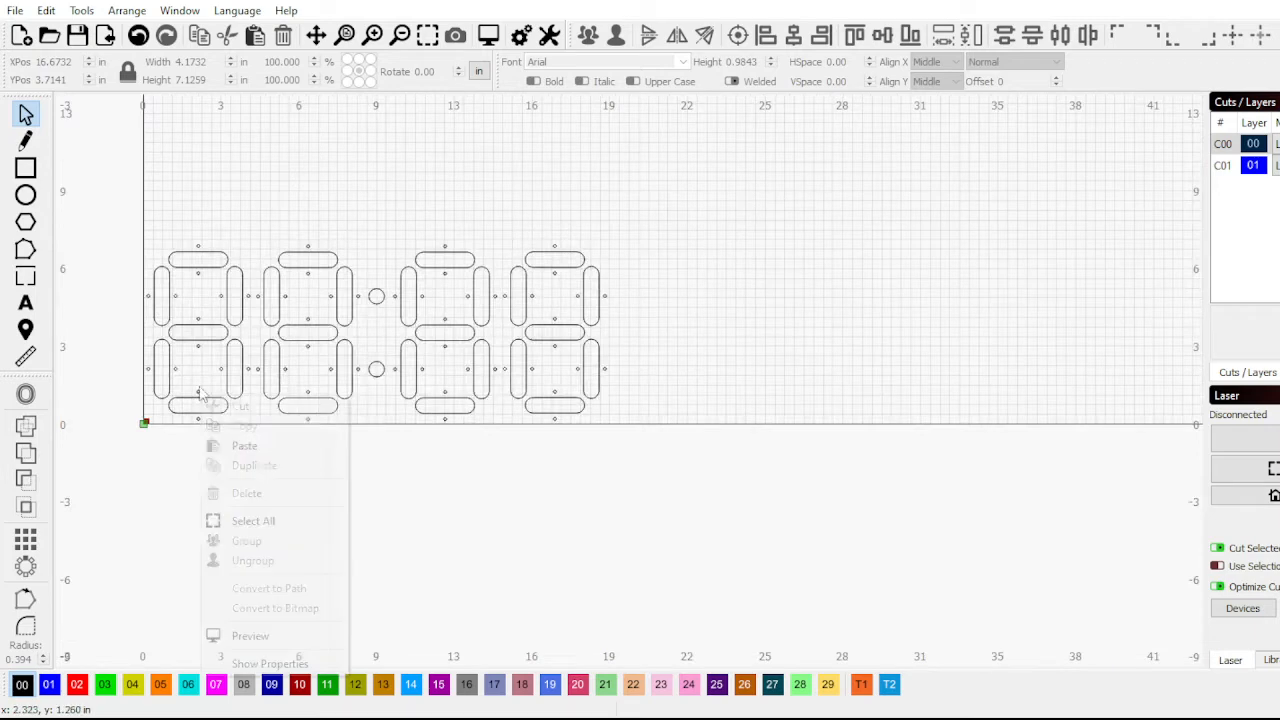
click(470, 469)
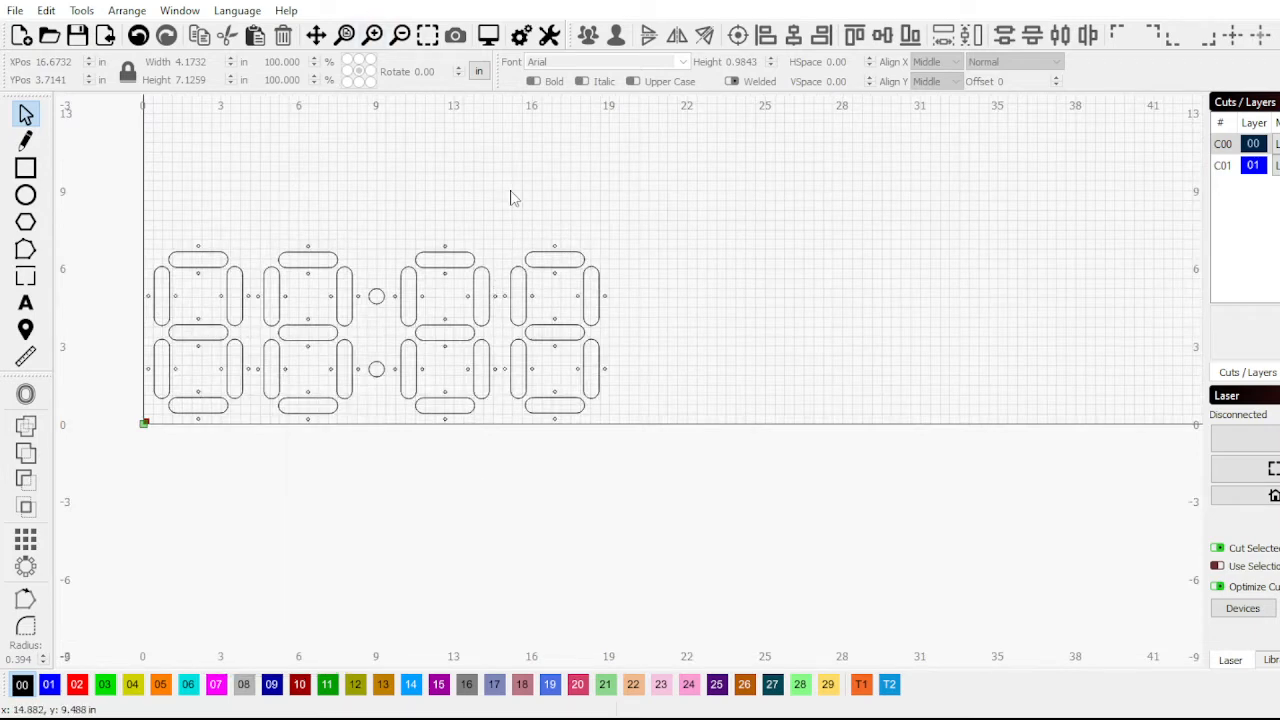
scroll(533, 189, down, 1)
drag(203, 183, 615, 398)
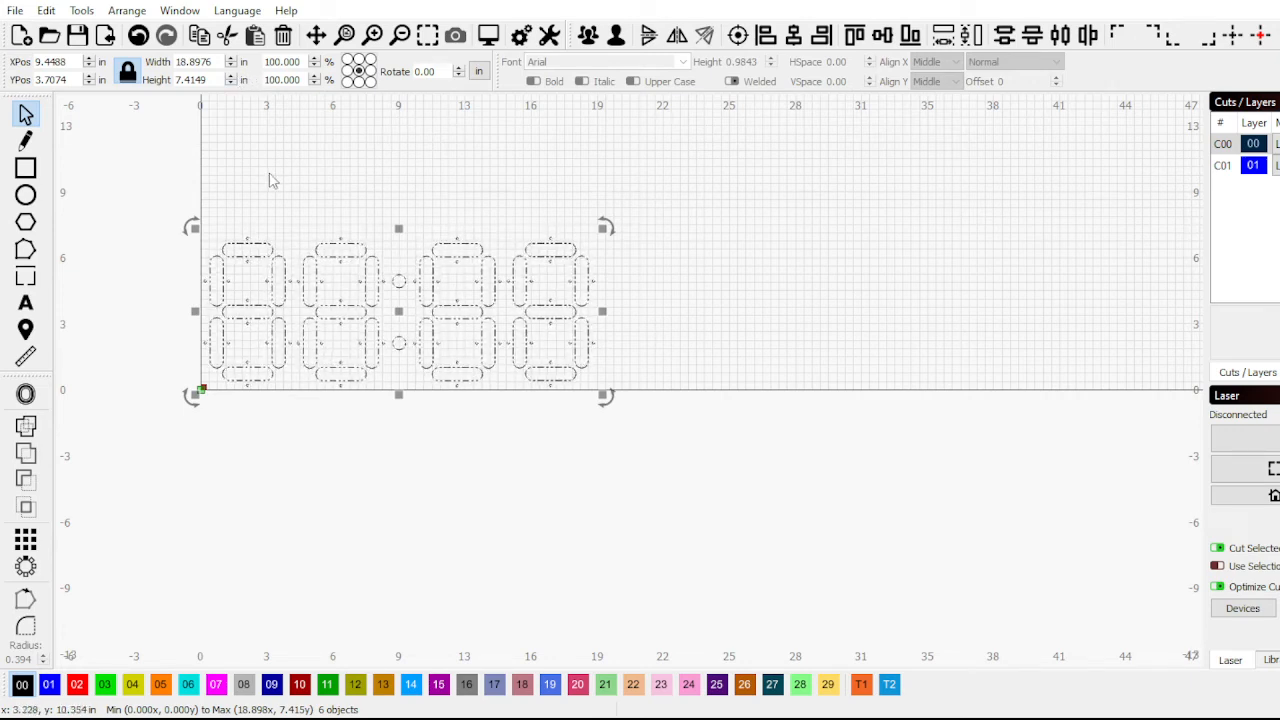
scroll(425, 214, down, 1)
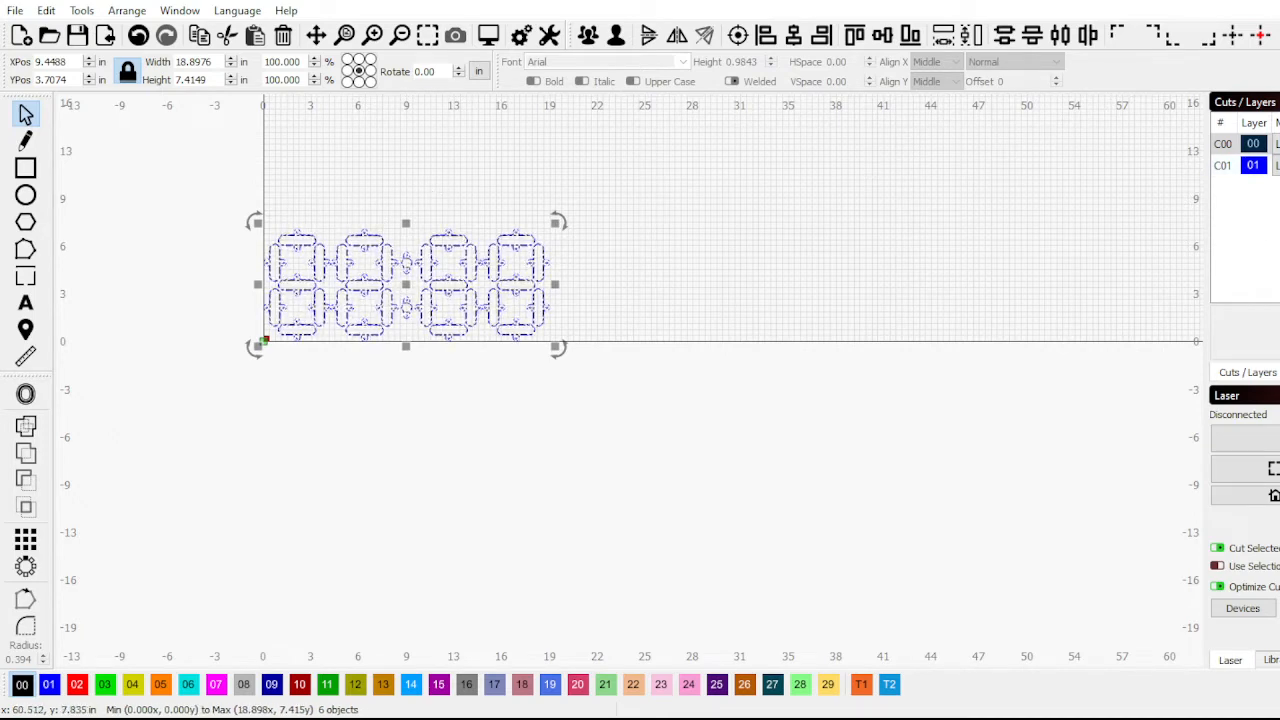
click(1254, 165)
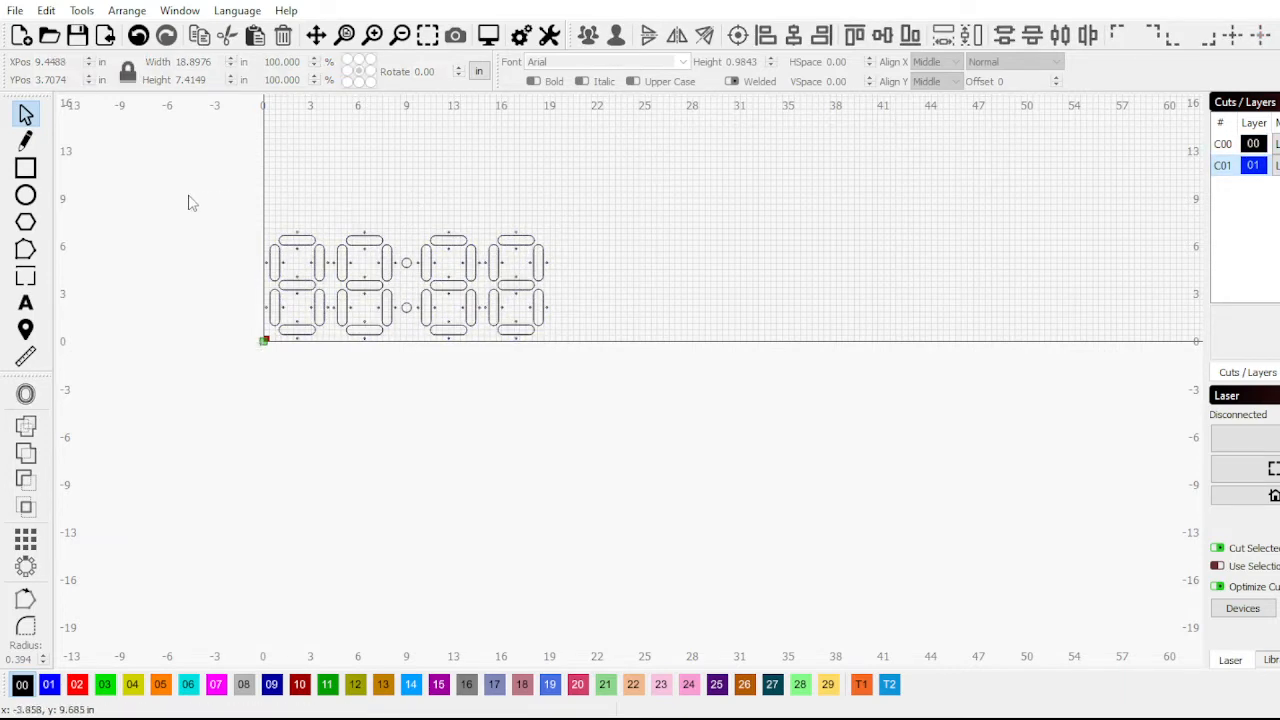
click(587, 34)
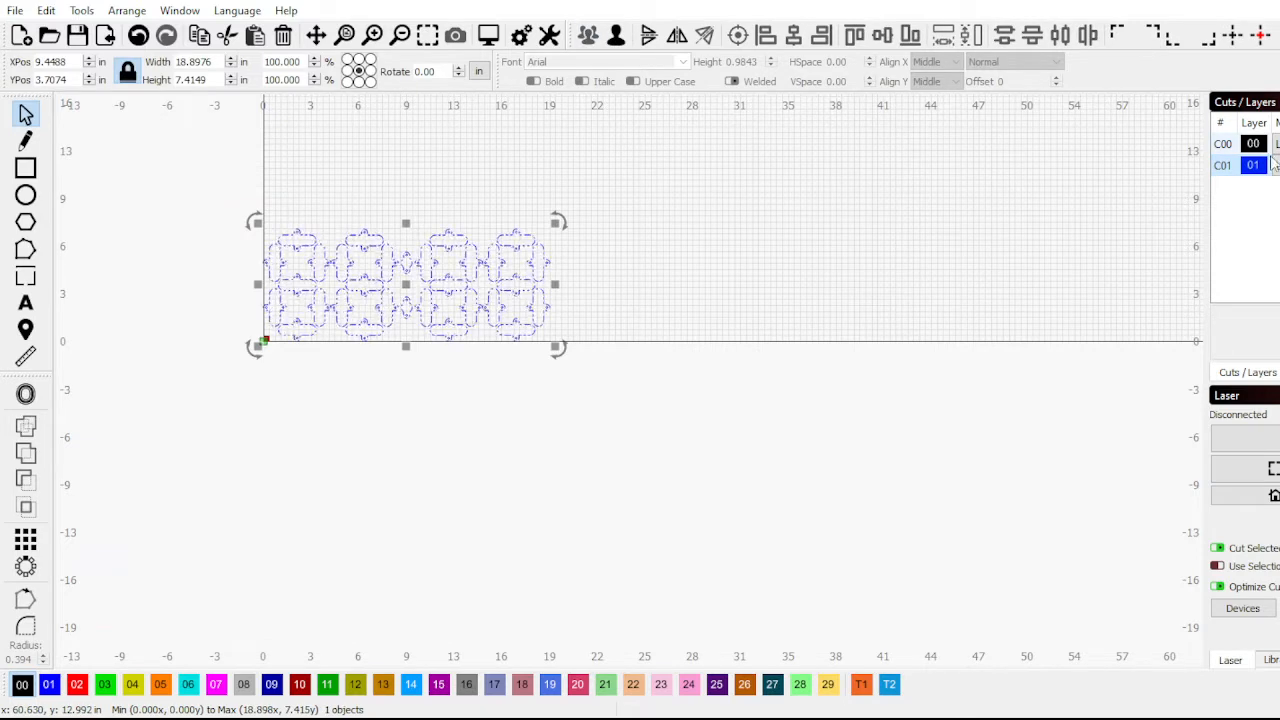
Inspect the grouped blue outlines with the black layer hidden, then deselect them
scroll(251, 248, up, 4)
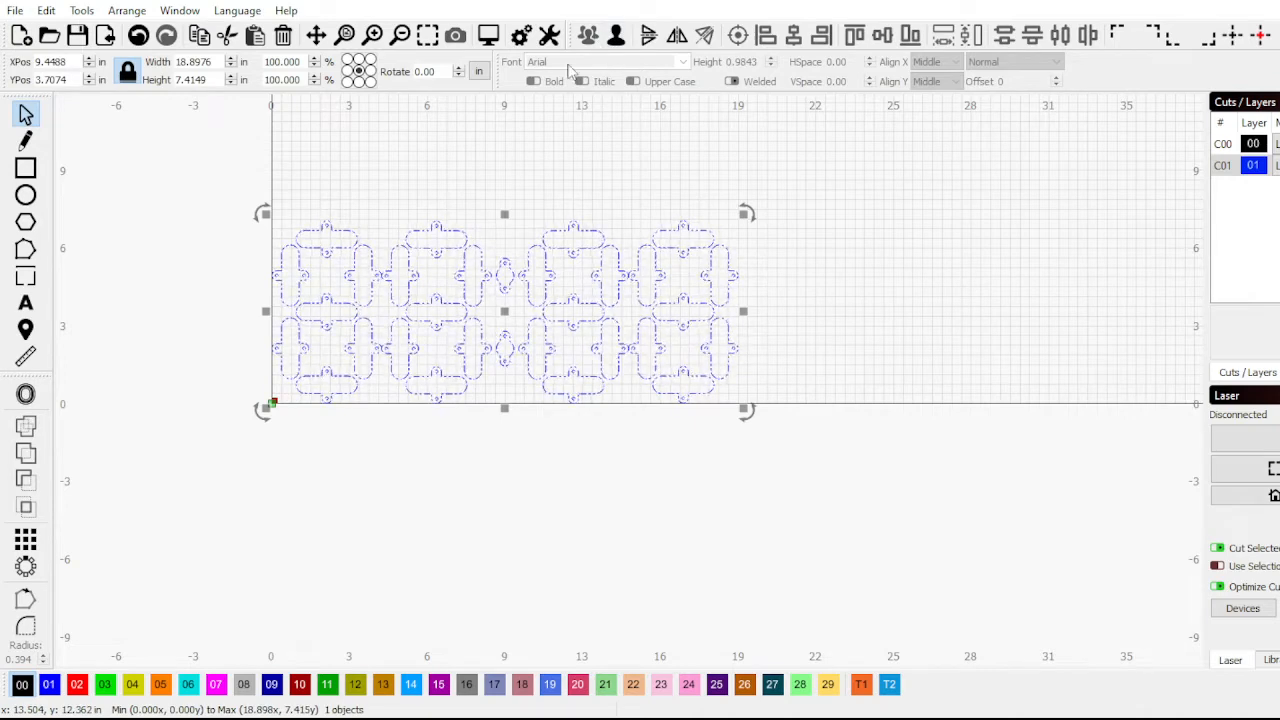
click(543, 157)
scroll(586, 420, down, 2)
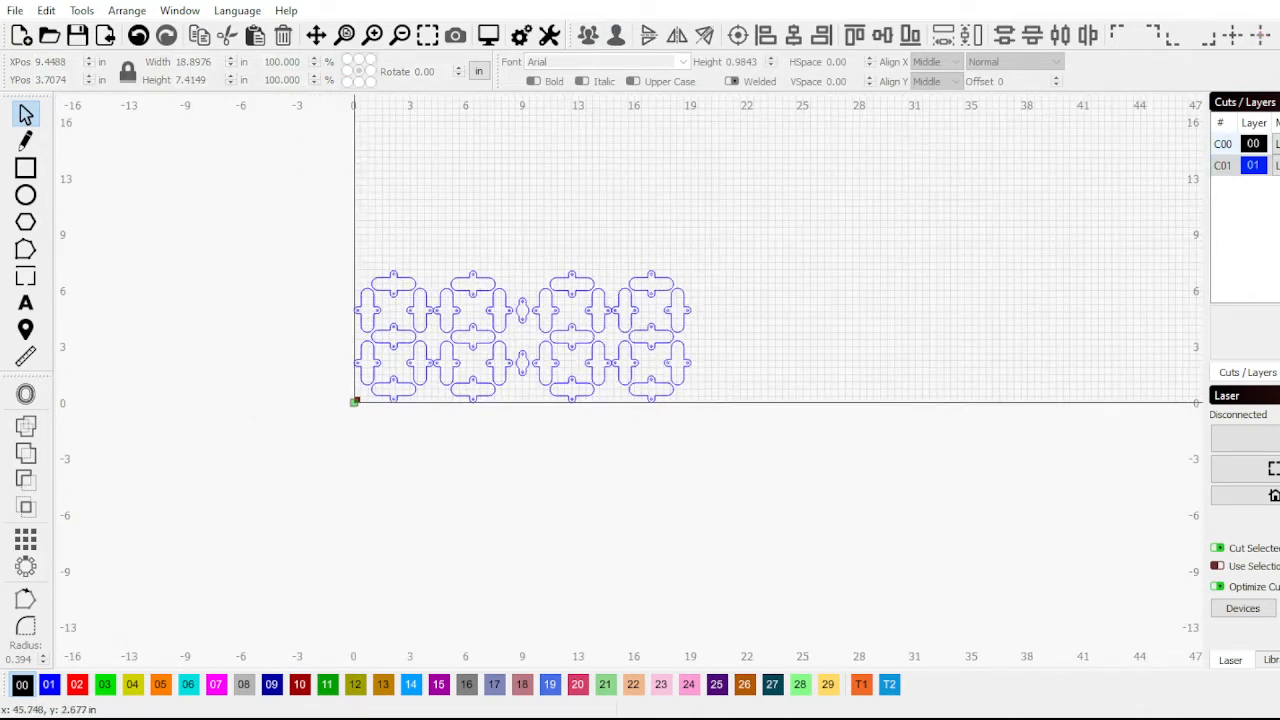
Draw a rectangle about 38.7 × 14.9 in around the digits, unlock its proportions and set its height to 19.6 in
click(25, 168)
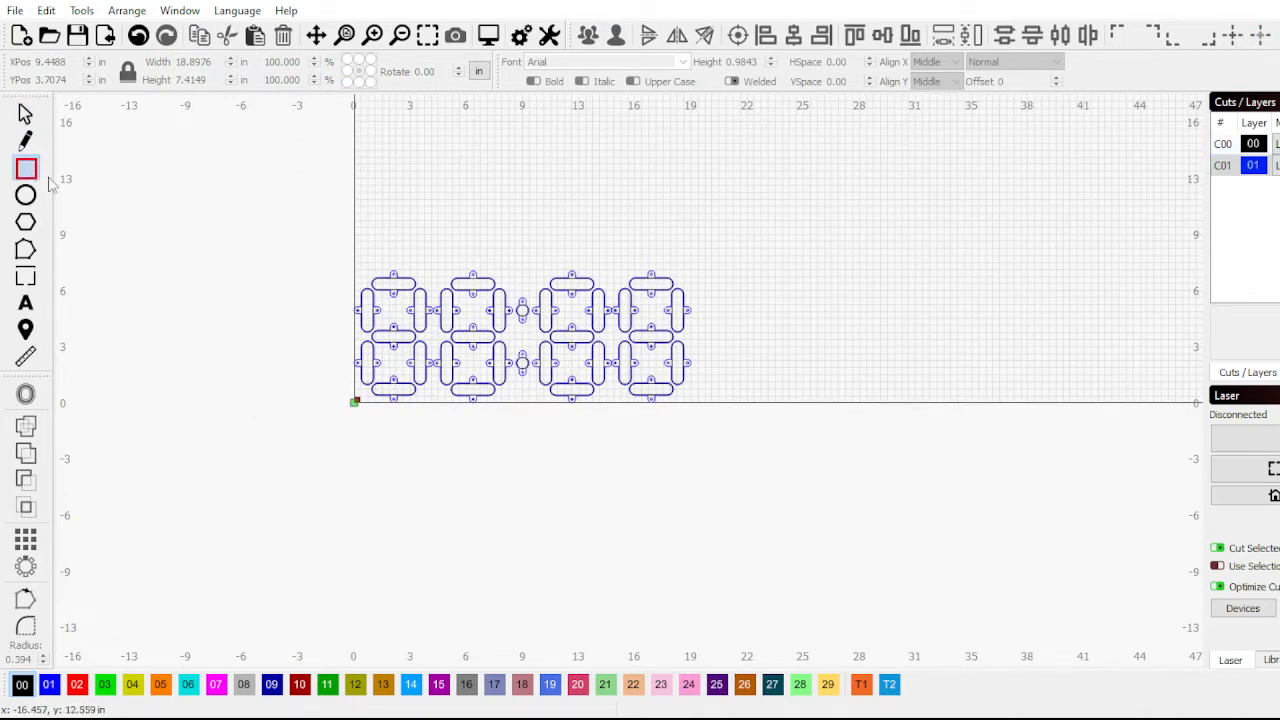
drag(303, 409, 991, 143)
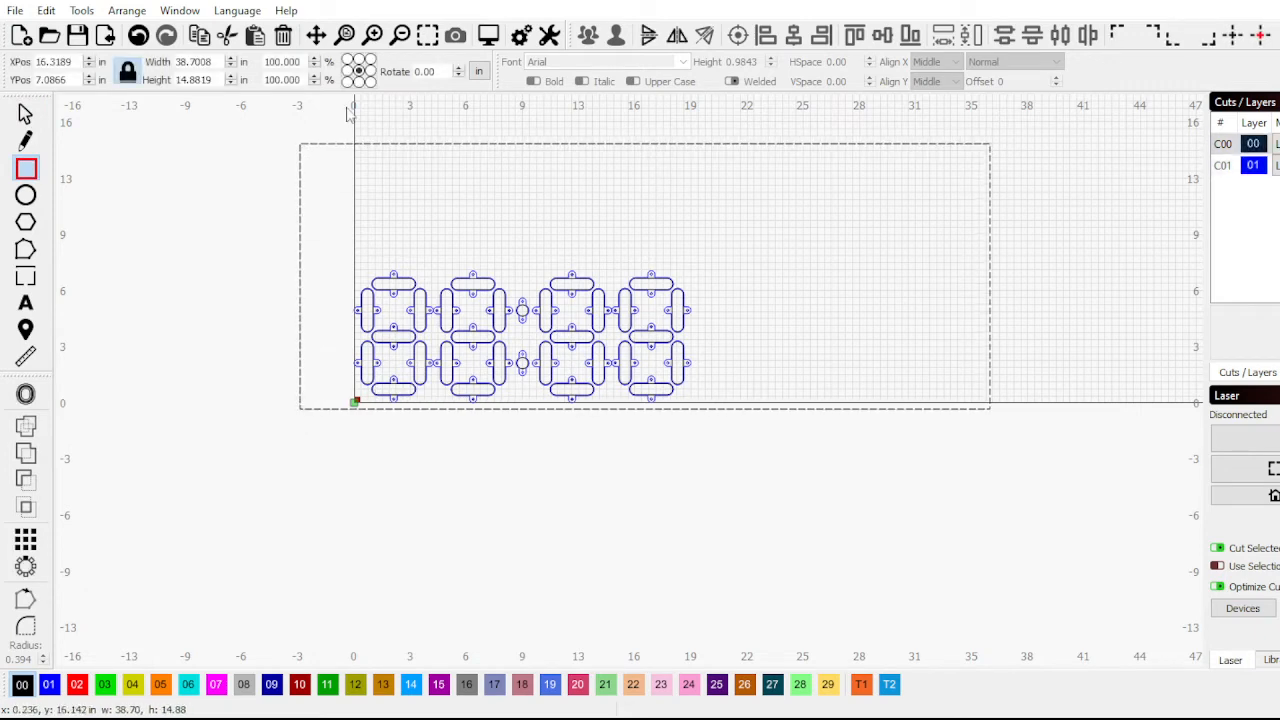
click(126, 72)
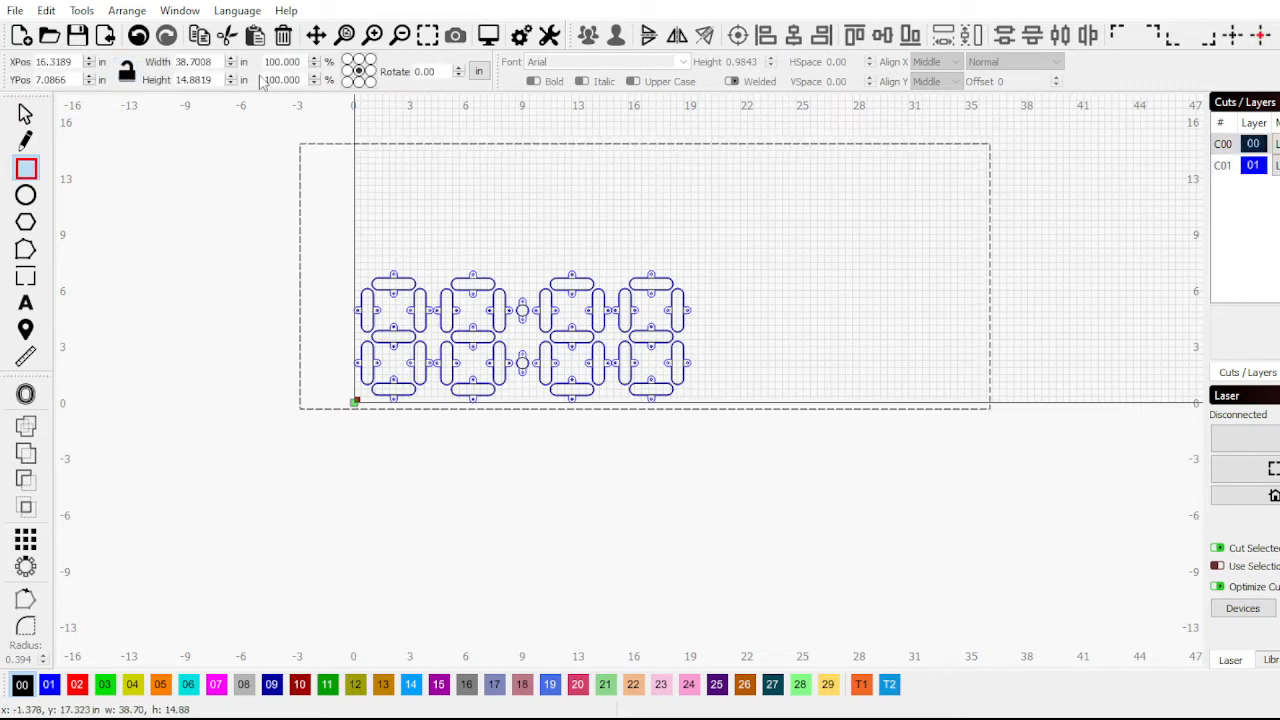
double_click(220, 80)
text(19.6)
key(Return)
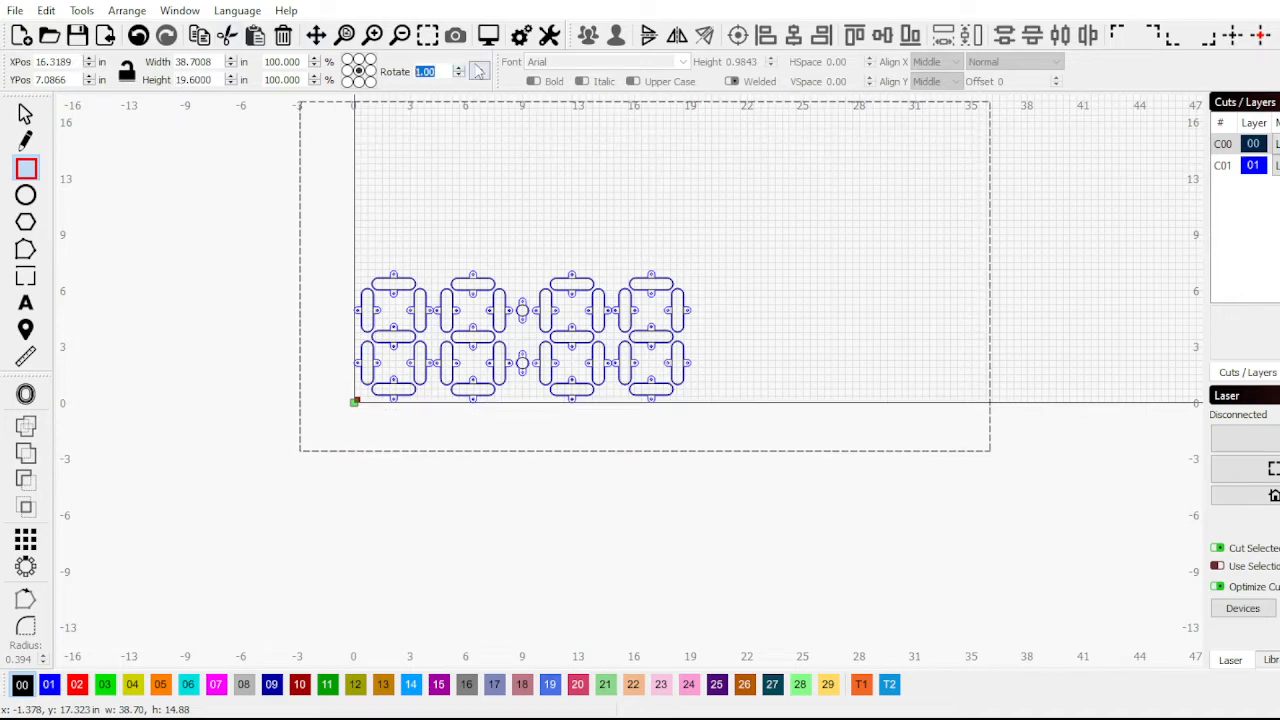
Switch the units to millimetres and draw a separate rectangle about 169 × 127 mm above the first digit
click(478, 72)
scroll(438, 276, down, 3)
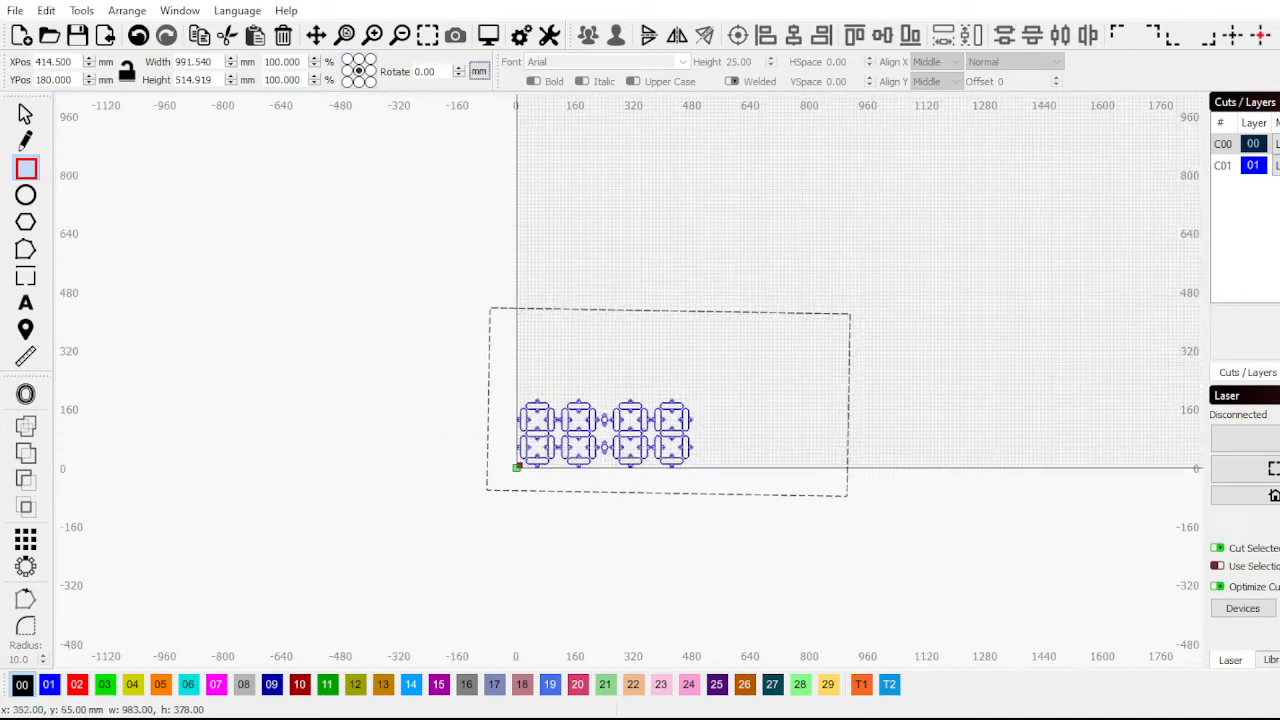
scroll(571, 320, up, 2)
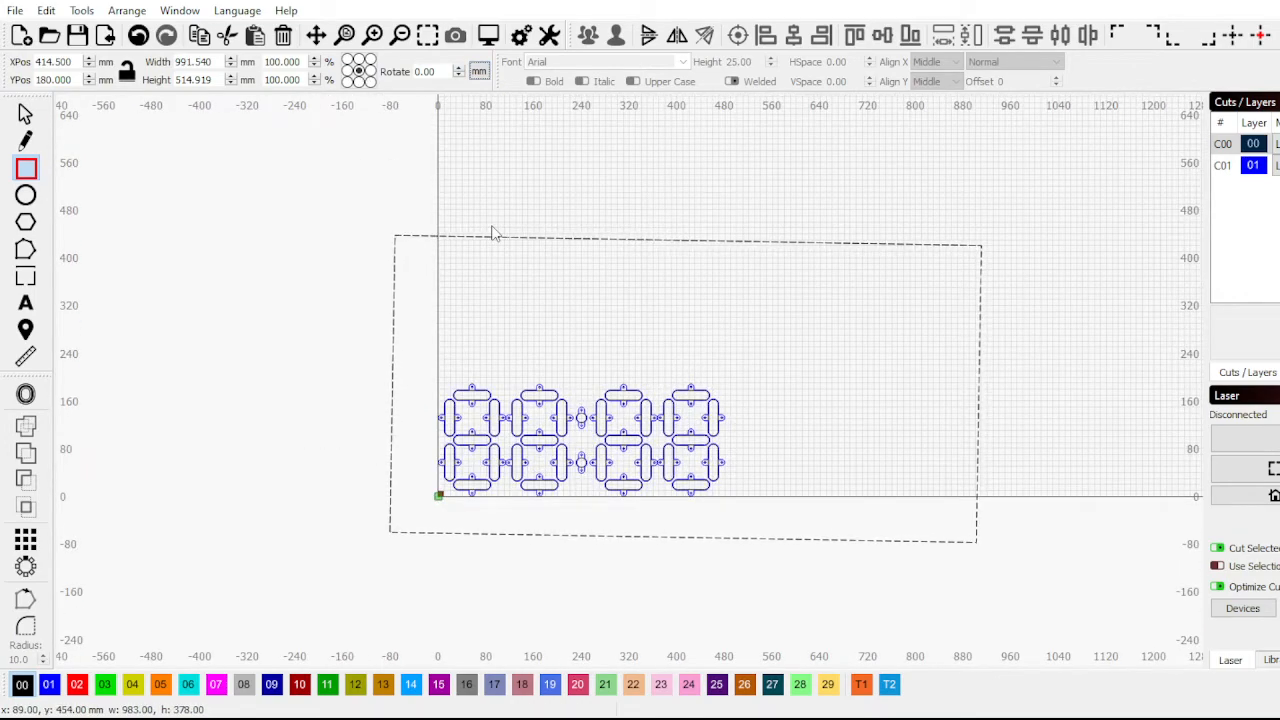
mouse_move(496, 189)
mouse_down()
mouse_move(406, 263)
mouse_move(366, 263)
mouse_up()
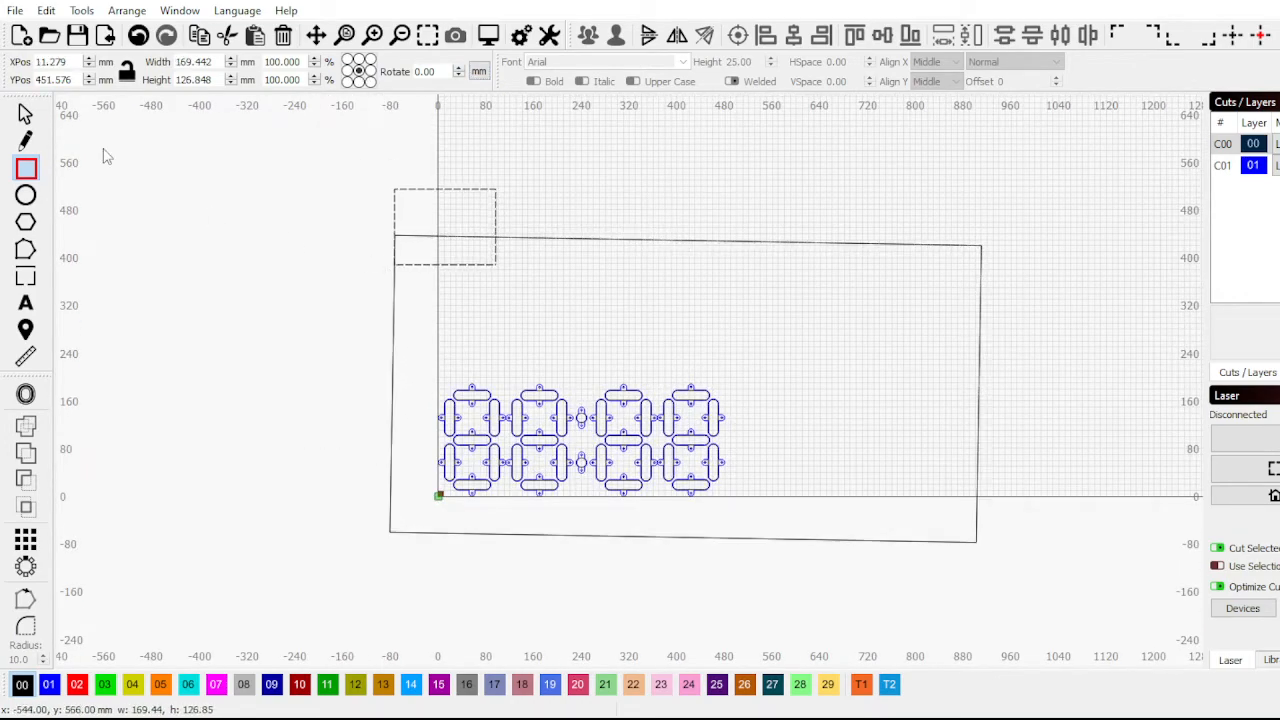
Delete the large tilted rectangle around the digits
click(25, 113)
click(628, 247)
key(Delete)
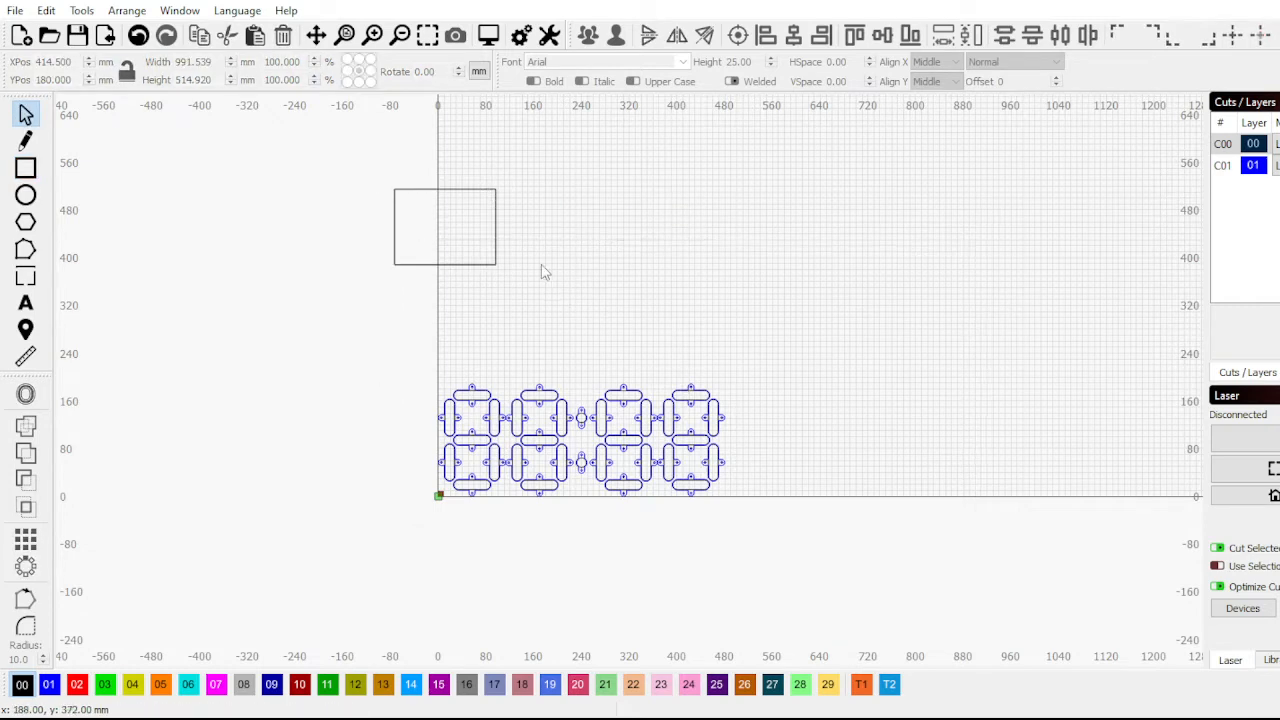
Select the rectangle above the digits, switch the units to inches and set its width to 19.6 in
click(496, 252)
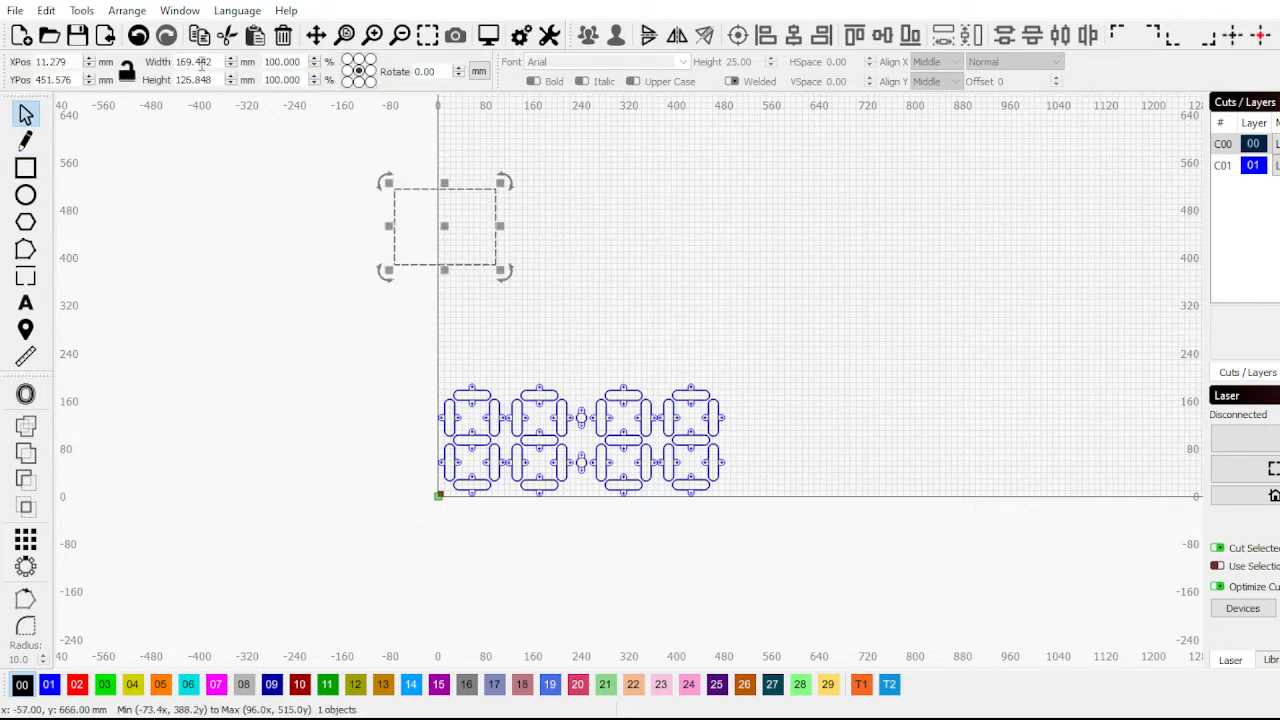
click(479, 72)
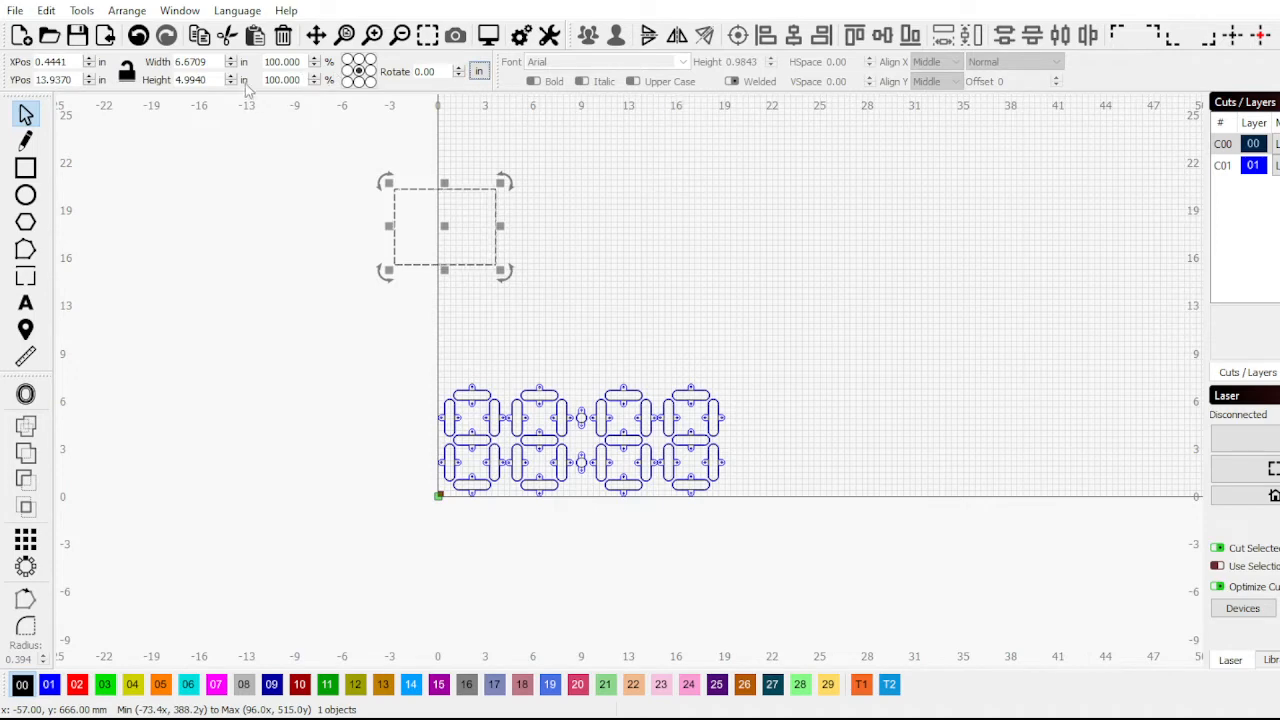
double_click(214, 58)
key(Return)
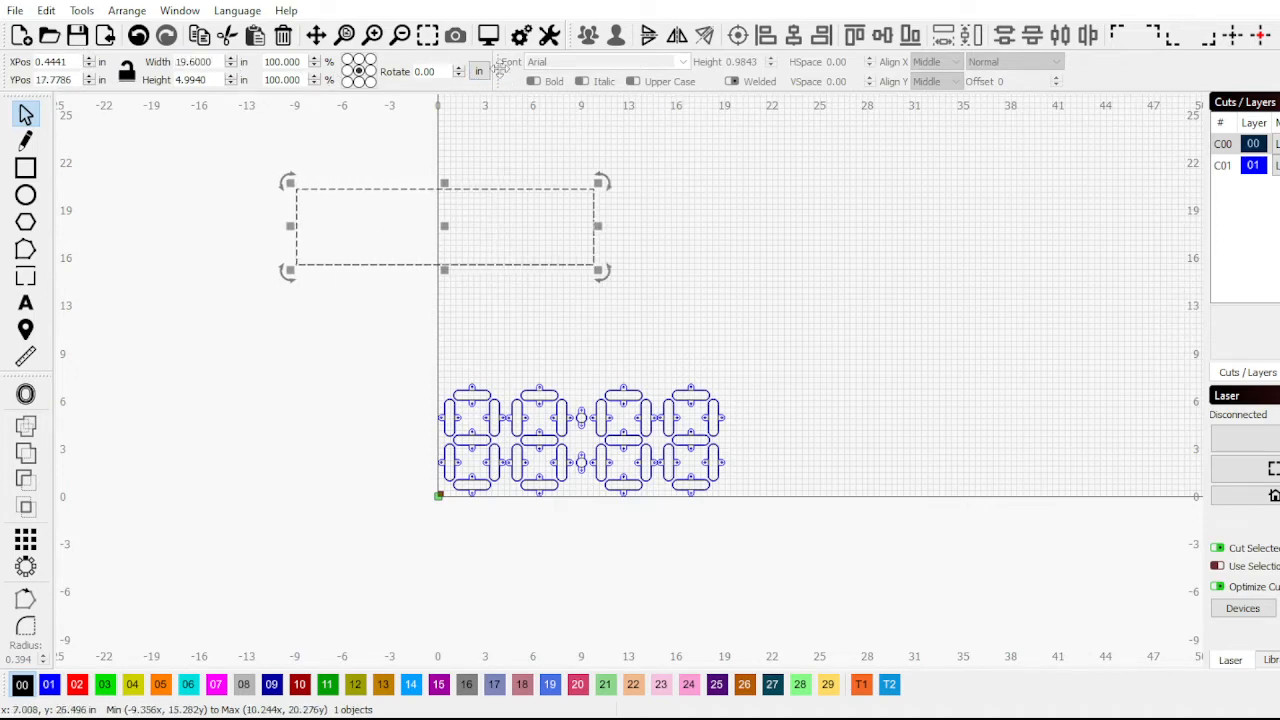
Switch the units back to millimetres and set the rectangle's width to 500 mm
click(480, 72)
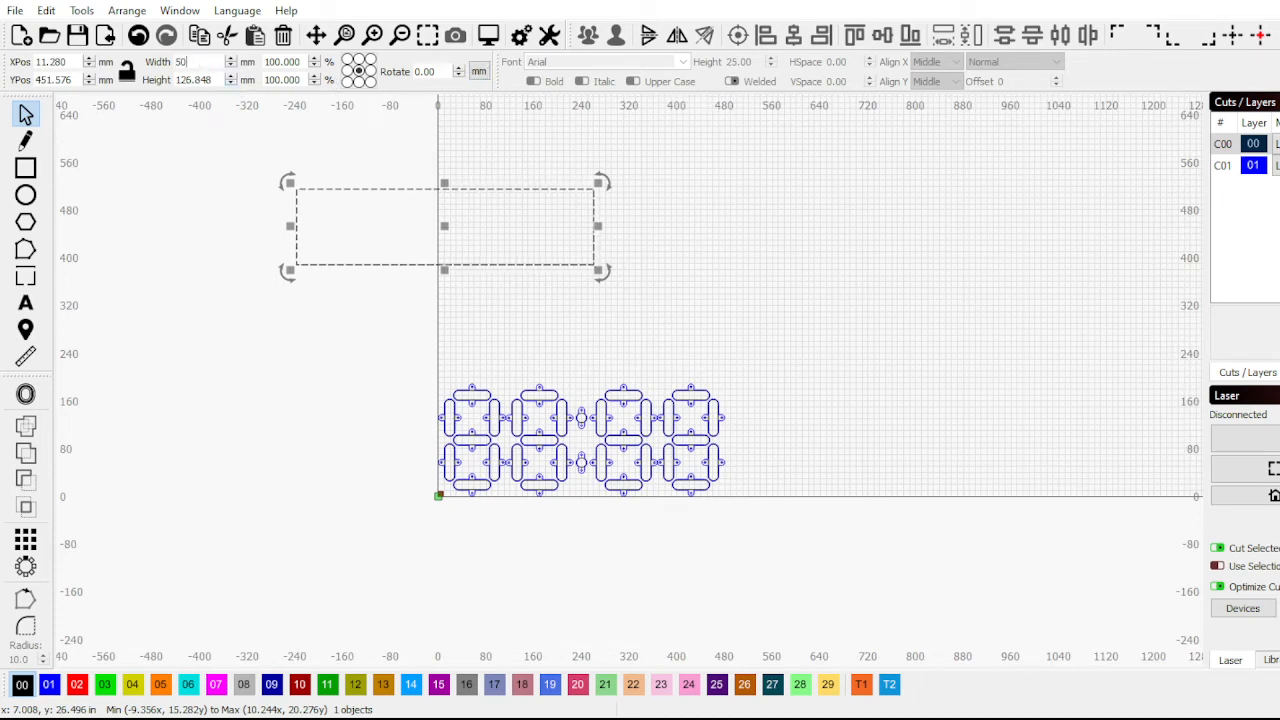
text(500)
key(Return)
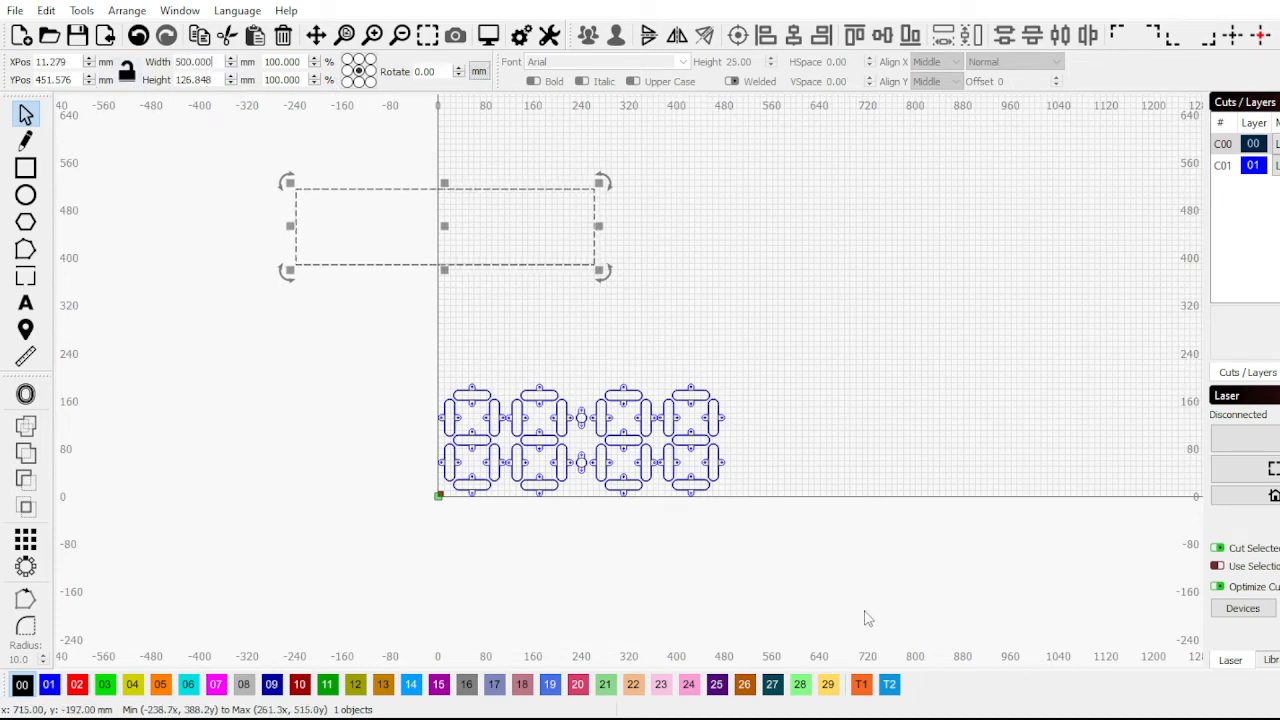
Check the size of the grouped digits and set the rectangle's height to 210 mm
drag(866, 614, 231, 326)
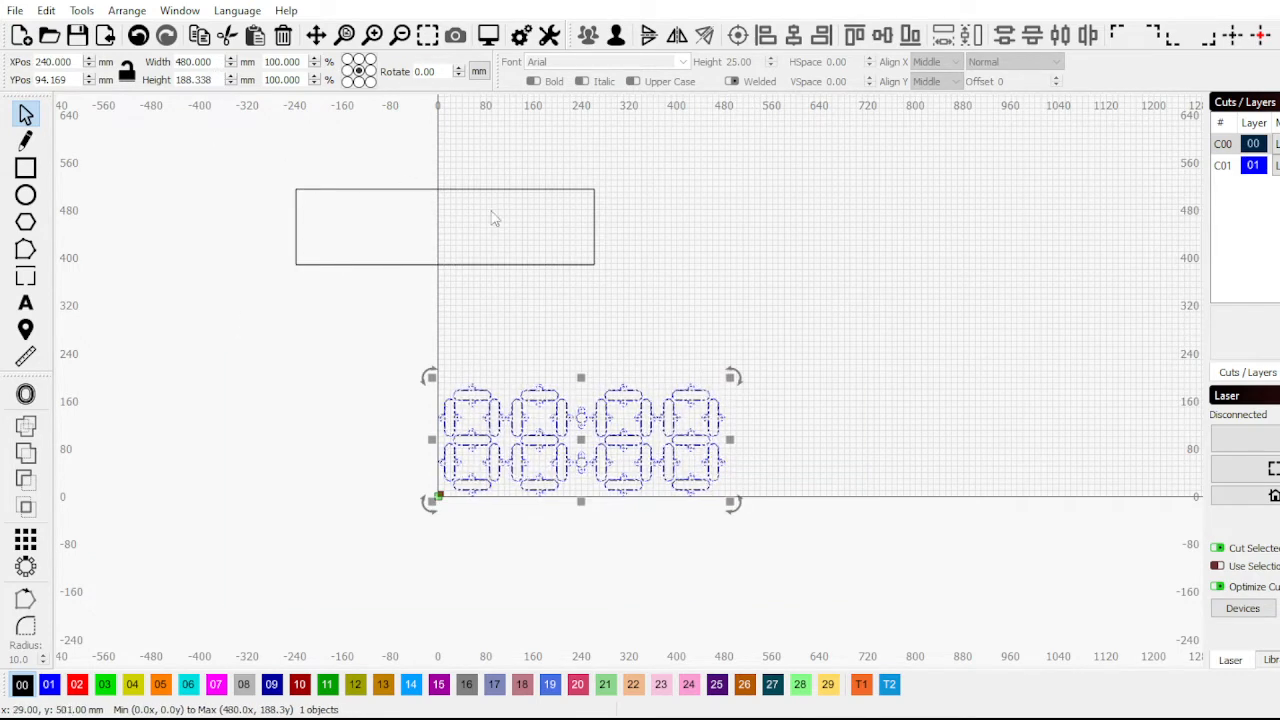
drag(723, 277, 214, 129)
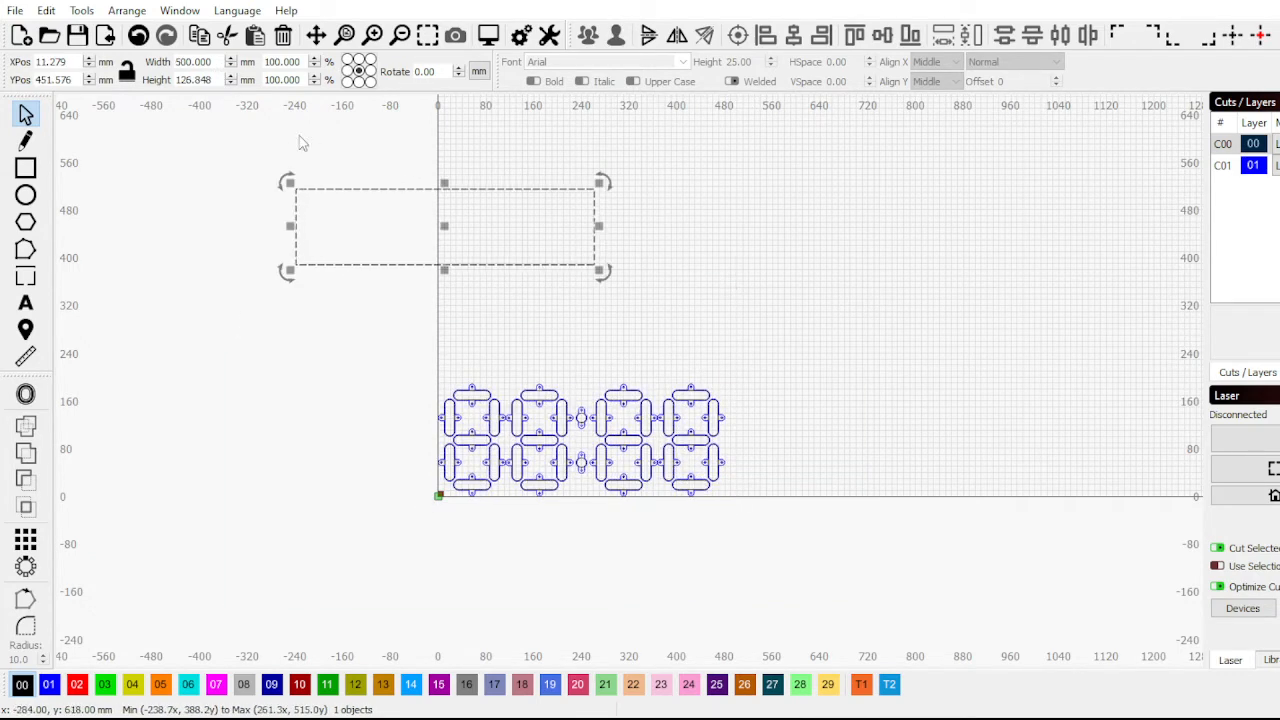
double_click(222, 80)
key(Return)
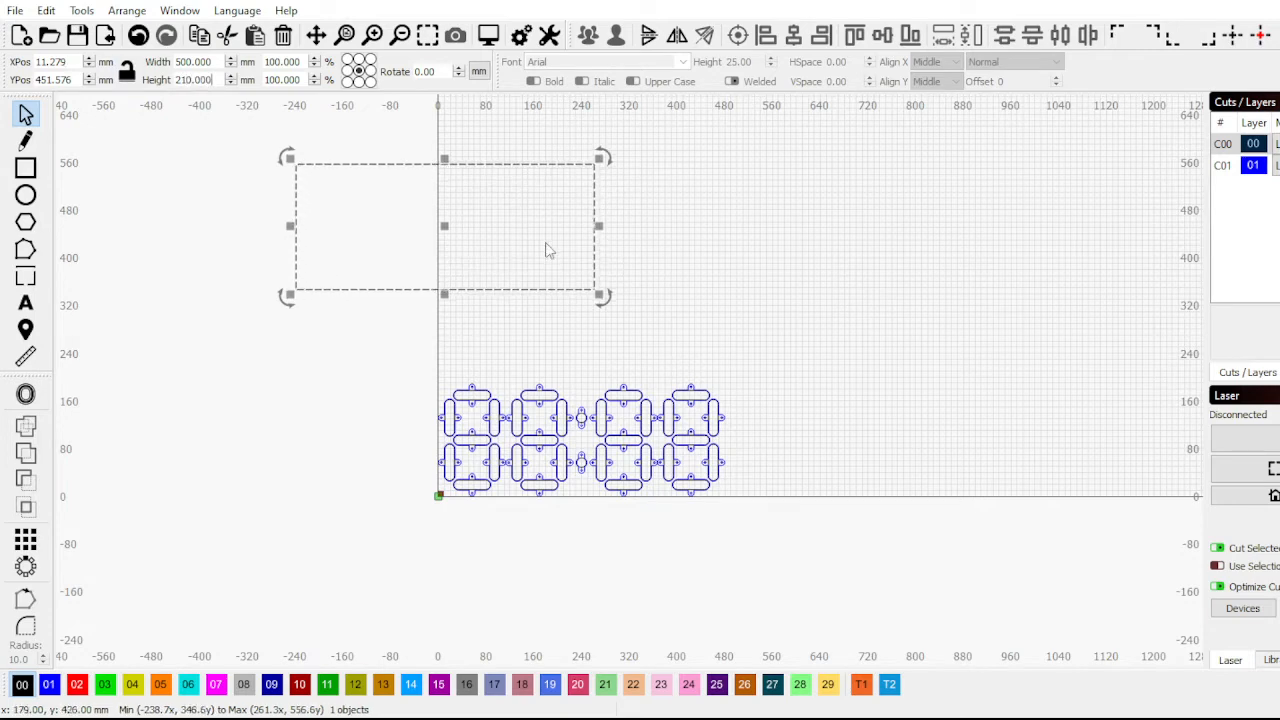
Centre the digits inside the 500 × 210 mm rectangle, move both to the workspace's lower-left origin and deselect them
drag(341, 345, 911, 613)
drag(834, 606, 257, 245)
click(737, 35)
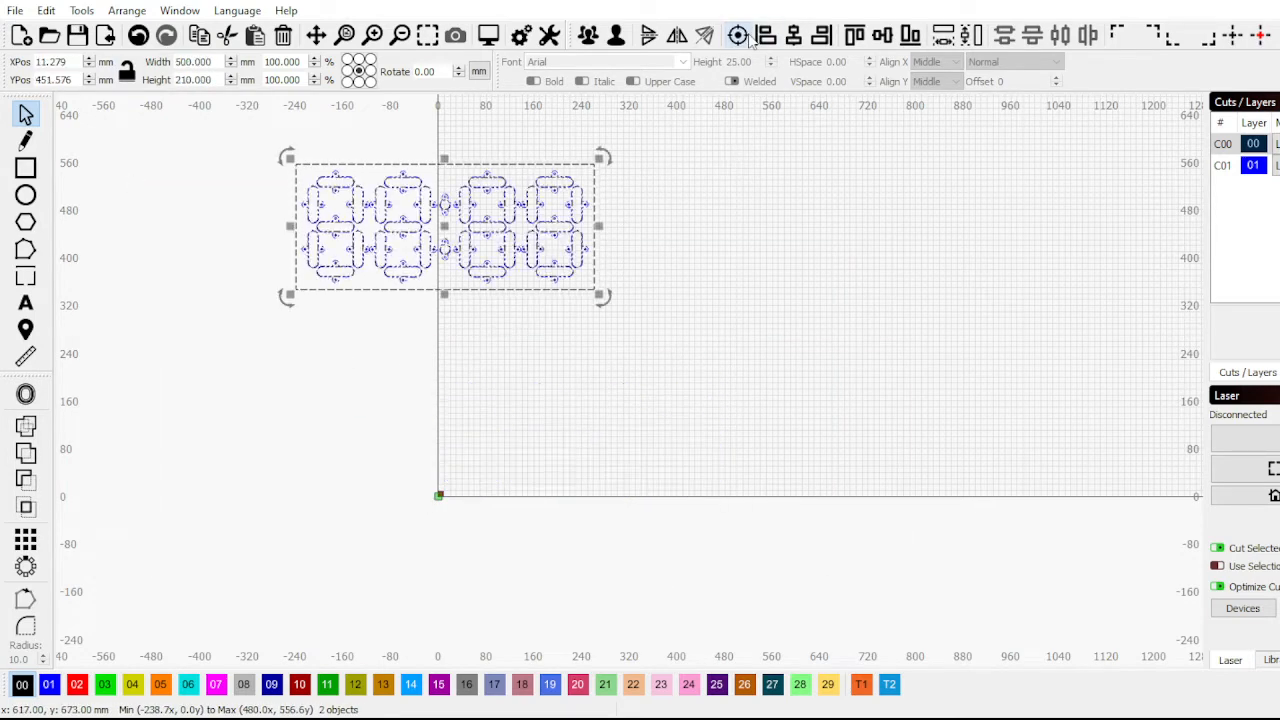
click(1172, 38)
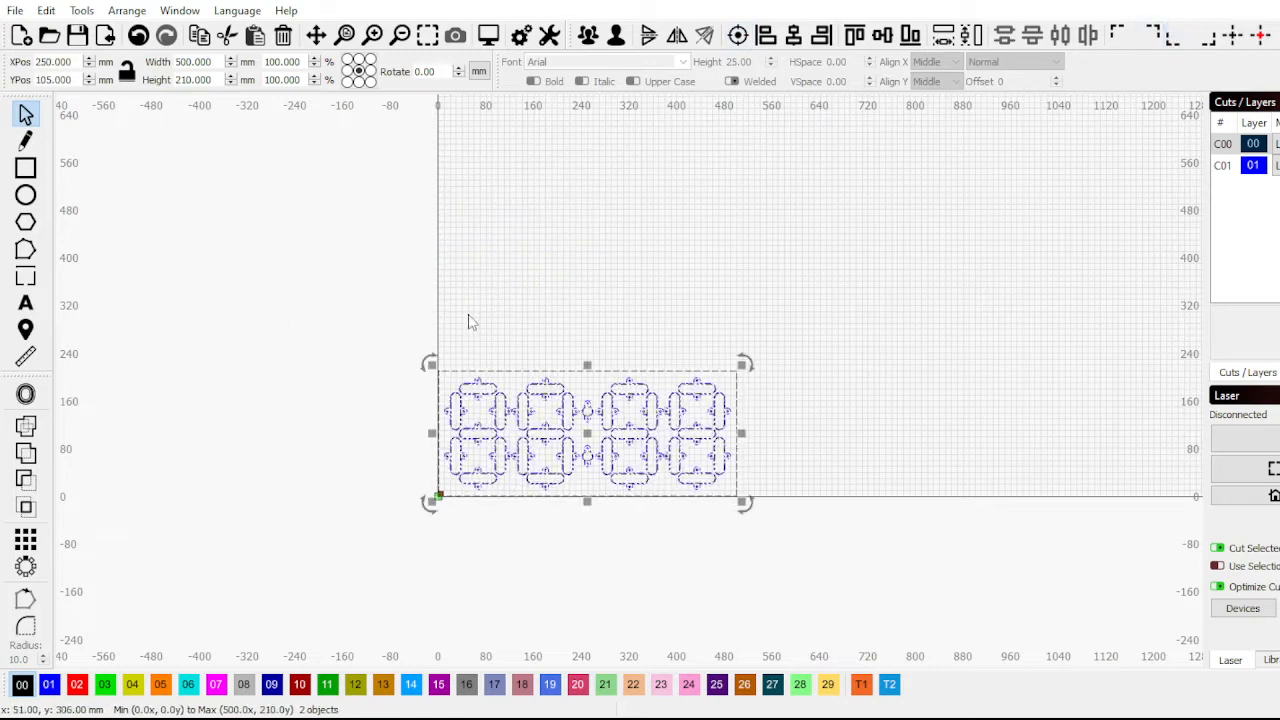
click(458, 515)
scroll(452, 515, up, 5)
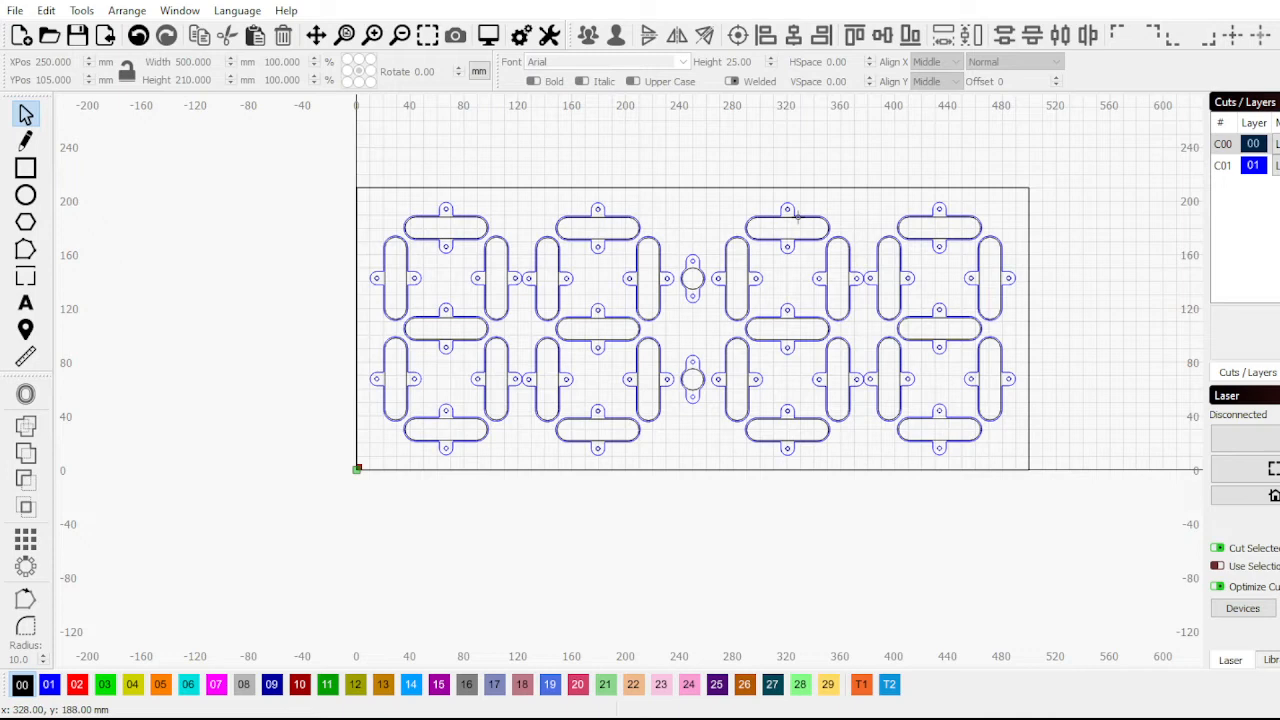
scroll(826, 178, up, 2)
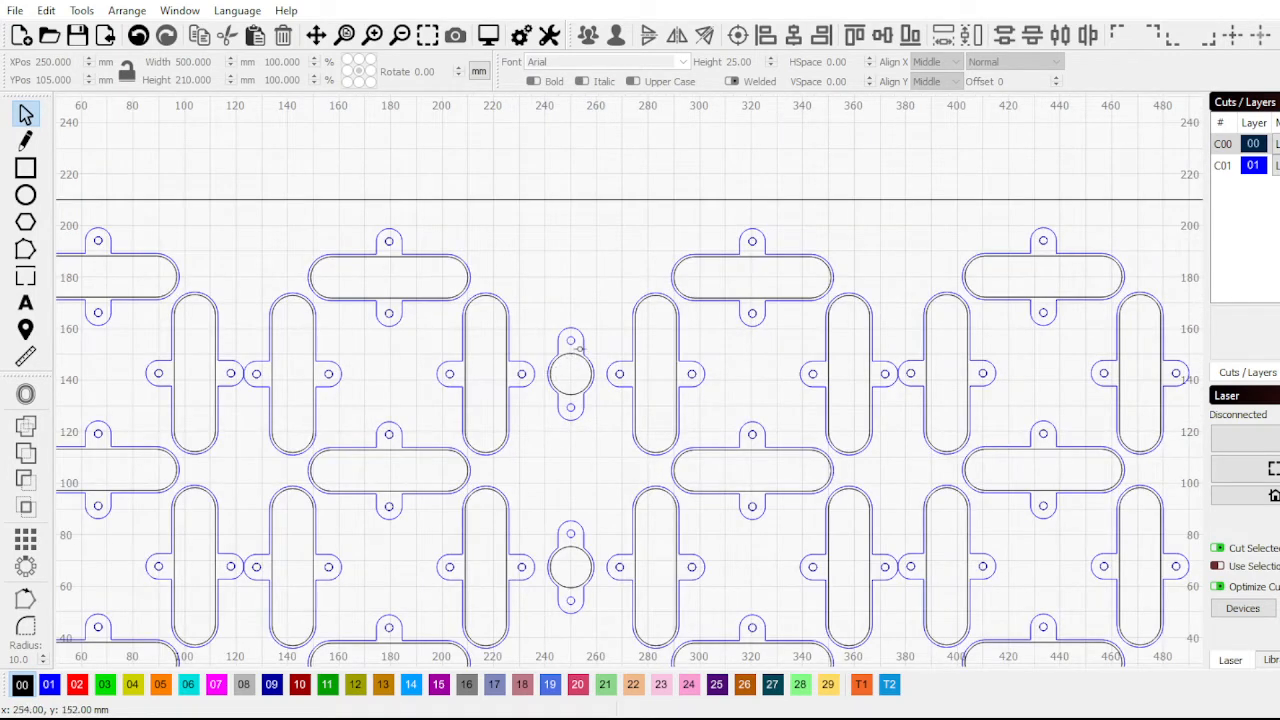
scroll(570, 362, down, 2)
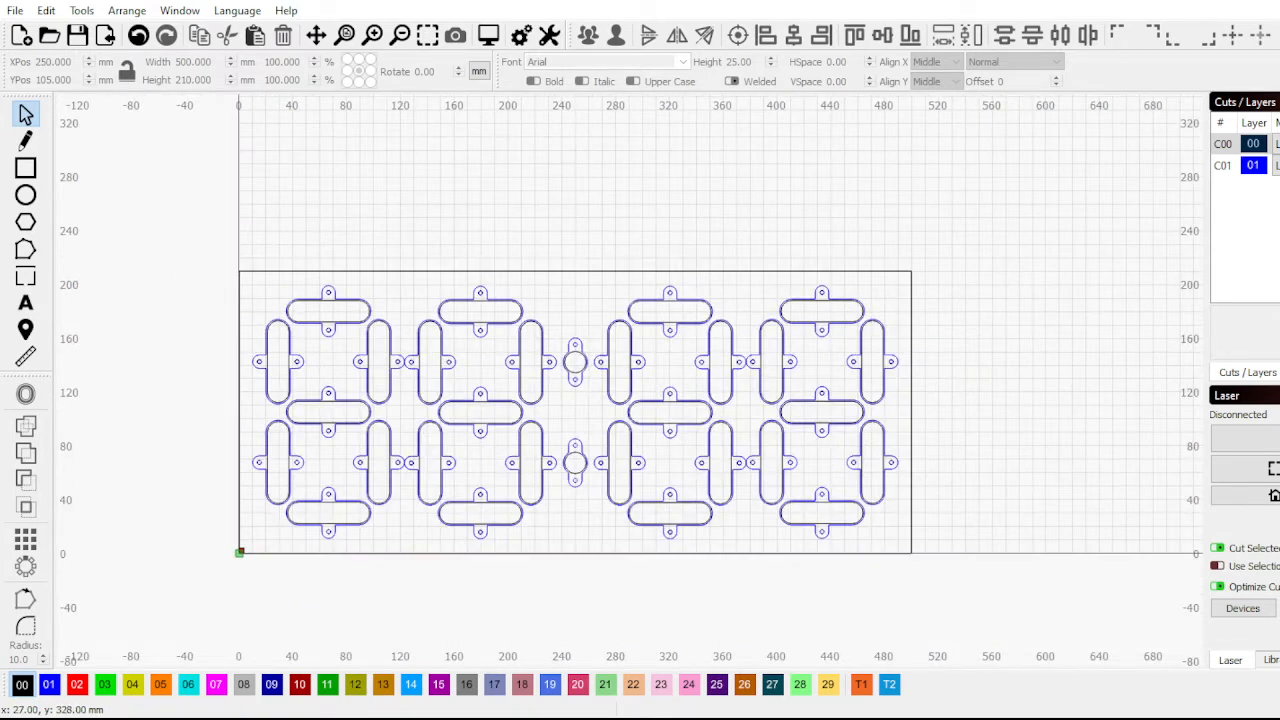
Switch to the Arduino IDE and look through the TimerBasic sketch, from its time variables to the end of loop()
drag(532, 0, 532, 153)
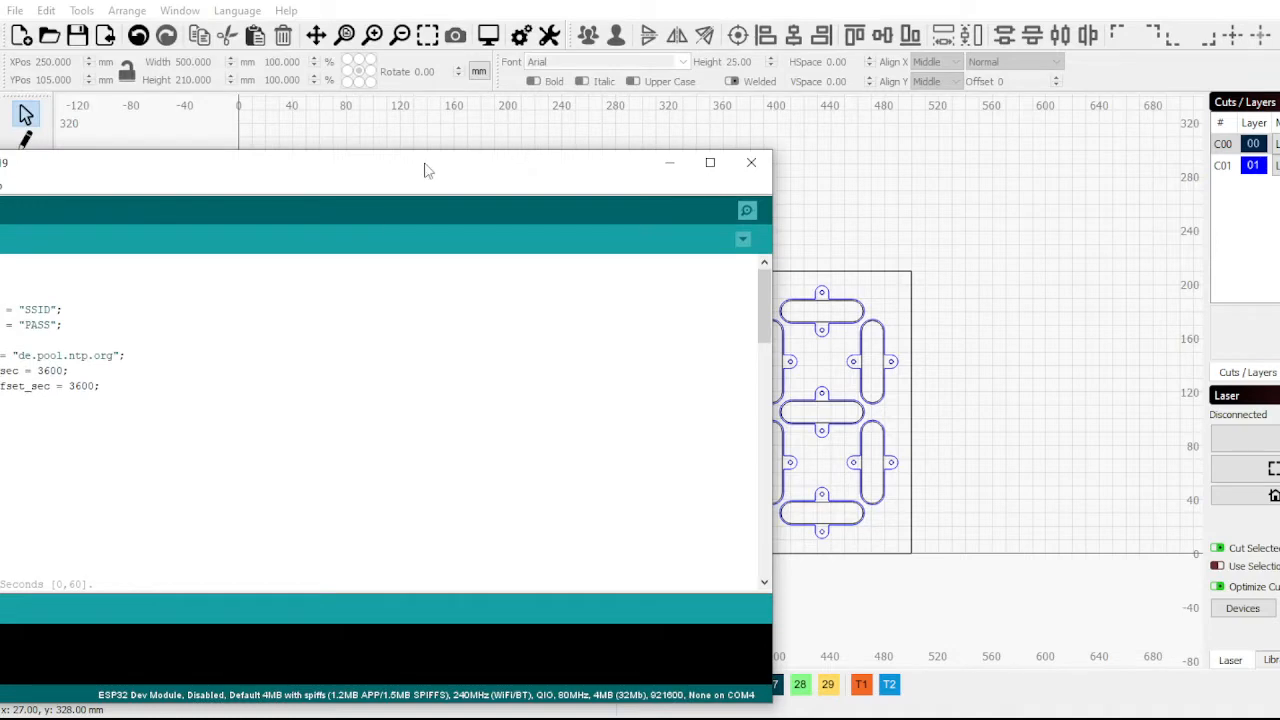
drag(423, 166, 671, 152)
scroll(420, 425, down, 8)
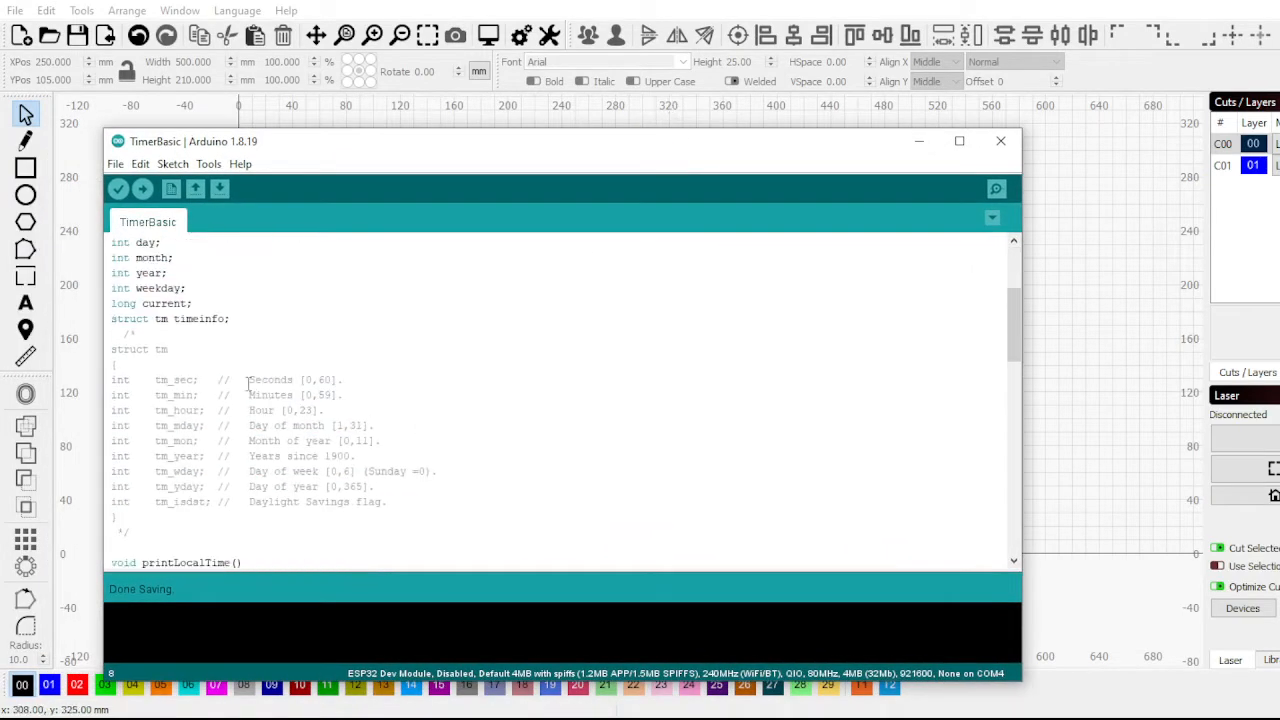
scroll(255, 443, down, 8)
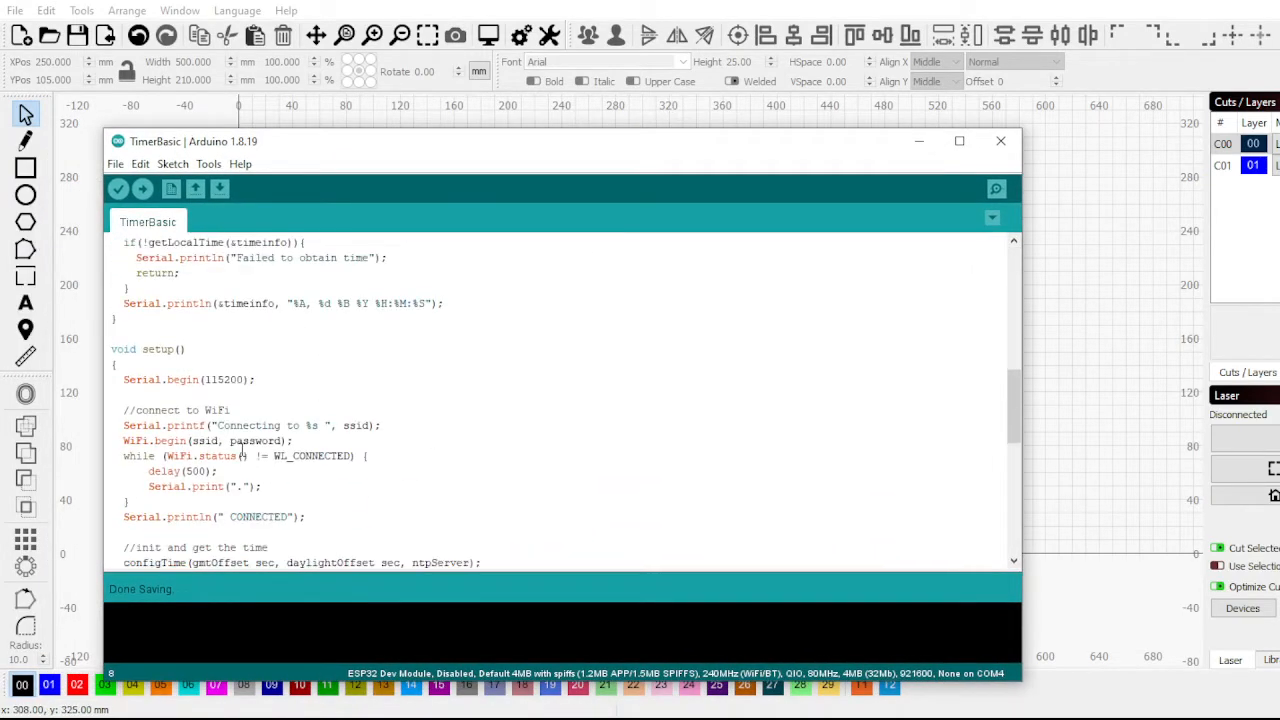
scroll(247, 470, down, 6)
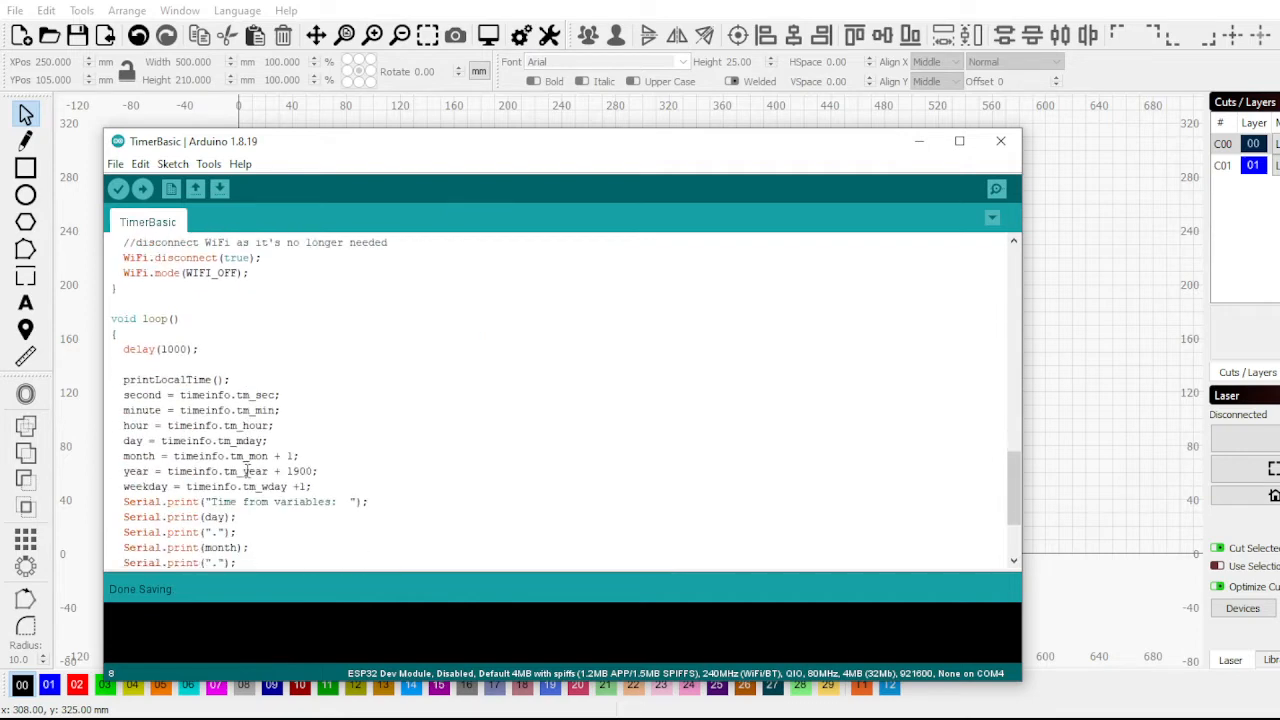
scroll(282, 442, up, 2)
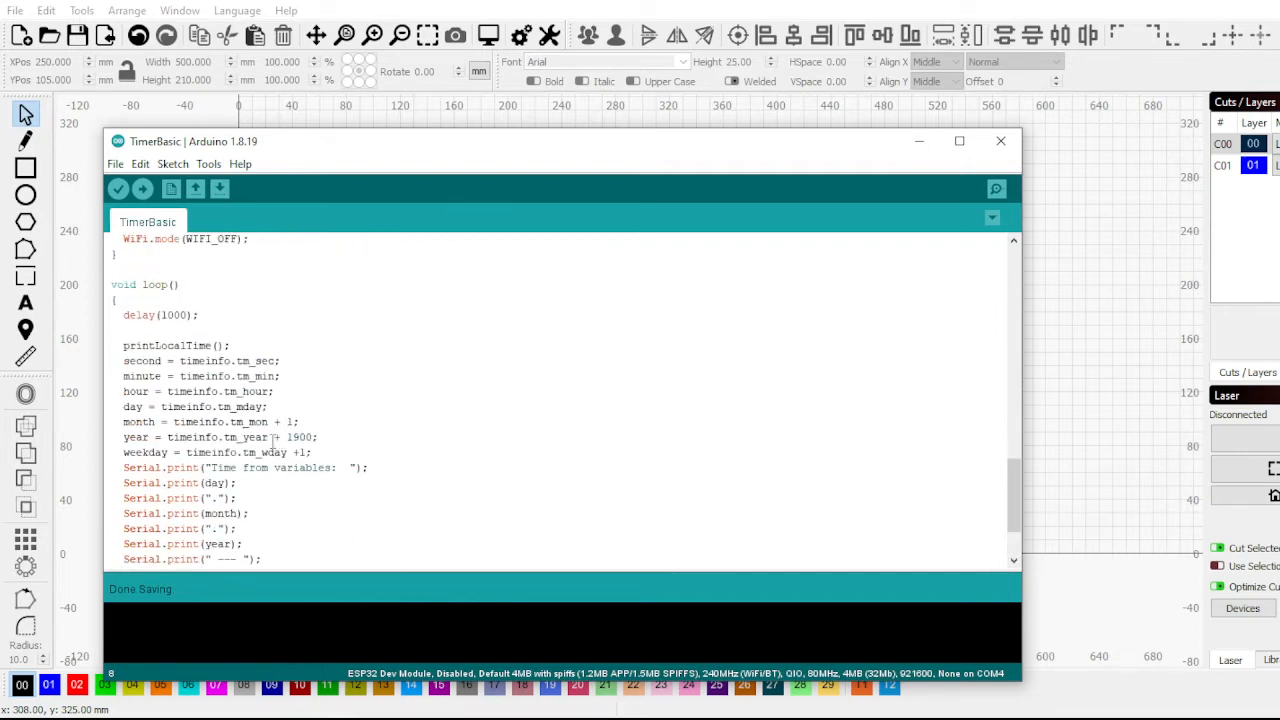
scroll(208, 364, down, 2)
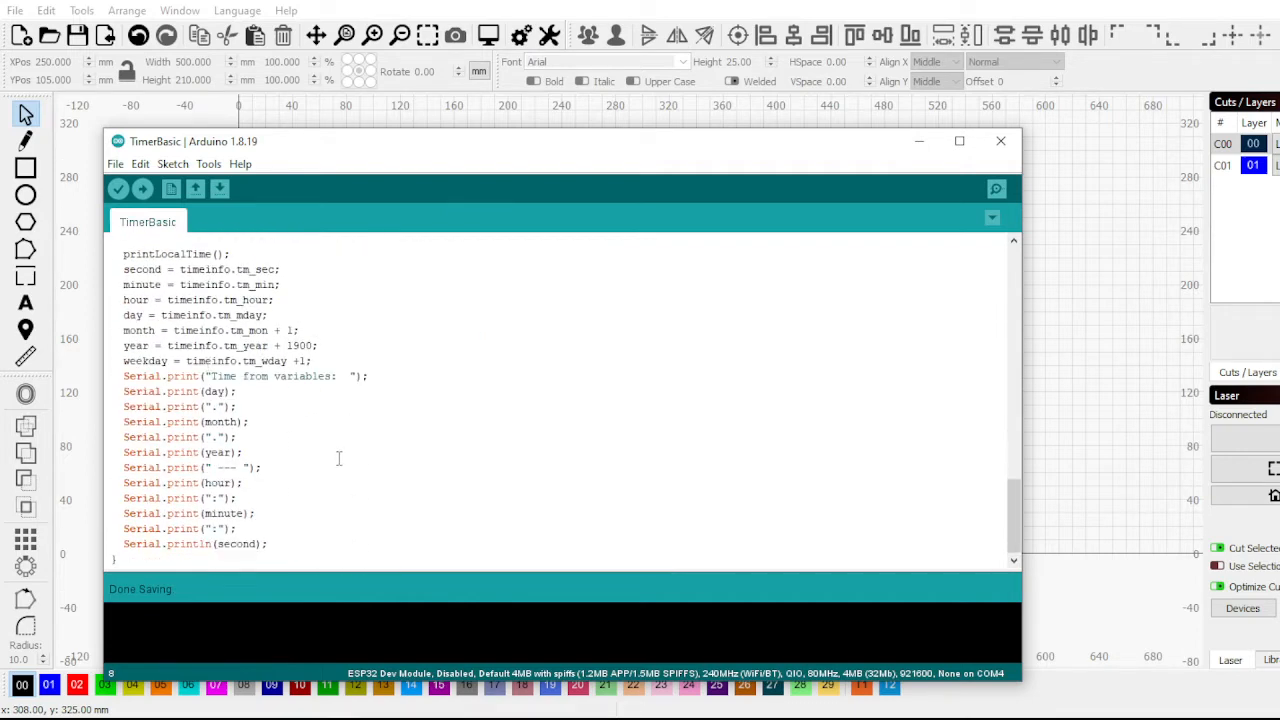
scroll(337, 451, up, 4)
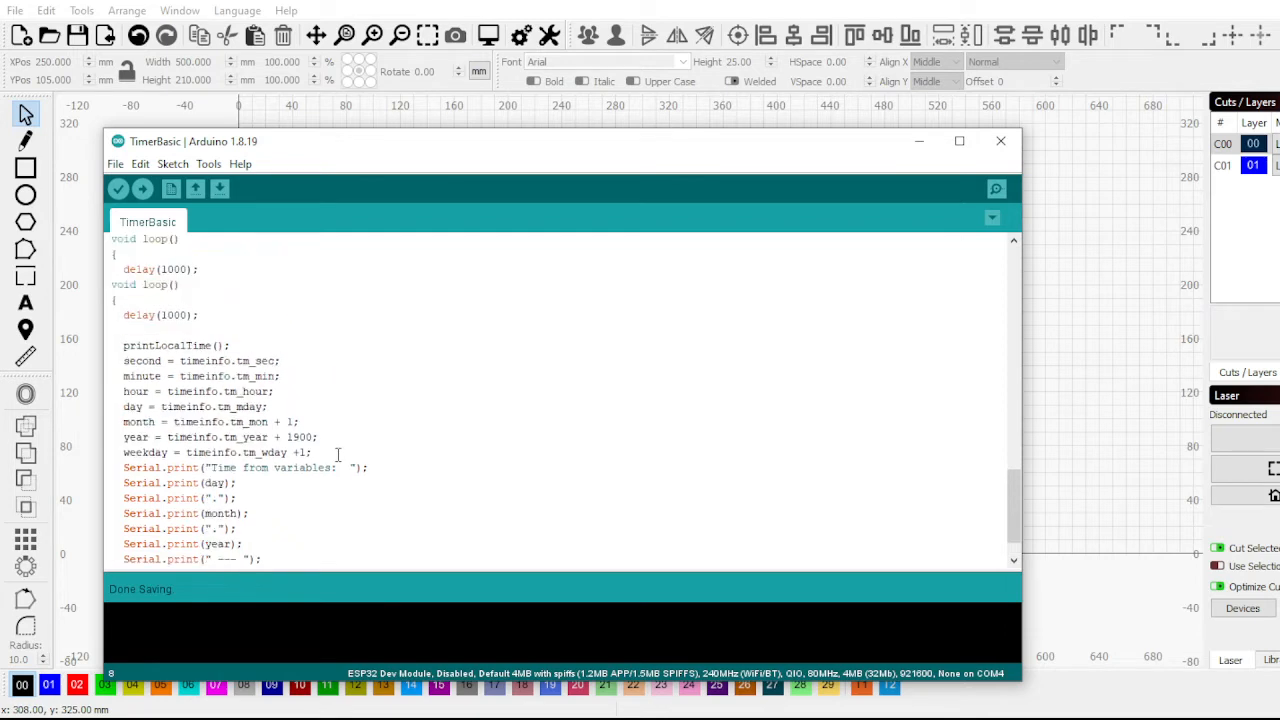
click(458, 3)
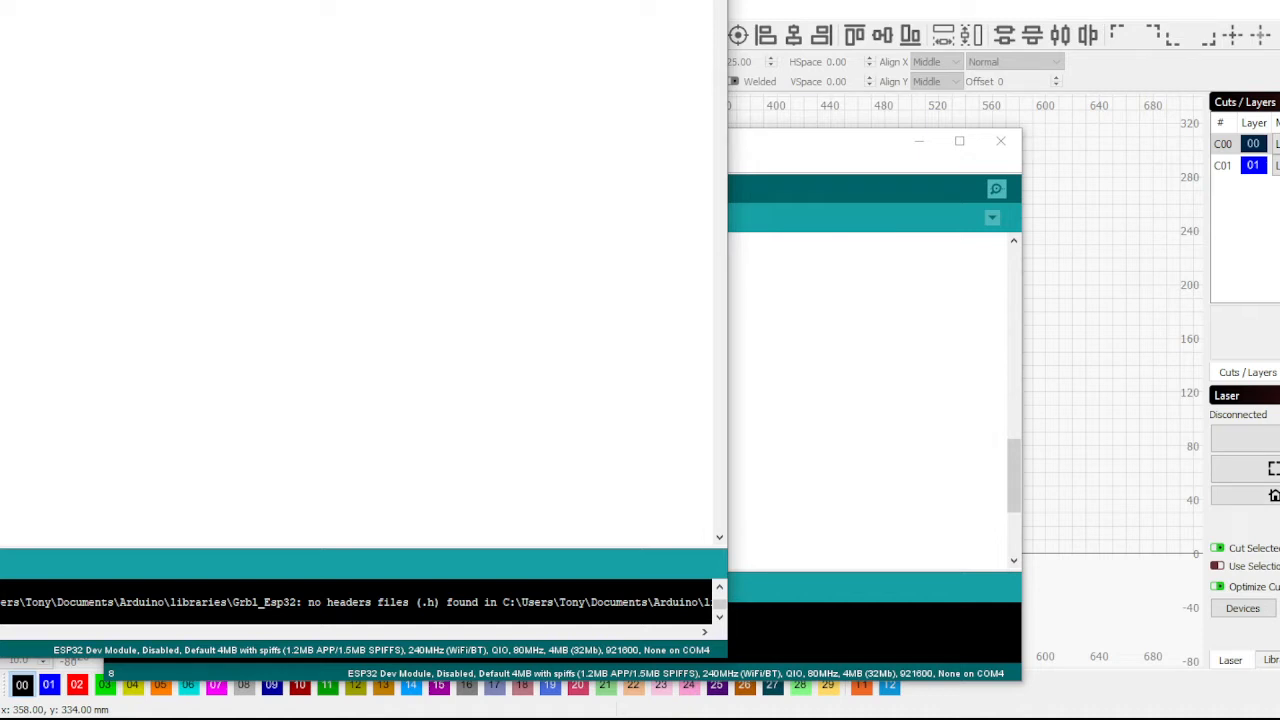
click(768, 374)
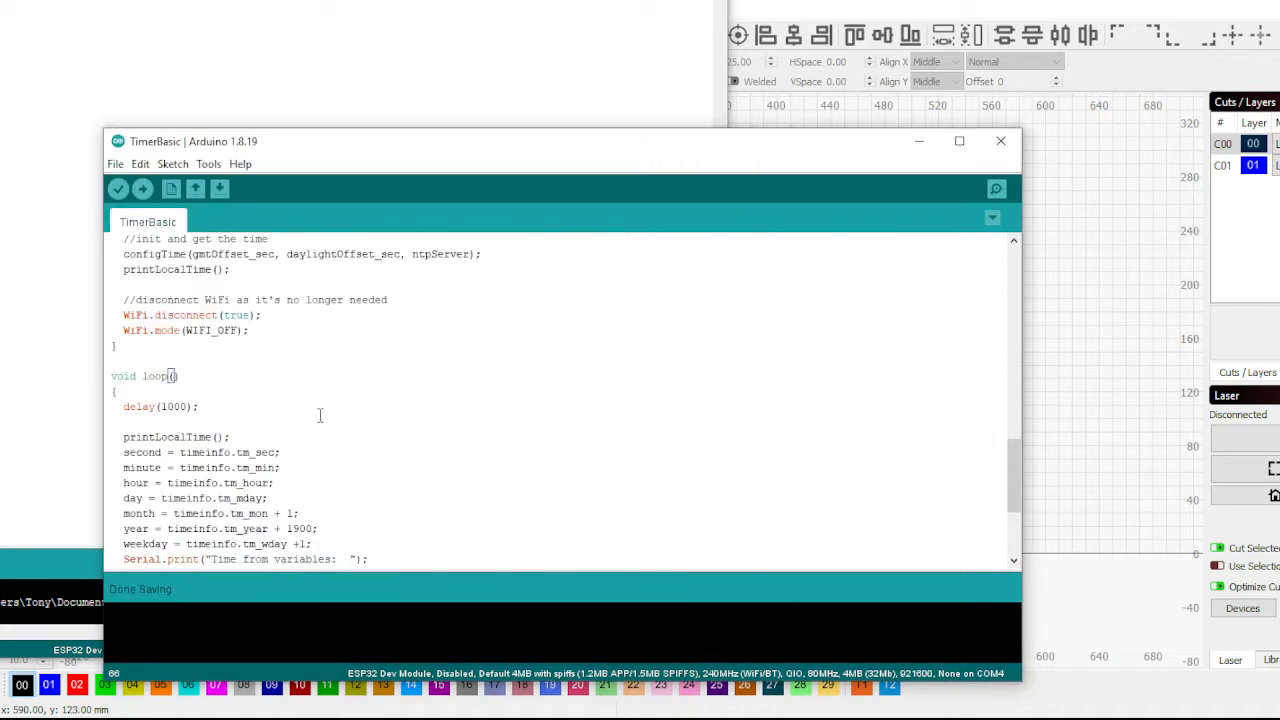
scroll(320, 415, down, 3)
scroll(190, 385, down, 1)
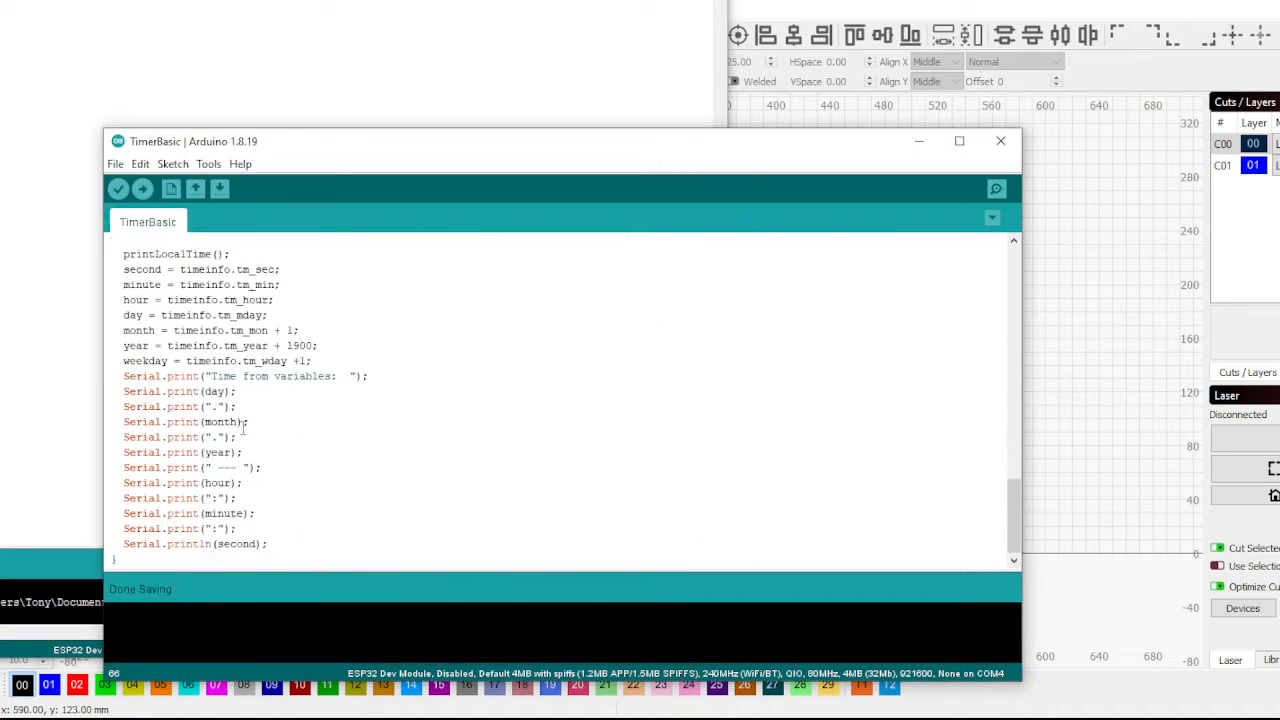
scroll(230, 422, up, 1)
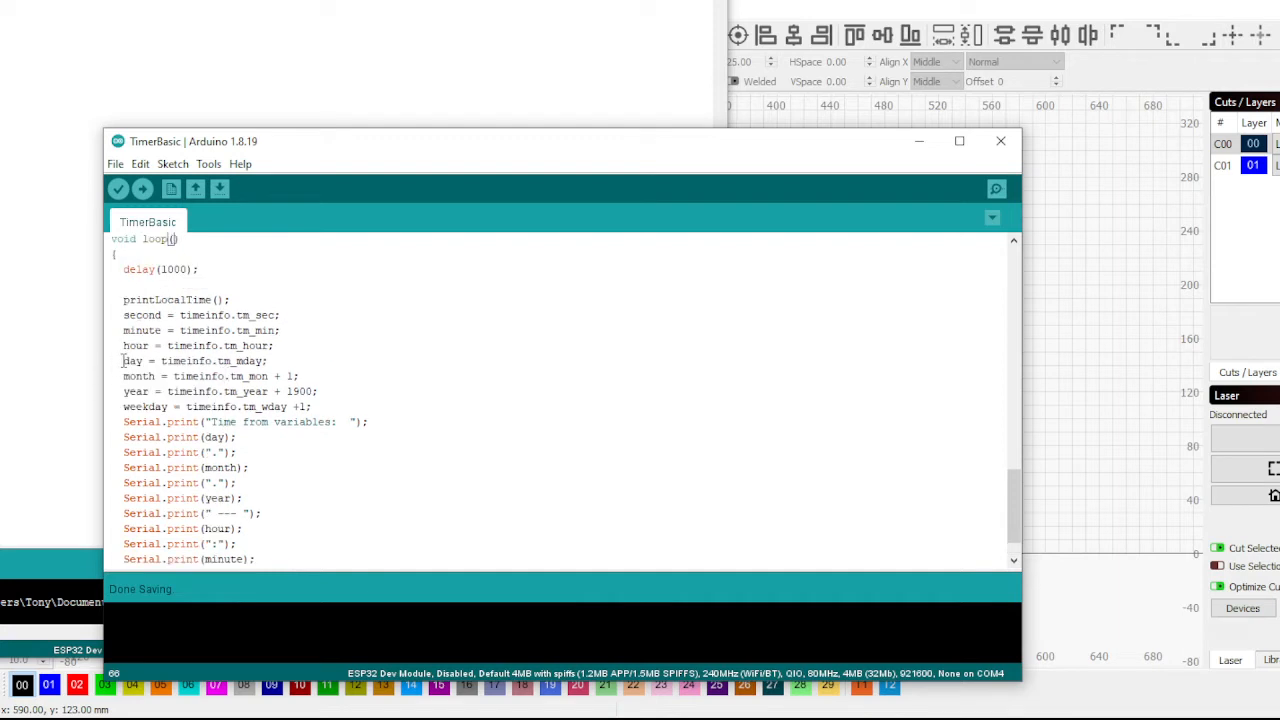
Insert two new lines after the statement second = timeinfo.tm_sec; in loop()
drag(123, 361, 61, 304)
click(284, 313)
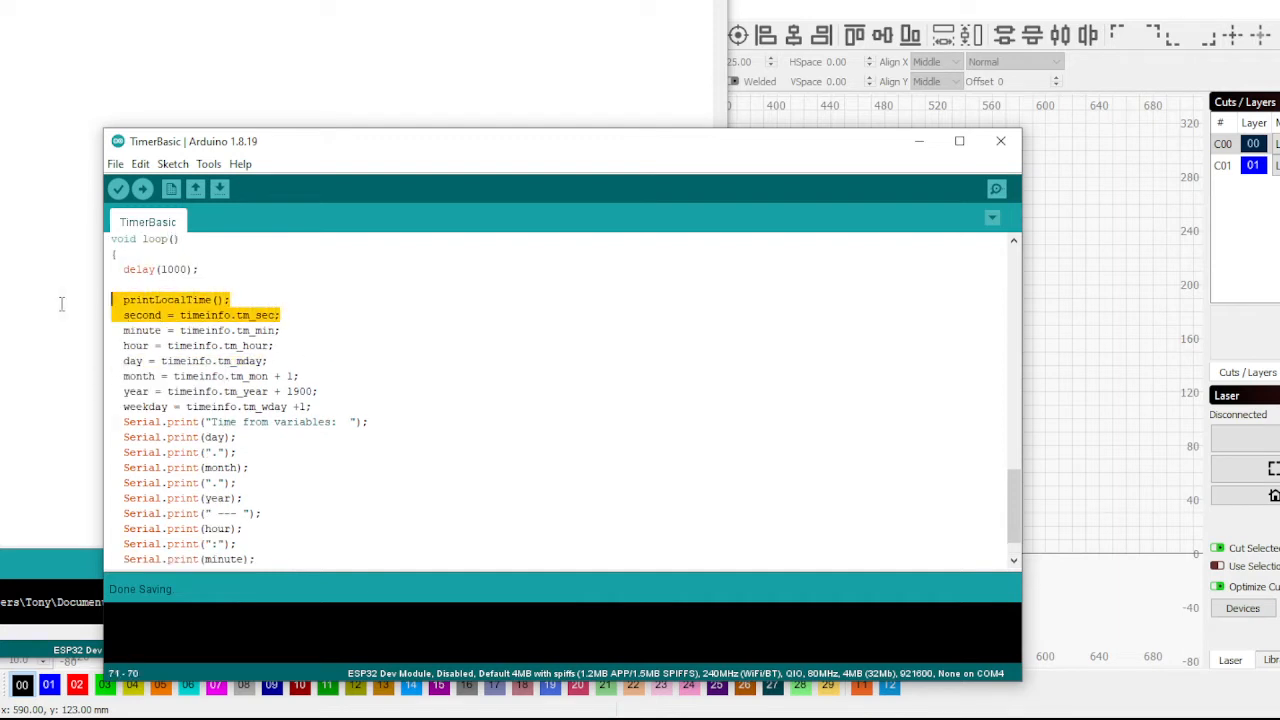
click(335, 315)
key(Return)
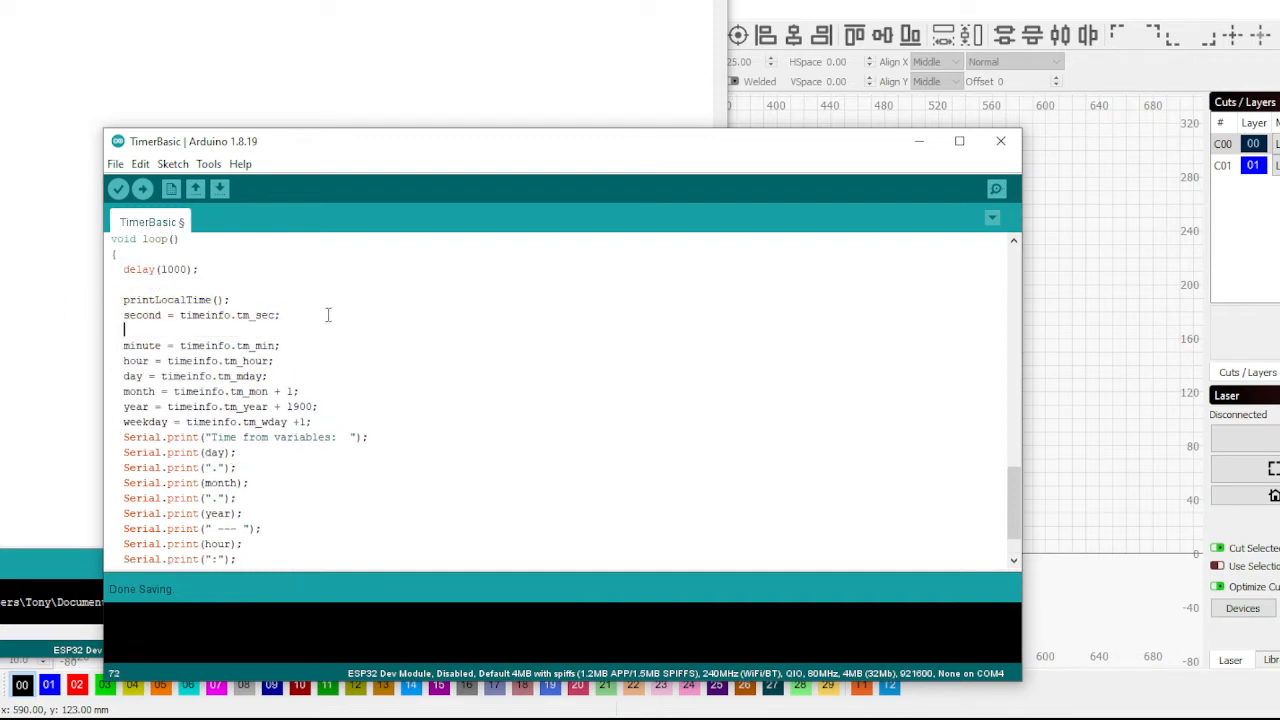
key(Return)
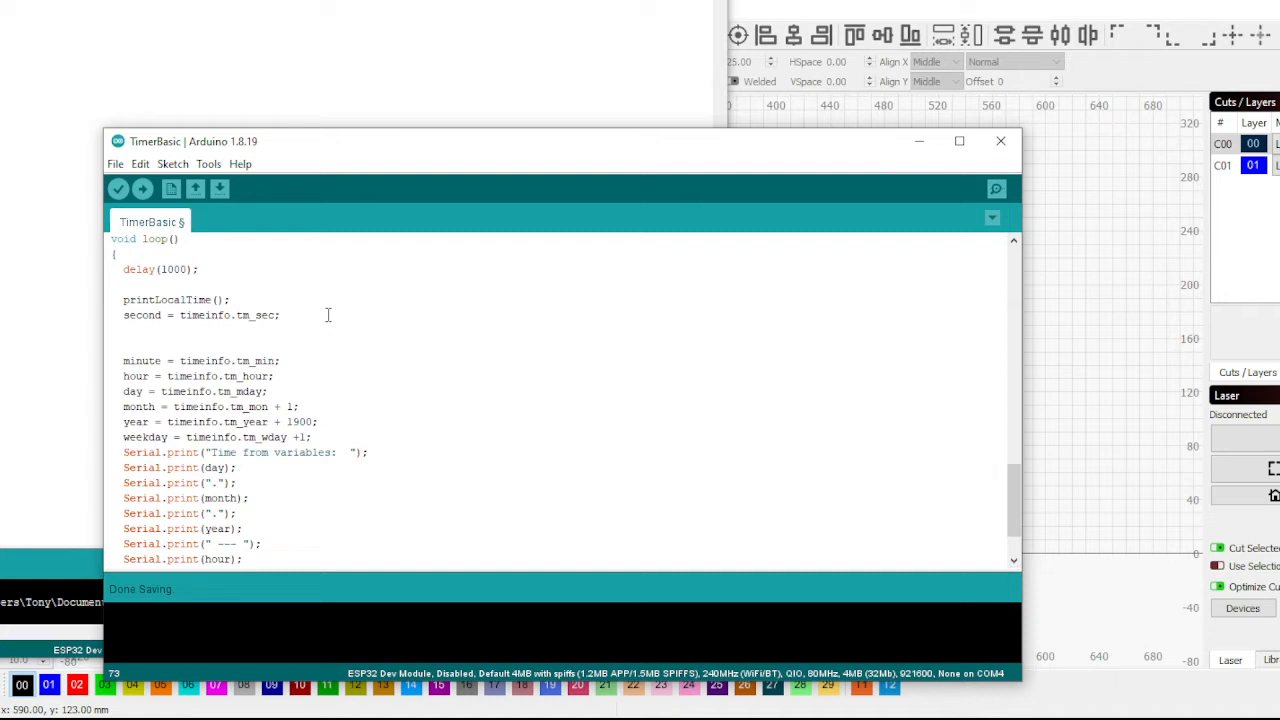
Add the statement strip.setPixelColor(40,strip.ColorHSV(random(65536),255,255*(timeinfo.tm_sec%2))); above the minute assignment
text(strip.set(PixelColor()
key(Left)
key(BackSpace)
key(Down)
key(Home)
key(Left)
text(40,strip)
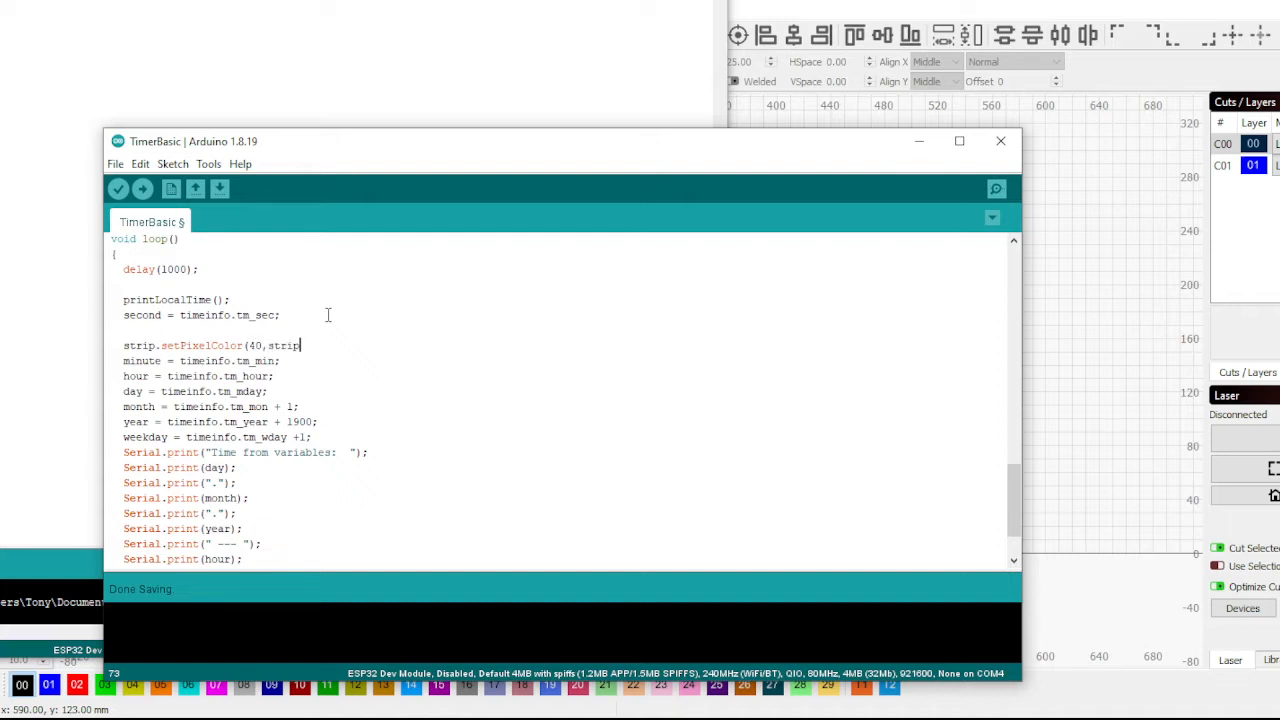
text(.ColorHSV(random(65536),255)
text(,255)
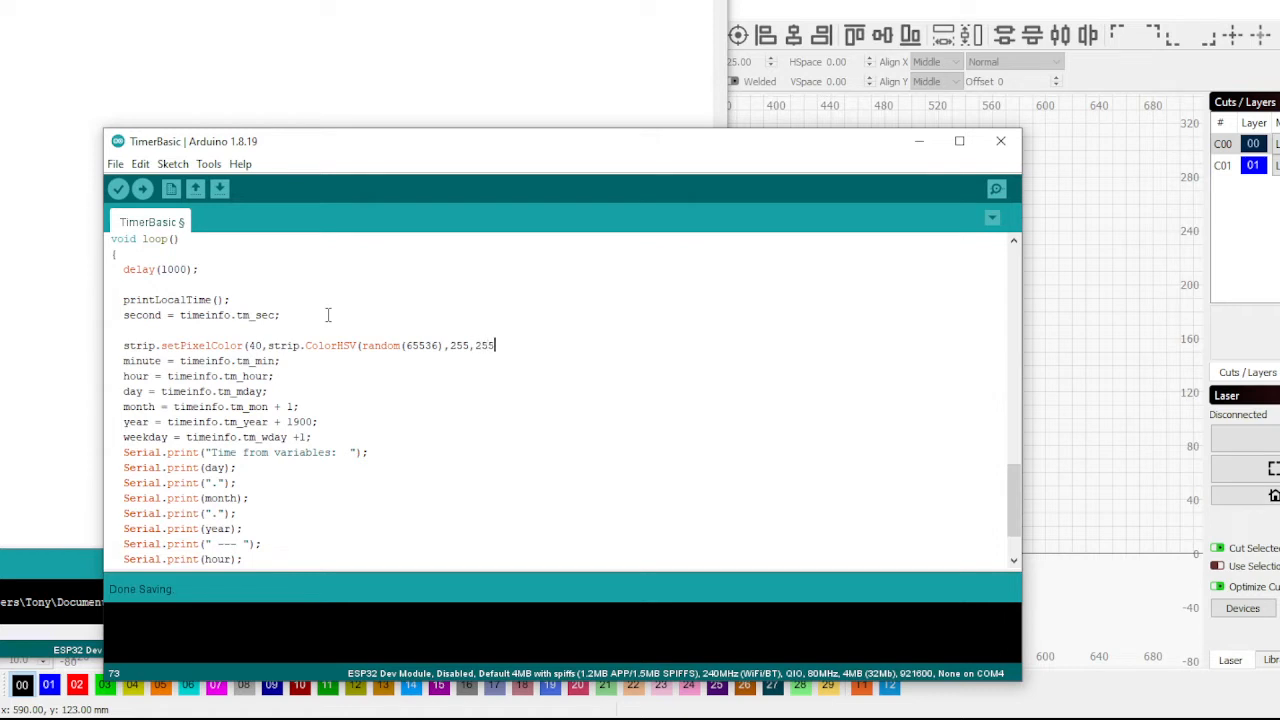
text())
text(timeinfo.tm_sec%2))
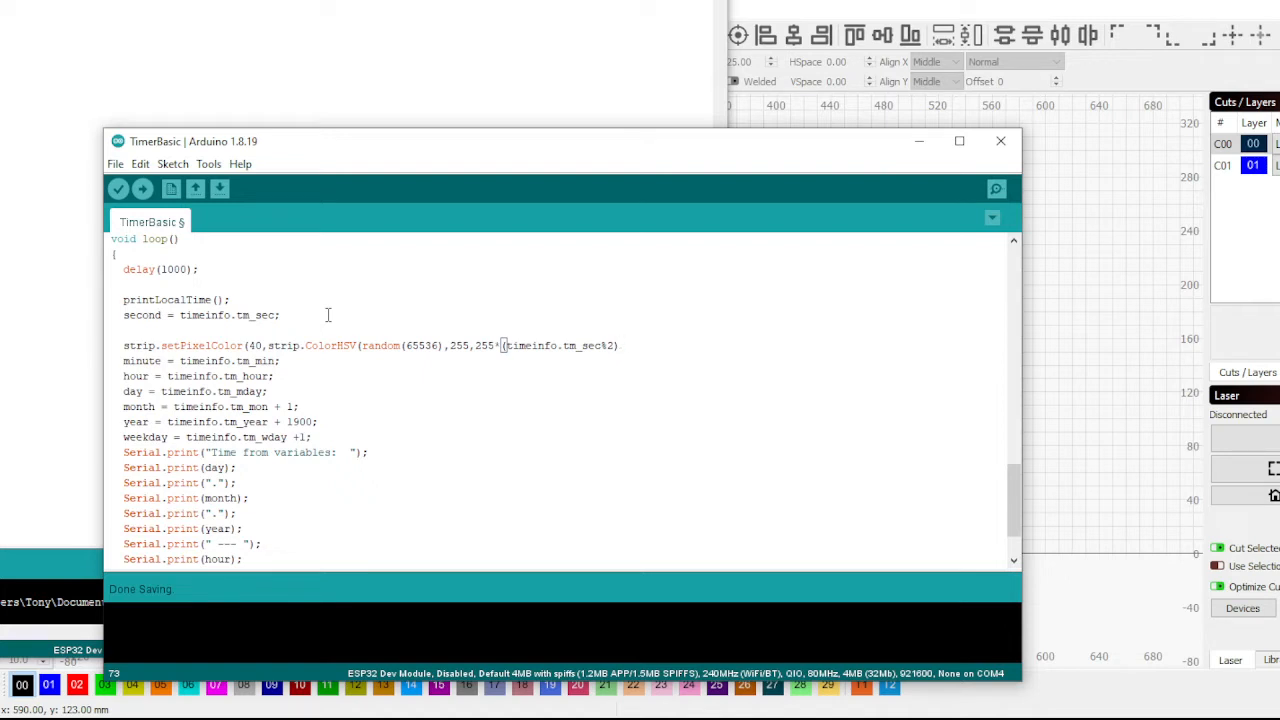
text());)
Move the sketch window aside to view the clock drawing, and examine the timeinfo.tm_sec%2 expression in the new statement
drag(721, 141, 266, 0)
click(1010, 332)
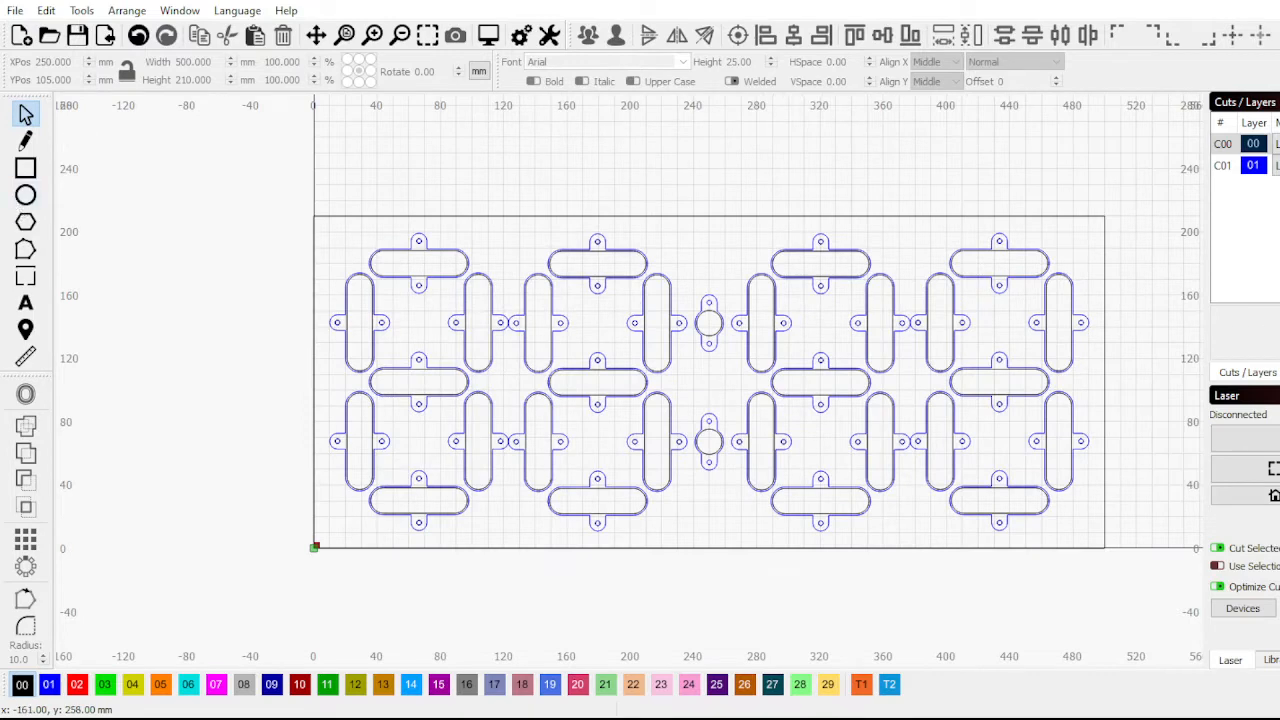
key(alt+Tab)
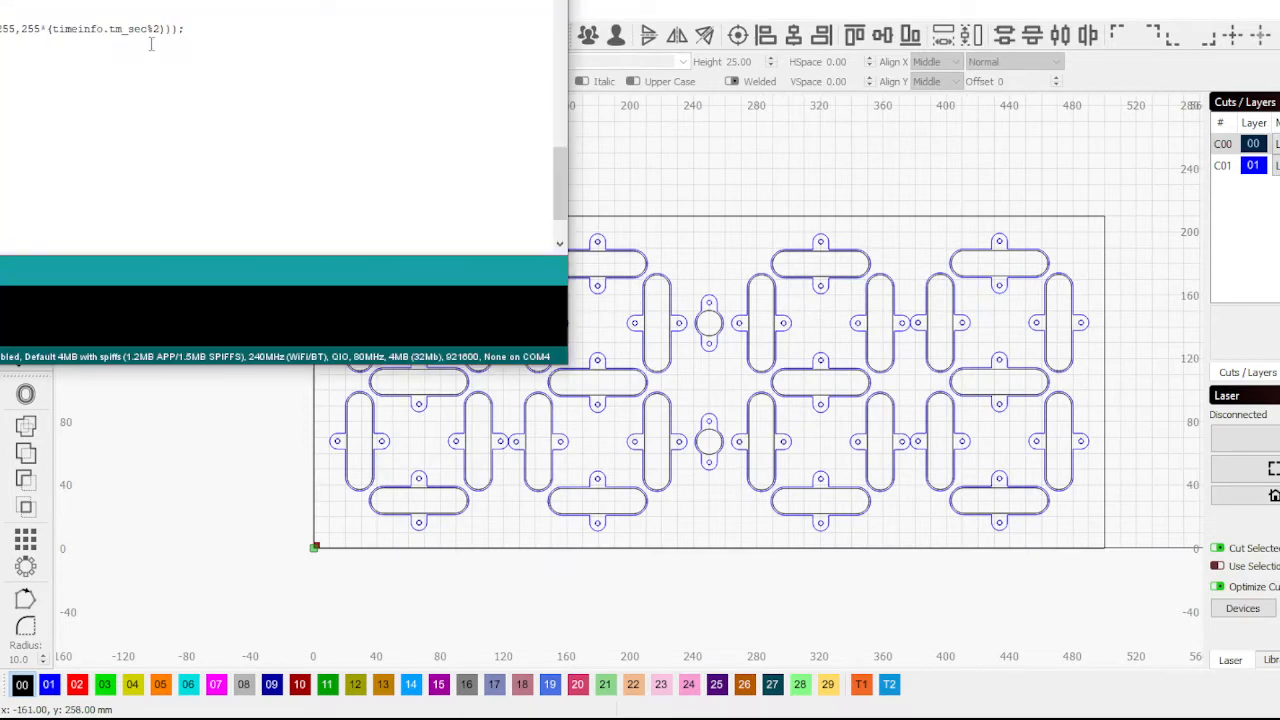
drag(108, 30, 122, 30)
click(153, 30)
scroll(132, 30, up, 1)
scroll(132, 30, up, 1)
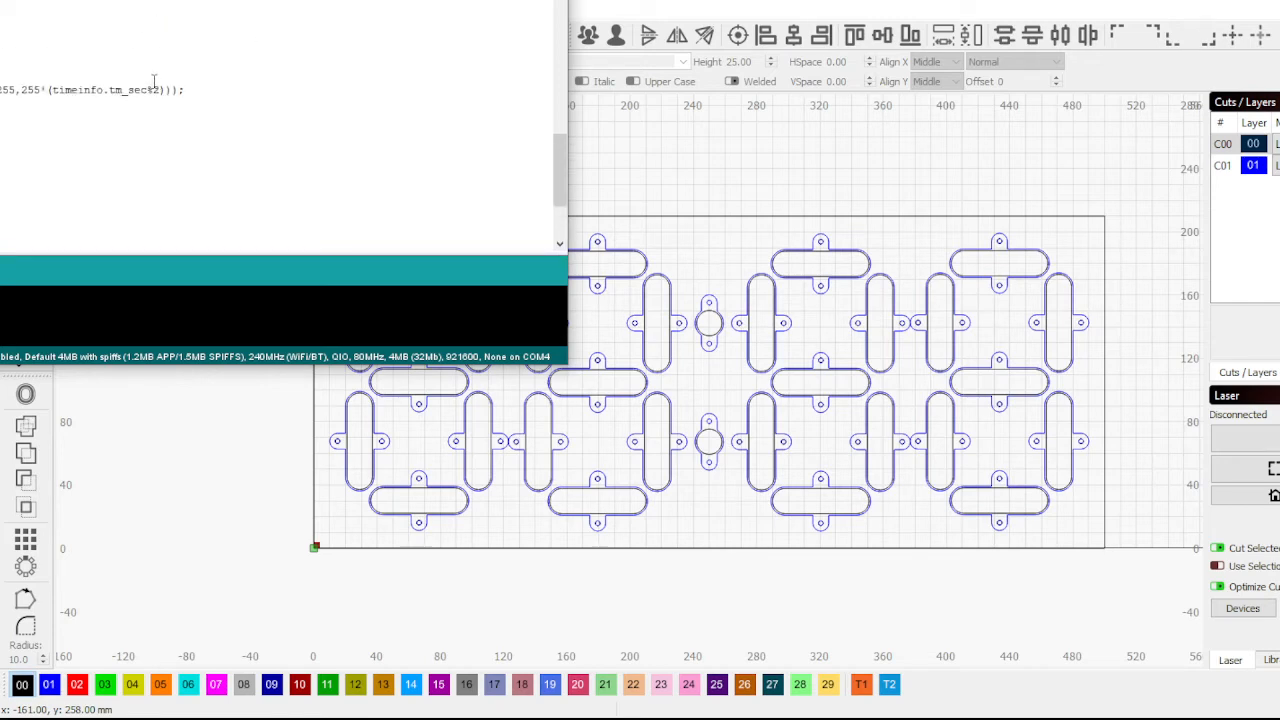
click(162, 88)
text())
drag(28, 89, 214, 90)
click(245, 89)
drag(21, 90, 161, 90)
click(161, 90)
Switch to LightBurn to examine the two colon dots between the middle digits, and return to the TimerBasic sketch
click(718, 372)
scroll(734, 371, up, 3)
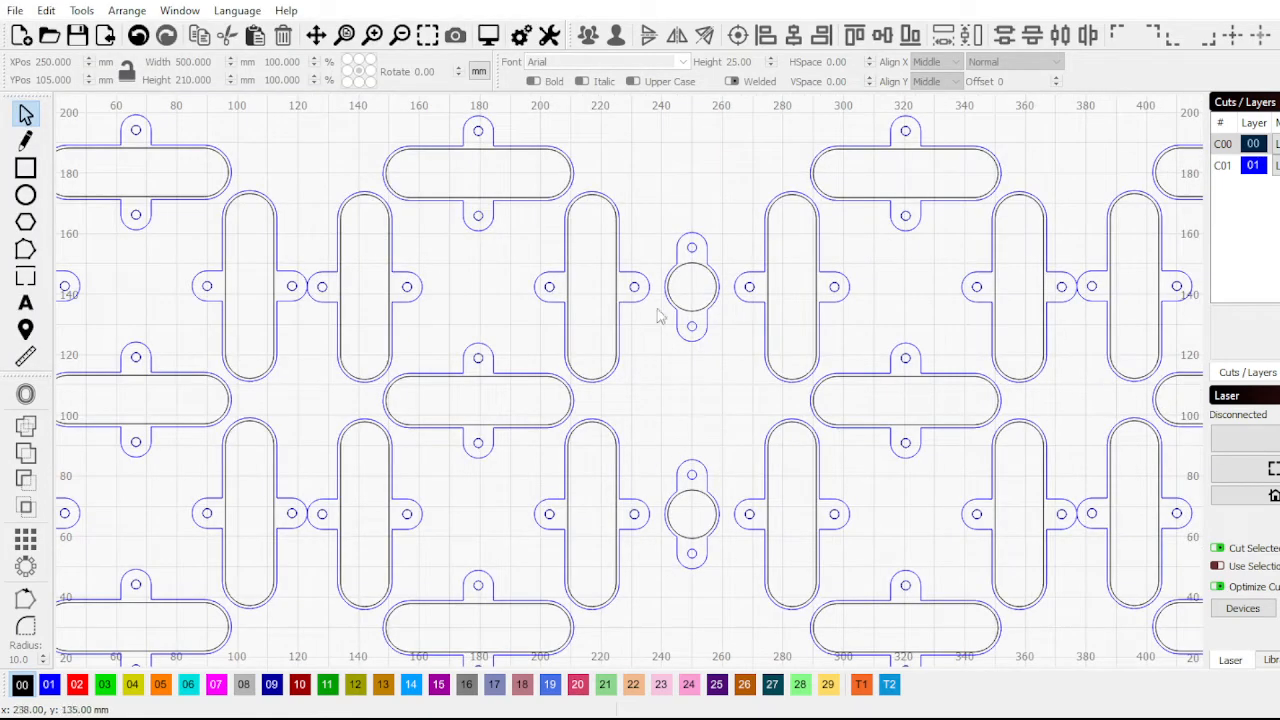
key(alt+Tab)
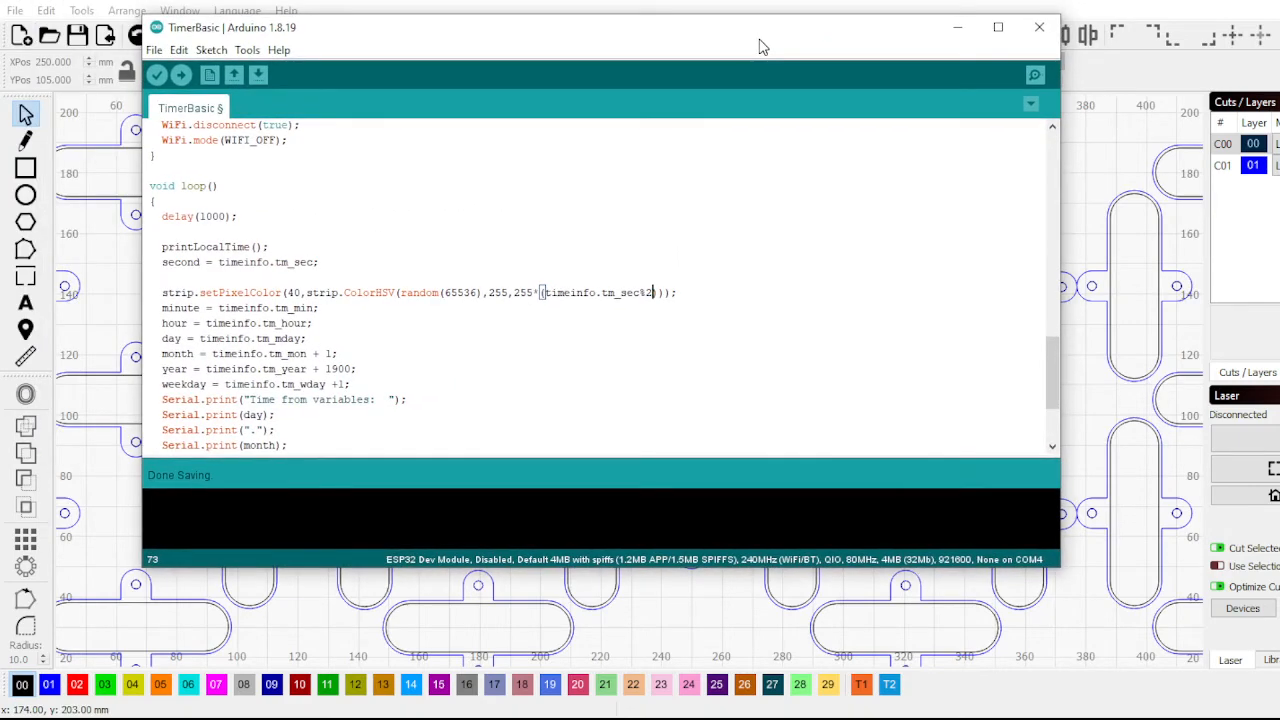
Switch to LightBurn and examine the whole clock panel with its four digits and colon dots
drag(762, 46, 750, 86)
click(948, 66)
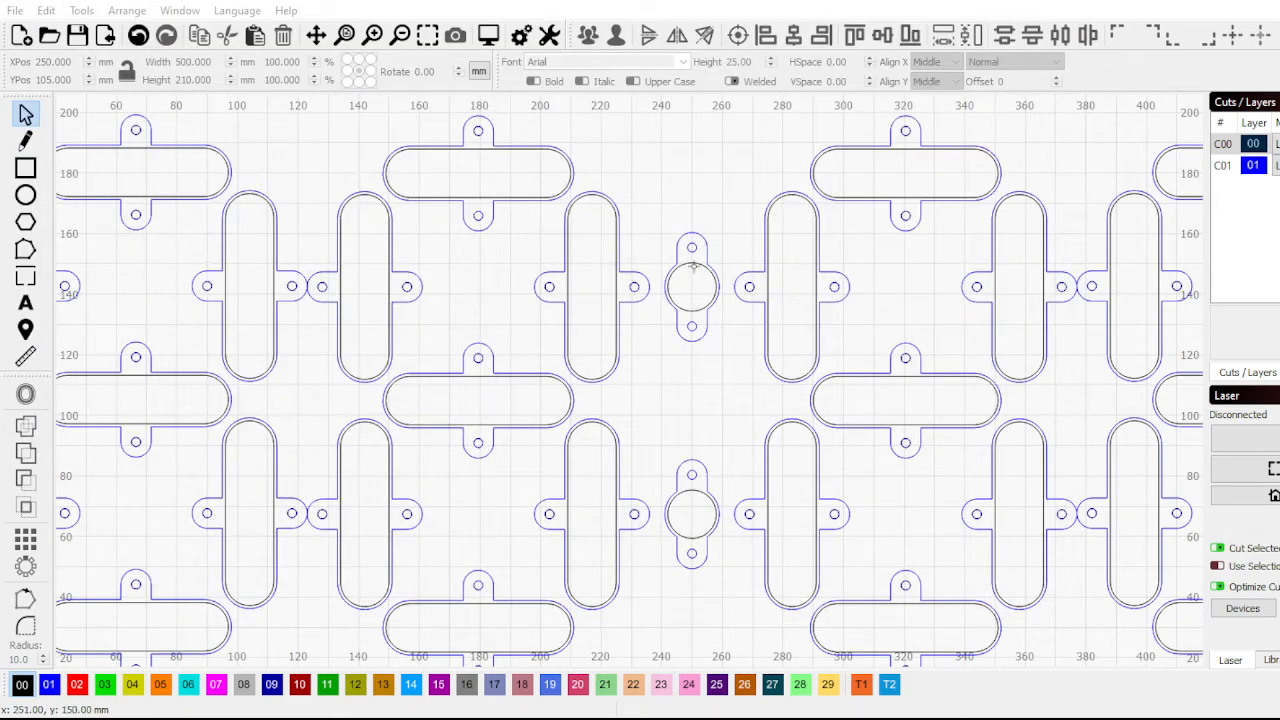
scroll(691, 257, down, 1)
scroll(691, 257, down, 1)
scroll(700, 171, down, 2)
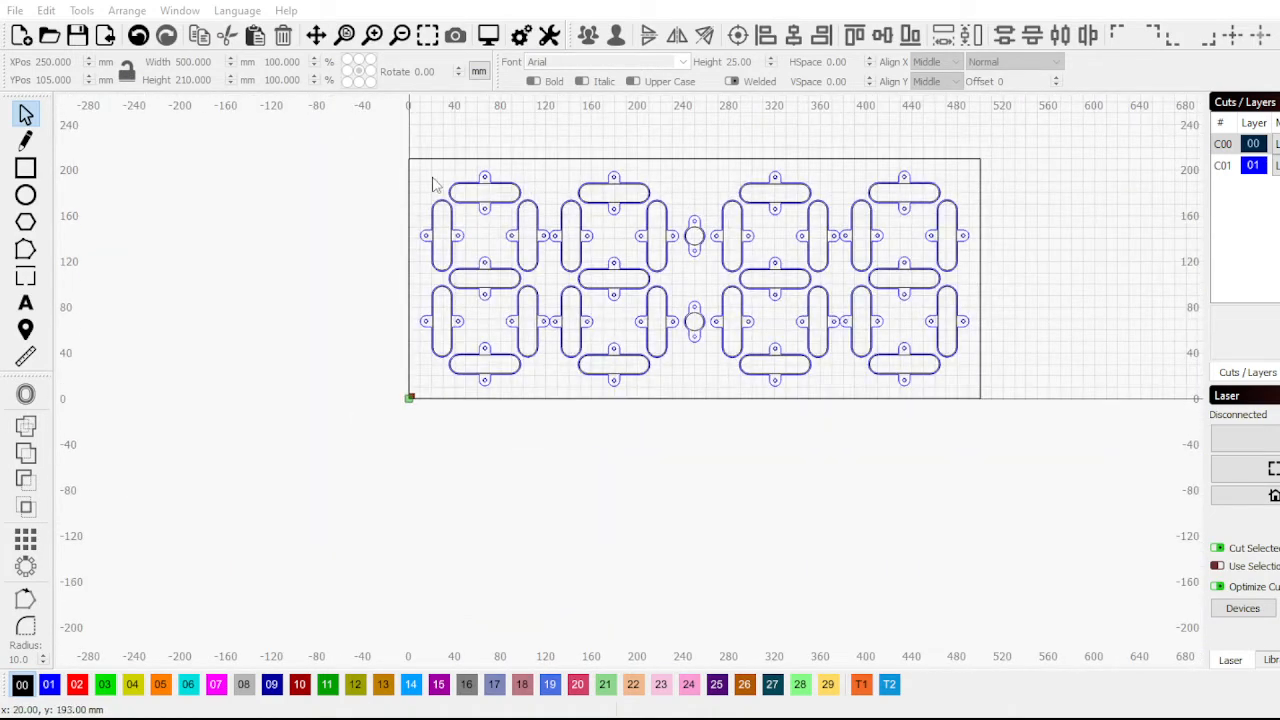
scroll(444, 185, up, 1)
scroll(389, 223, down, 1)
scroll(417, 163, down, 2)
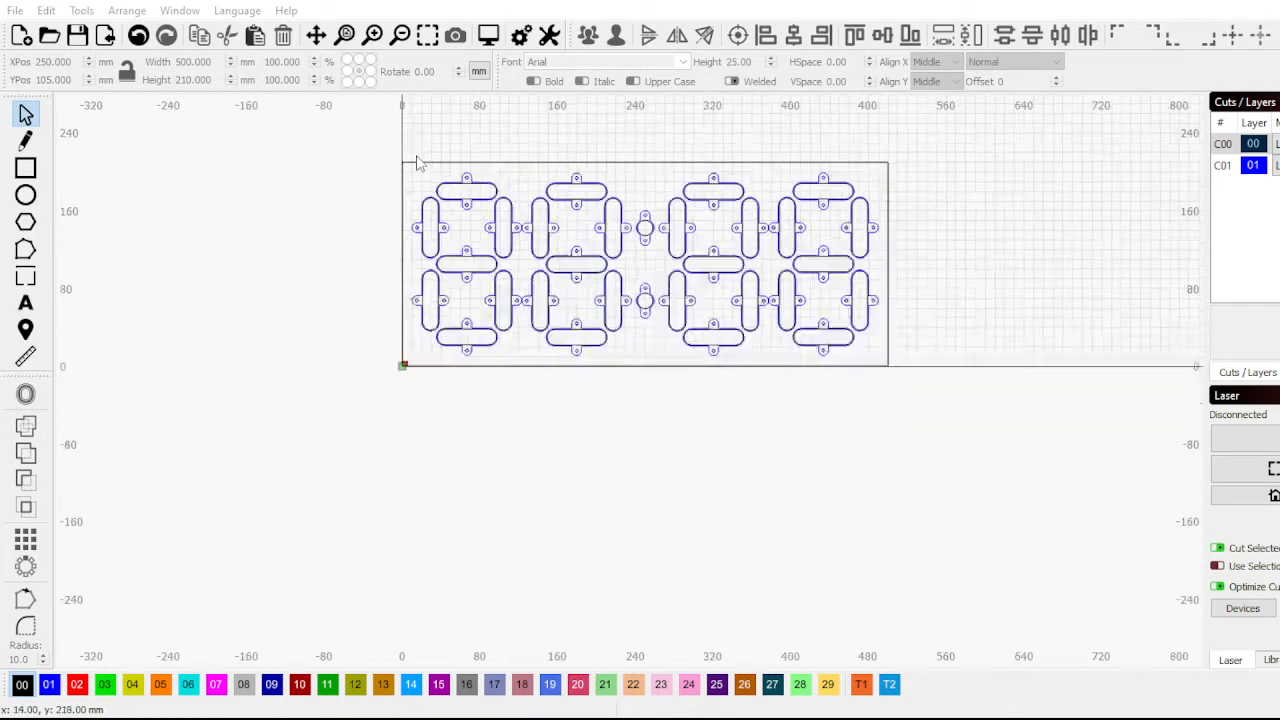
scroll(566, 363, down, 2)
scroll(566, 345, up, 4)
scroll(250, 254, down, 2)
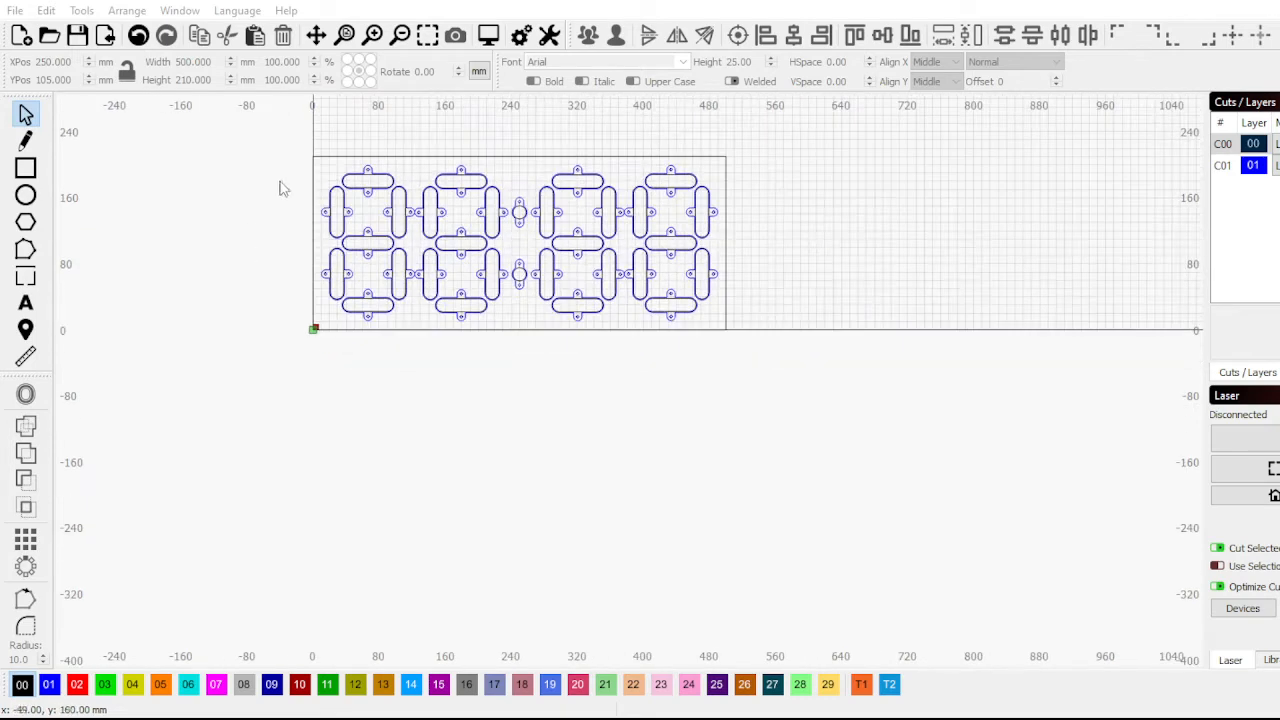
scroll(308, 148, up, 2)
Draw a circle about 17 mm in diameter outside the panel and place it below the origin at X 0, Y -20 mm
click(26, 195)
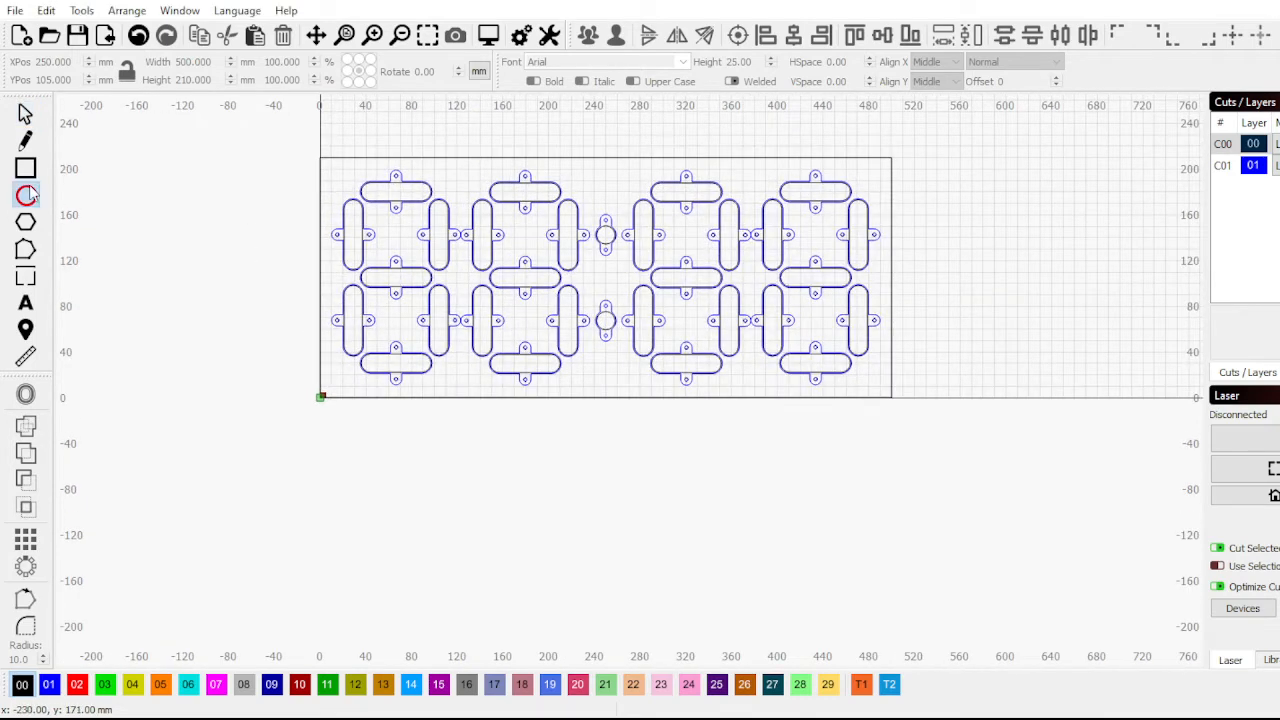
scroll(287, 336, up, 2)
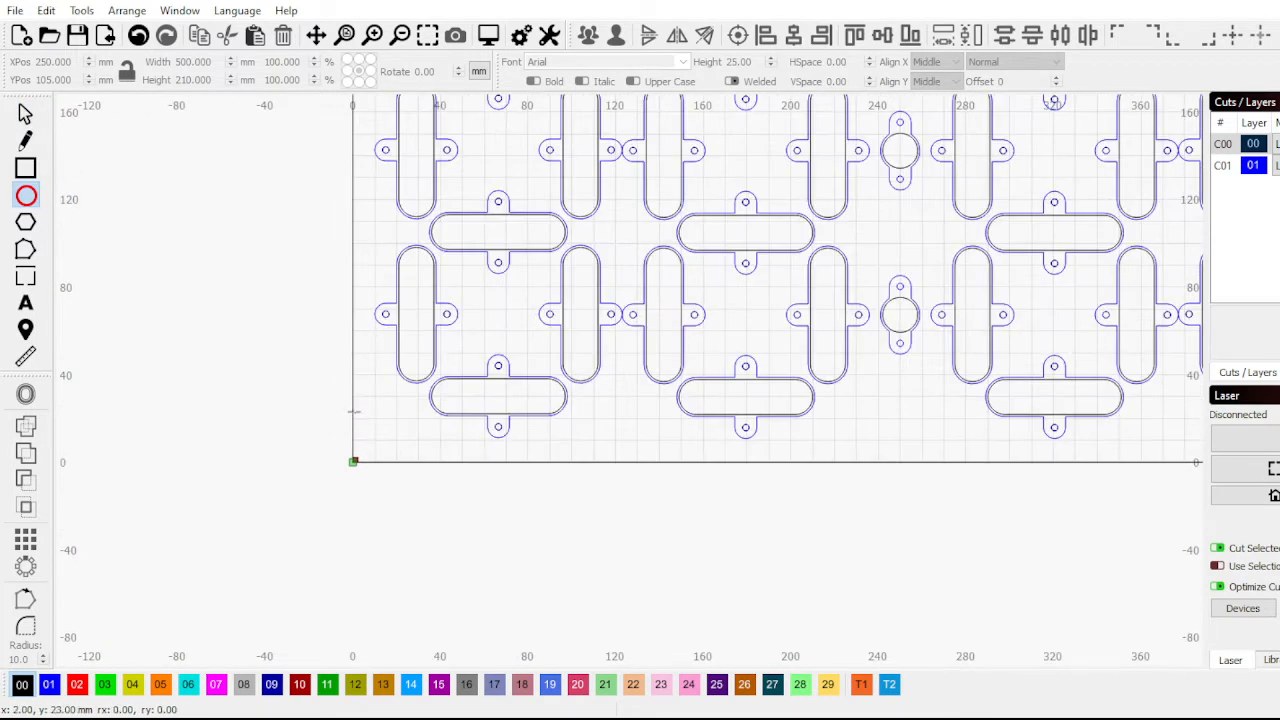
drag(345, 406, 300, 363)
scroll(255, 610, down, 2)
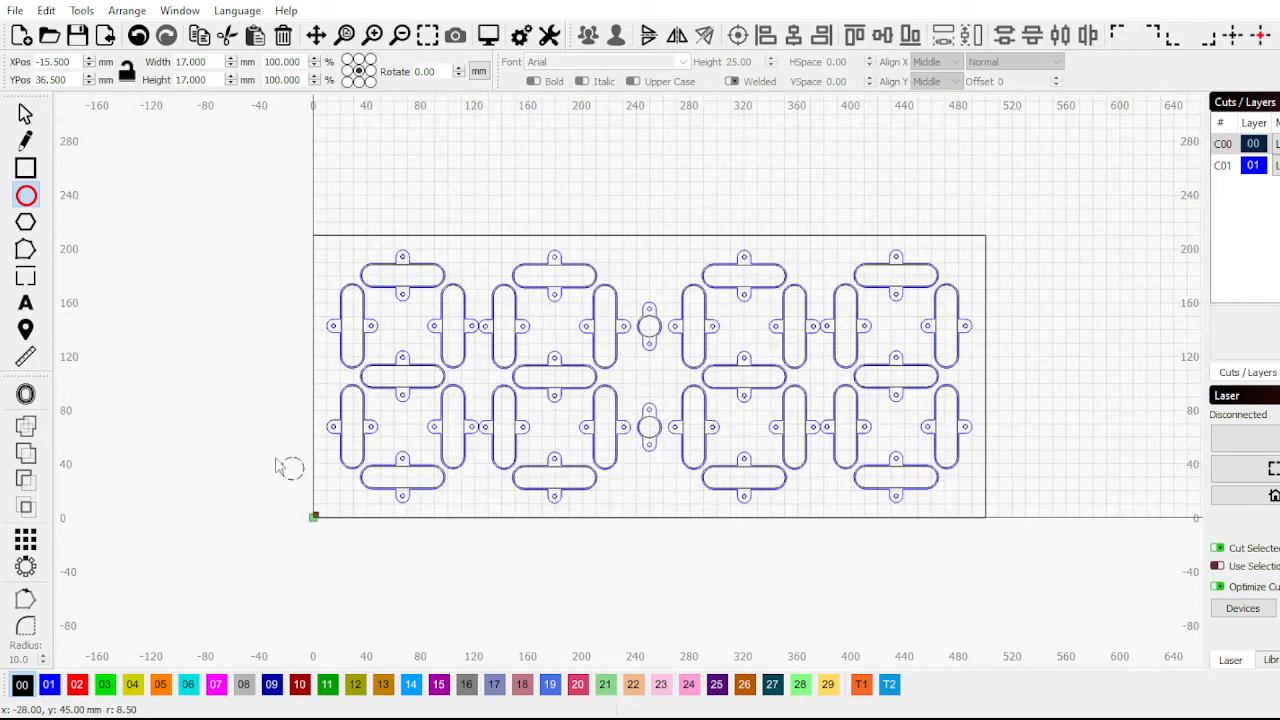
click(26, 113)
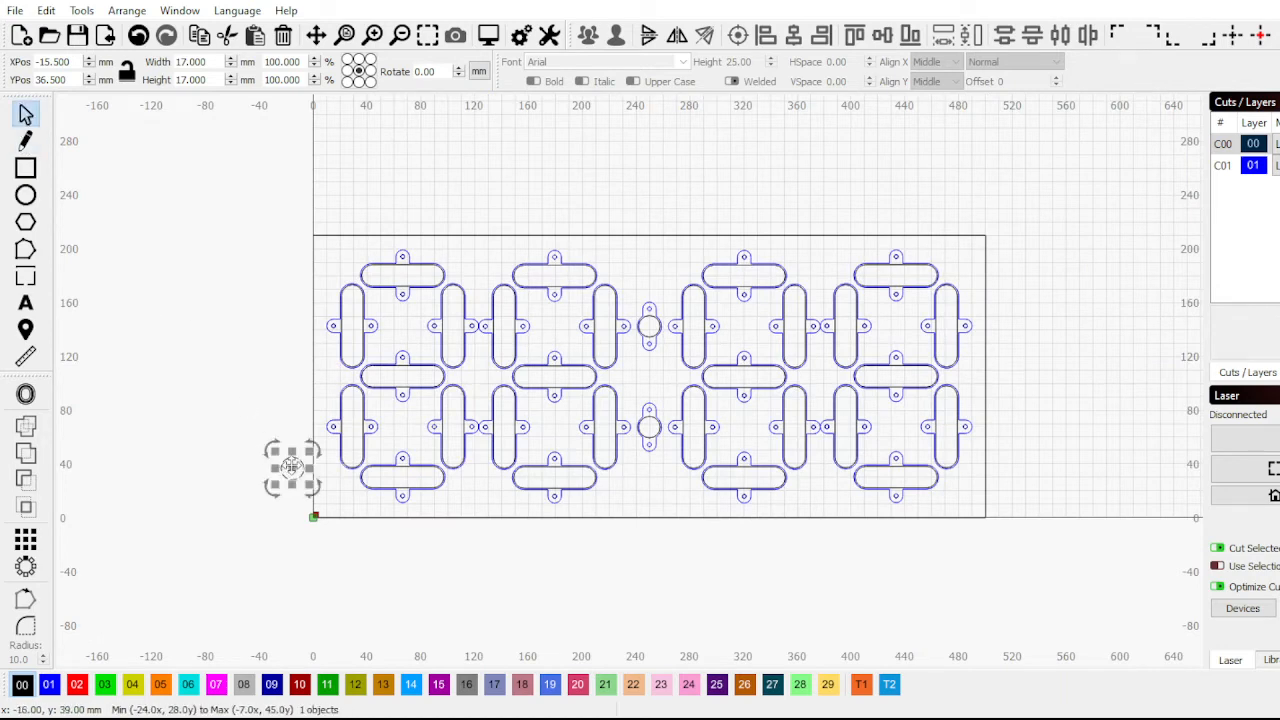
drag(294, 481, 315, 556)
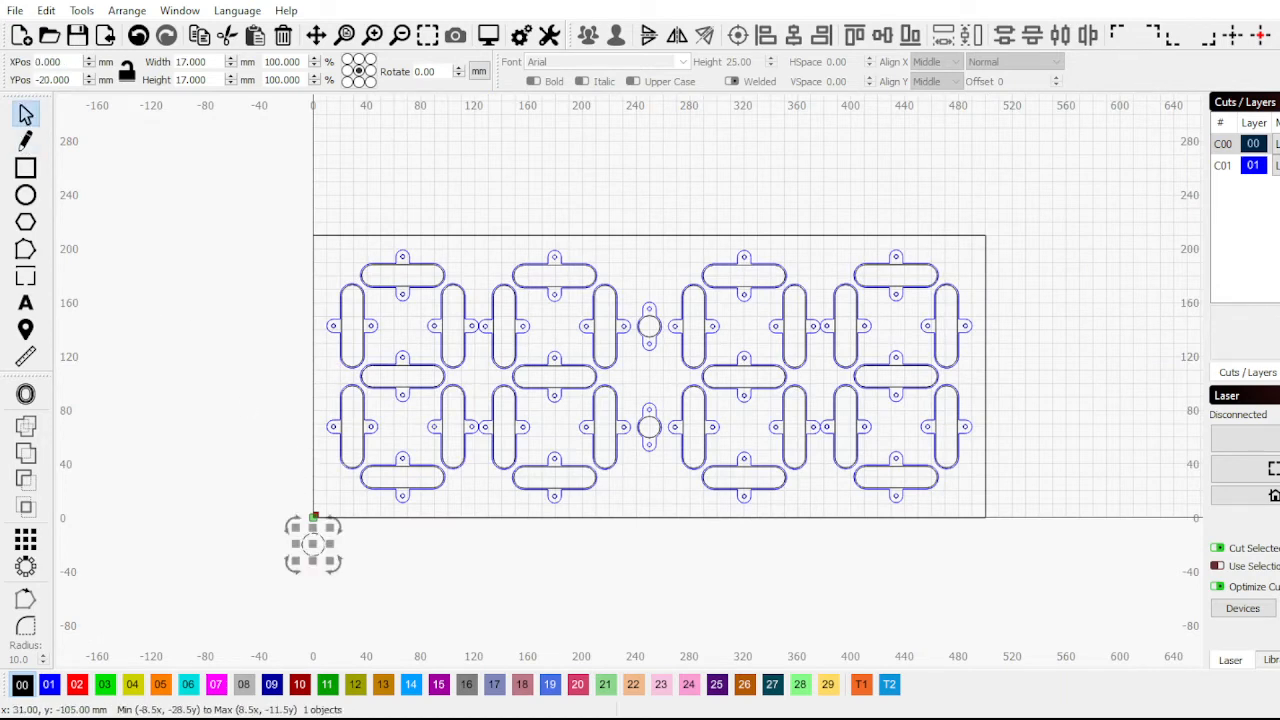
Check the 1000 ÷ 30 result in Calculator, and start a grid array of the circle with 33.333 mm X spacing
key(alt+Tab)
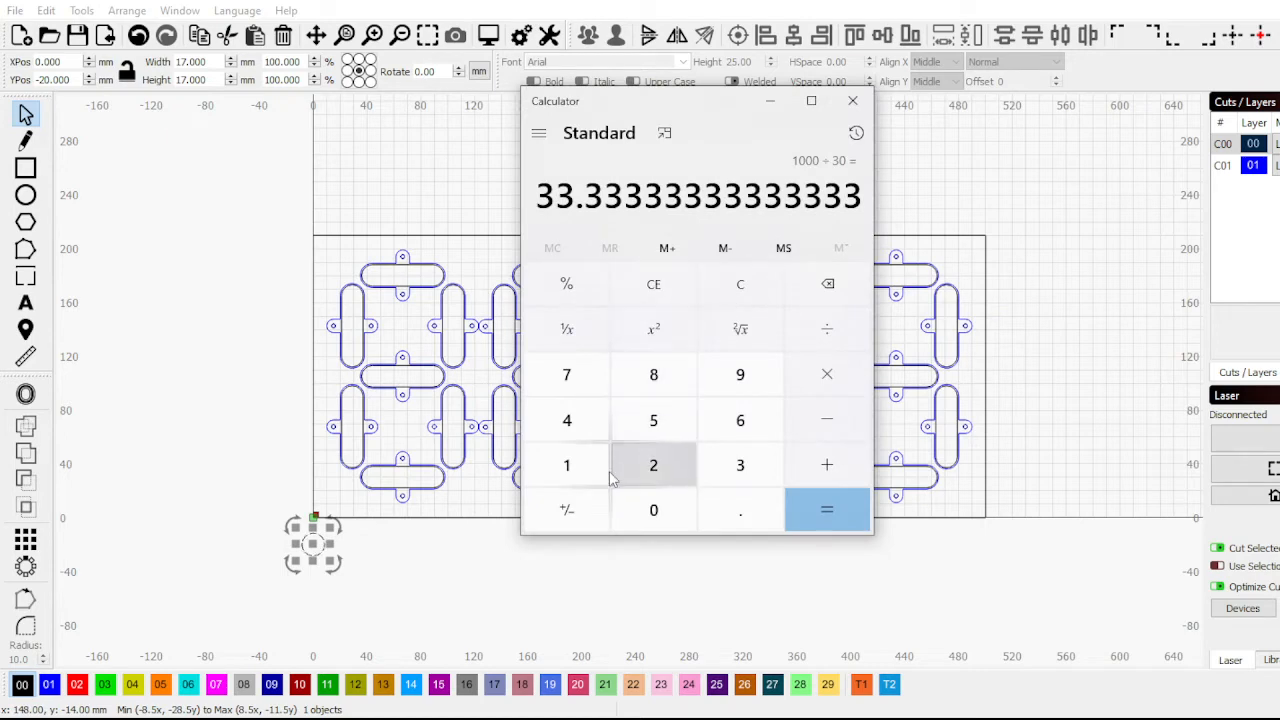
click(771, 101)
click(25, 540)
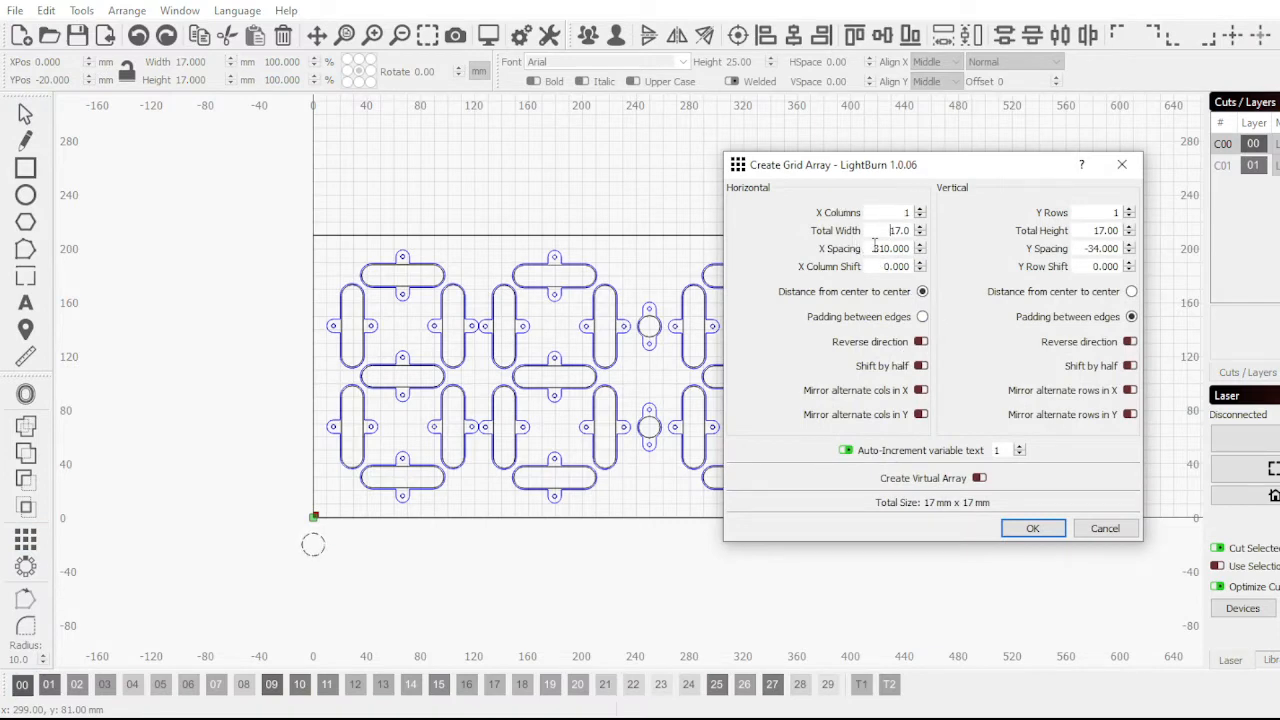
key(Tab)
text(33)
Set the grid array to 15 columns and create it as a virtual array
scroll(920, 214, up, 10)
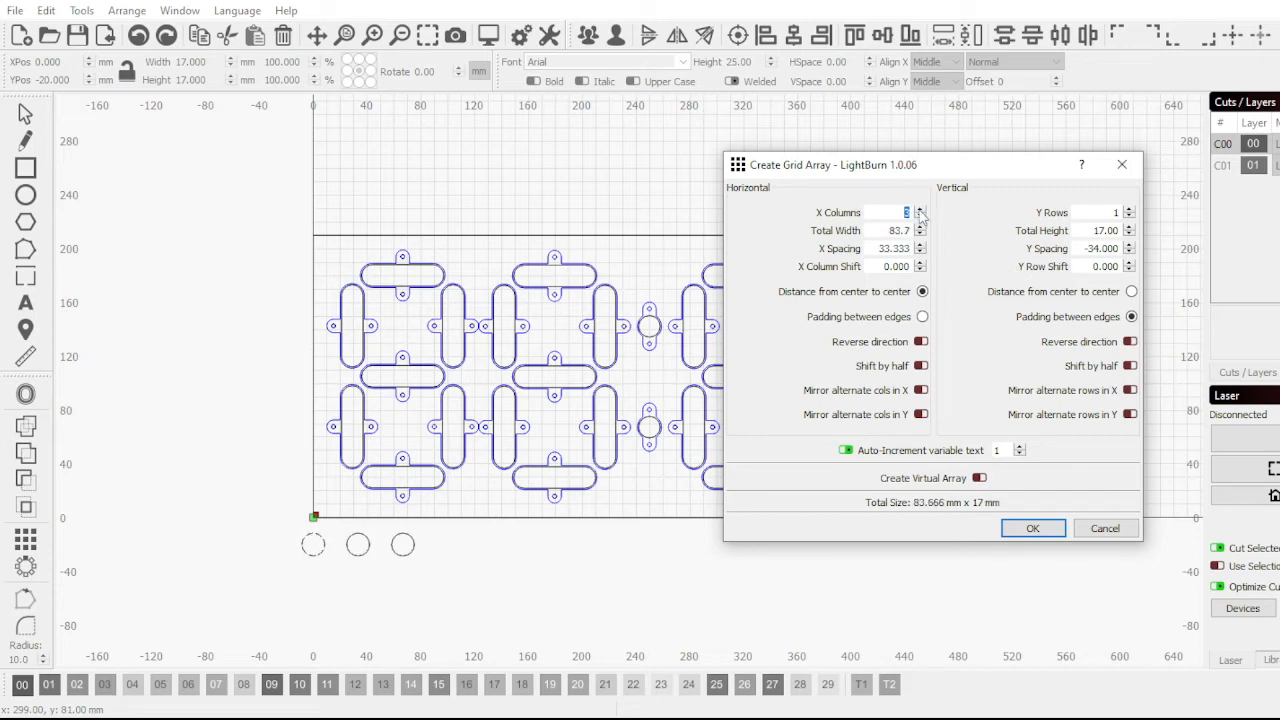
drag(946, 176, 1184, 246)
scroll(1152, 285, up, 3)
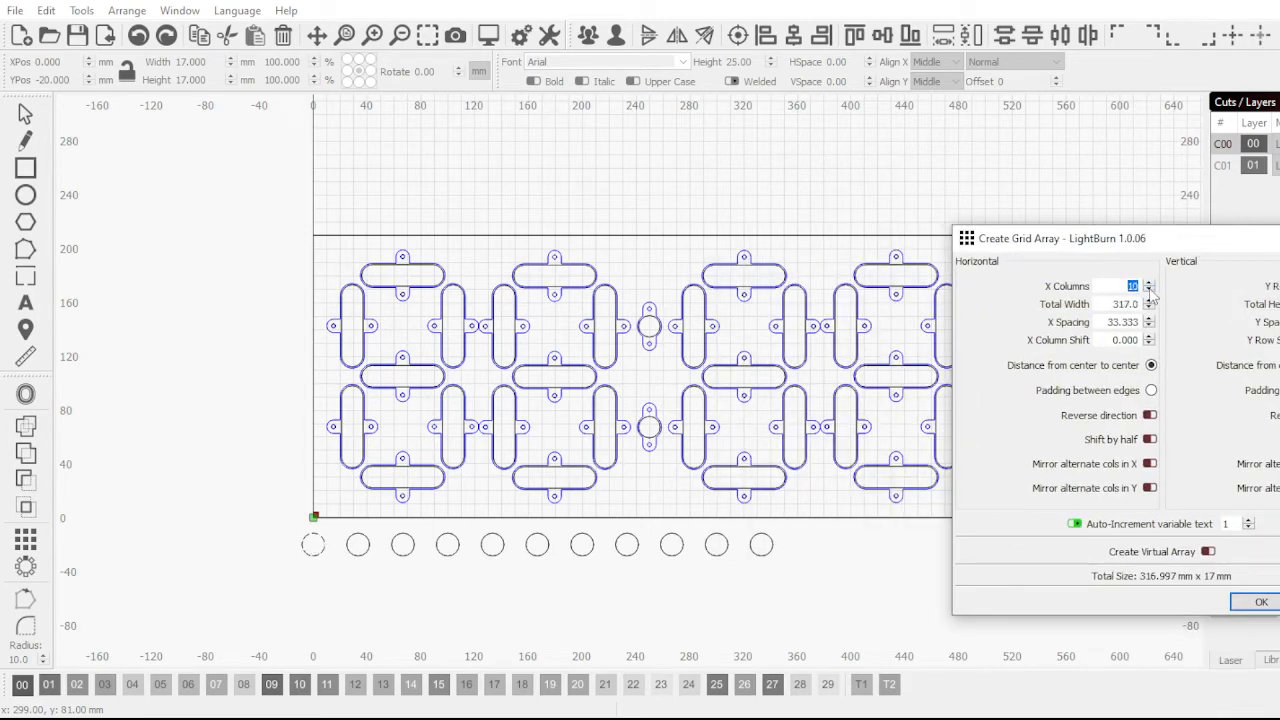
scroll(1152, 287, up, 1)
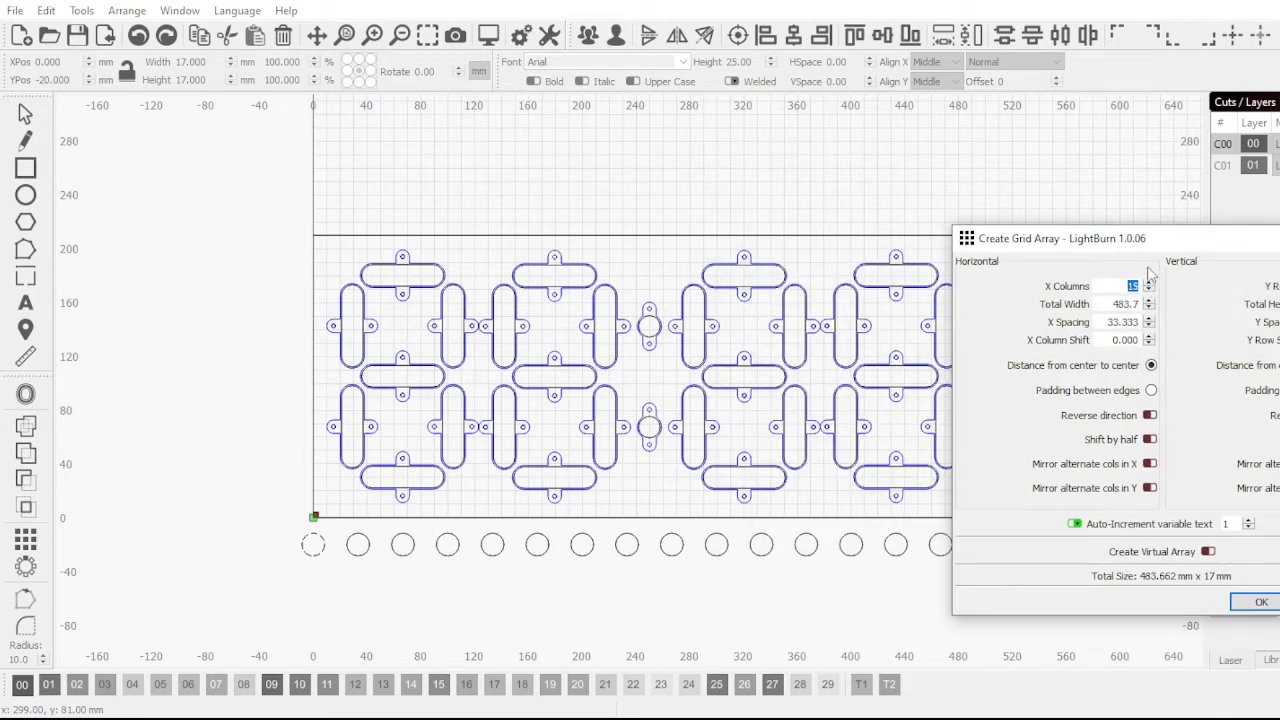
drag(1165, 245, 239, 64)
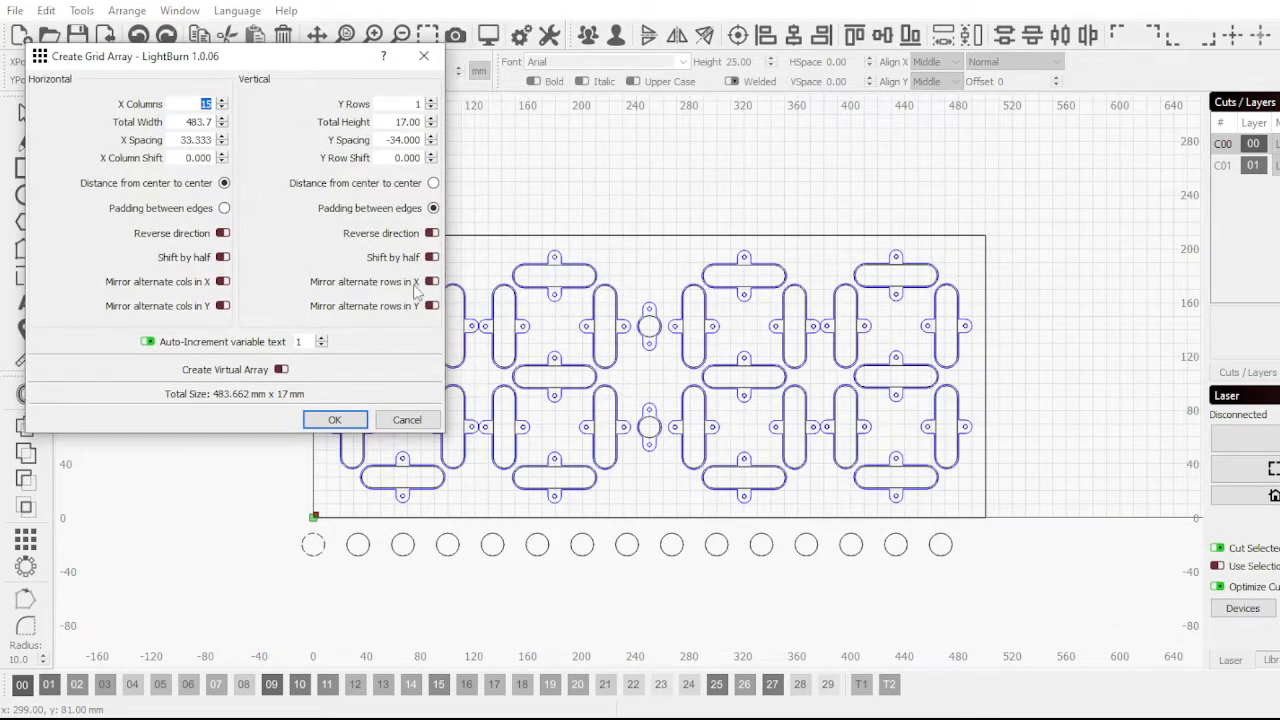
click(222, 103)
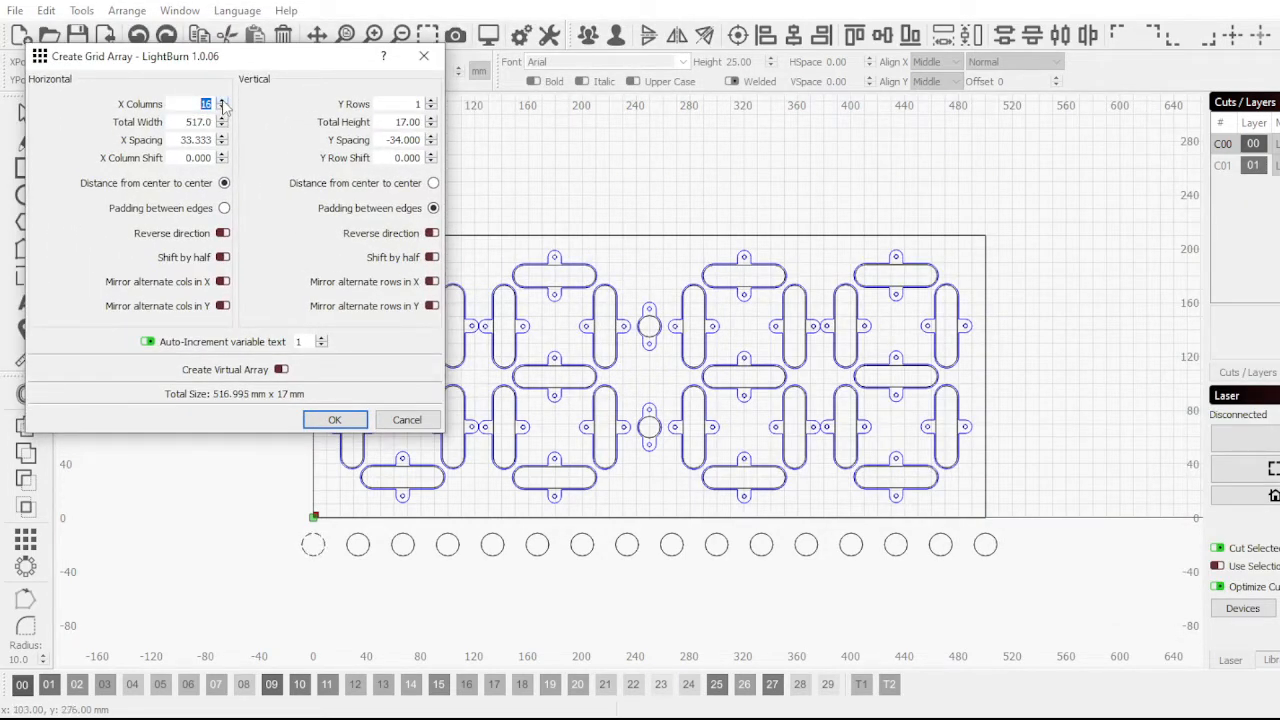
click(224, 109)
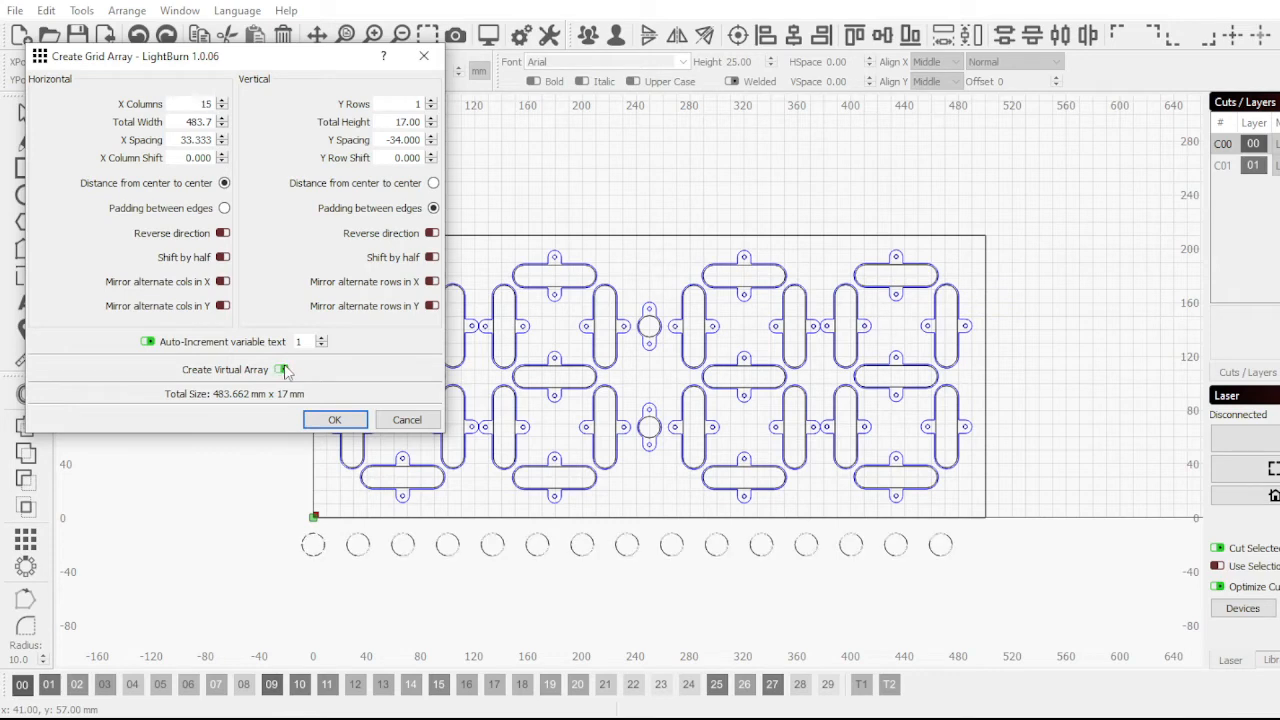
click(340, 421)
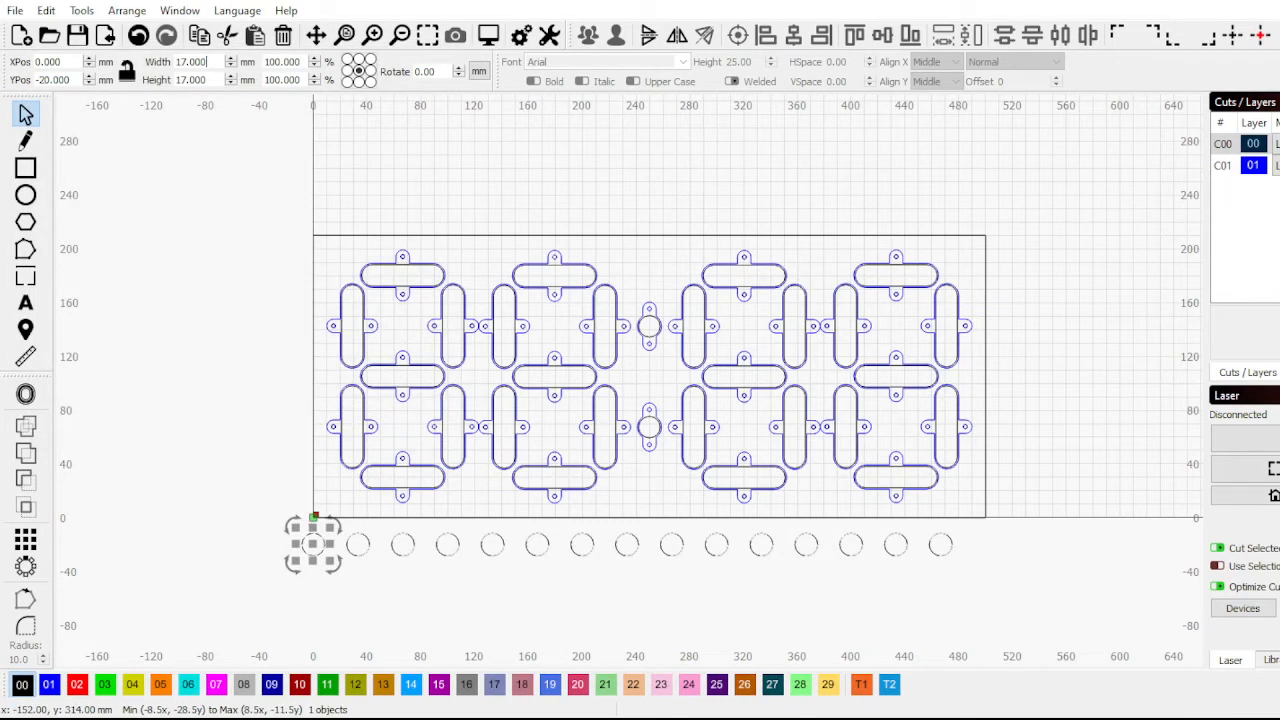
Lock the aspect ratio and set the arrayed circle's width to 6 mm
drag(206, 62, 128, 58)
text(6)
click(127, 71)
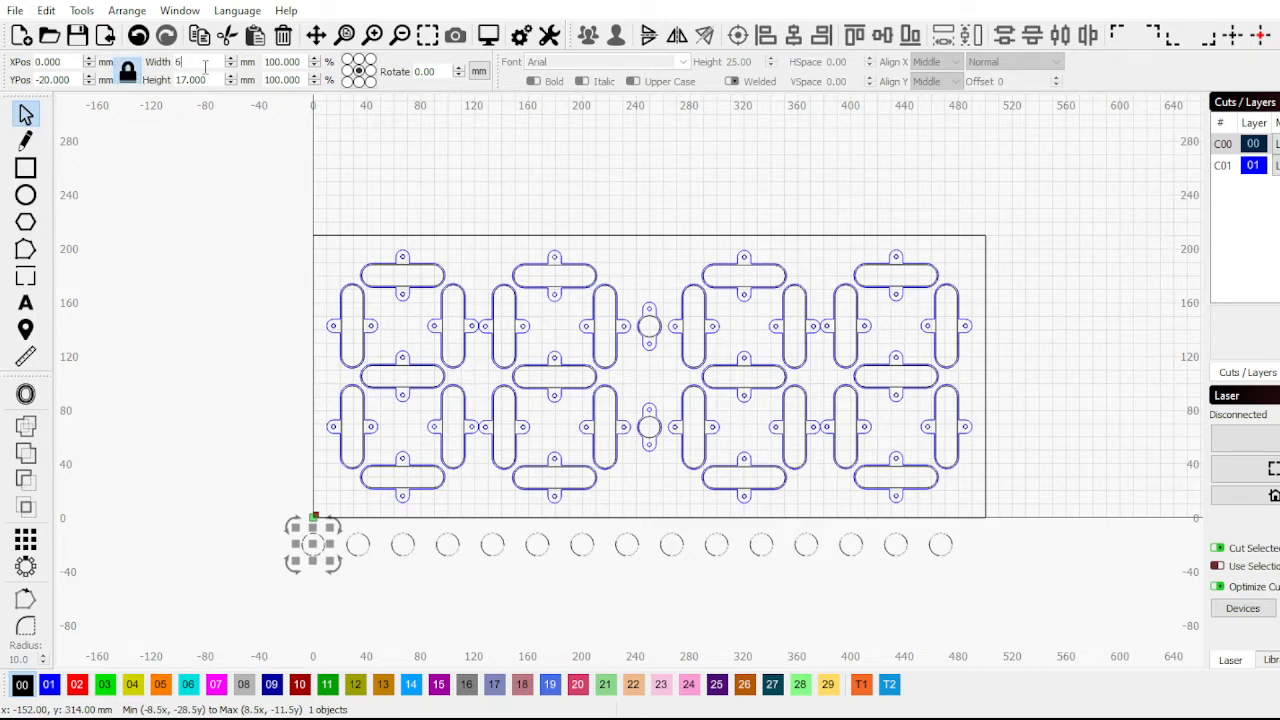
key(Return)
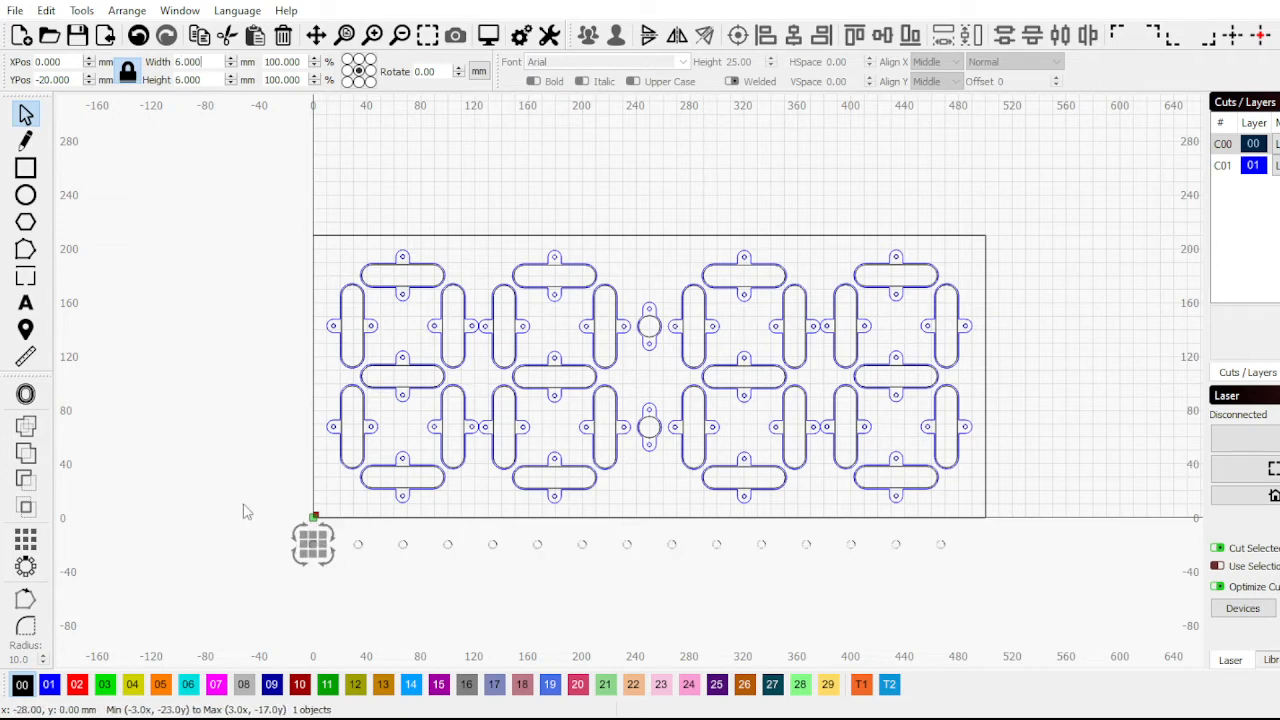
Edit the circle array and turn off its virtual array option
click(214, 522)
drag(214, 522, 836, 622)
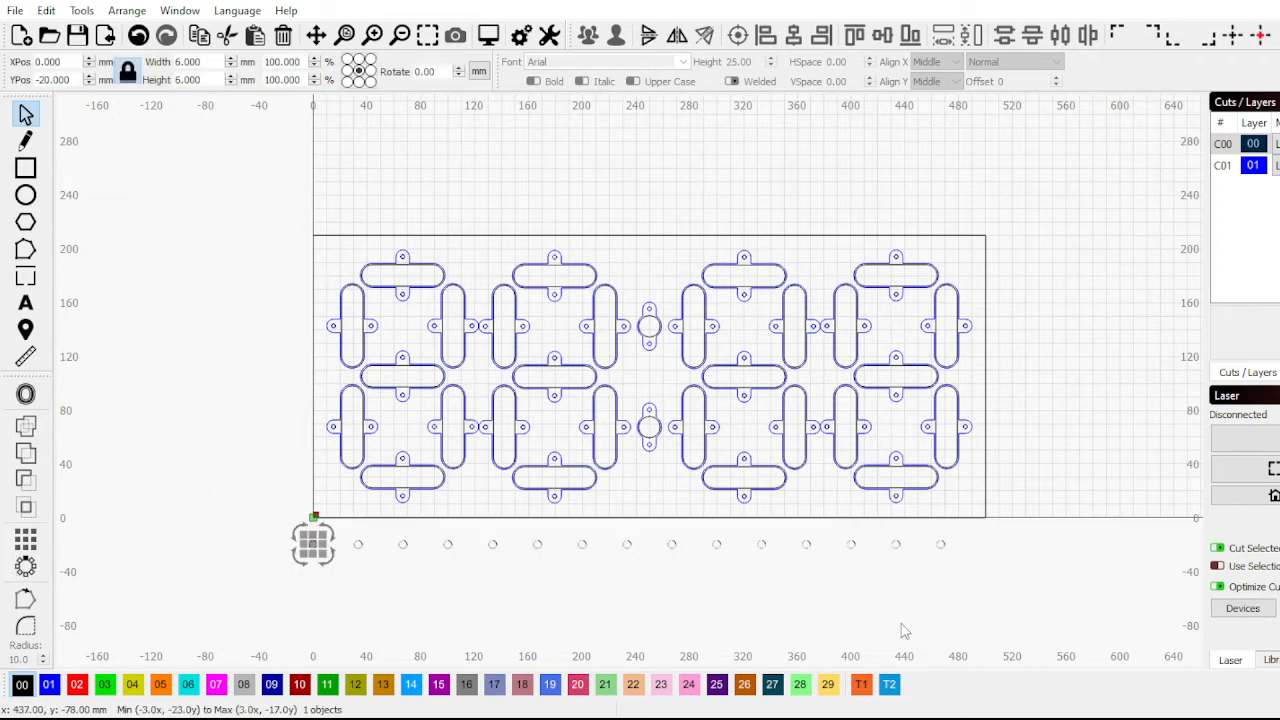
right_click(313, 544)
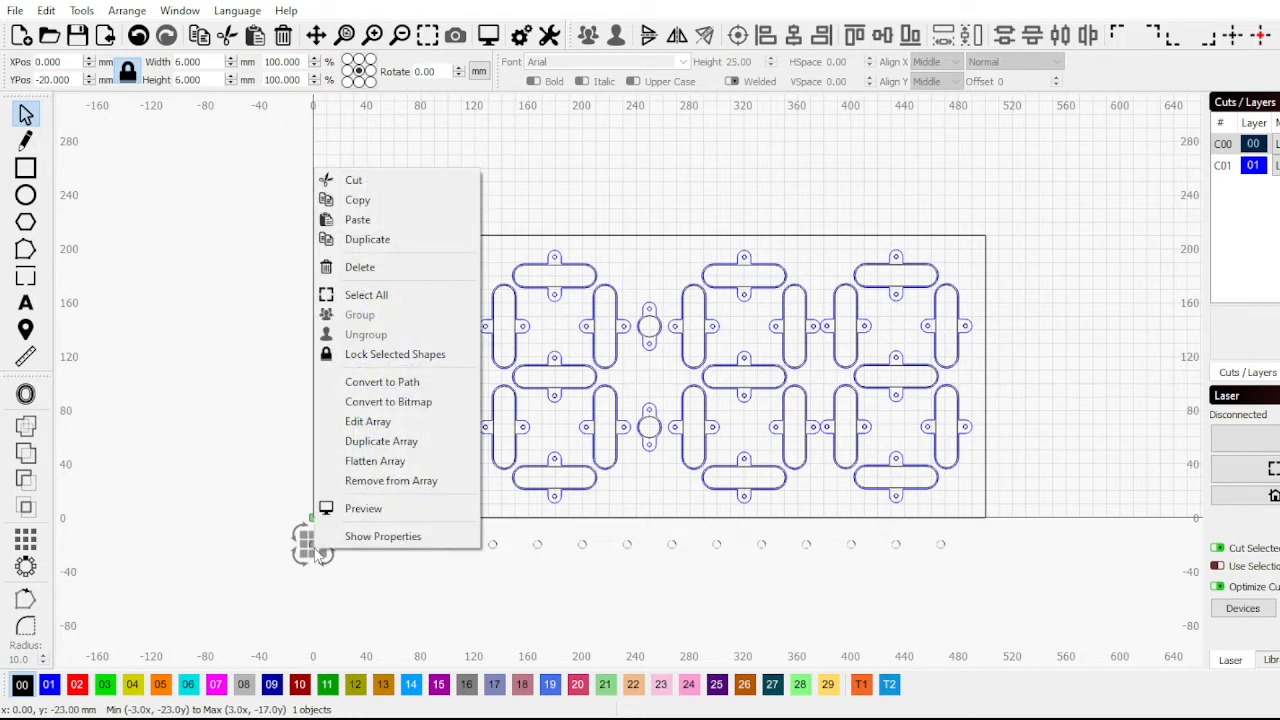
click(401, 418)
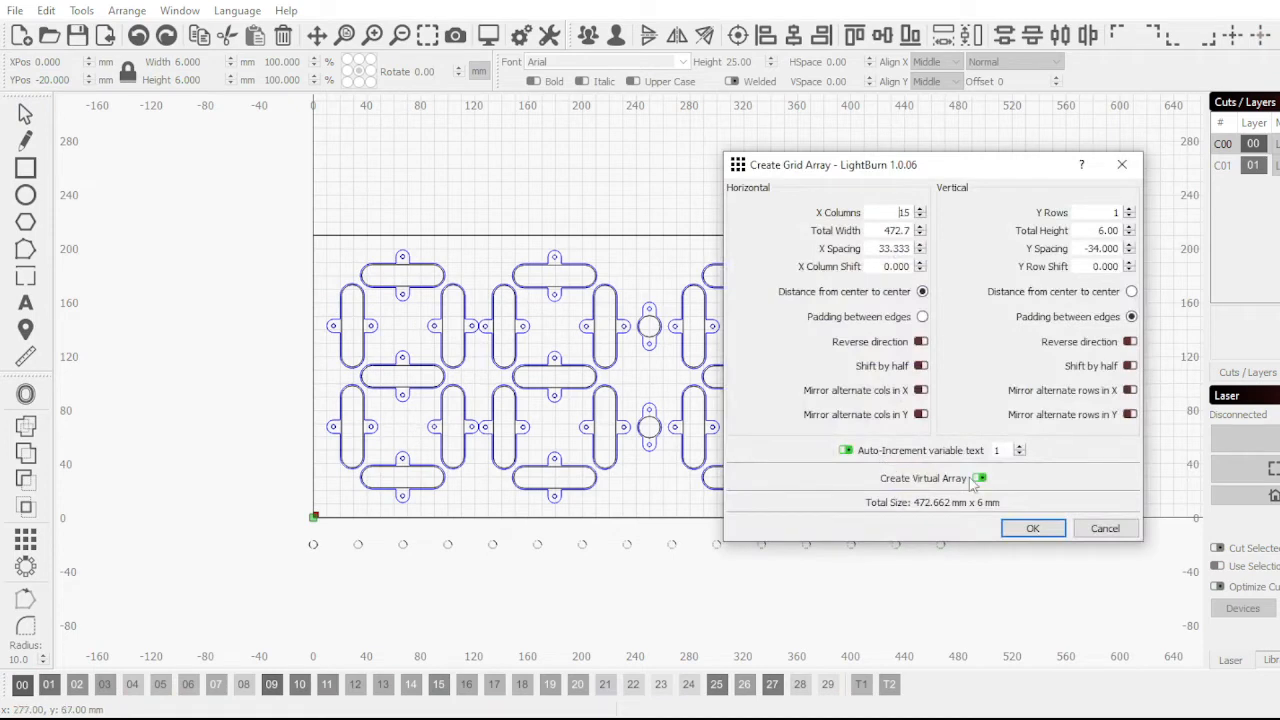
click(979, 478)
click(1030, 527)
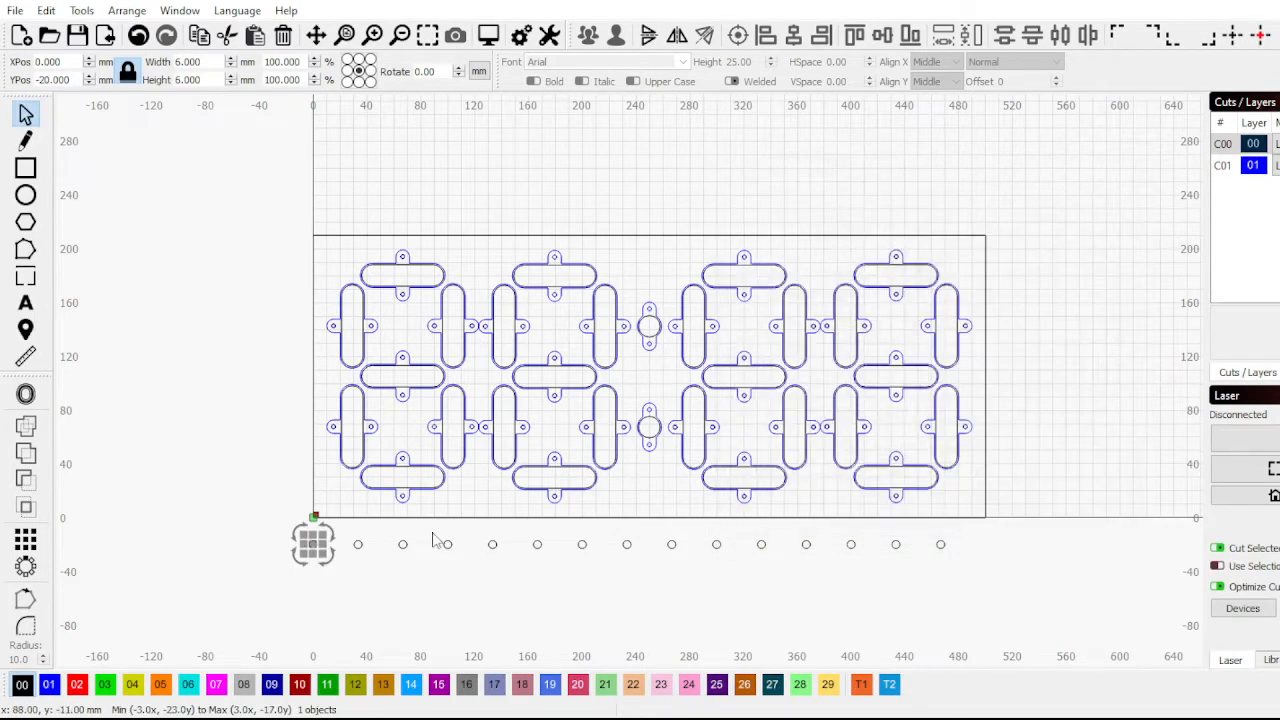
Select the whole row of circles and move it beneath the panel to about X 254, Y -17 mm
click(288, 541)
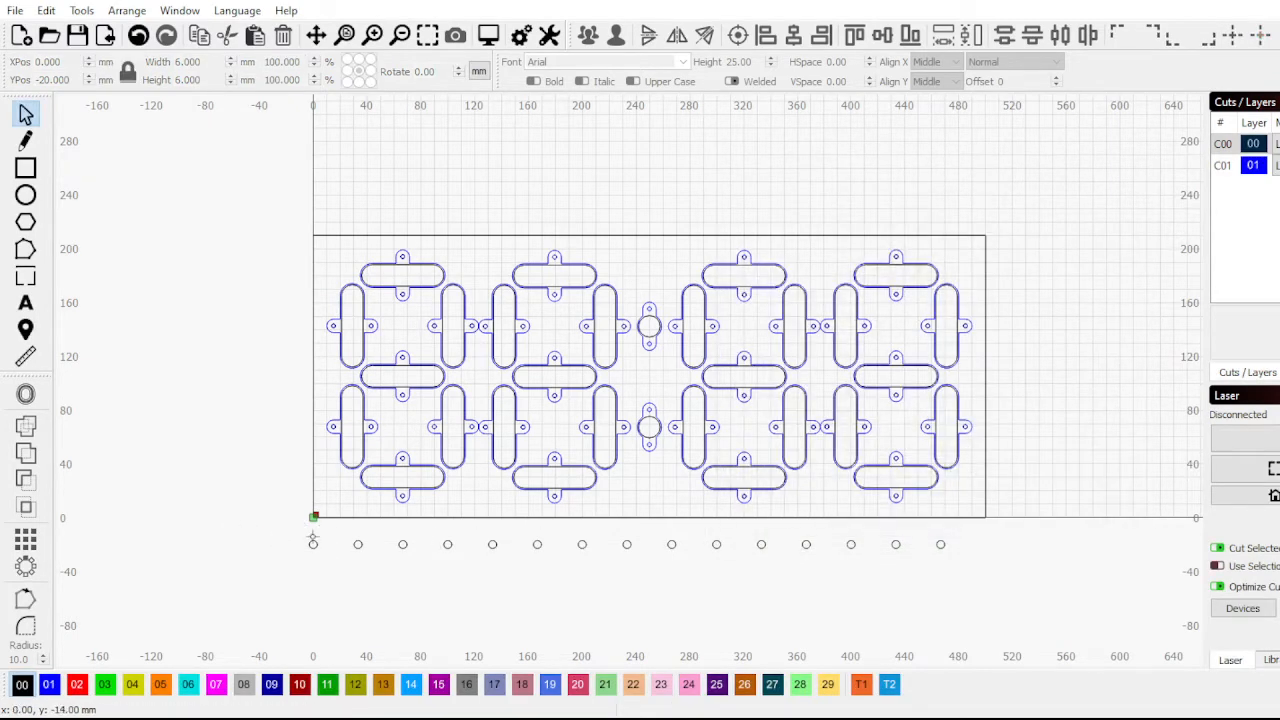
drag(198, 513, 1040, 574)
scroll(950, 570, up, 3)
scroll(985, 580, down, 2)
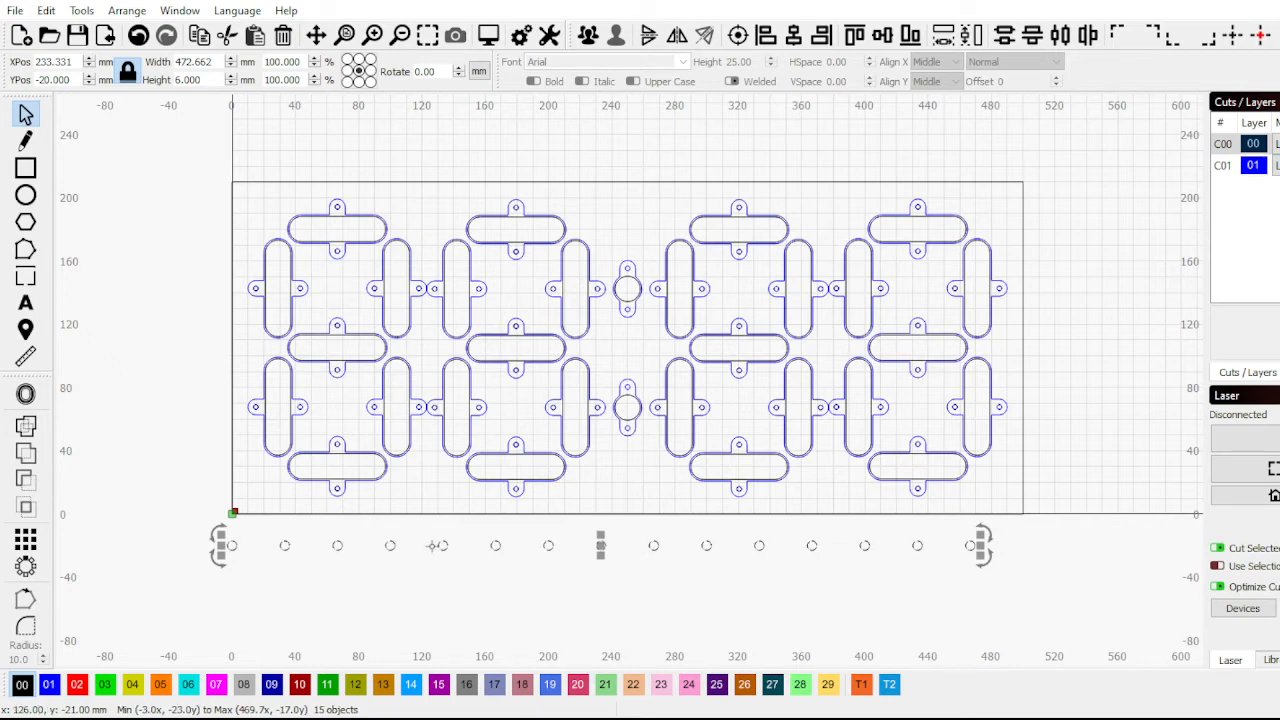
click(697, 603)
drag(191, 531, 1108, 617)
drag(600, 545, 638, 548)
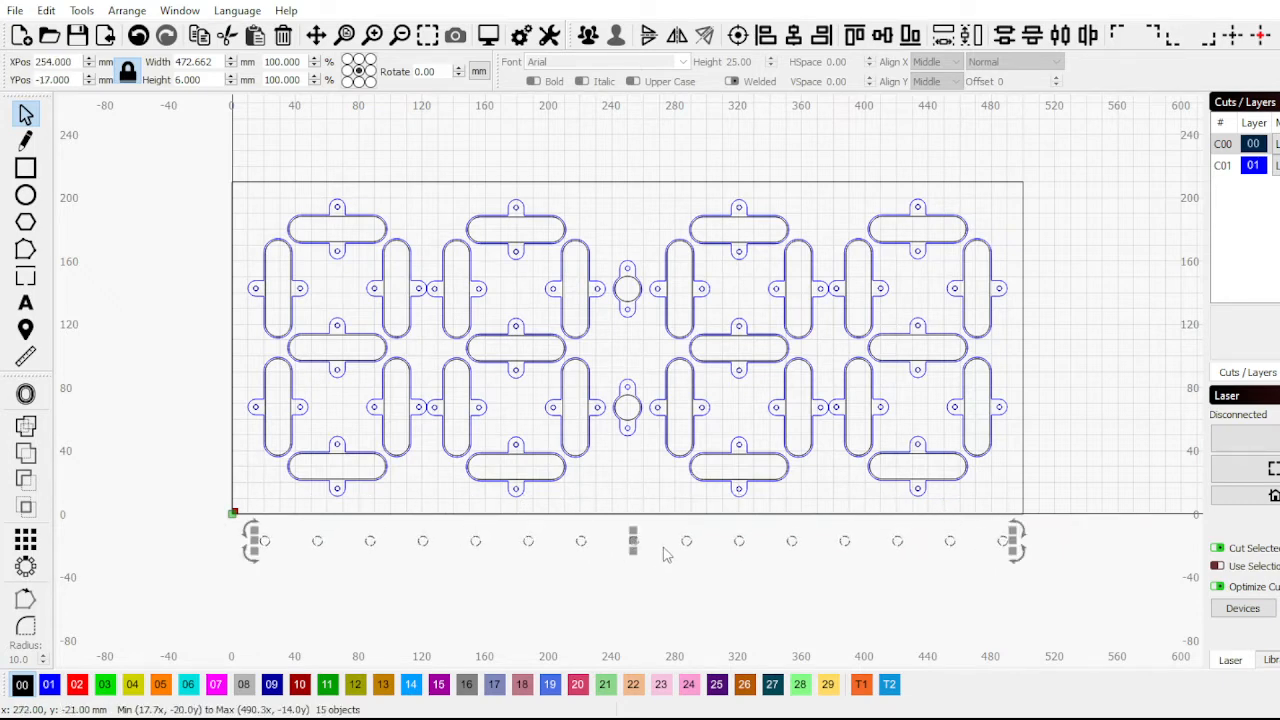
Delete the selected row of circles below the panel
scroll(580, 540, up, 2)
scroll(600, 545, down, 3)
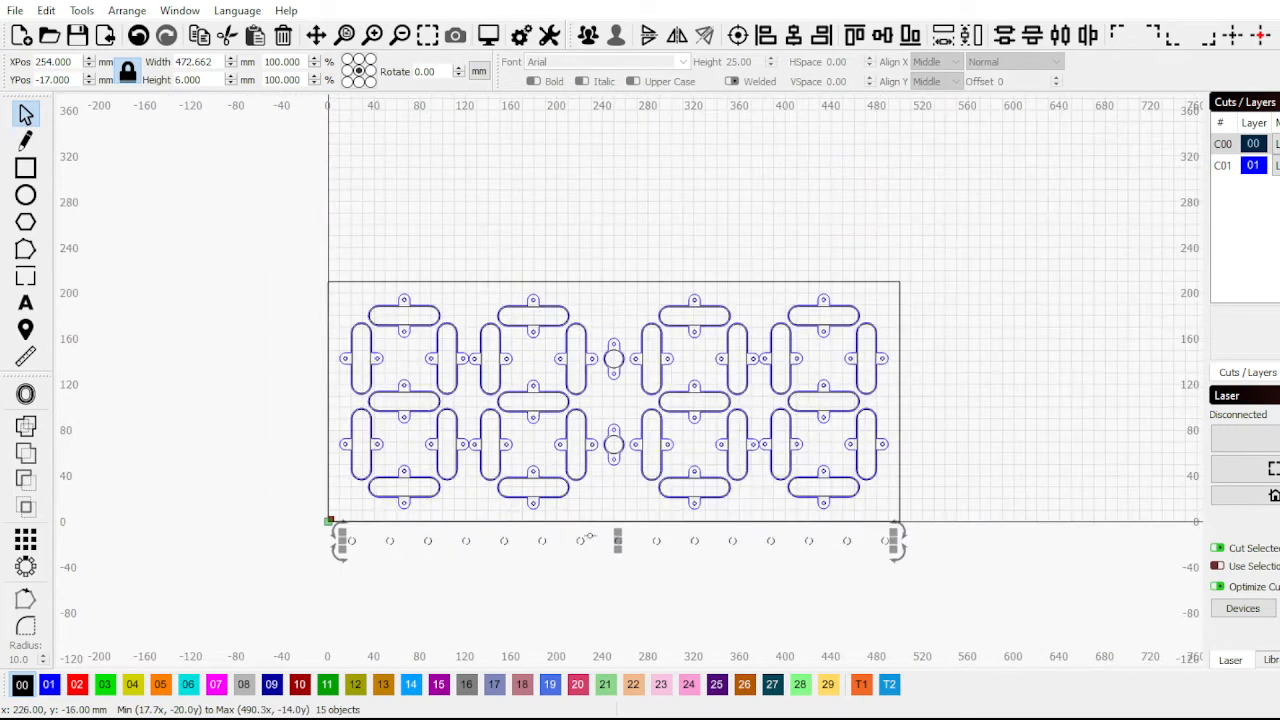
scroll(460, 420, up, 1)
key(Delete)
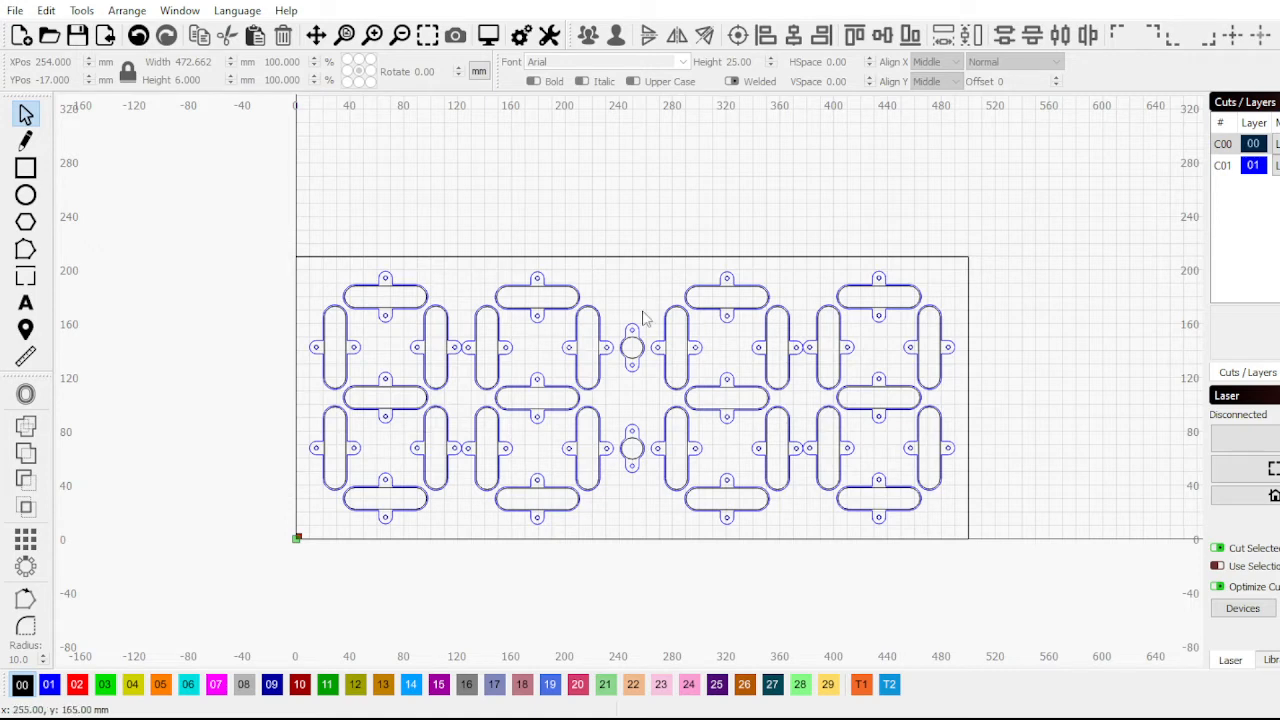
Examine the segments and colon dots across the full clock panel, including the lower dot up close
scroll(341, 379, up, 2)
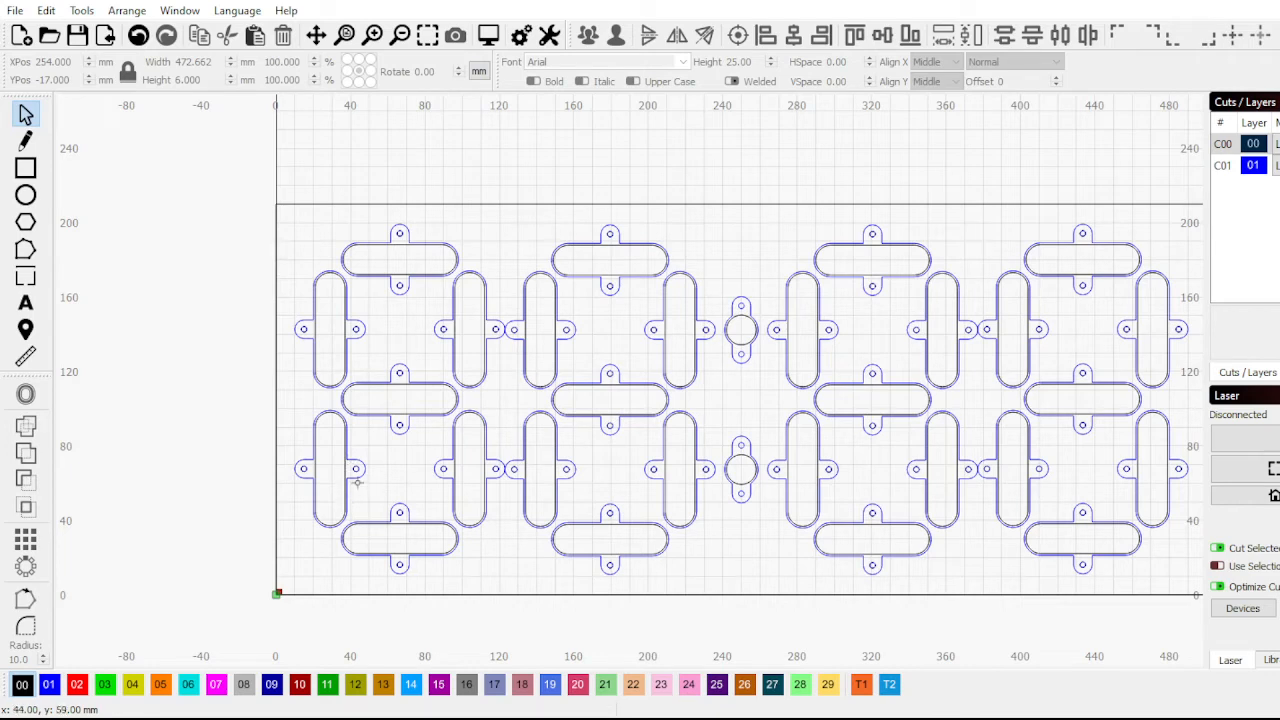
scroll(163, 389, down, 2)
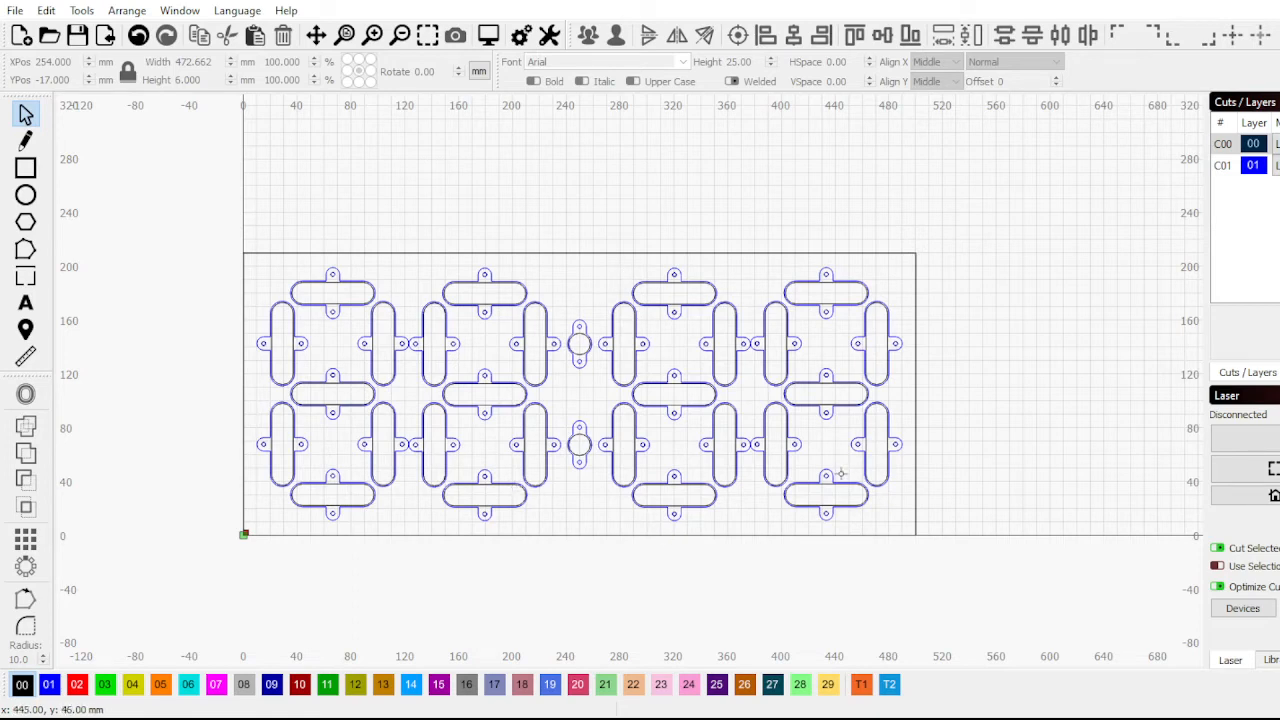
scroll(585, 427, up, 4)
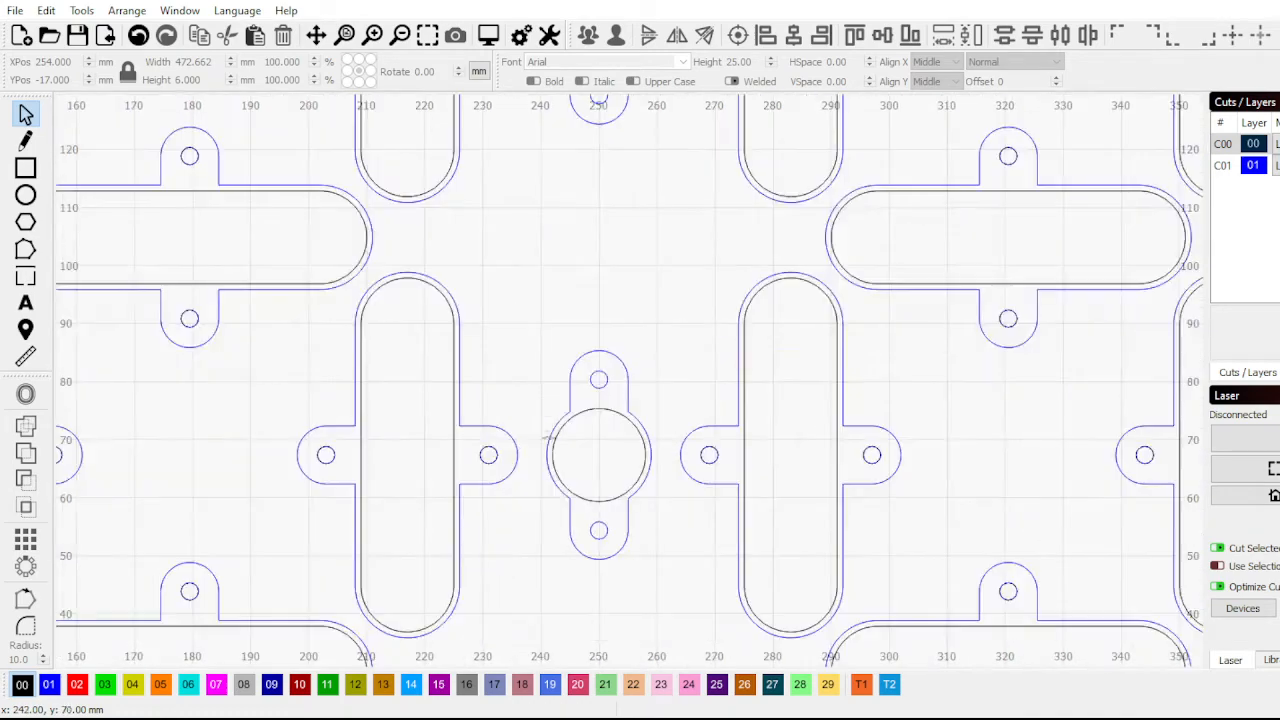
scroll(743, 454, down, 5)
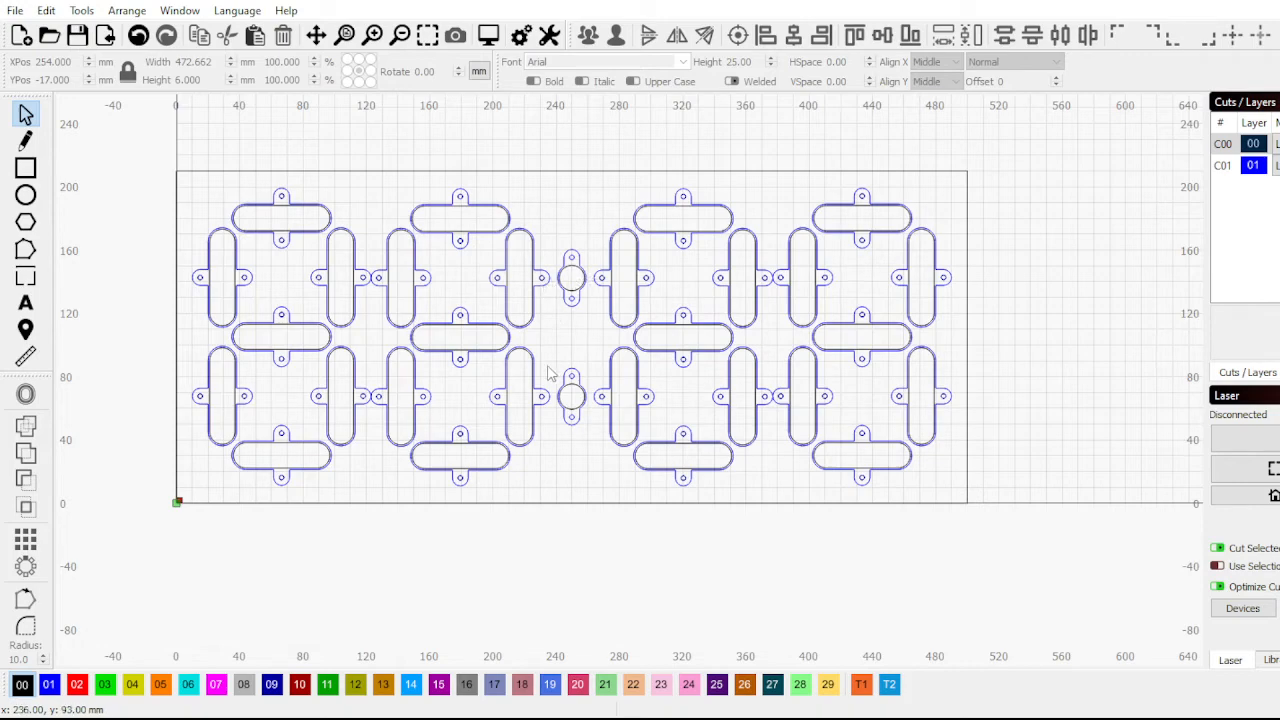
scroll(622, 402, down, 1)
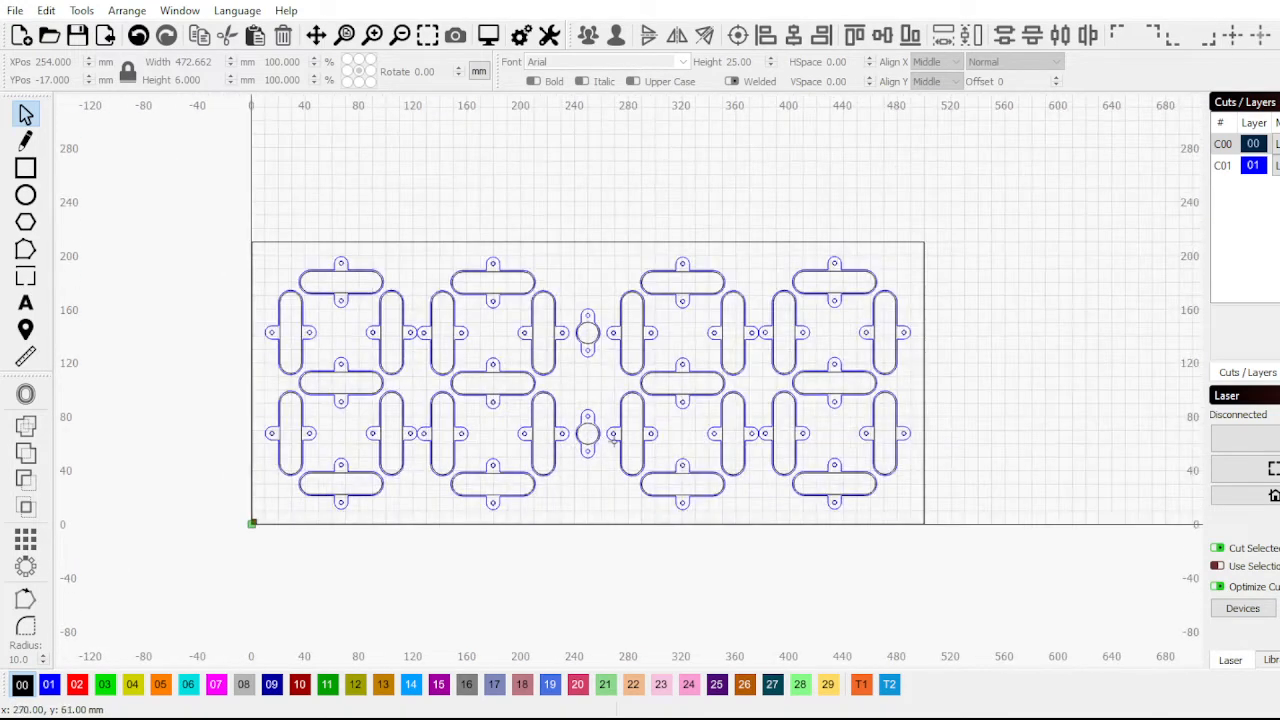
scroll(613, 438, up, 1)
scroll(613, 432, up, 1)
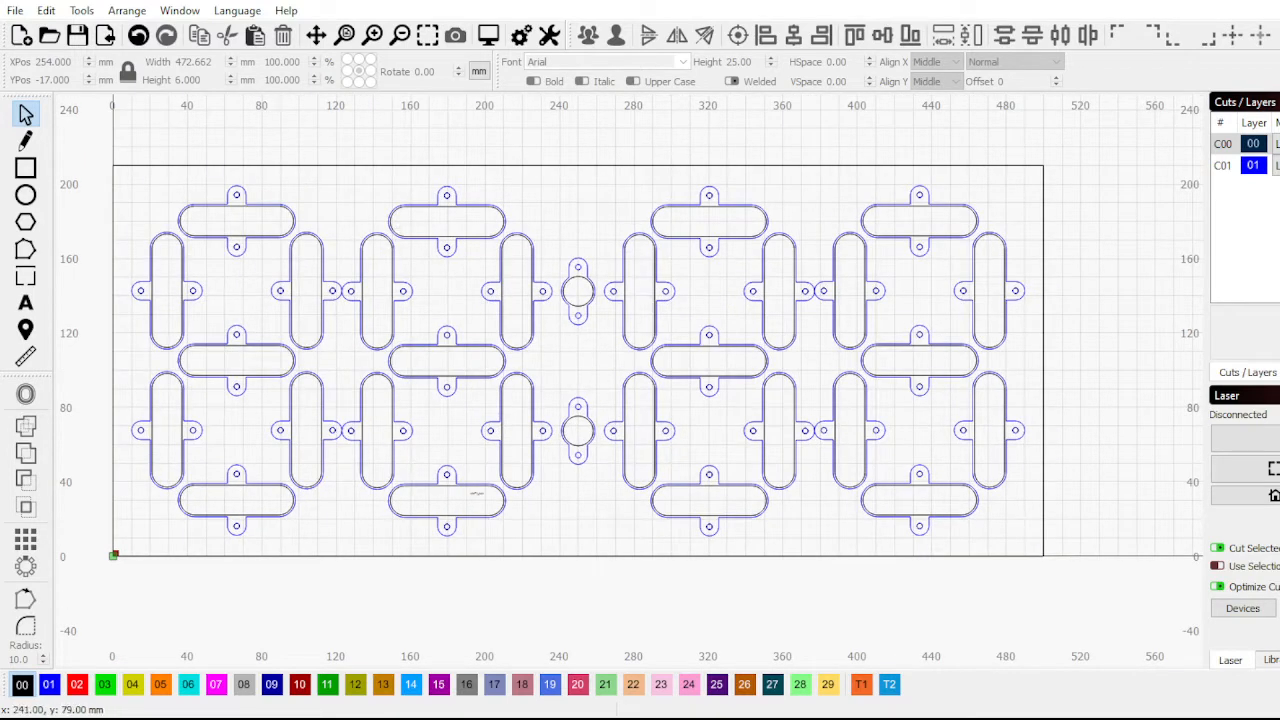
Select all the digit and colon artwork and check its overall size and its margins inside the panel
scroll(329, 424, down, 1)
scroll(555, 424, down, 1)
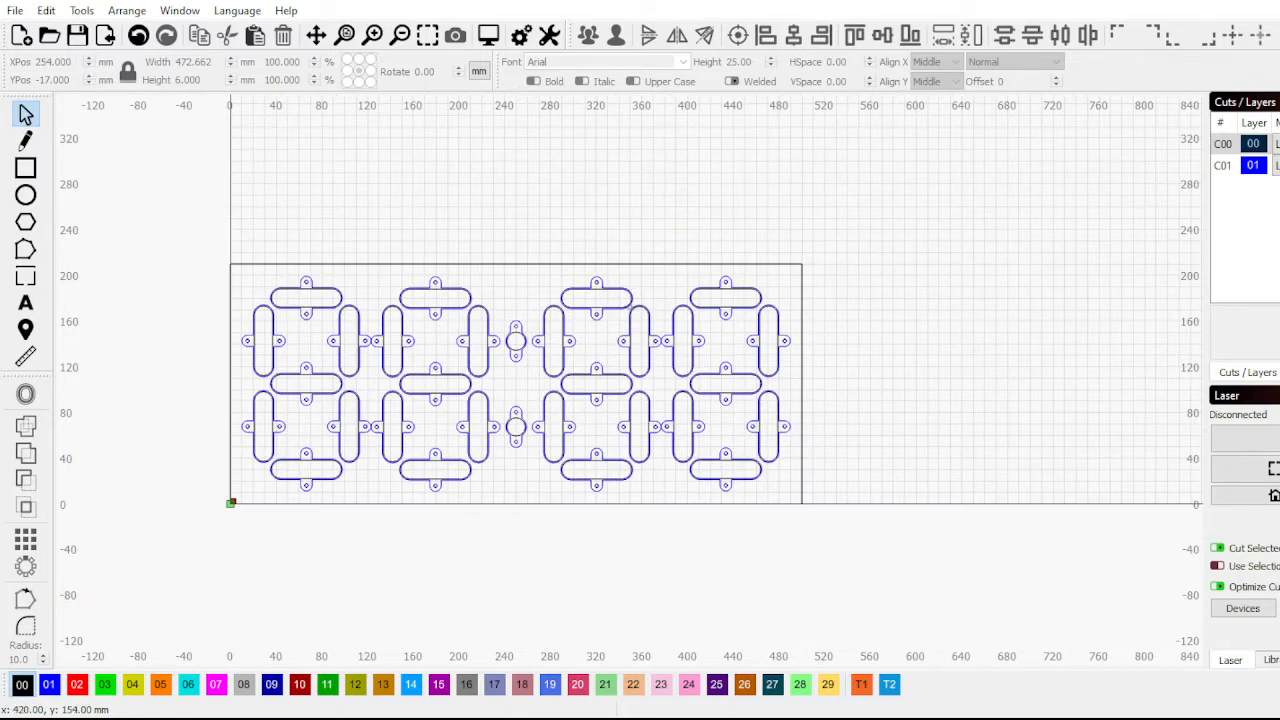
scroll(745, 464, down, 1)
scroll(555, 451, up, 2)
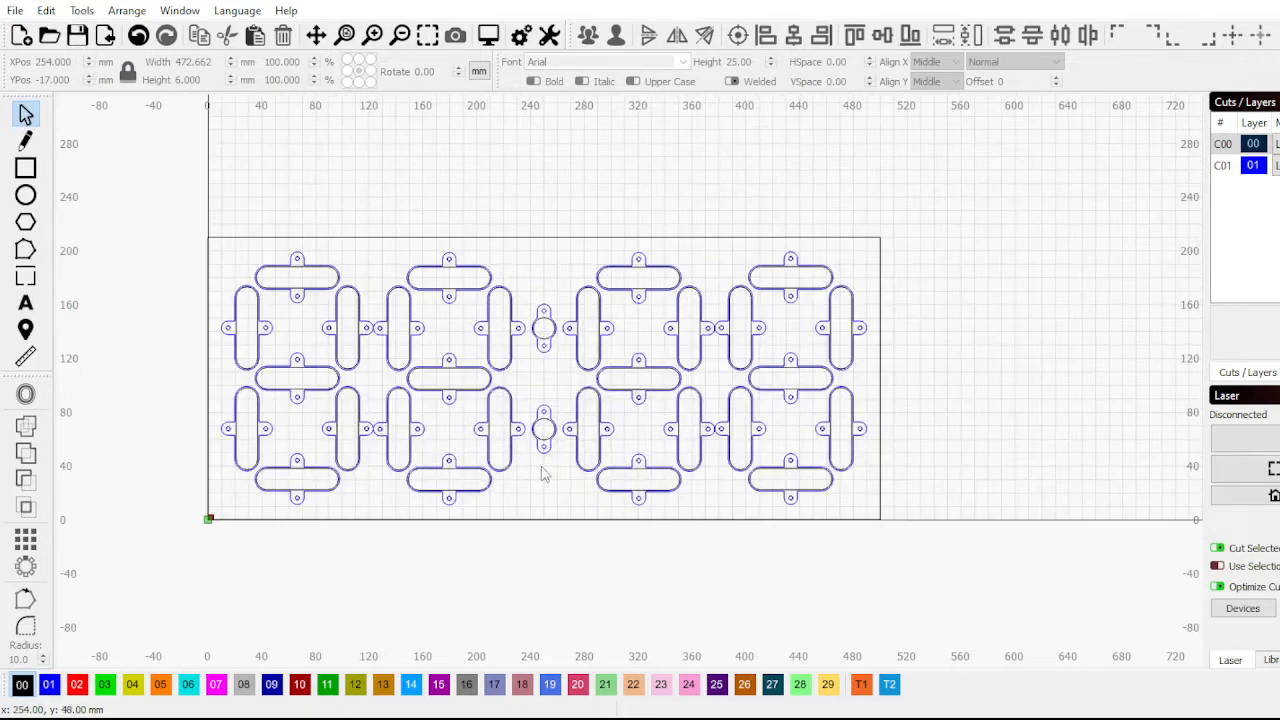
scroll(464, 340, down, 1)
scroll(250, 300, up, 1)
scroll(252, 305, up, 1)
scroll(232, 292, down, 2)
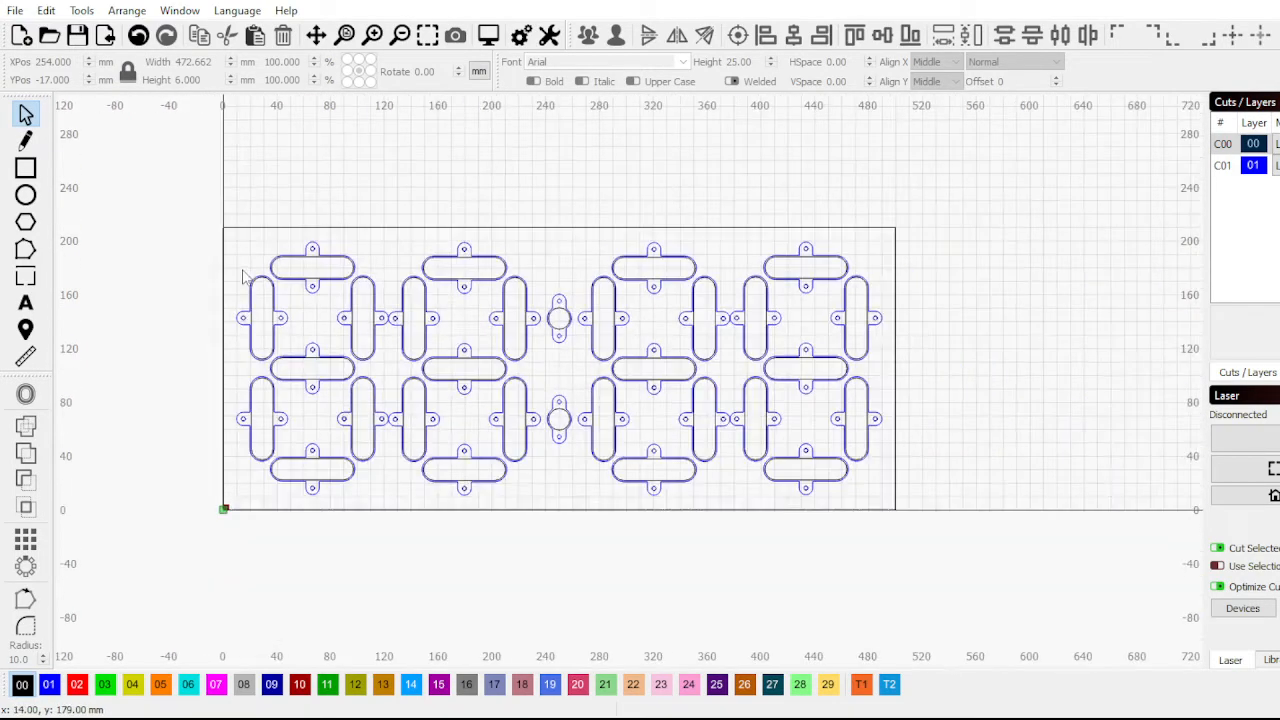
key(ctrl+a)
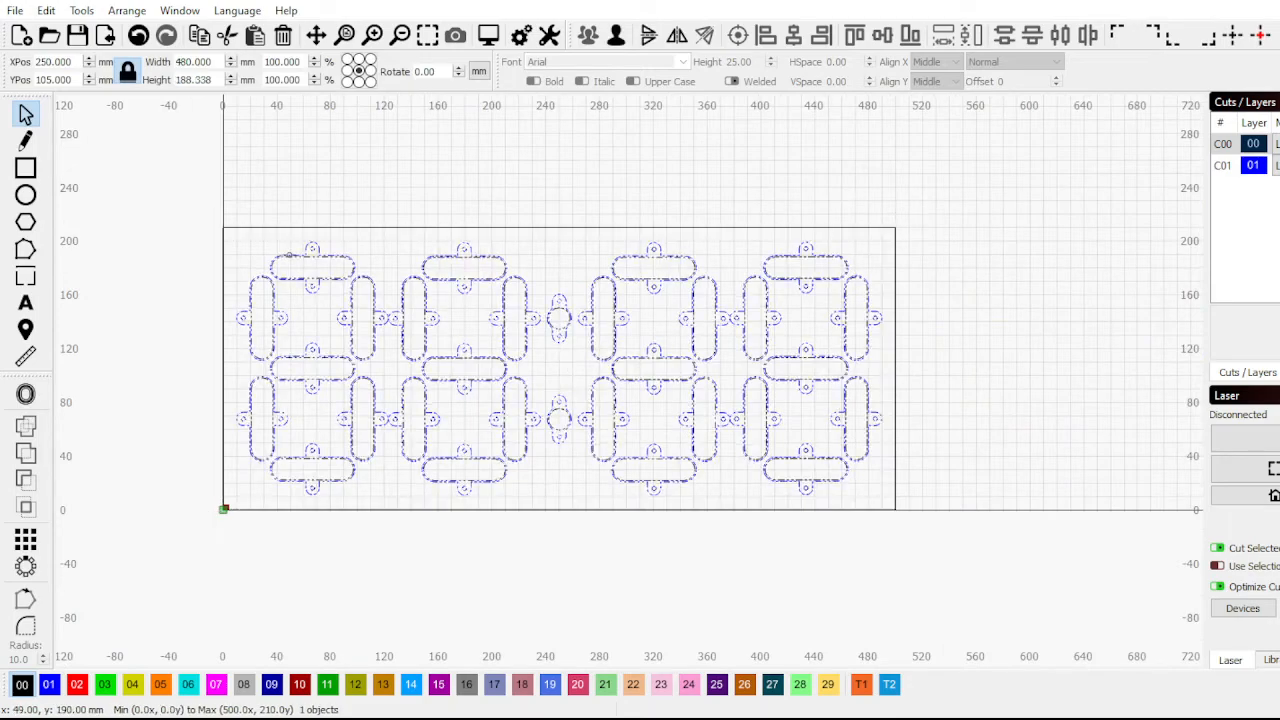
scroll(422, 261, up, 2)
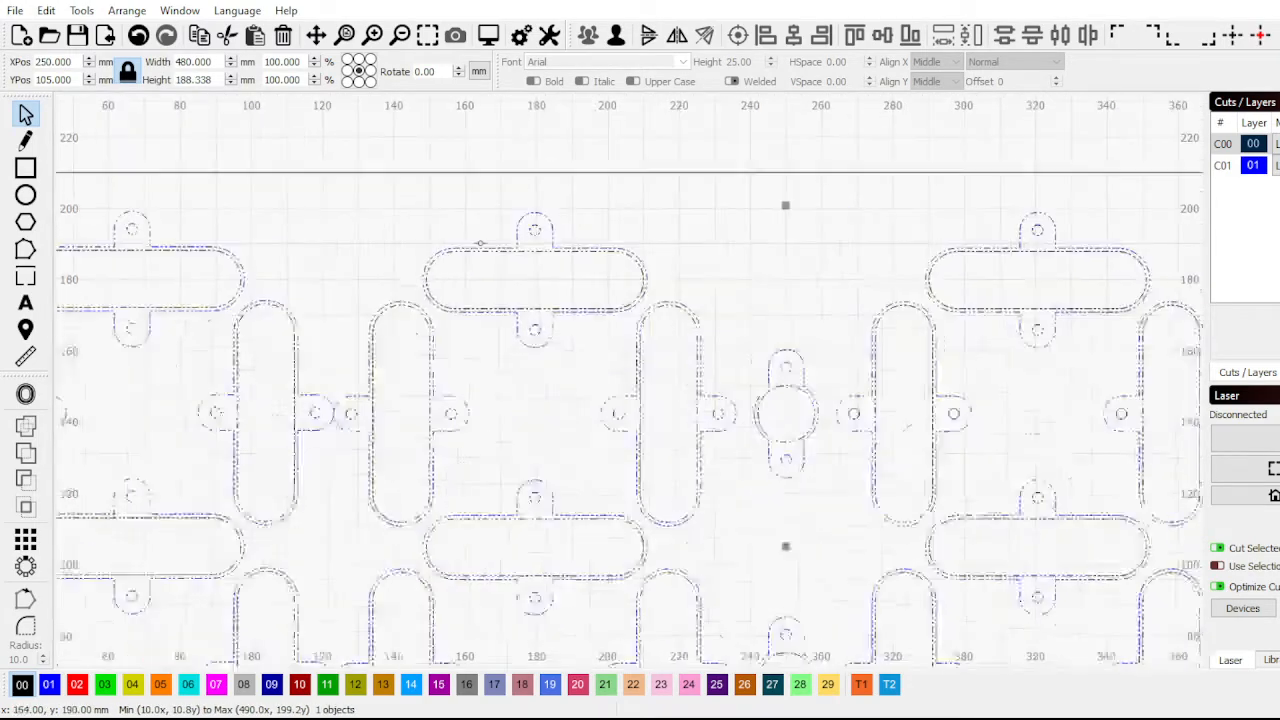
scroll(480, 243, down, 2)
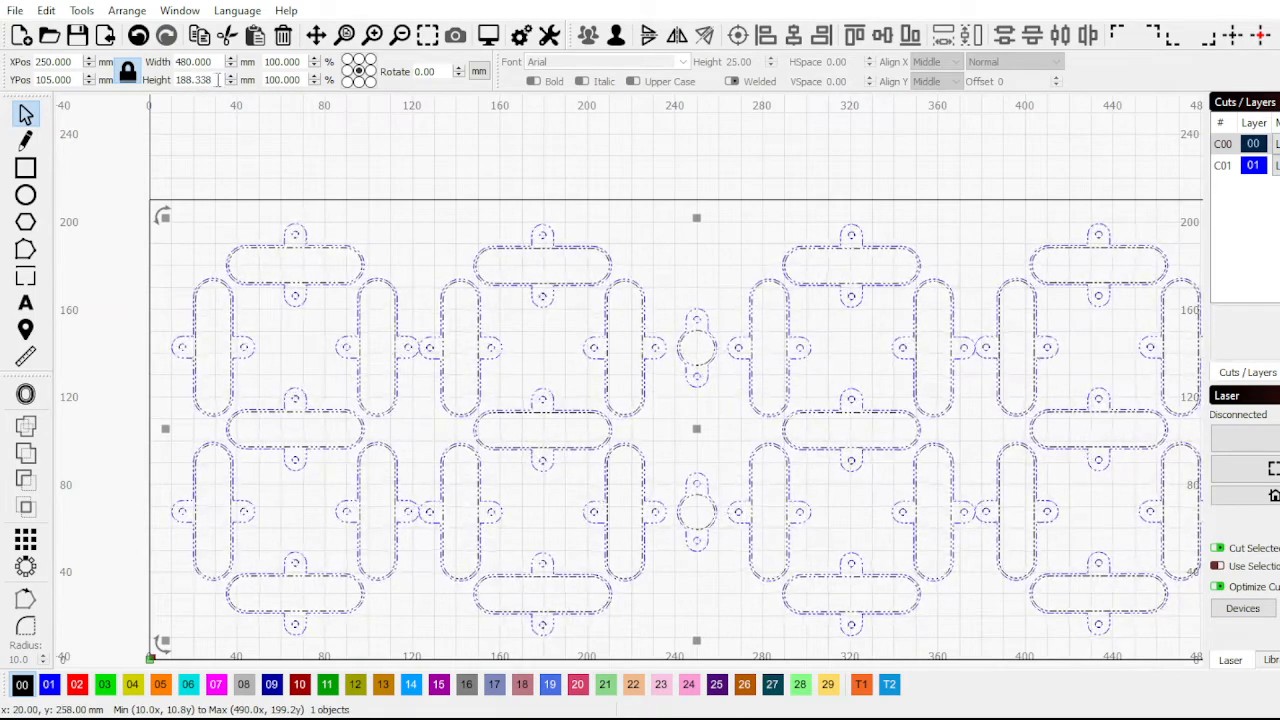
Resize the outer panel rectangle to 485 mm wide and 200 mm high, with its proportions unlocked for the height
click(175, 200)
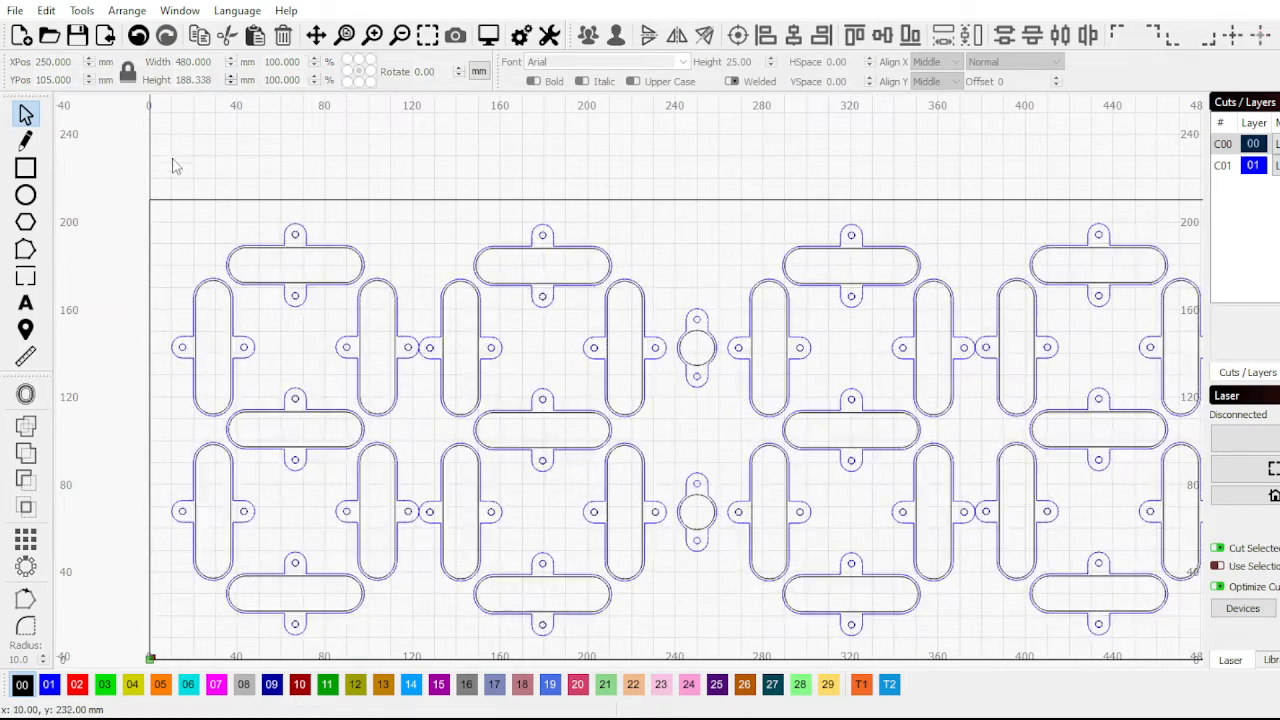
double_click(213, 61)
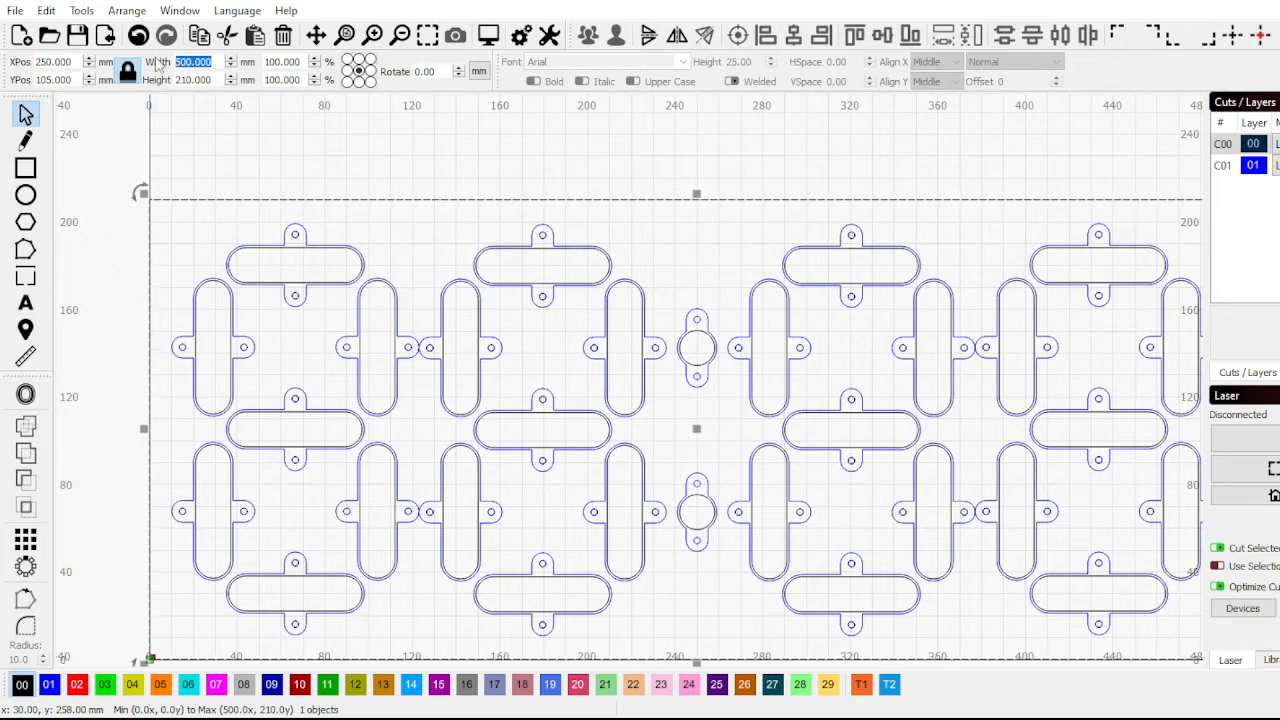
text(485)
key(Return)
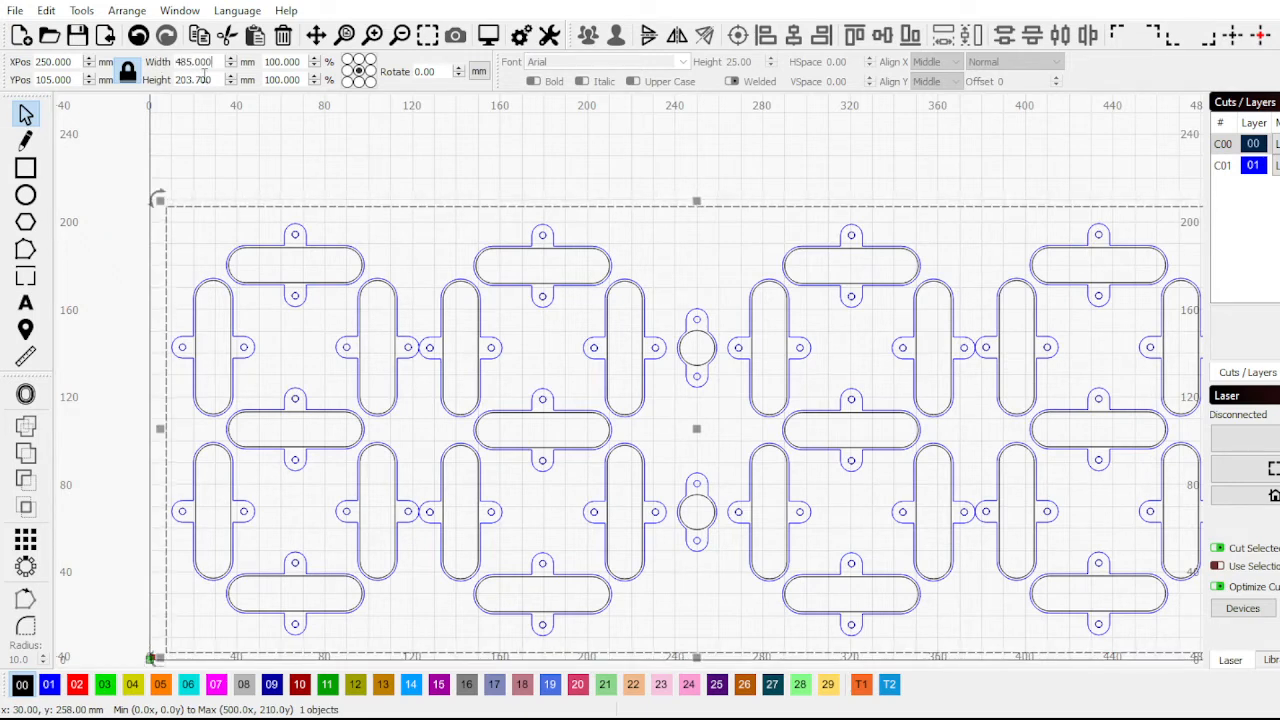
click(134, 72)
drag(218, 78, 158, 82)
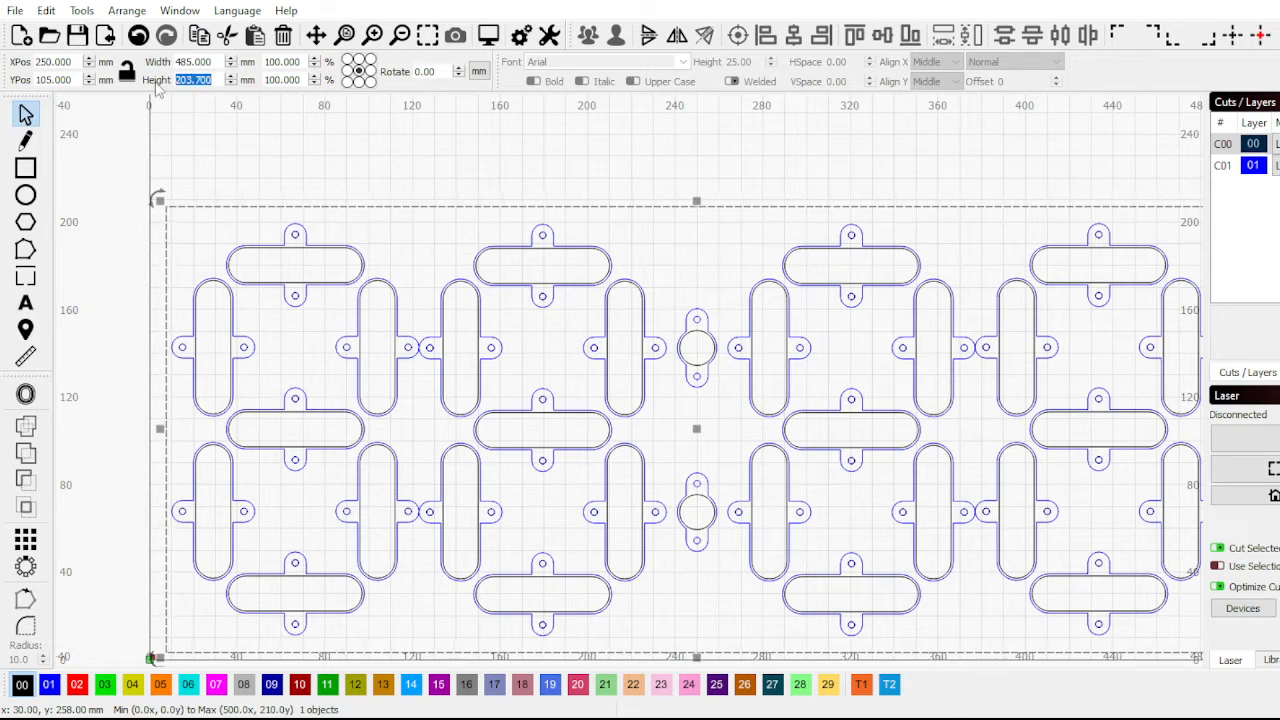
text(200)
key(Return)
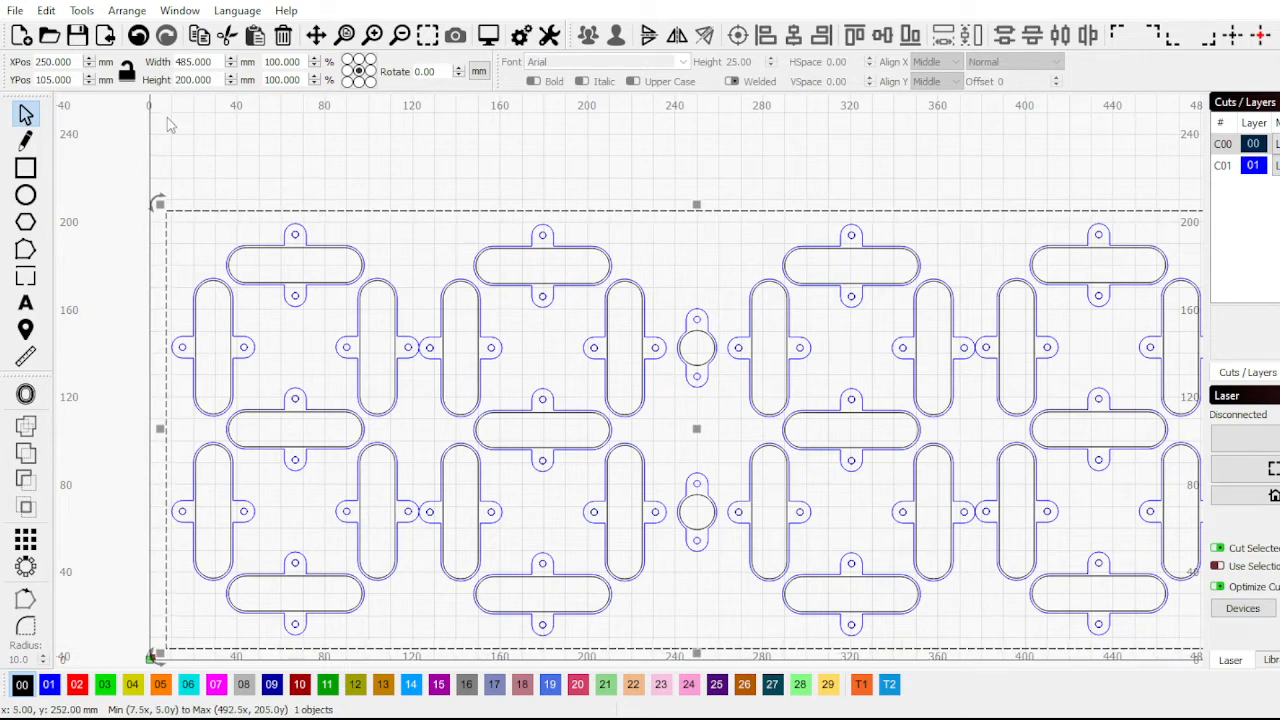
Select the panel with all its artwork and move everything to the lower-left origin of the work area
scroll(95, 140, down, 2)
drag(126, 109, 851, 491)
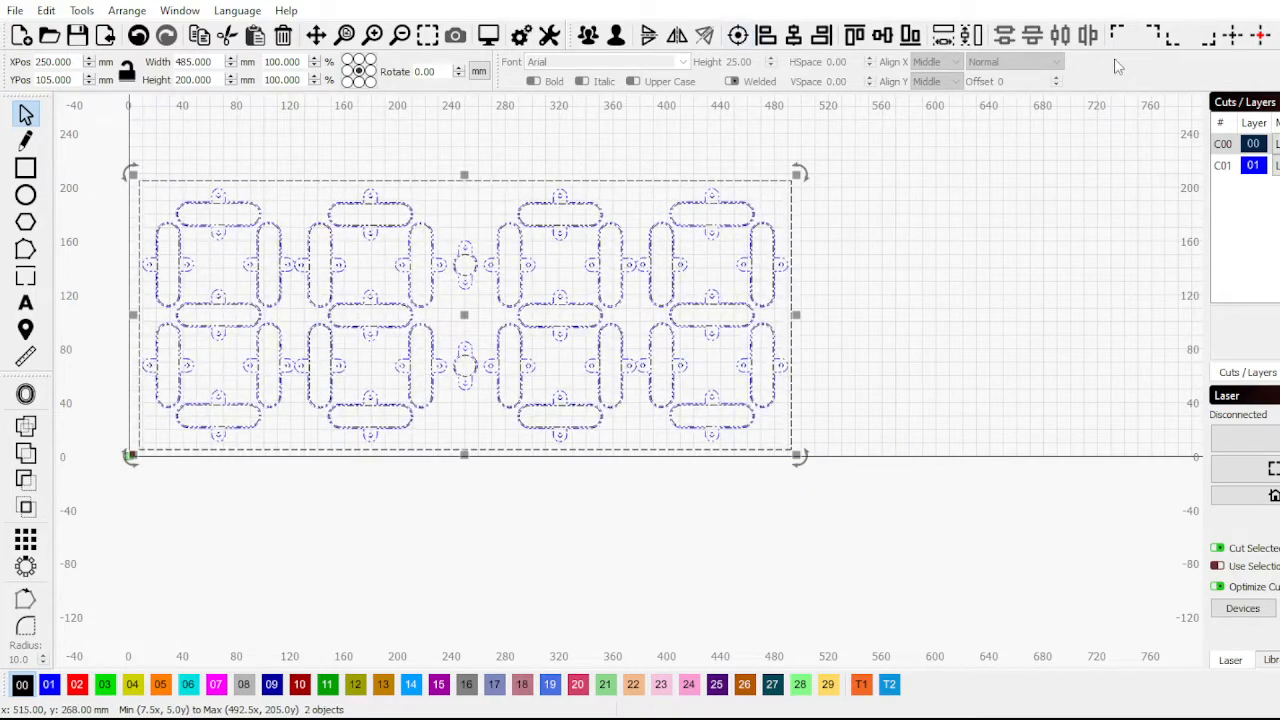
click(1172, 36)
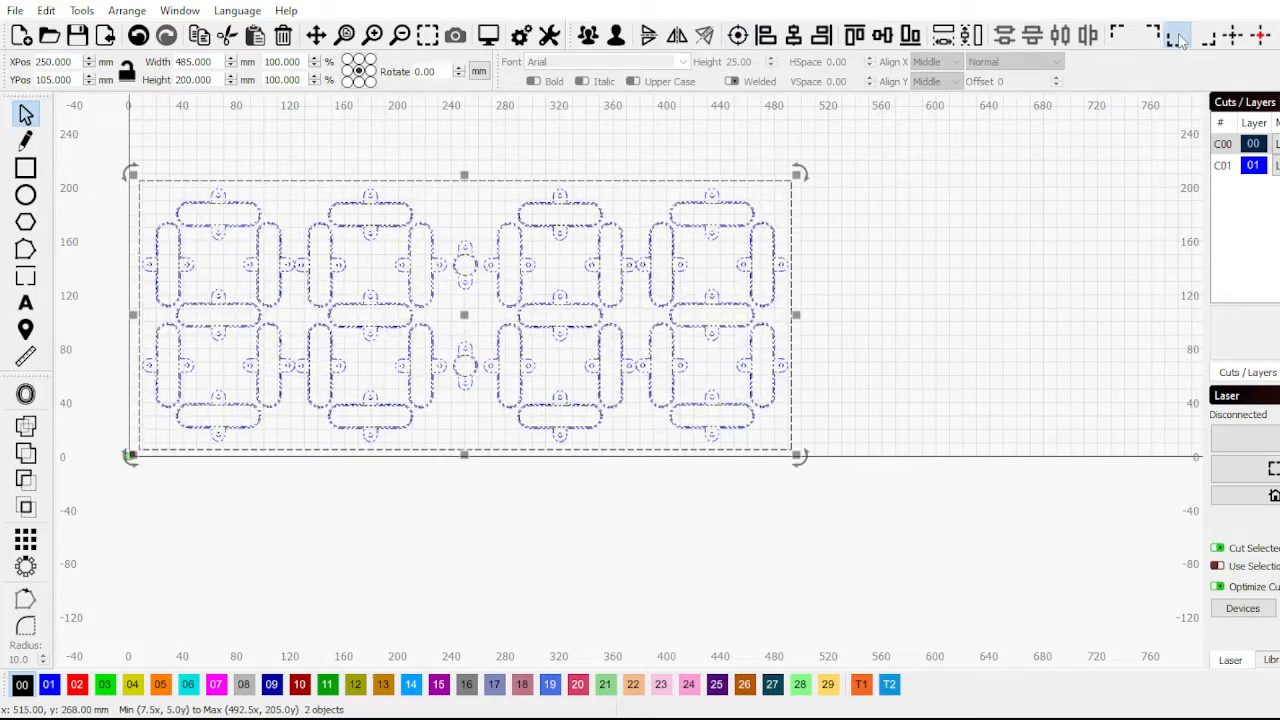
Switch the measurement units to inches and clear the selection
click(479, 71)
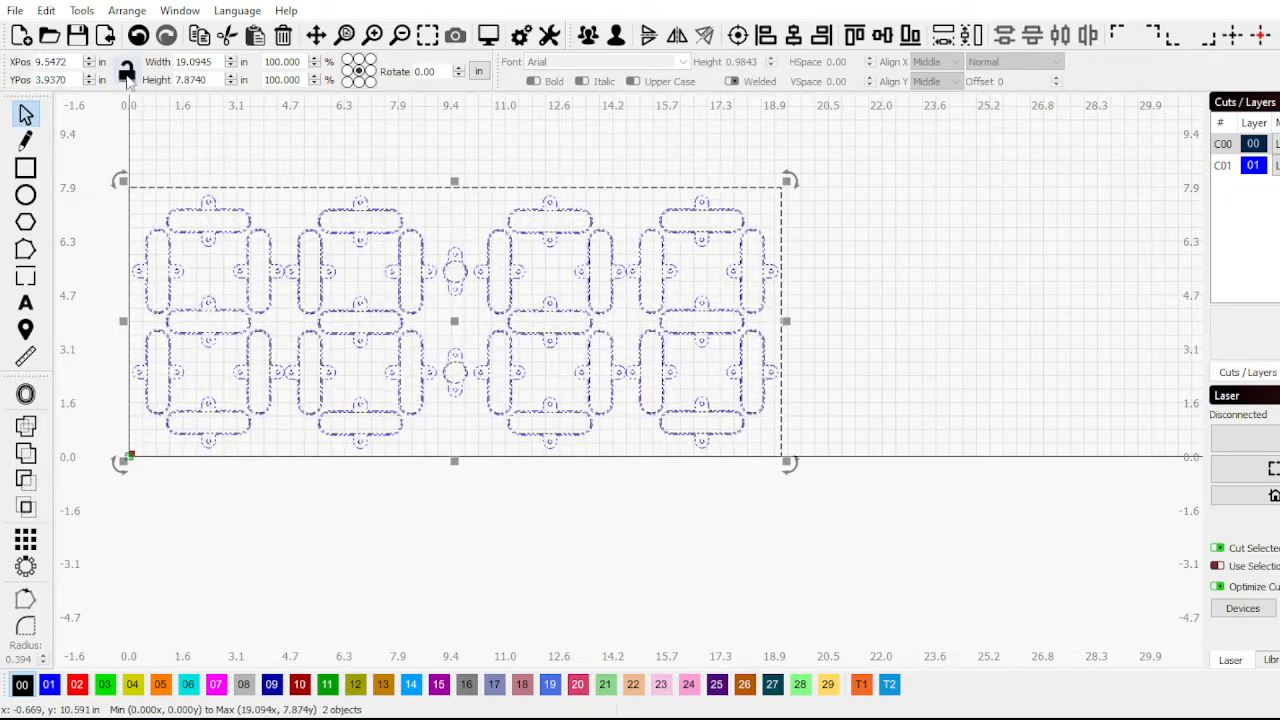
scroll(380, 205, down, 2)
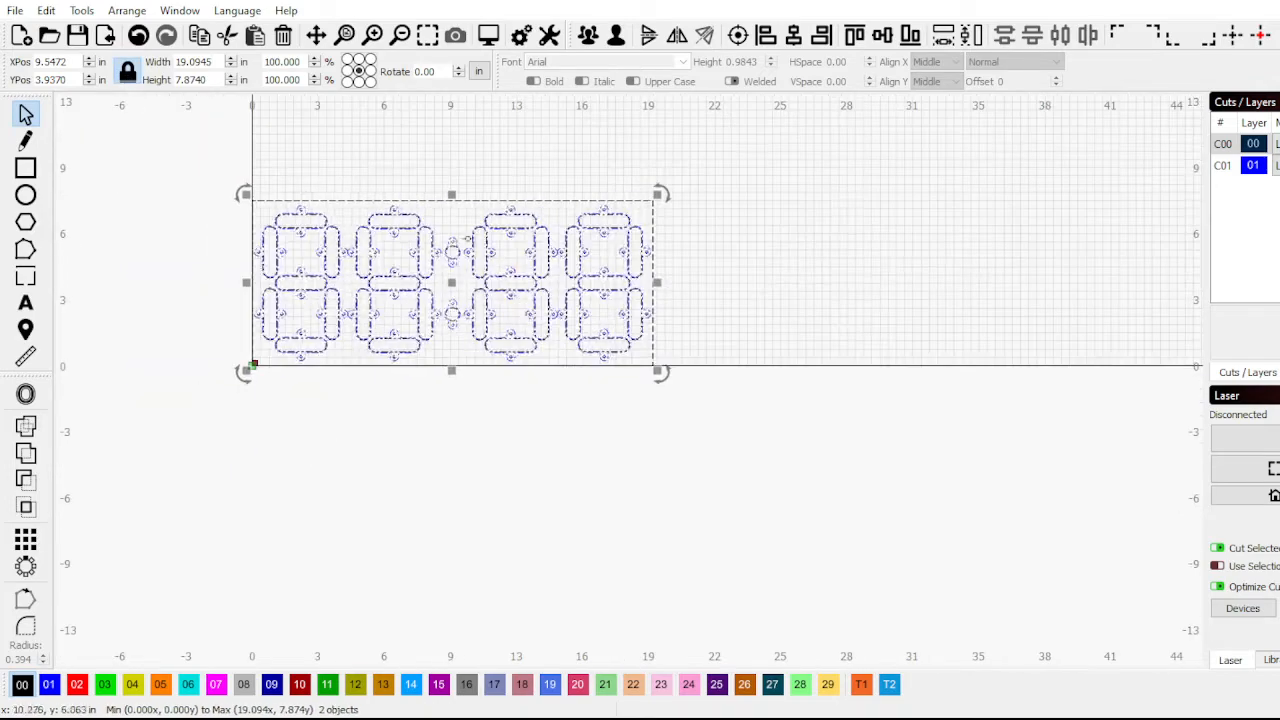
click(400, 210)
scroll(430, 222, up, 3)
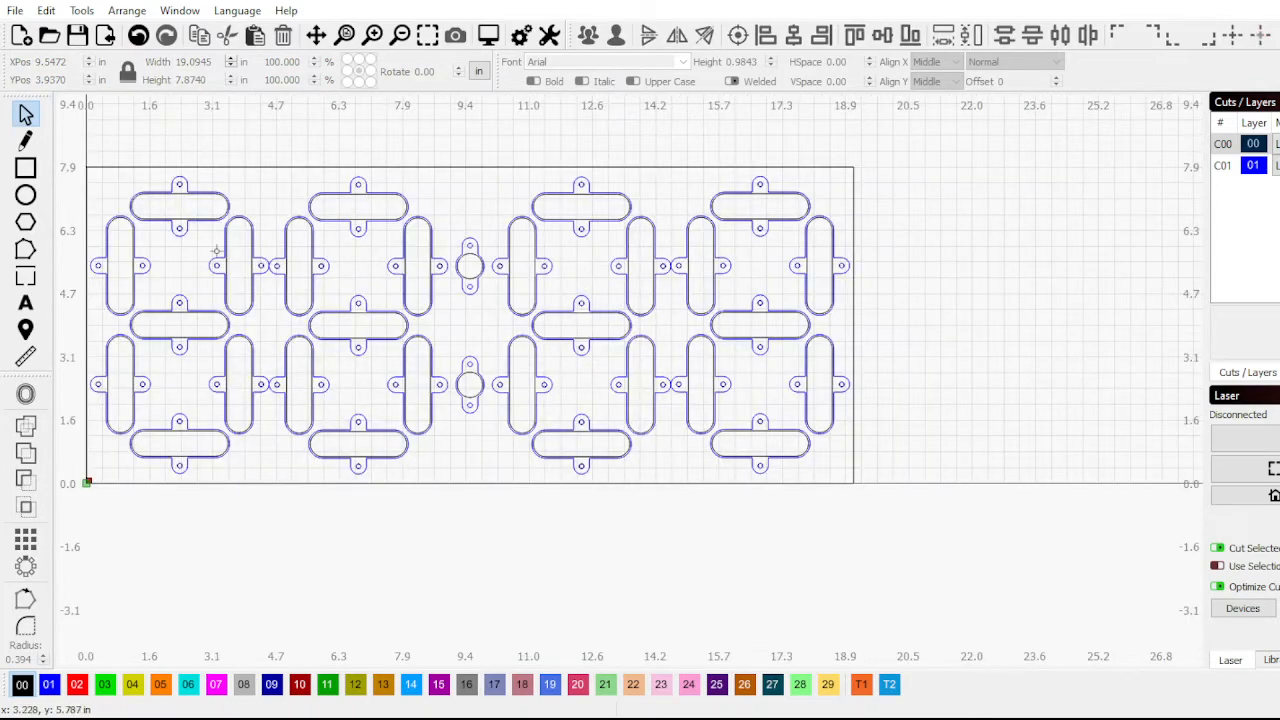
scroll(930, 330, down, 2)
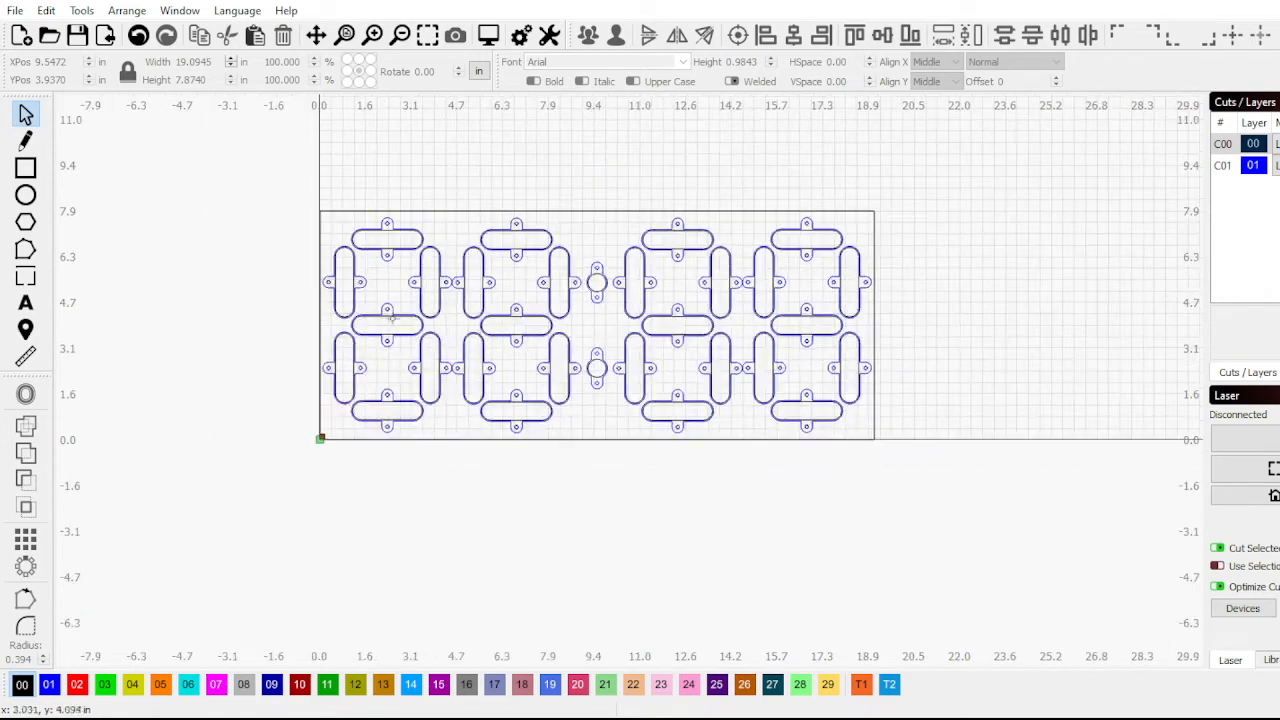
scroll(360, 258, up, 4)
scroll(324, 256, up, 2)
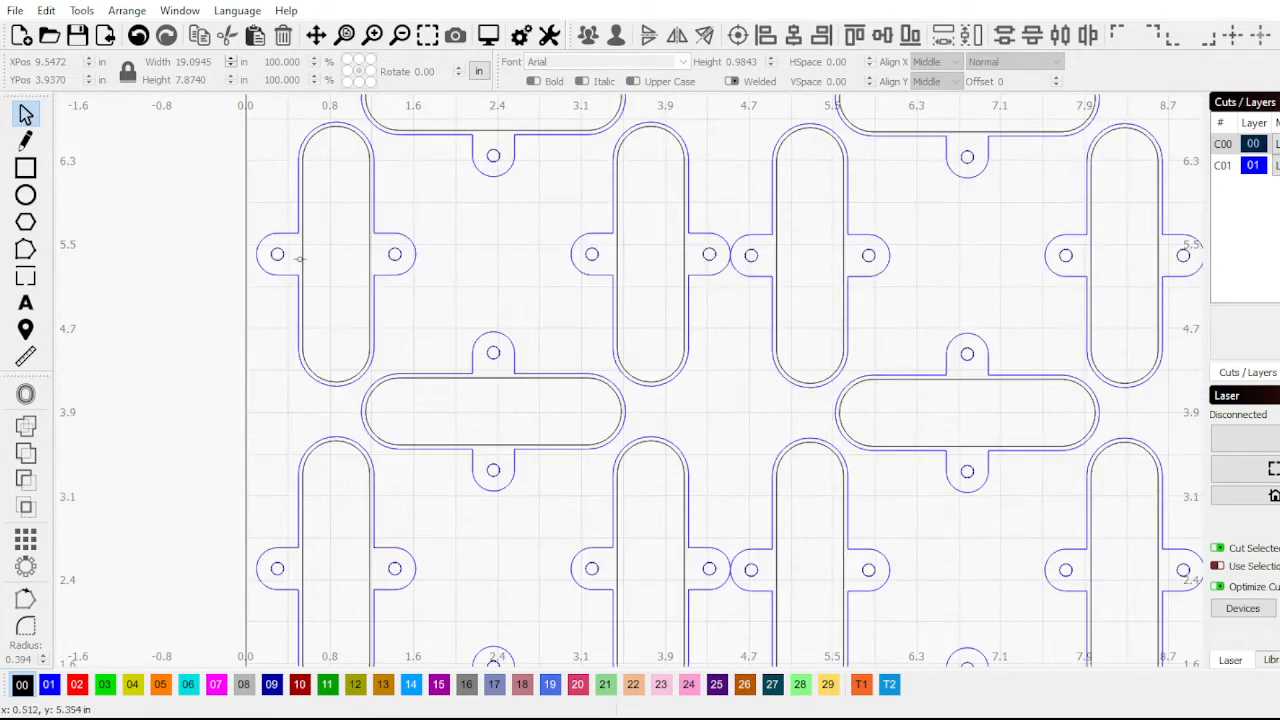
Select the group of inner segment outlines across all four digits, excluding the outlines with mounting tabs
click(299, 259)
scroll(356, 298, down, 2)
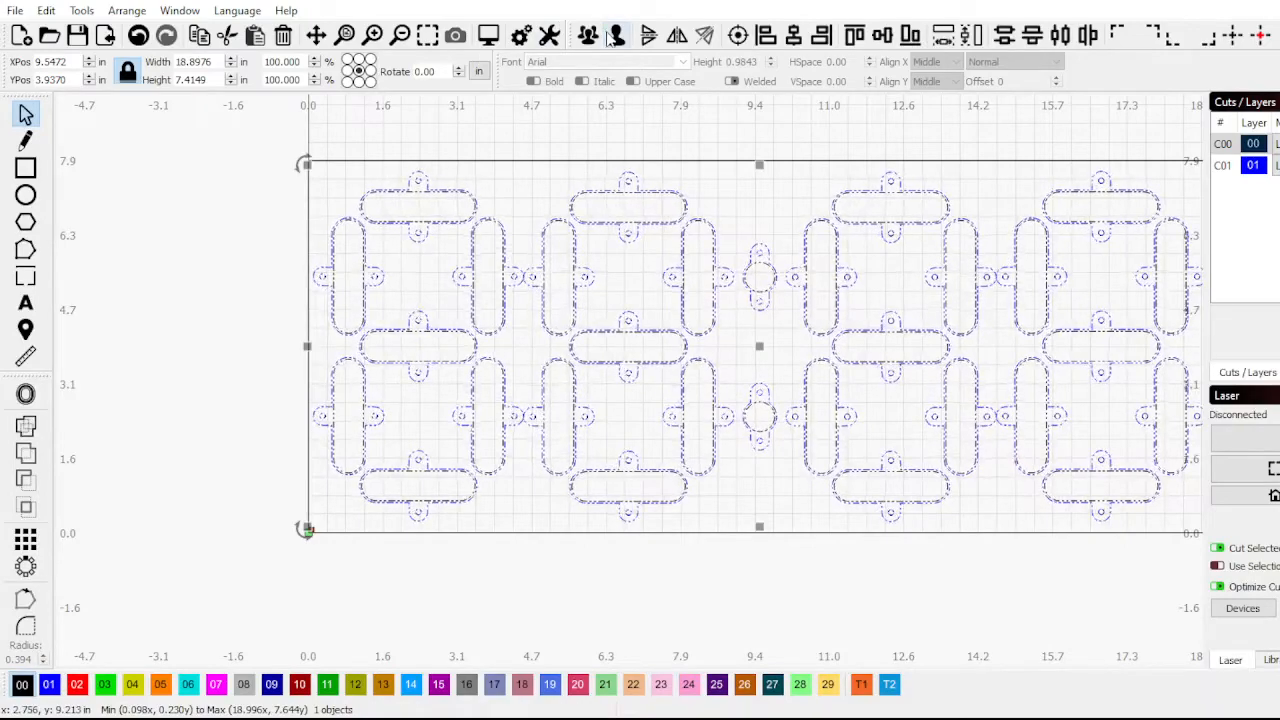
click(169, 226)
scroll(334, 287, up, 2)
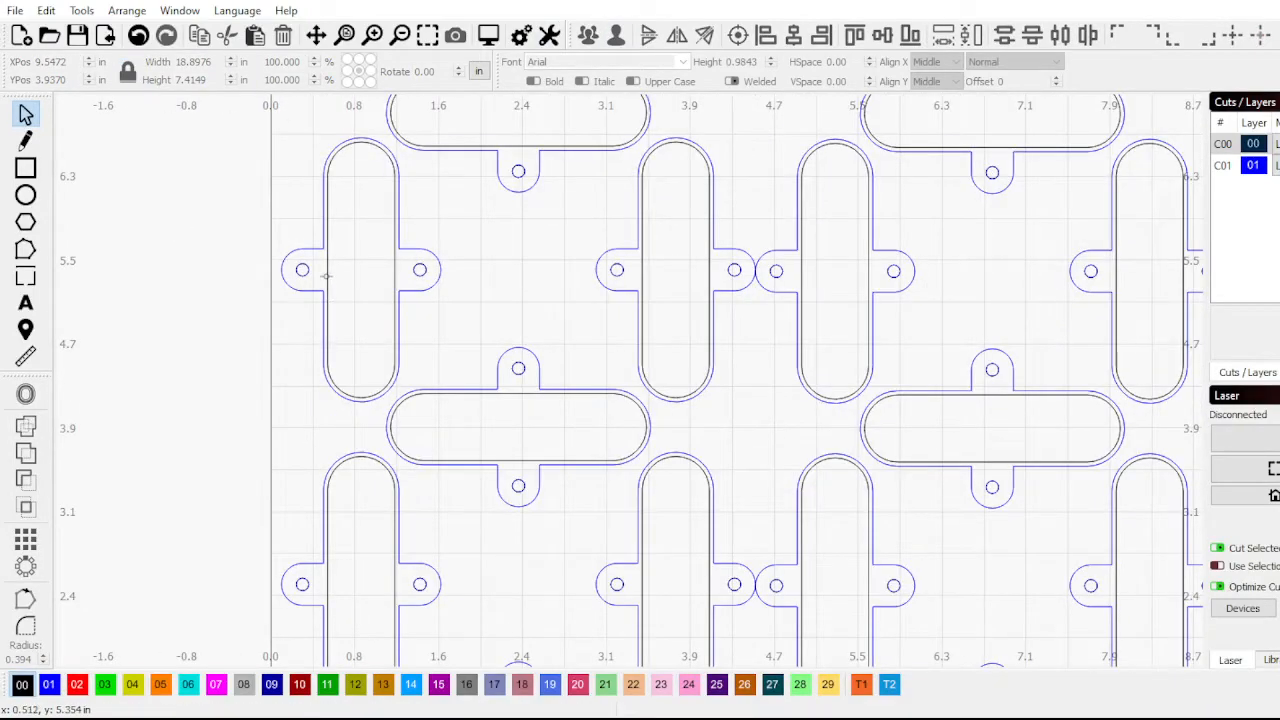
click(325, 275)
scroll(326, 279, down, 2)
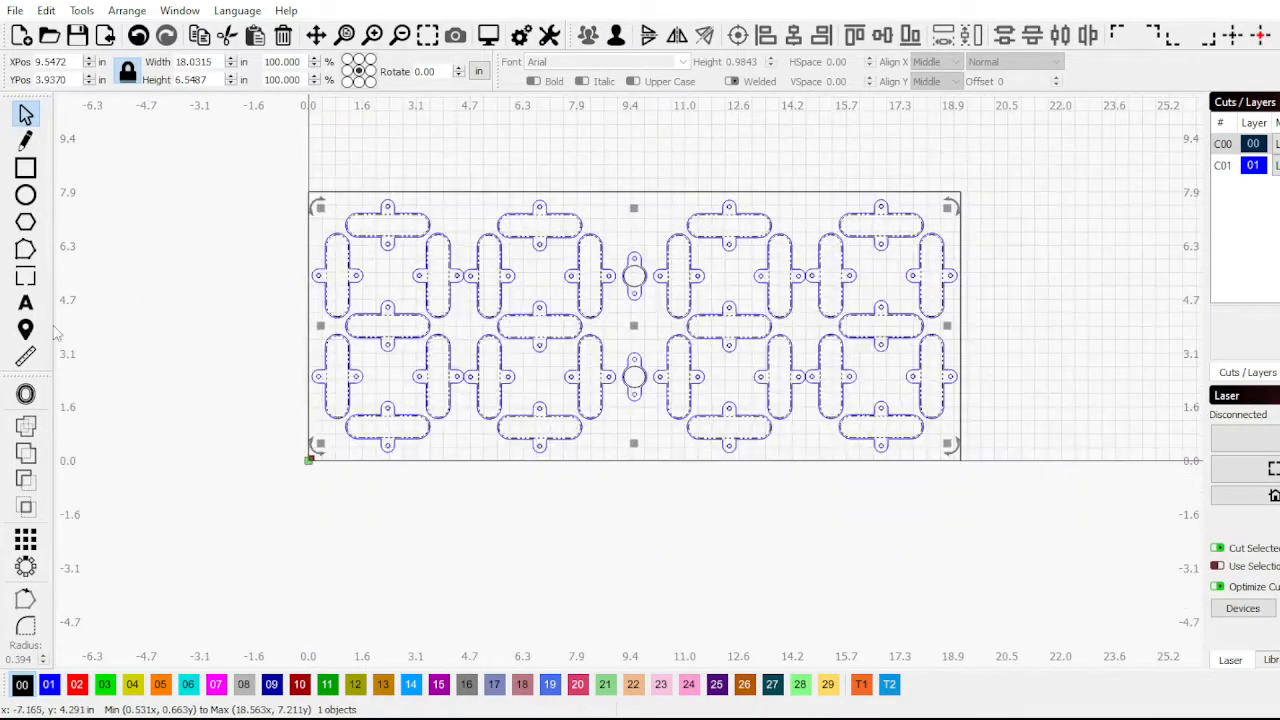
Try the inner segment outlines on green layer 03 and return them to black layer 00
click(26, 394)
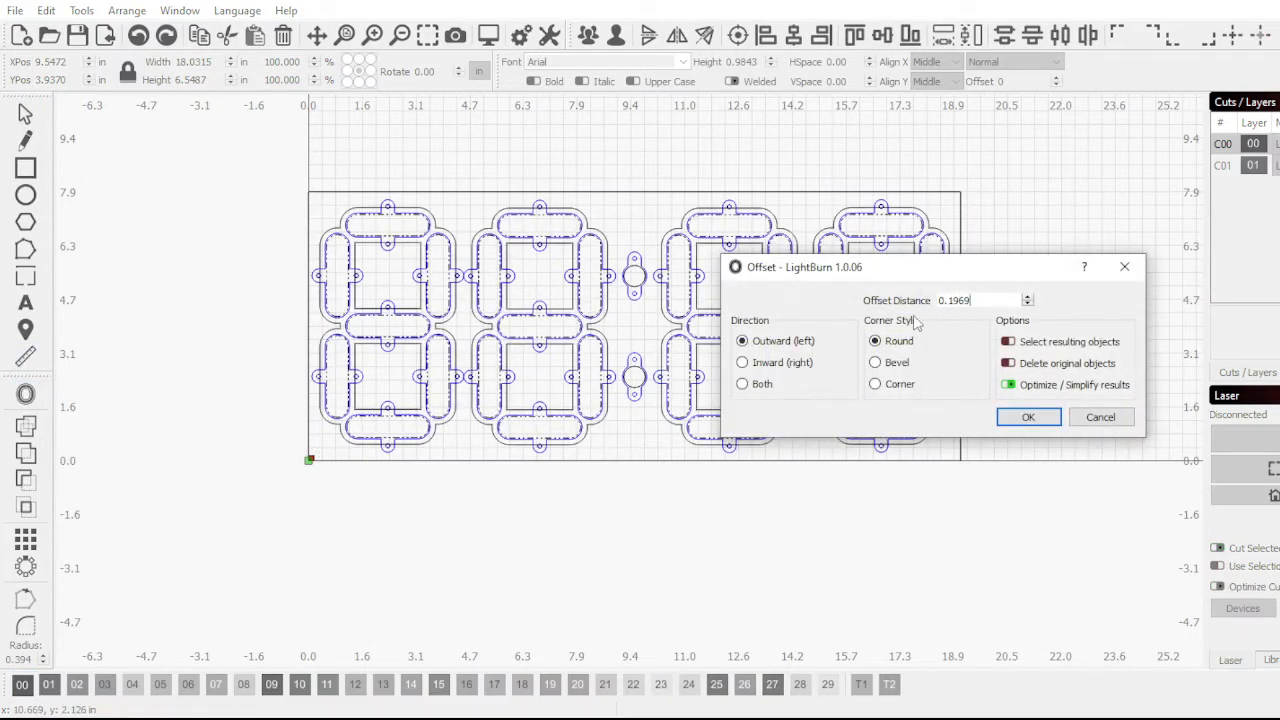
click(1101, 417)
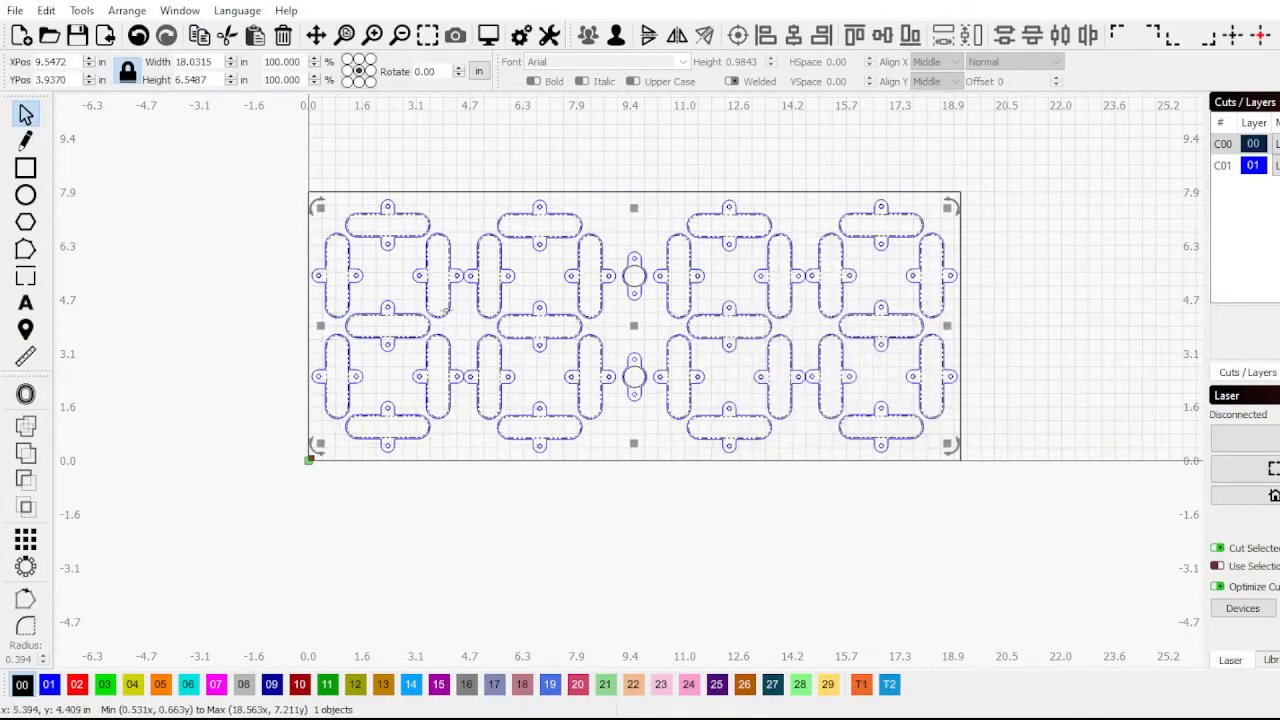
click(104, 684)
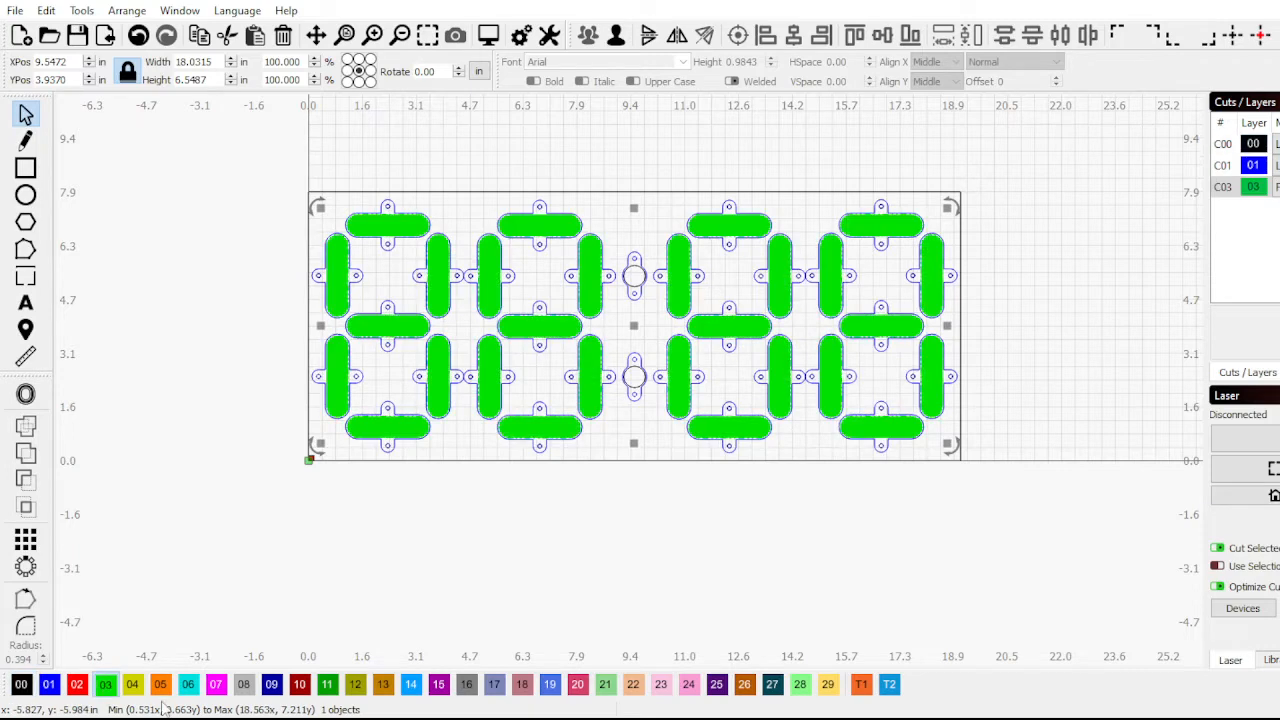
click(21, 686)
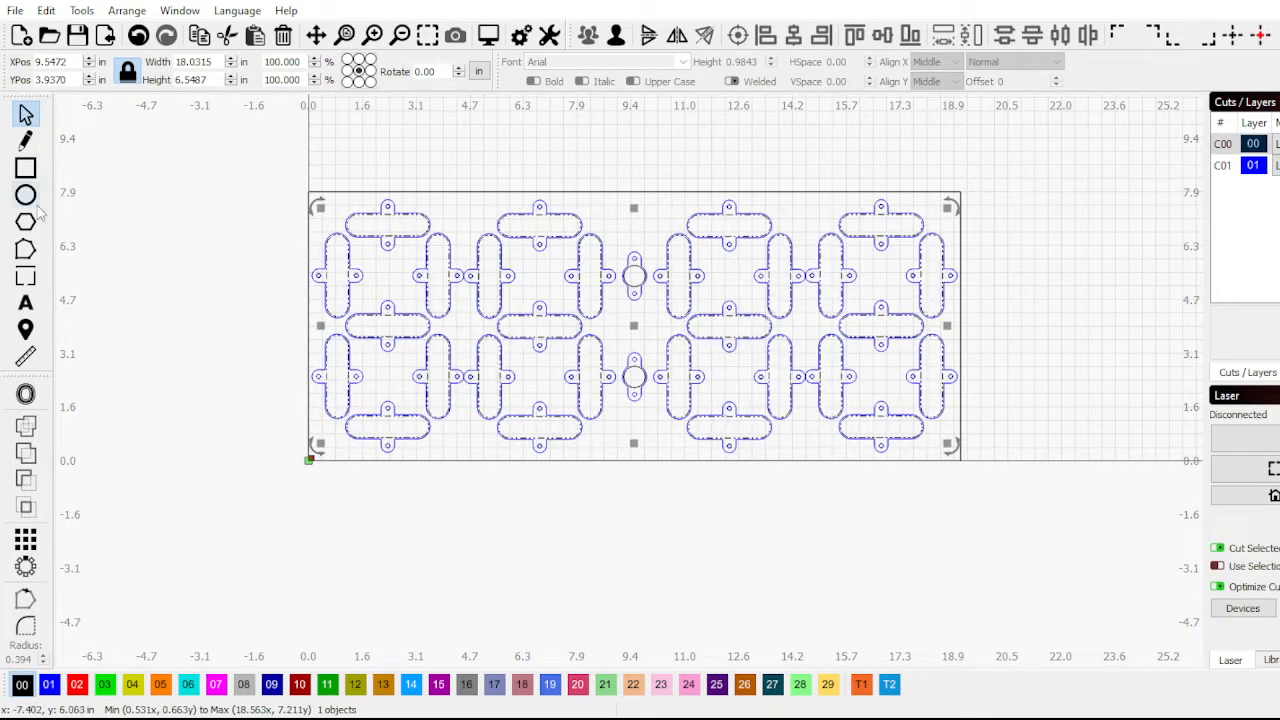
click(26, 394)
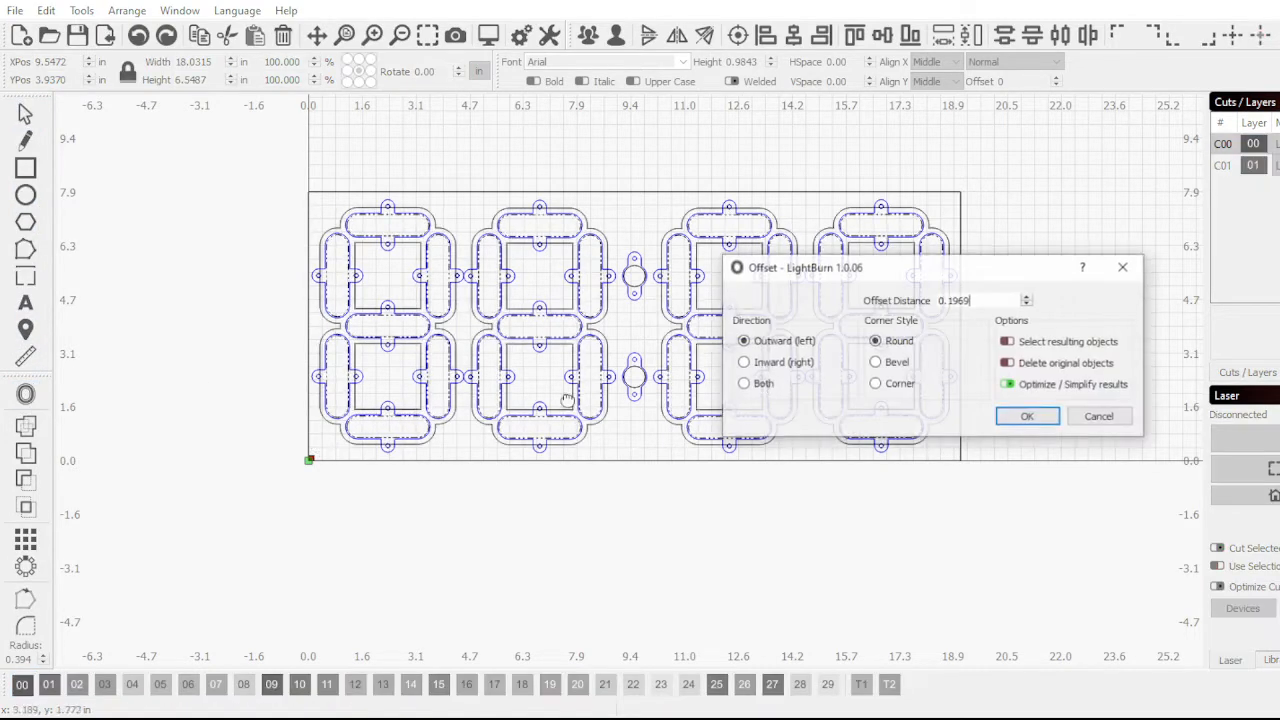
click(788, 363)
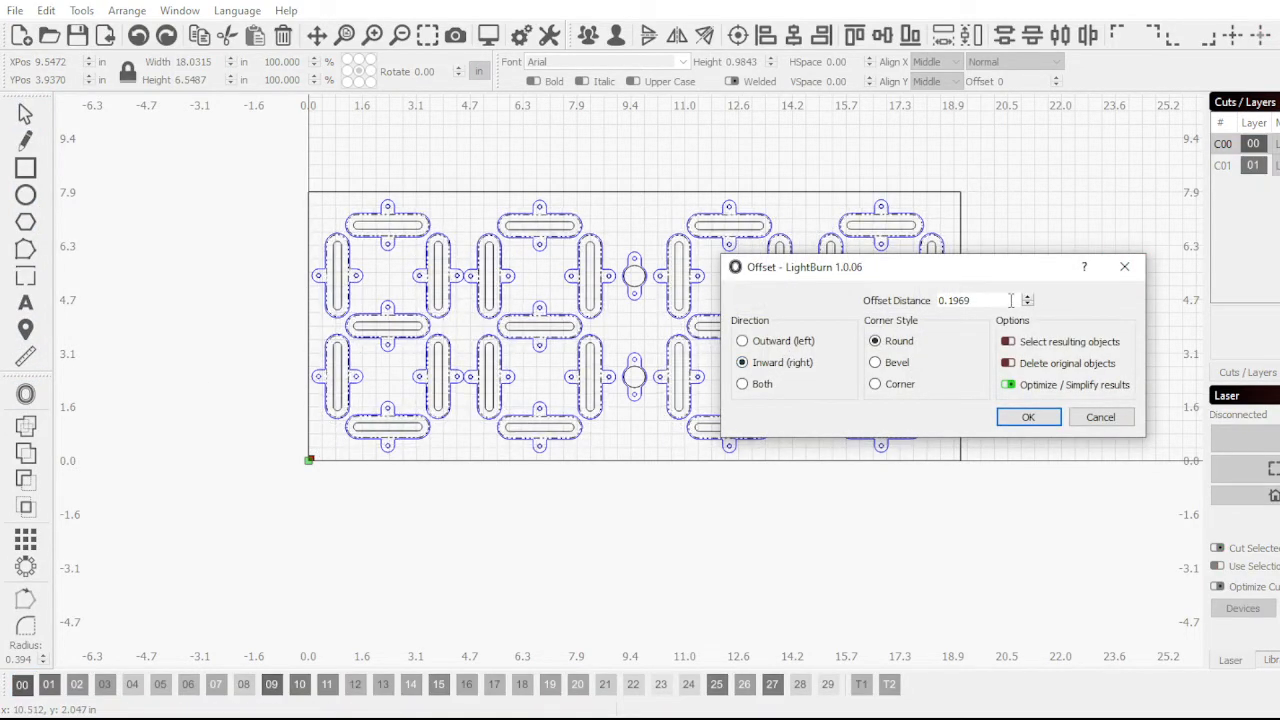
click(1100, 418)
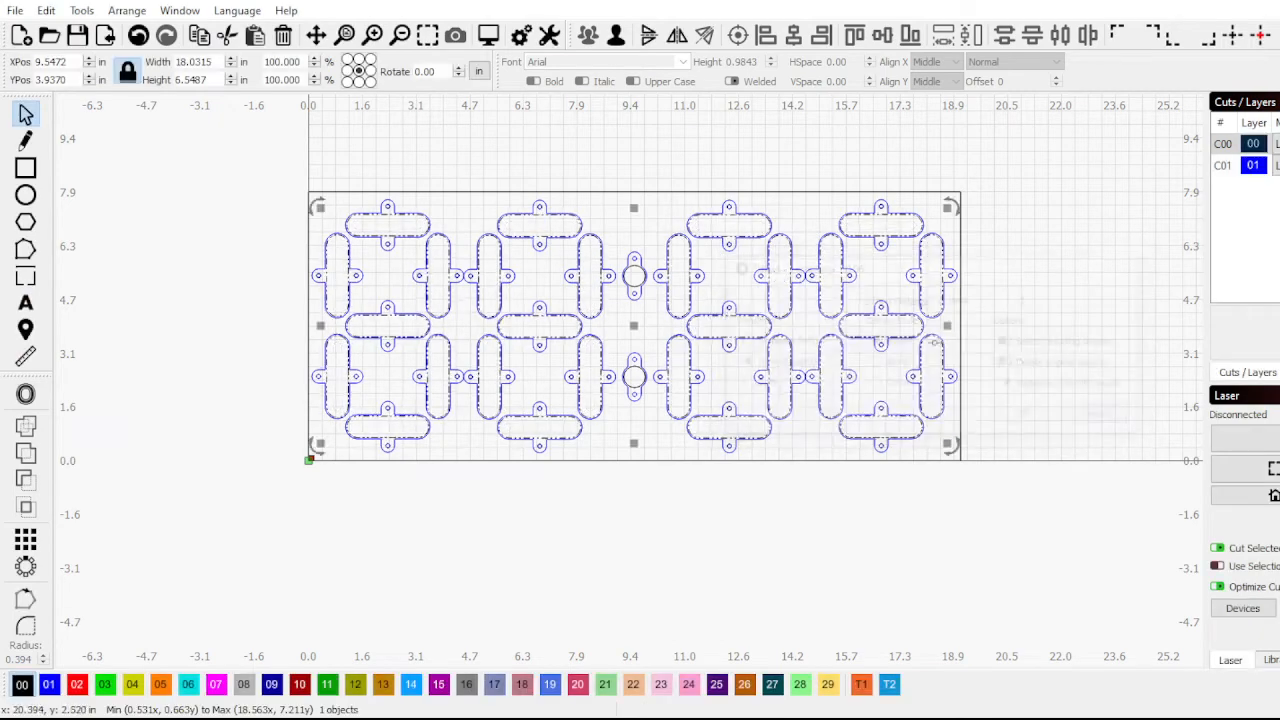
Switch the units to millimetres and offset the inner segment outlines inward by 2 mm with round corners
click(479, 72)
scroll(325, 445, up, 2)
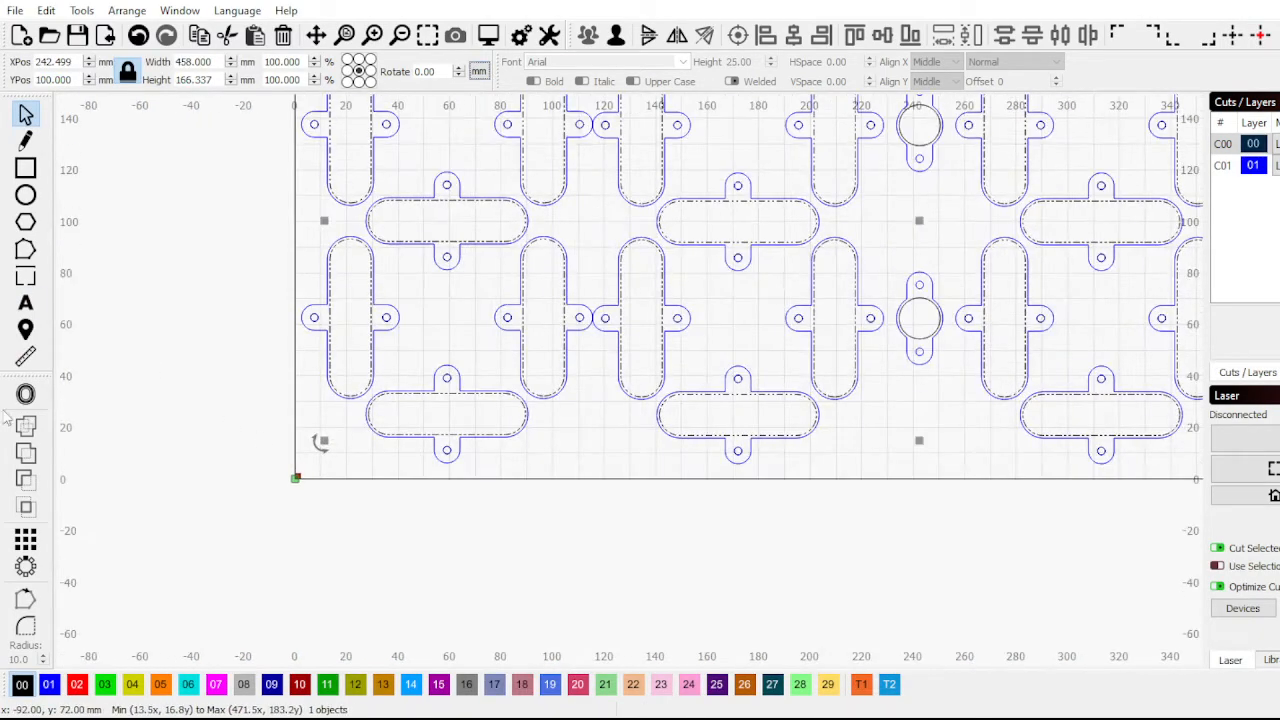
click(33, 403)
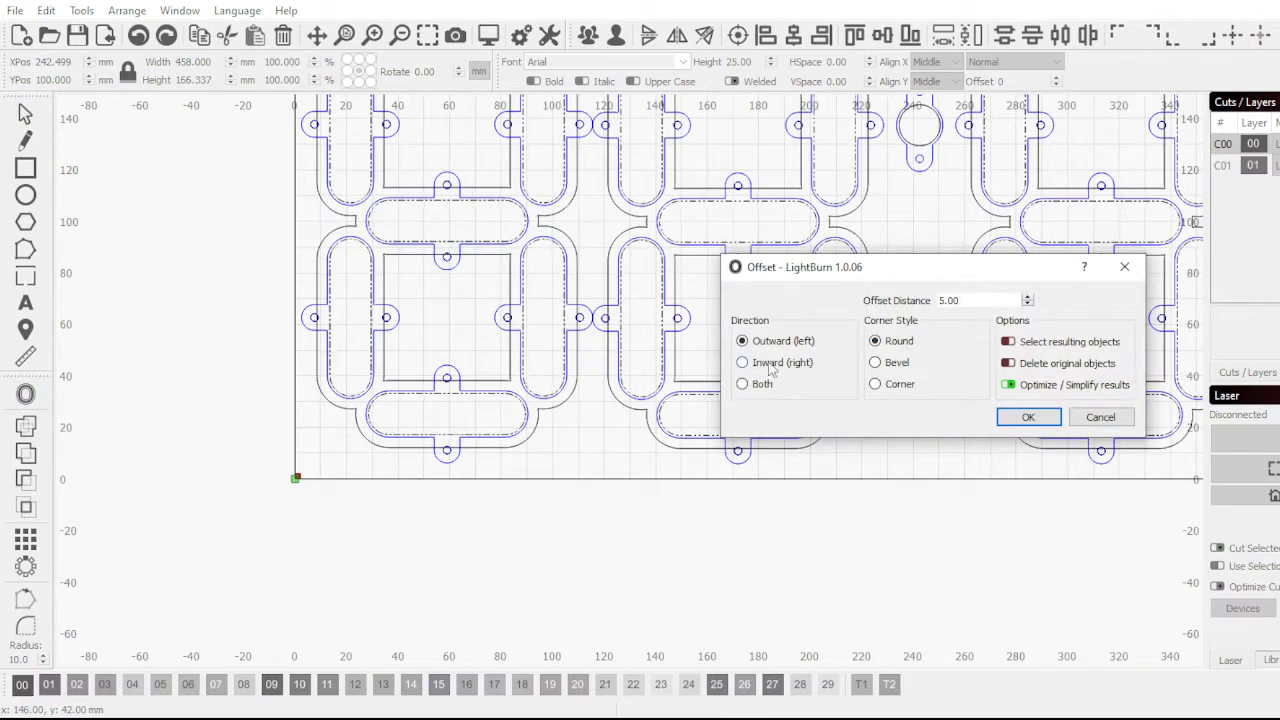
drag(985, 298, 808, 286)
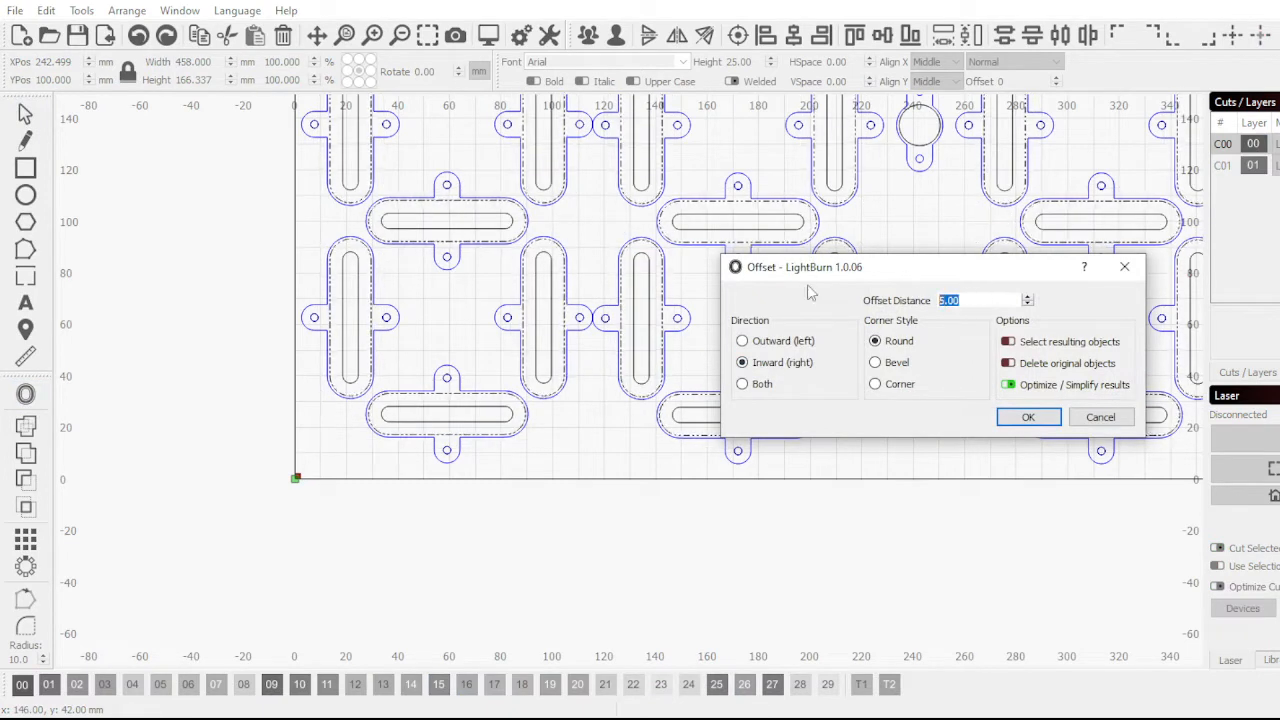
text(2)
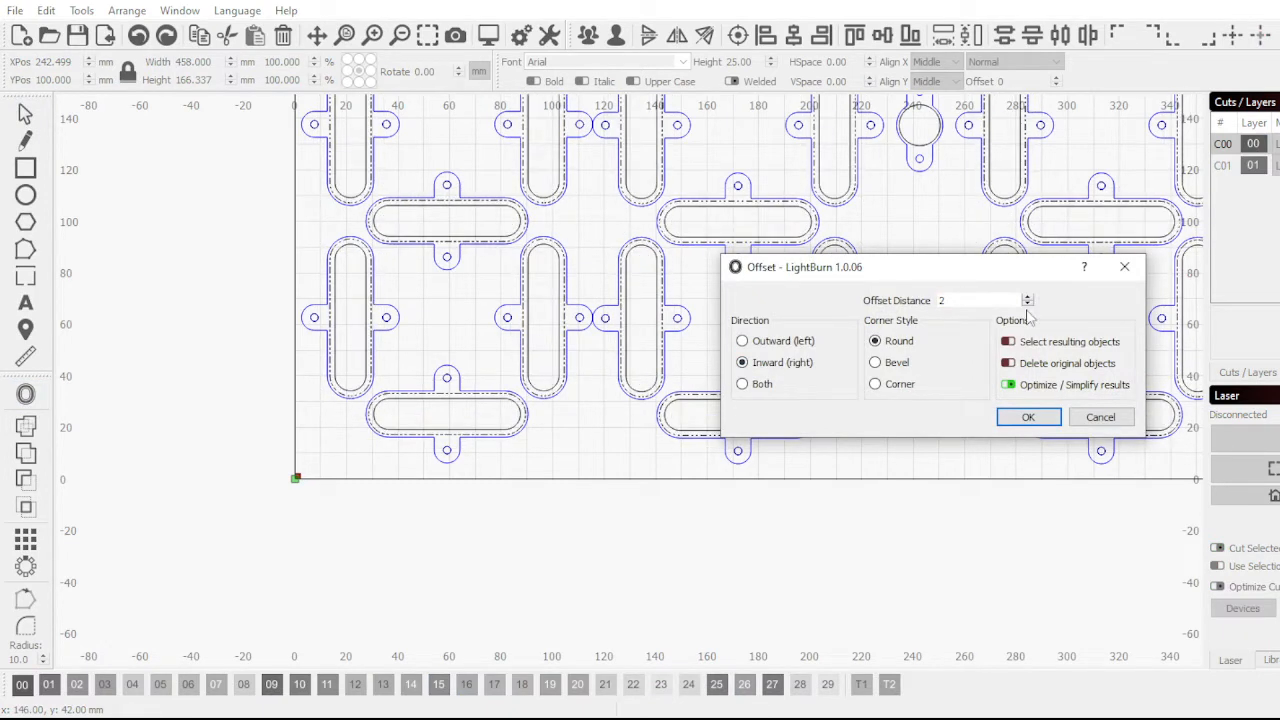
click(1041, 416)
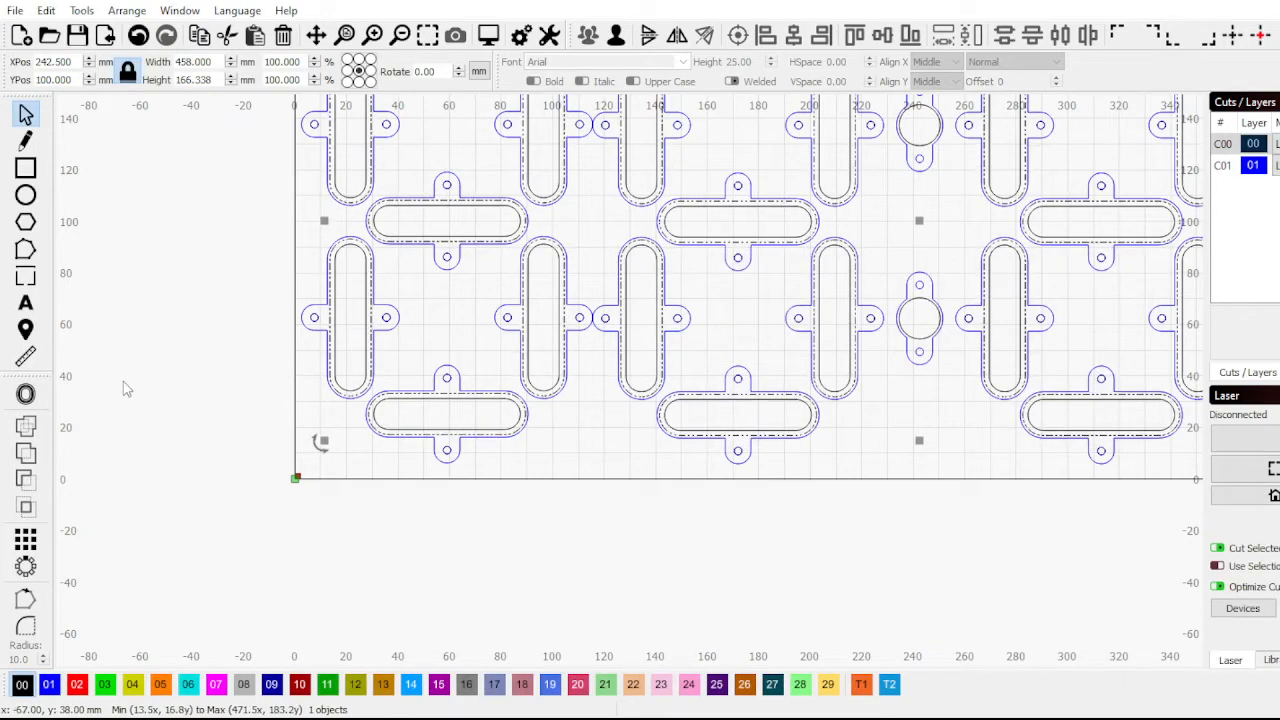
Offset the selected inner segment outlines inward by 6 mm with round corners
click(26, 394)
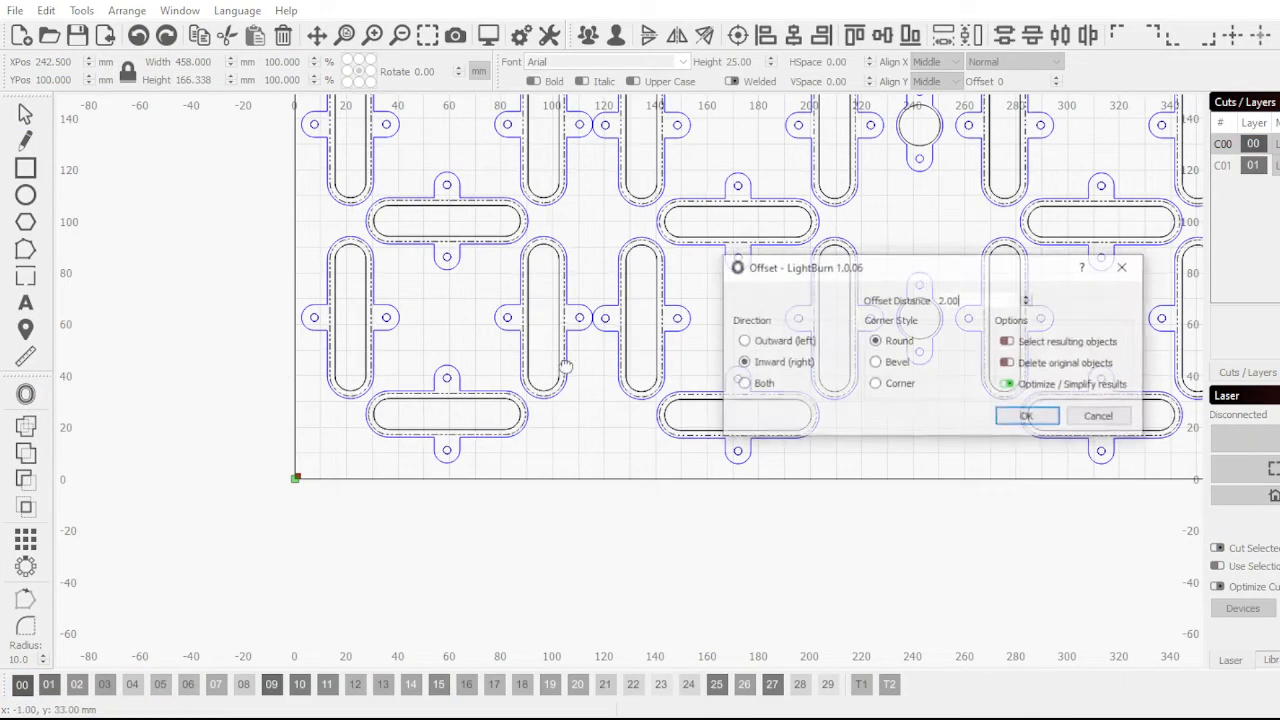
click(1026, 298)
click(1026, 298)
click(1026, 298)
click(1026, 298)
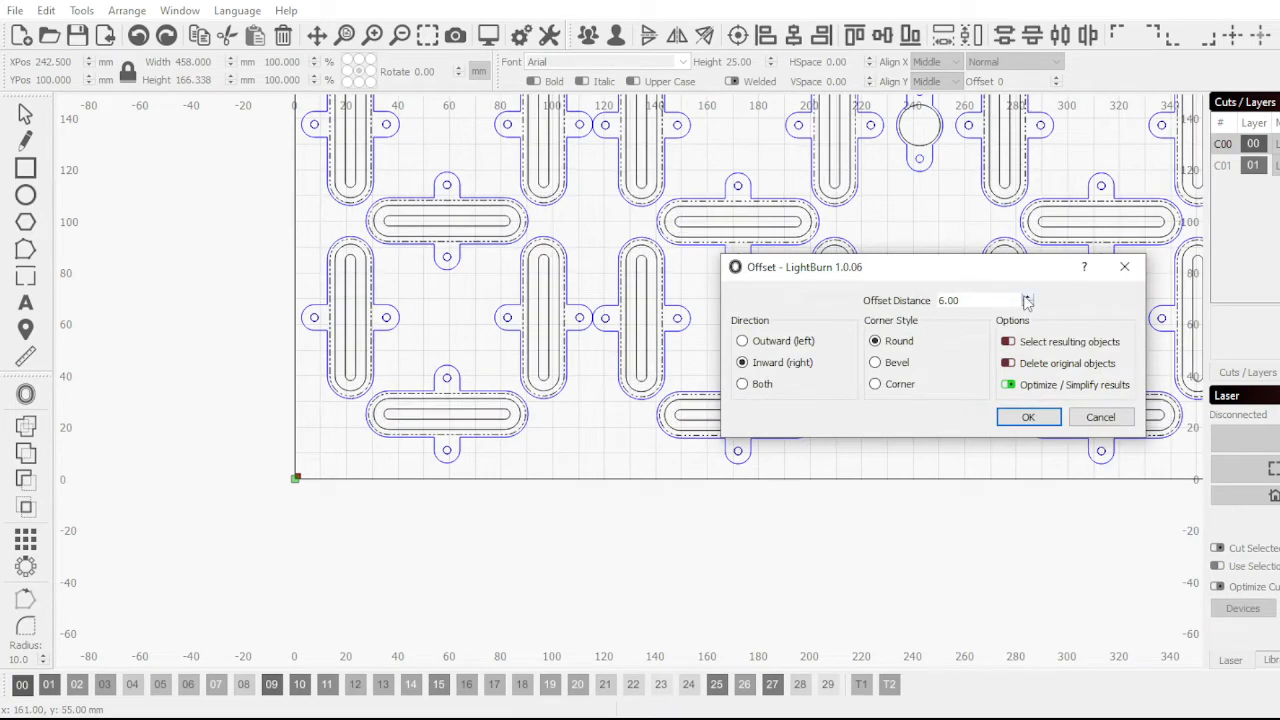
scroll(541, 321, up, 4)
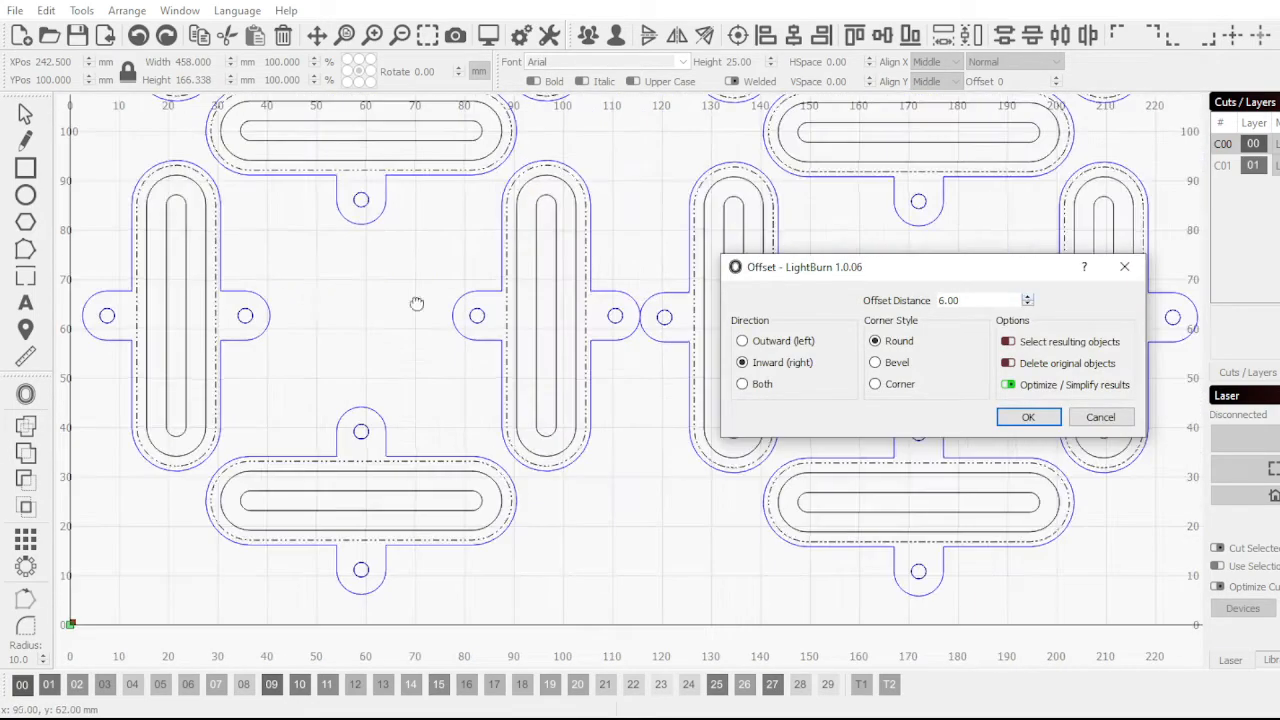
scroll(373, 292, down, 1)
scroll(373, 290, down, 2)
scroll(128, 258, up, 4)
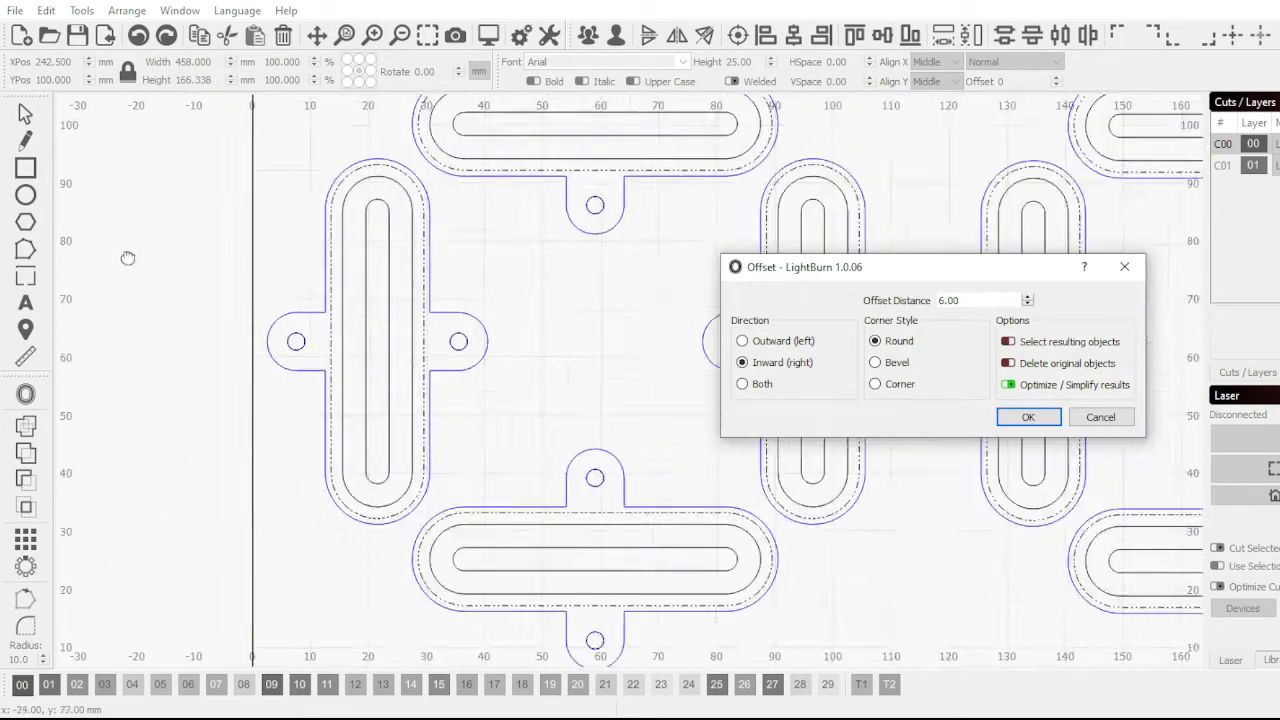
click(1028, 416)
Group the 2 mm and 6 mm offset outlines of the segments and assign them to green layer 03
scroll(634, 386, down, 2)
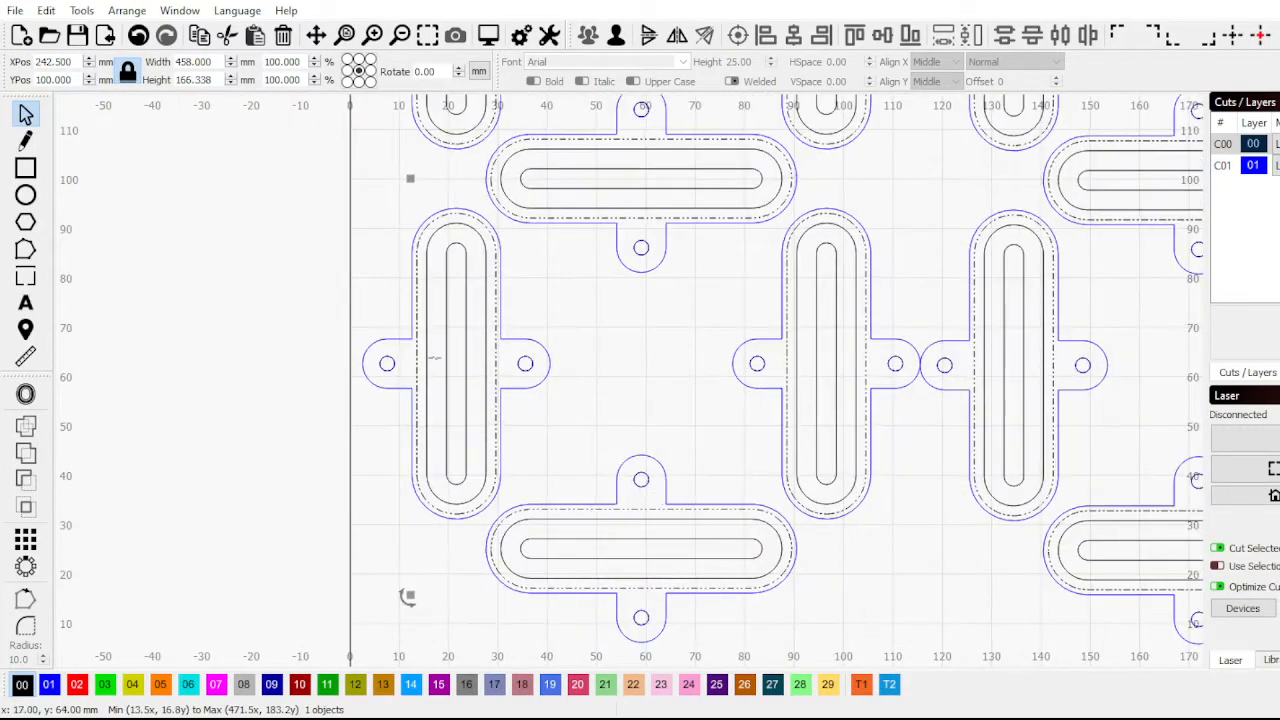
click(436, 355)
click(446, 349)
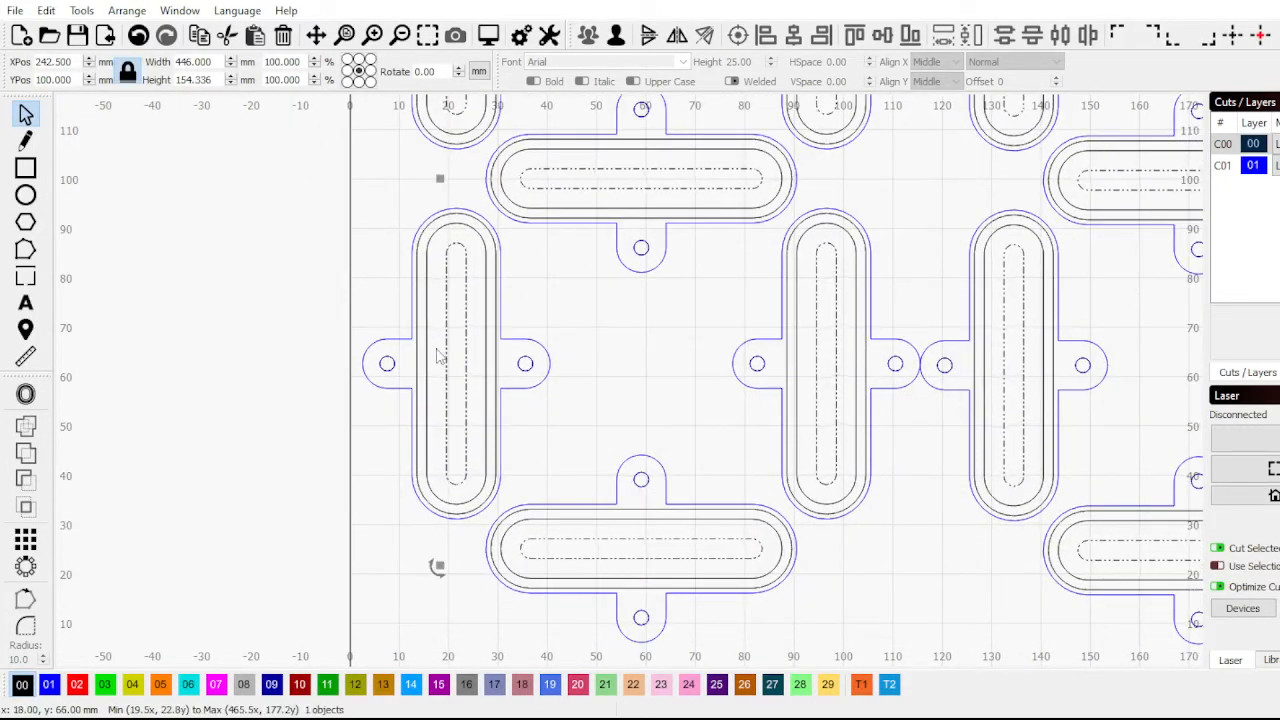
shift+click(427, 346)
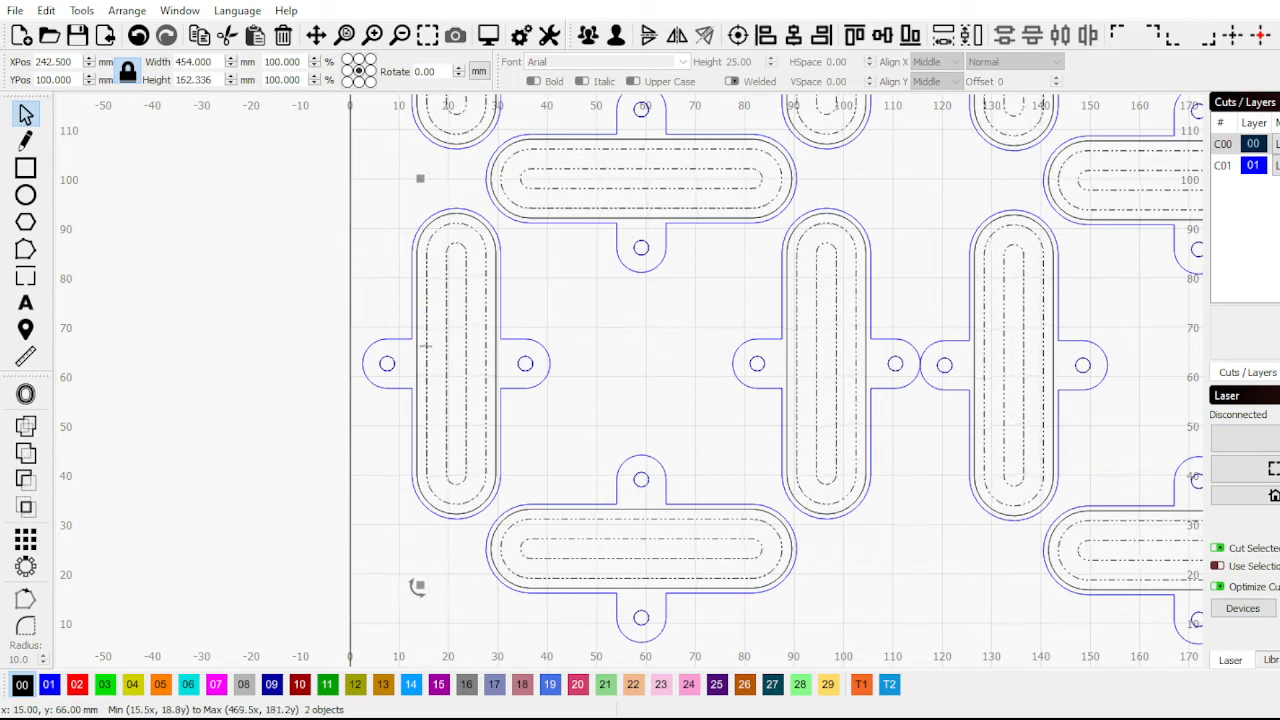
key(ctrl+g)
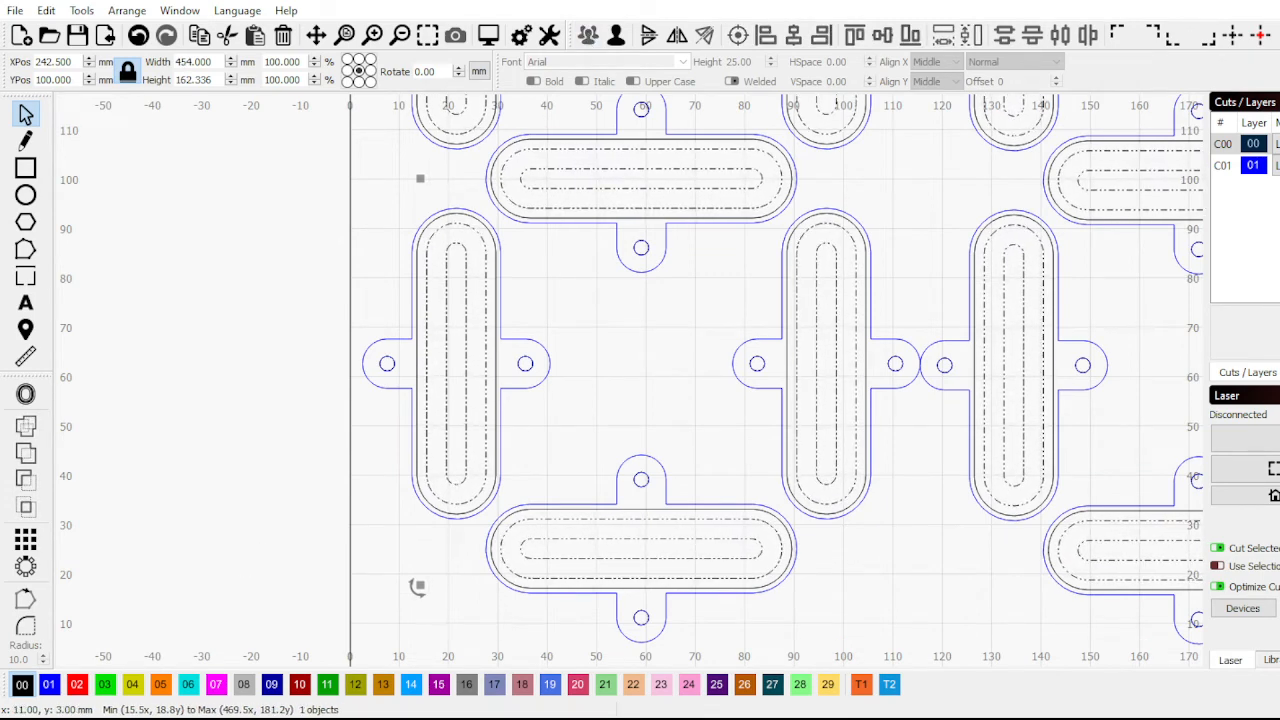
click(104, 684)
scroll(197, 500, down, 5)
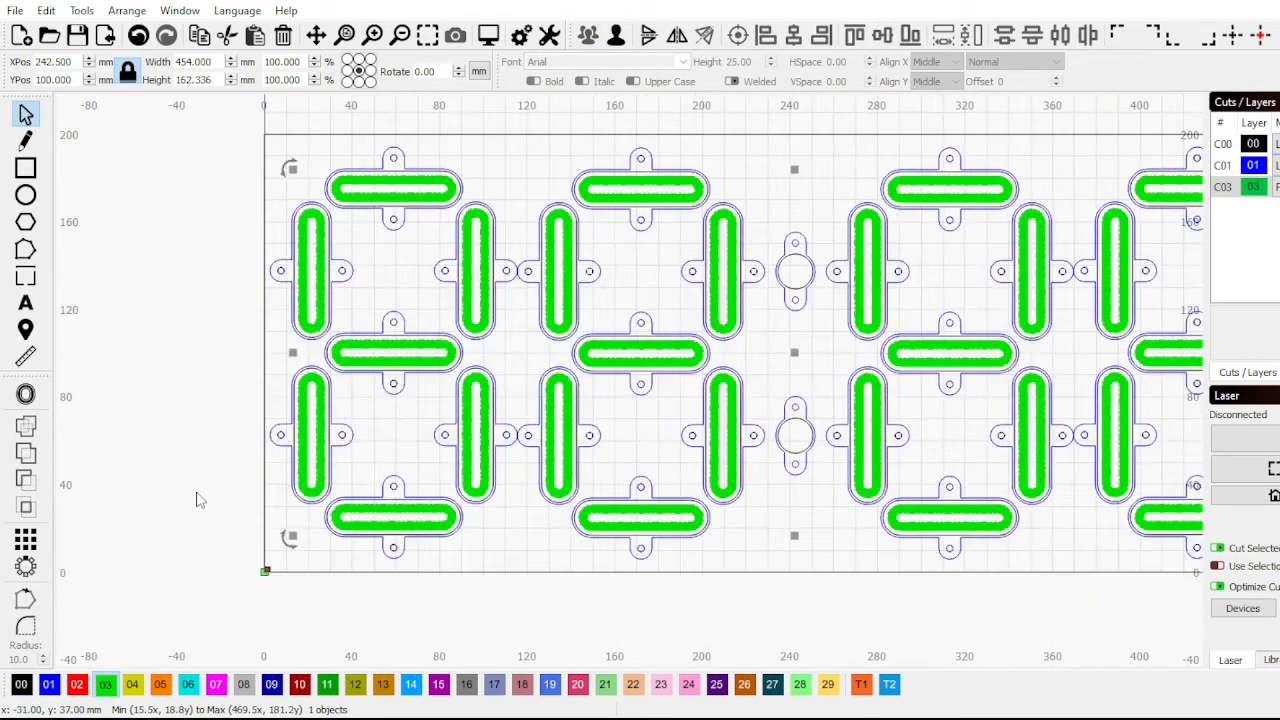
Ungroup the tabbed outlines and both colon pieces so the colon circles are separate objects
scroll(955, 391, up, 3)
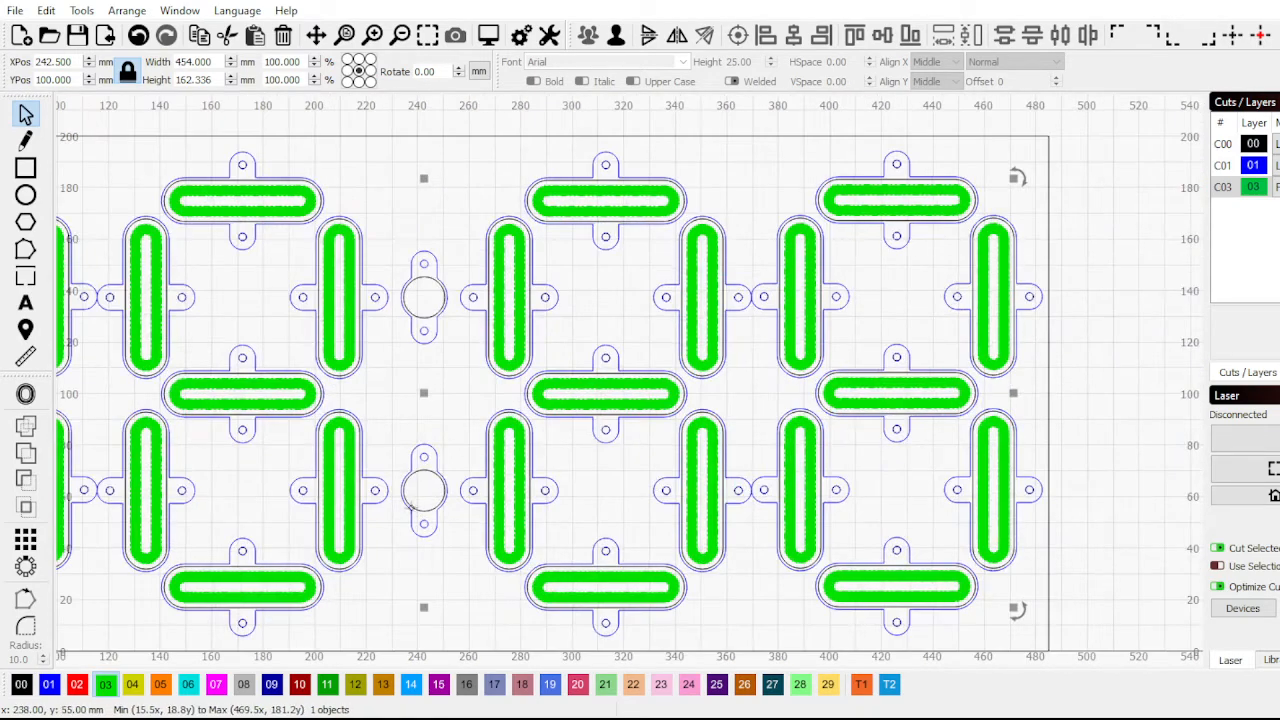
click(404, 482)
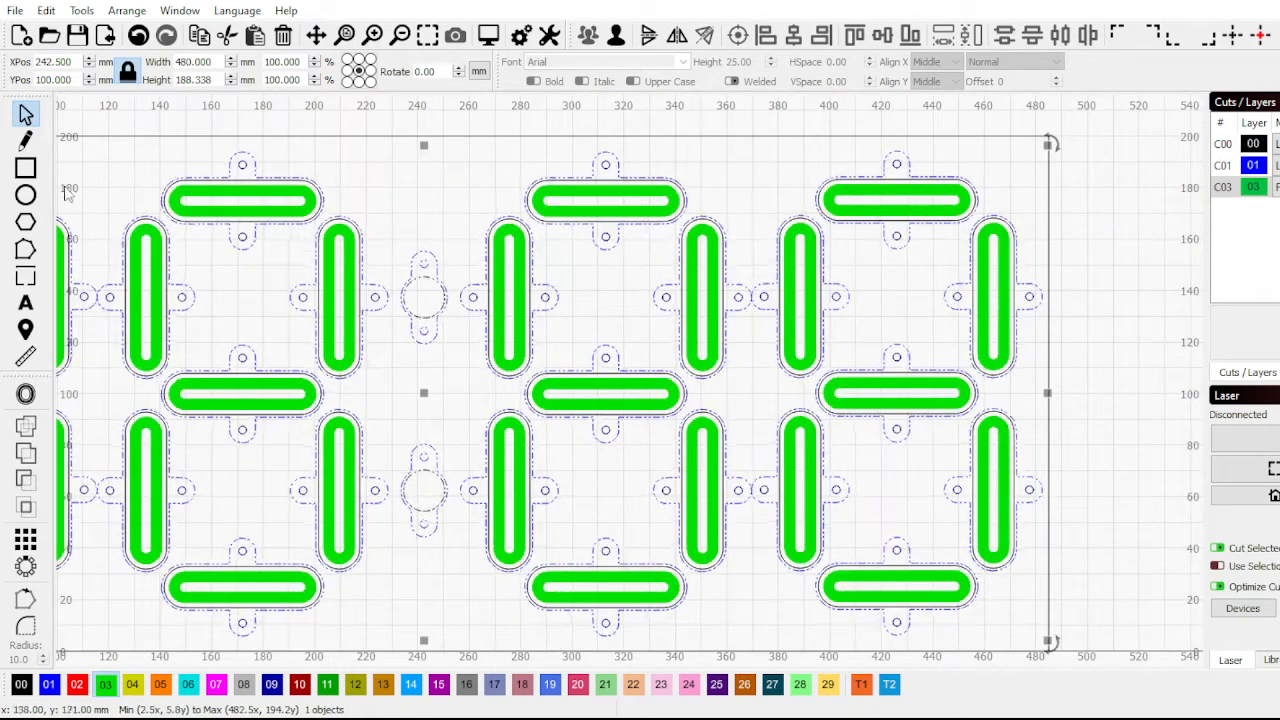
scroll(238, 409, up, 3)
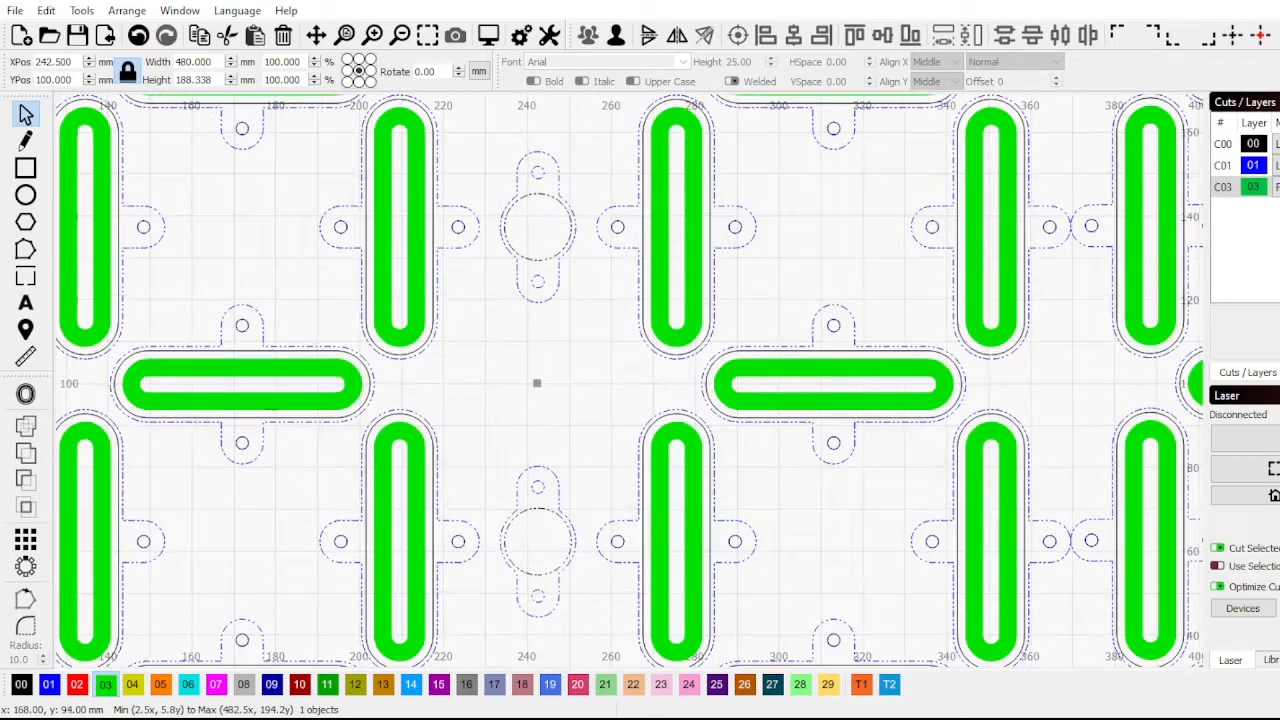
scroll(510, 474, up, 2)
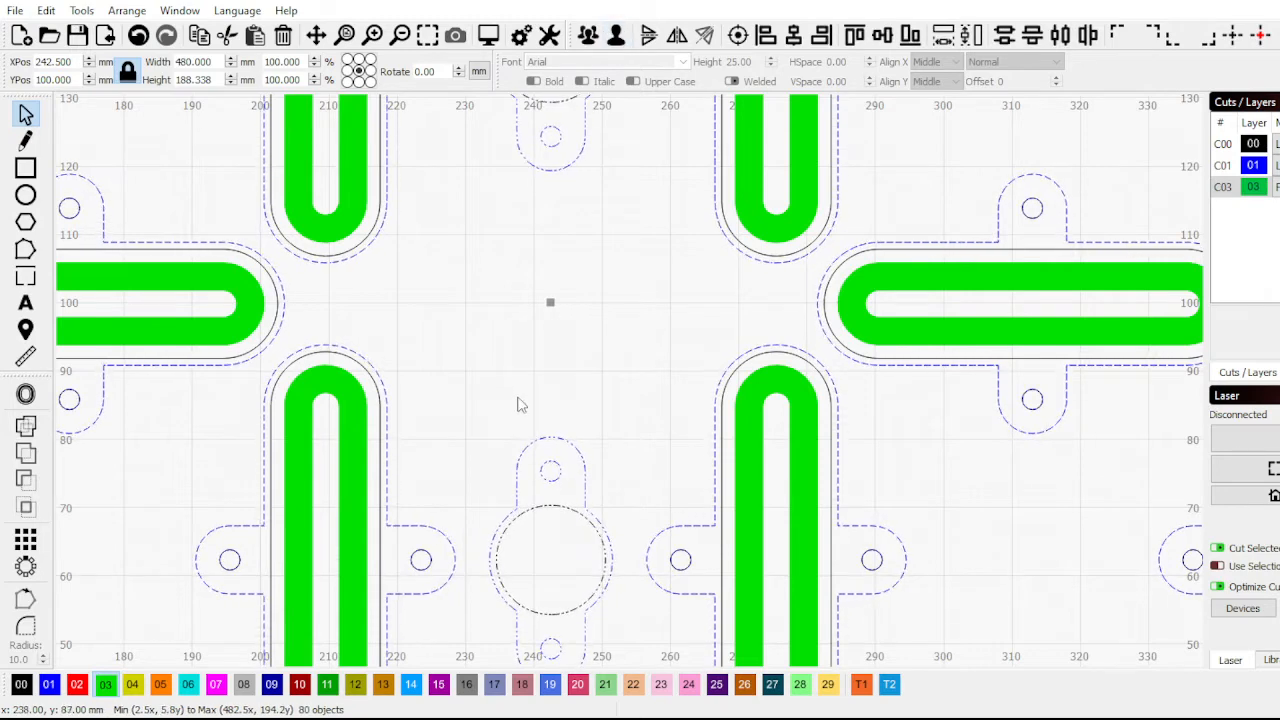
click(537, 501)
click(550, 505)
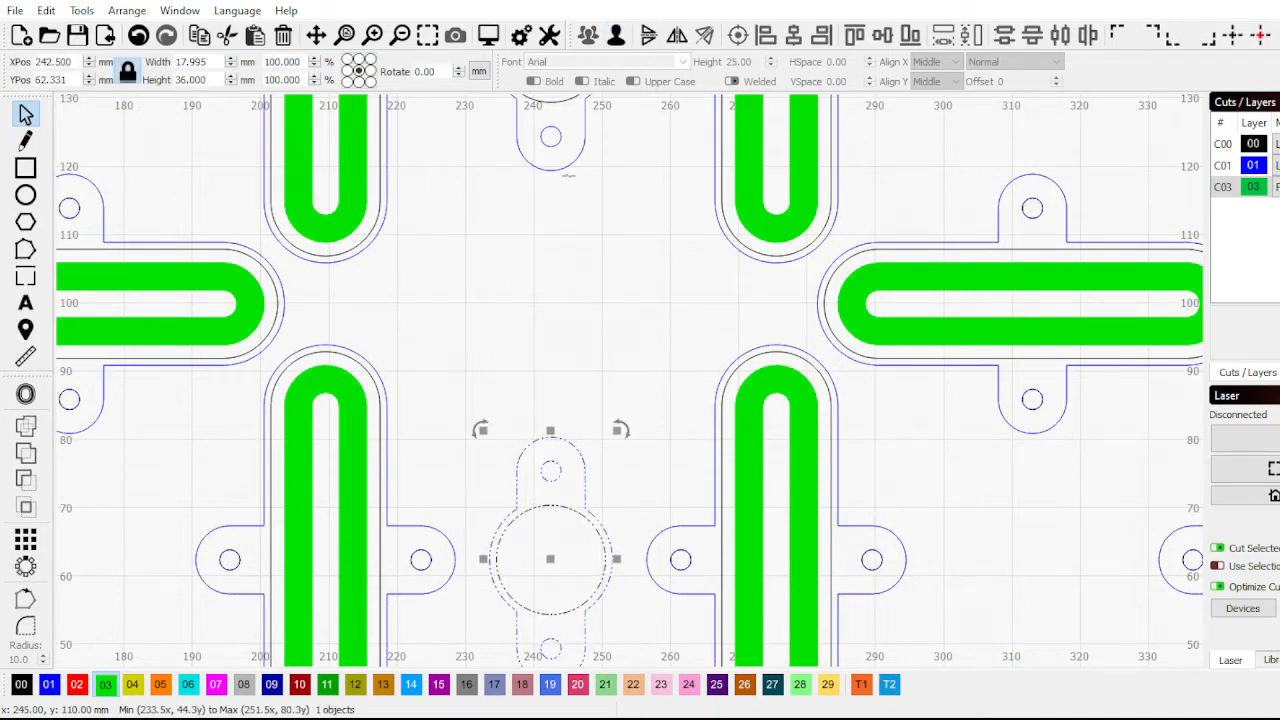
click(616, 36)
scroll(606, 392, down, 2)
drag(602, 260, 574, 205)
click(543, 222)
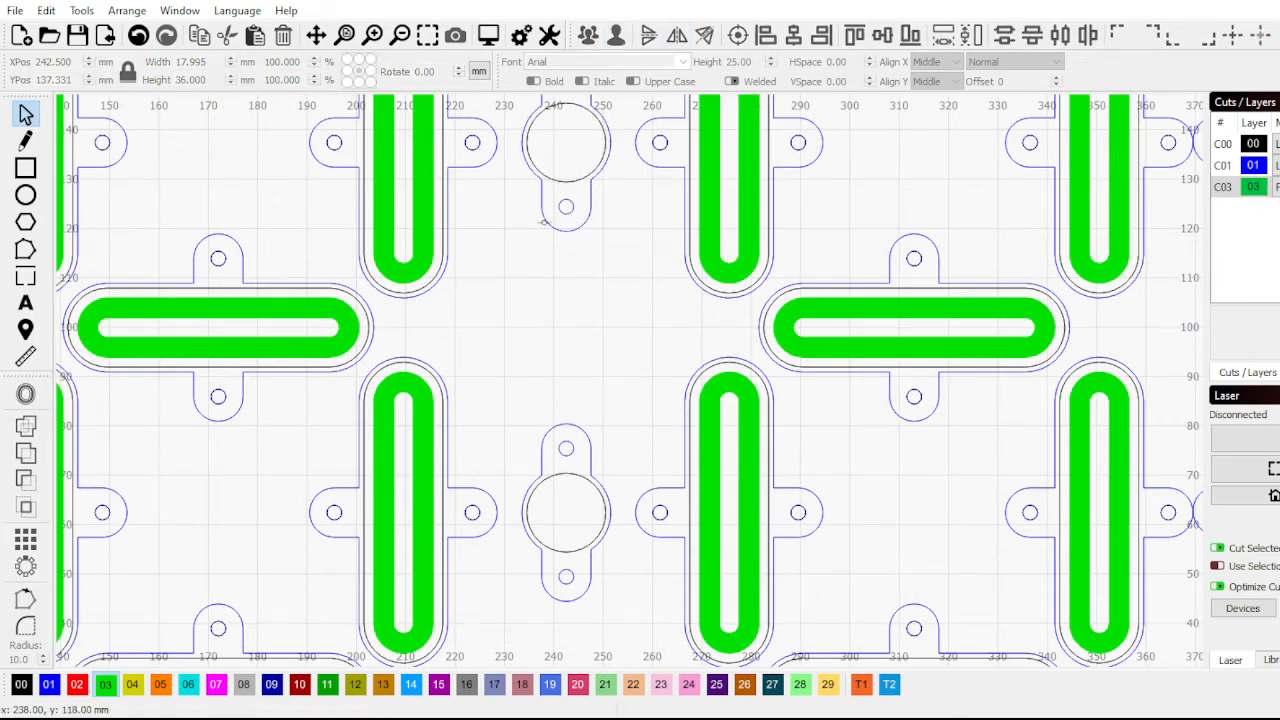
Offset both colon circles inward by 6 mm and by 2 mm with round corners
click(553, 175)
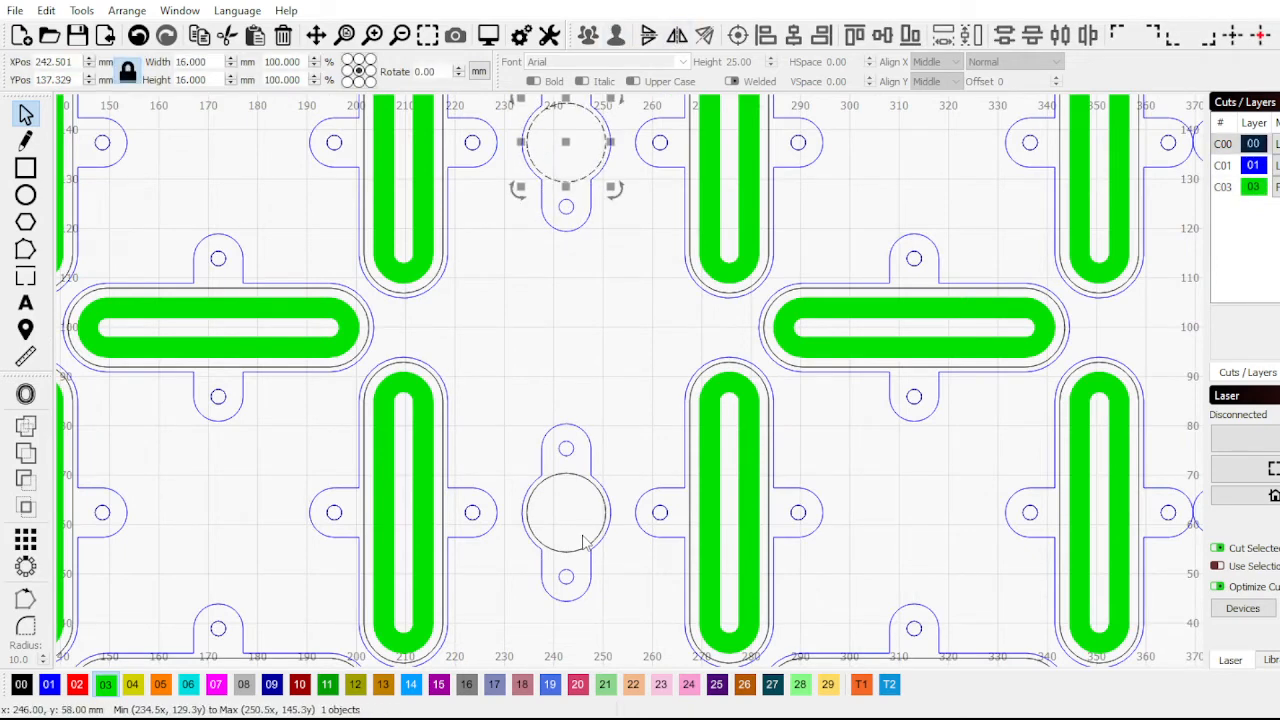
shift+click(557, 472)
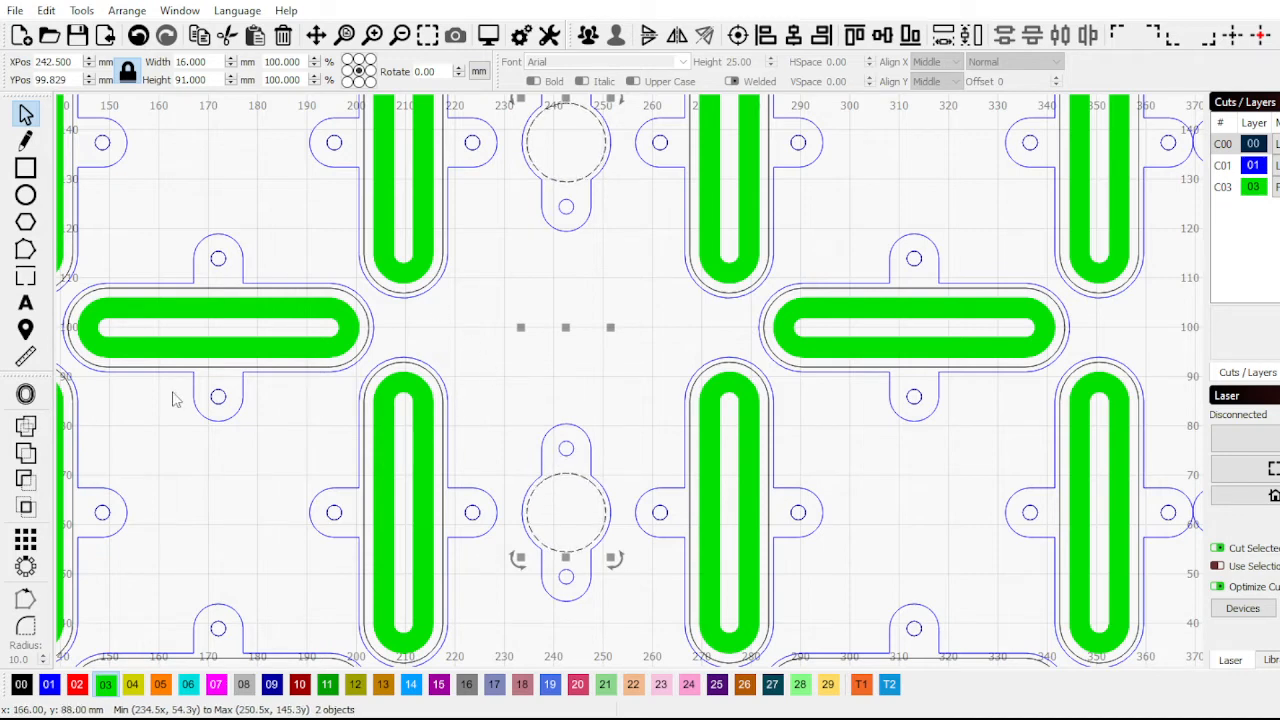
click(25, 393)
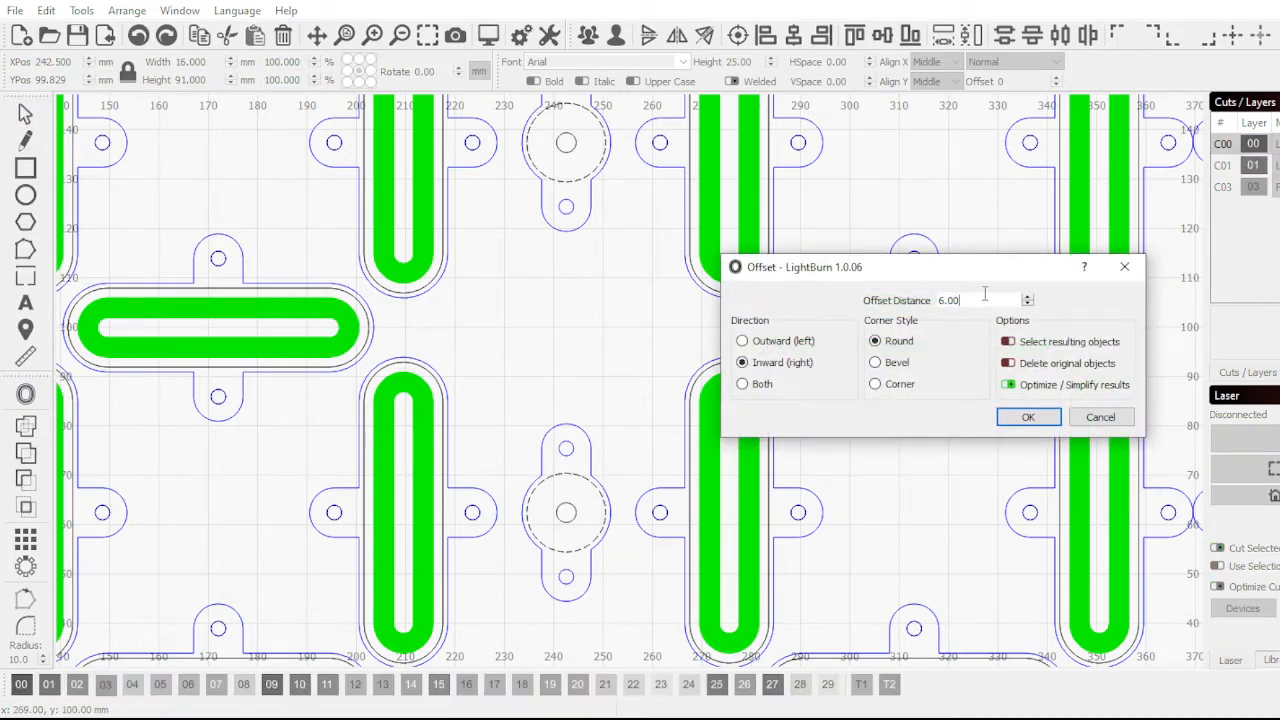
click(1030, 416)
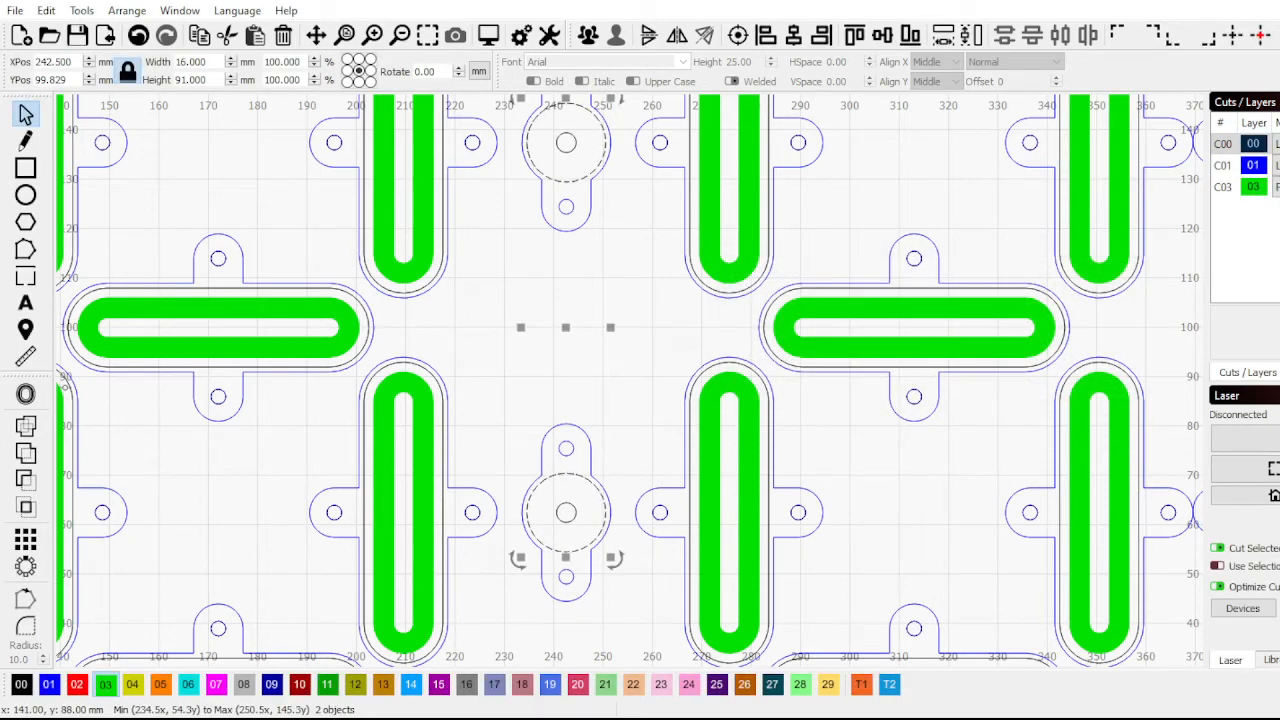
click(25, 393)
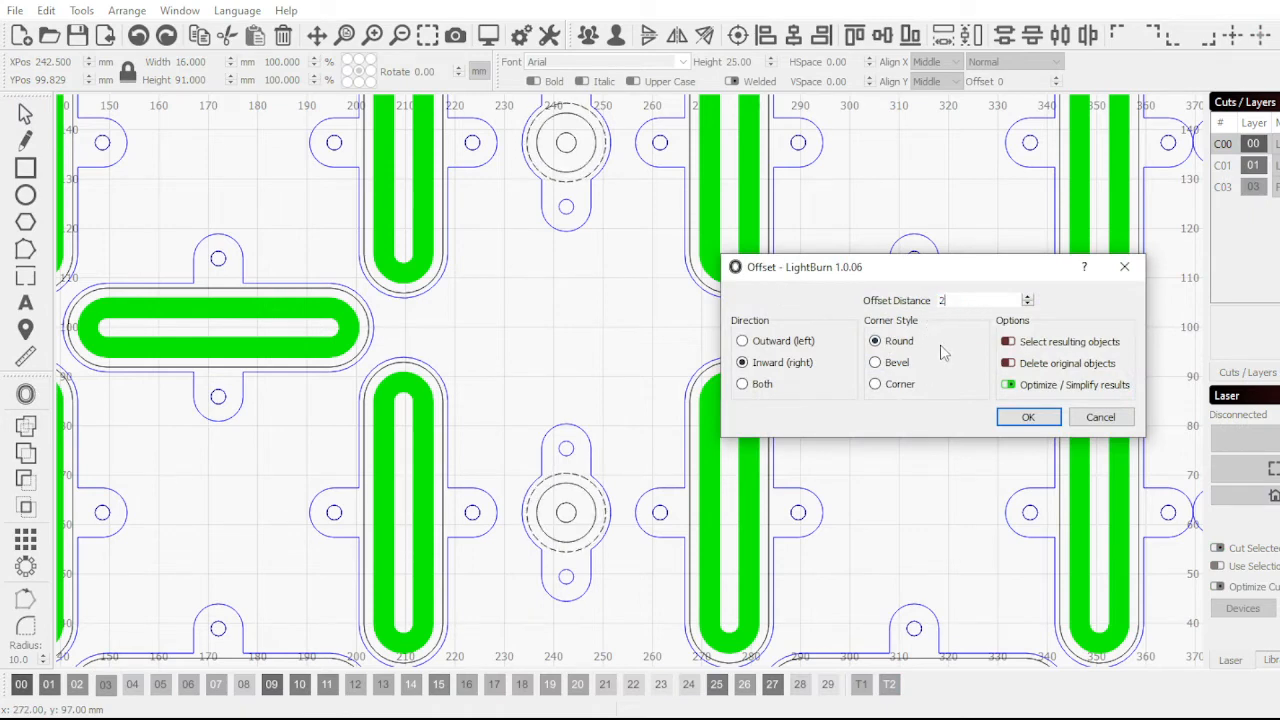
click(1028, 416)
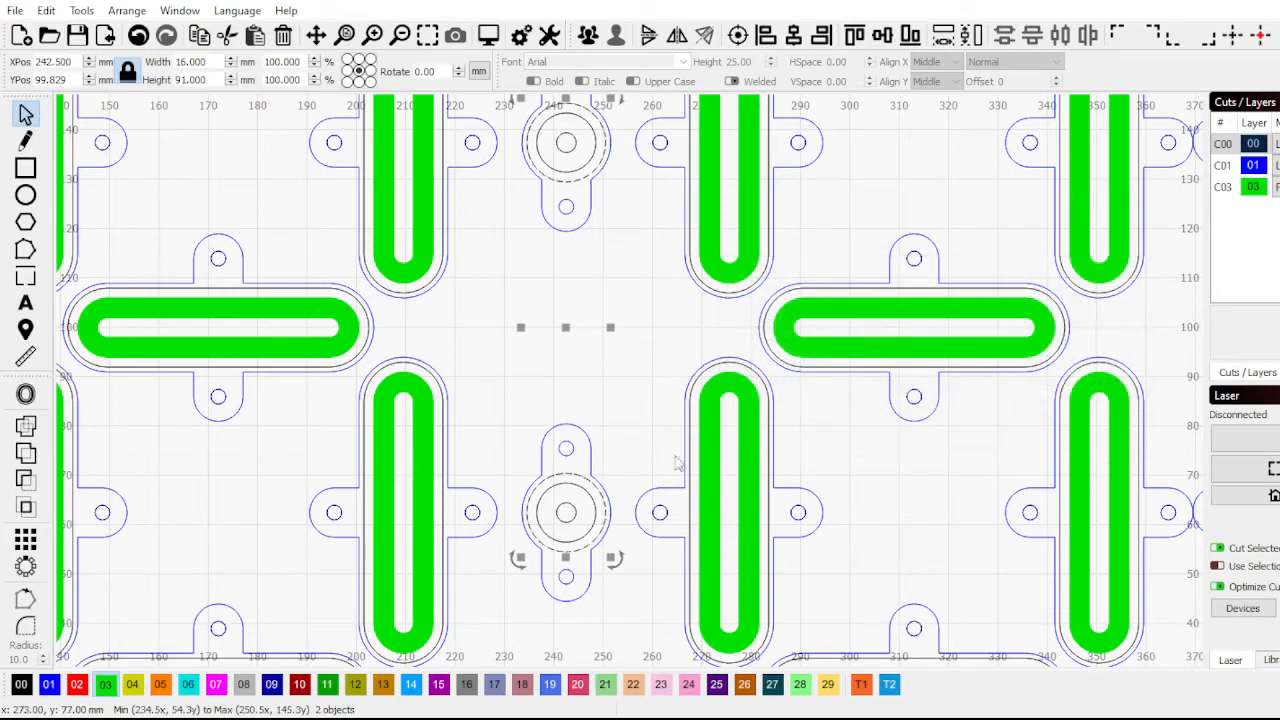
Assign the two pairs of offset circles inside the colon dots to green layer 03
scroll(537, 519, up, 3)
click(552, 470)
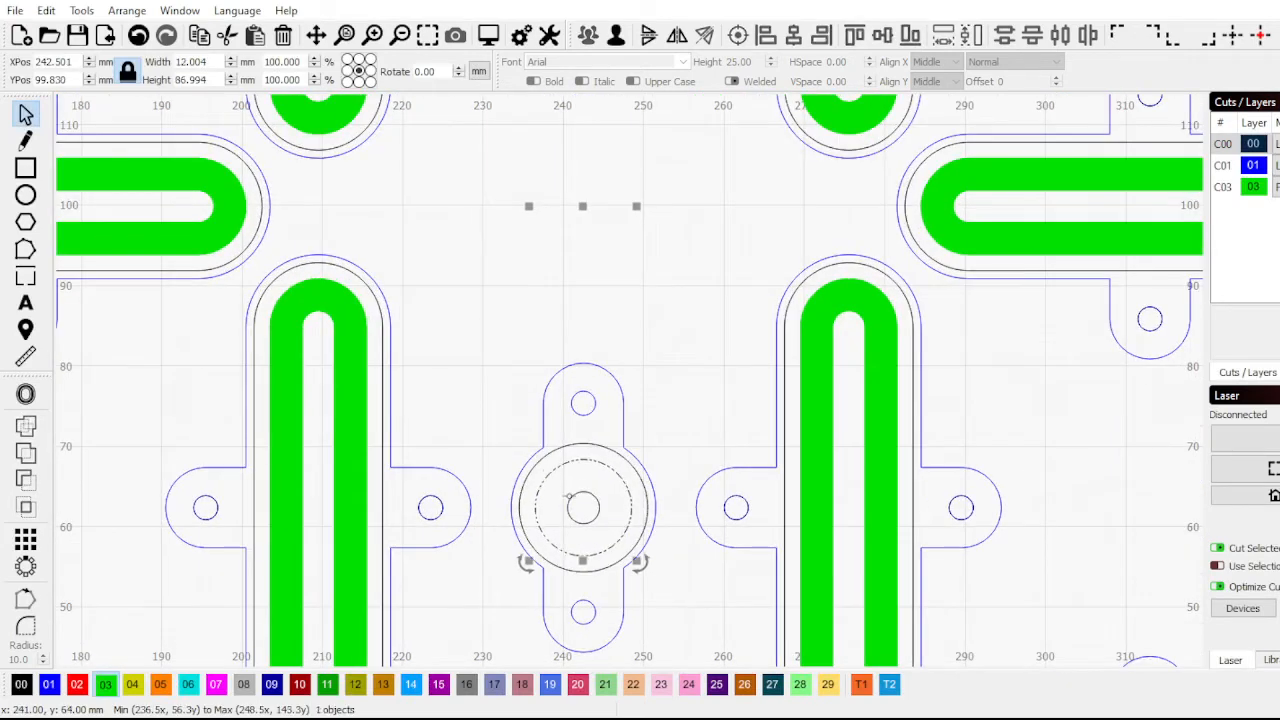
shift+click(568, 496)
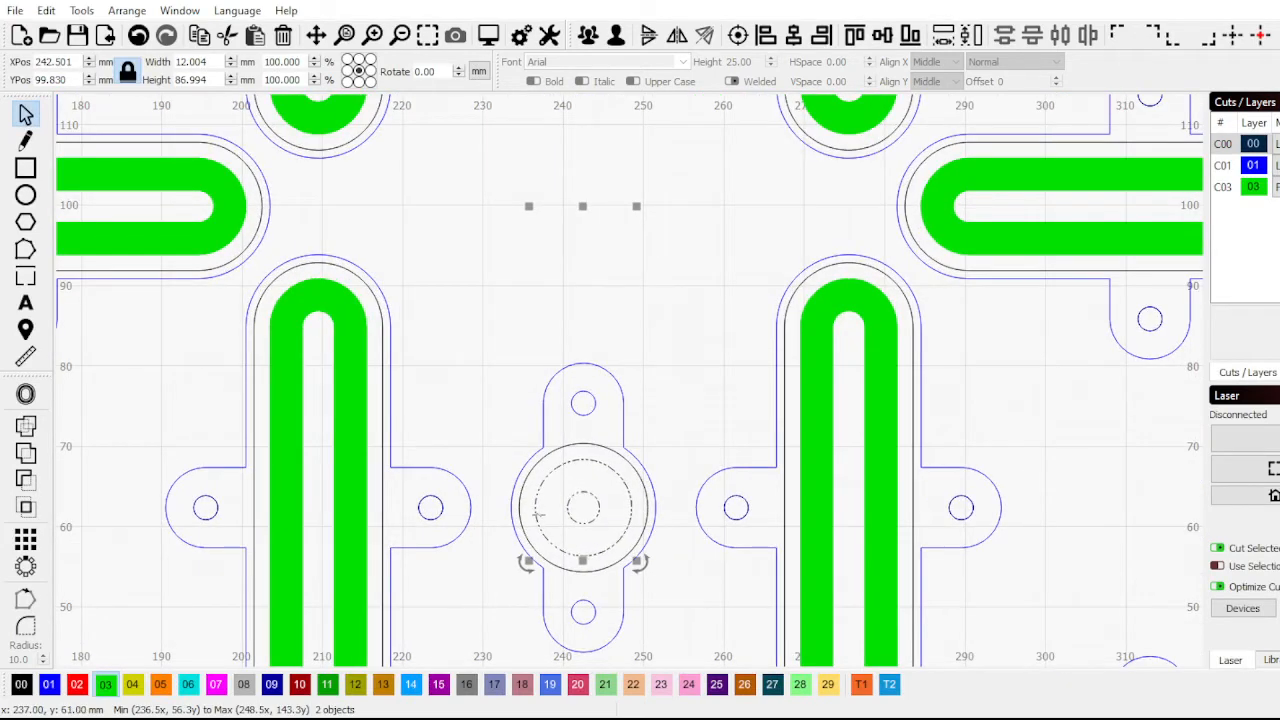
click(105, 684)
scroll(650, 425, down, 6)
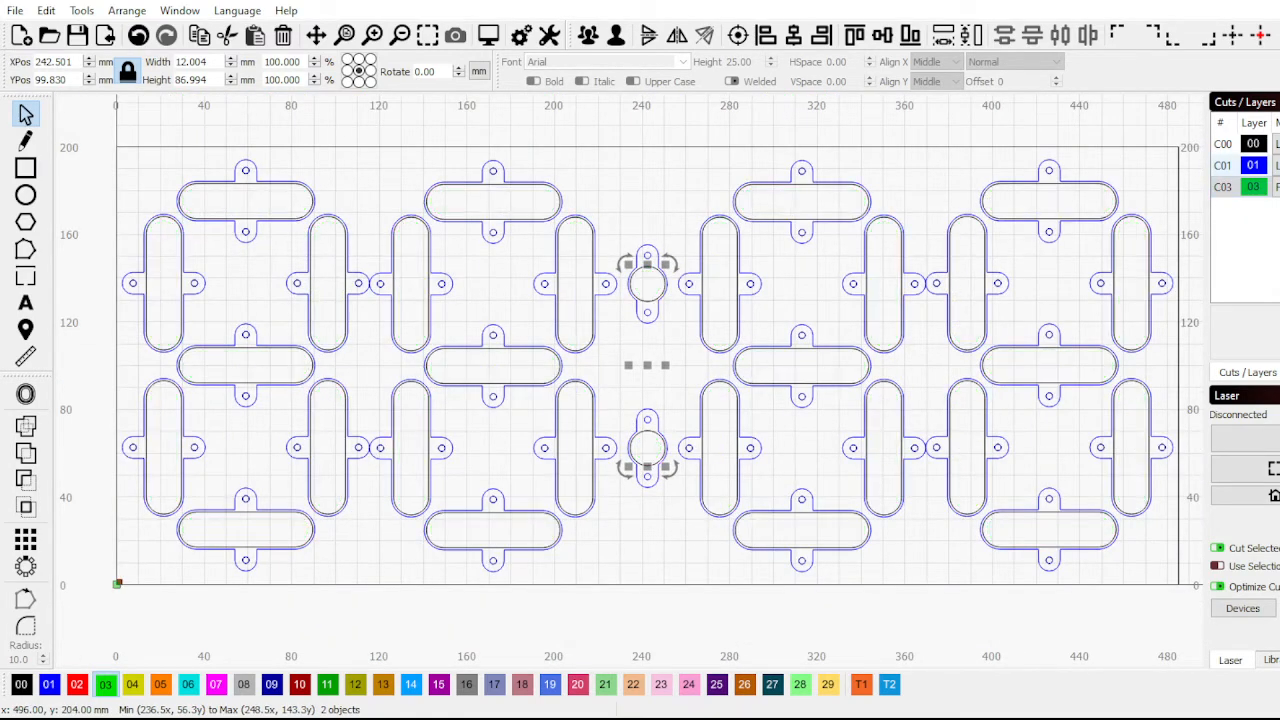
Show only the black layer and group the panel outline with its segment, colon and mounting-hole cutouts
scroll(1120, 171, down, 1)
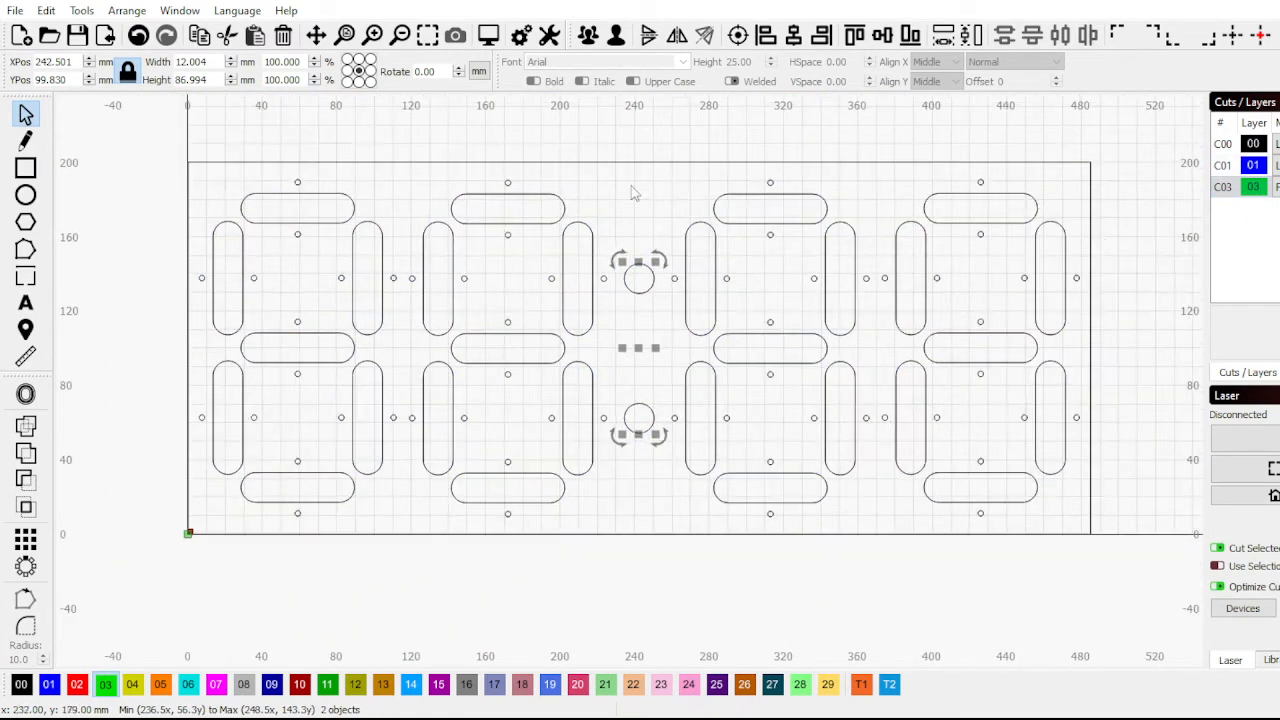
click(434, 200)
scroll(400, 190, down, 2)
drag(210, 150, 1058, 520)
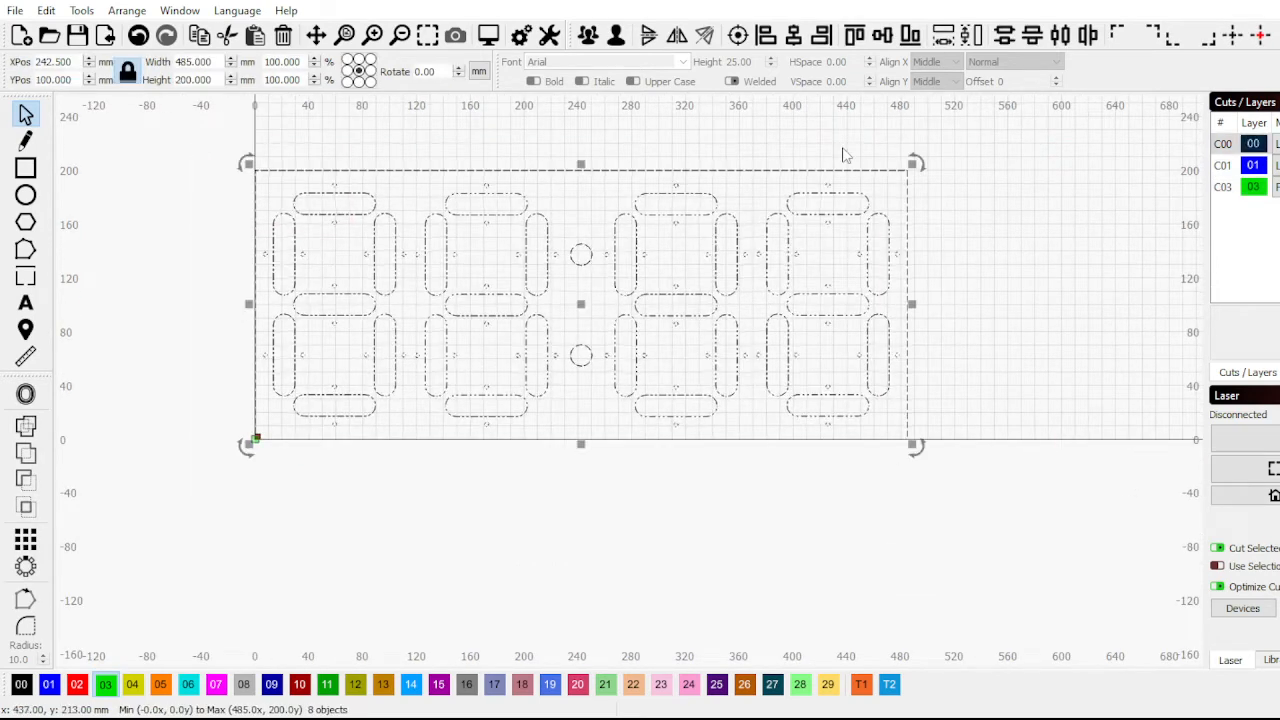
click(588, 36)
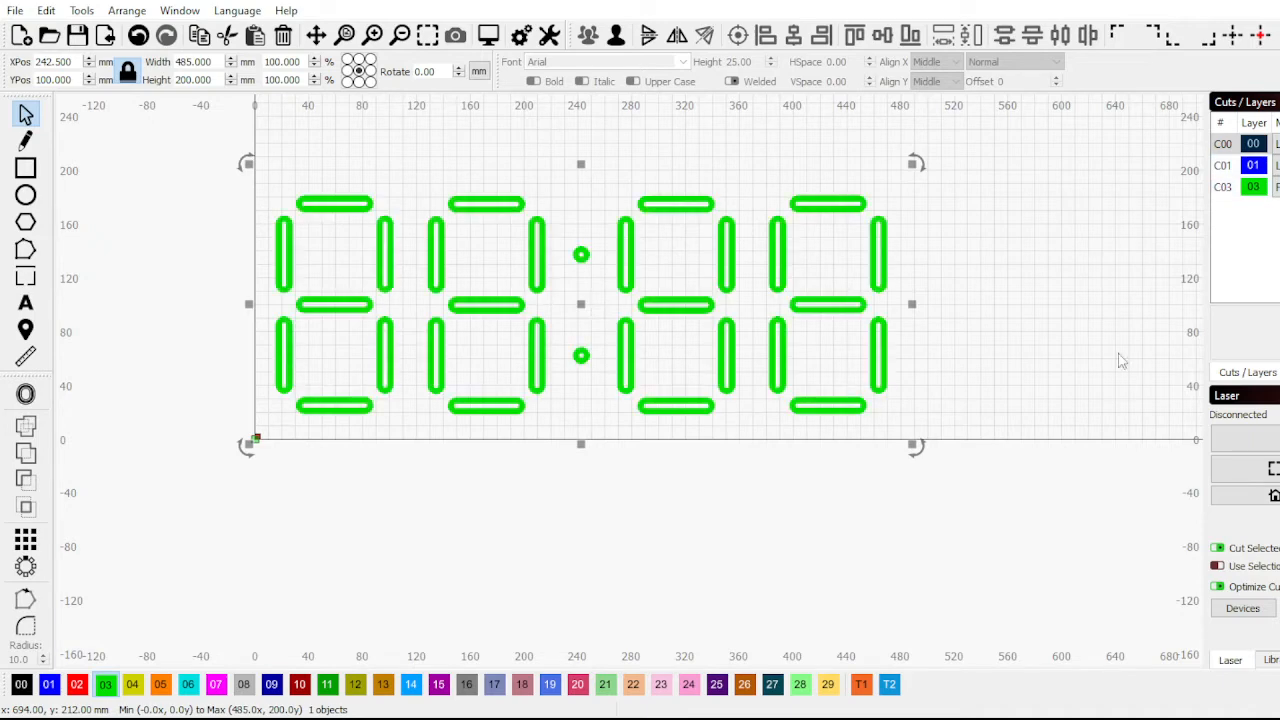
Show only green layer 03 and group all the segment and colon rings
scroll(1120, 360, down, 1)
click(293, 192)
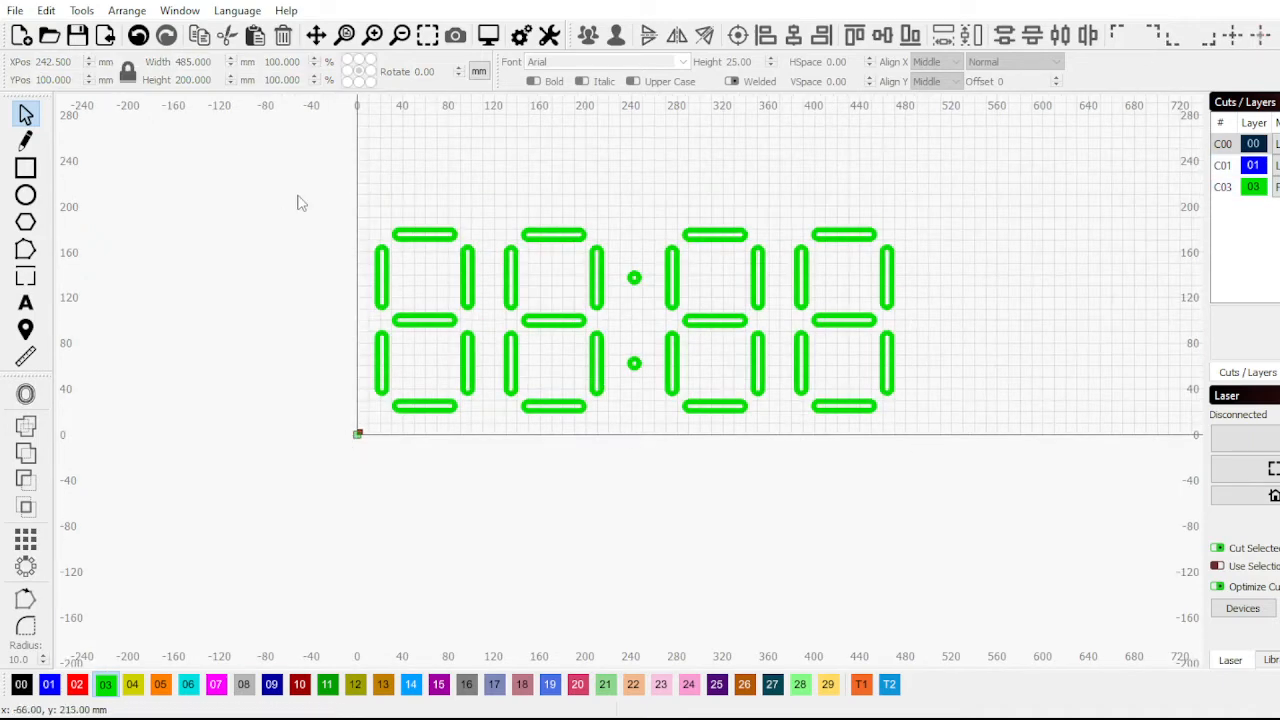
drag(280, 191, 980, 460)
scroll(731, 348, up, 1)
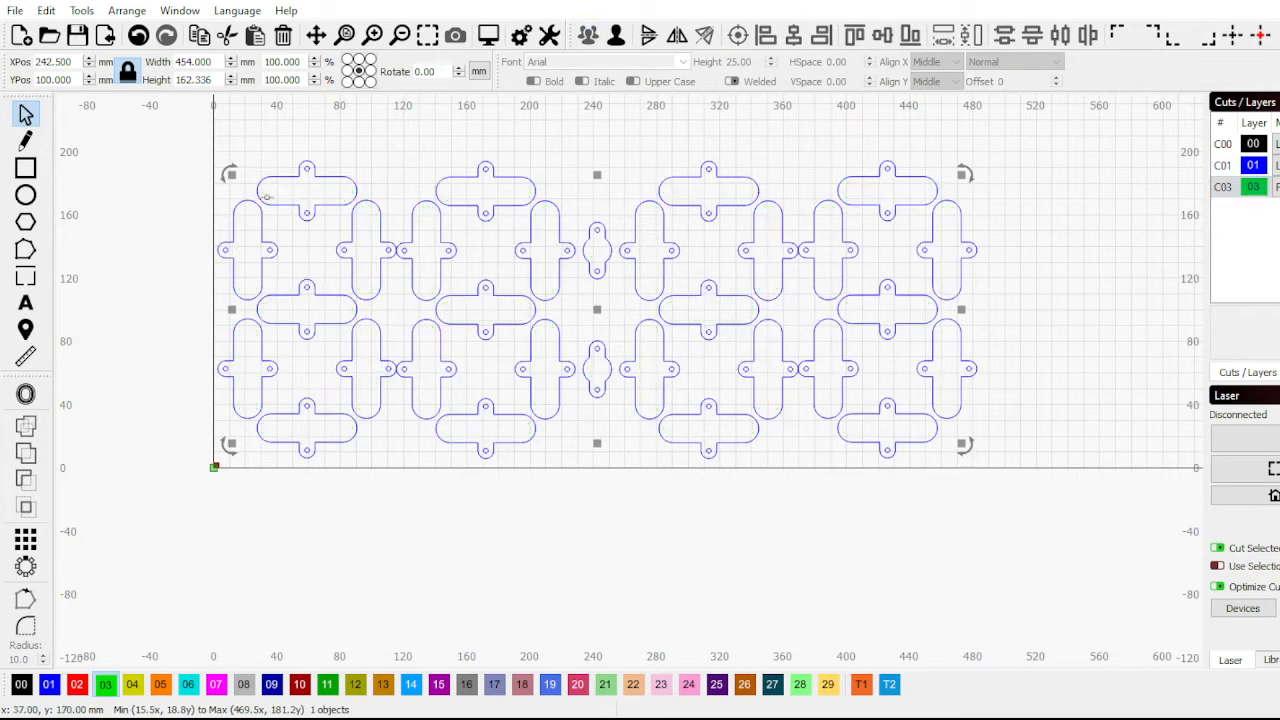
Show only blue layer 01 and ungroup the tabbed outlines of the first digit
click(157, 152)
scroll(180, 150, up, 2)
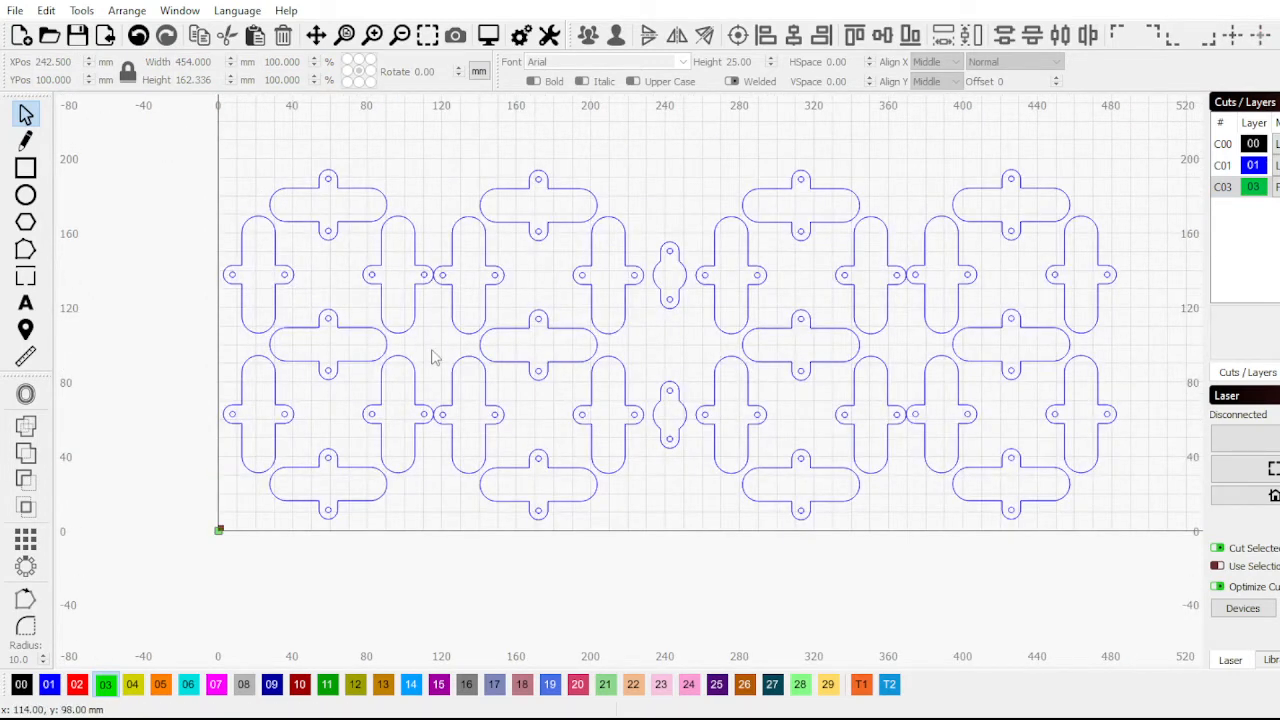
scroll(433, 357, down, 2)
scroll(420, 360, up, 2)
scroll(415, 360, down, 1)
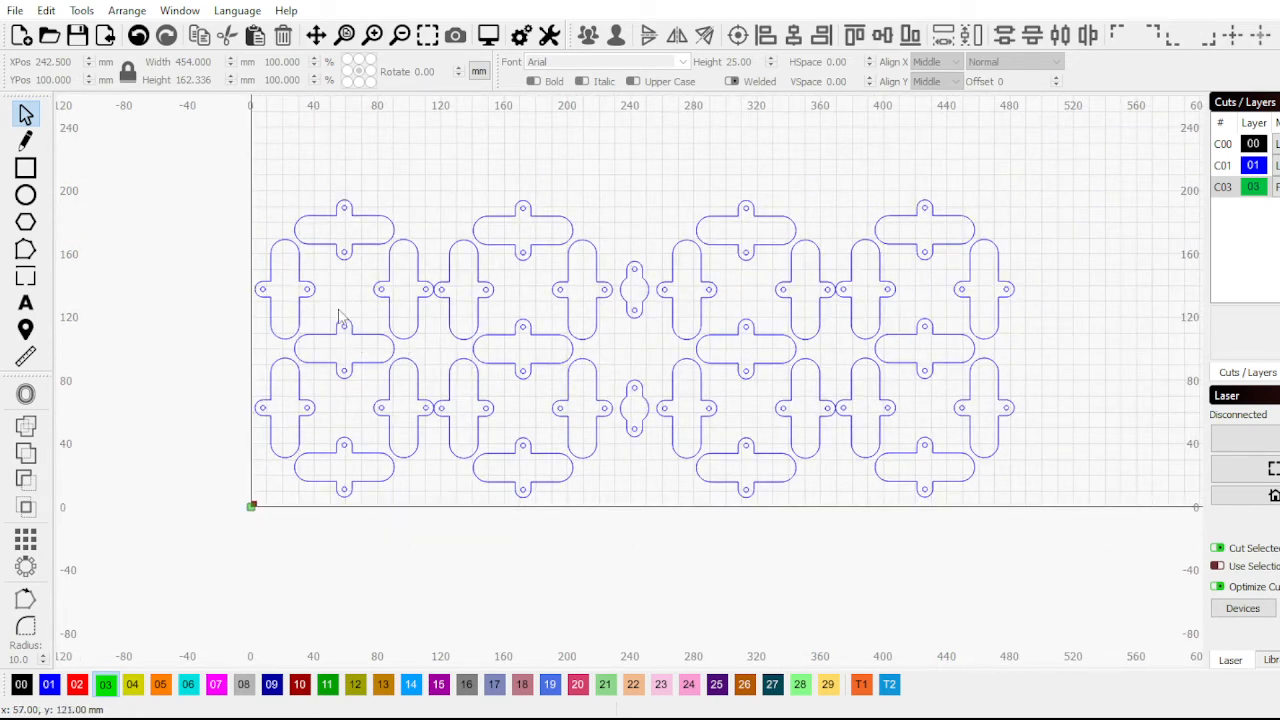
scroll(340, 318, up, 1)
drag(336, 308, 216, 268)
scroll(315, 290, up, 1)
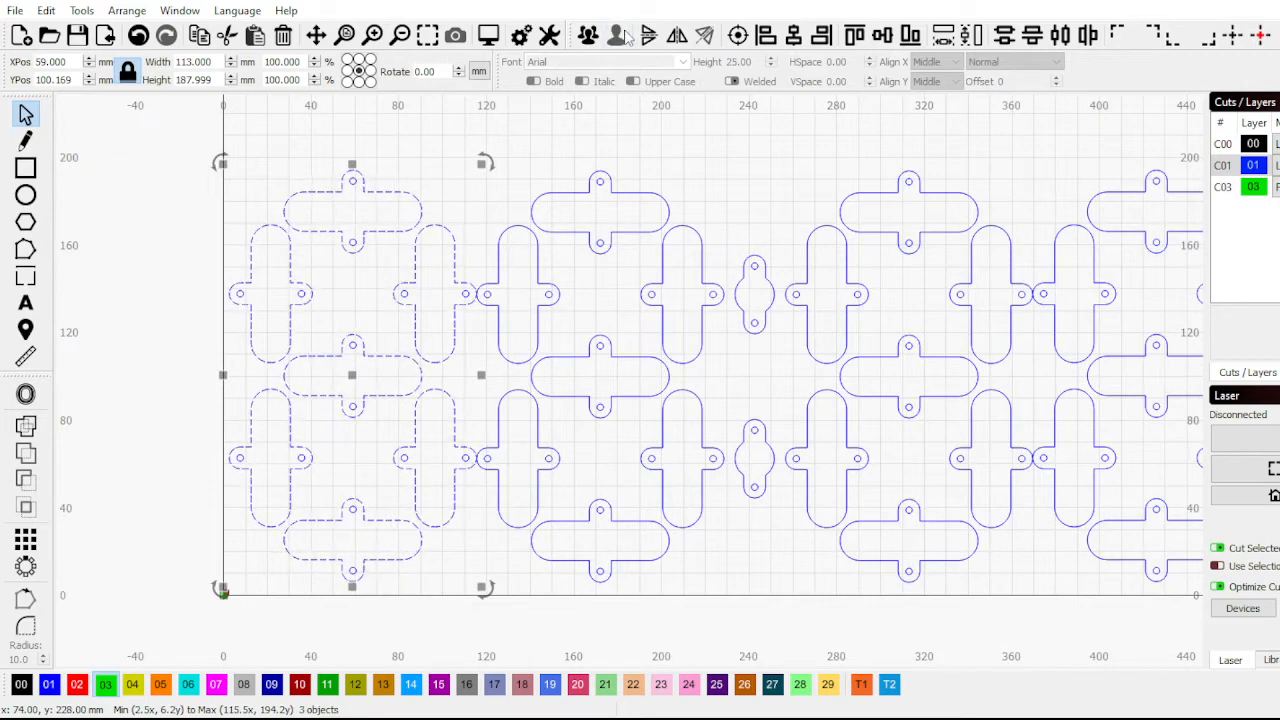
click(385, 315)
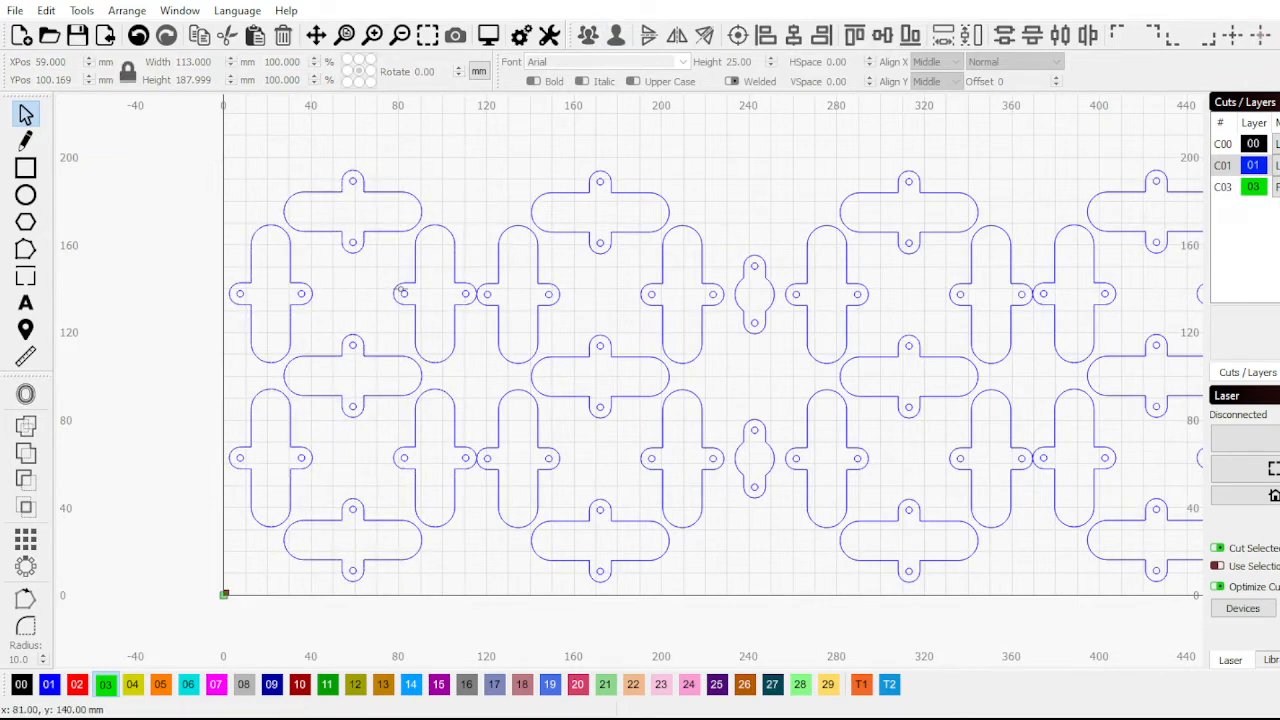
Try moving the first digit's middle tabbed outline away from its mounting holes and undo the move
scroll(376, 352, down, 2)
drag(352, 332, 303, 290)
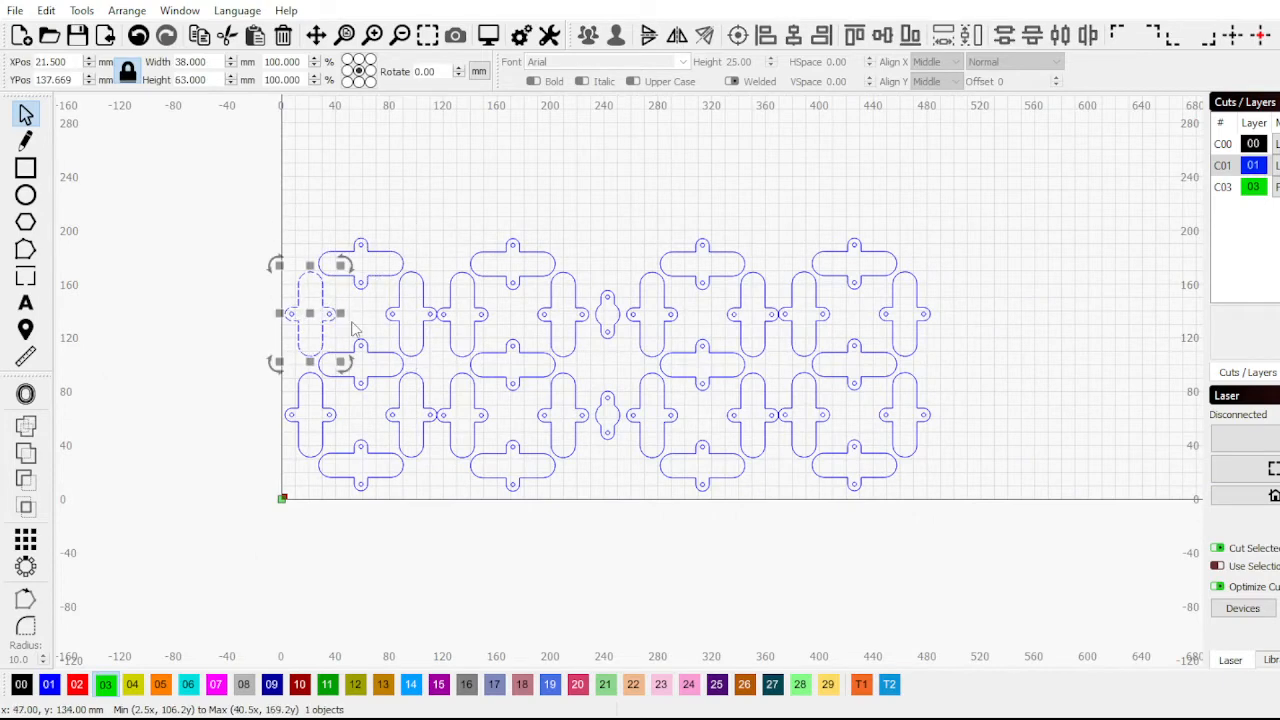
drag(359, 350, 219, 390)
key(ctrl+z)
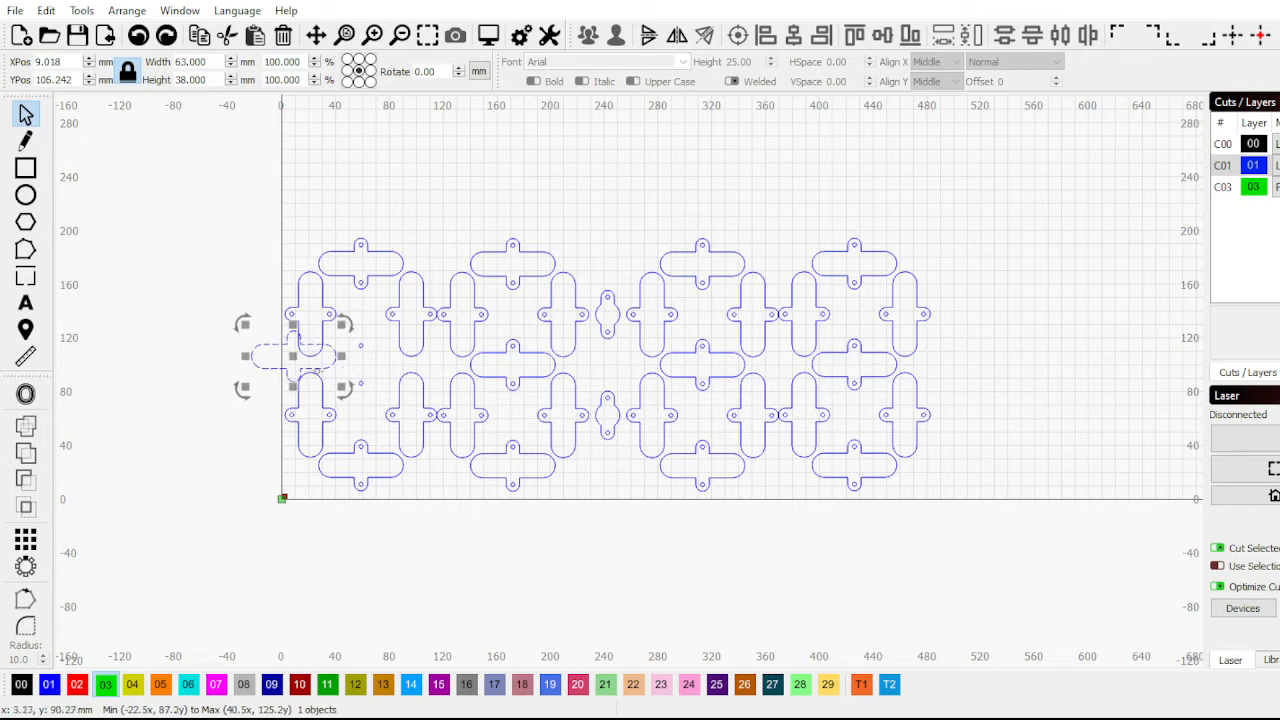
Group the first digit's middle tabbed outline with its two mounting holes and move it outside the workspace, left of the origin
scroll(353, 374, up, 2)
key(ctrl+z)
scroll(350, 325, up, 1)
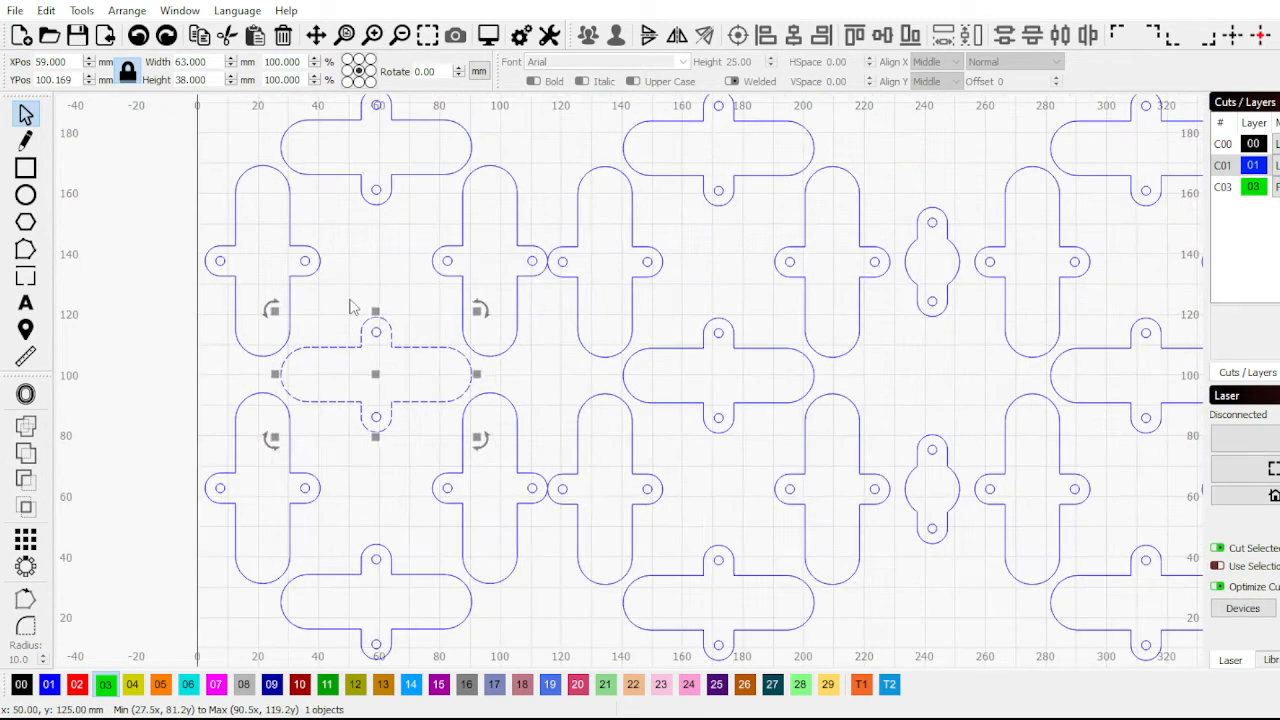
drag(397, 297, 341, 451)
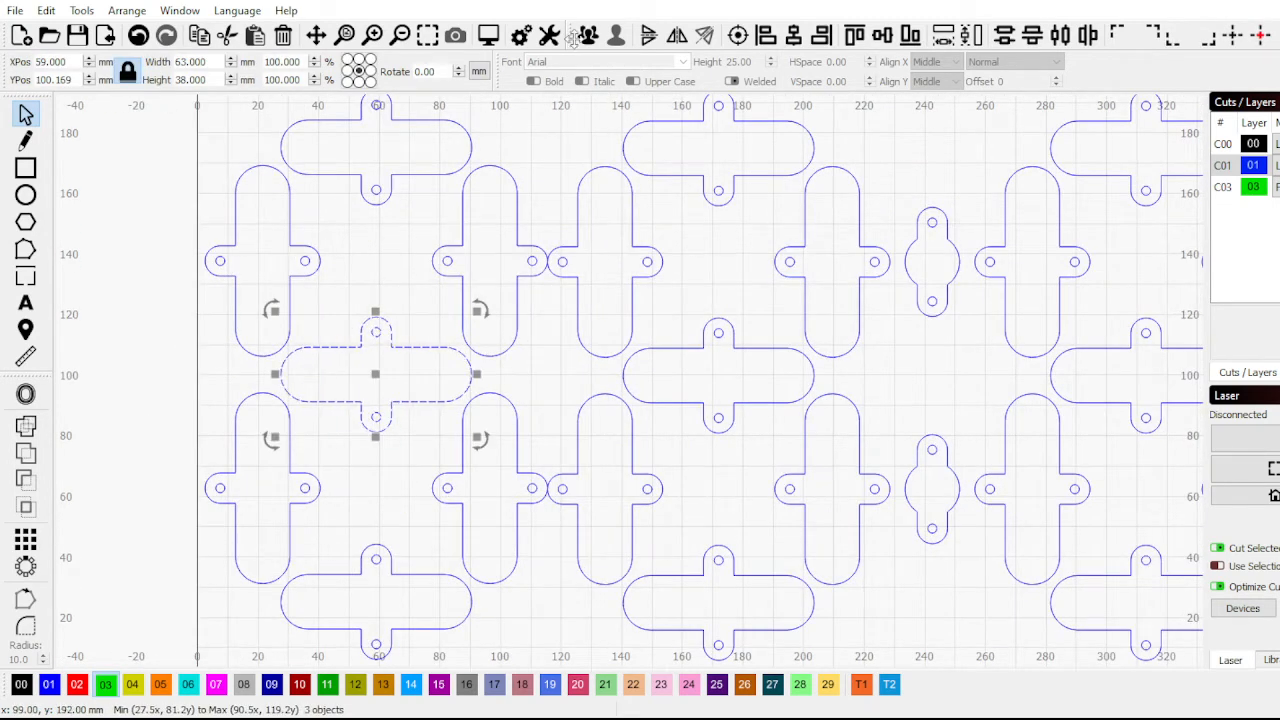
scroll(996, 418, down, 2)
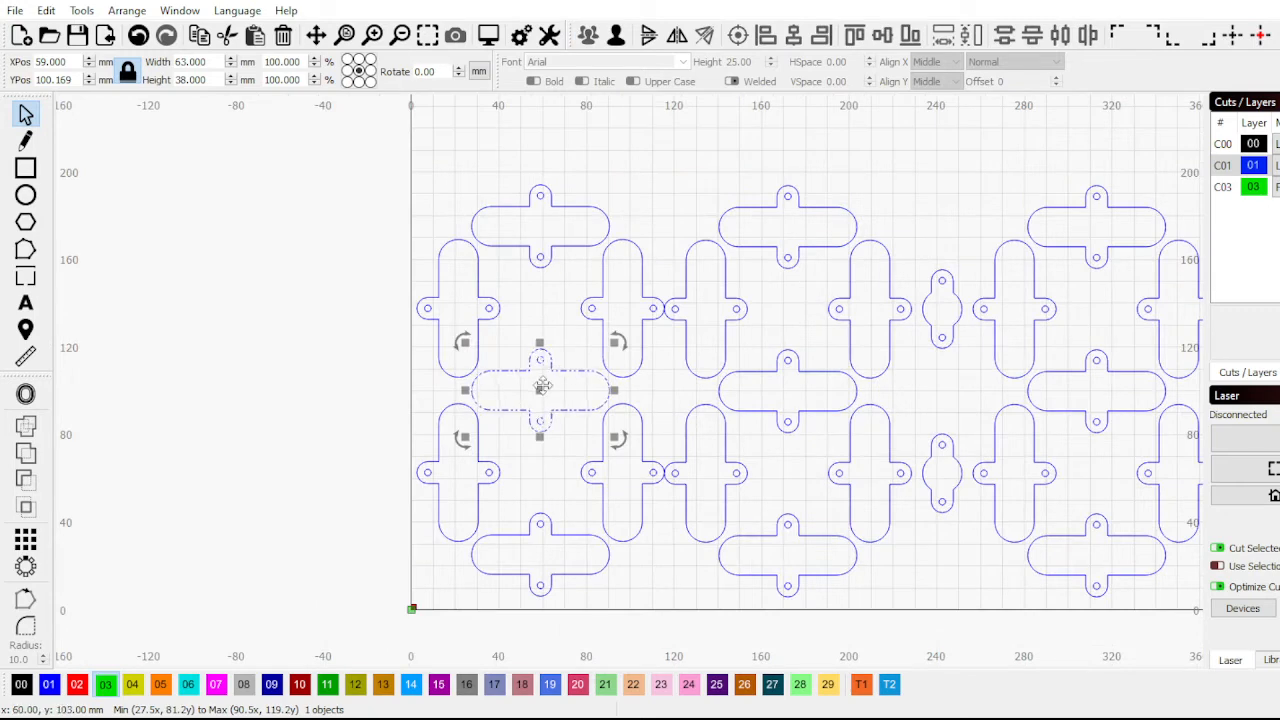
drag(540, 385, 260, 460)
scroll(390, 437, down, 2)
scroll(888, 343, up, 2)
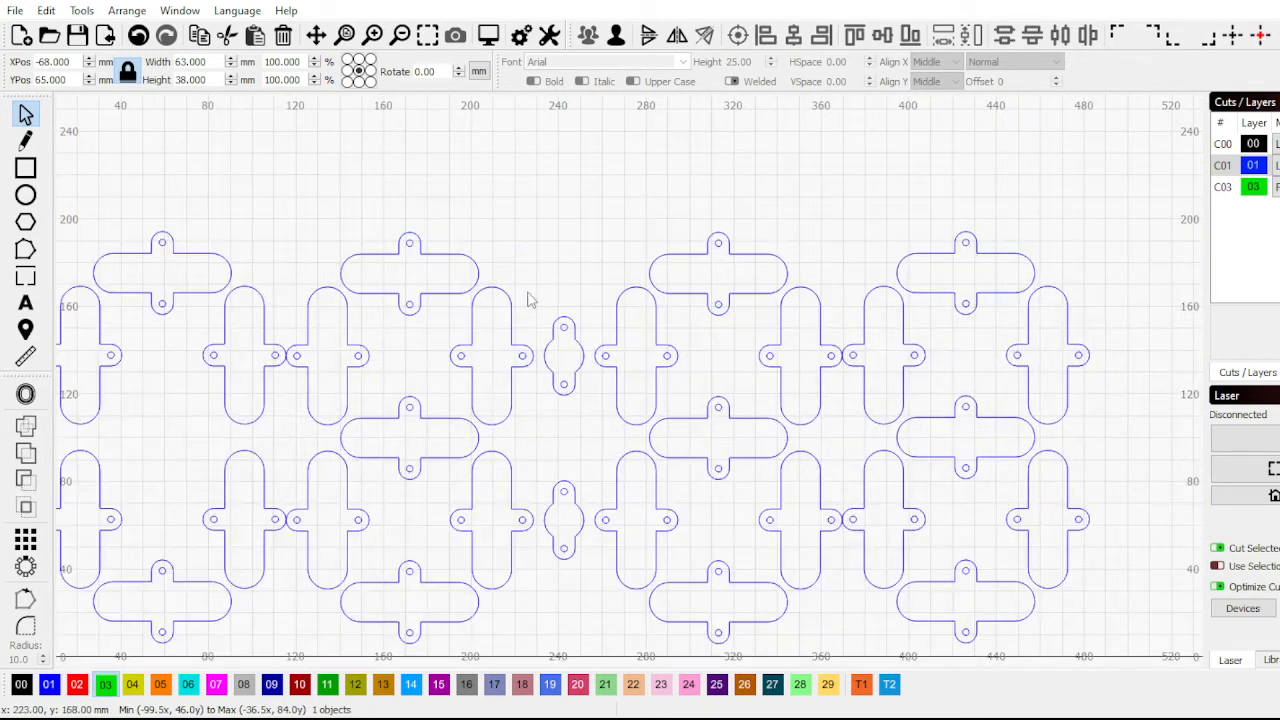
Move both colon pieces with their holes outside the workspace and delete all the remaining digit outlines within it
drag(530, 298, 612, 605)
scroll(704, 519, down, 2)
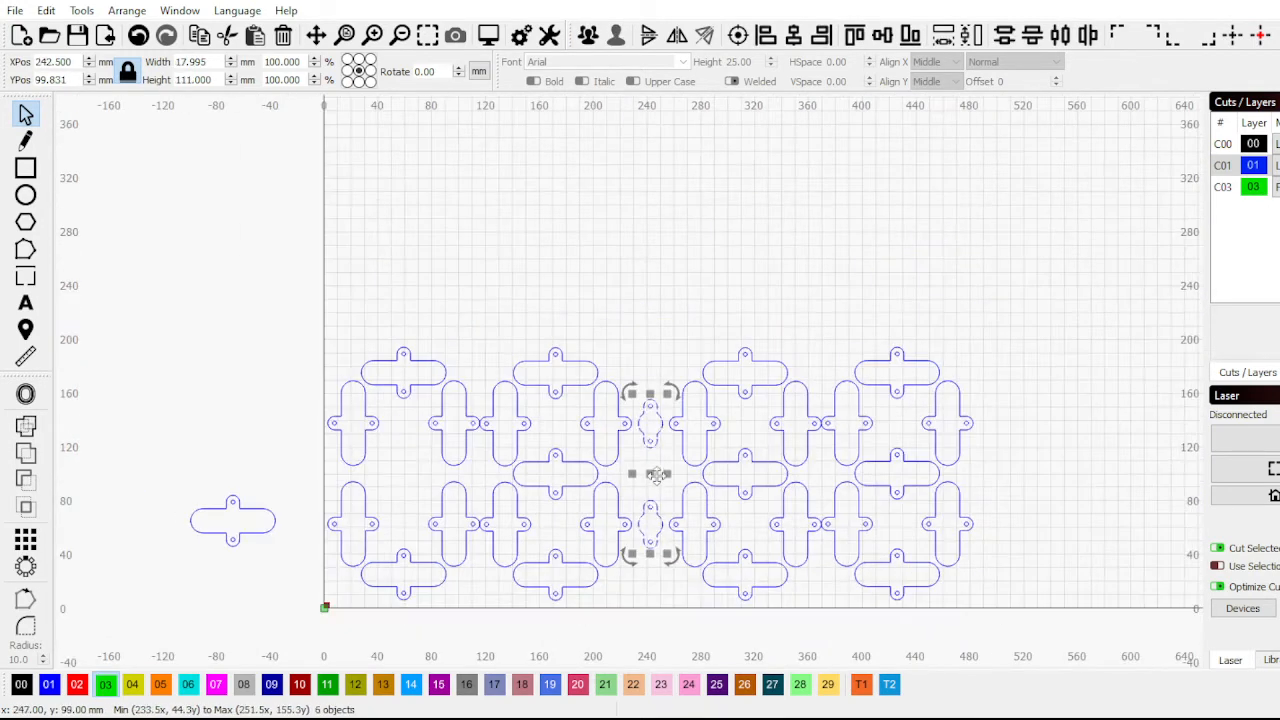
drag(656, 476, 289, 354)
scroll(289, 354, down, 2)
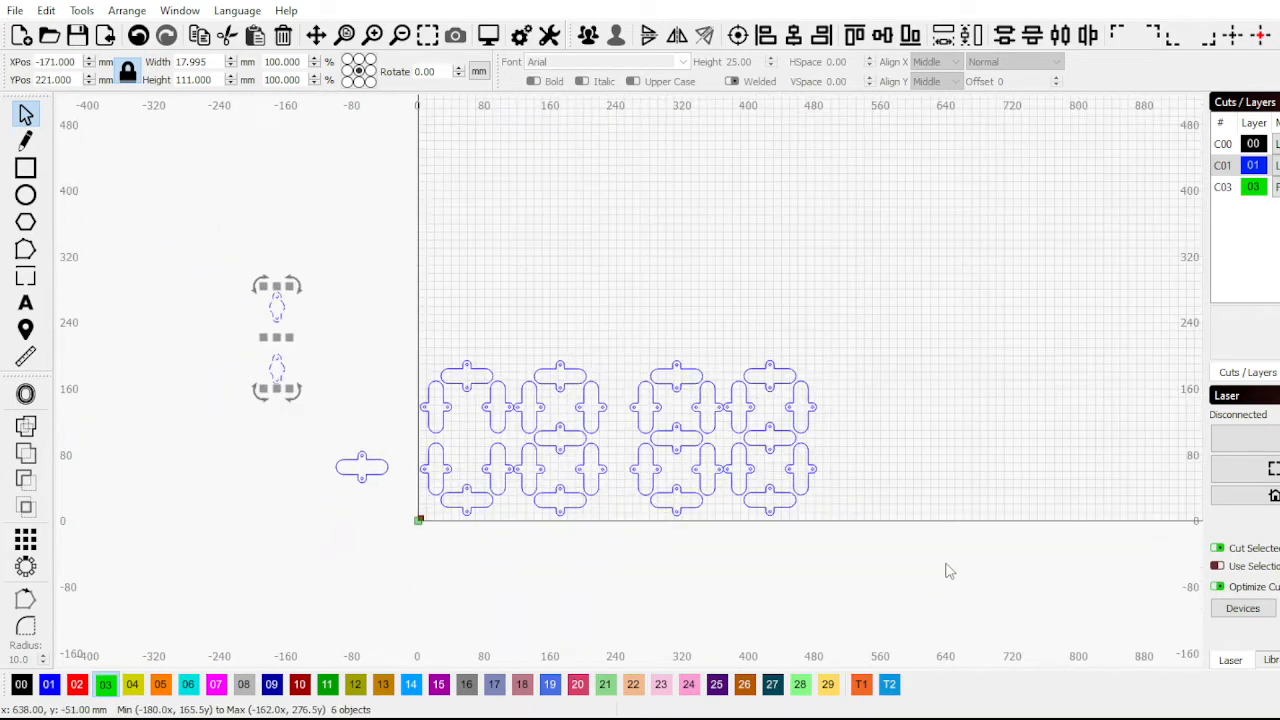
drag(948, 571, 406, 272)
key(Delete)
Bring the grouped horizontal segment piece back and place it in the lower-left corner of the workspace
scroll(425, 460, up, 3)
drag(420, 506, 490, 548)
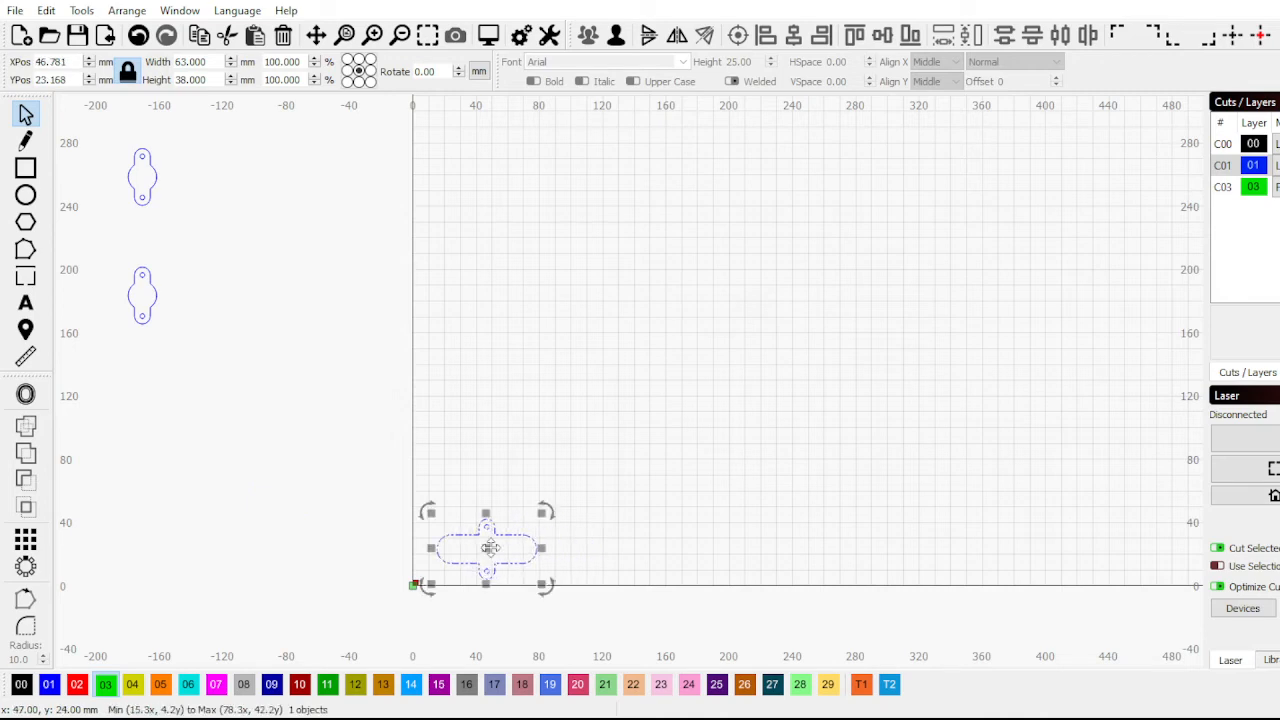
click(1170, 36)
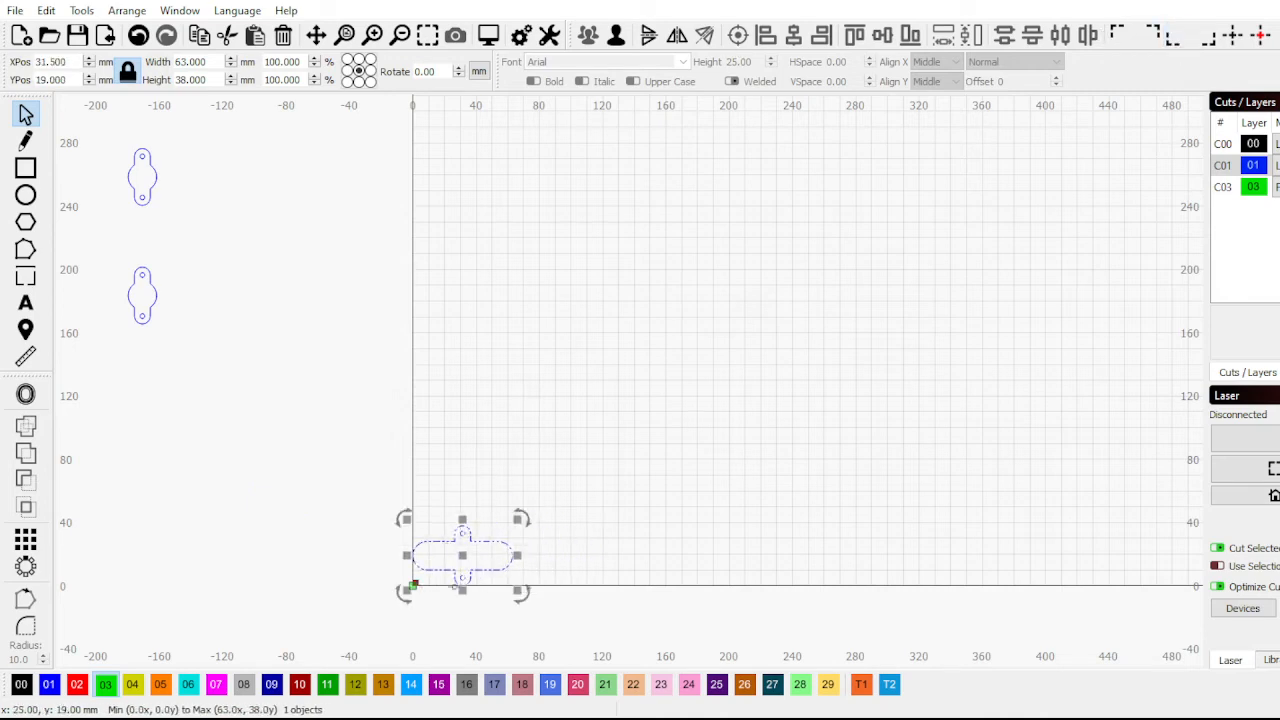
Start a grid array of the segment piece with 3 columns and 6 rows
scroll(466, 640, up, 3)
click(26, 541)
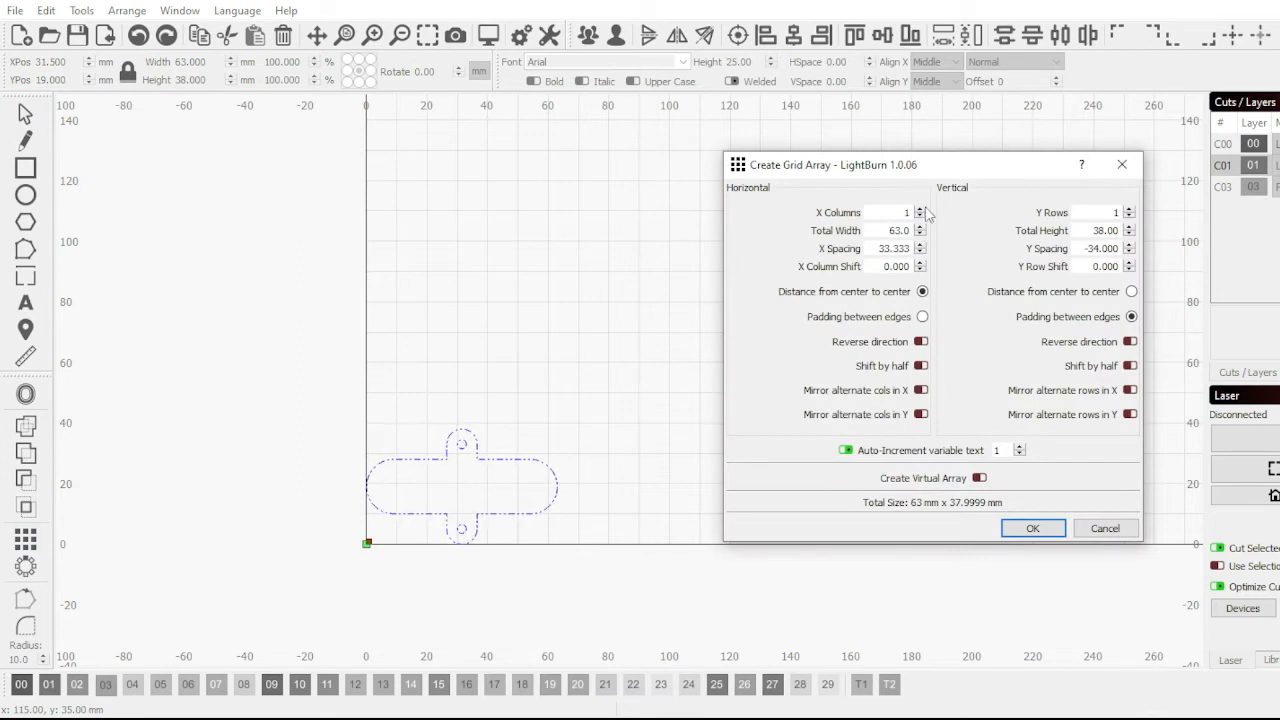
click(919, 209)
click(919, 209)
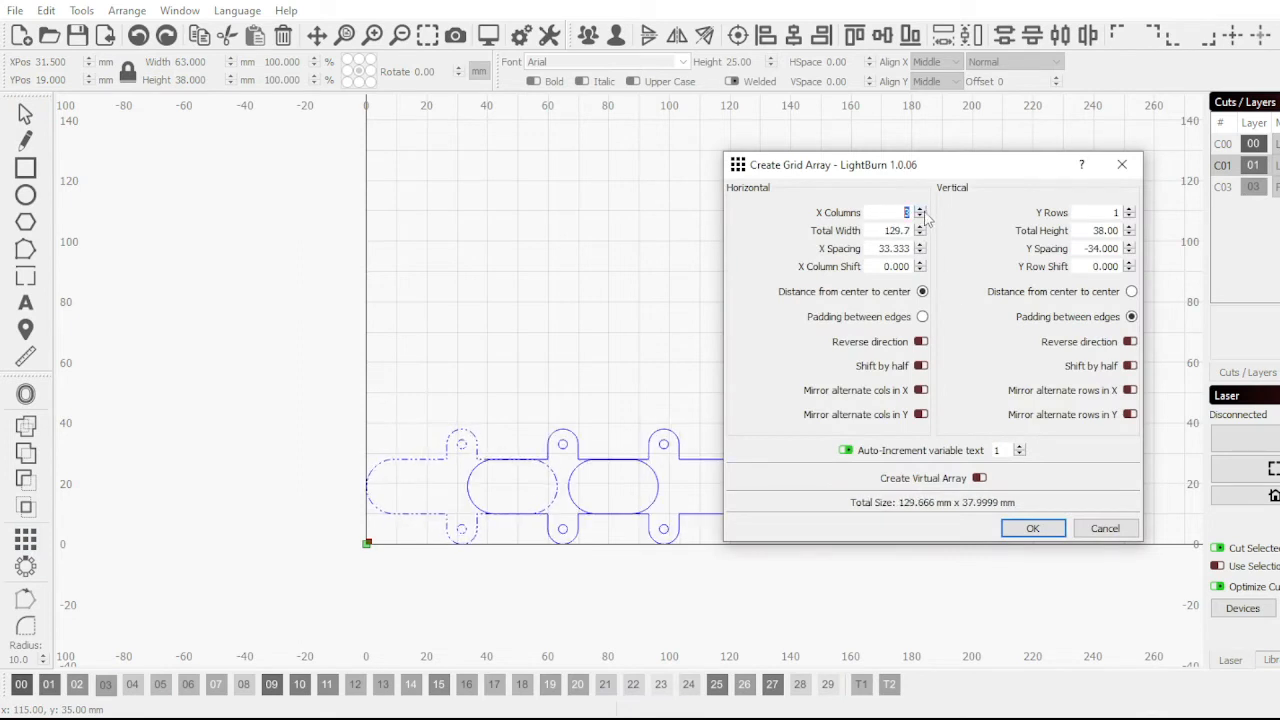
click(1128, 209)
click(1128, 209)
click(1128, 209)
click(1128, 209)
click(1128, 209)
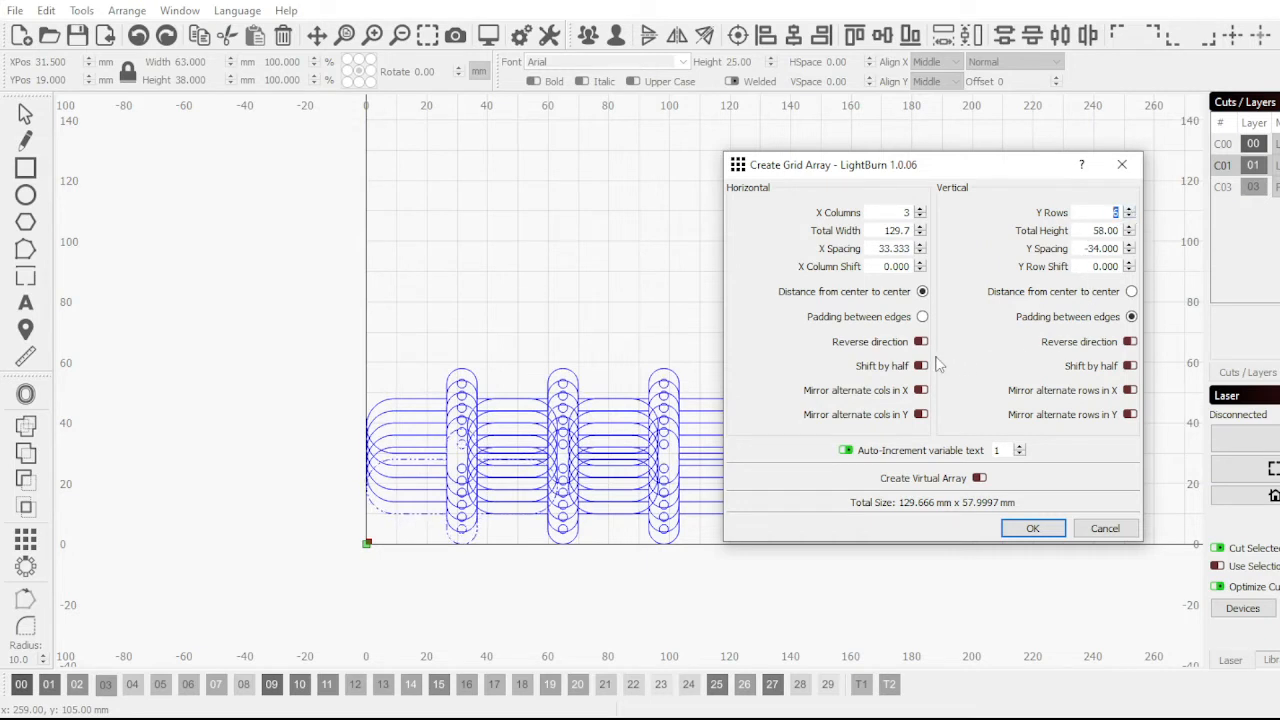
Measure the array's horizontal spacing as padding between edges and set both X and Y spacing to 0
click(922, 316)
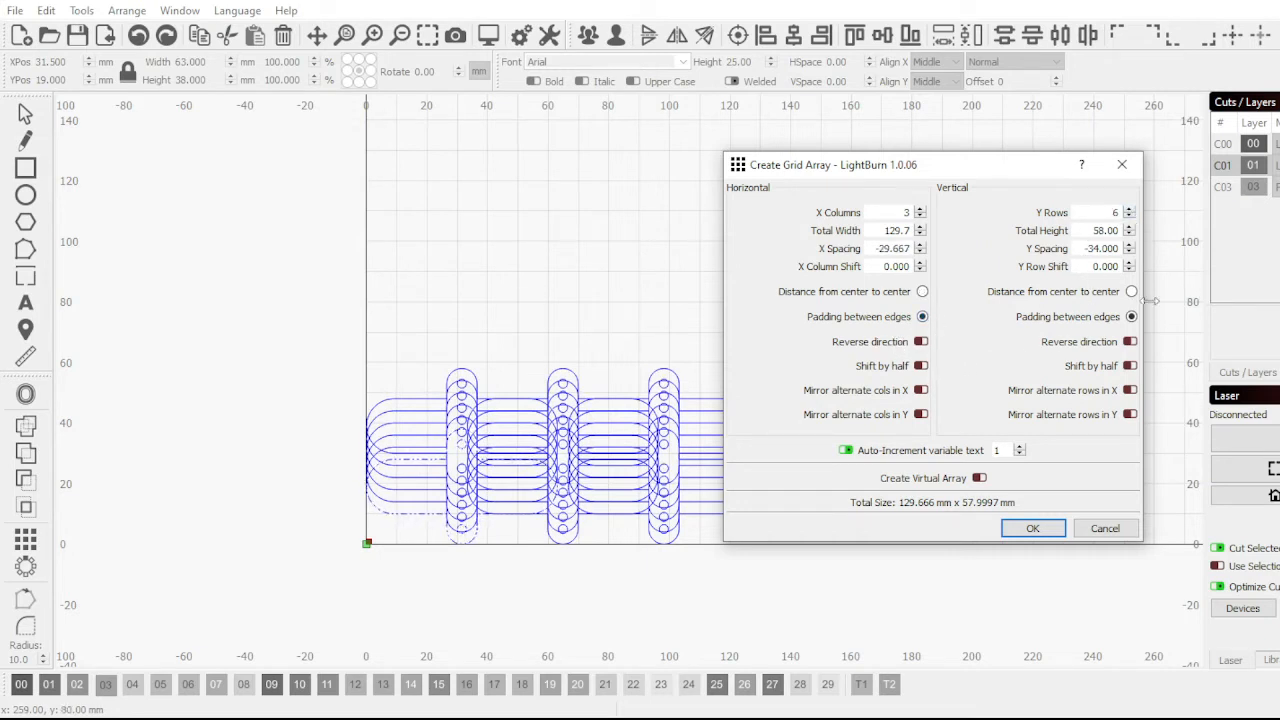
drag(886, 242, 1145, 255)
text(00)
scroll(672, 320, down, 5)
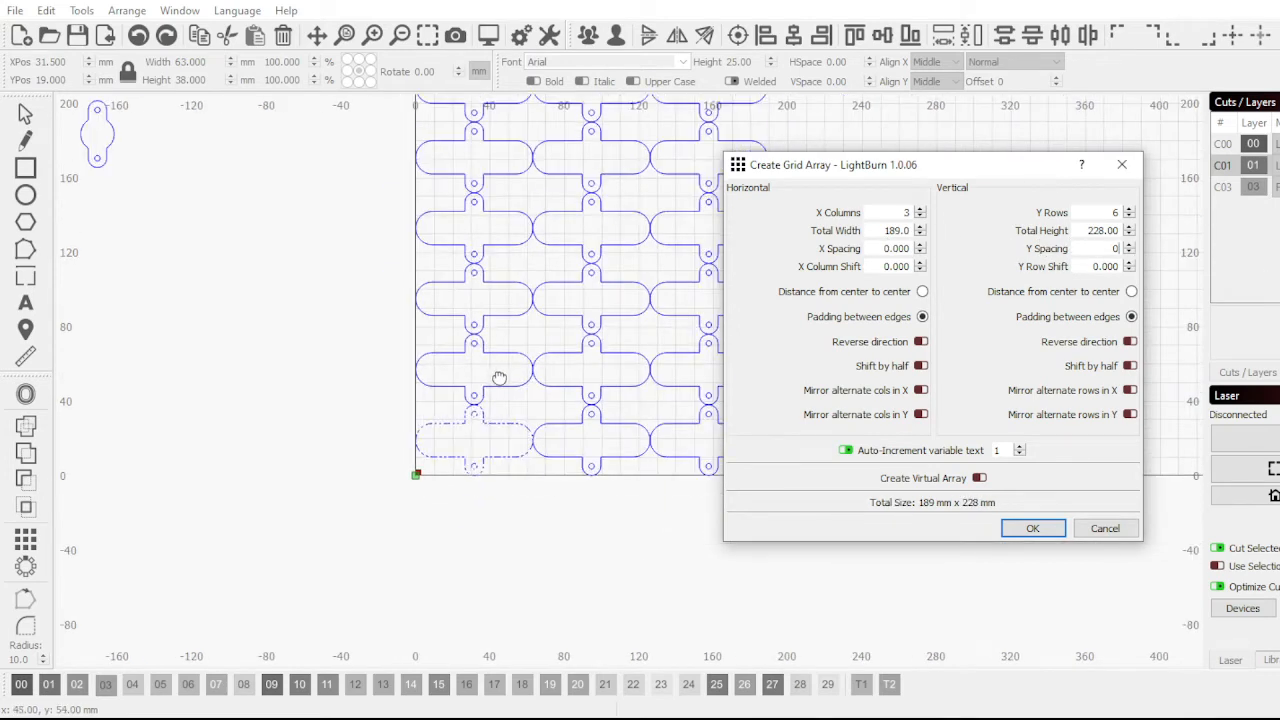
scroll(483, 377, up, 4)
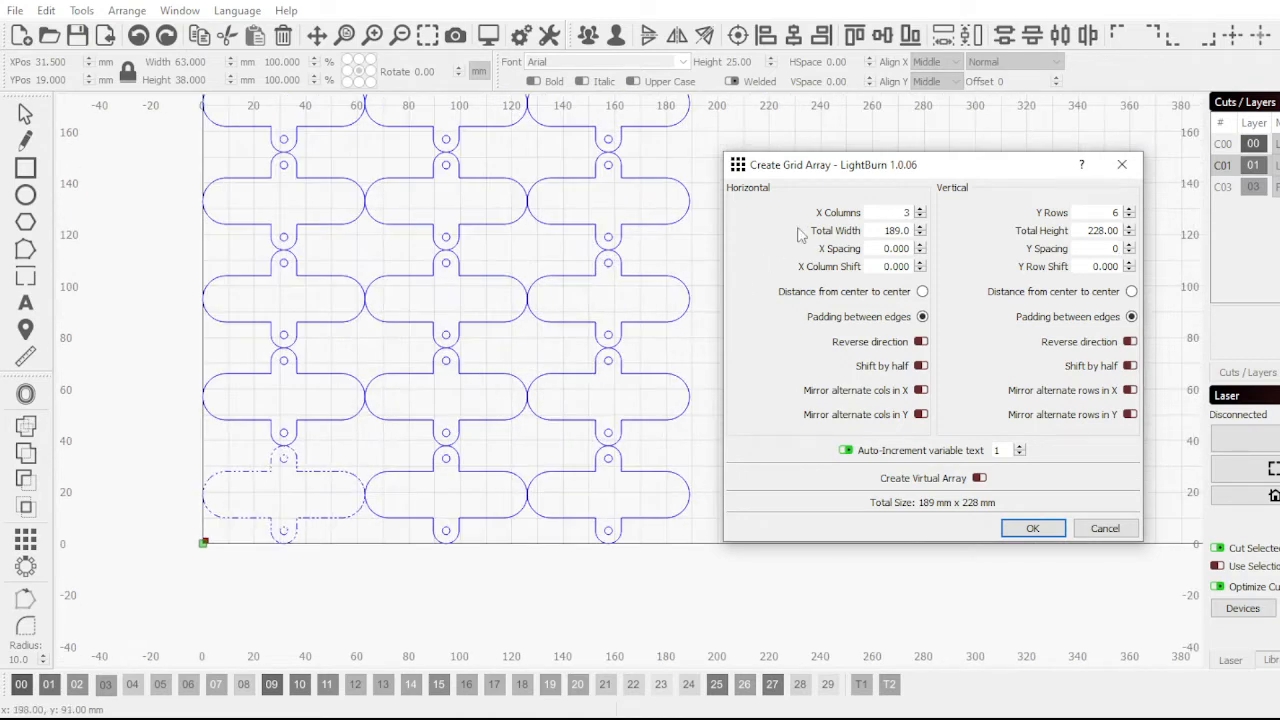
scroll(436, 438, up, 2)
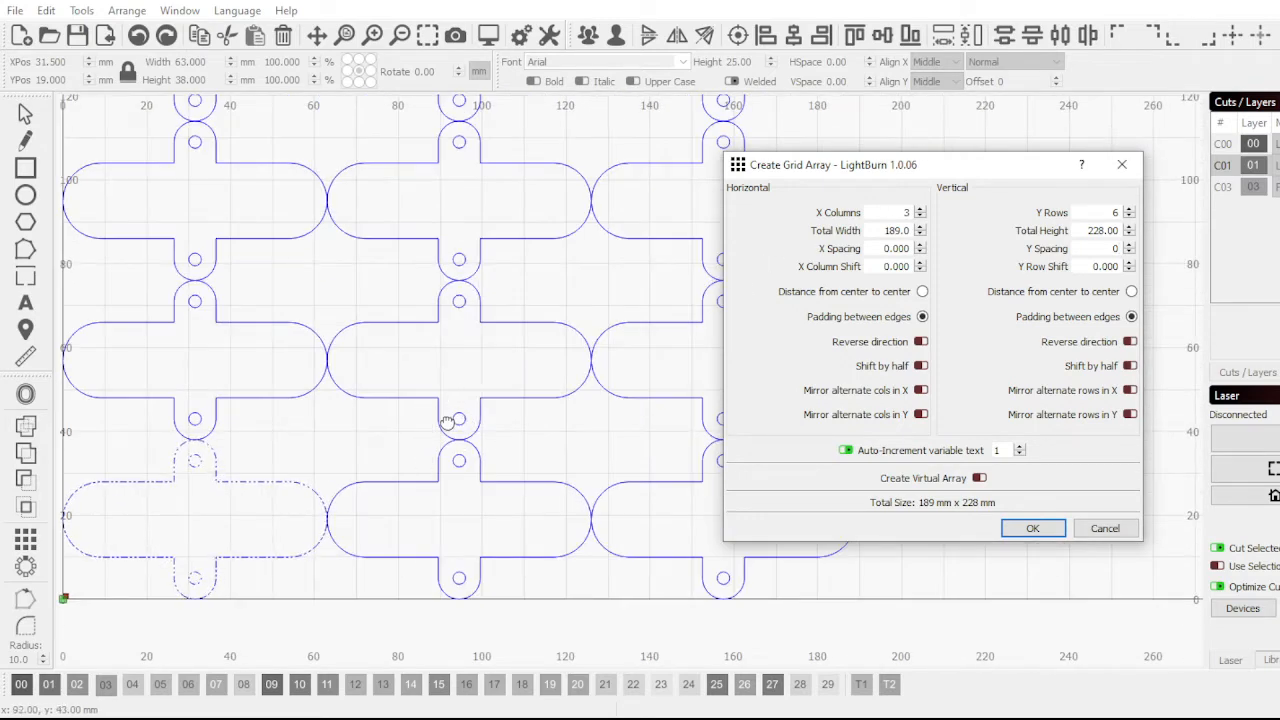
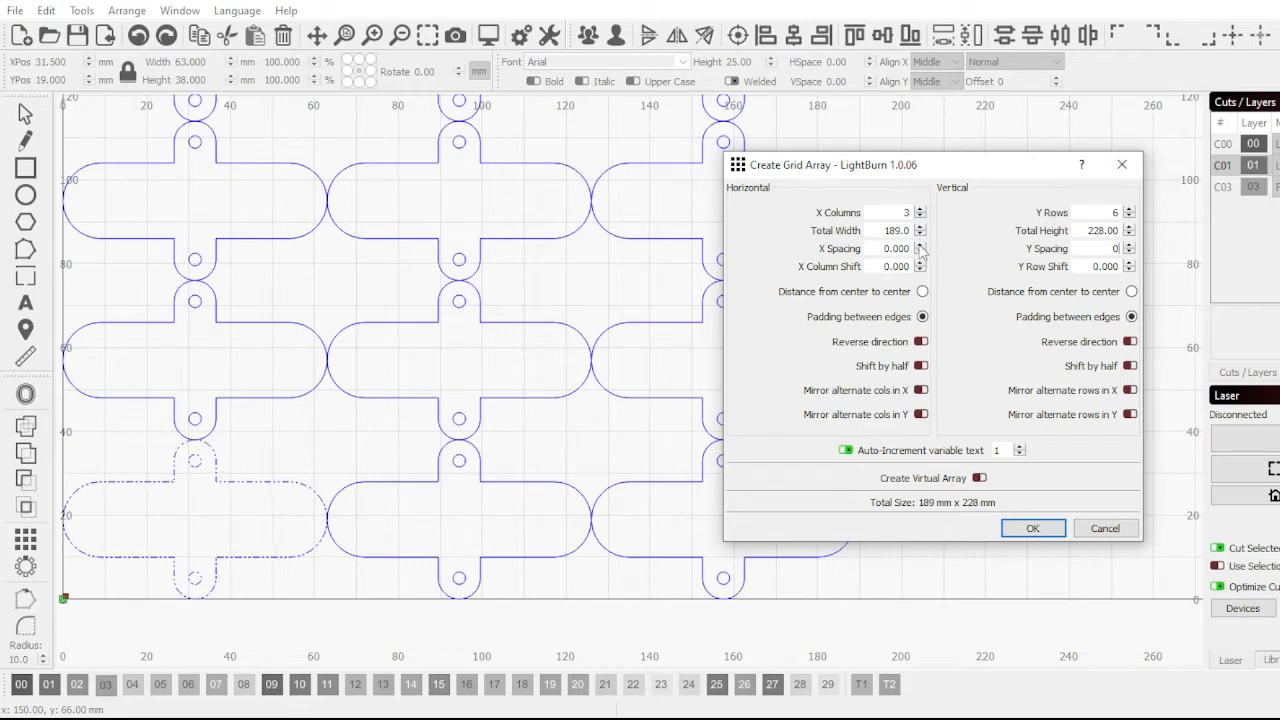
Set the grid array's X spacing to 10 mm
click(919, 245)
click(919, 245)
click(919, 245)
click(919, 245)
click(919, 245)
click(919, 245)
click(919, 245)
click(919, 245)
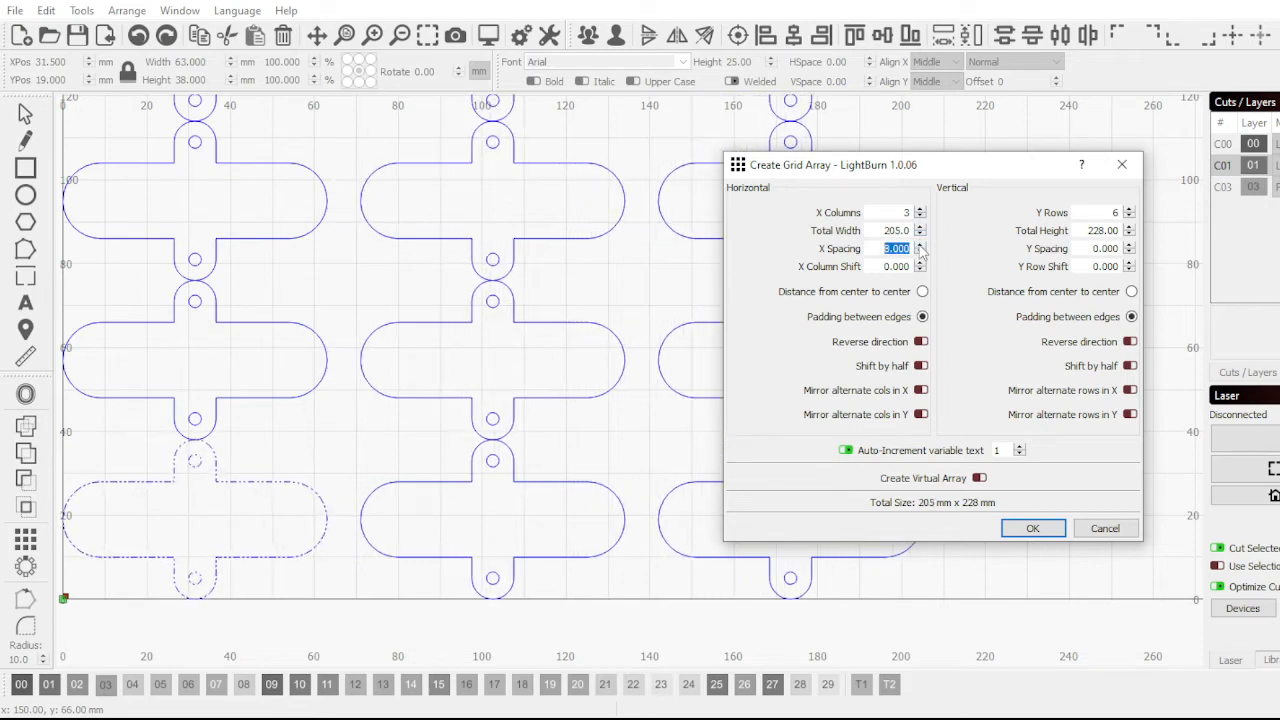
click(919, 245)
click(919, 245)
scroll(669, 480, down, 2)
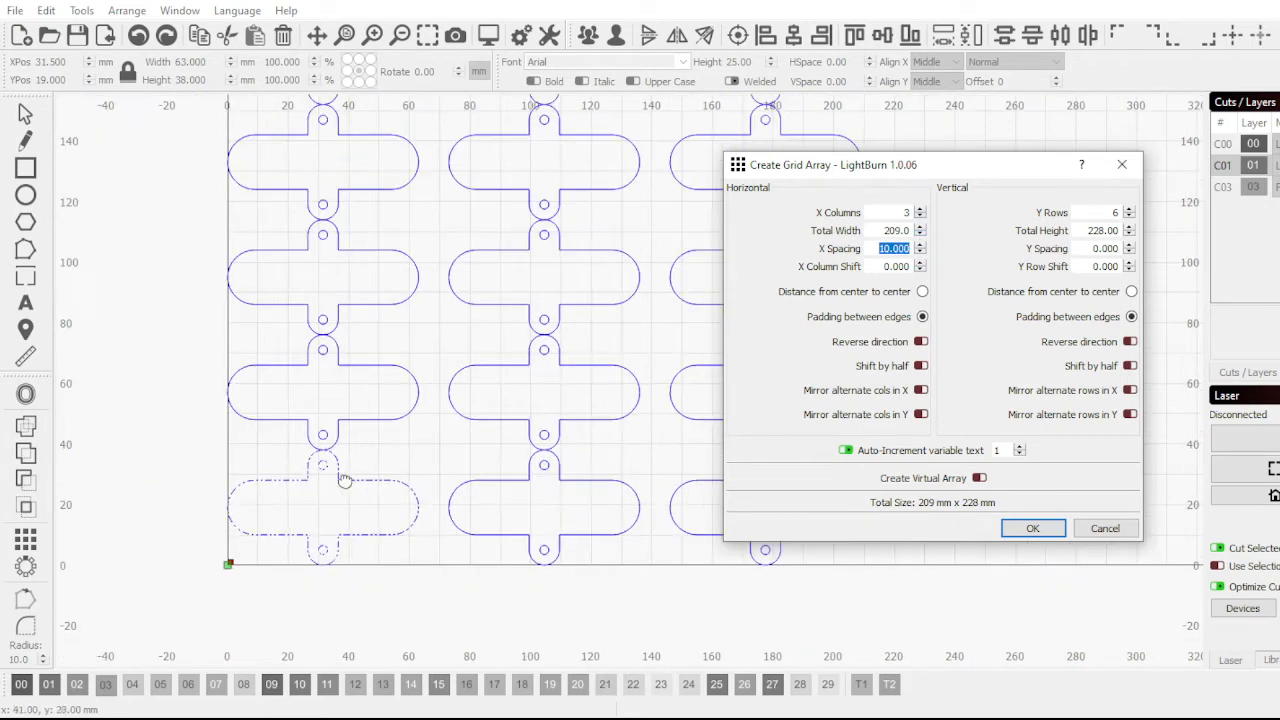
Set the grid array's X column shift to 18 mm to offset the middle column upward
scroll(345, 476, up, 2)
click(919, 263)
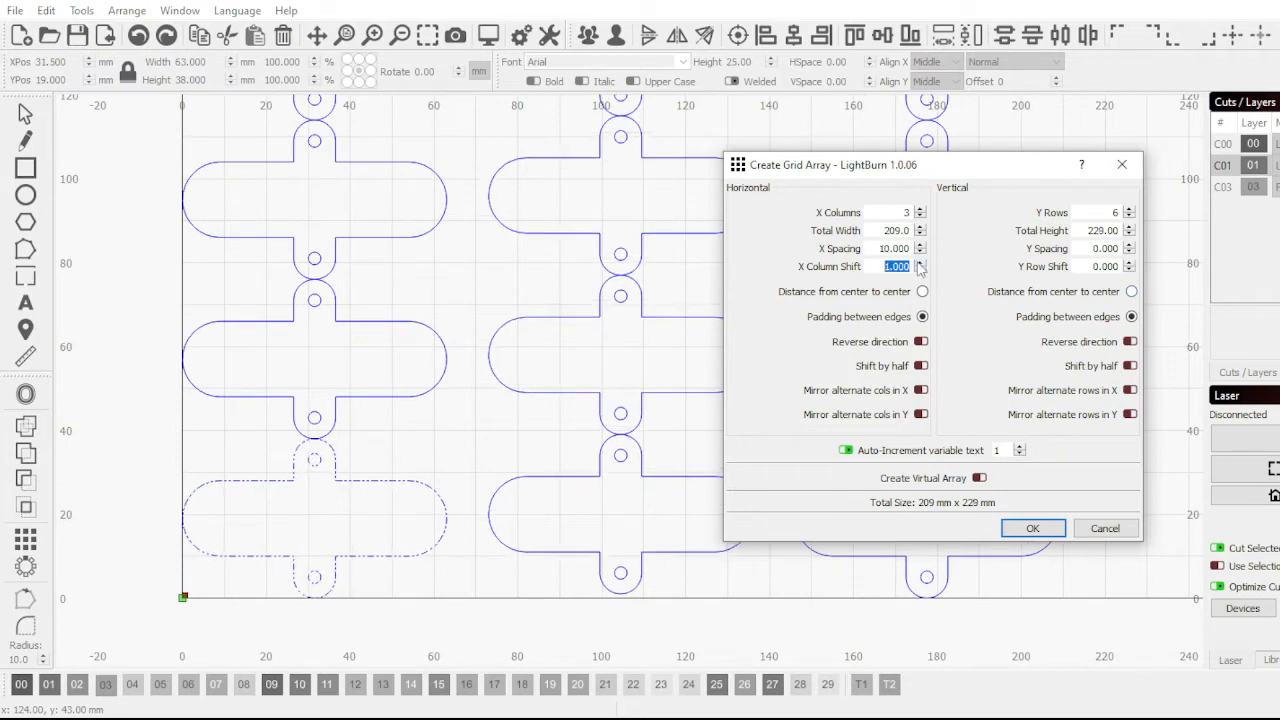
click(919, 269)
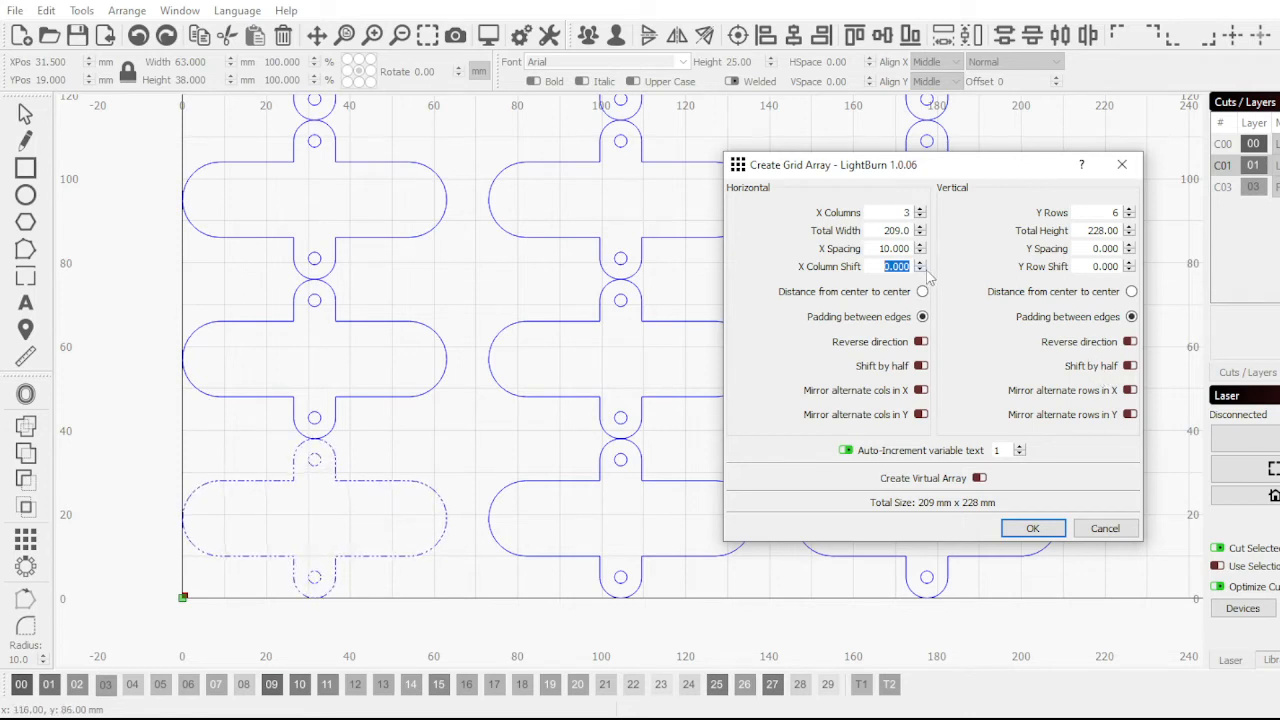
scroll(925, 266, up, 3)
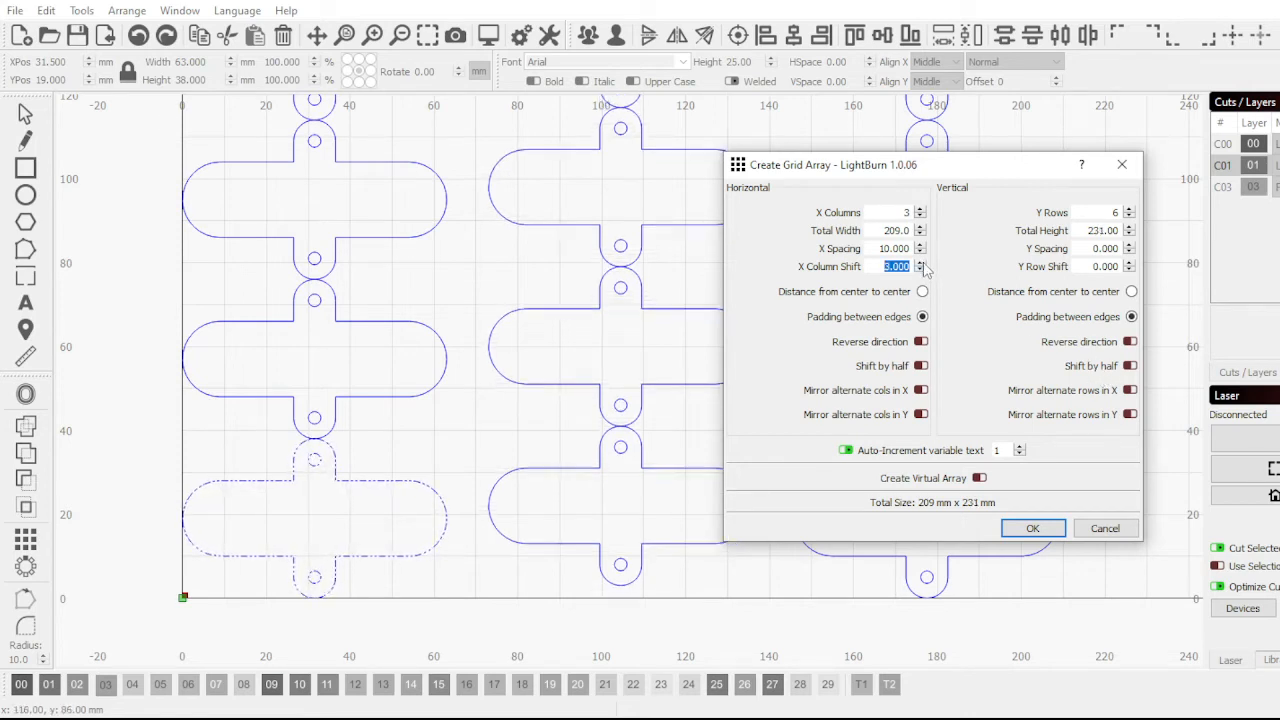
scroll(925, 266, up, 3)
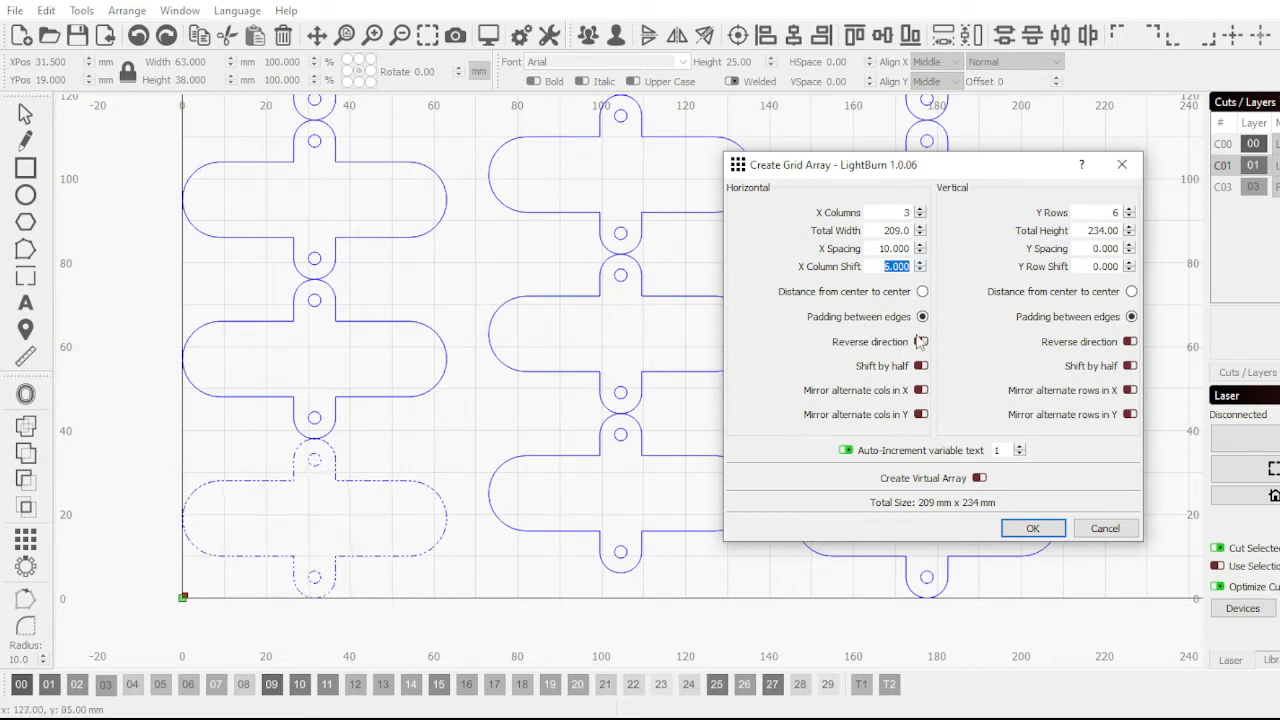
scroll(922, 266, up, 7)
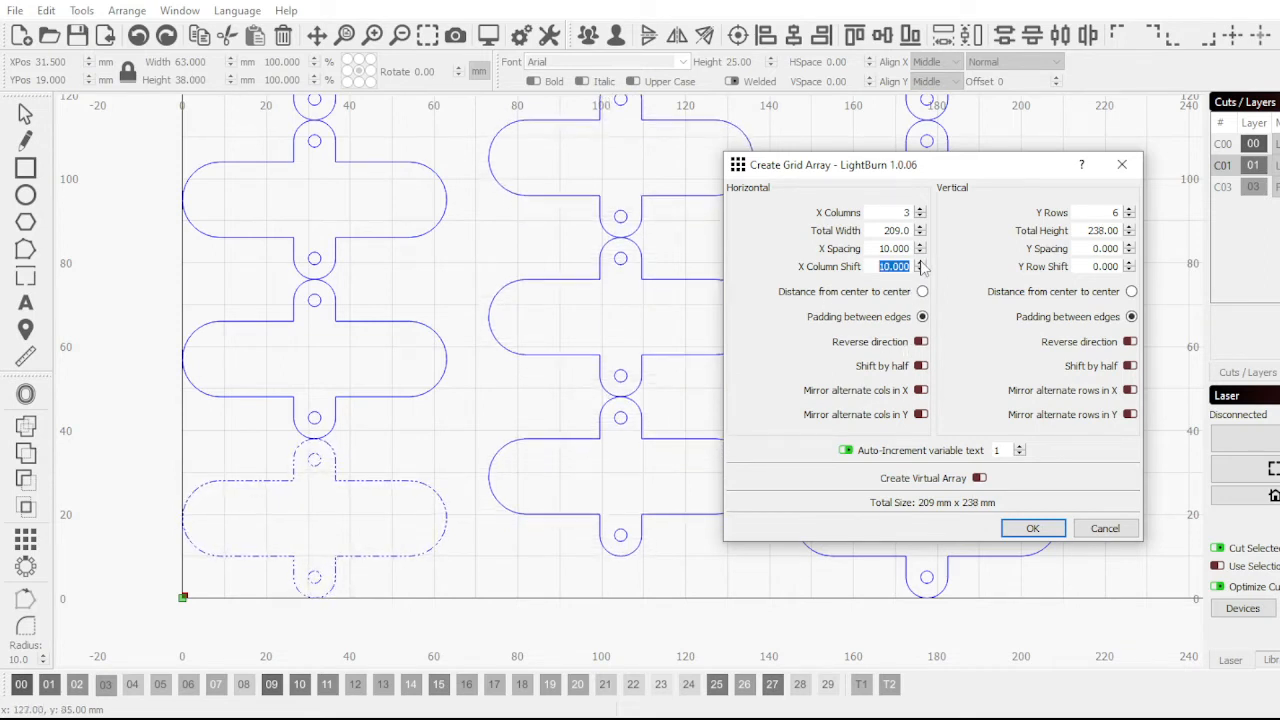
scroll(922, 266, up, 4)
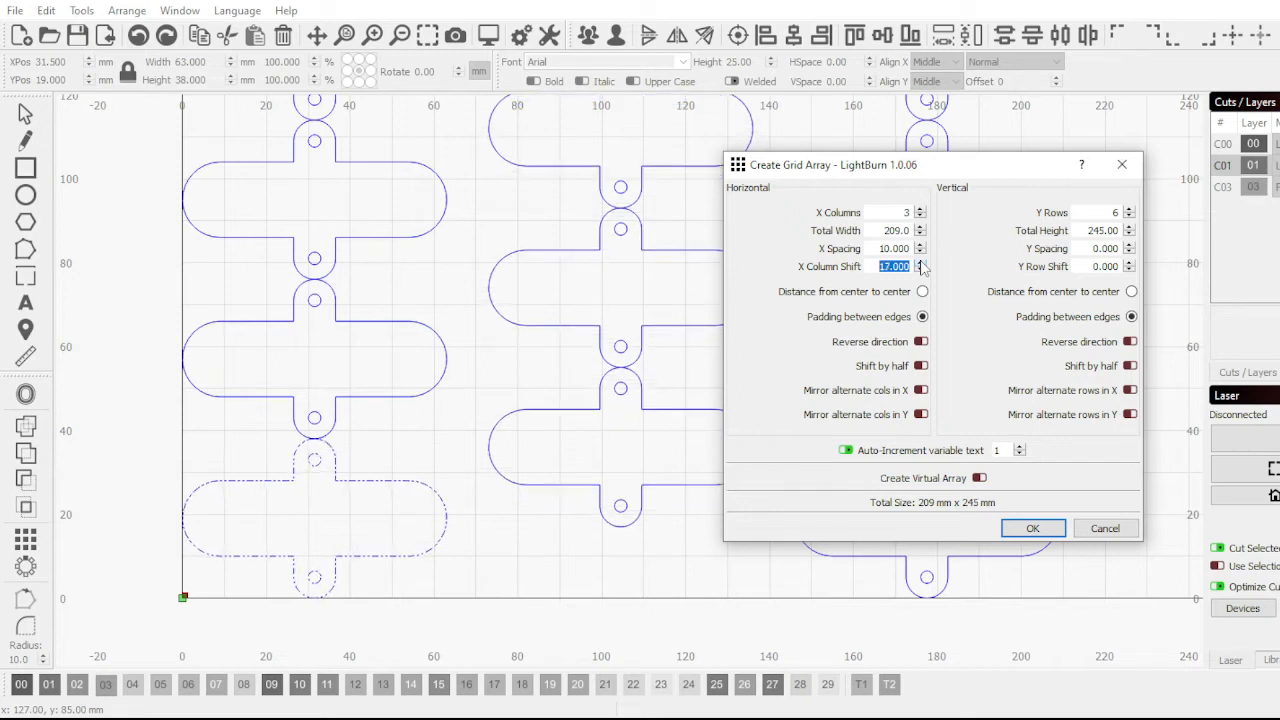
scroll(922, 266, up, 1)
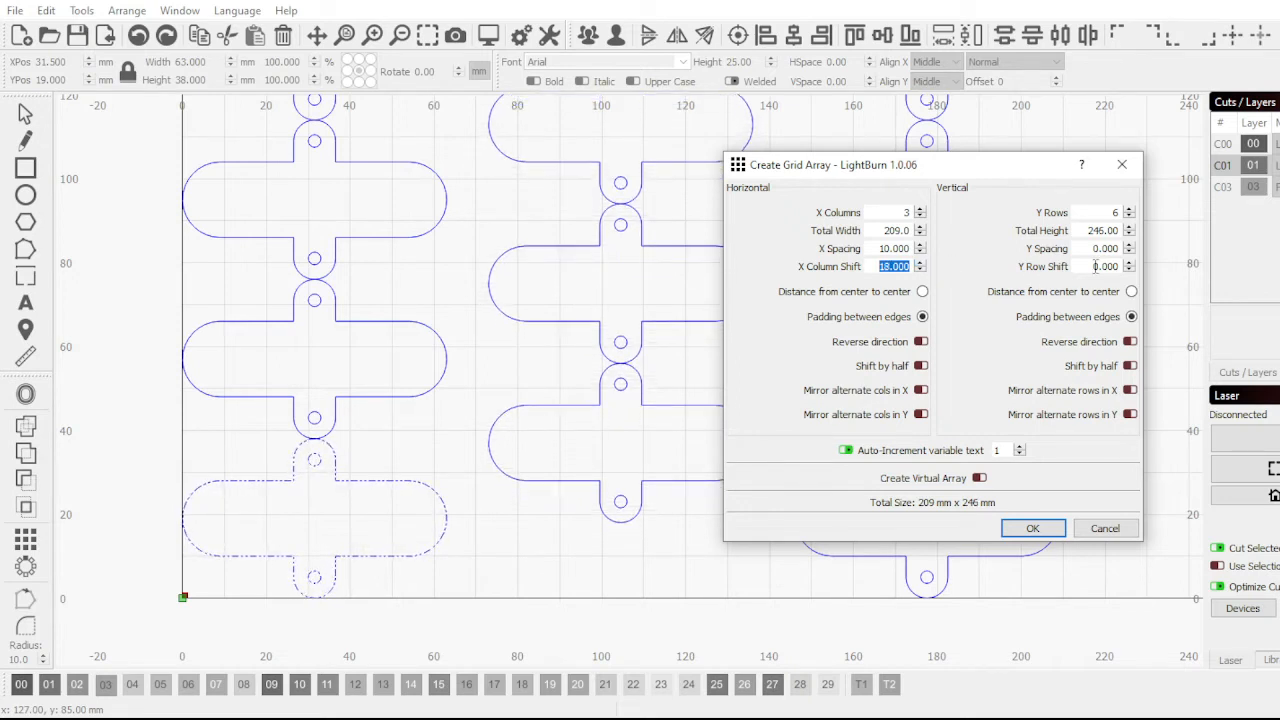
Try a Y row shift and a Y spacing of -2 mm each, returning both values to 0
scroll(1128, 268, up, 2)
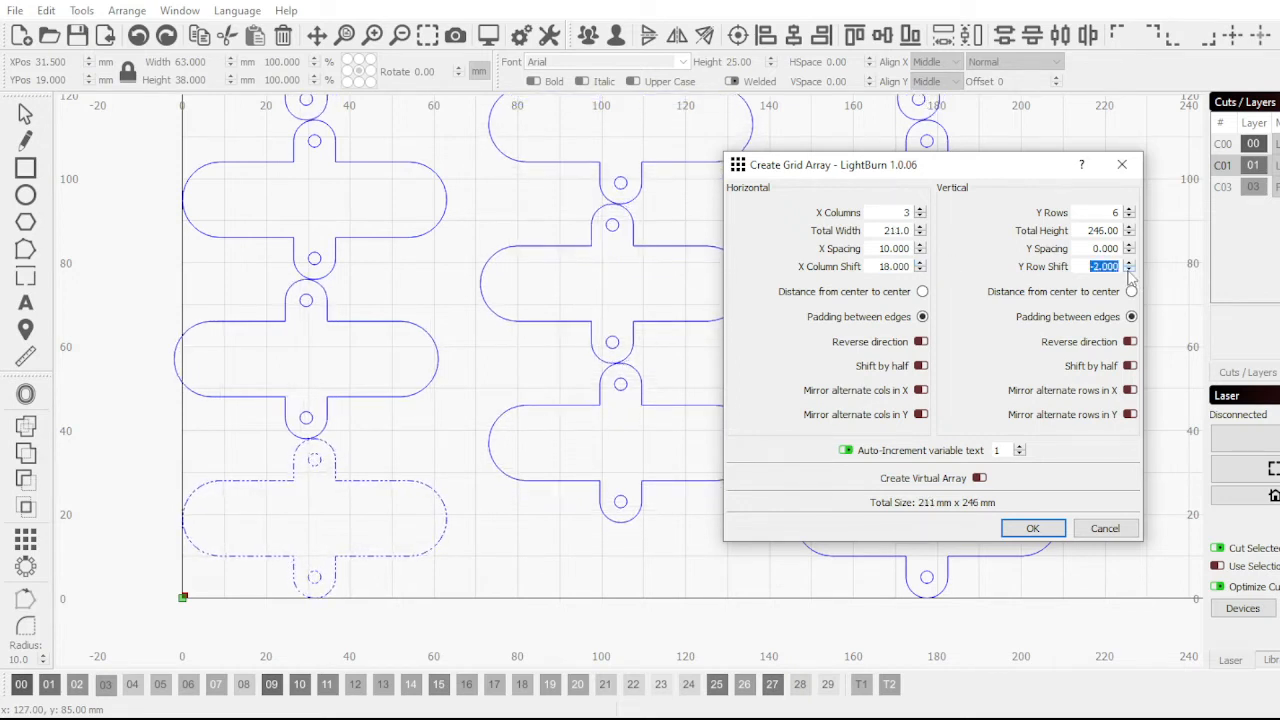
scroll(1130, 268, down, 2)
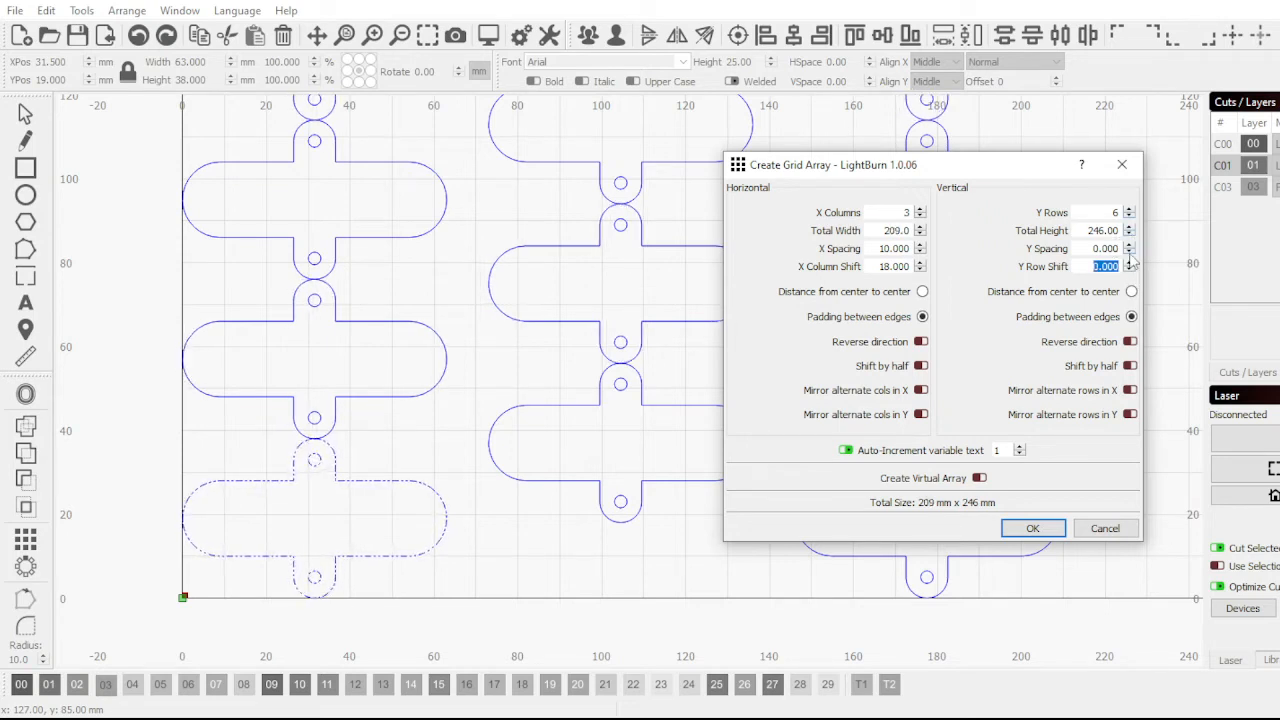
scroll(1133, 258, down, 1)
scroll(1133, 258, down, 1)
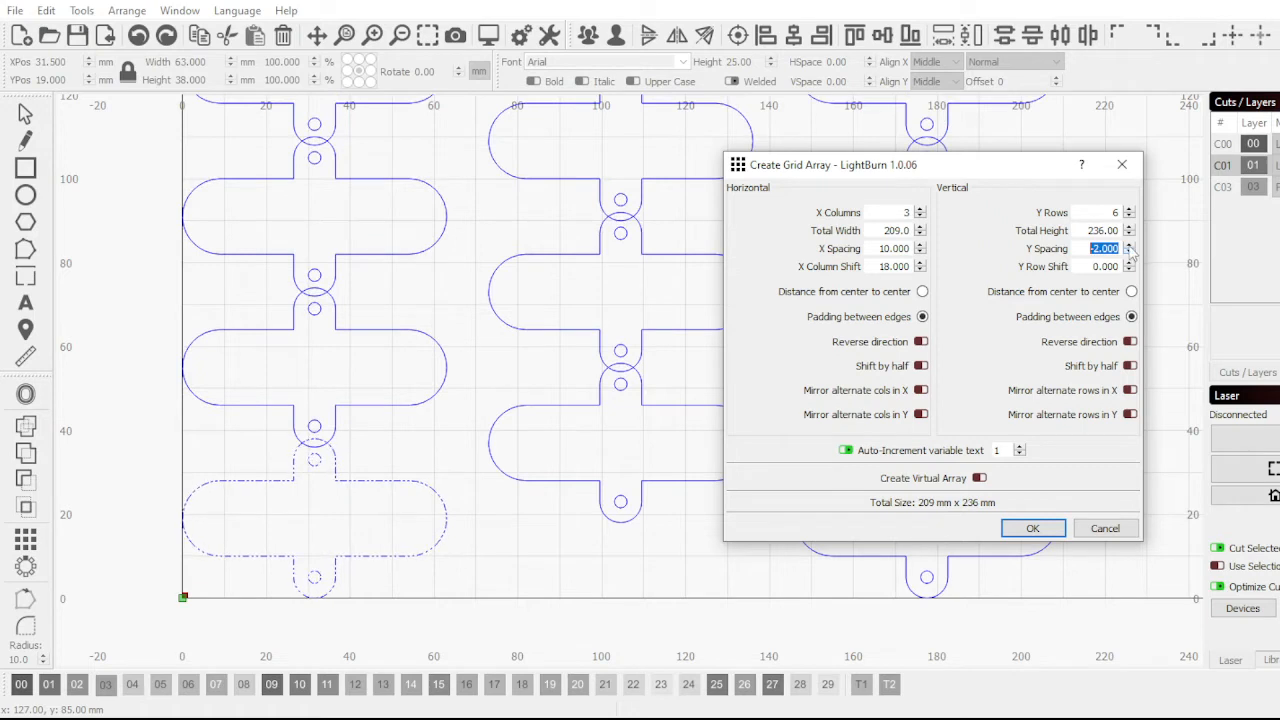
scroll(1133, 258, up, 2)
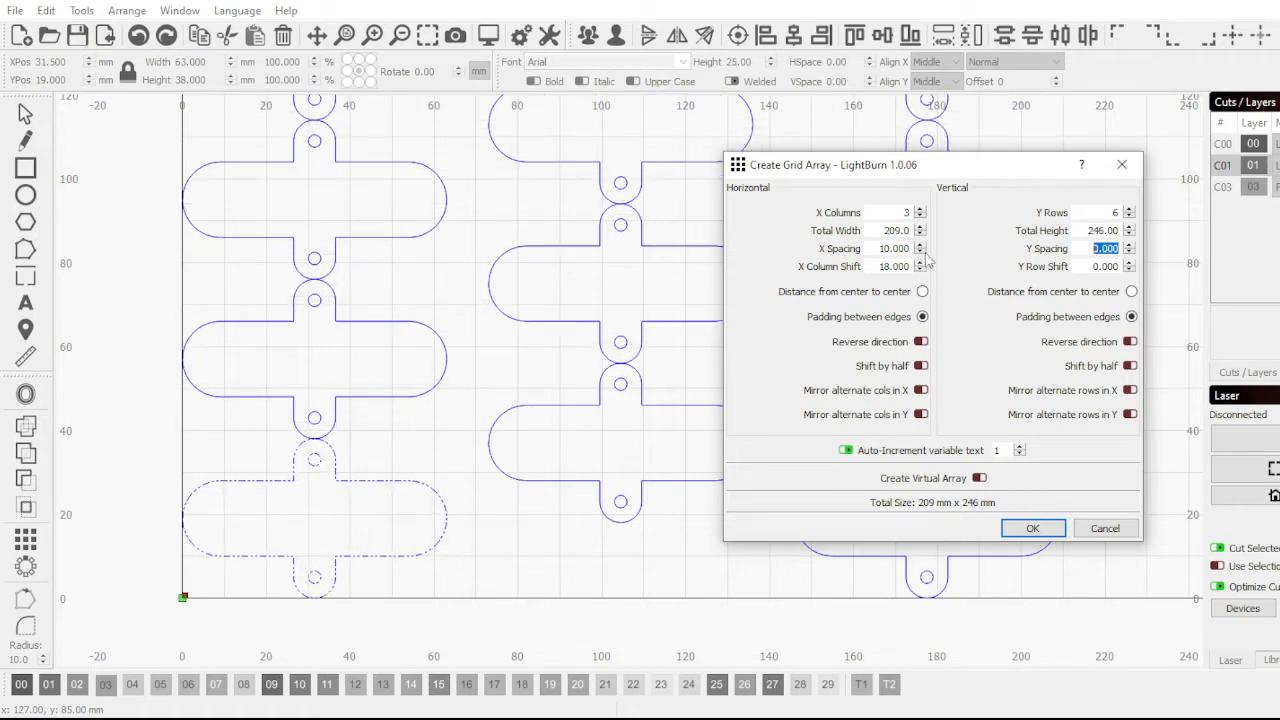
Nest the array's columns by setting the X spacing to -25 mm and the X column shift to 19 mm
scroll(922, 256, down, 8)
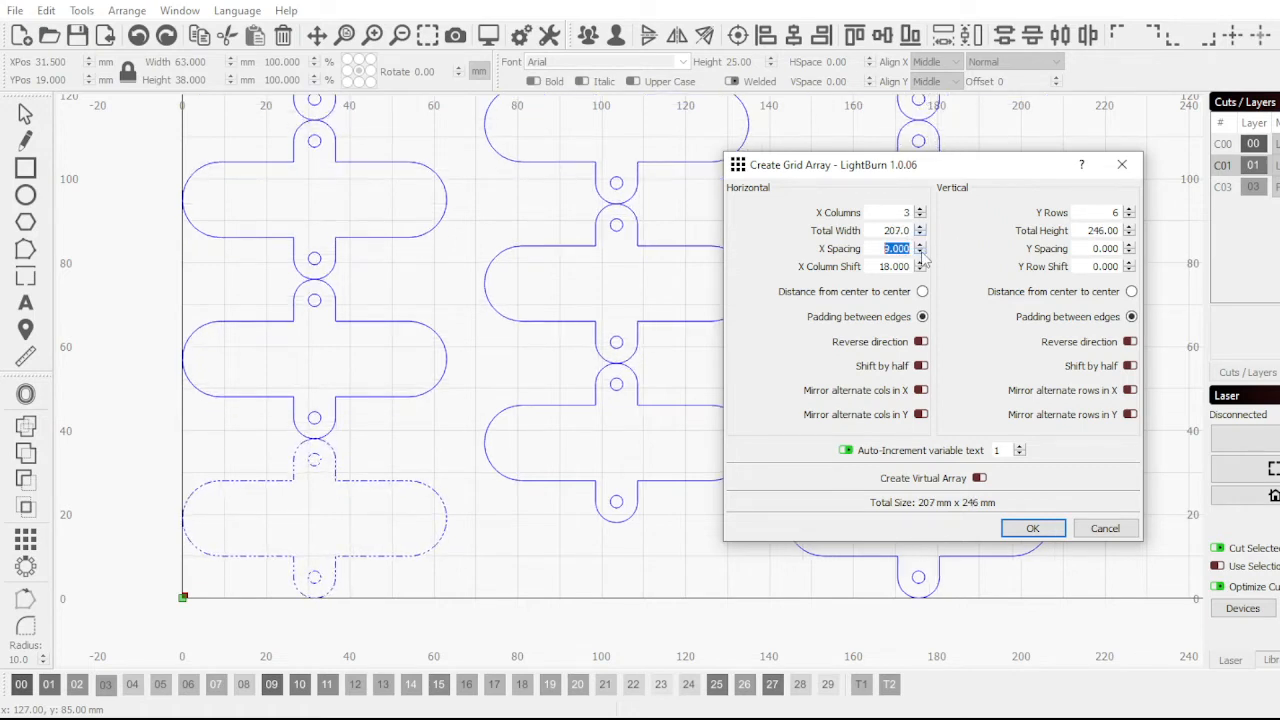
scroll(922, 257, down, 13)
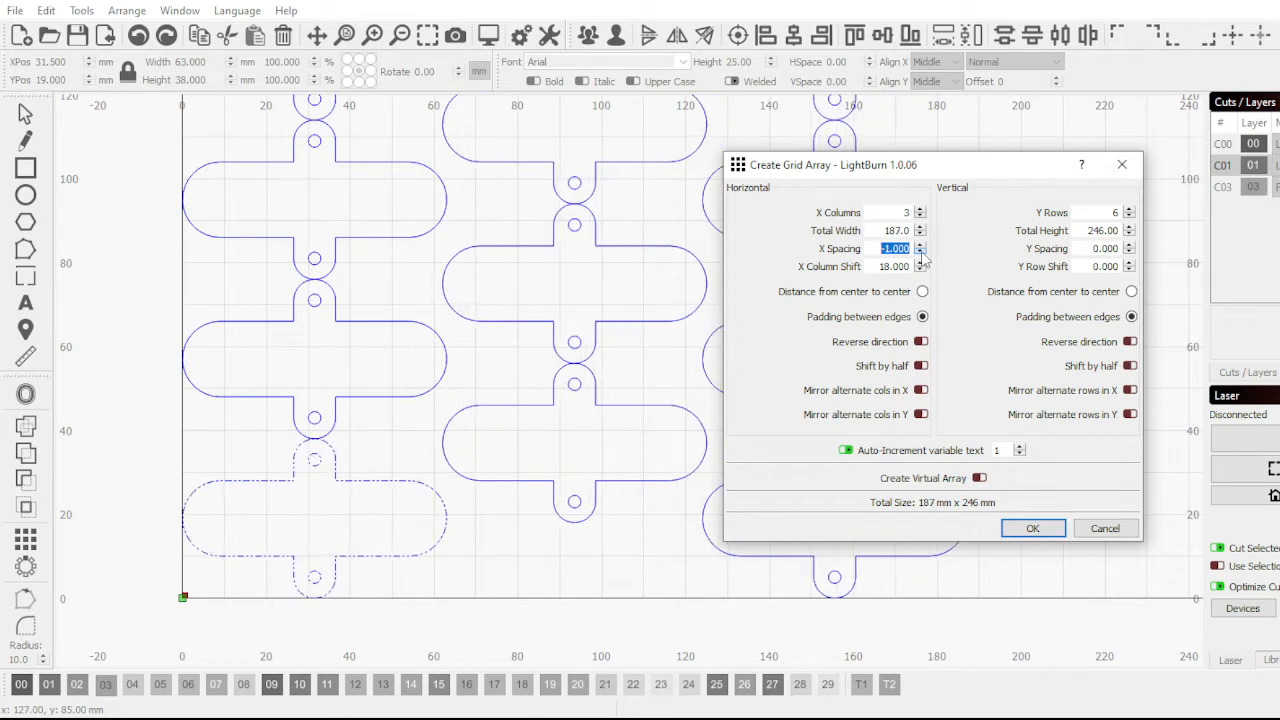
scroll(922, 257, down, 13)
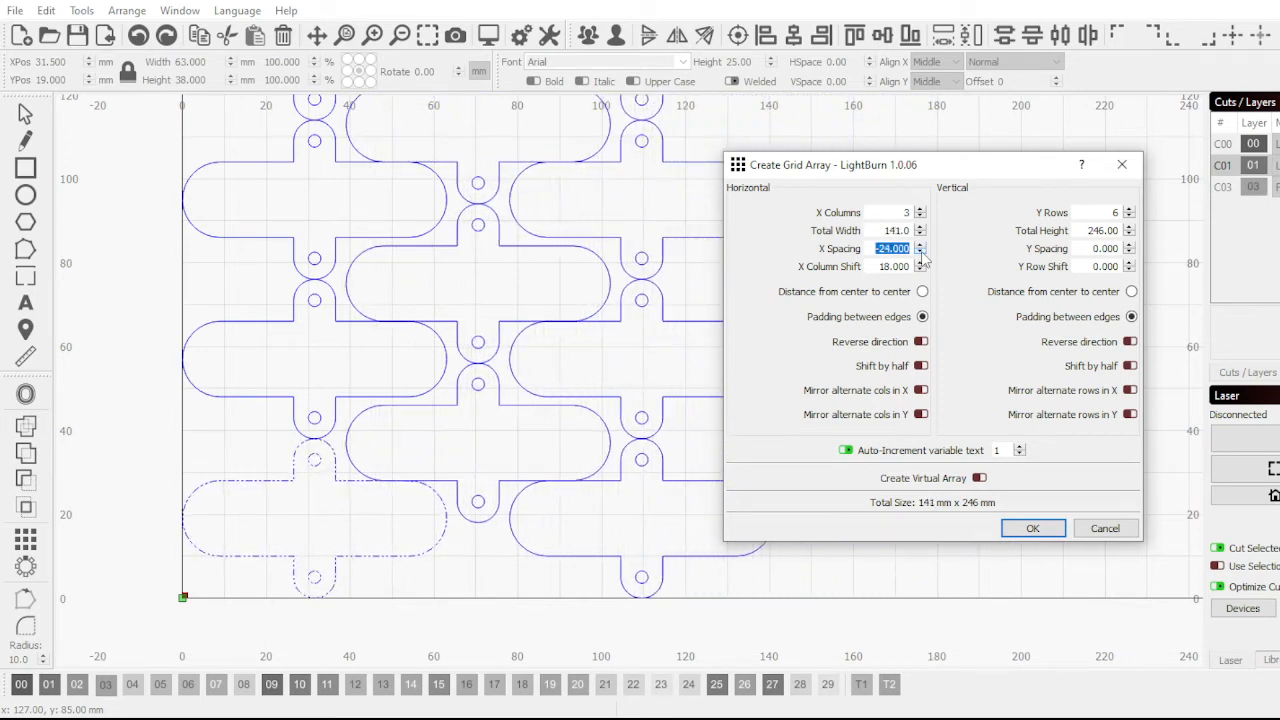
scroll(922, 268, up, 1)
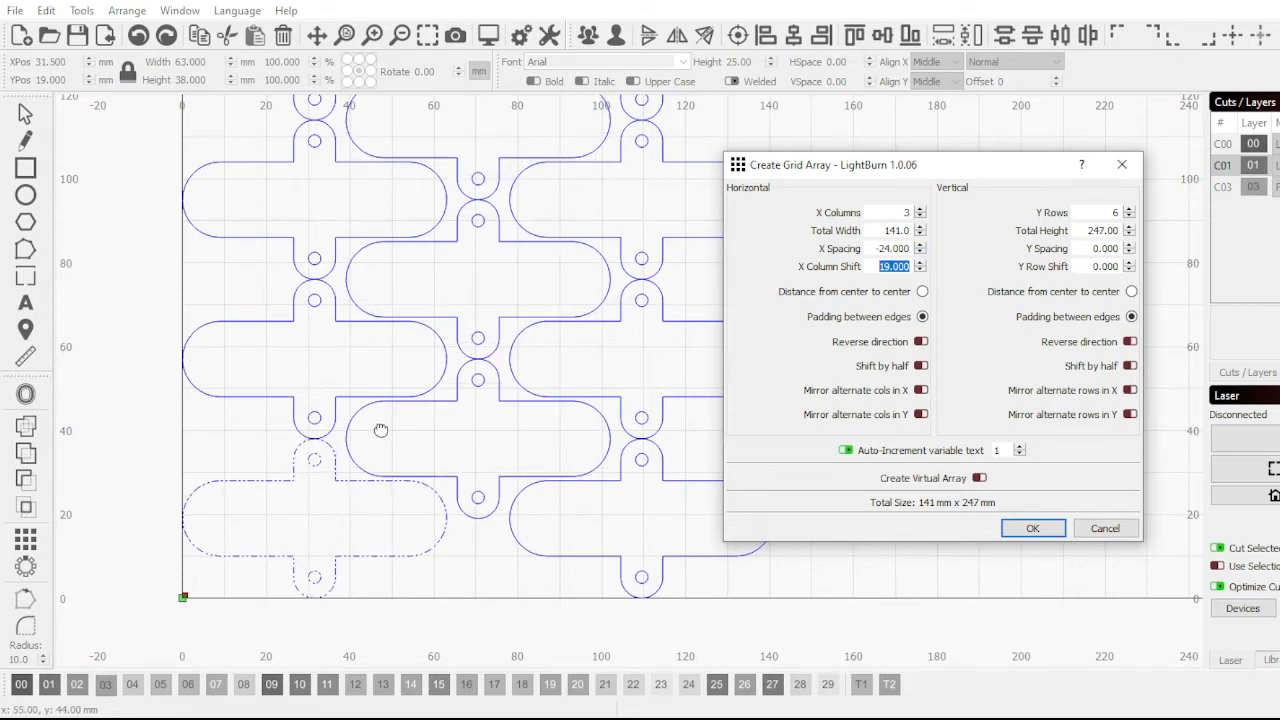
scroll(284, 506, up, 2)
scroll(461, 419, up, 1)
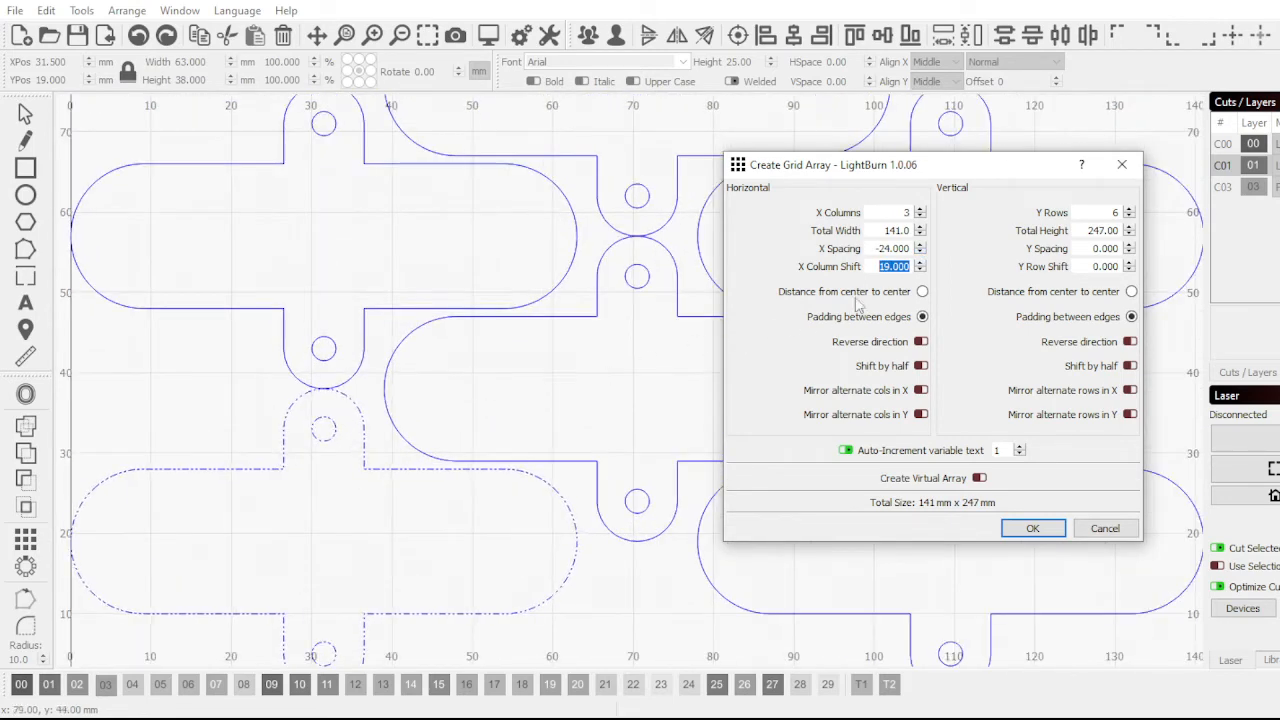
scroll(922, 250, down, 2)
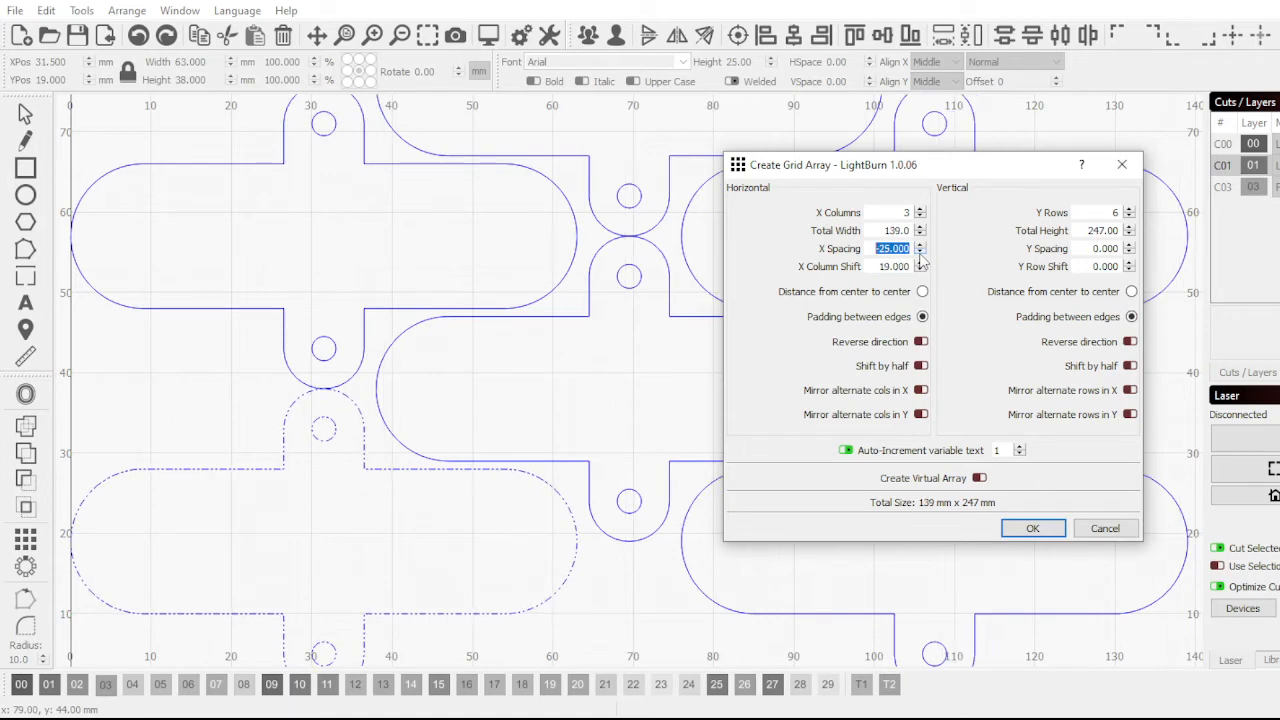
Set the grid array's X spacing to -26 mm and its X columns to 4
scroll(73, 370, down, 5)
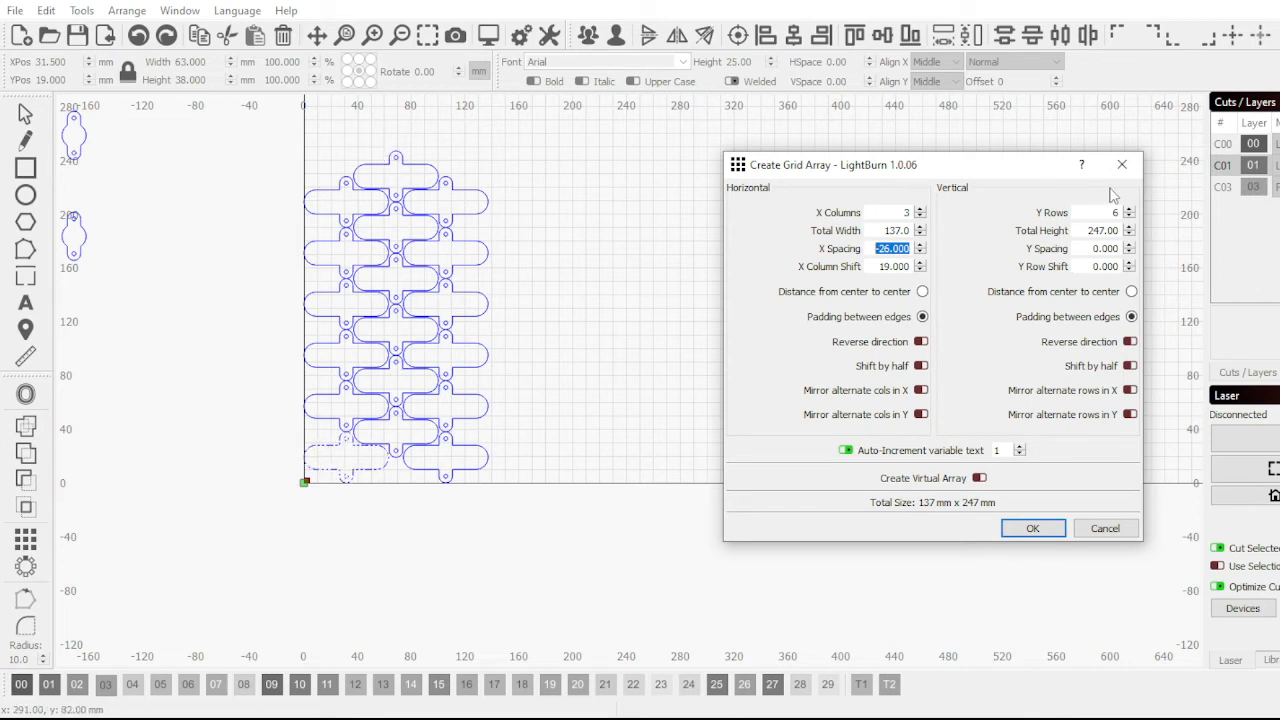
click(920, 209)
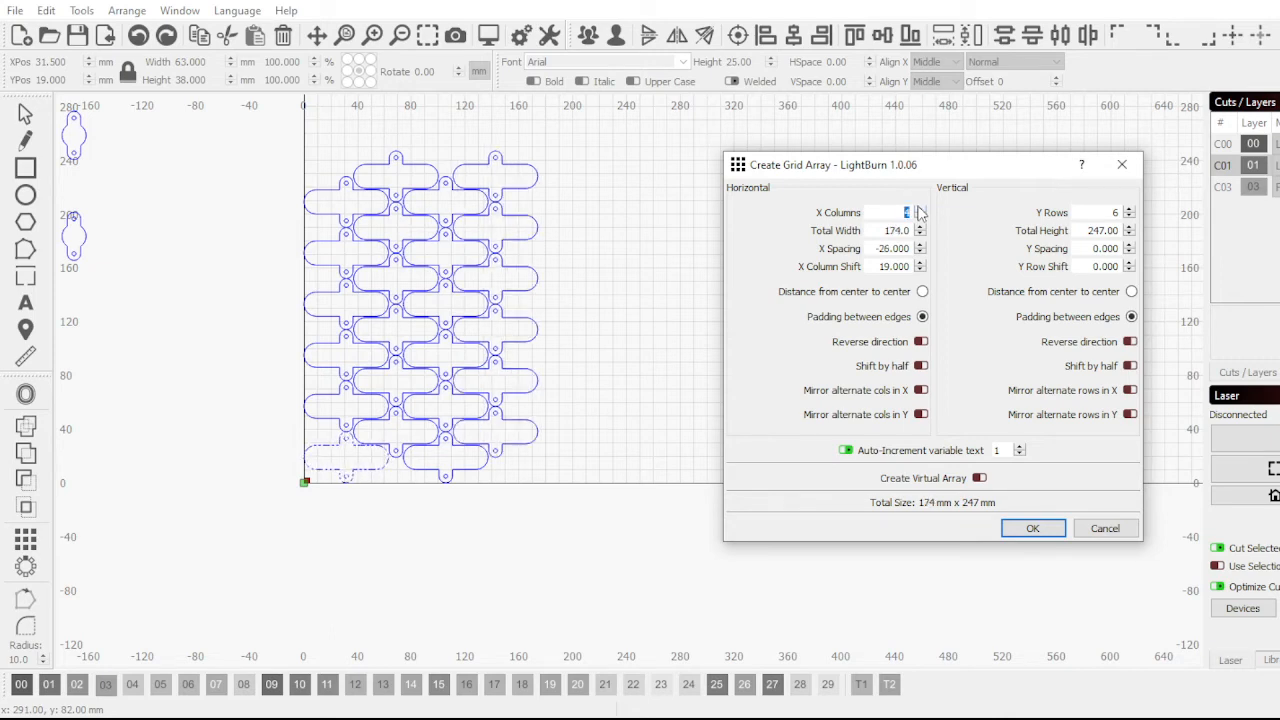
scroll(680, 421, down, 3)
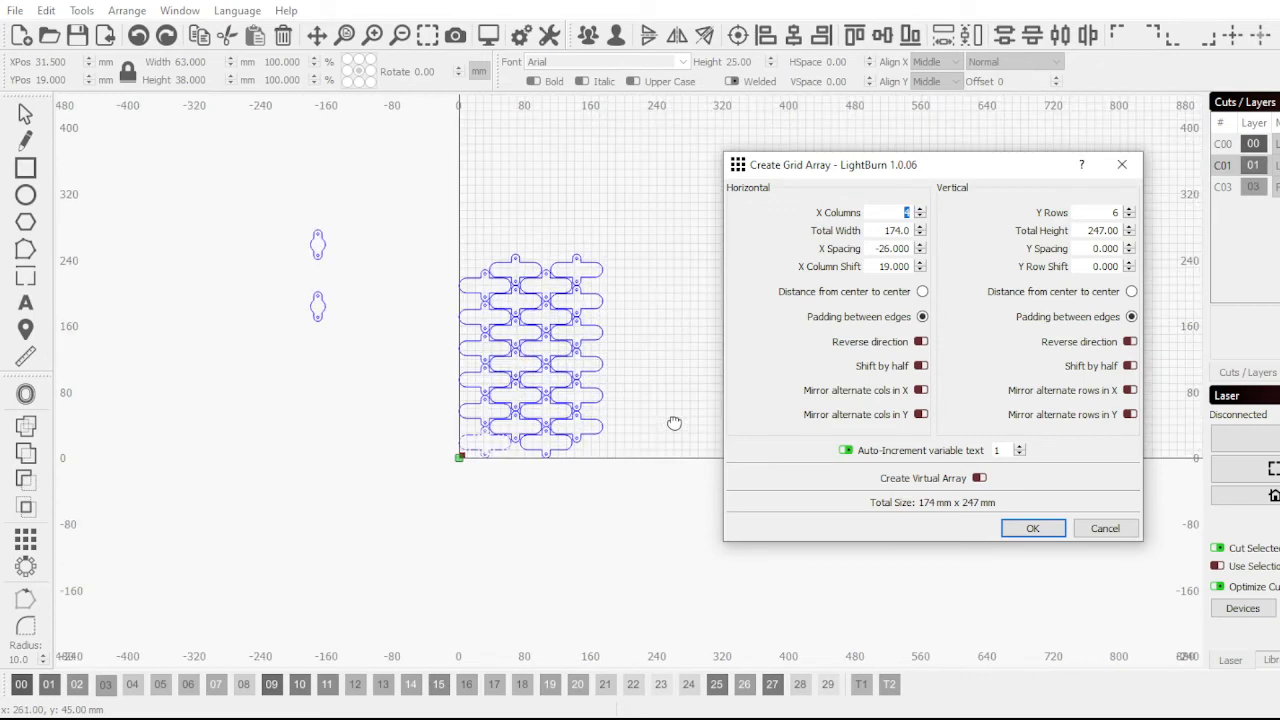
scroll(600, 430, down, 2)
scroll(470, 455, up, 2)
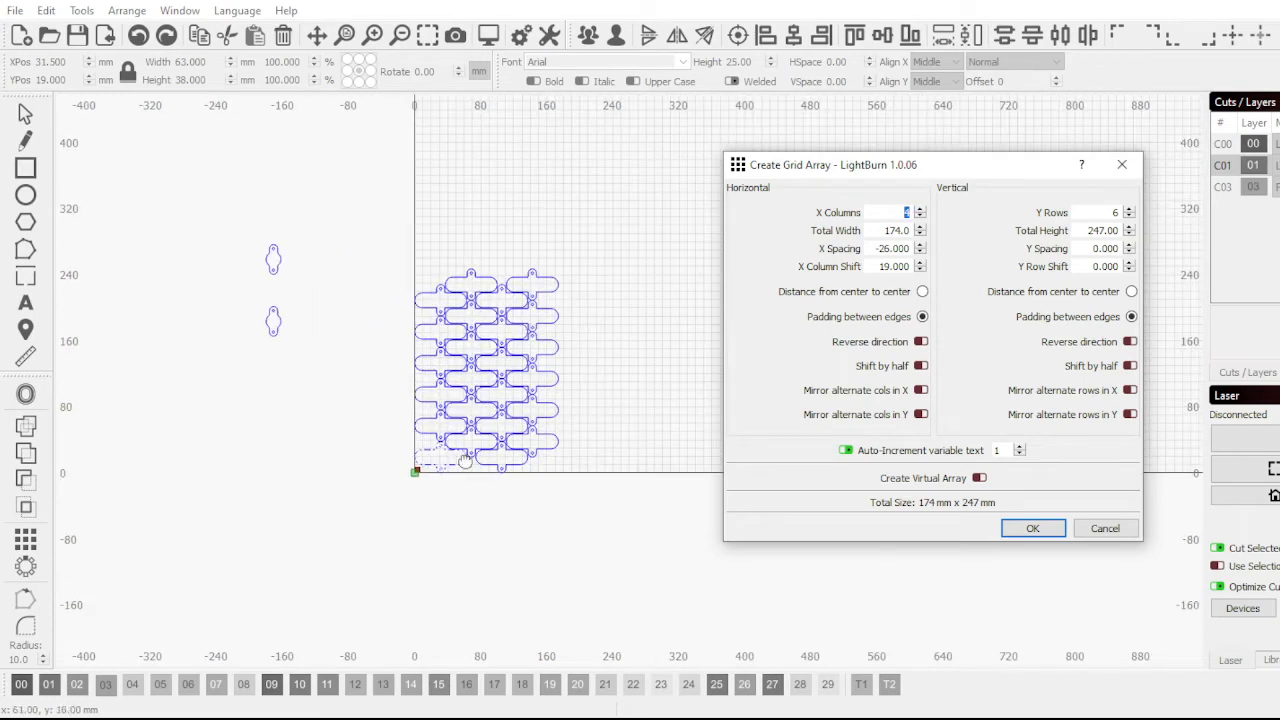
scroll(440, 458, down, 2)
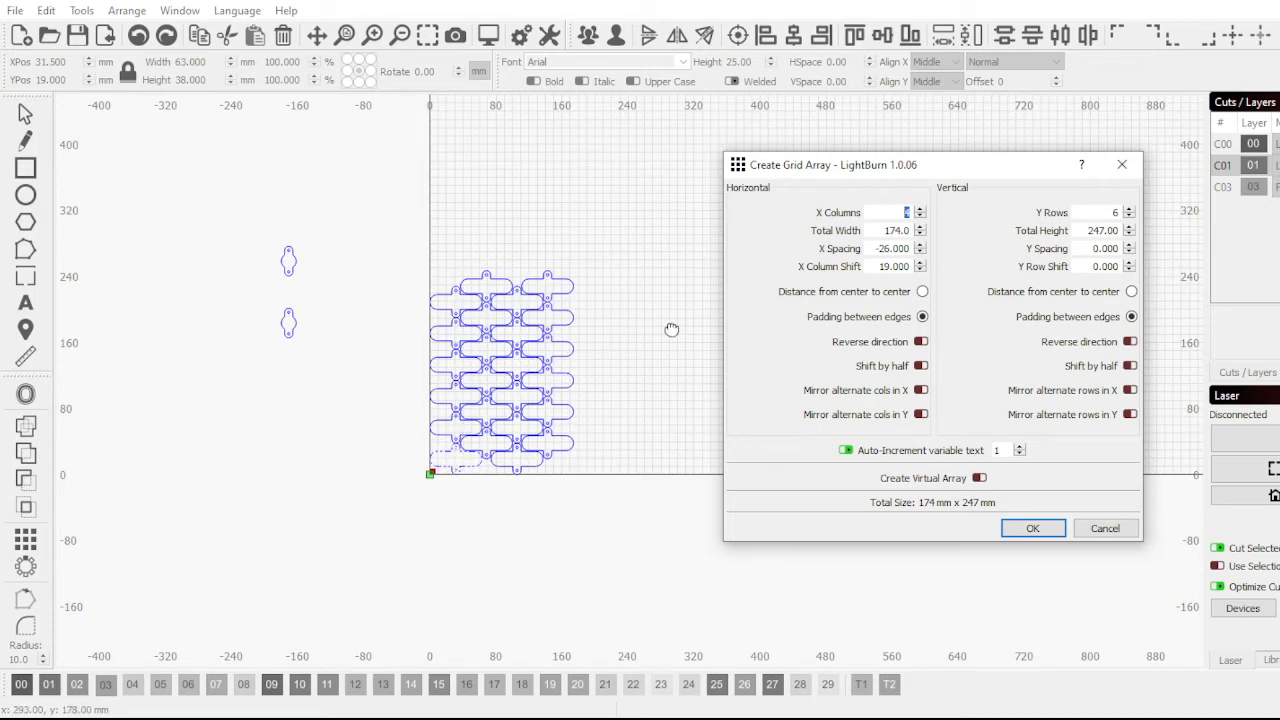
scroll(528, 325, up, 2)
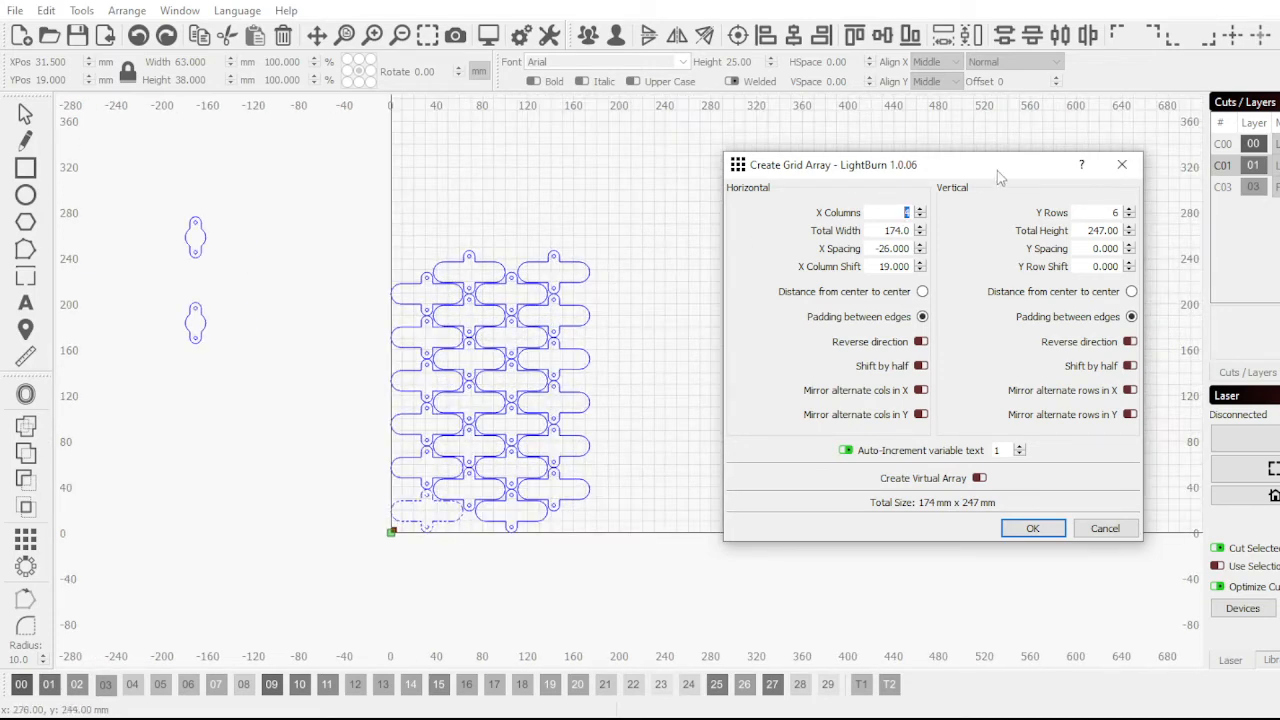
Set the grid array to 7 rows, keep the X spacing at -26 mm, and create the array
click(1129, 210)
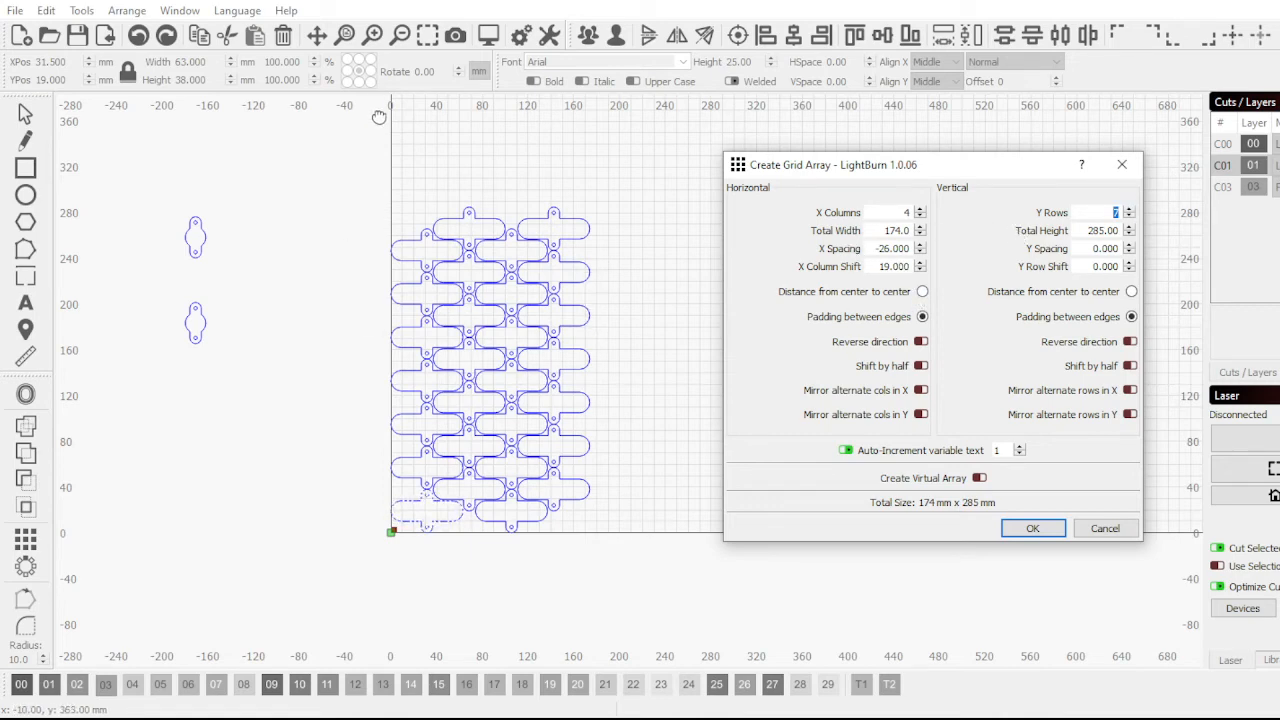
click(919, 246)
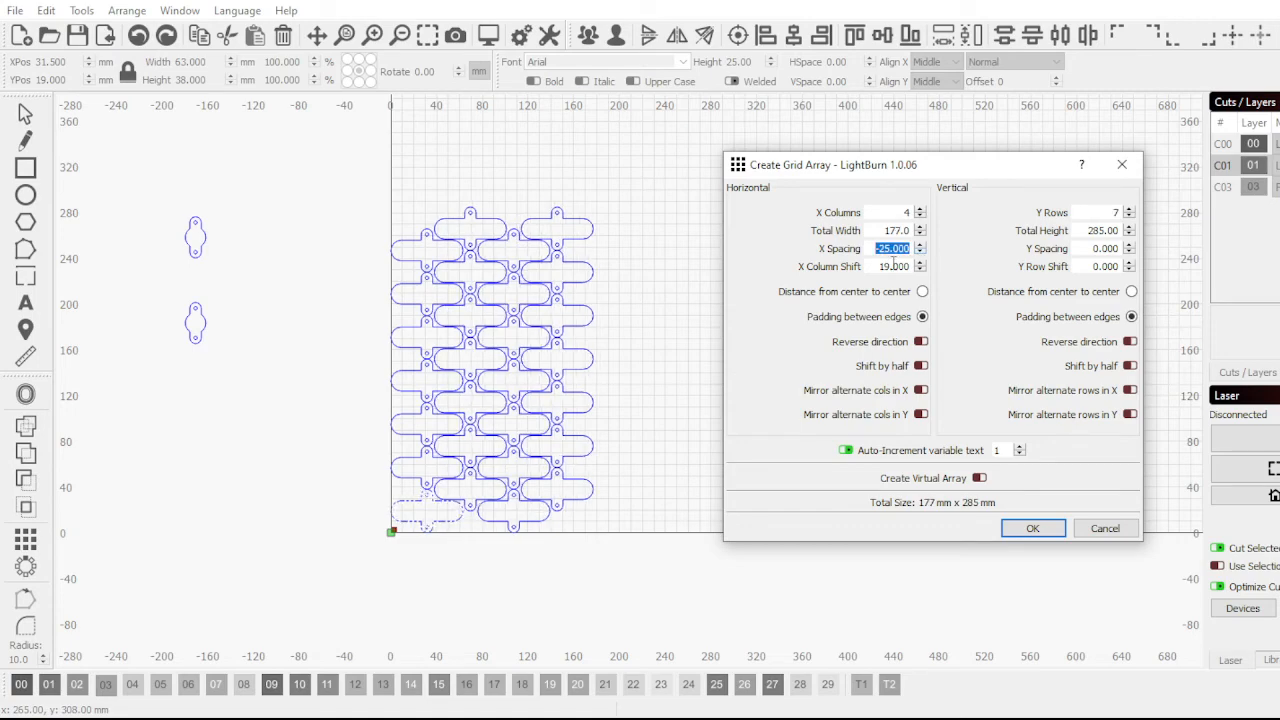
scroll(906, 248, down, 1)
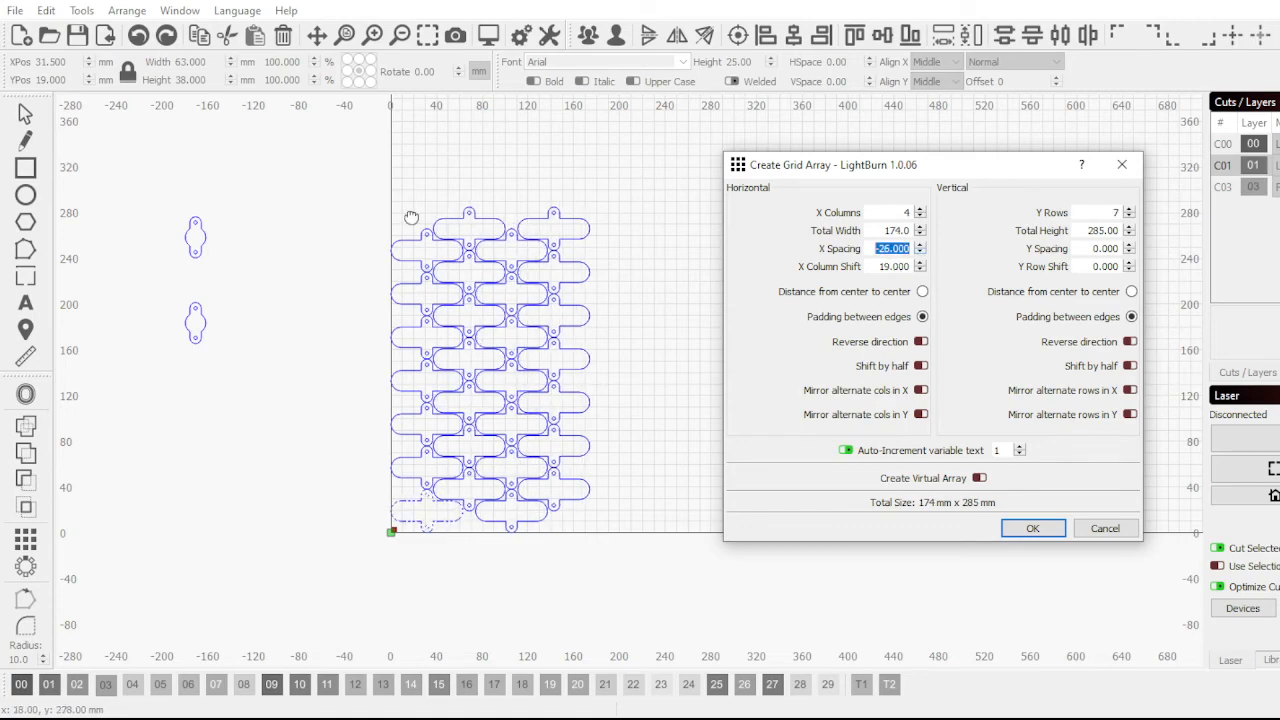
scroll(457, 256, up, 6)
scroll(457, 256, down, 3)
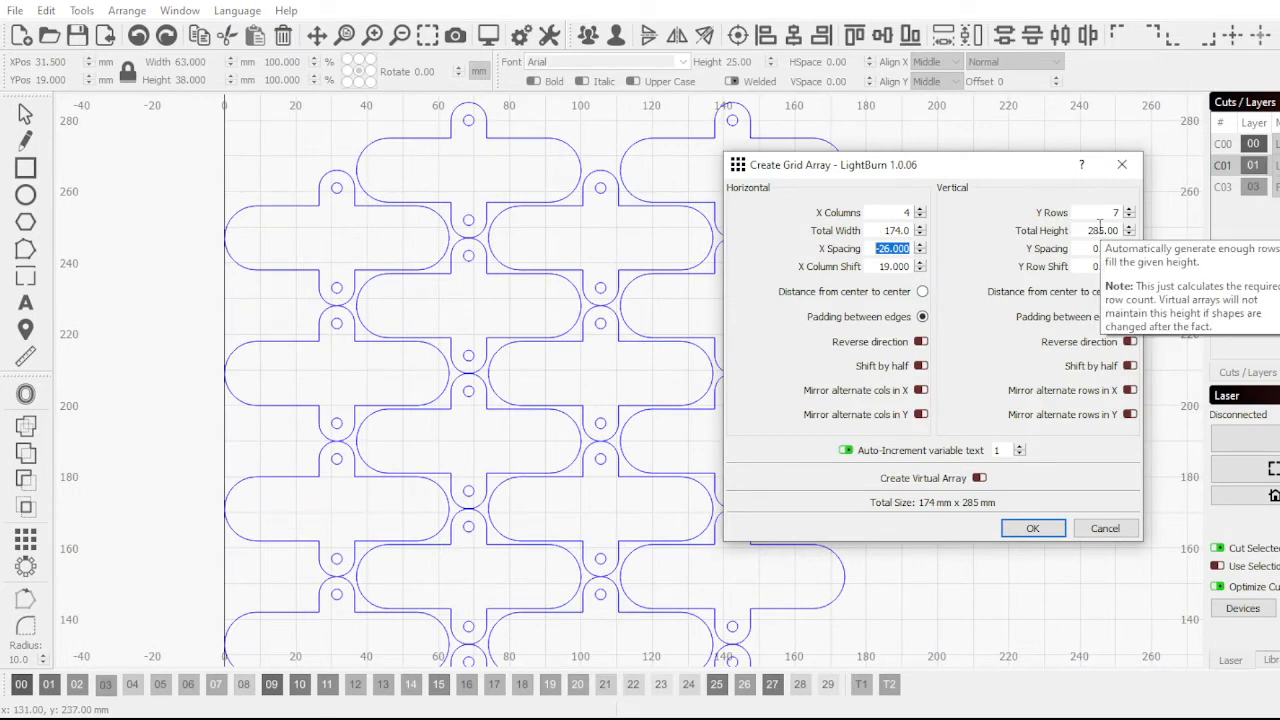
drag(882, 231, 943, 226)
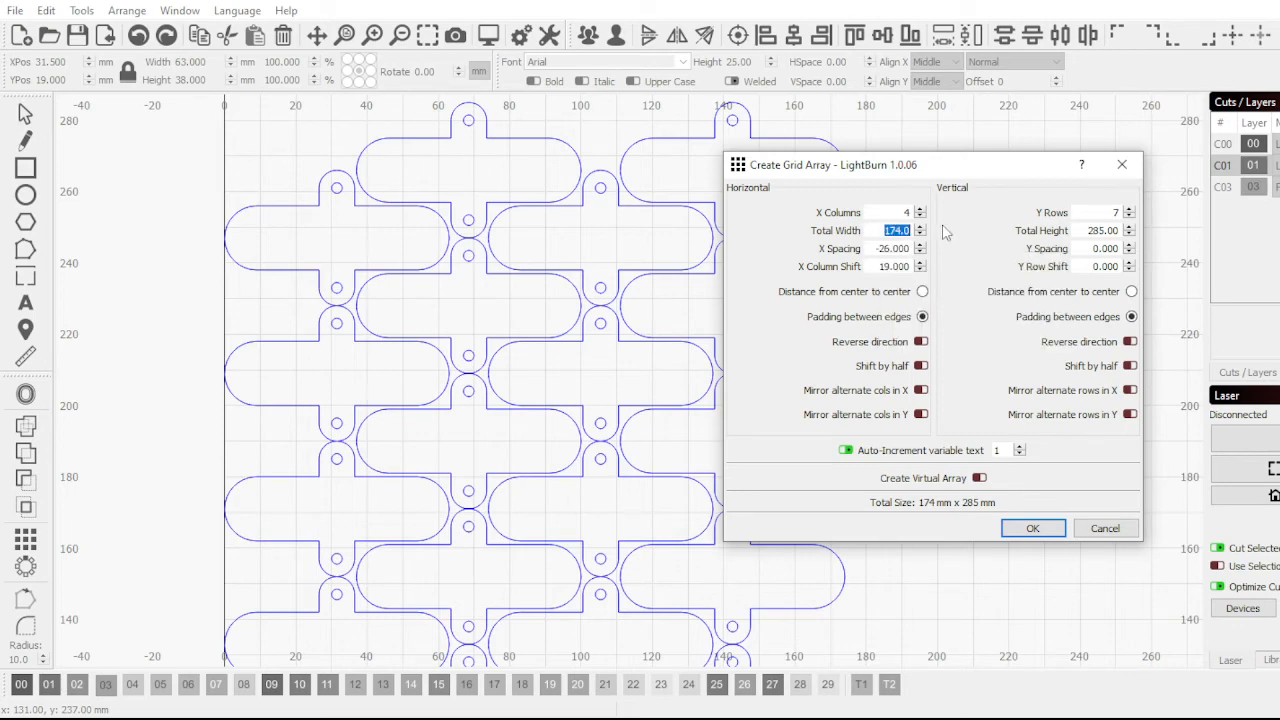
scroll(300, 402, down, 2)
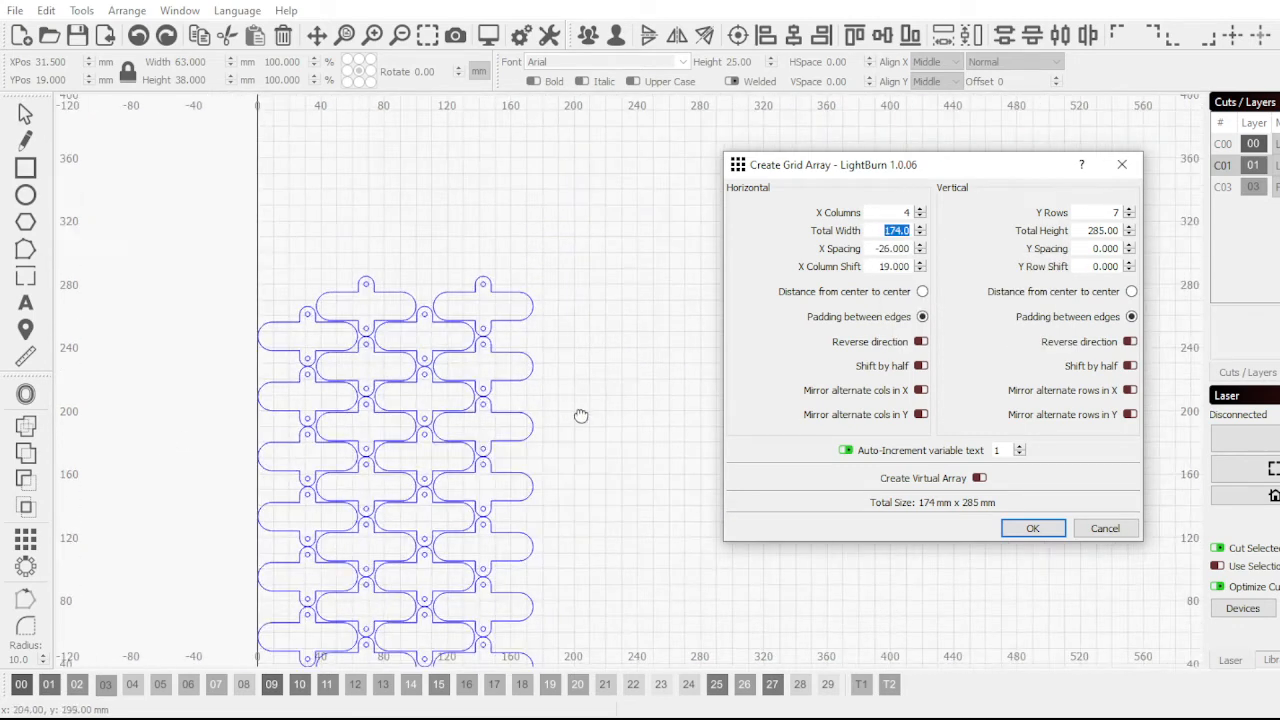
scroll(581, 415, down, 2)
click(1032, 528)
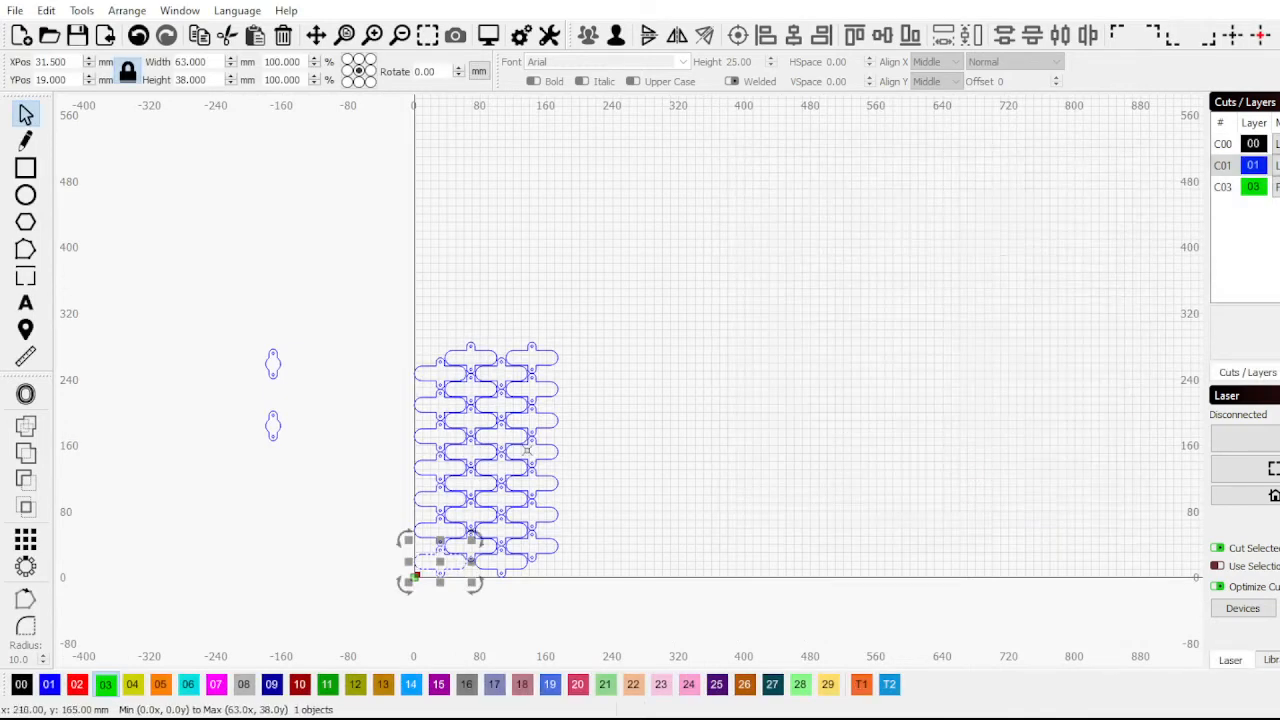
Move both colon pieces together to just beyond the segment array's right edge, centred at about X 196, Y 175 mm
drag(334, 478, 222, 282)
scroll(260, 390, up, 2)
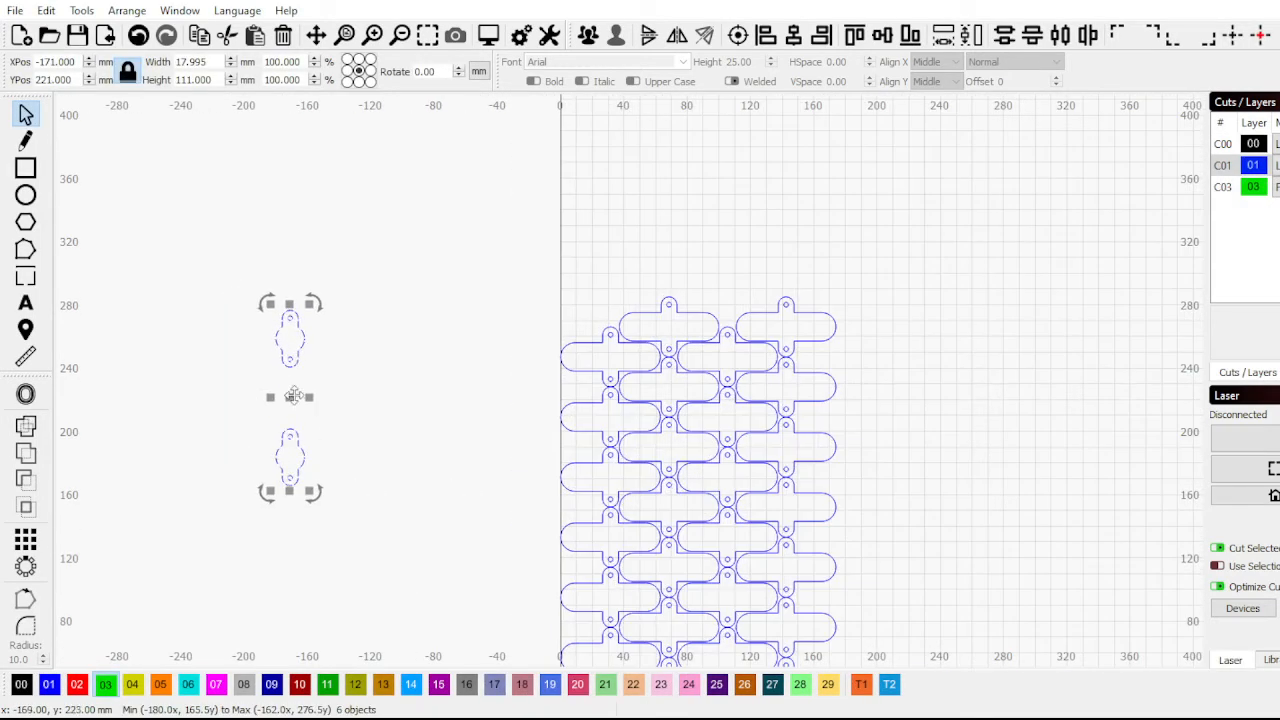
drag(293, 396, 874, 469)
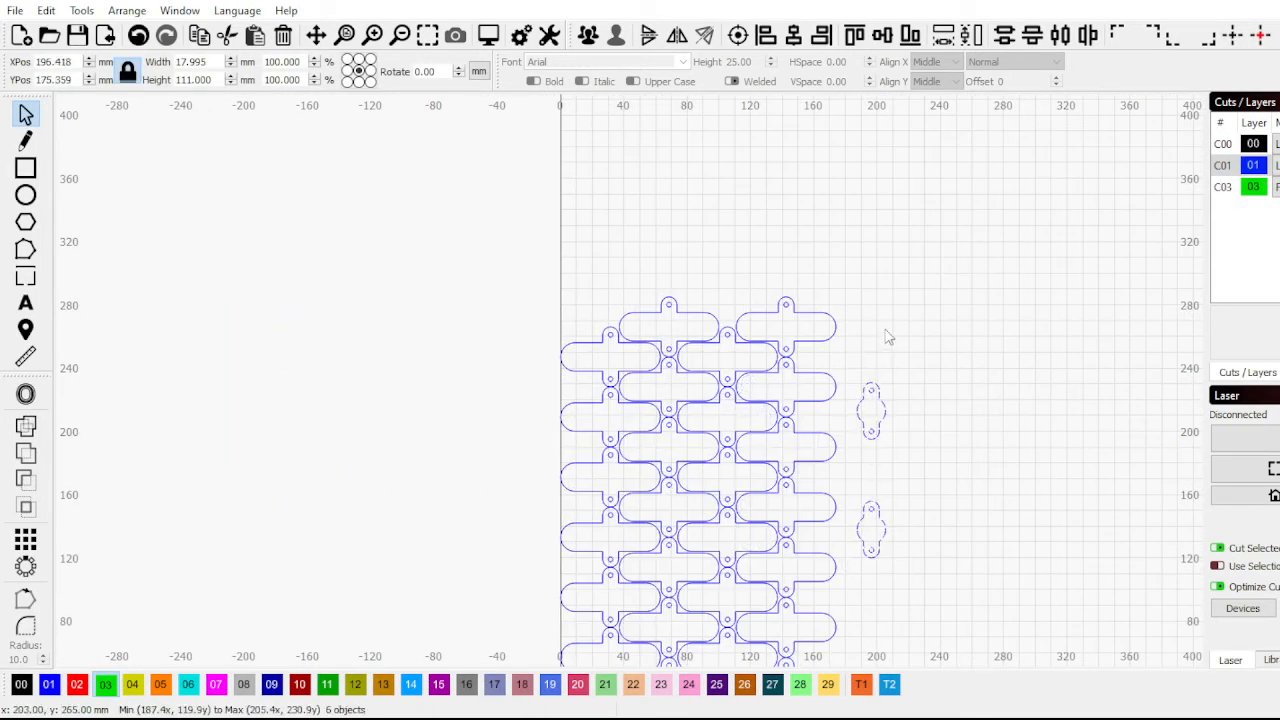
Group the upper colon piece with its holes and rotate it 90 degrees to lie horizontally
scroll(890, 340, down, 2)
scroll(905, 390, up, 2)
drag(910, 420, 863, 331)
click(588, 36)
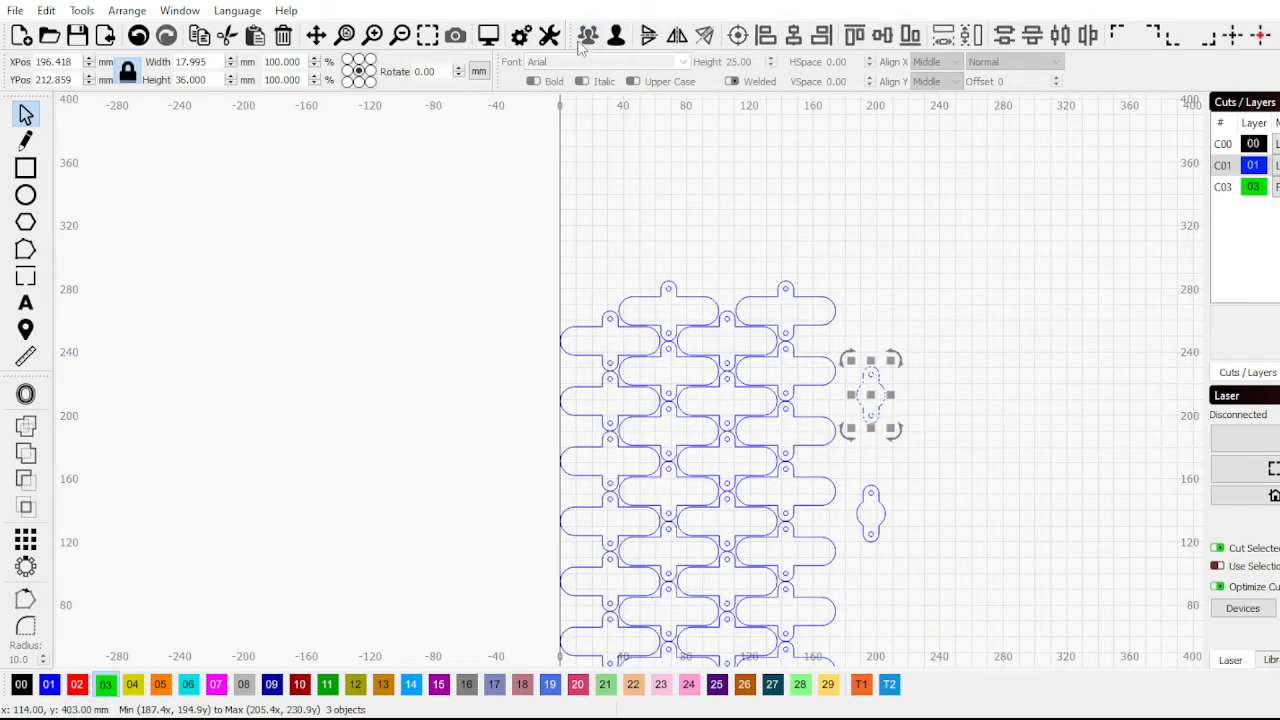
drag(891, 357, 957, 449)
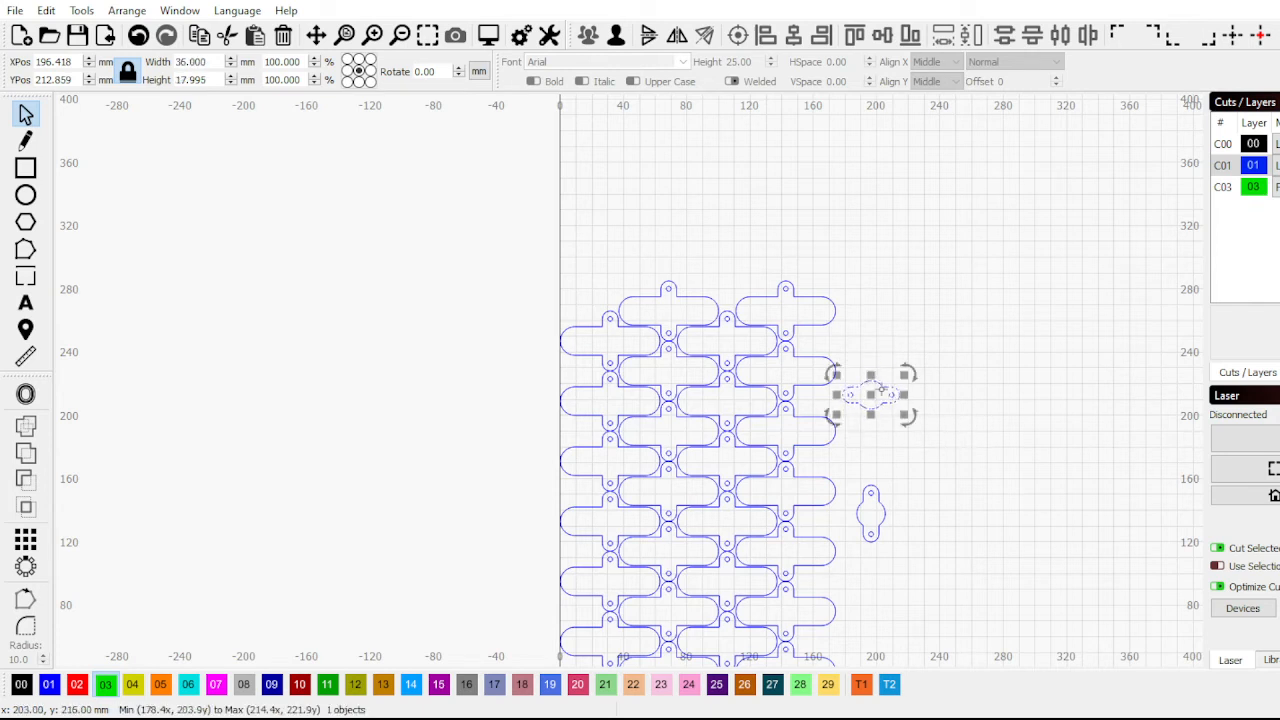
Move the rotated colon piece into the gap at the array's upper-left corner, centred at about X 20, Y 276 mm
drag(870, 395, 592, 314)
scroll(593, 294, up, 4)
scroll(593, 296, up, 2)
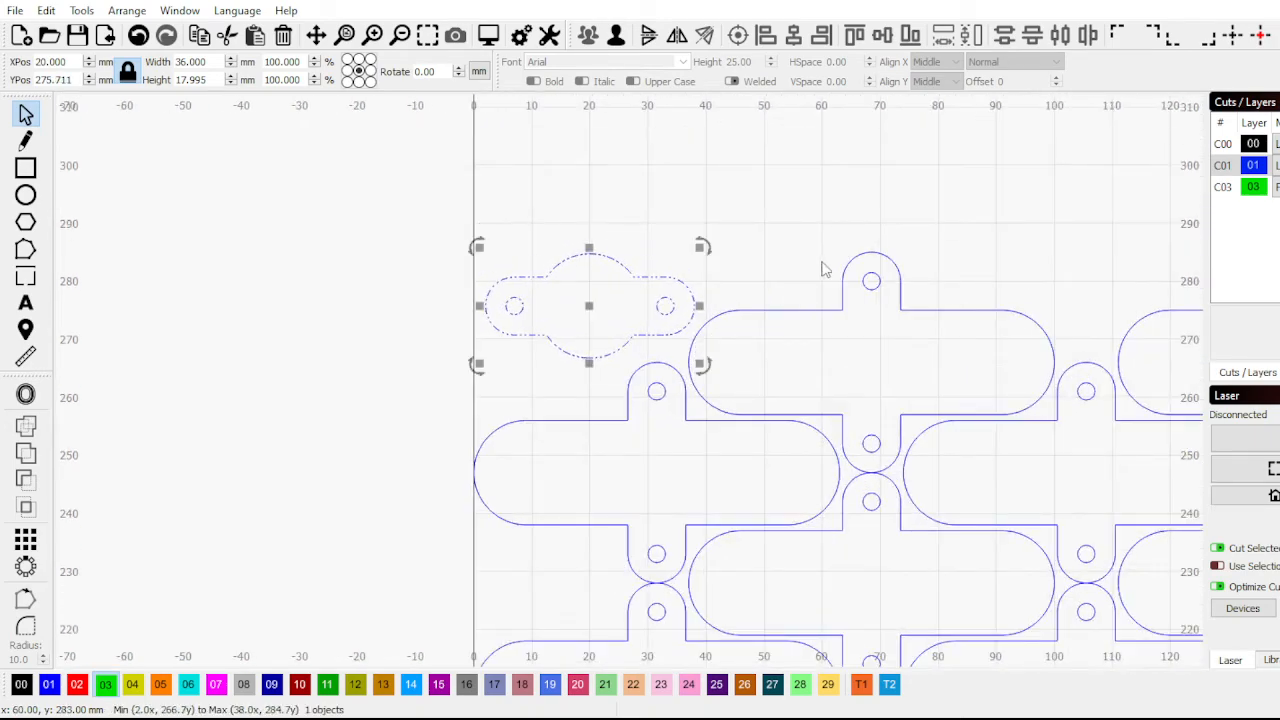
Group the remaining colon piece with both of its holes and rotate it 90 degrees to lie horizontally
scroll(541, 304, down, 6)
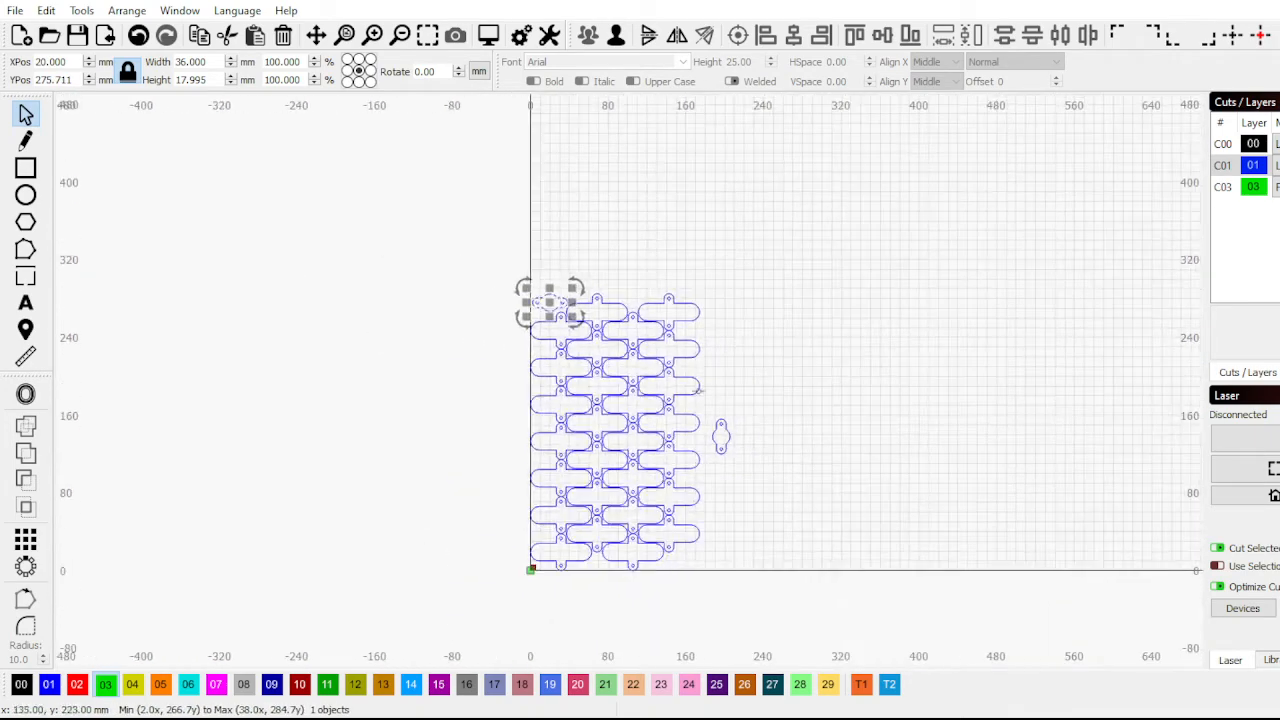
click(721, 436)
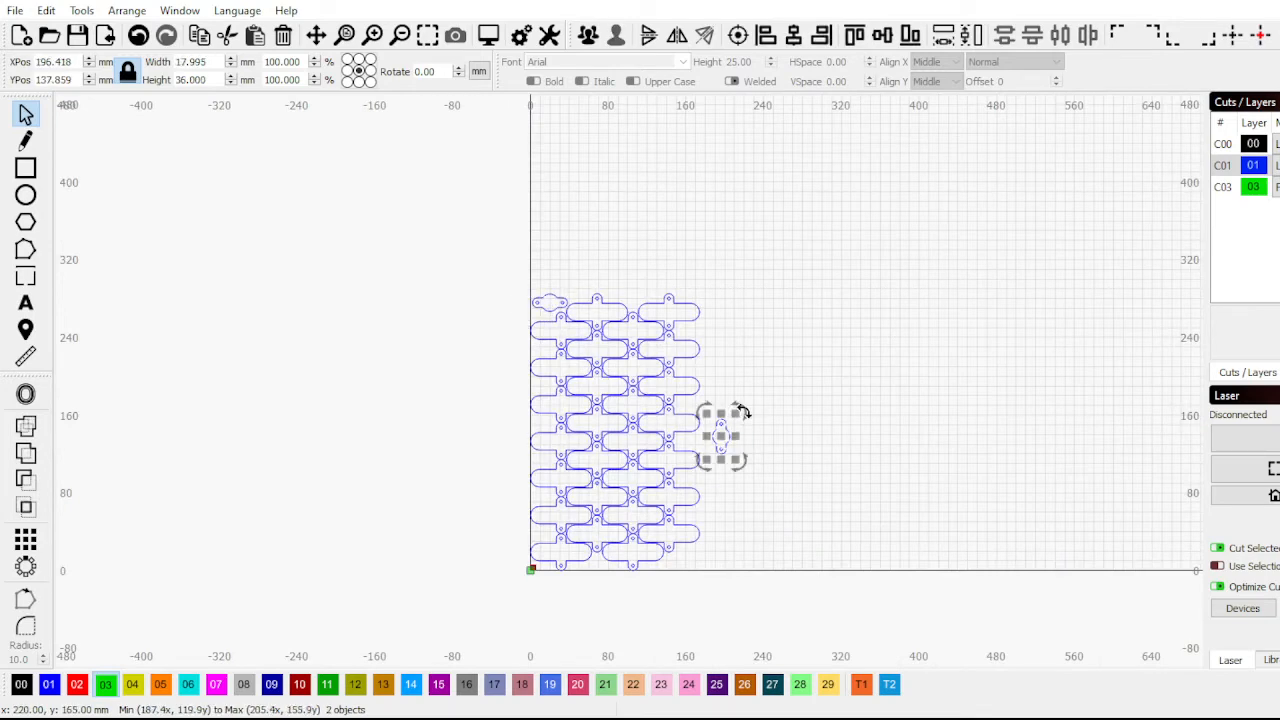
mouse_move(744, 411)
mouse_down()
mouse_move(766, 466)
mouse_move(655, 347)
mouse_up()
scroll(736, 448, up, 3)
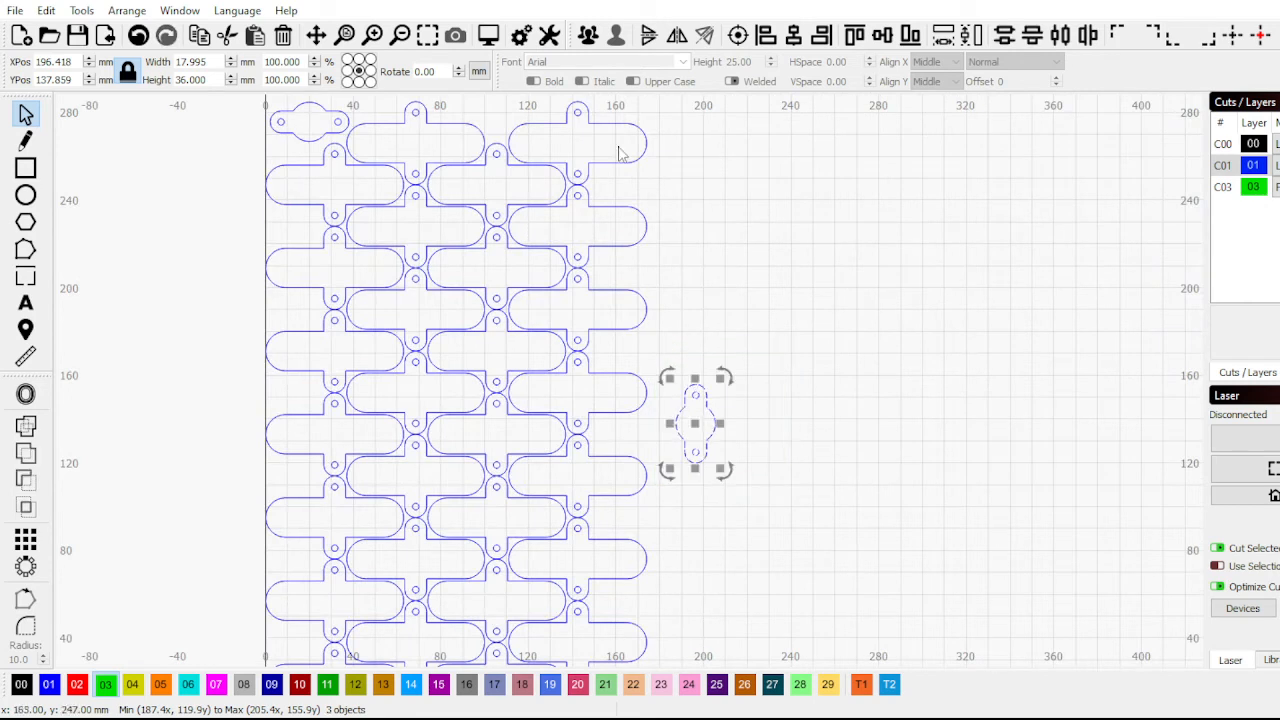
click(588, 35)
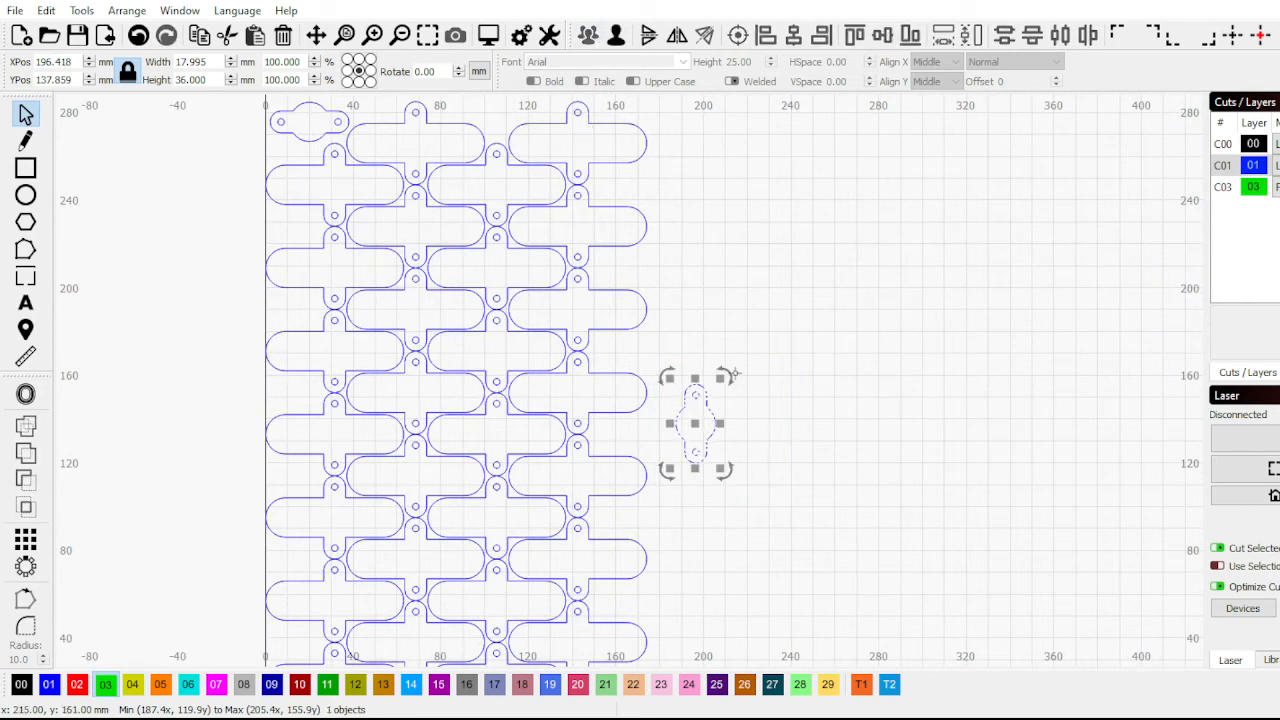
drag(729, 376, 771, 471)
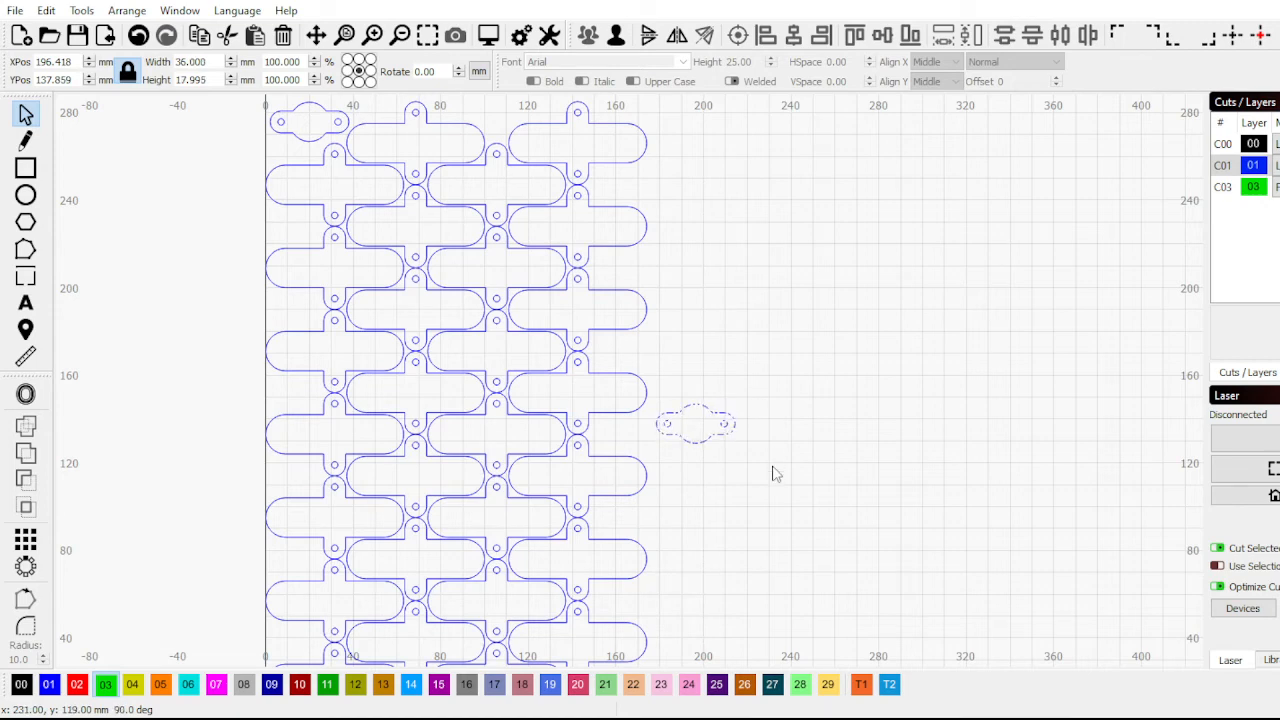
Move the second colon piece into the gap at the array's lower-right corner, centred at about X 156, Y 12 mm
scroll(713, 271, down, 3)
scroll(708, 325, up, 2)
drag(697, 358, 624, 600)
scroll(658, 528, down, 3)
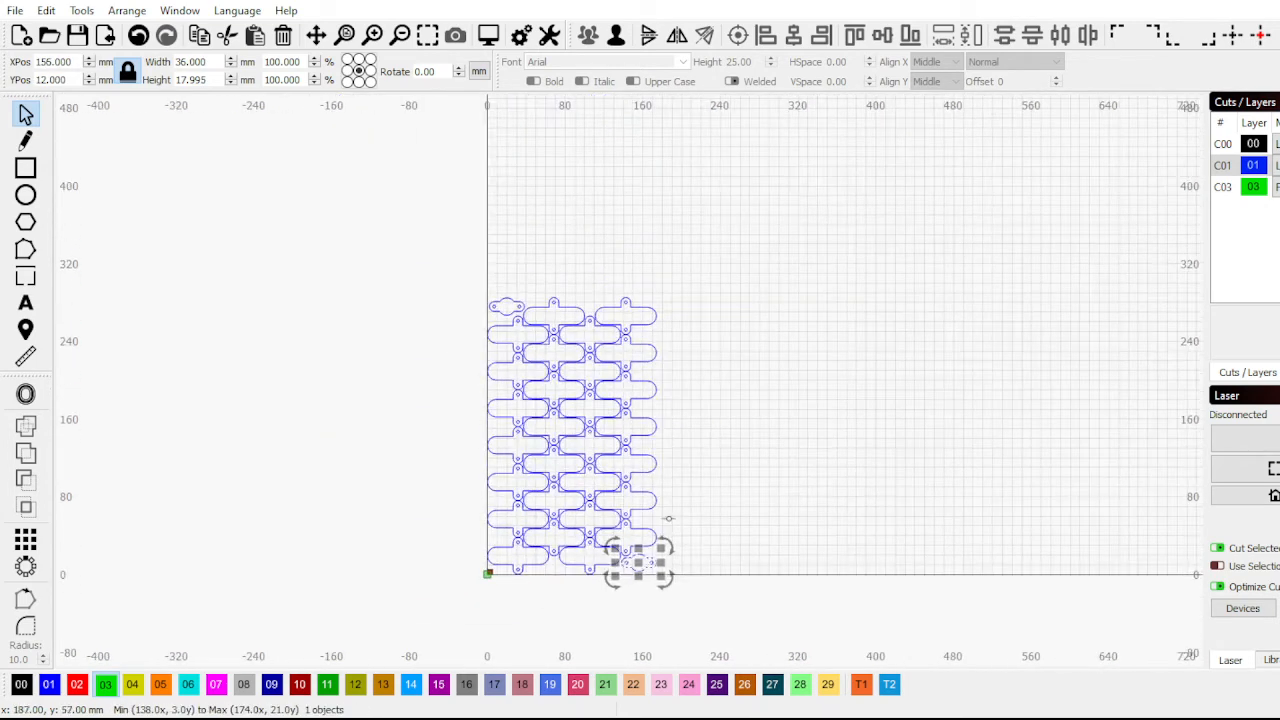
Select the whole nested layout, check its overall width and height in inches, and switch the units back to millimetres
drag(386, 223, 802, 624)
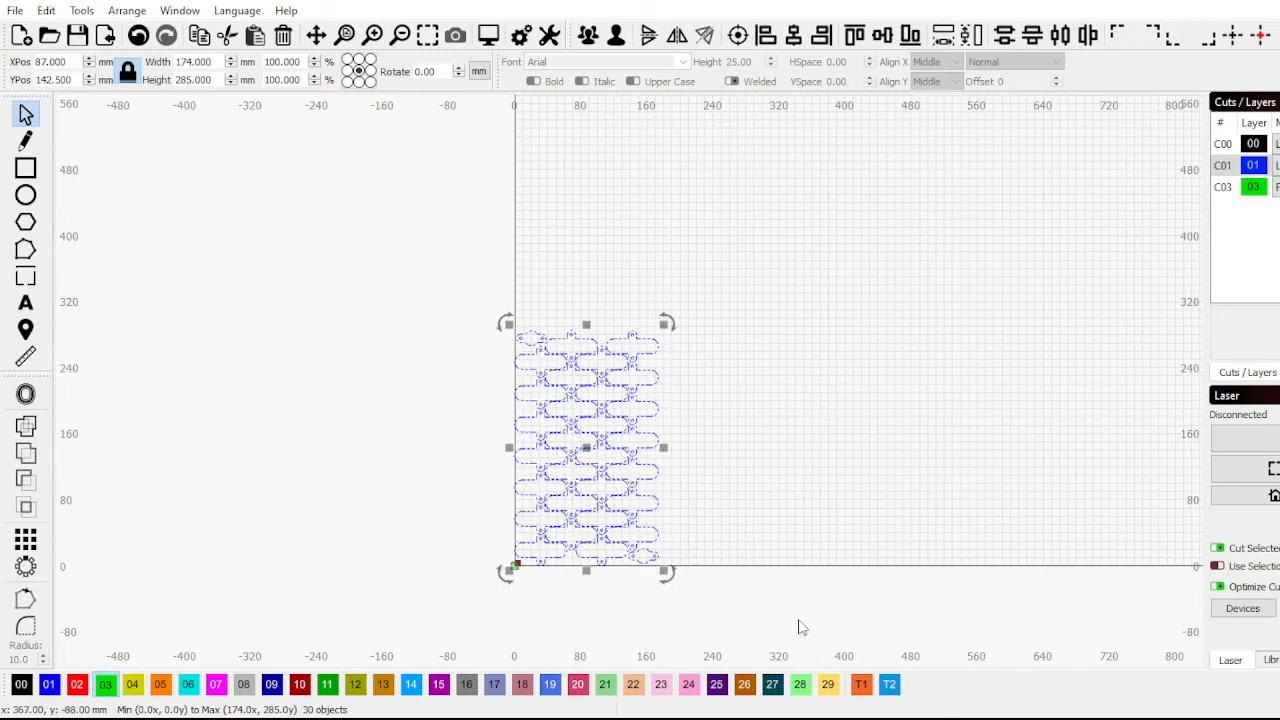
click(479, 70)
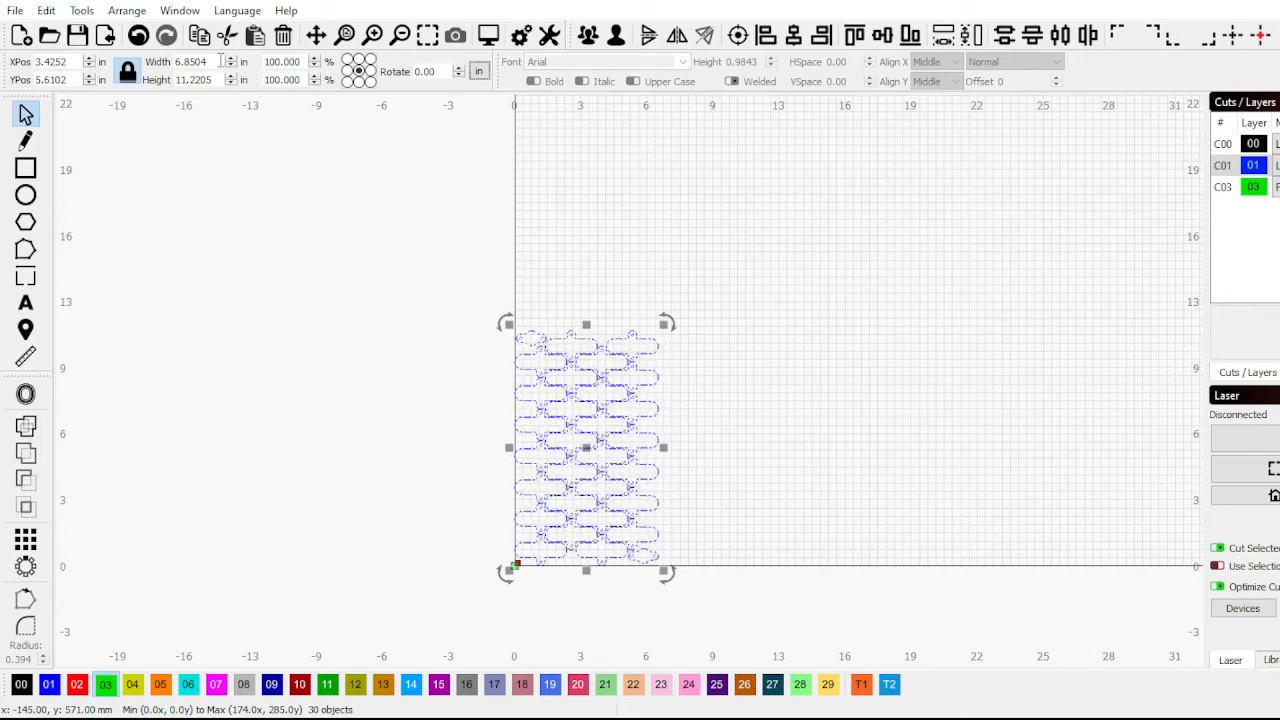
click(479, 71)
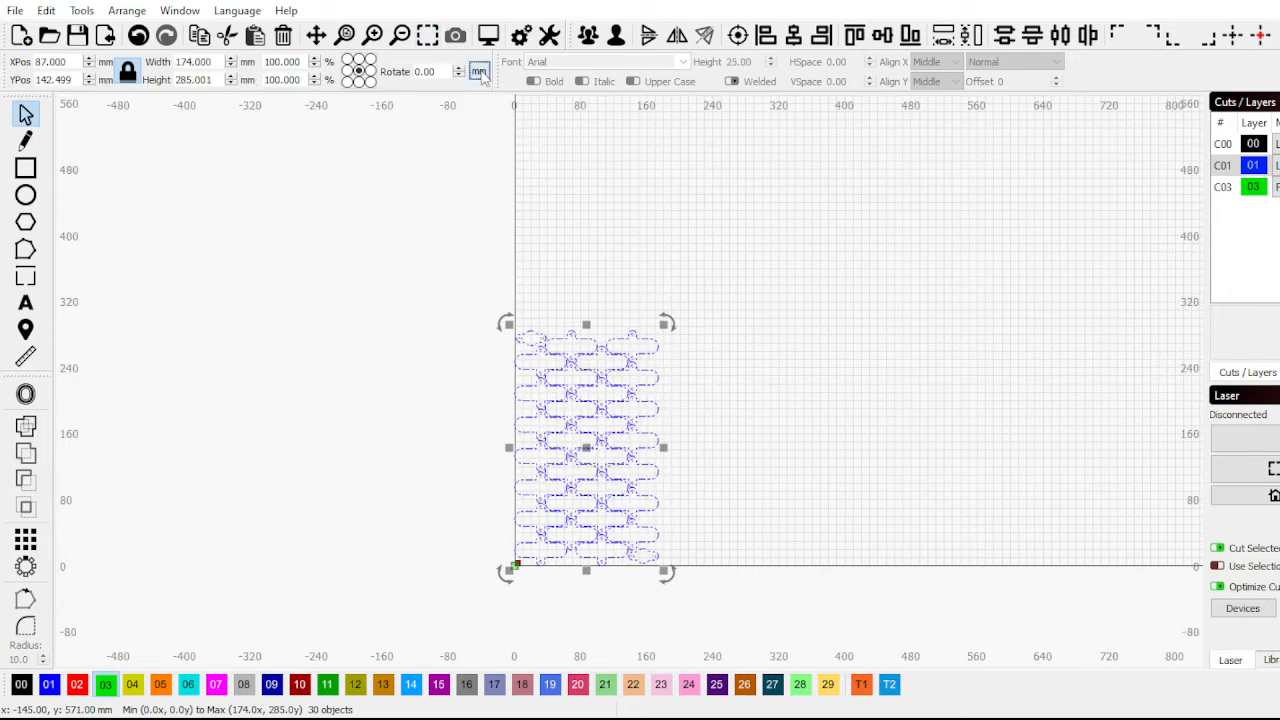
scroll(556, 338, up, 3)
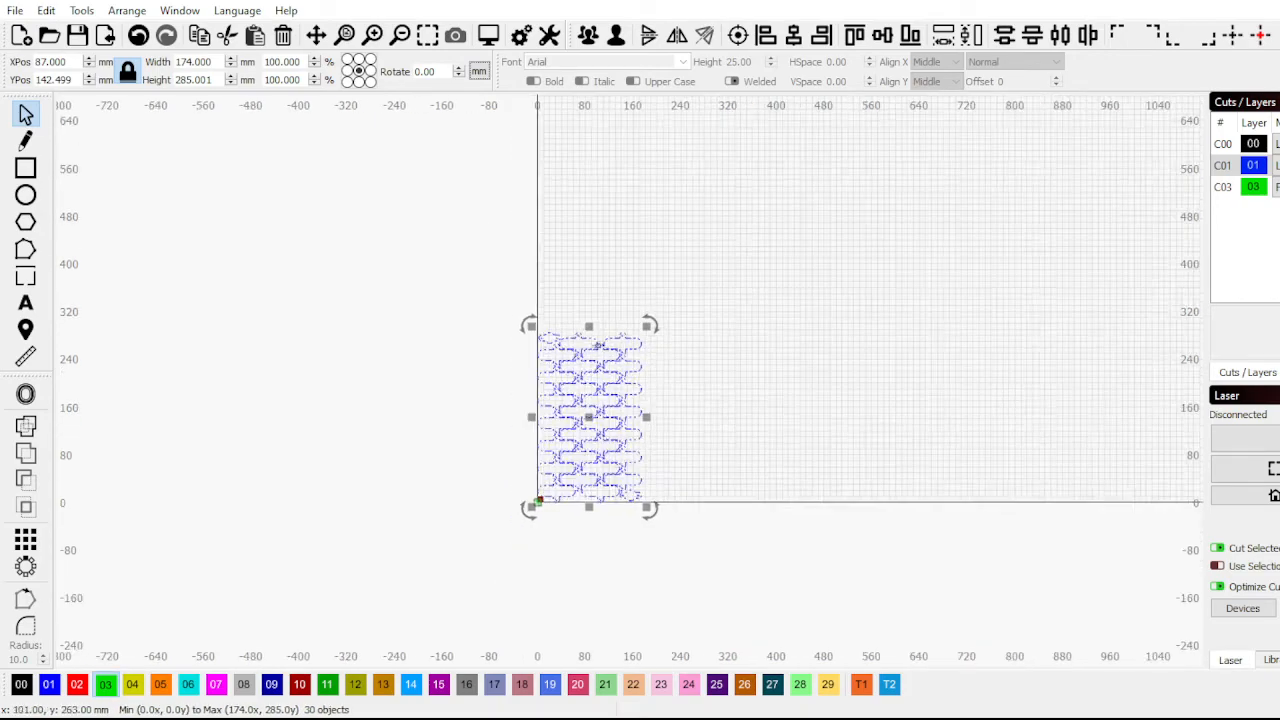
scroll(509, 309, down, 4)
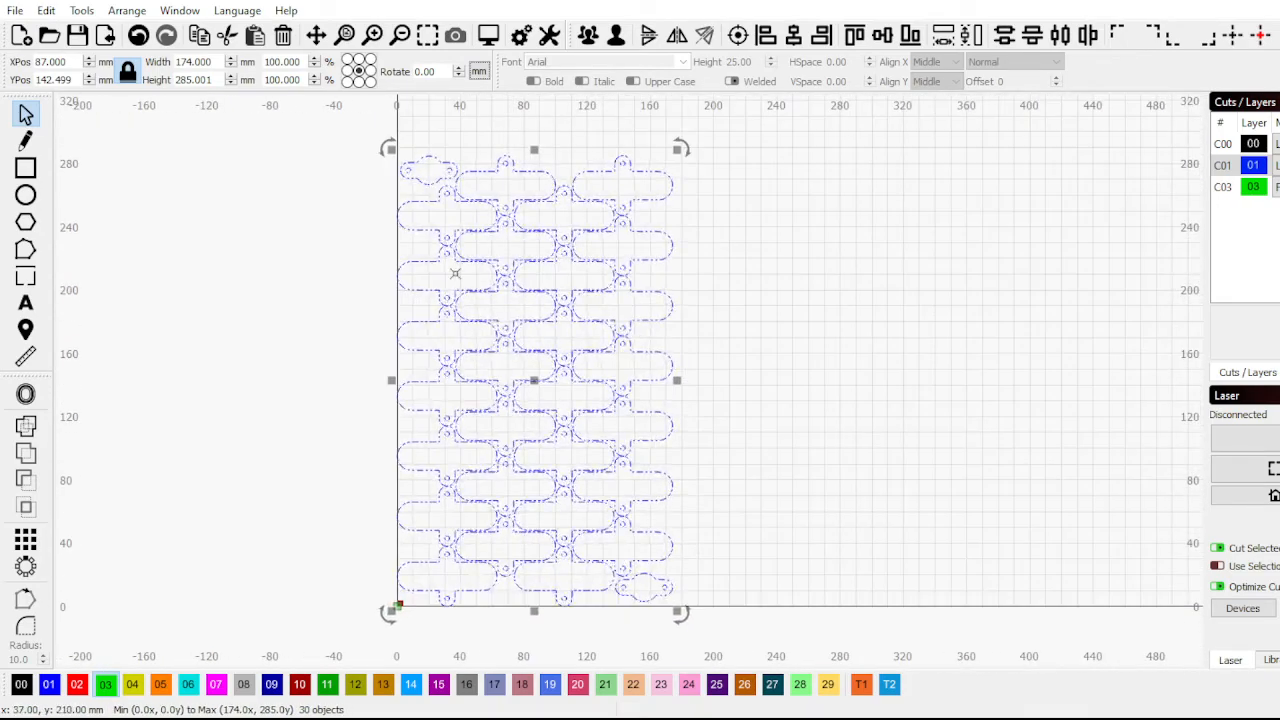
scroll(455, 272, down, 4)
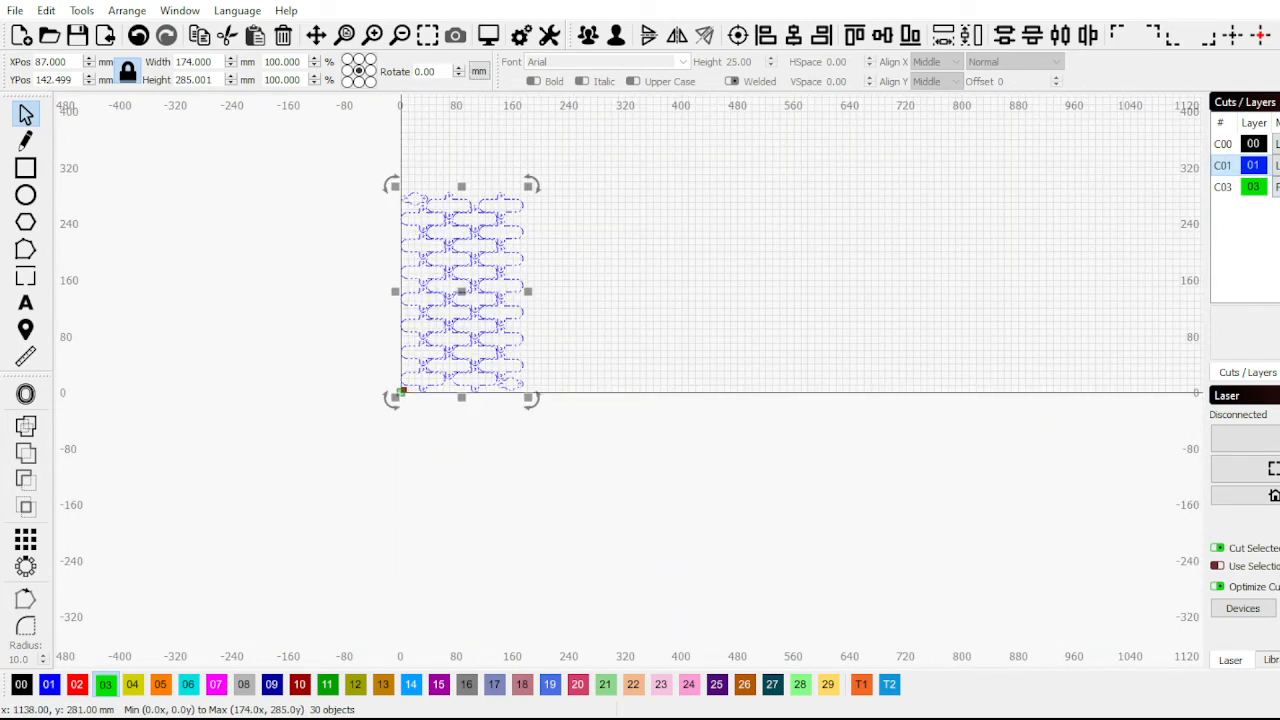
Hide layer C01, show layer C00 to view the clock's front panel outlines, and clear the selection
click(1279, 166)
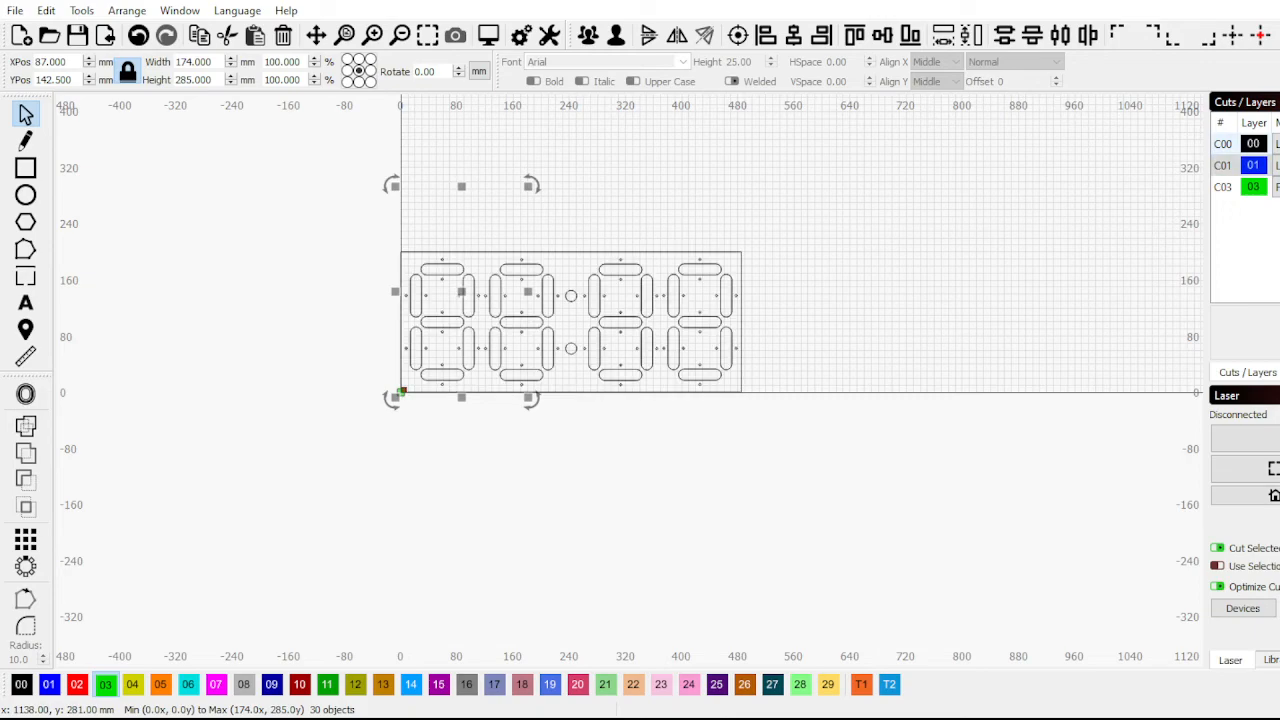
scroll(434, 409, up, 1)
scroll(434, 409, up, 2)
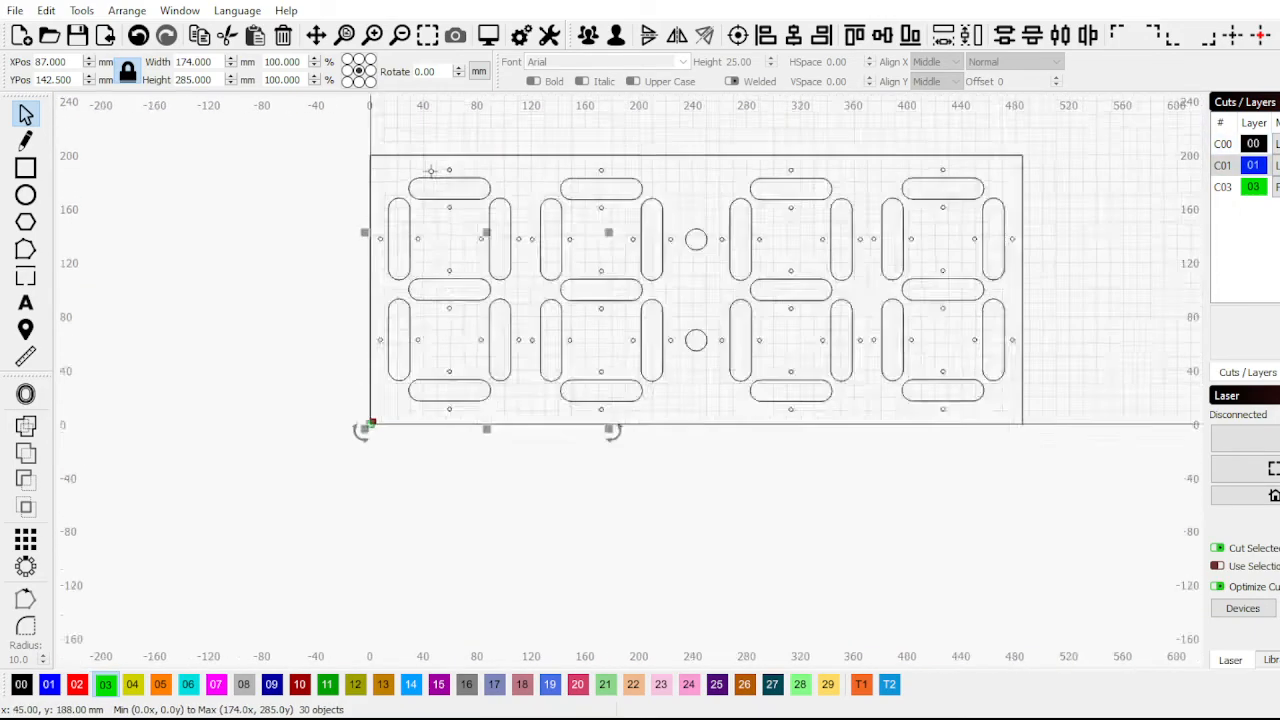
click(252, 181)
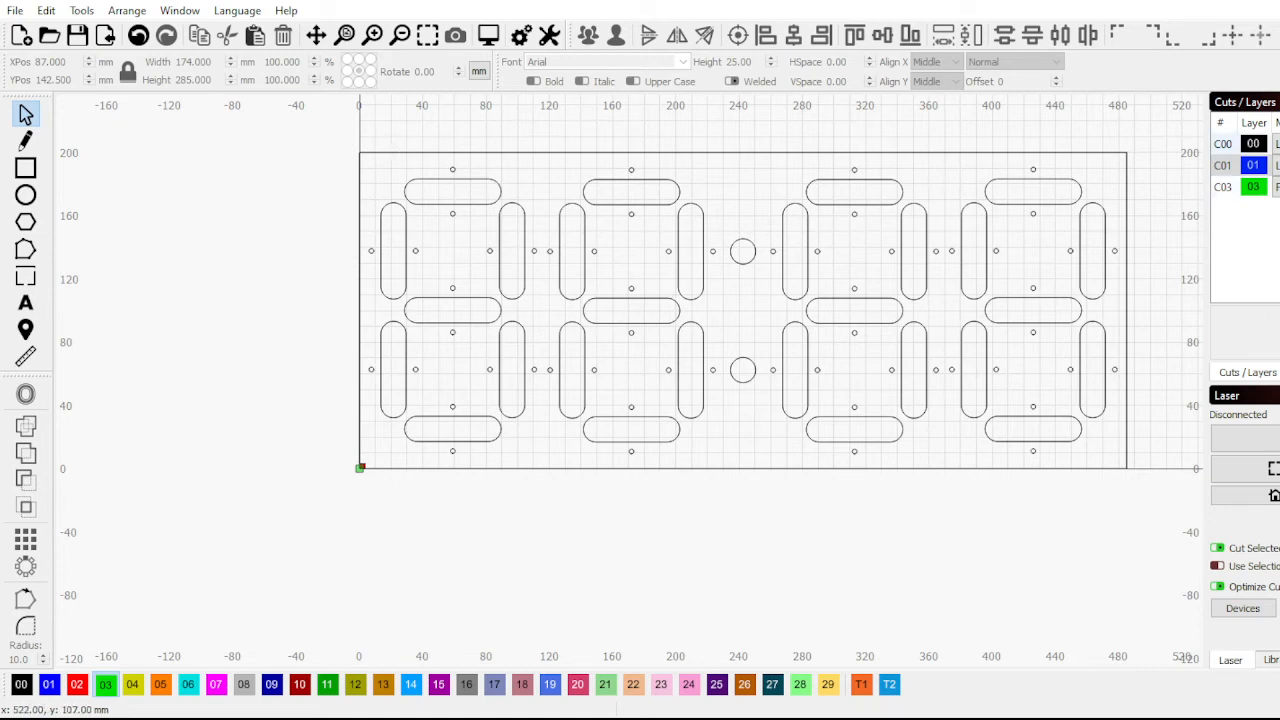
Hide layer C00 and show layers C03 and C01 together to review the filled segments over the nested pieces
click(1278, 144)
click(1278, 187)
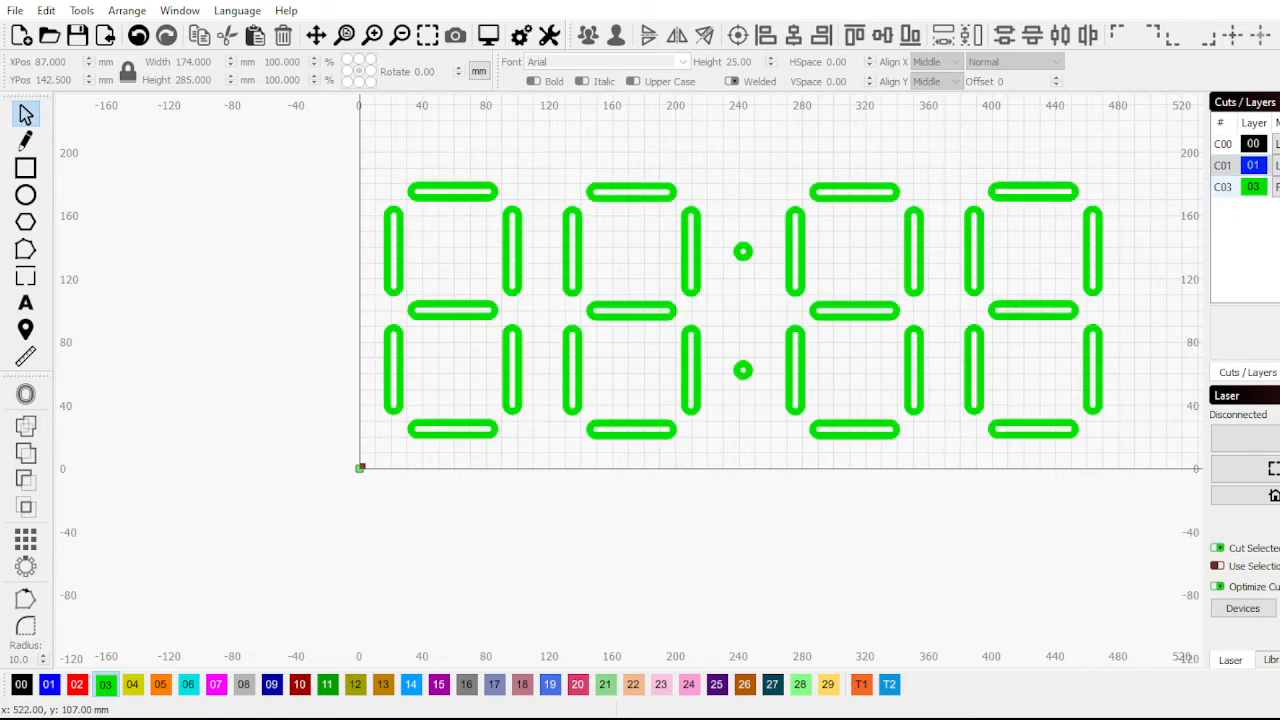
click(1278, 165)
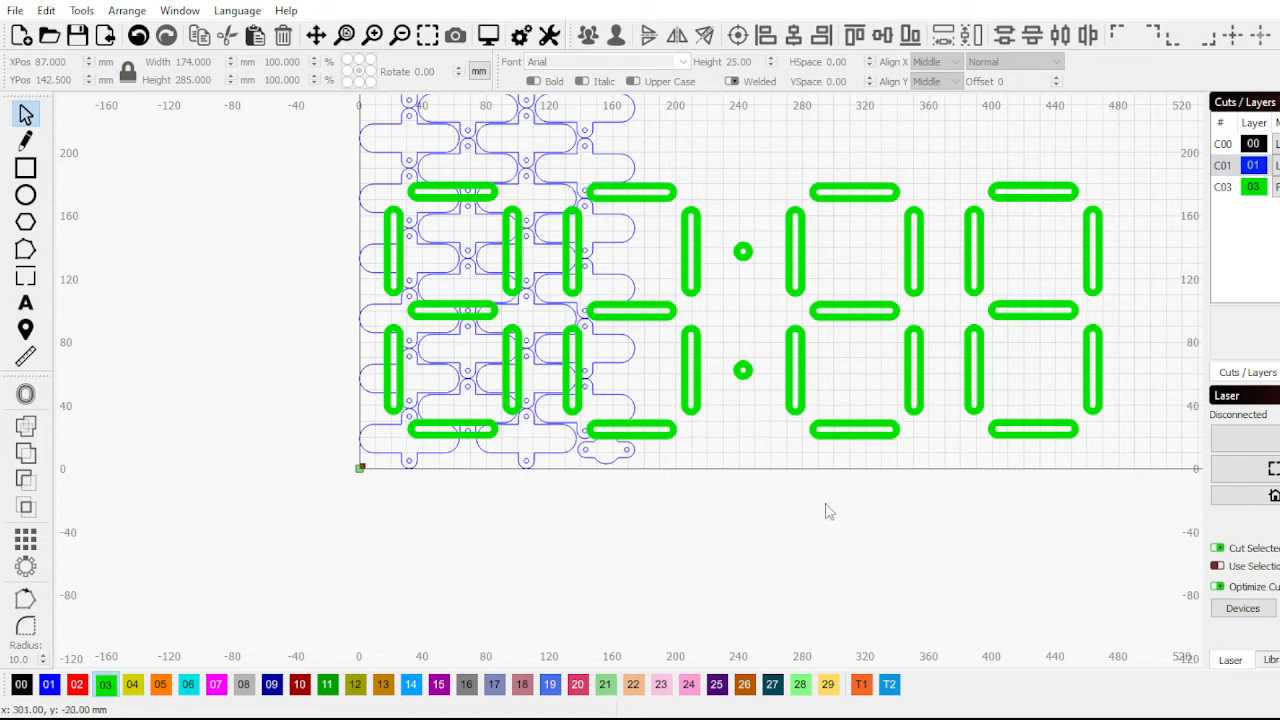
Move the filled four-digit segment artwork clear of the nested pieces, centred at about X 463.5, Y 137.7 mm
scroll(578, 431, down, 4)
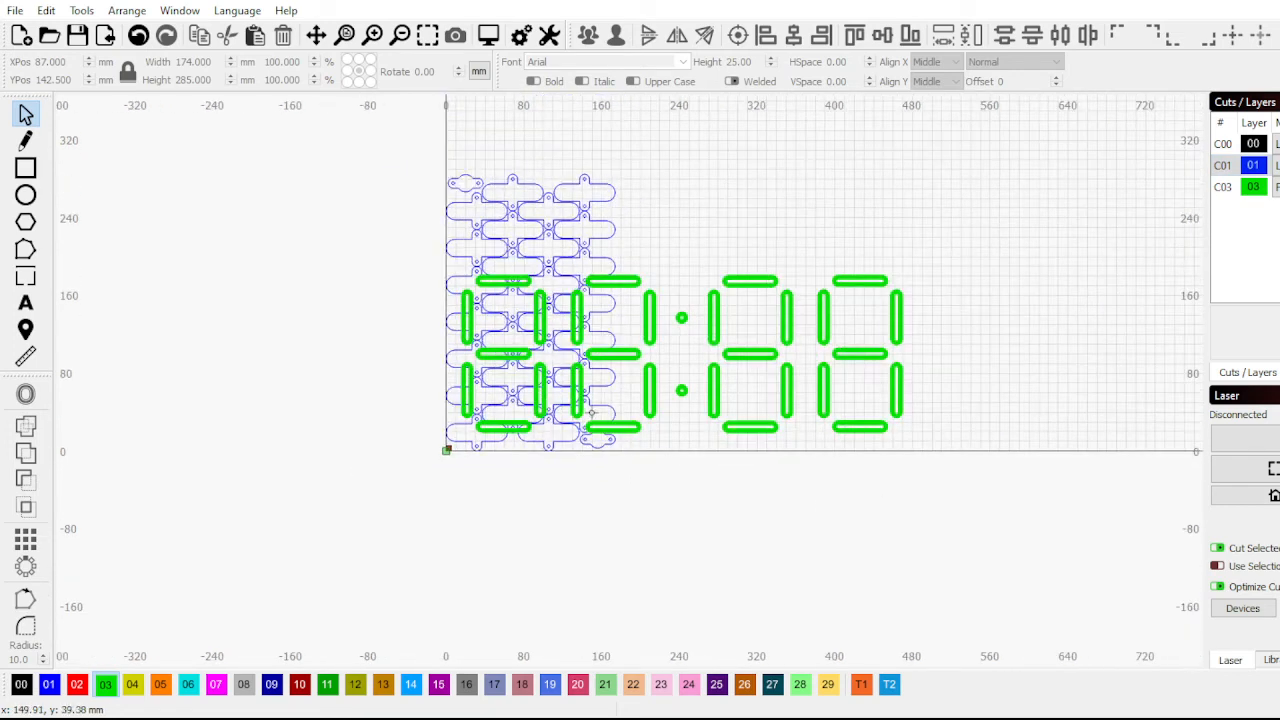
key(ctrl+z)
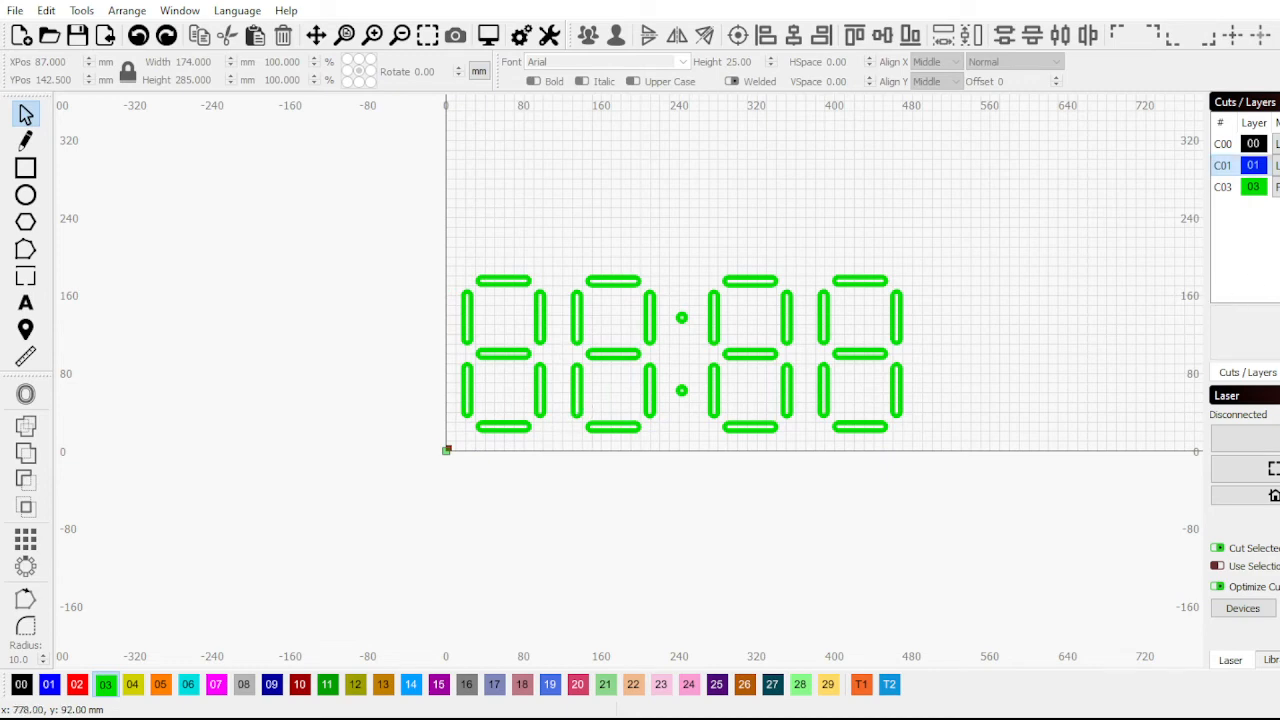
key(ctrl+shift+z)
key(ctrl+a)
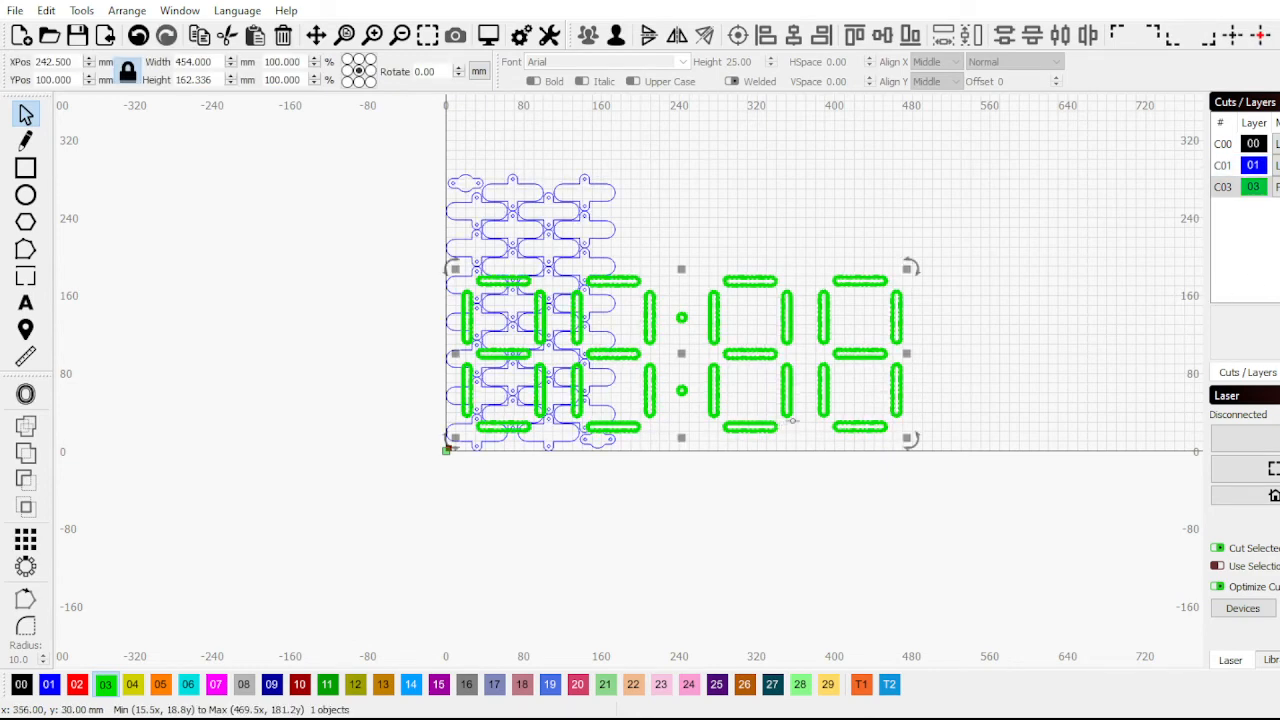
drag(791, 420, 1006, 383)
click(612, 427)
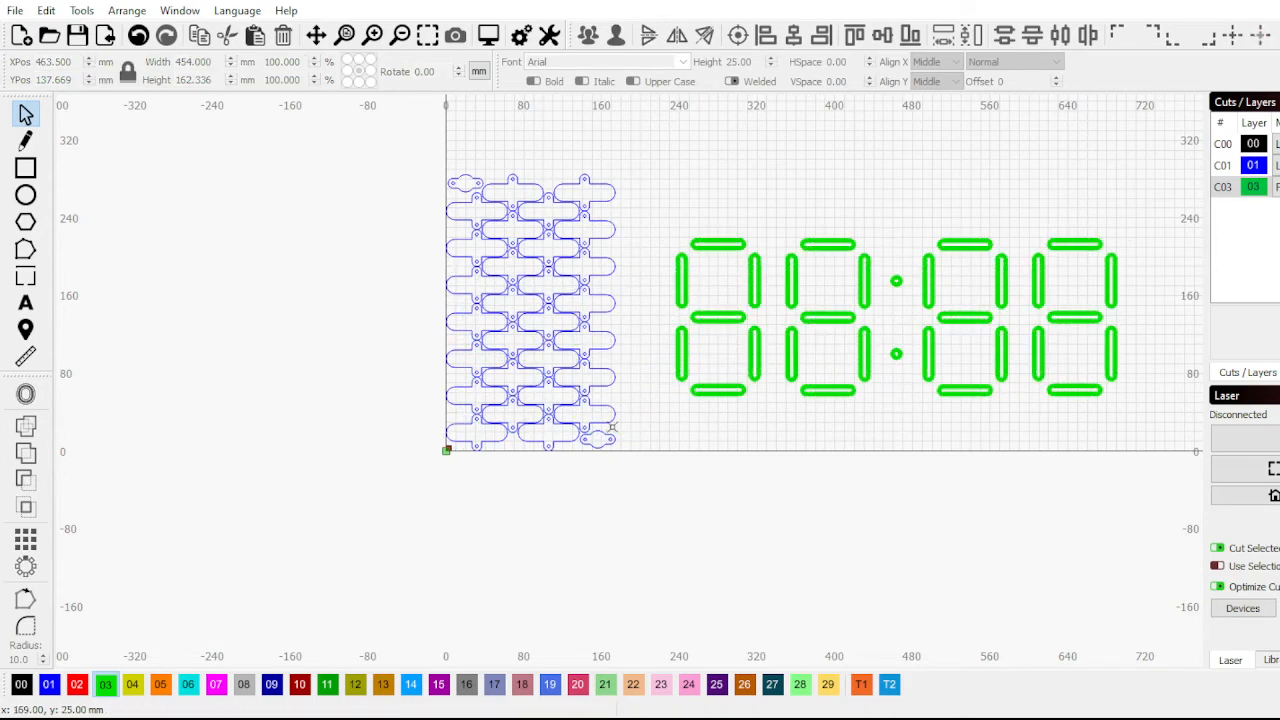
Ungroup the filled clock artwork repeatedly until it is split into its individual shapes
scroll(612, 427, down, 3)
scroll(612, 467, up, 5)
click(718, 372)
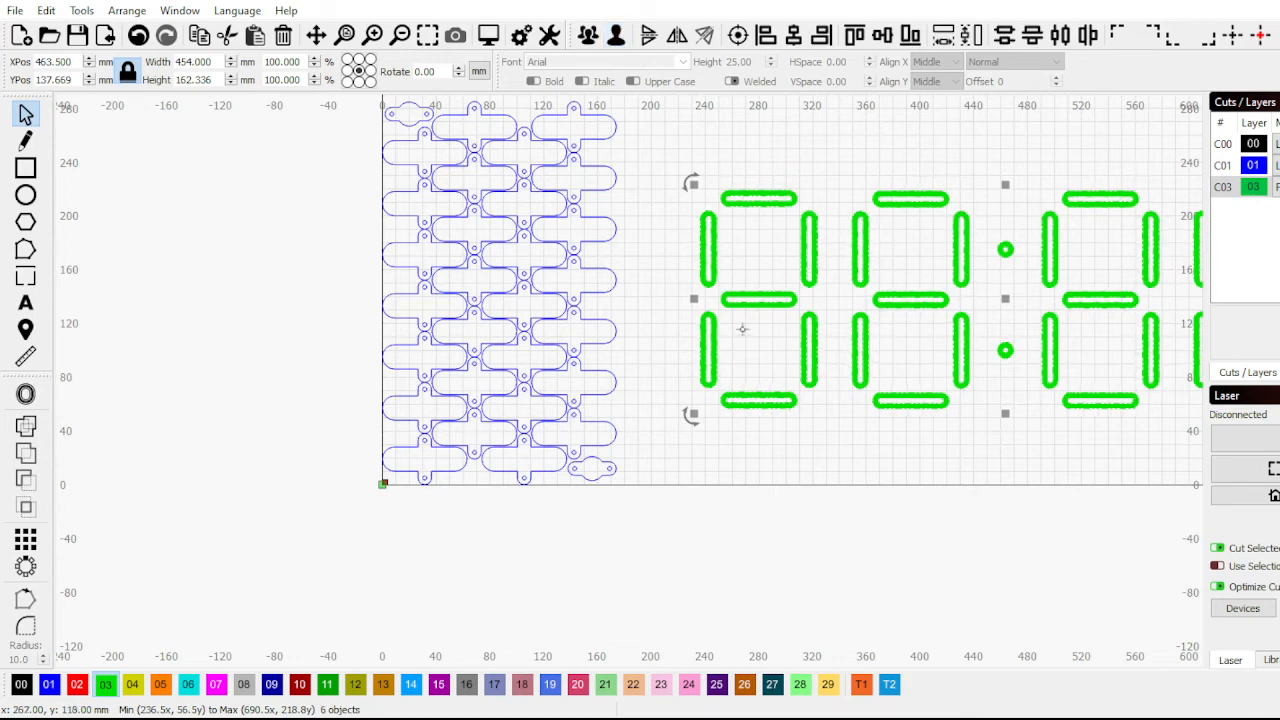
key(ctrl+u)
key(ctrl+g)
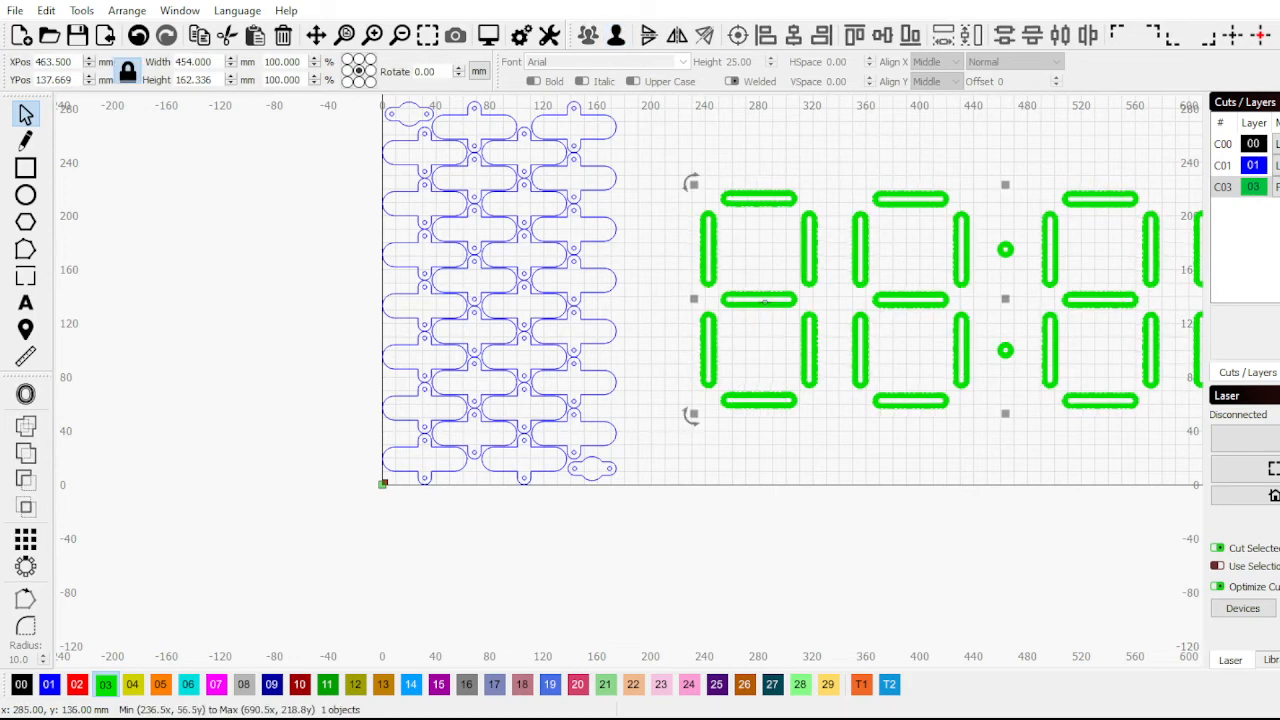
key(ctrl+u)
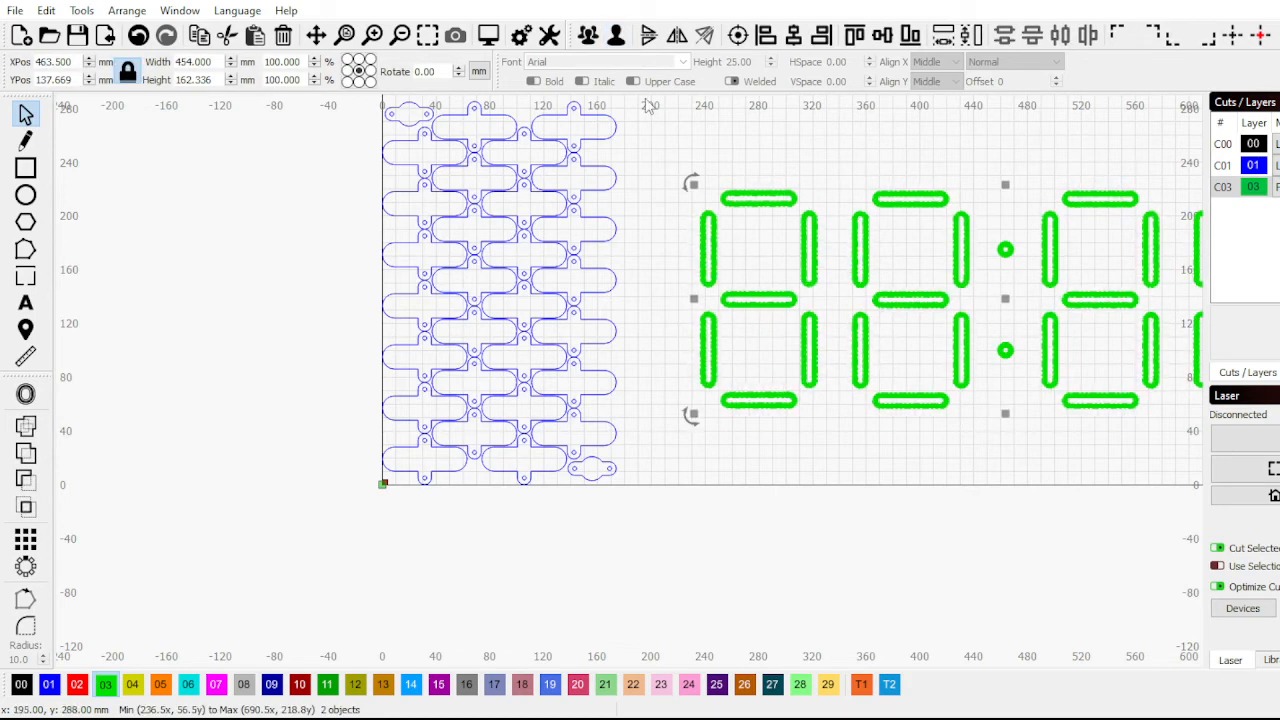
key(ctrl+u)
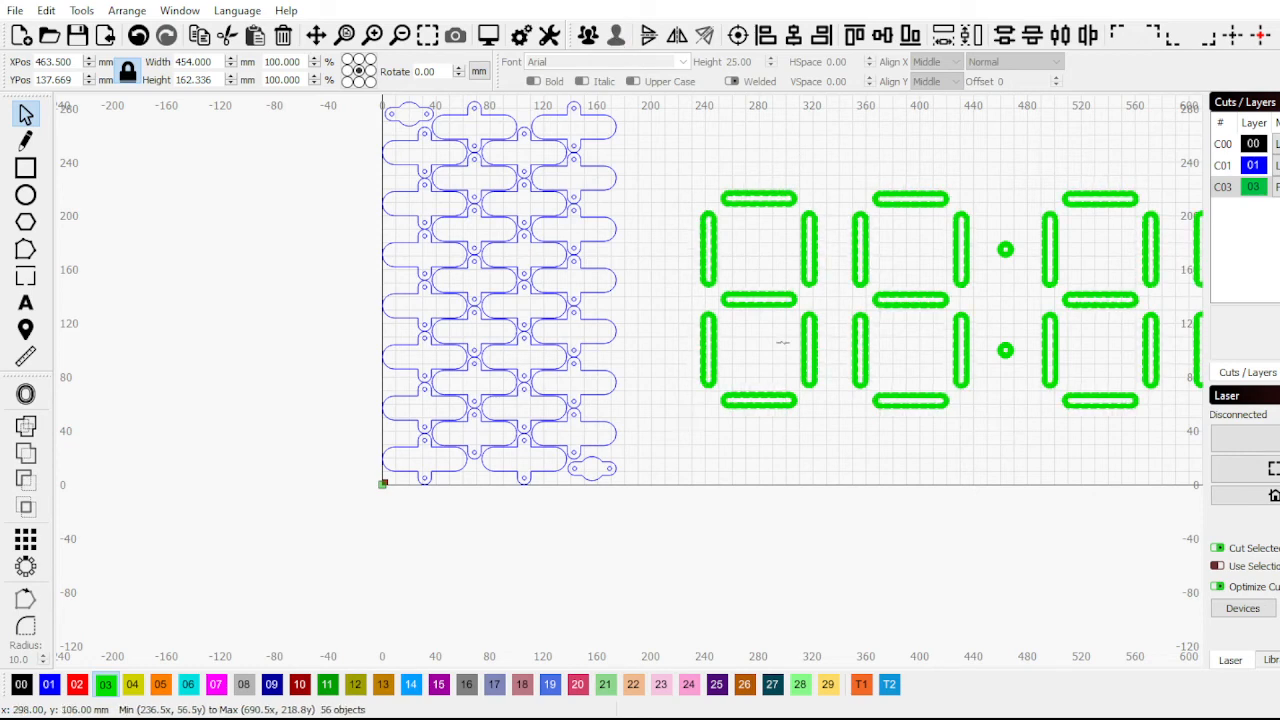
Group the first digit's middle segment outlines and move them inside the lower-left nested piece, centred at about X 31, Y 19.4 mm
click(775, 303)
key(ctrl+u)
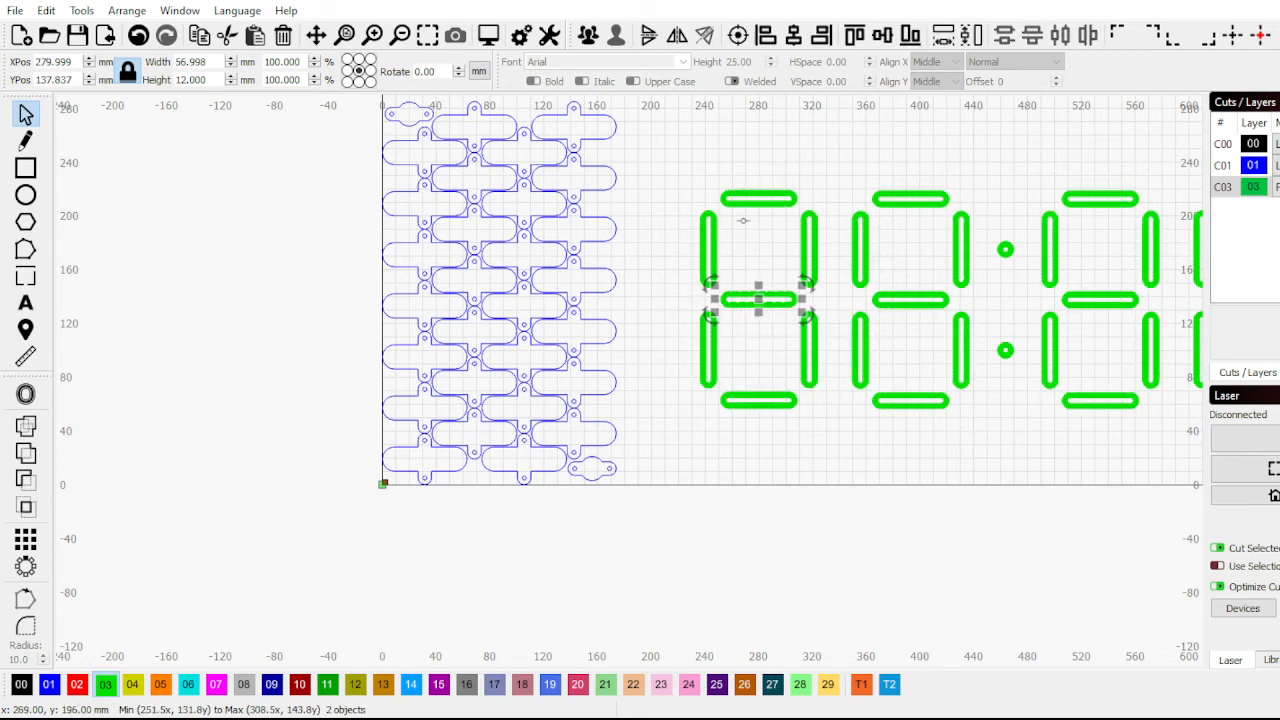
click(588, 35)
drag(759, 299, 419, 461)
scroll(419, 461, up, 2)
scroll(420, 461, up, 2)
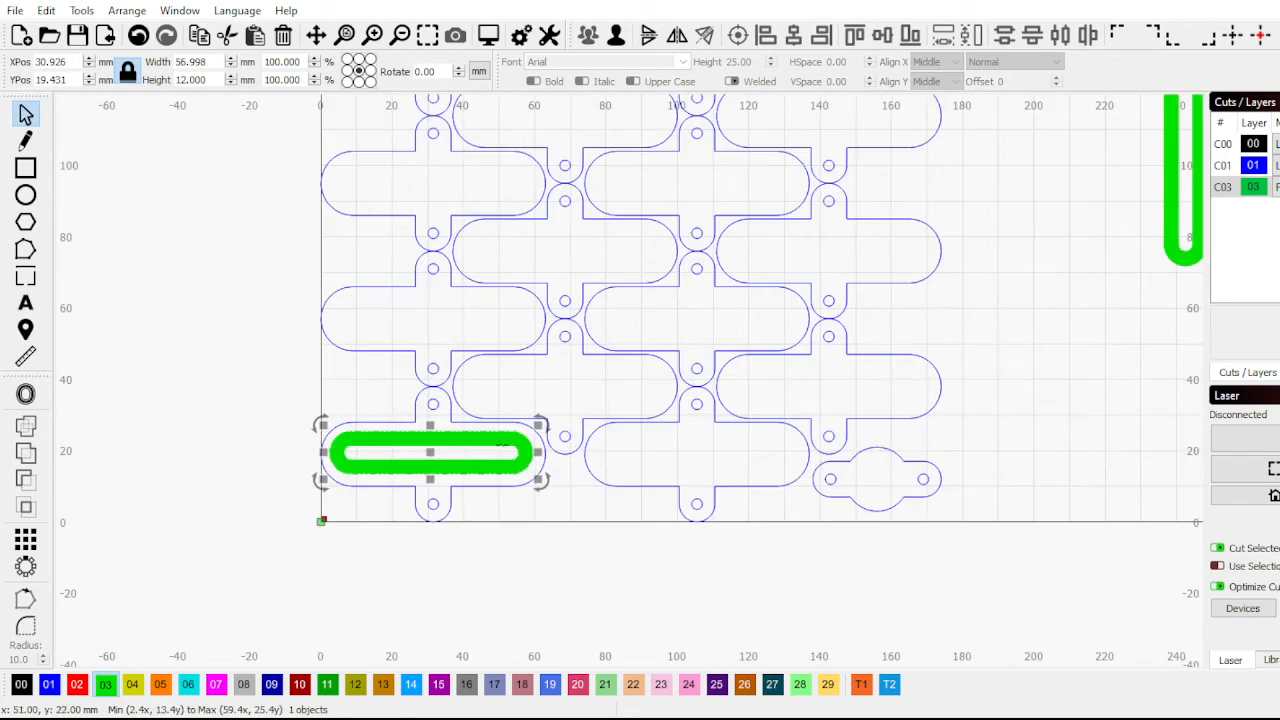
click(26, 541)
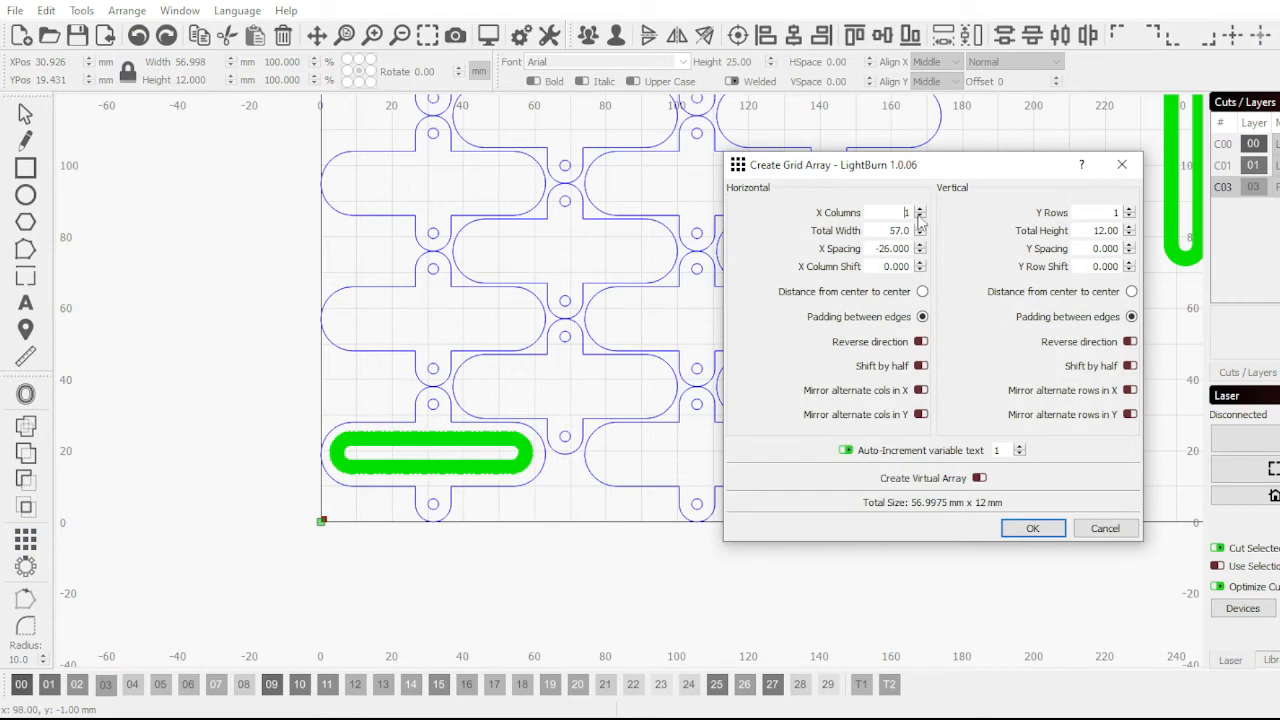
click(920, 213)
click(920, 213)
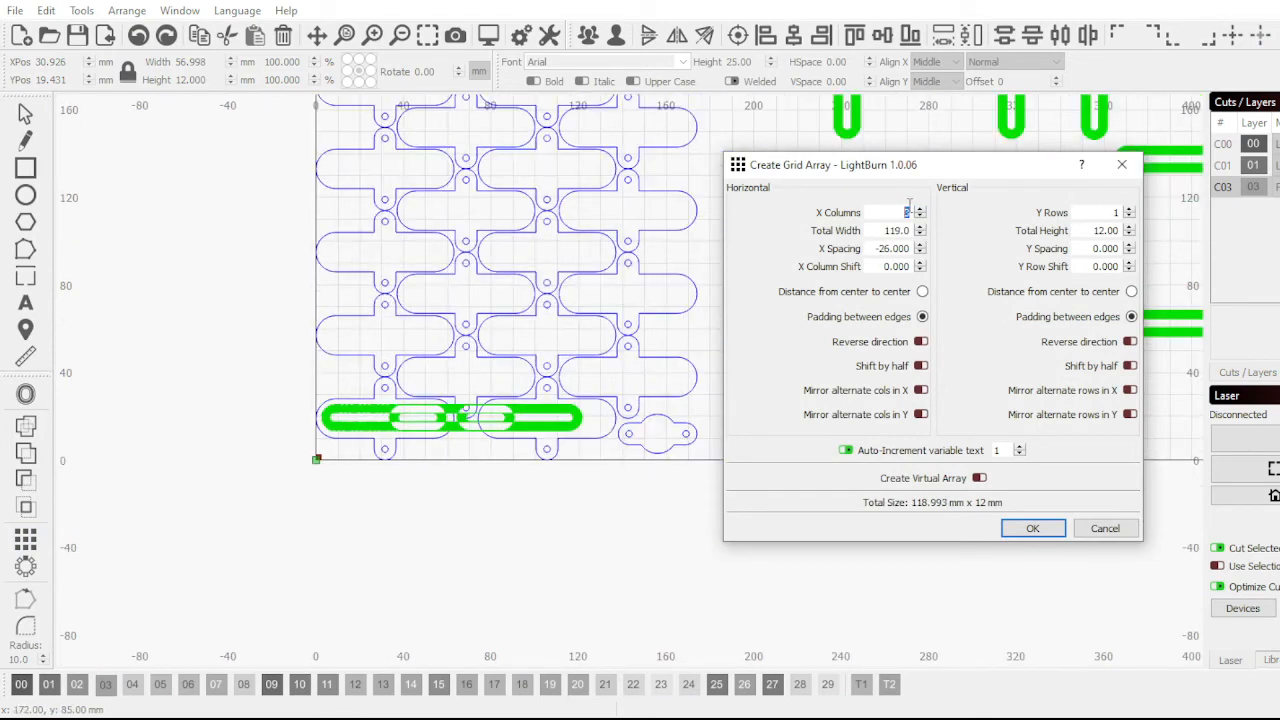
click(920, 209)
click(1129, 209)
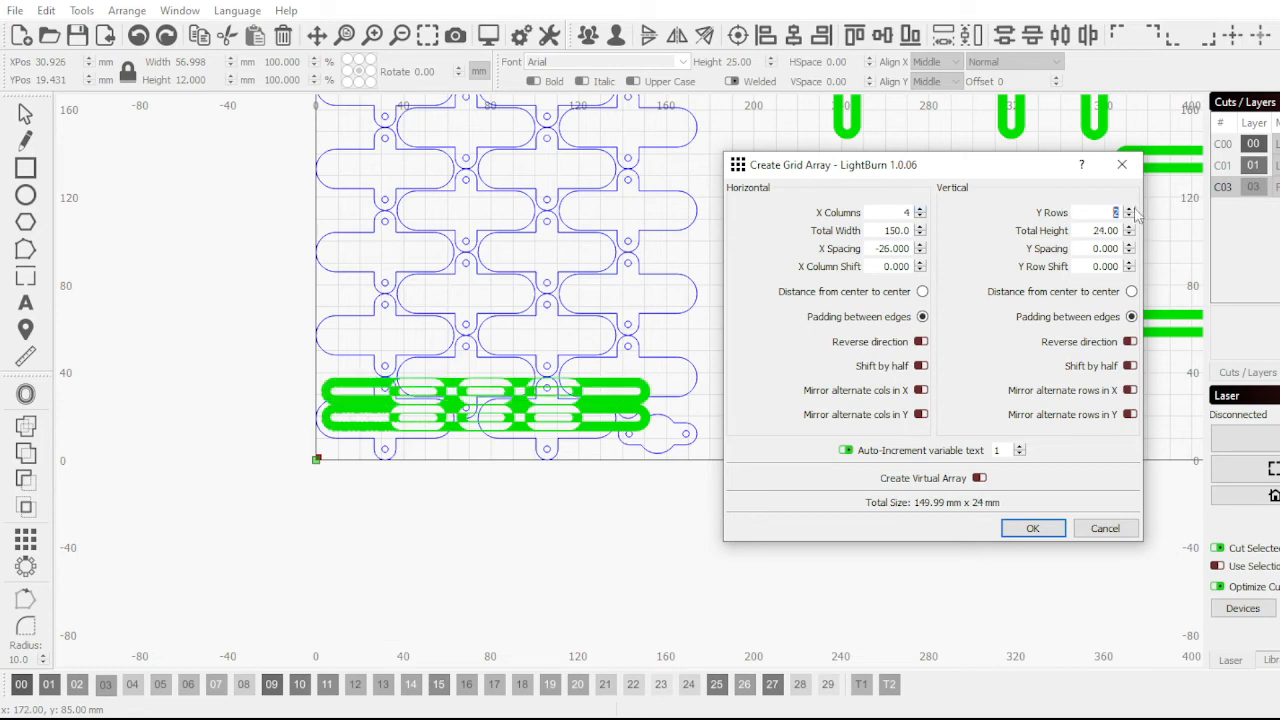
click(1129, 209)
click(1129, 209)
click(1129, 209)
click(1131, 209)
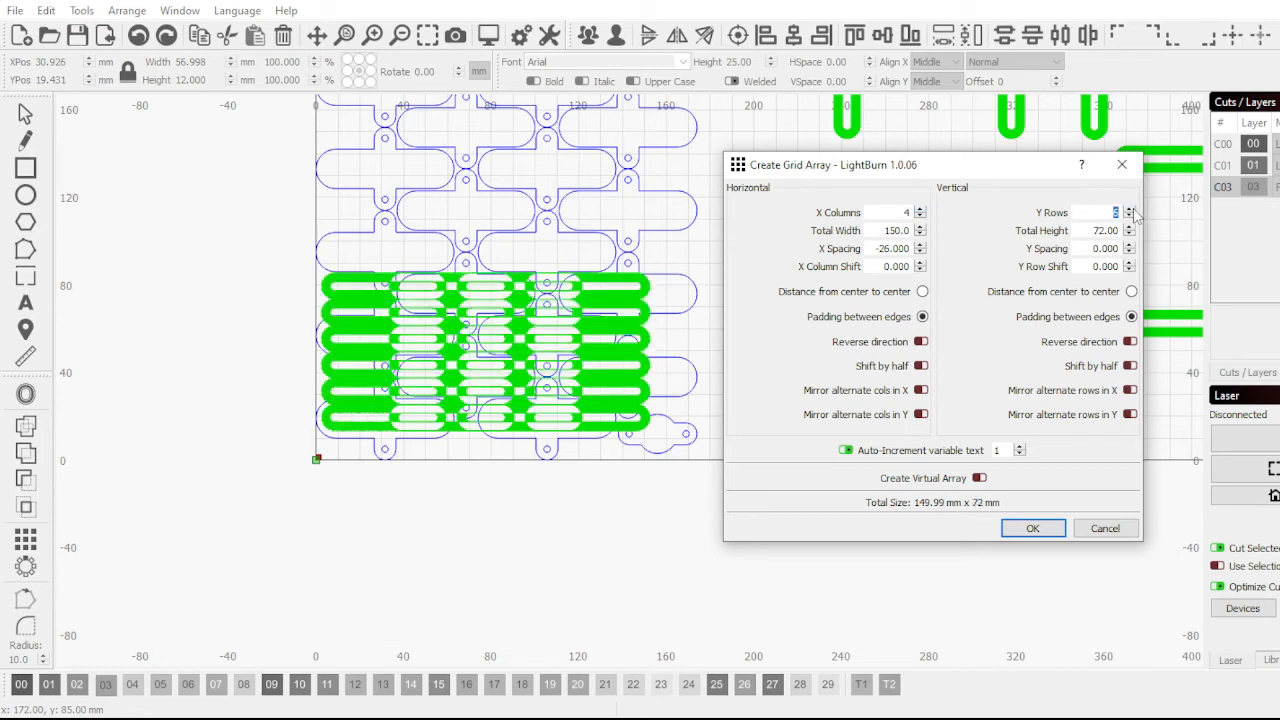
click(1131, 209)
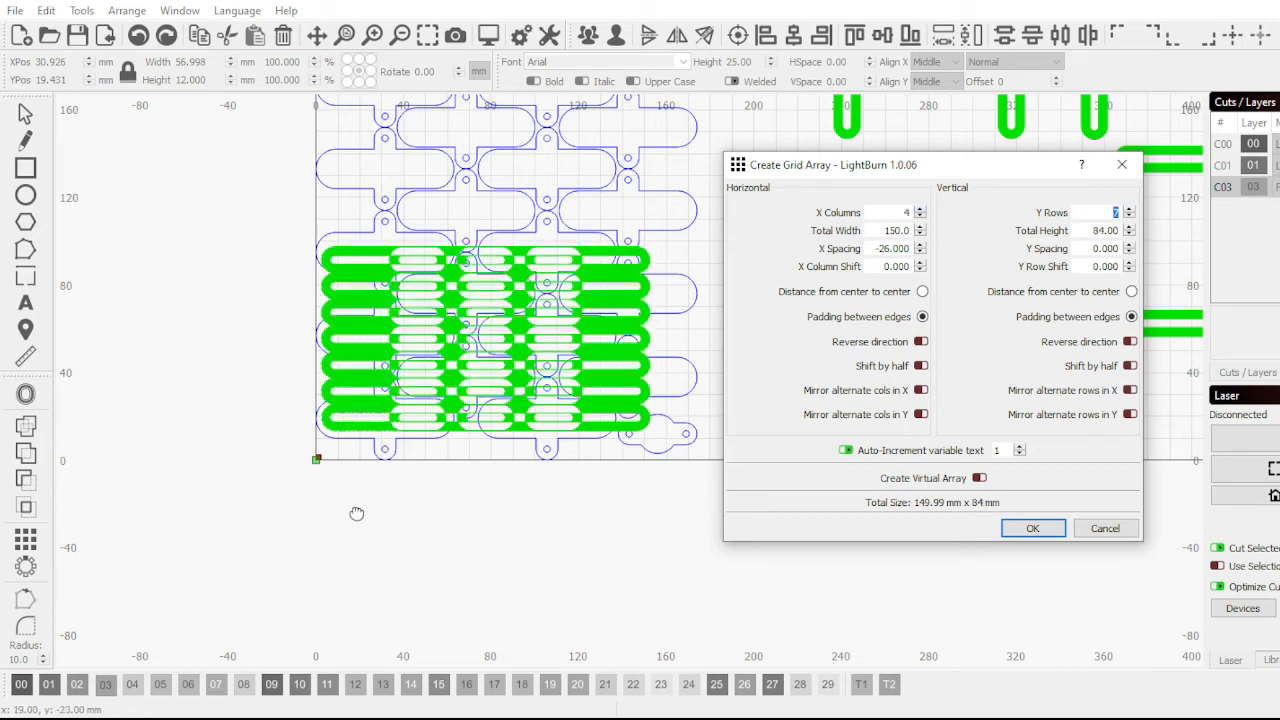
scroll(674, 271, up, 4)
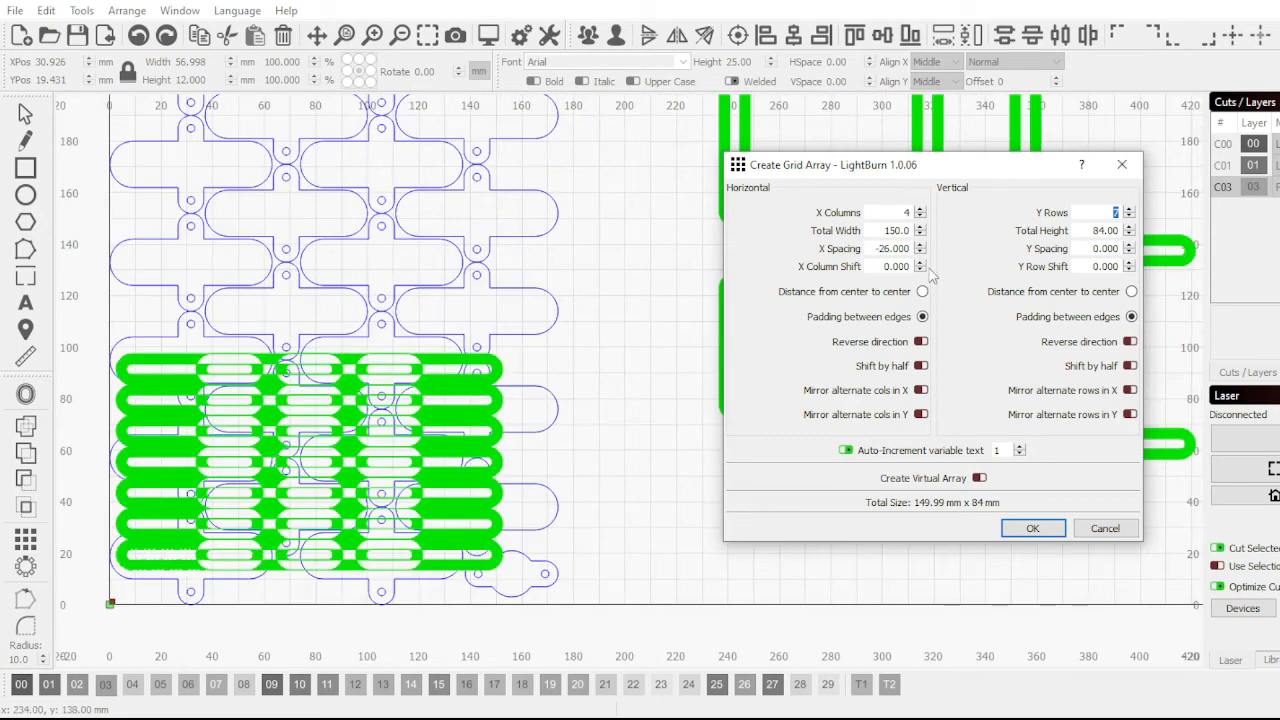
click(920, 263)
click(920, 263)
click(920, 263)
click(920, 263)
click(920, 263)
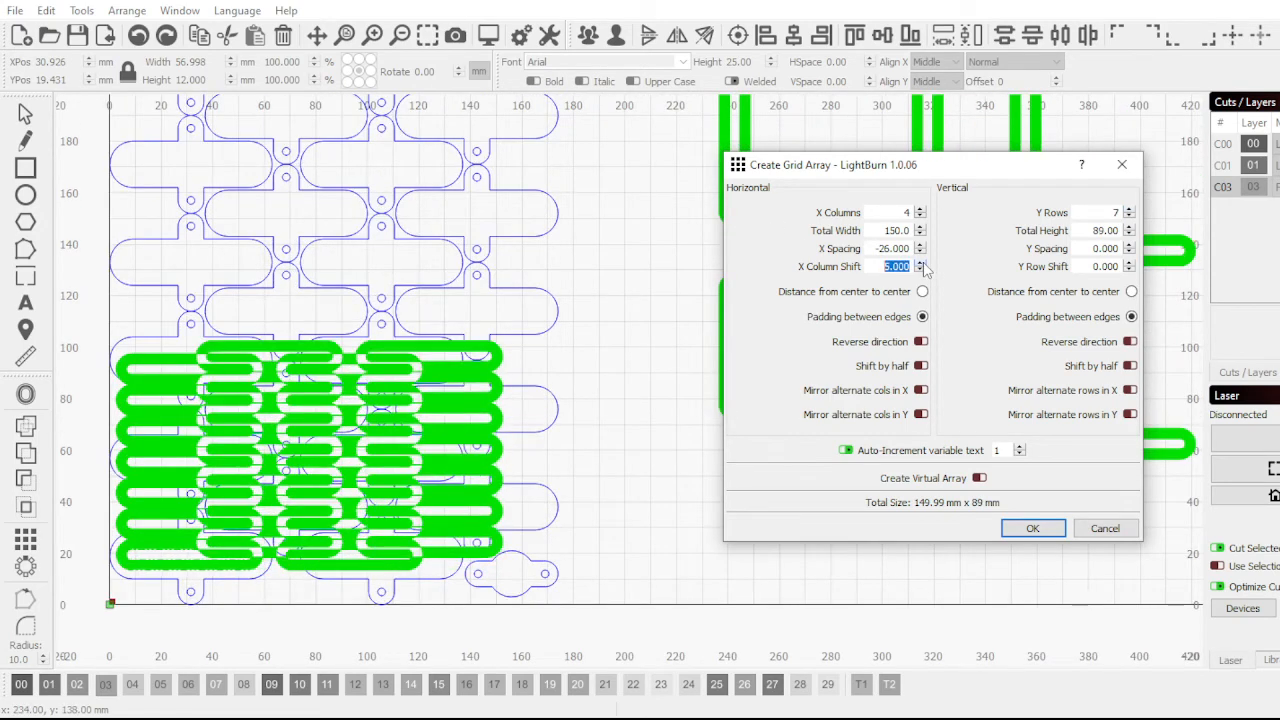
click(920, 263)
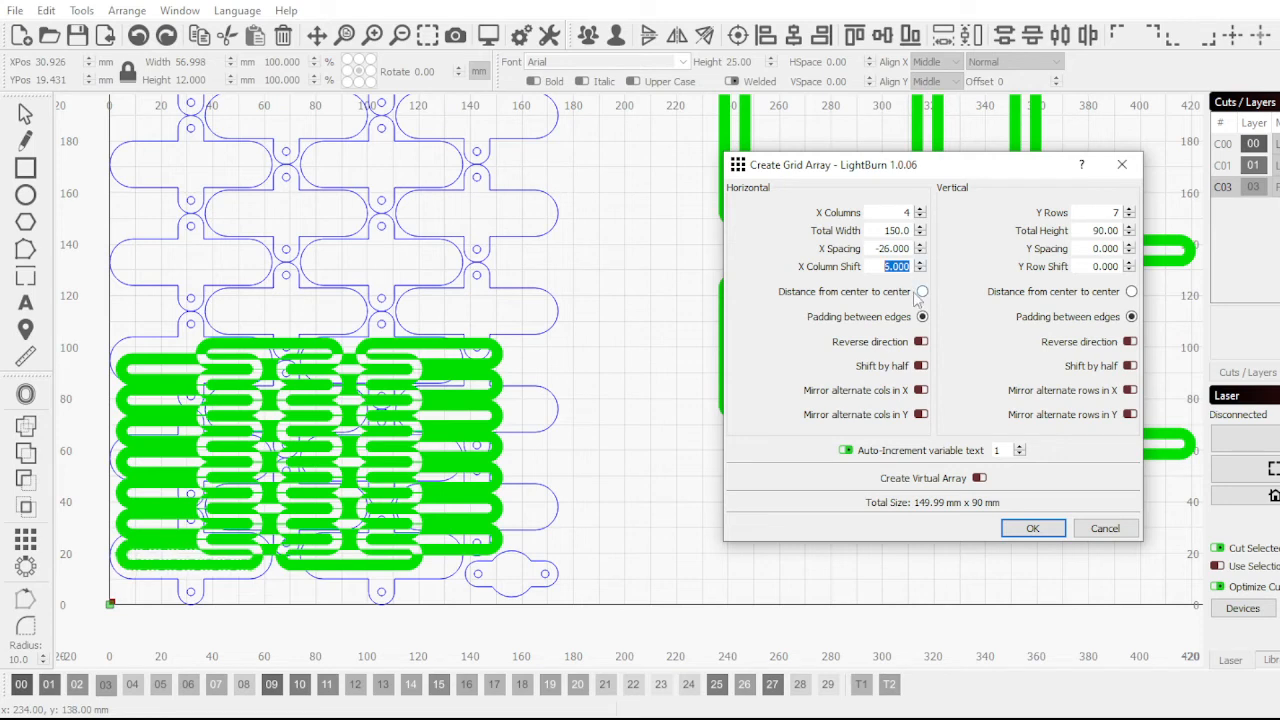
scroll(694, 348, down, 2)
click(1105, 528)
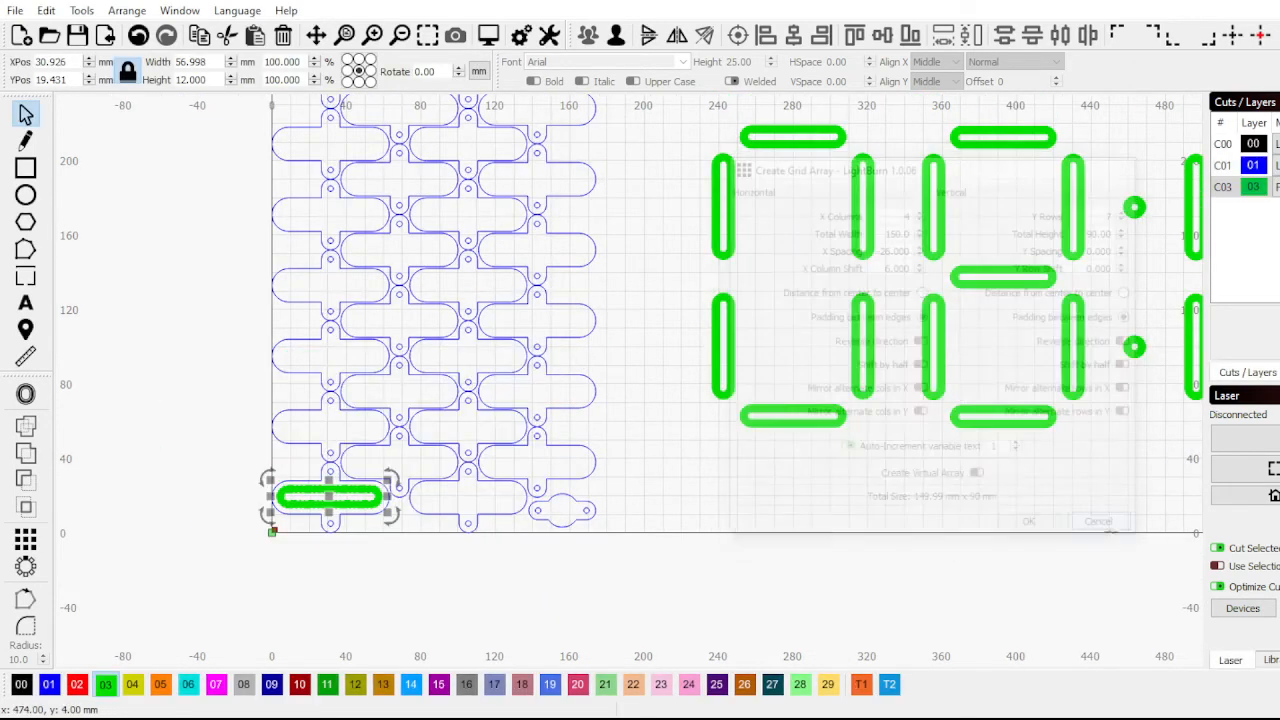
Select the second tabbed piece in the lowest row of the nested layout and examine its size and spacing to its neighbours
click(523, 554)
click(467, 518)
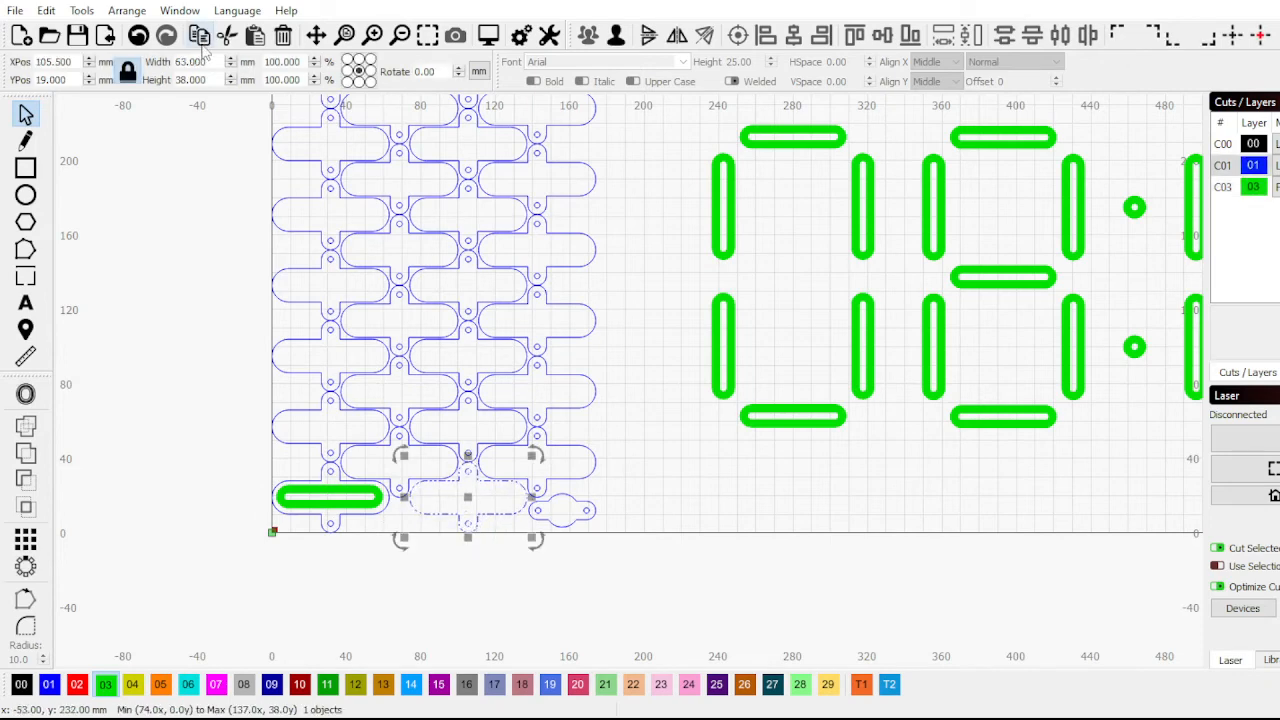
scroll(466, 468, up, 8)
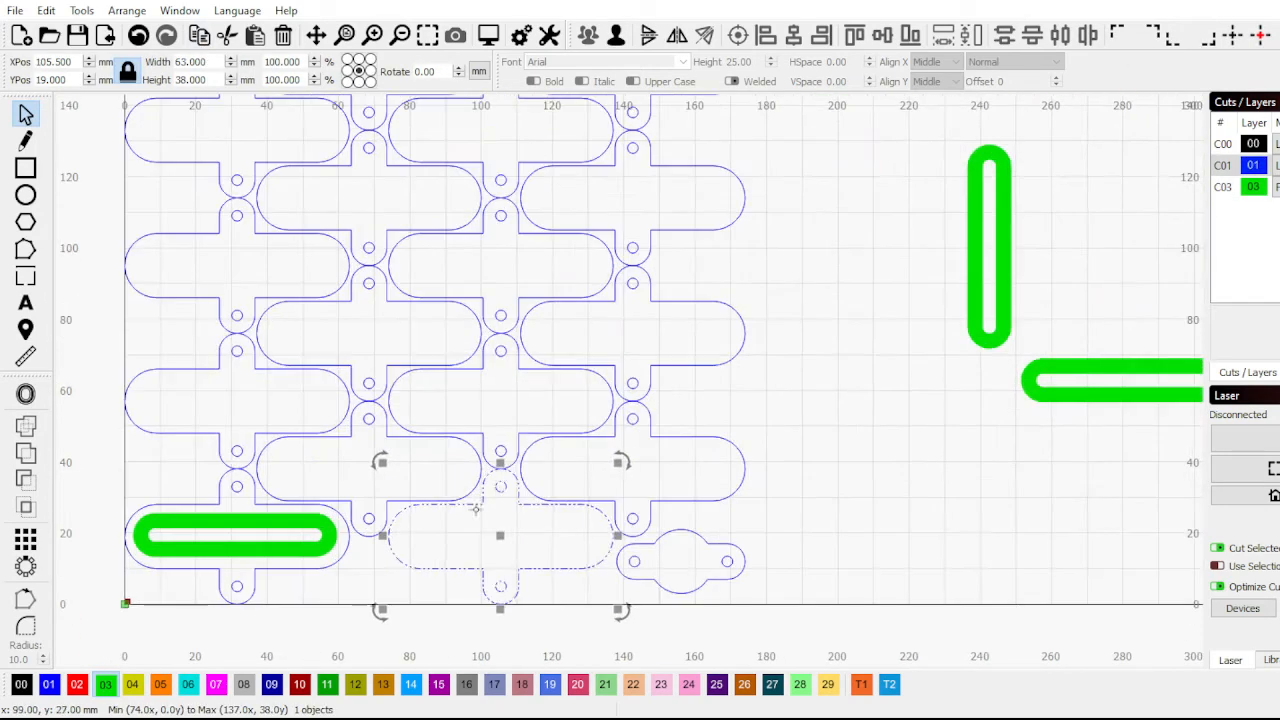
scroll(543, 453, down, 8)
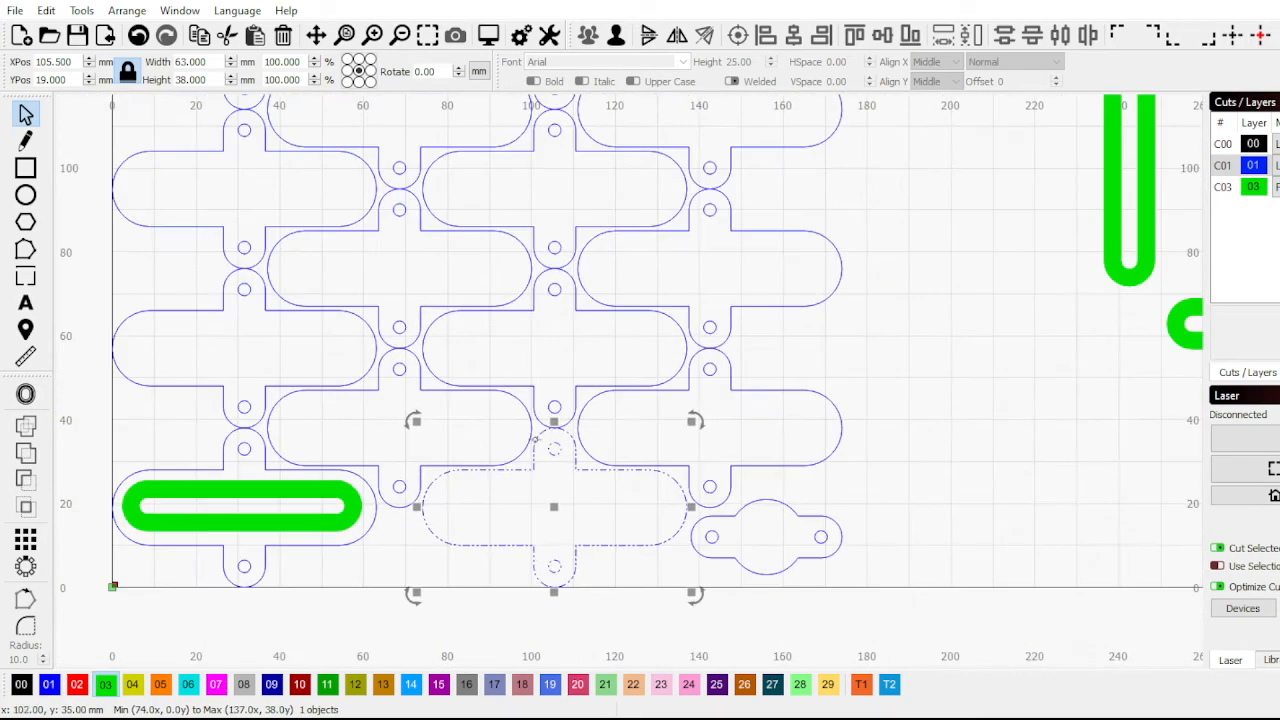
scroll(438, 500, down, 1)
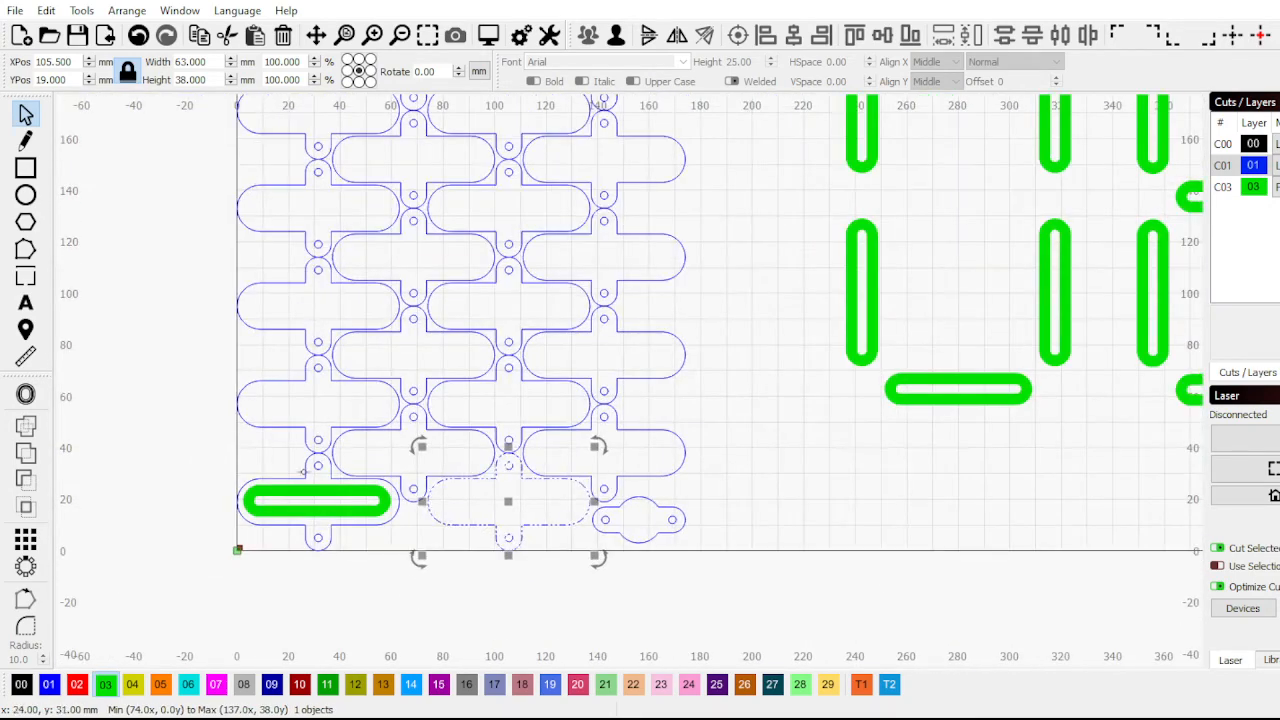
scroll(421, 489, up, 3)
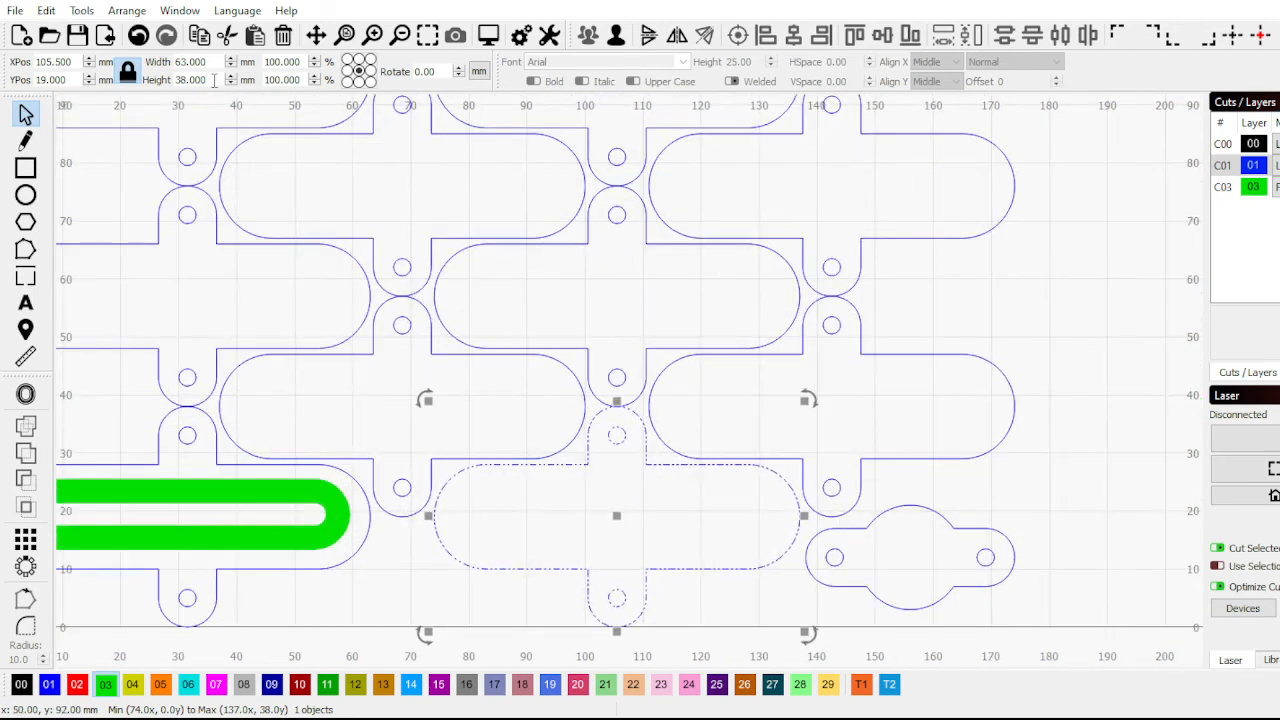
scroll(268, 112, down, 2)
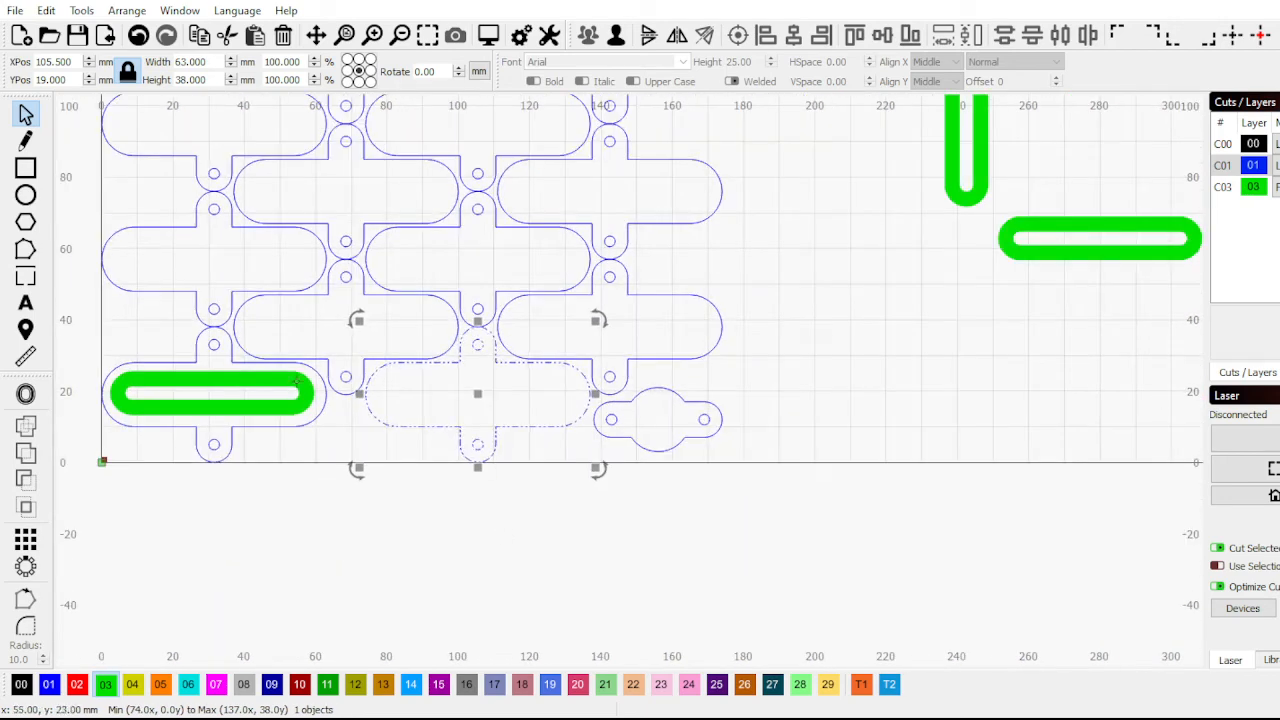
scroll(316, 384, up, 6)
scroll(420, 396, down, 3)
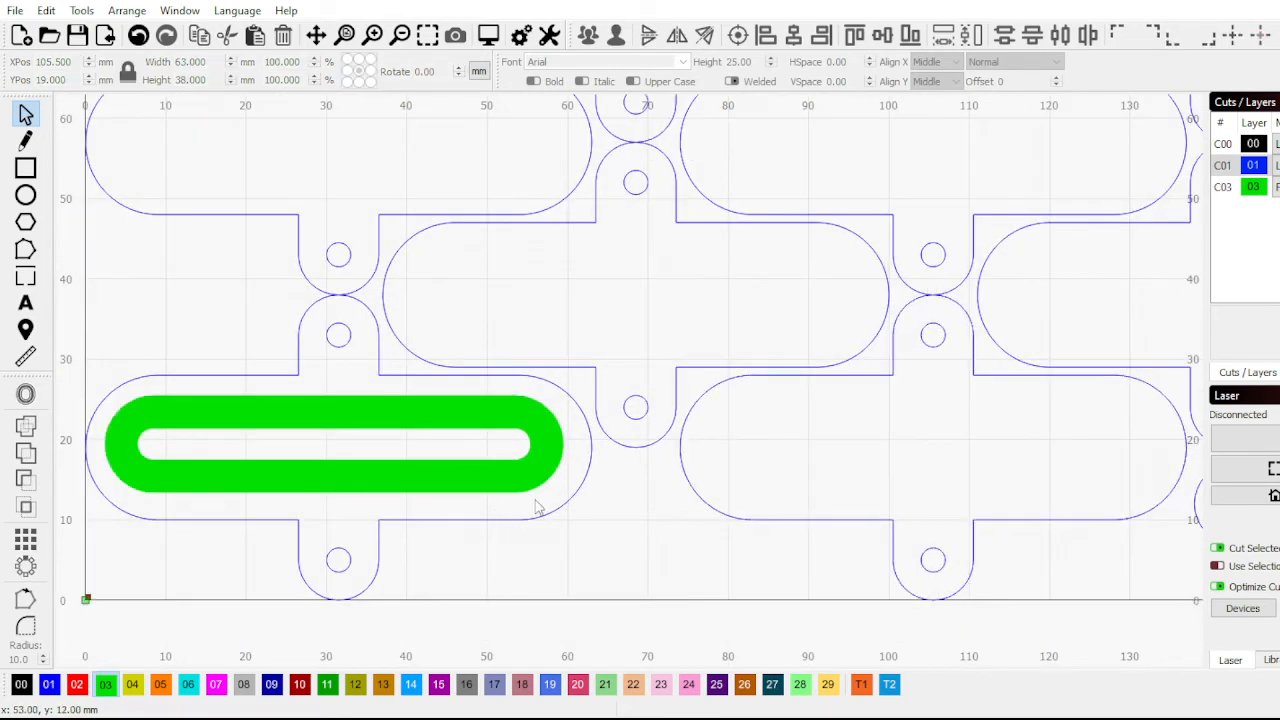
Start a virtual grid array of the filled segment with 2 columns spaced 38 mm from centre to centre
click(355, 403)
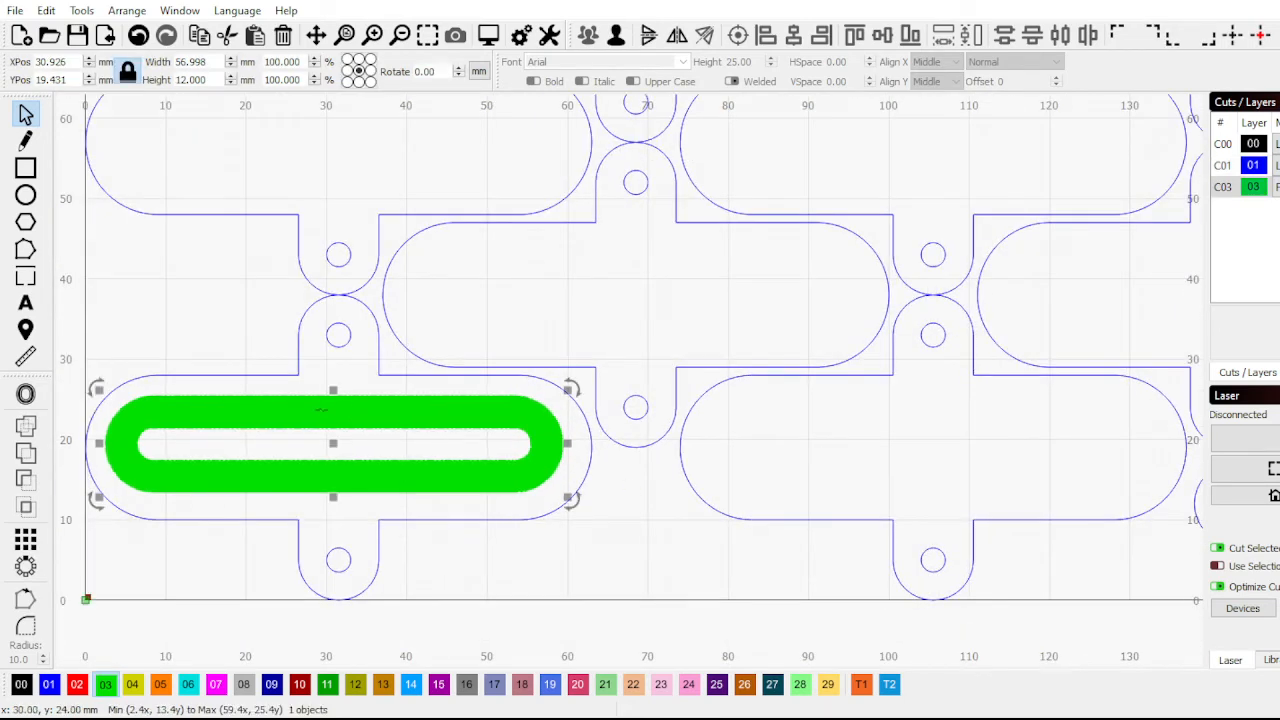
click(25, 539)
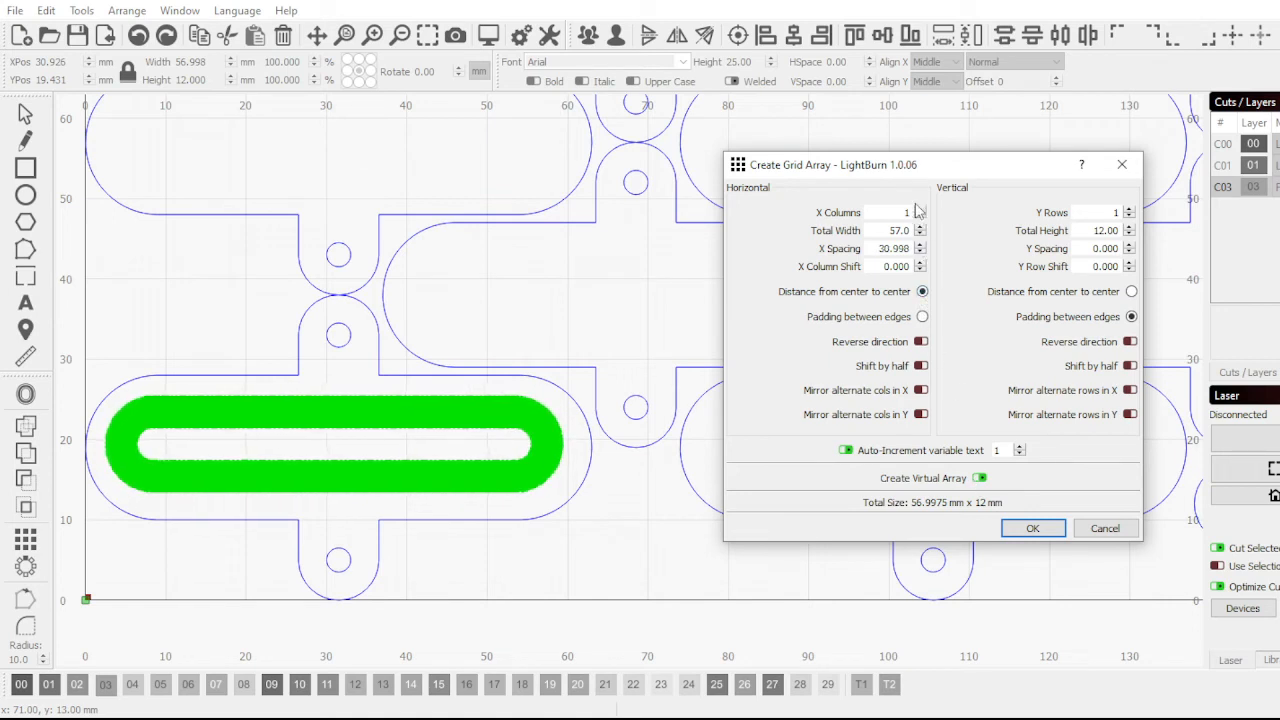
double_click(880, 246)
text(38)
click(919, 209)
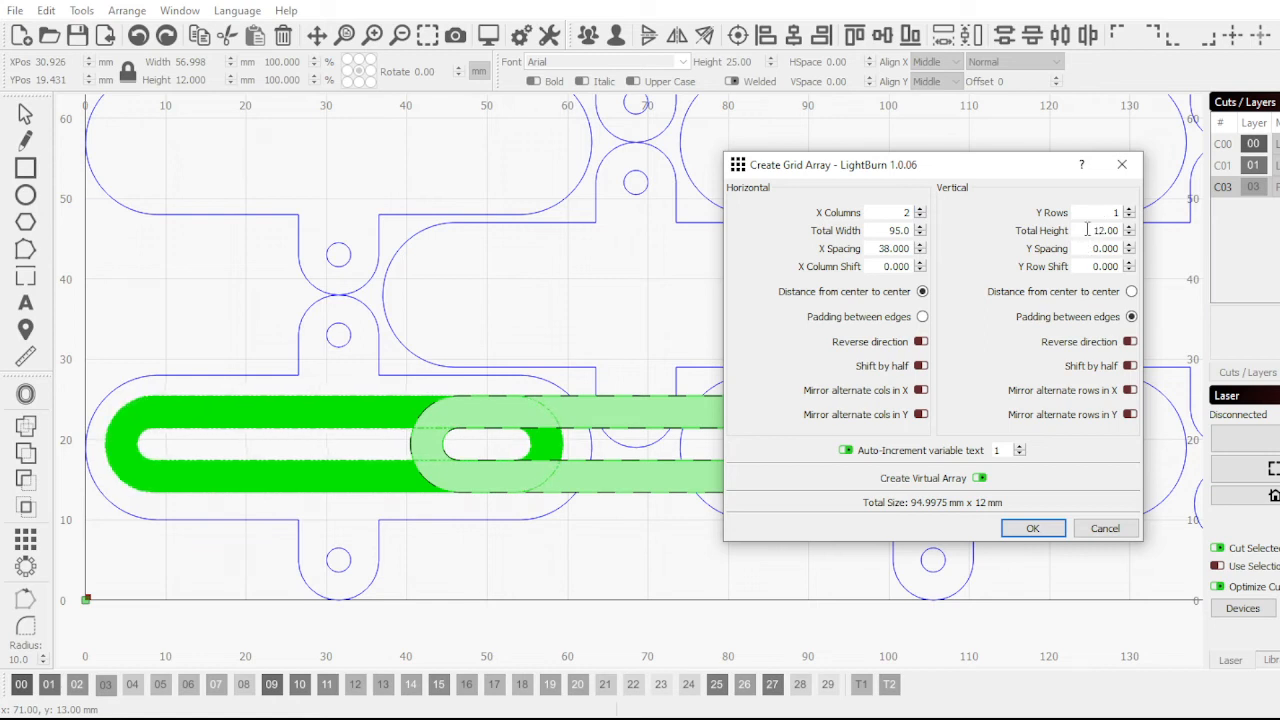
Set the array's vertical spacing to 38 mm, measured as distance from centre to centre
drag(1087, 230, 1146, 244)
text(38)
click(1131, 291)
drag(1079, 248, 1182, 264)
text(38)
Set the array to 7 rows to match the first column of nested pieces
click(1129, 209)
click(1129, 209)
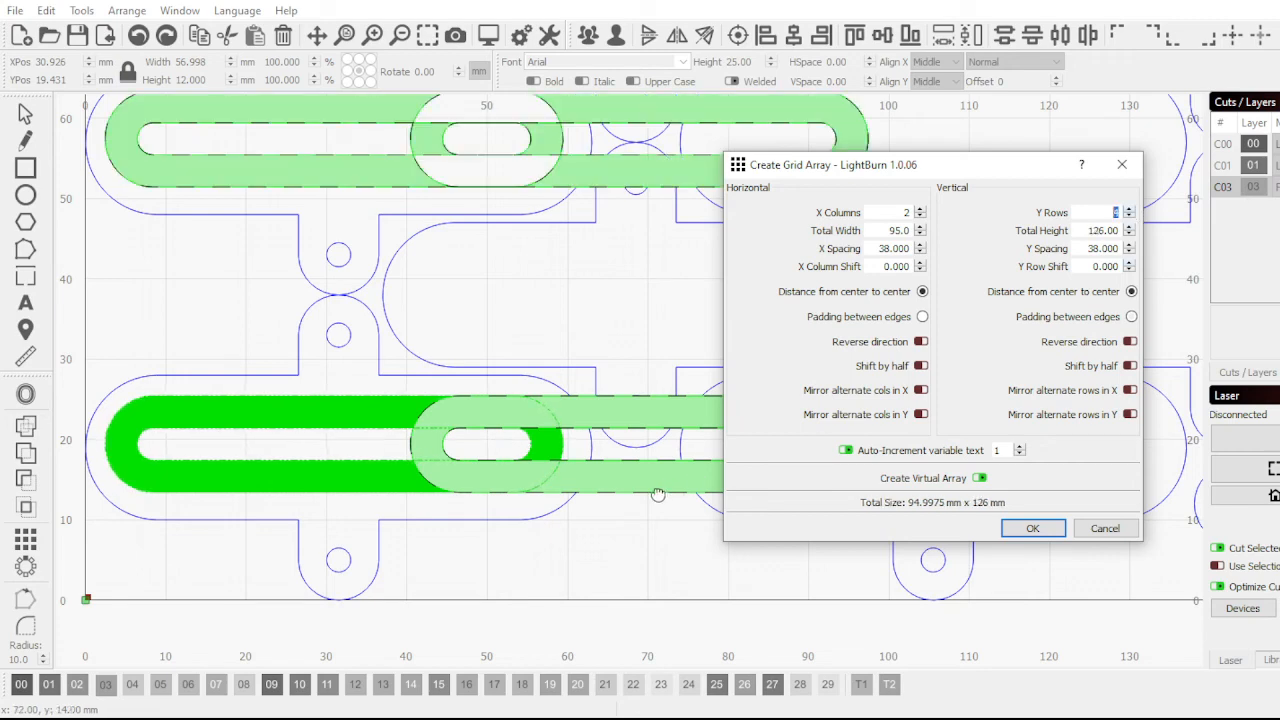
scroll(628, 398, down, 5)
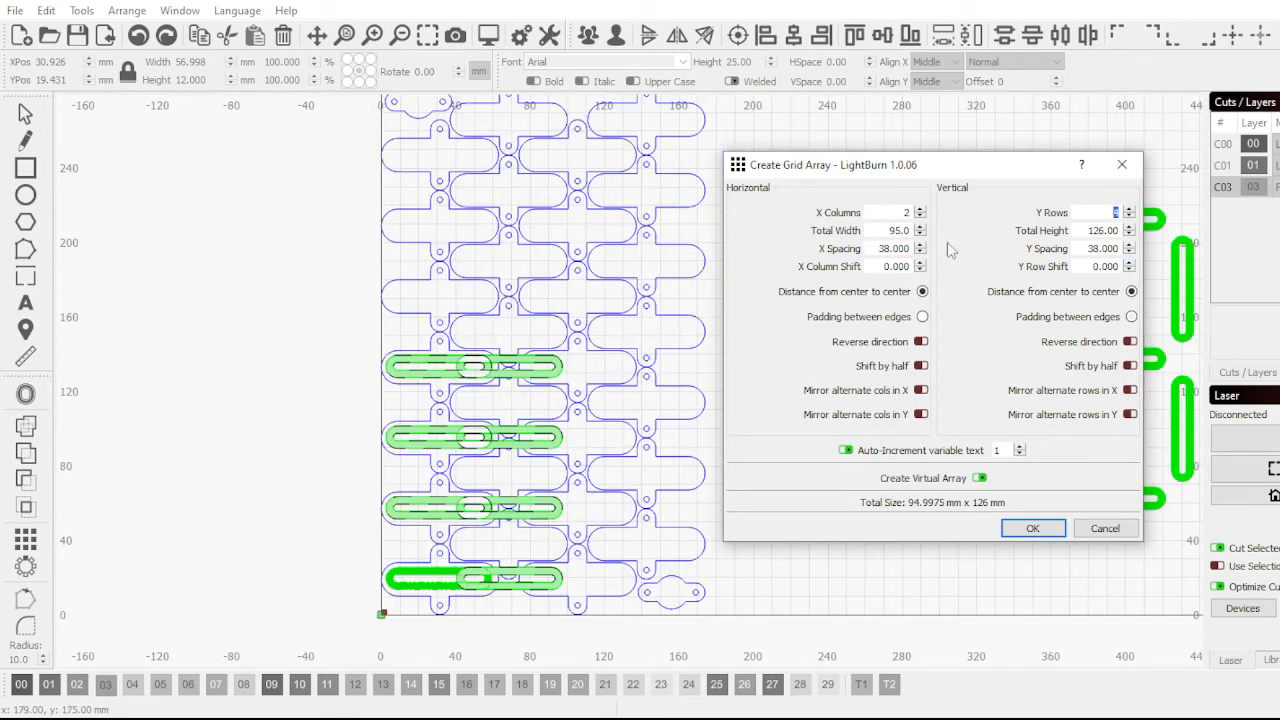
click(1129, 209)
click(1129, 209)
click(1129, 209)
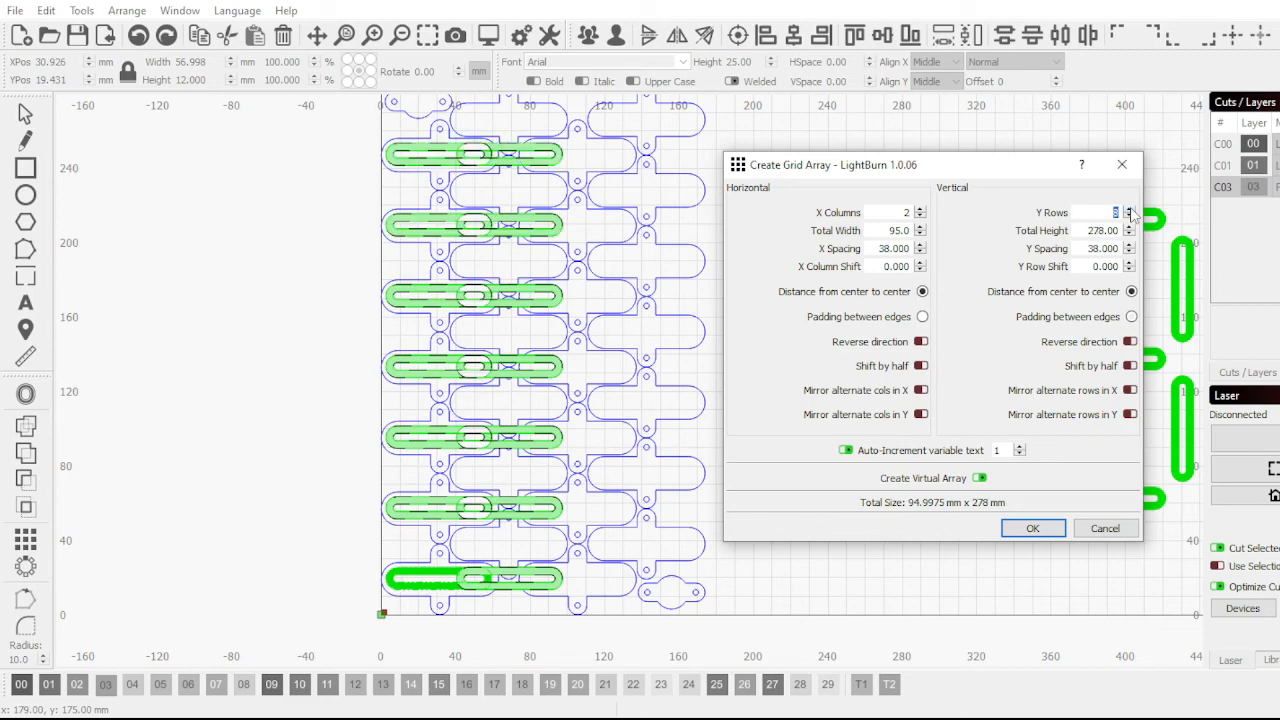
click(1129, 209)
scroll(520, 340, down, 2)
scroll(551, 140, up, 4)
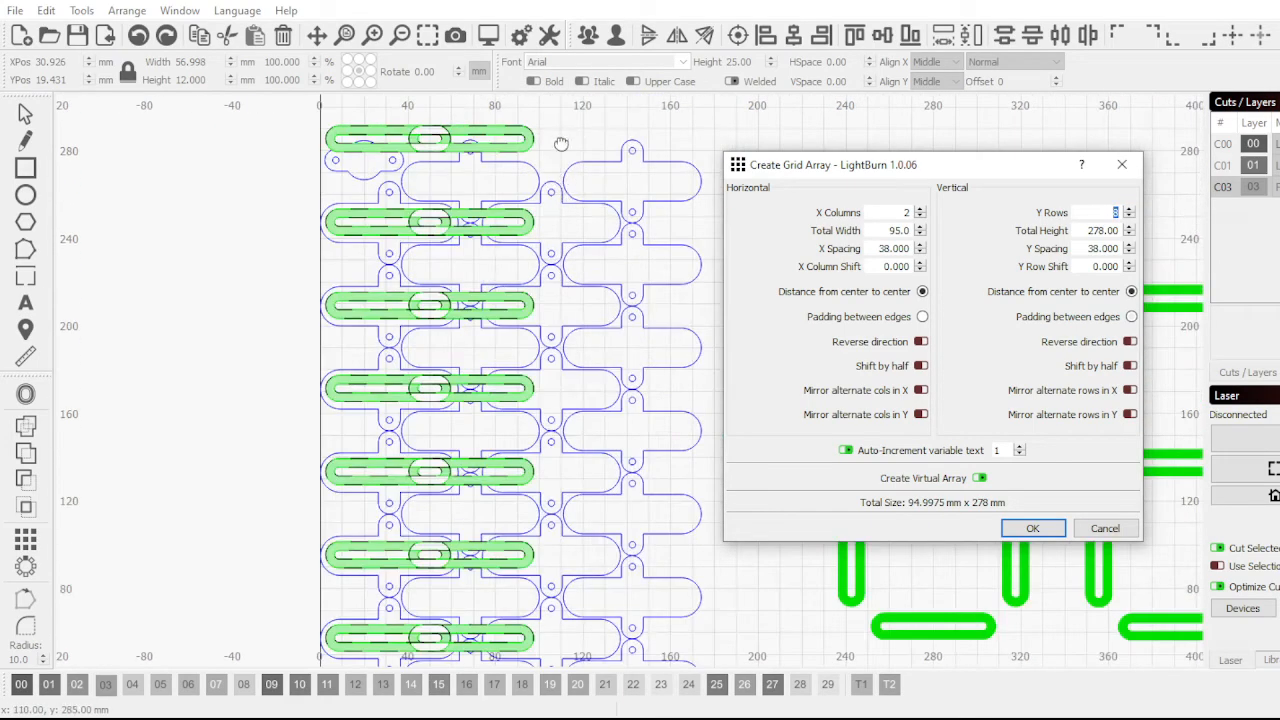
scroll(560, 150, down, 2)
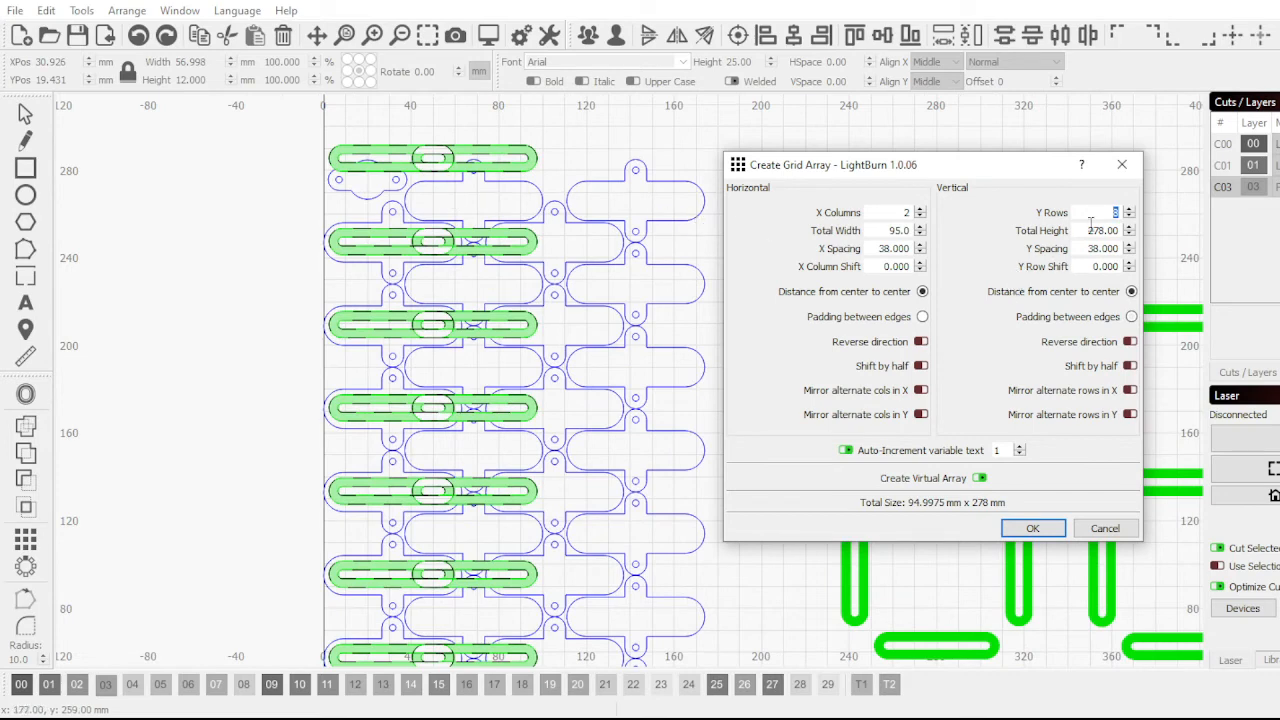
click(1129, 217)
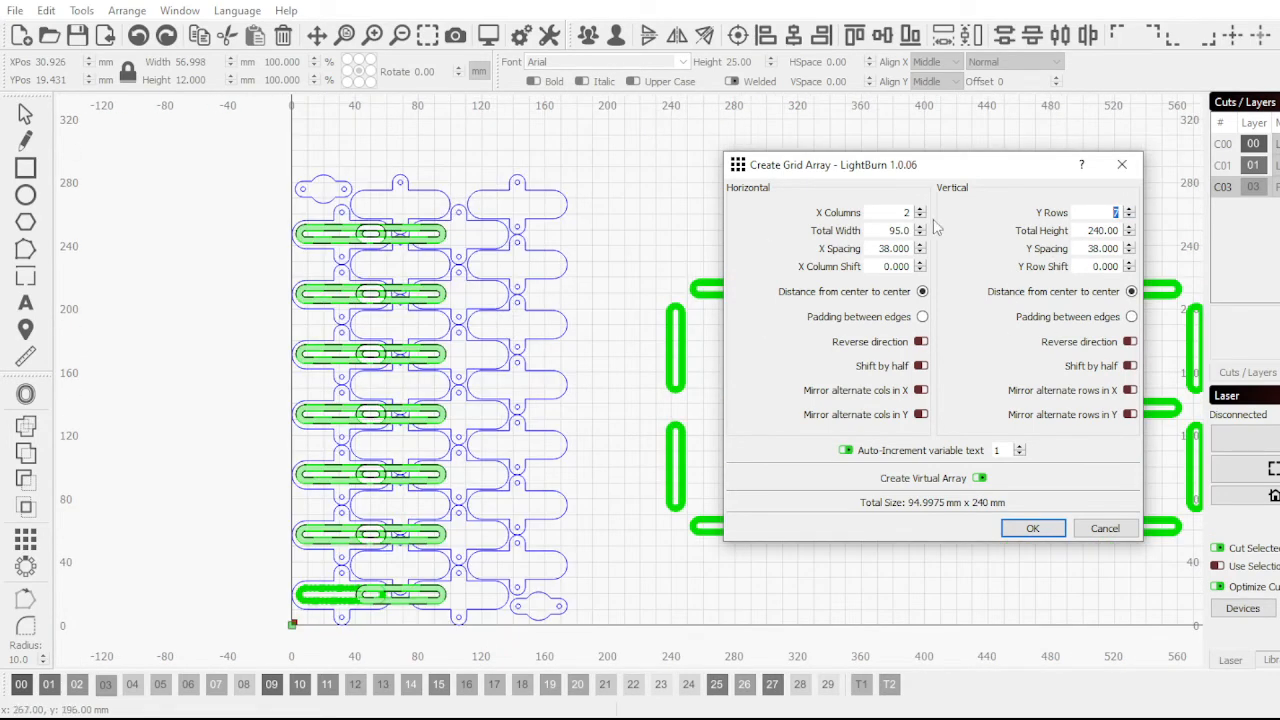
Set the array's horizontal column shift to 19 mm so the second column of segments staggers into its nested pieces
click(920, 264)
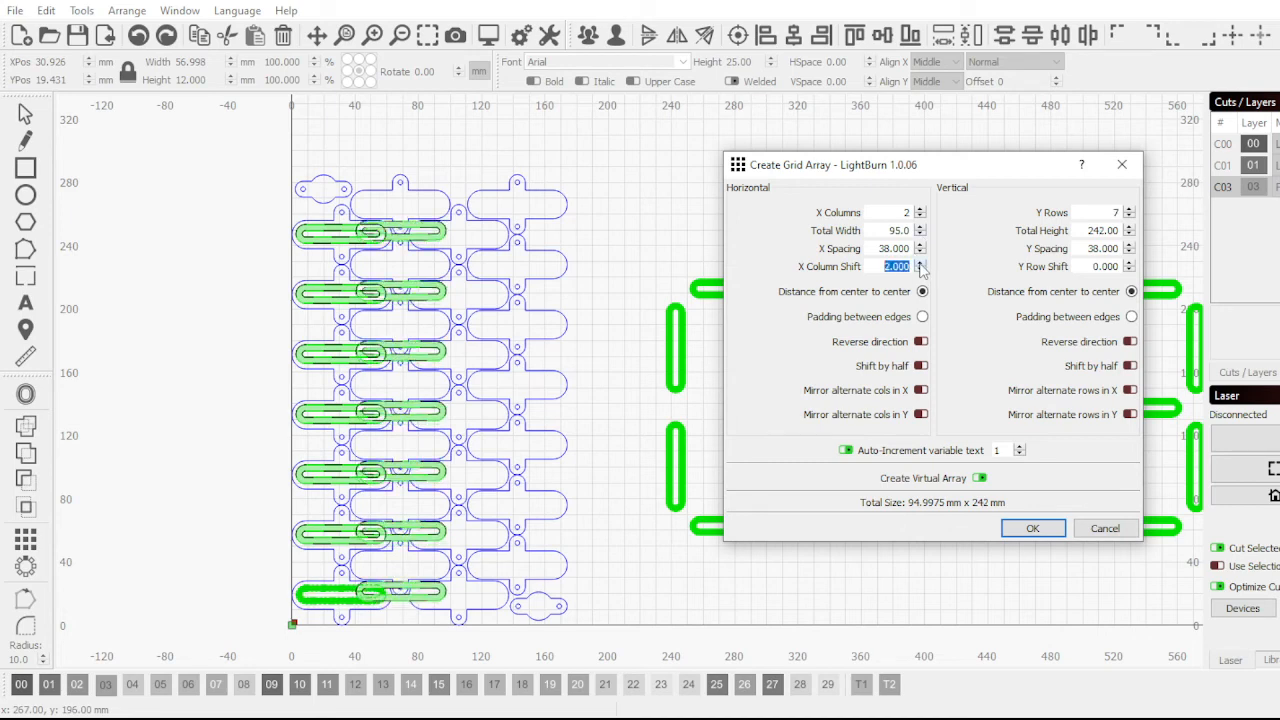
click(920, 264)
click(920, 264)
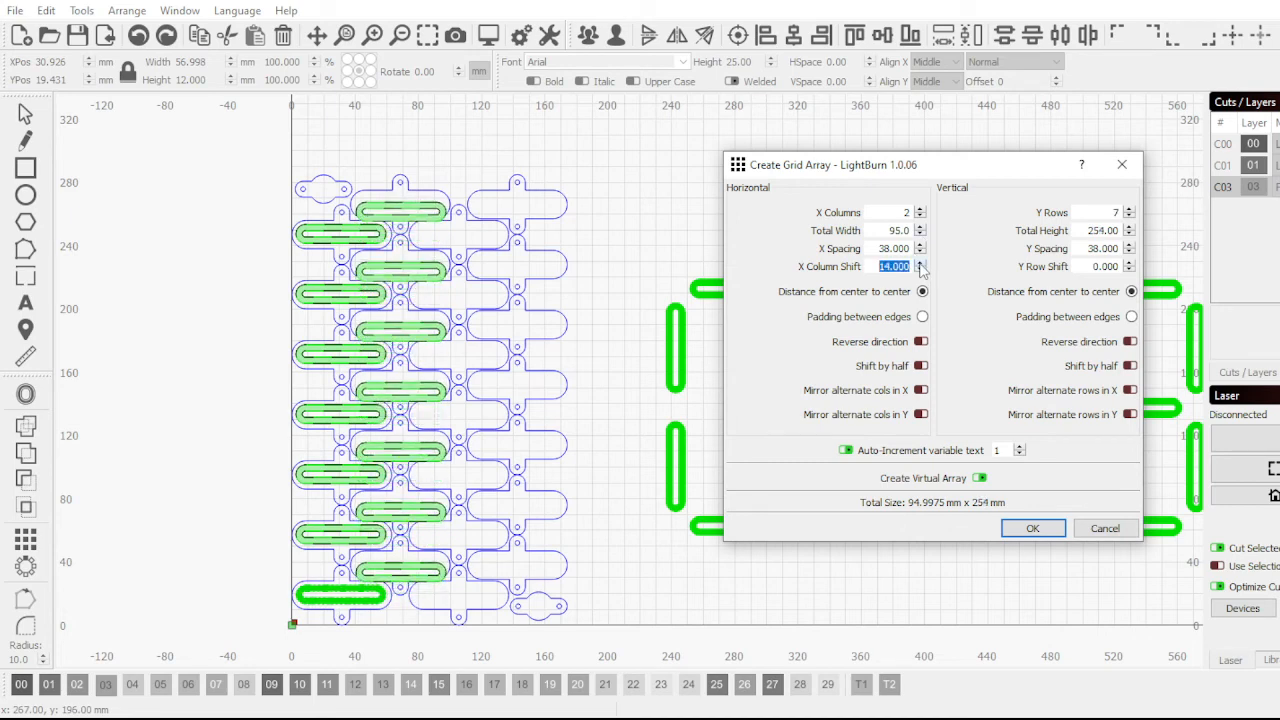
click(920, 264)
click(920, 264)
click(920, 264)
click(920, 264)
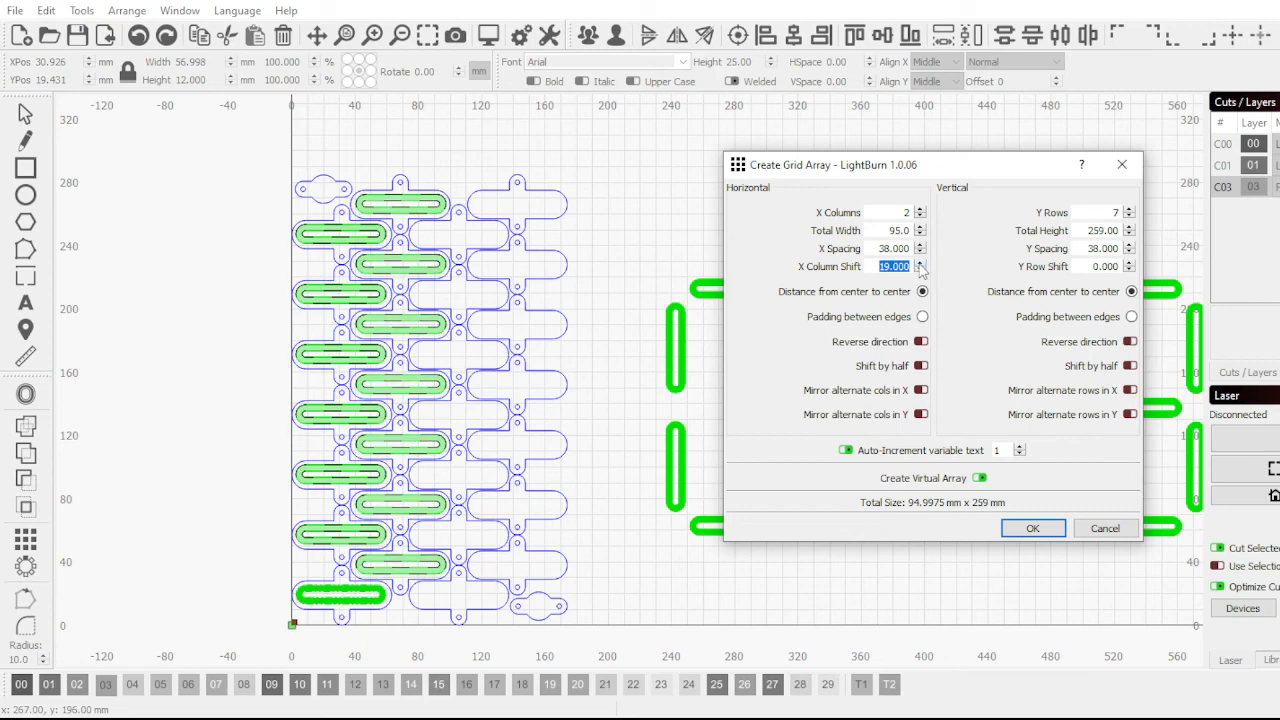
scroll(507, 263, up, 3)
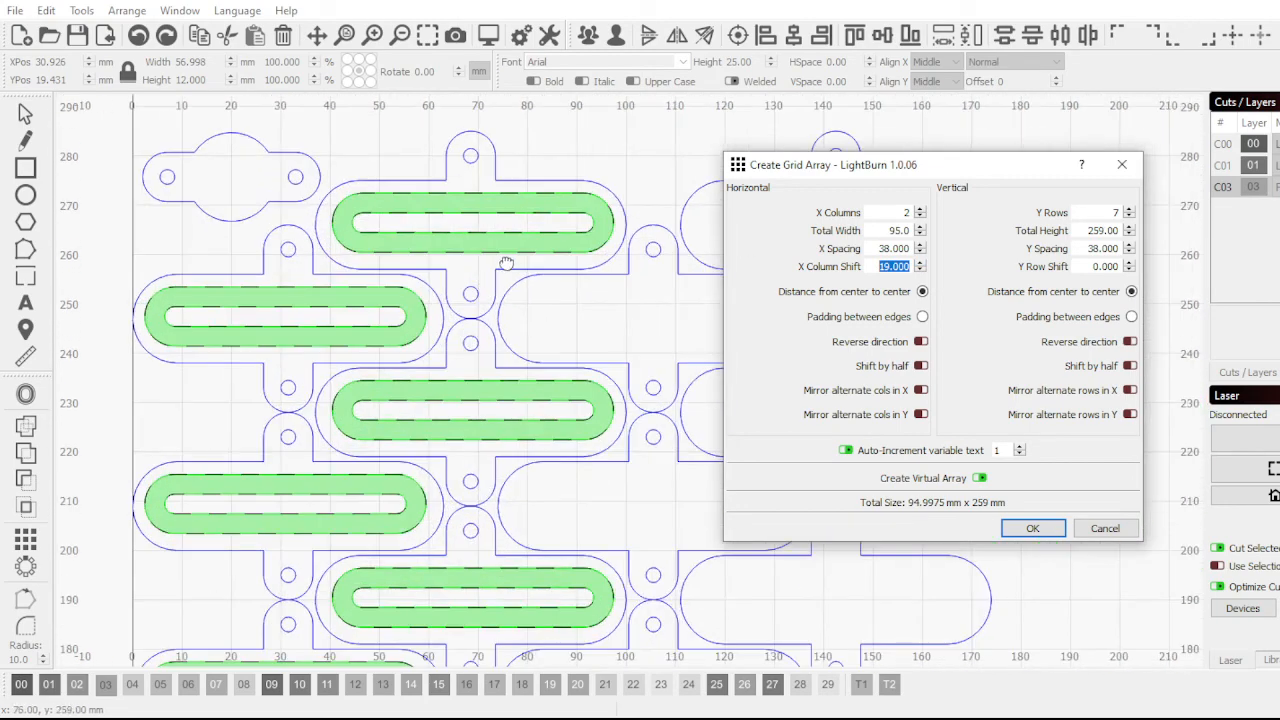
scroll(434, 238, up, 2)
scroll(434, 238, down, 2)
Increase the array to 4 columns to cover the full width of the nested layout
click(920, 209)
click(920, 209)
scroll(226, 390, down, 2)
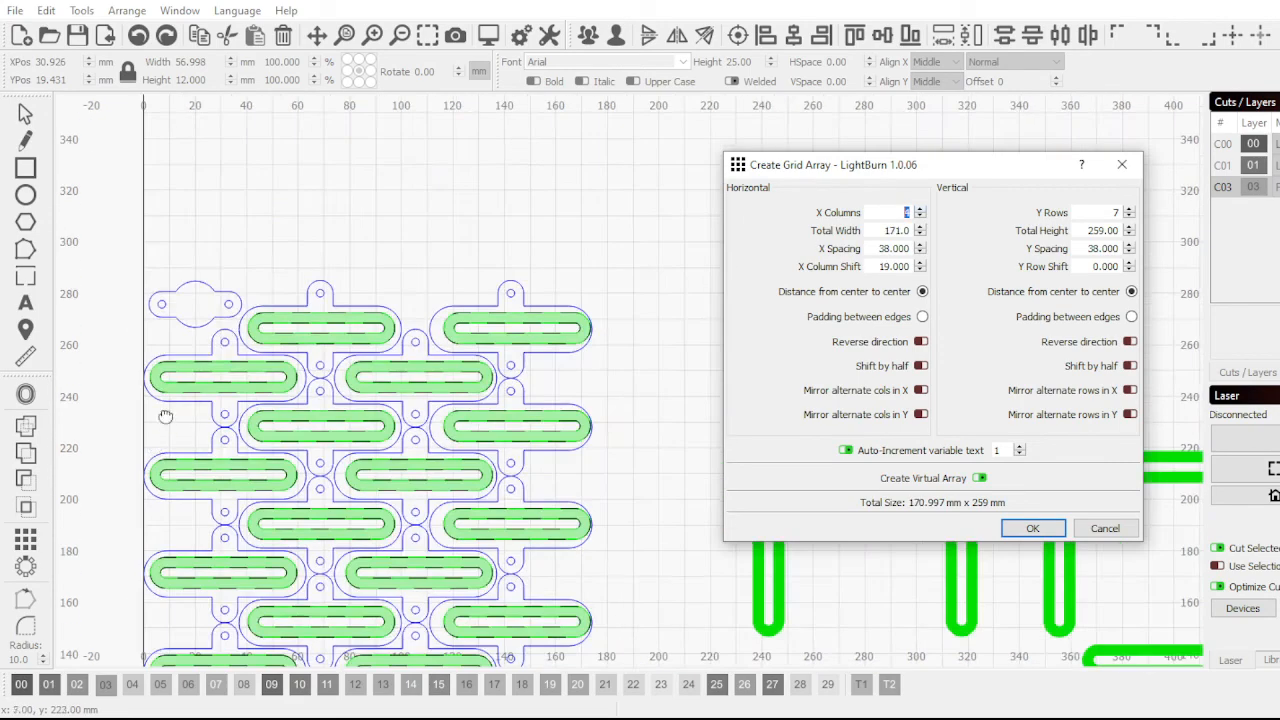
scroll(707, 320, up, 2)
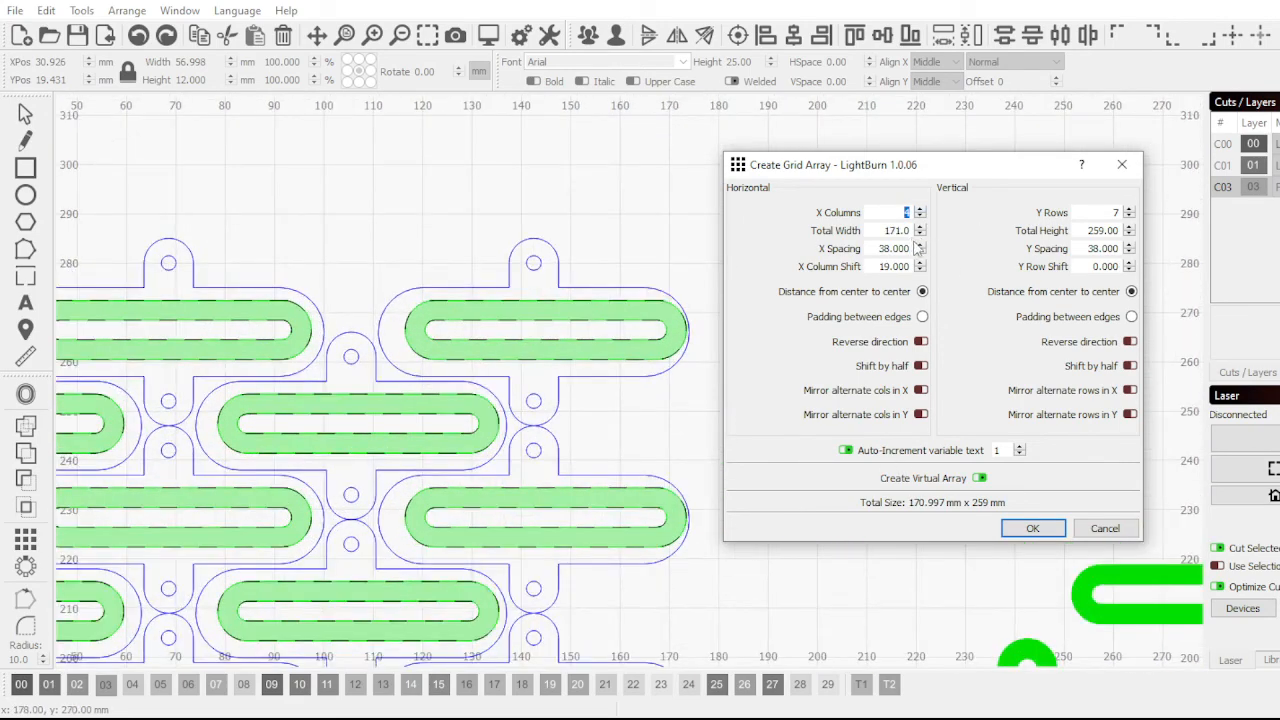
Set the array's horizontal spacing to 37 mm, check the fit in the last column, and create the virtual array
click(919, 254)
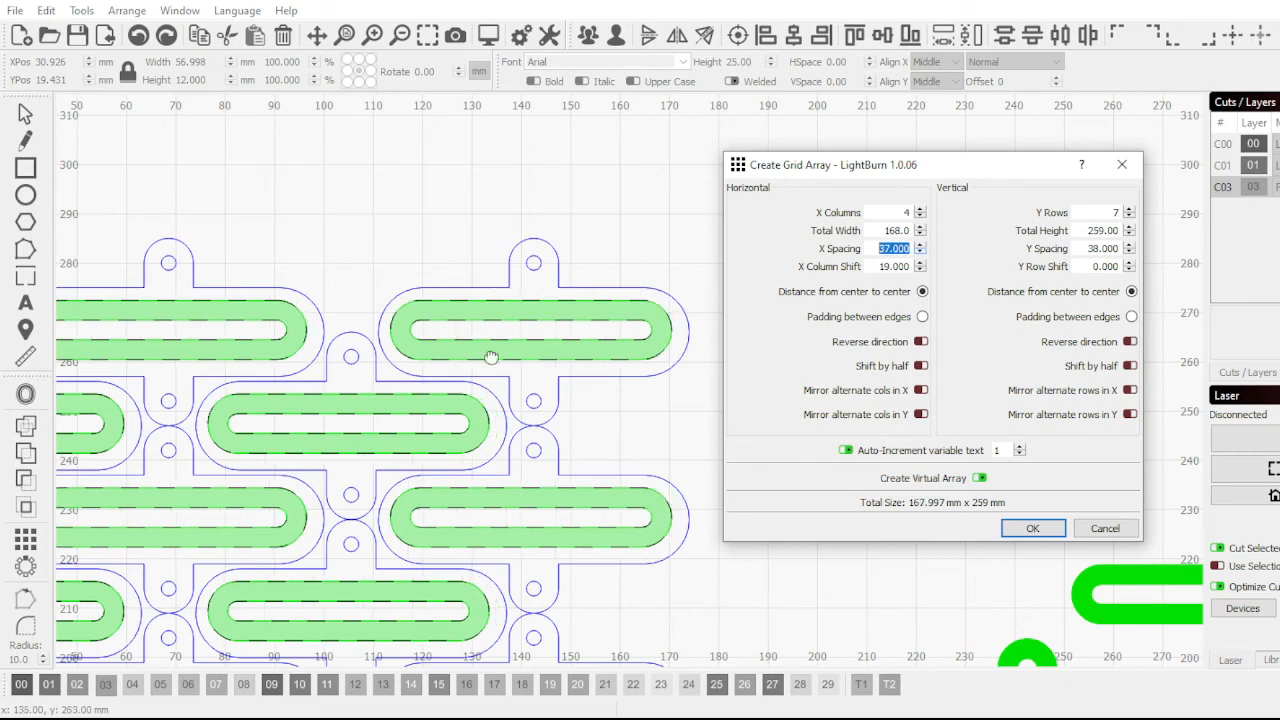
scroll(602, 333, up, 1)
scroll(602, 333, down, 2)
scroll(602, 333, up, 1)
scroll(556, 320, up, 1)
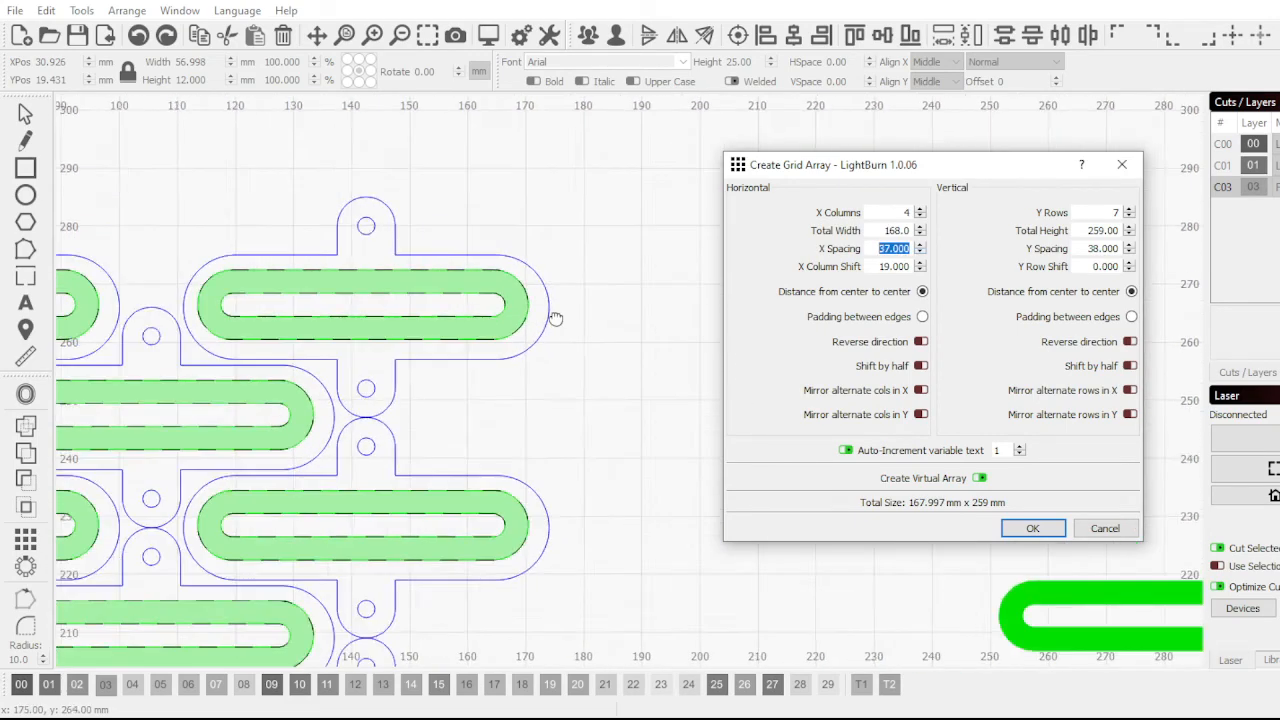
scroll(184, 272, up, 2)
scroll(143, 270, up, 1)
scroll(143, 270, down, 2)
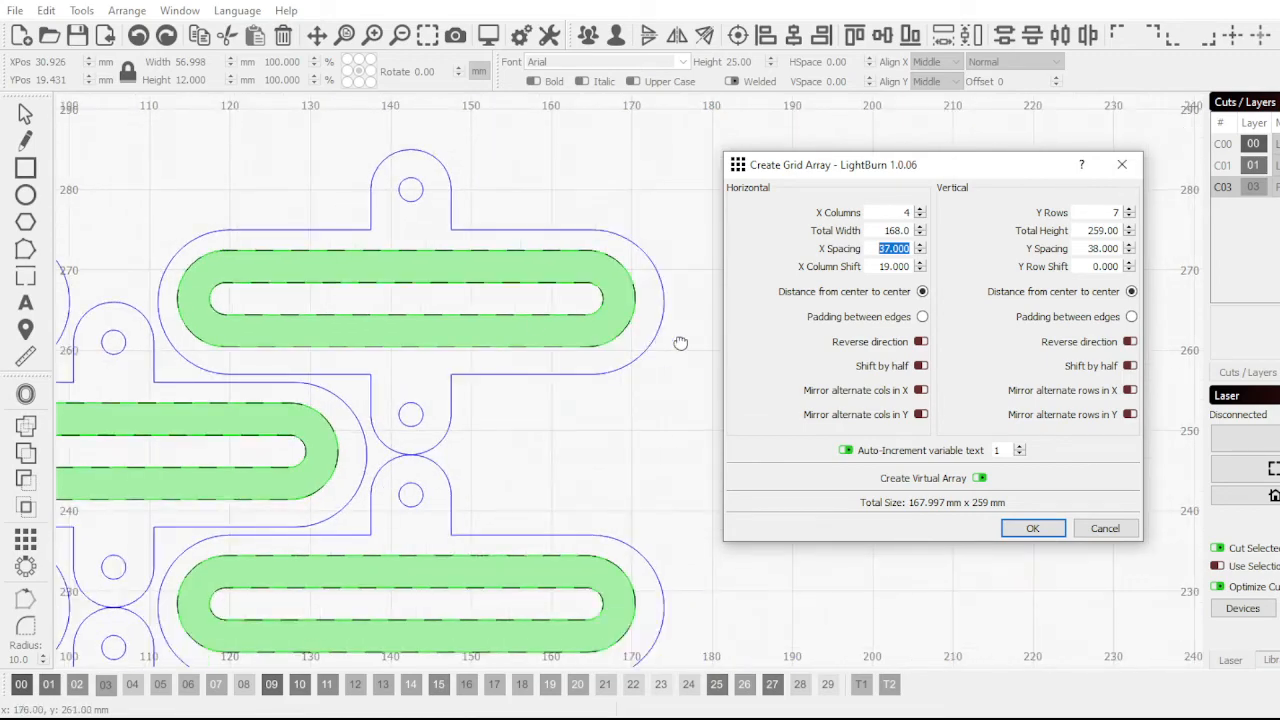
scroll(700, 345, down, 5)
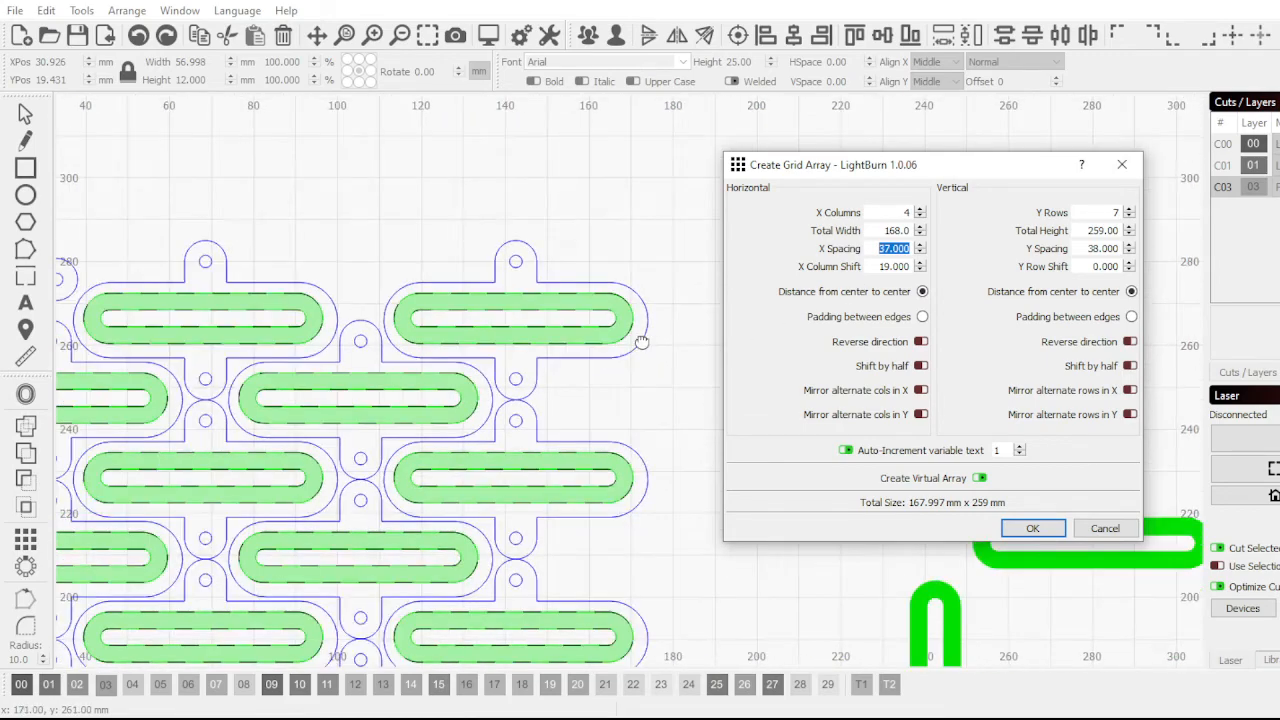
click(1032, 529)
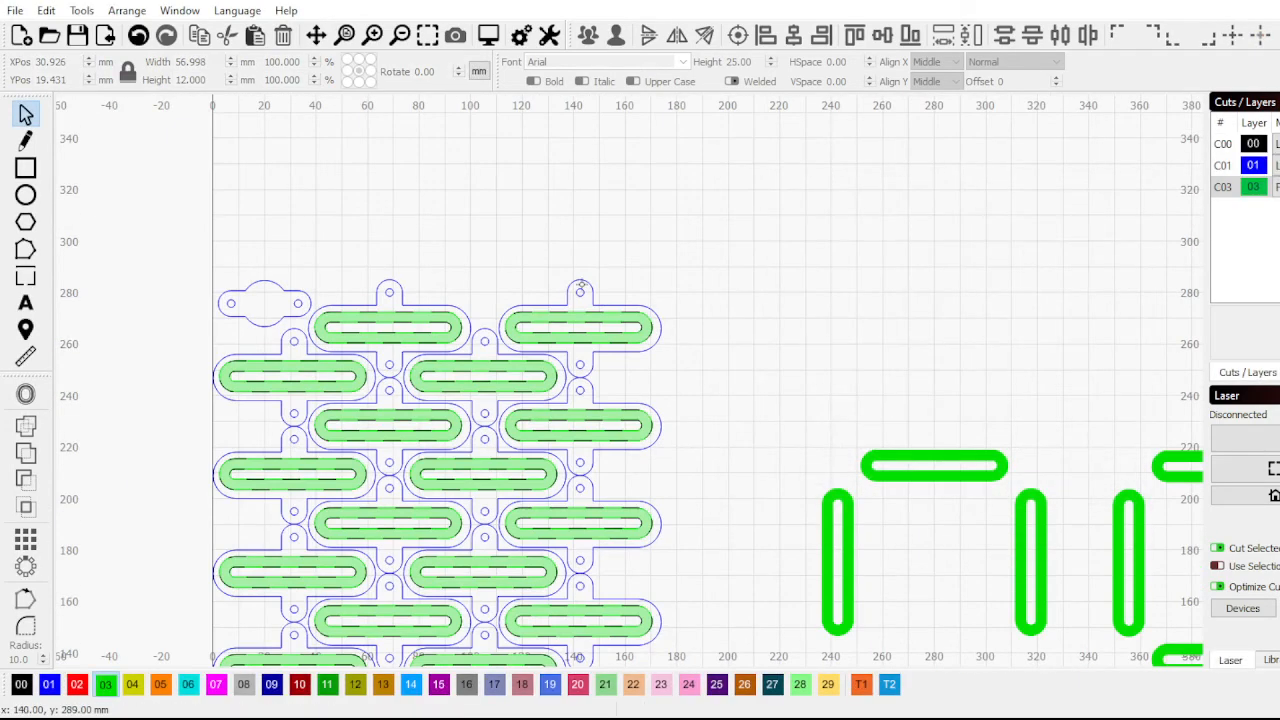
Select the two tabbed pieces in the top row, singly and together, and examine their dimensions and the segments' horizontal fit inside the outlines
click(591, 298)
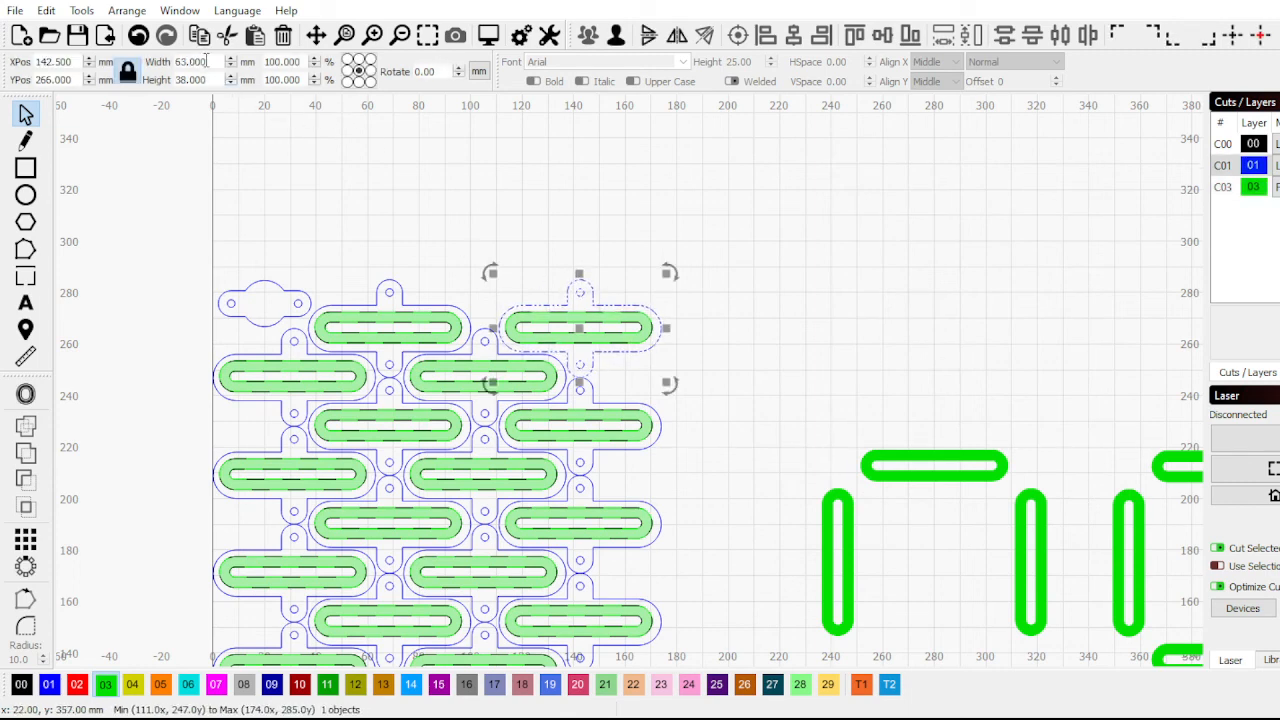
click(194, 184)
scroll(393, 363, up, 3)
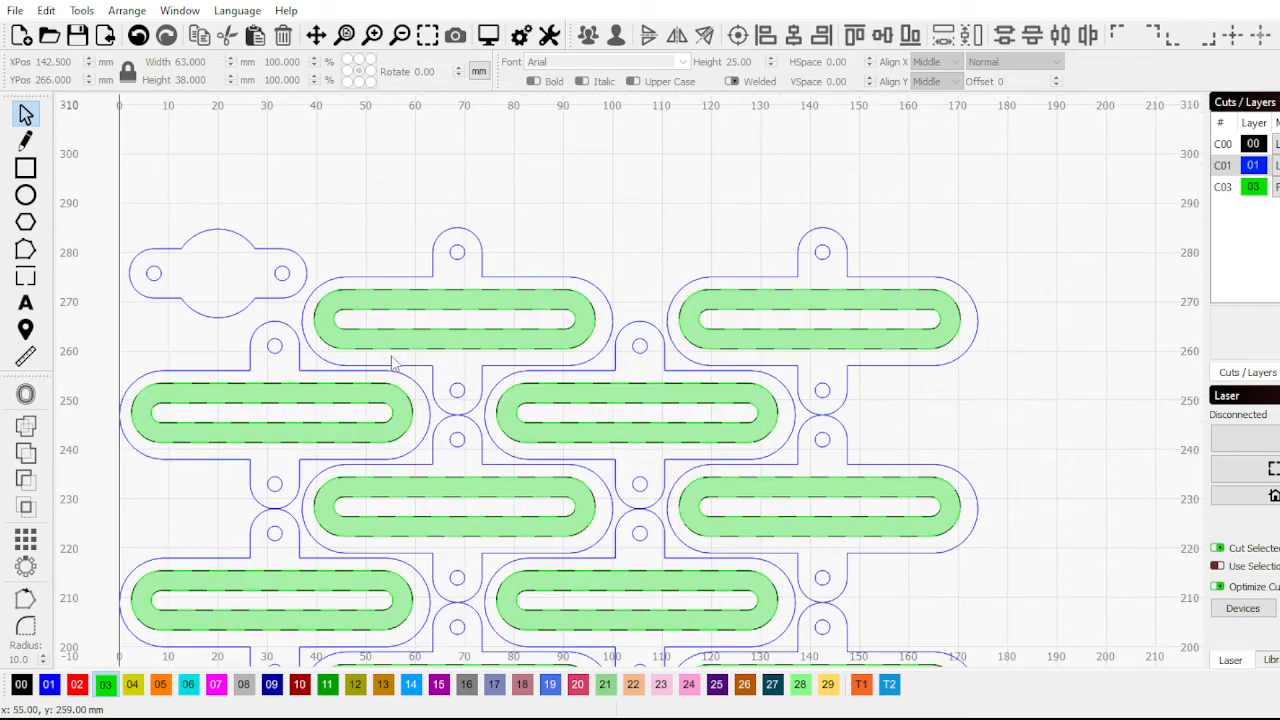
scroll(440, 402, up, 2)
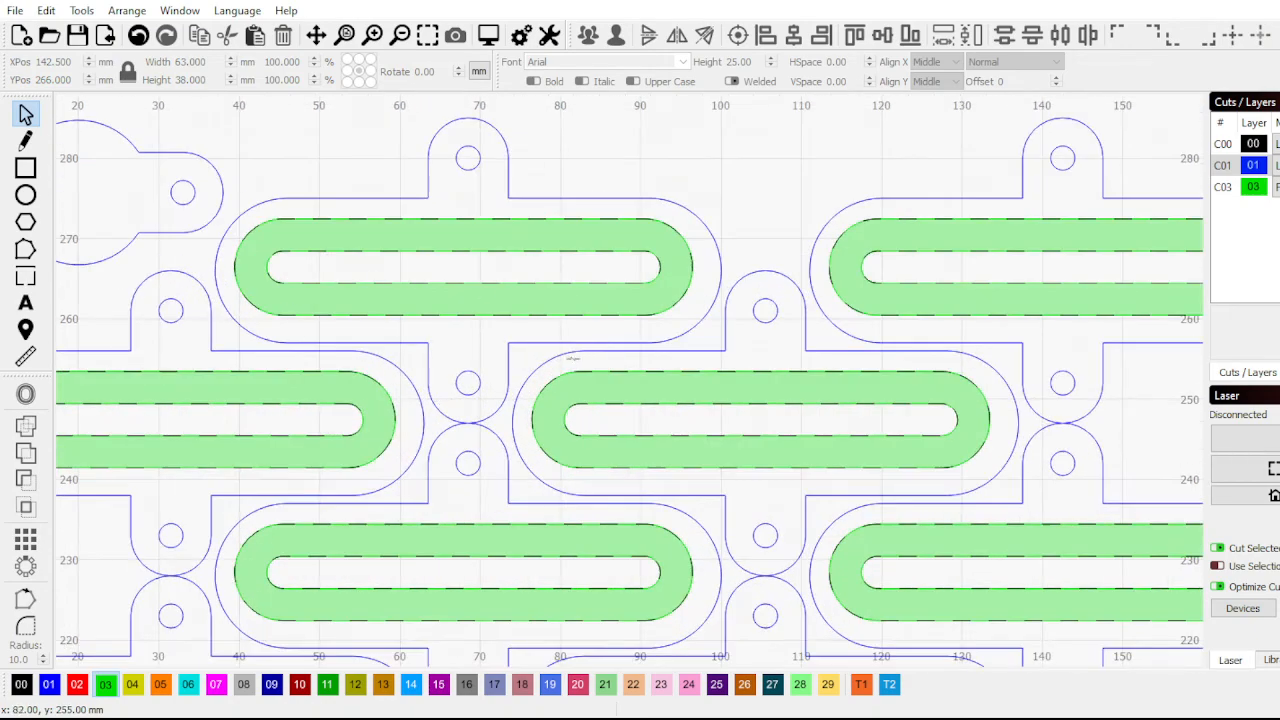
scroll(572, 357, down, 2)
click(513, 270)
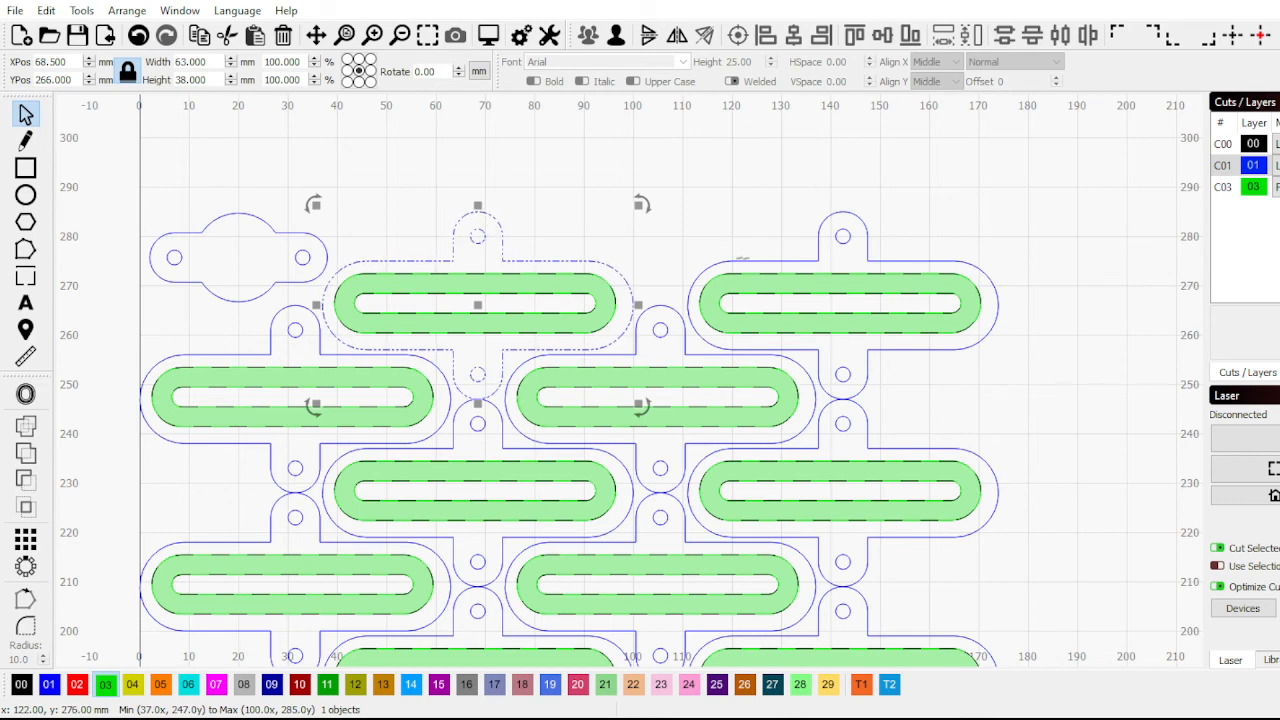
shift+click(742, 259)
click(574, 206)
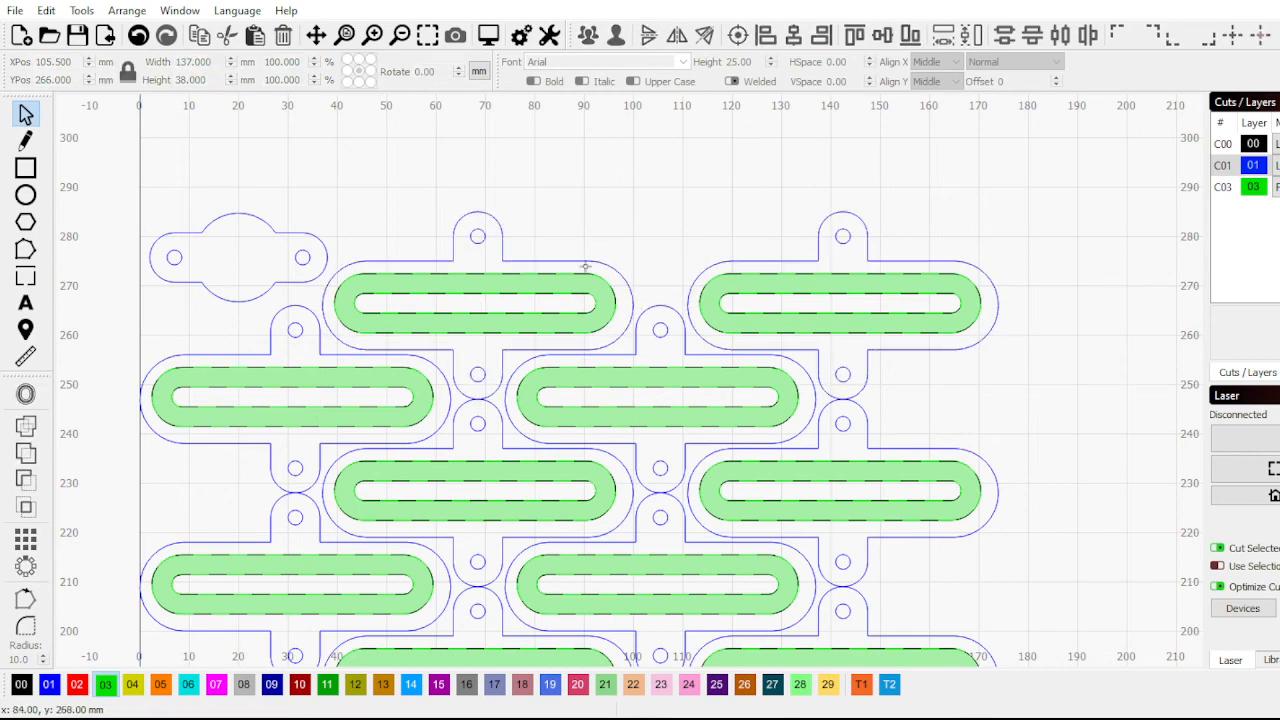
scroll(553, 259, down, 2)
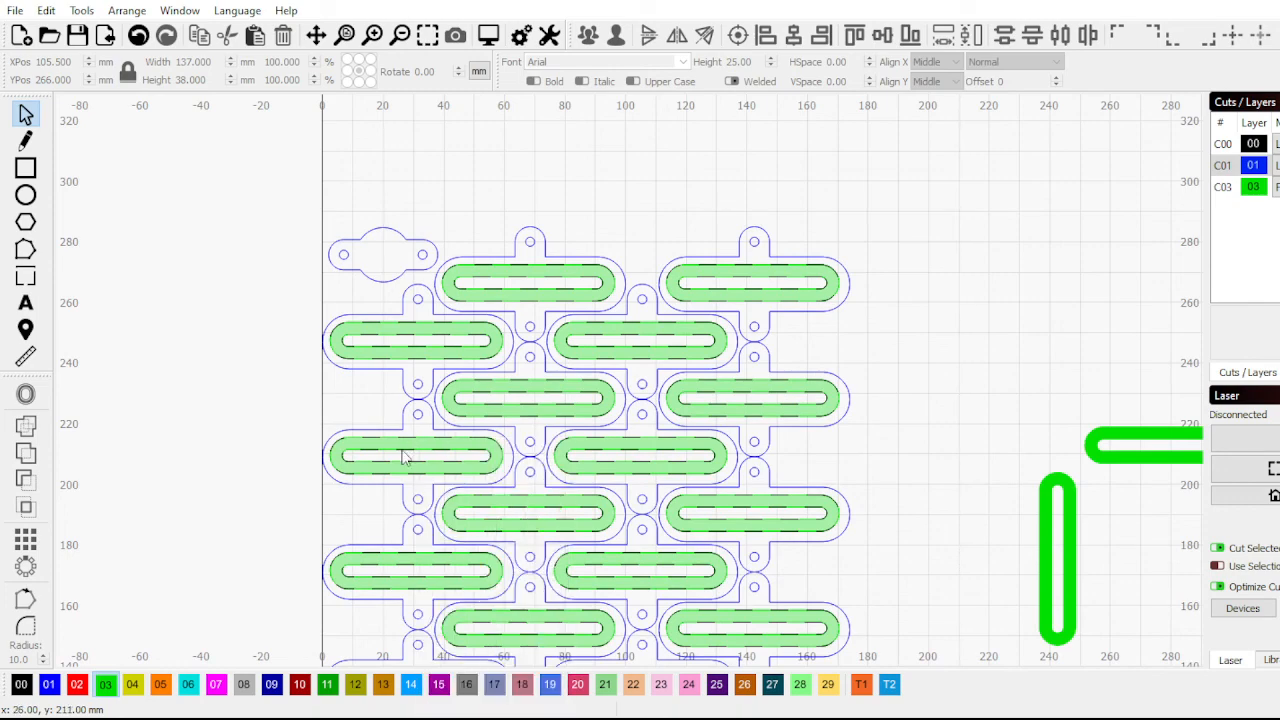
scroll(399, 444, up, 3)
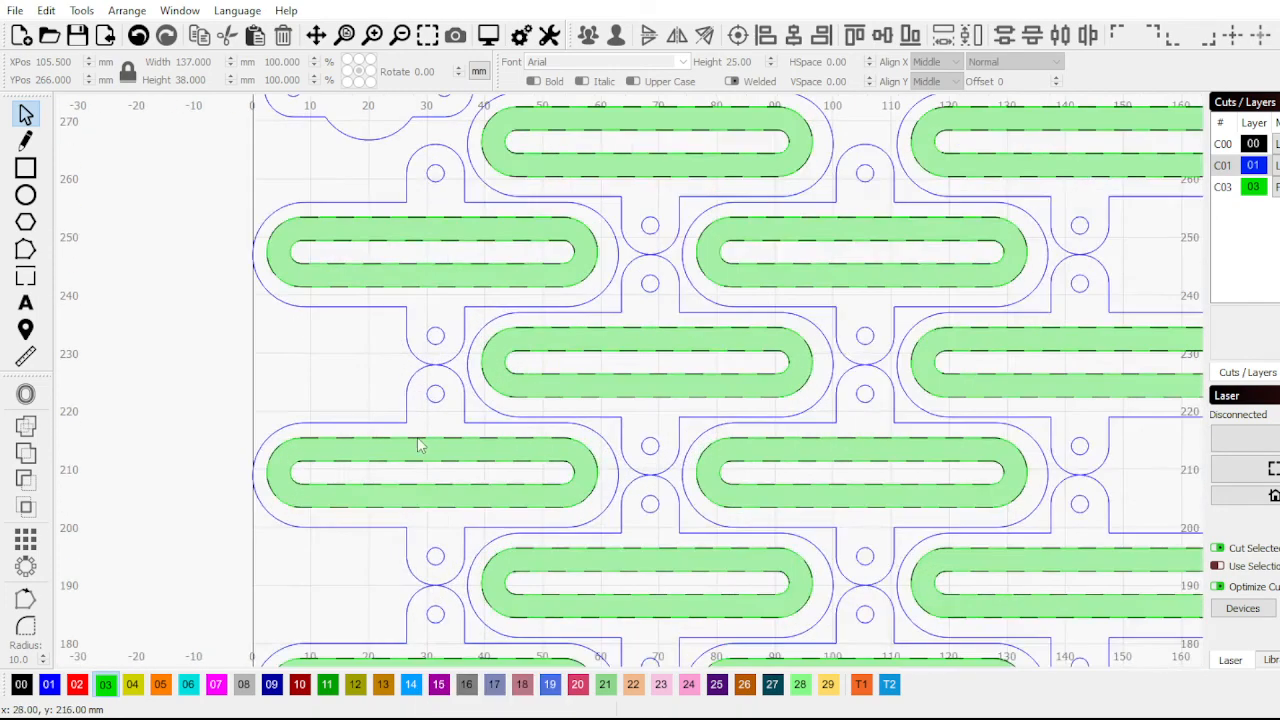
scroll(417, 447, down, 5)
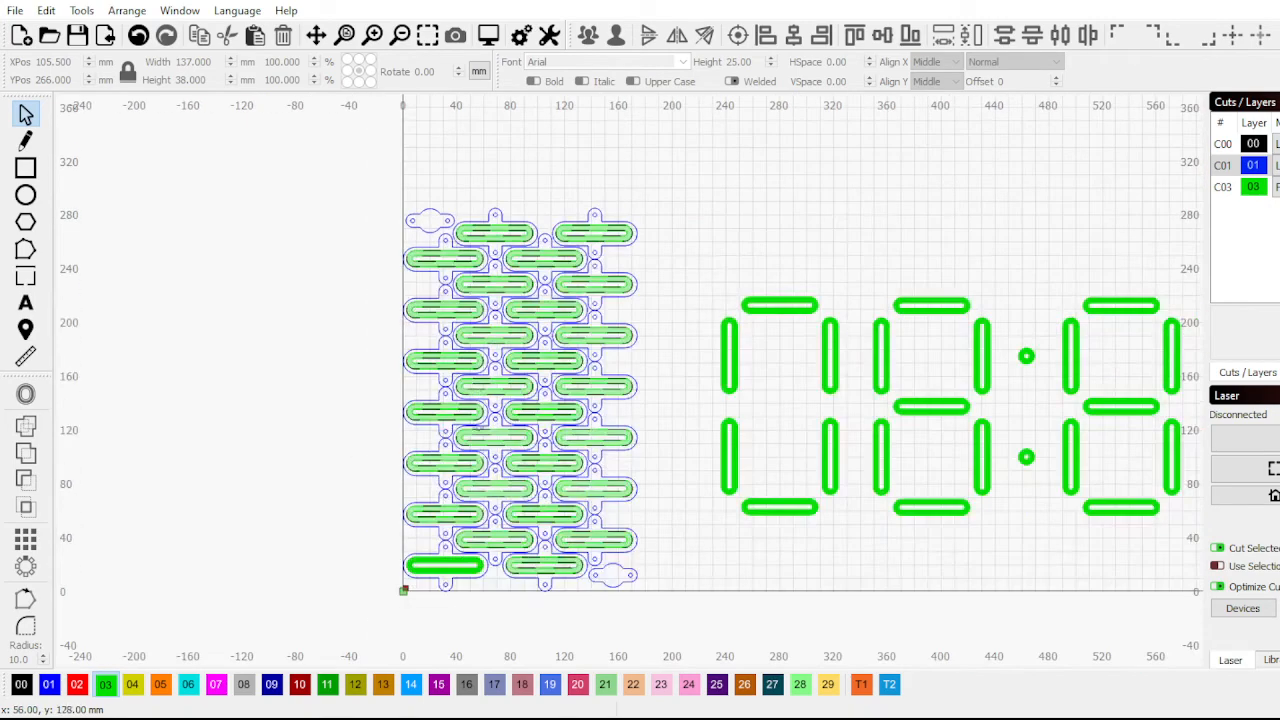
Edit the filled segment's virtual array and set its horizontal spacing to 37.5 mm
scroll(462, 556, up, 3)
click(428, 605)
right_click(430, 605)
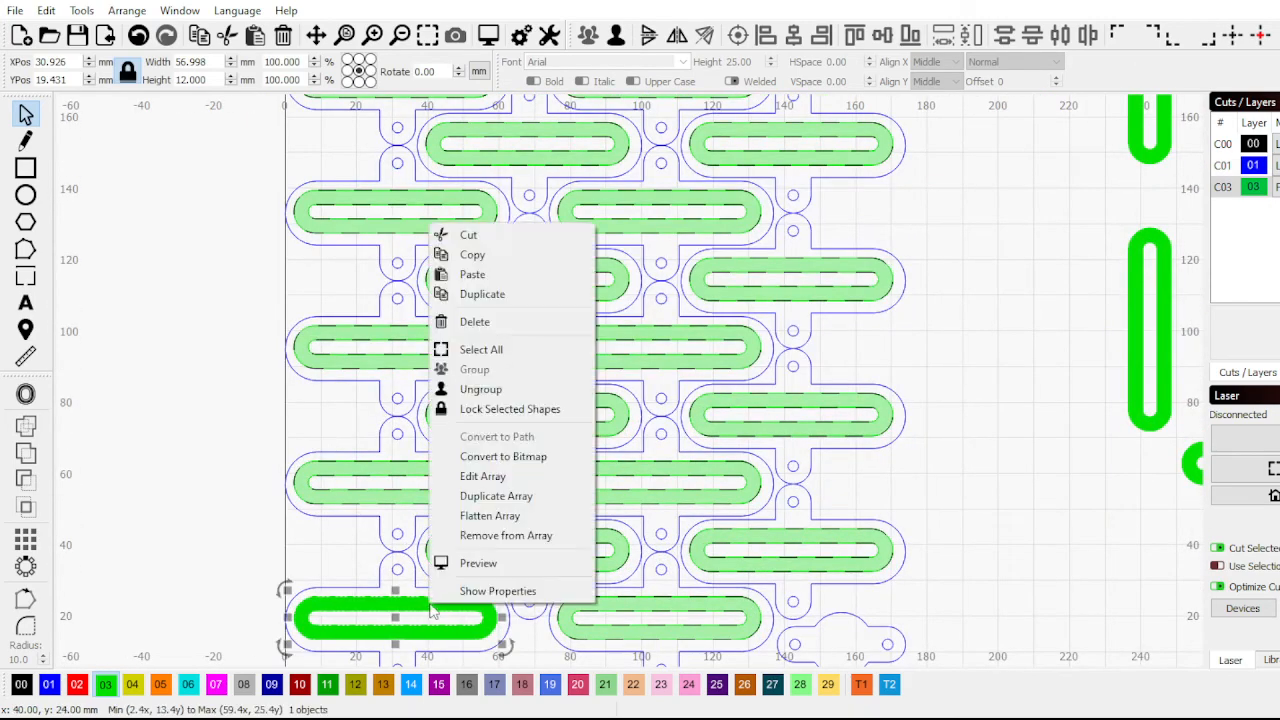
click(530, 479)
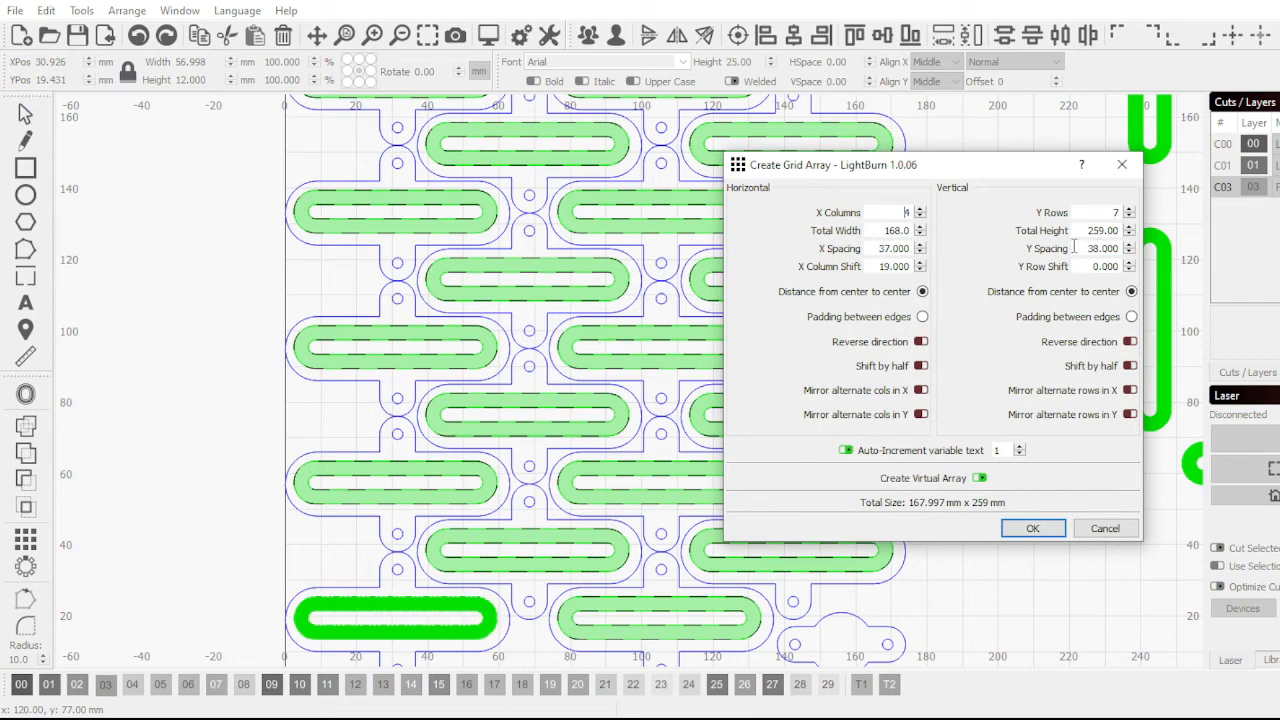
drag(872, 248, 940, 248)
scroll(530, 500, up, 2)
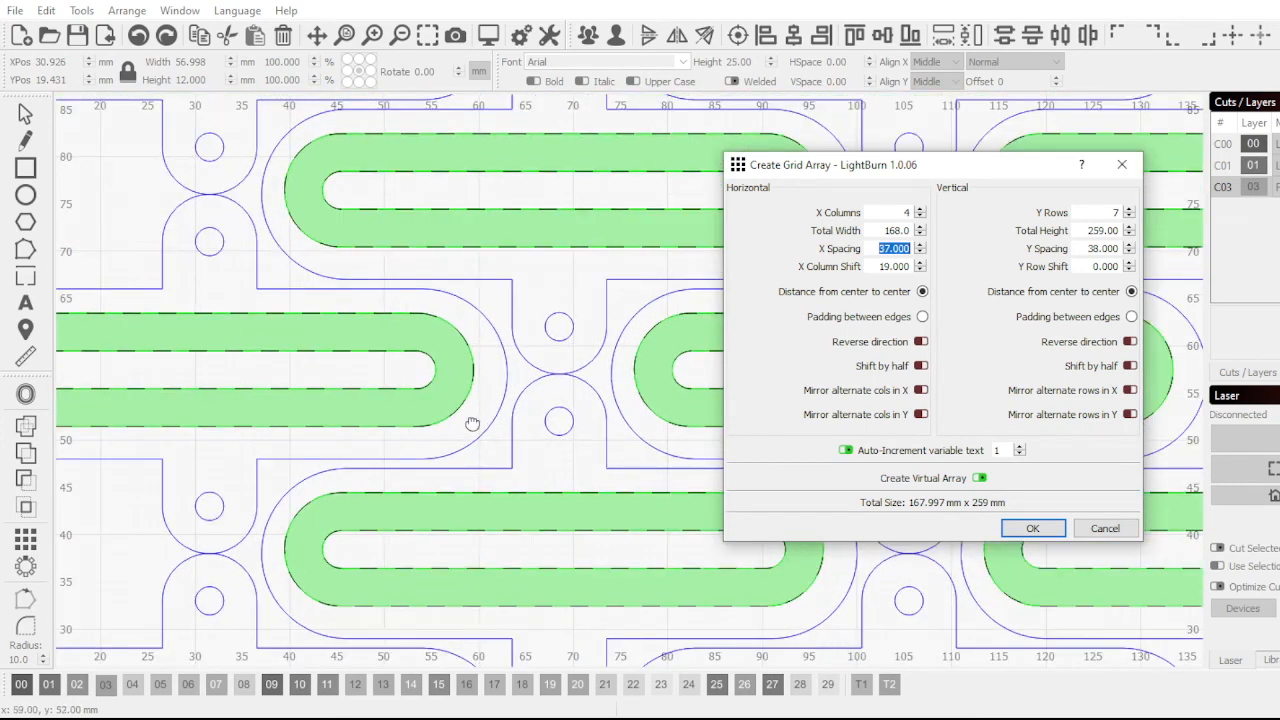
scroll(474, 398, down, 3)
scroll(578, 376, up, 2)
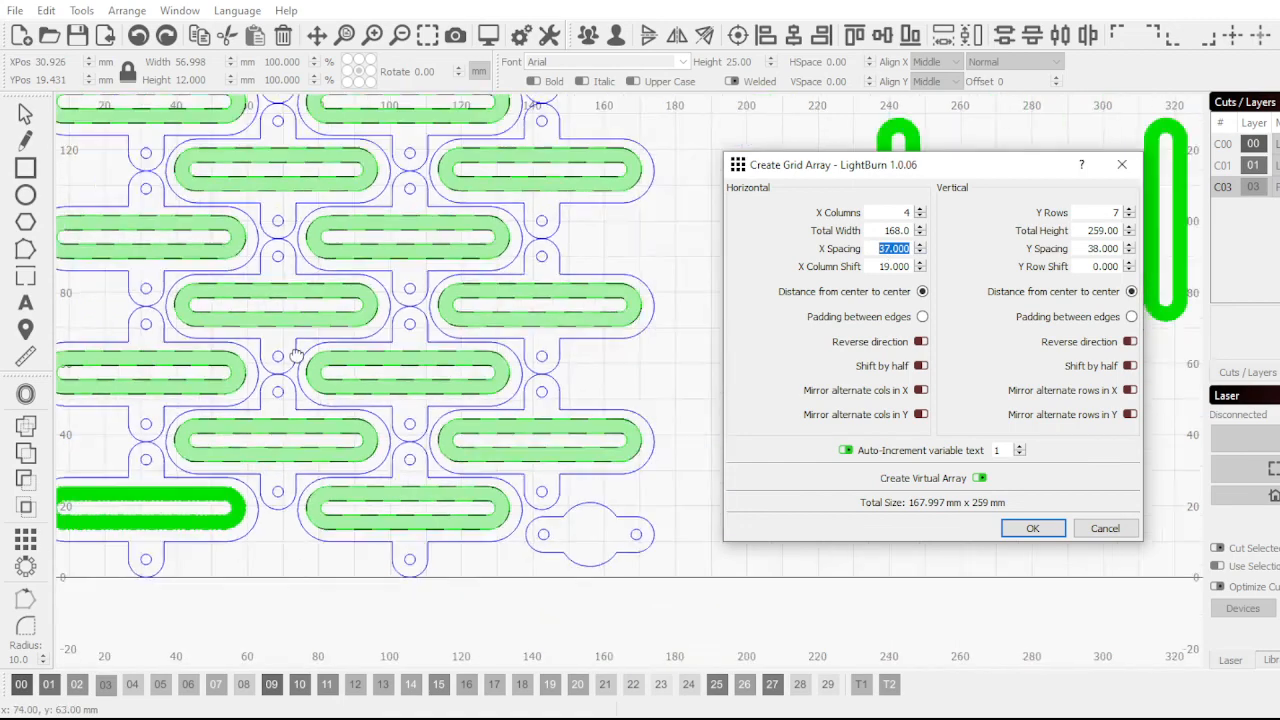
scroll(456, 468, up, 3)
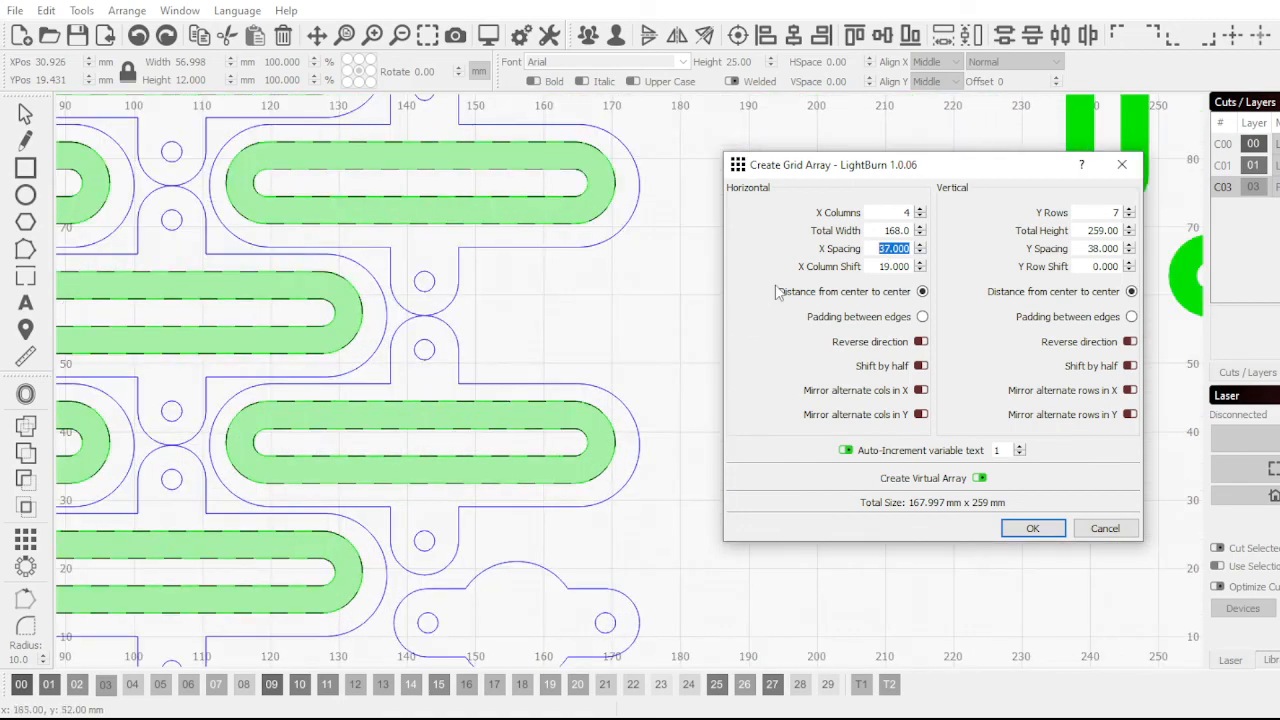
text(37.)
key(Return)
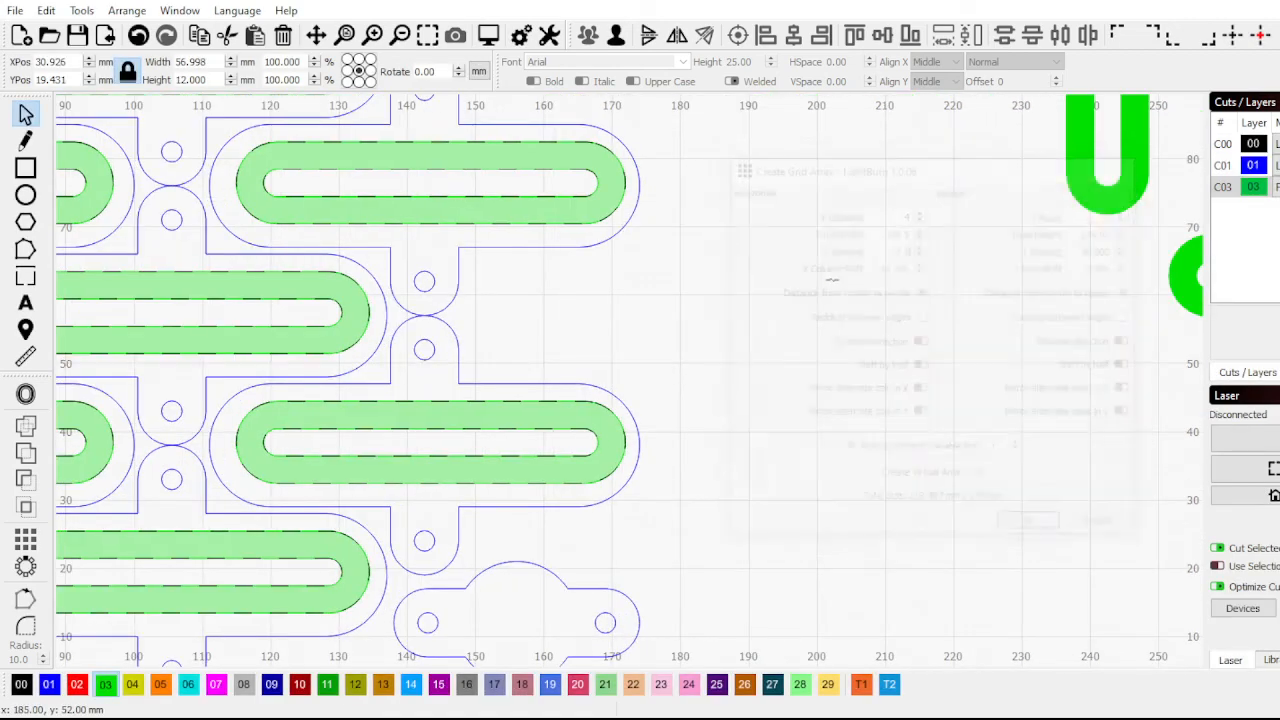
Reopen the segment array for editing and set its horizontal spacing to 37.25 mm
scroll(737, 337, down, 4)
scroll(477, 193, down, 2)
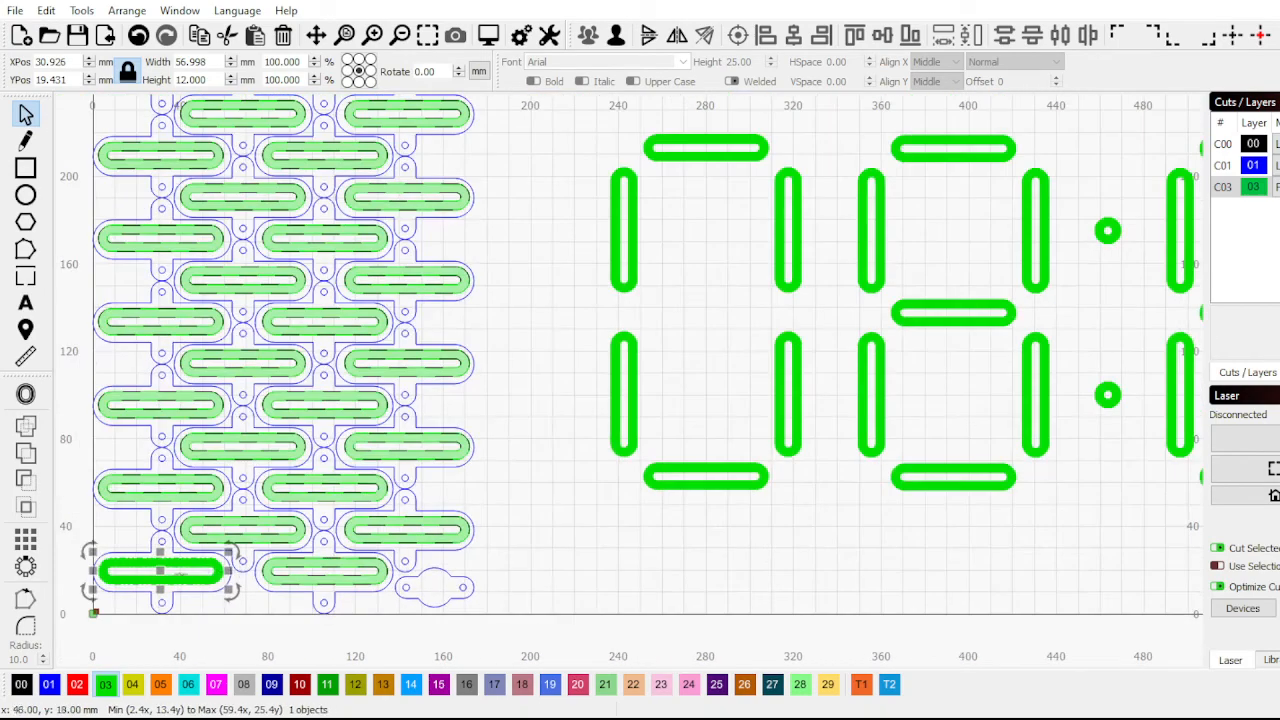
scroll(208, 167, up, 2)
right_click(186, 552)
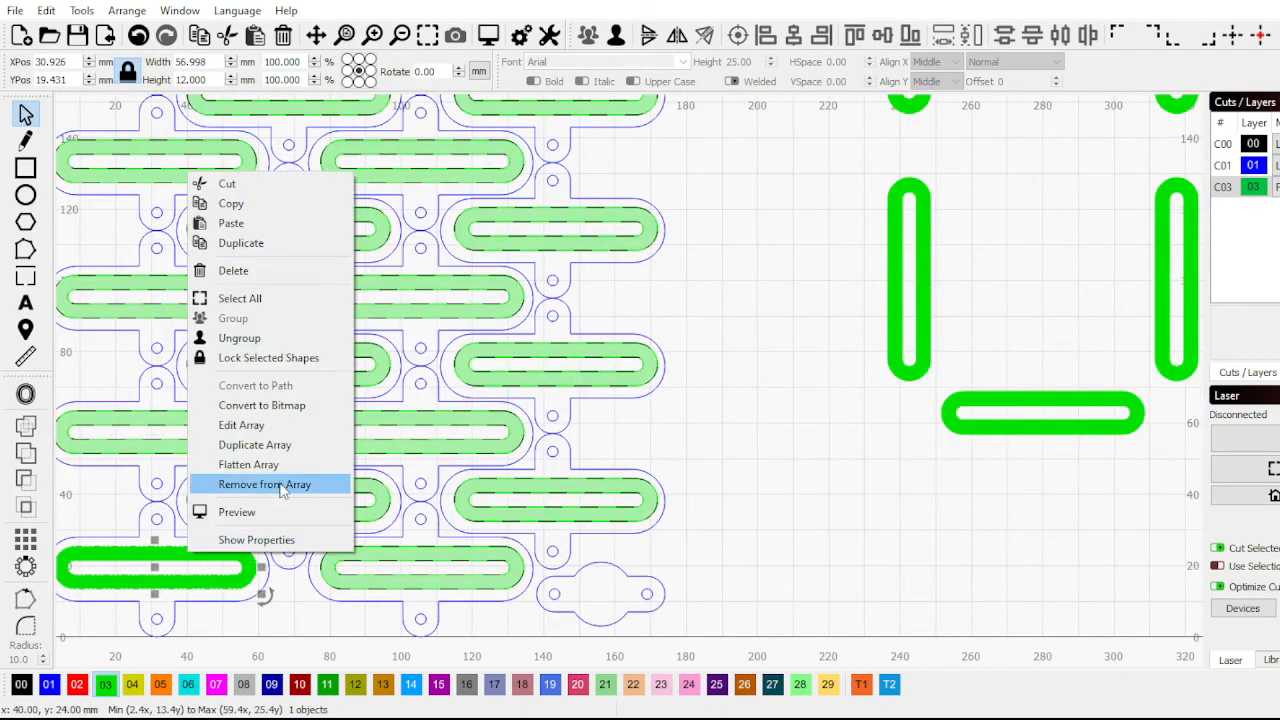
click(278, 425)
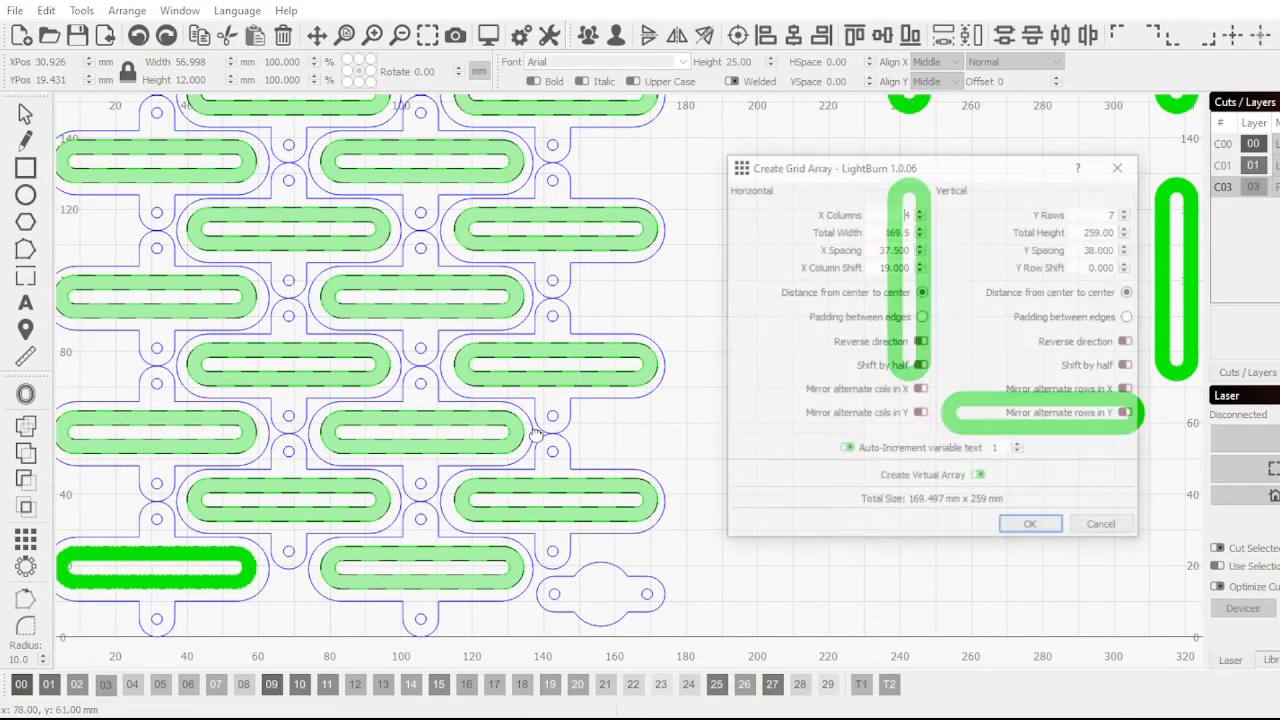
double_click(869, 245)
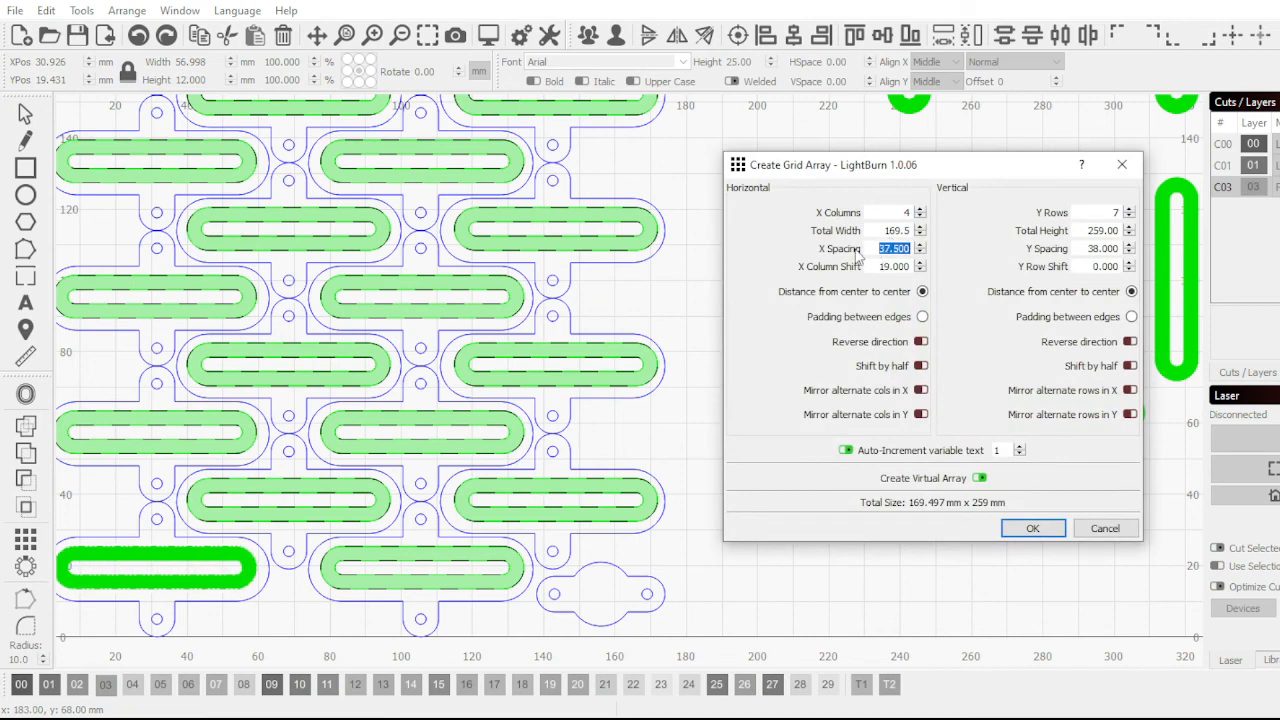
text(37.25)
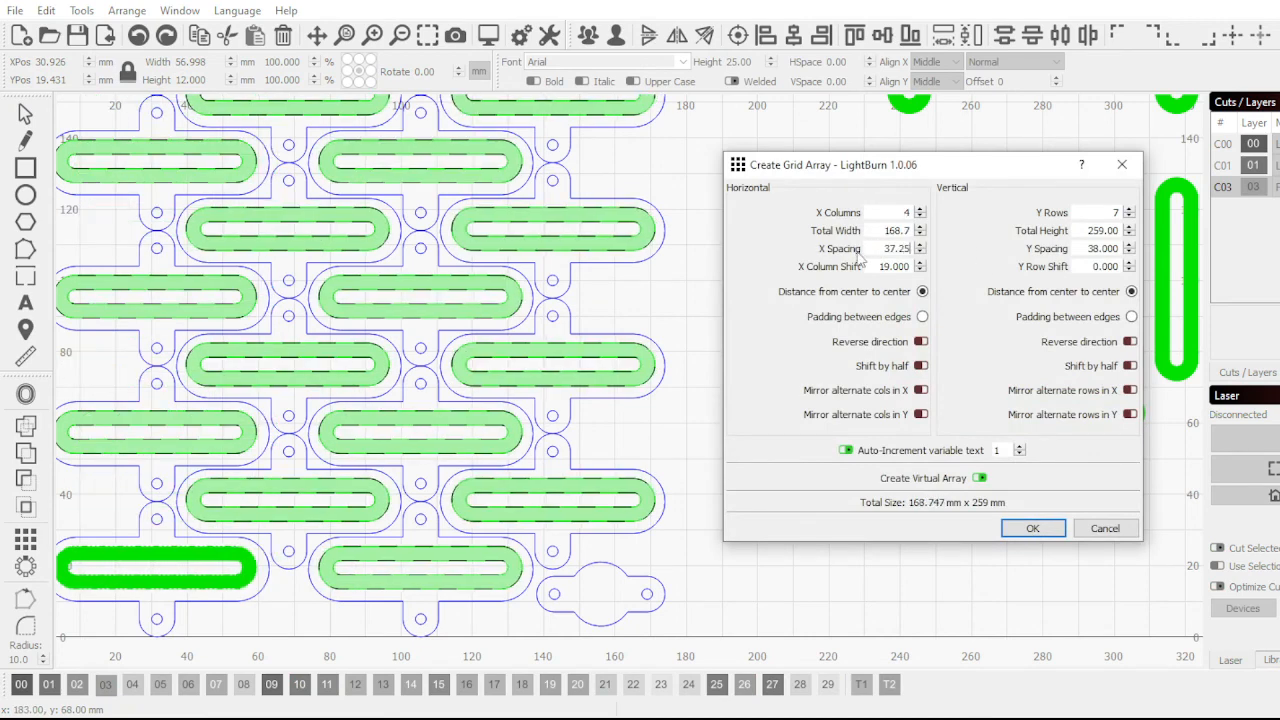
Examine how the arrayed segments sit inside the tabbed outlines of the last column, from the lower rows up to the top piece
scroll(636, 378, up, 2)
scroll(674, 343, up, 2)
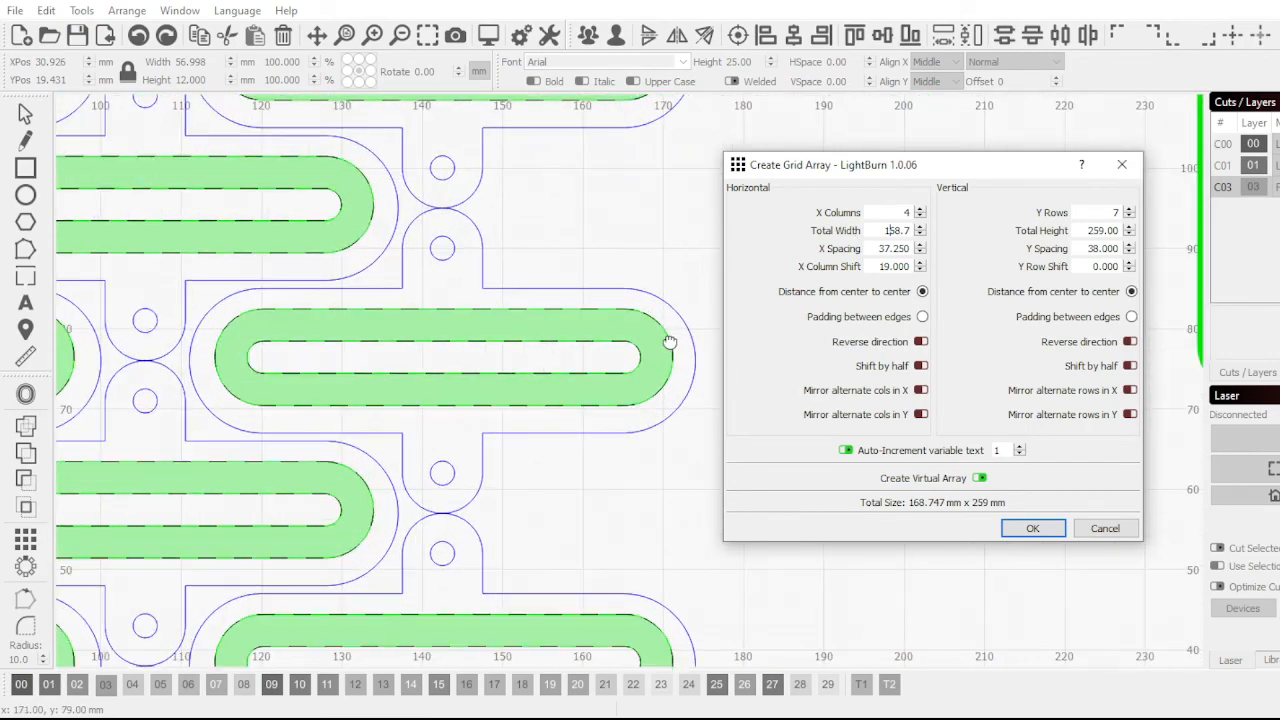
scroll(692, 344, up, 2)
scroll(698, 343, down, 3)
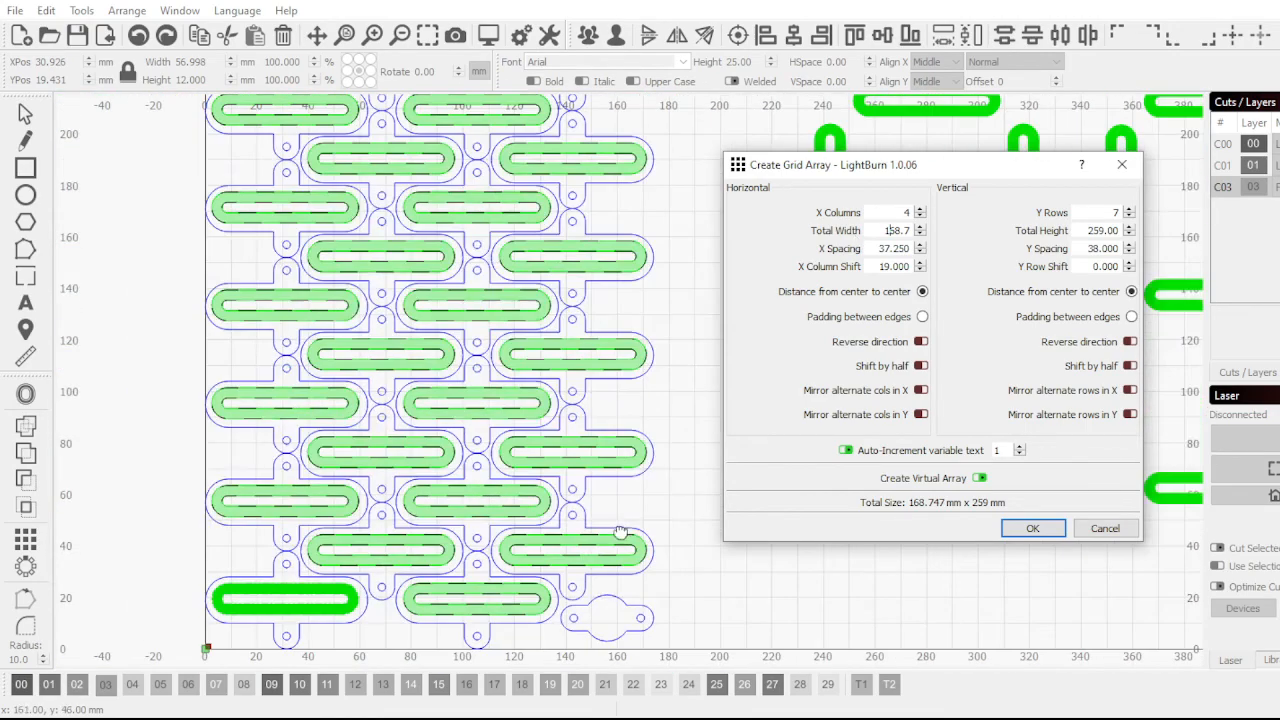
scroll(644, 342, down, 1)
scroll(557, 524, down, 1)
drag(650, 134, 598, 250)
scroll(596, 249, down, 1)
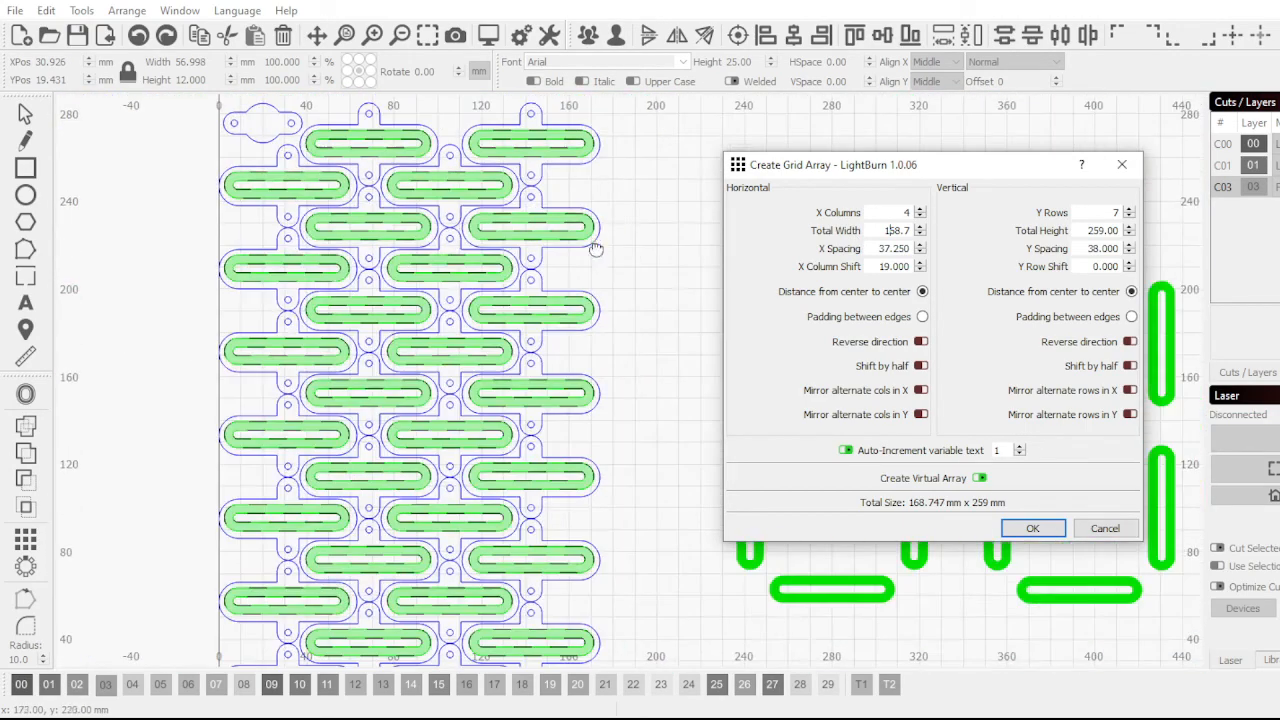
scroll(598, 142, up, 2)
scroll(571, 111, up, 3)
scroll(571, 111, up, 1)
scroll(628, 238, down, 5)
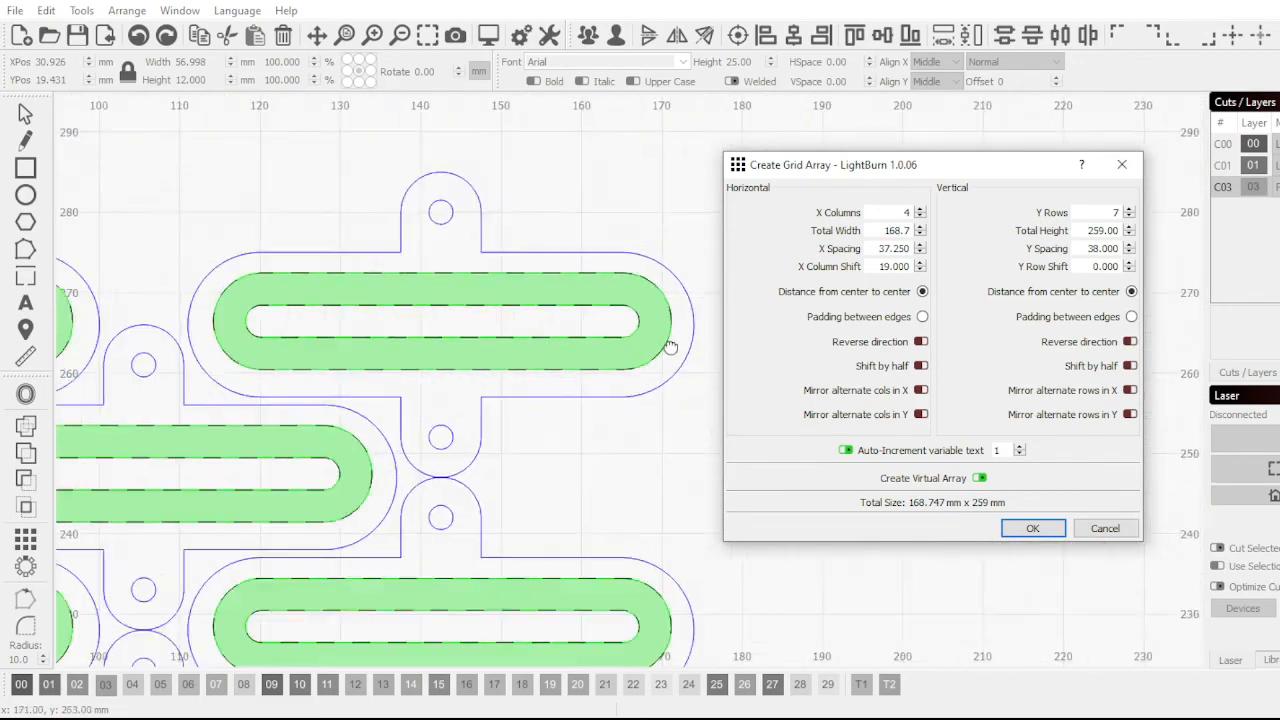
scroll(650, 480, up, 3)
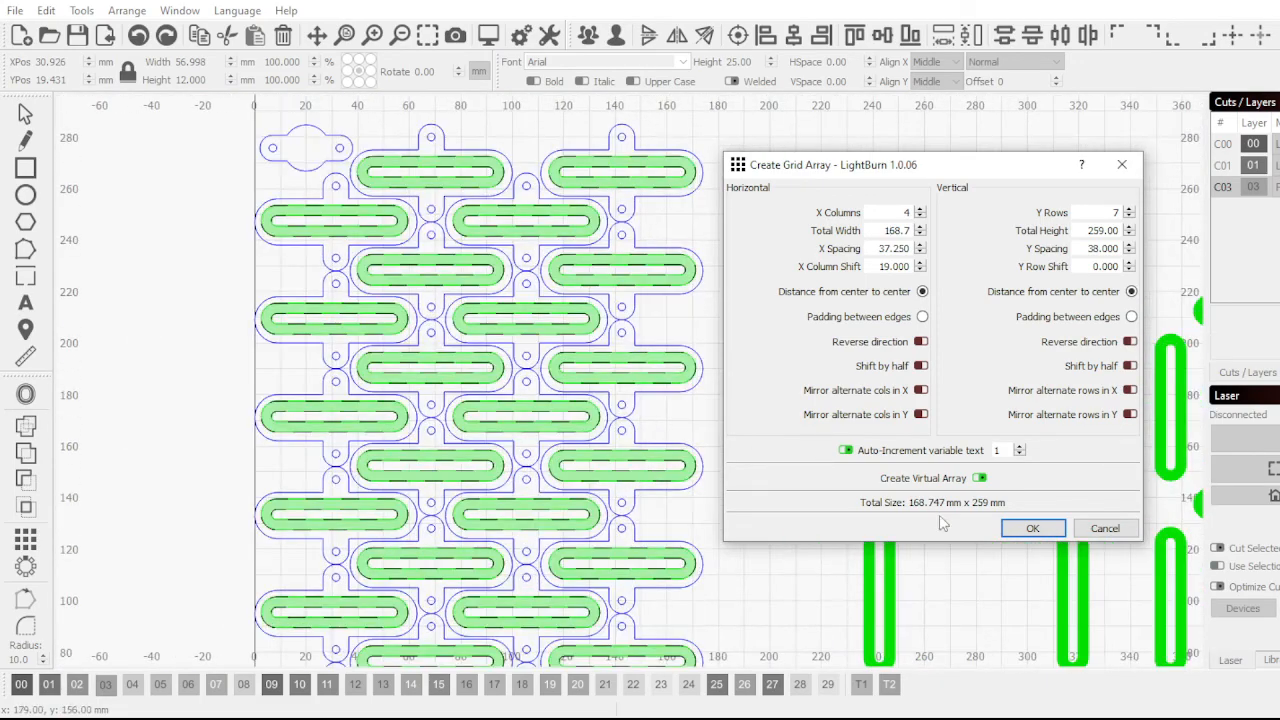
Accept the segment array, then edit it again with the virtual array option off to turn the filled segments into real copies
click(1033, 529)
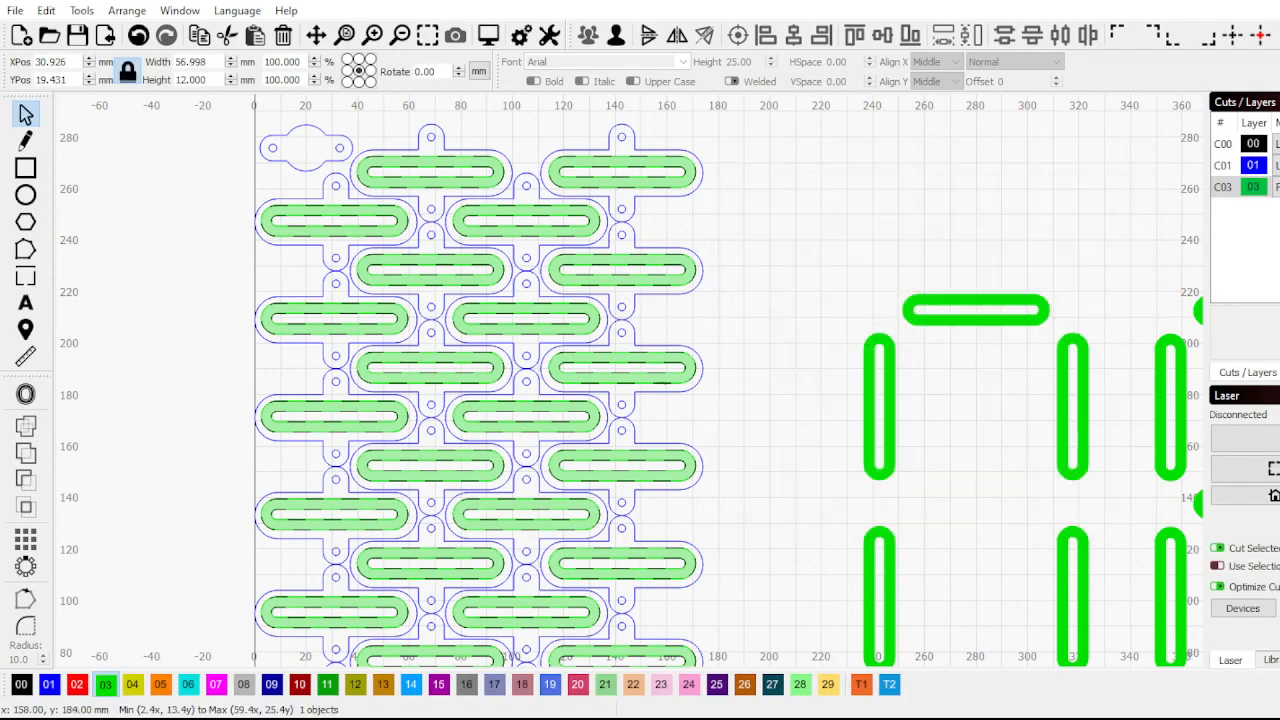
key(ctrl+shift+a)
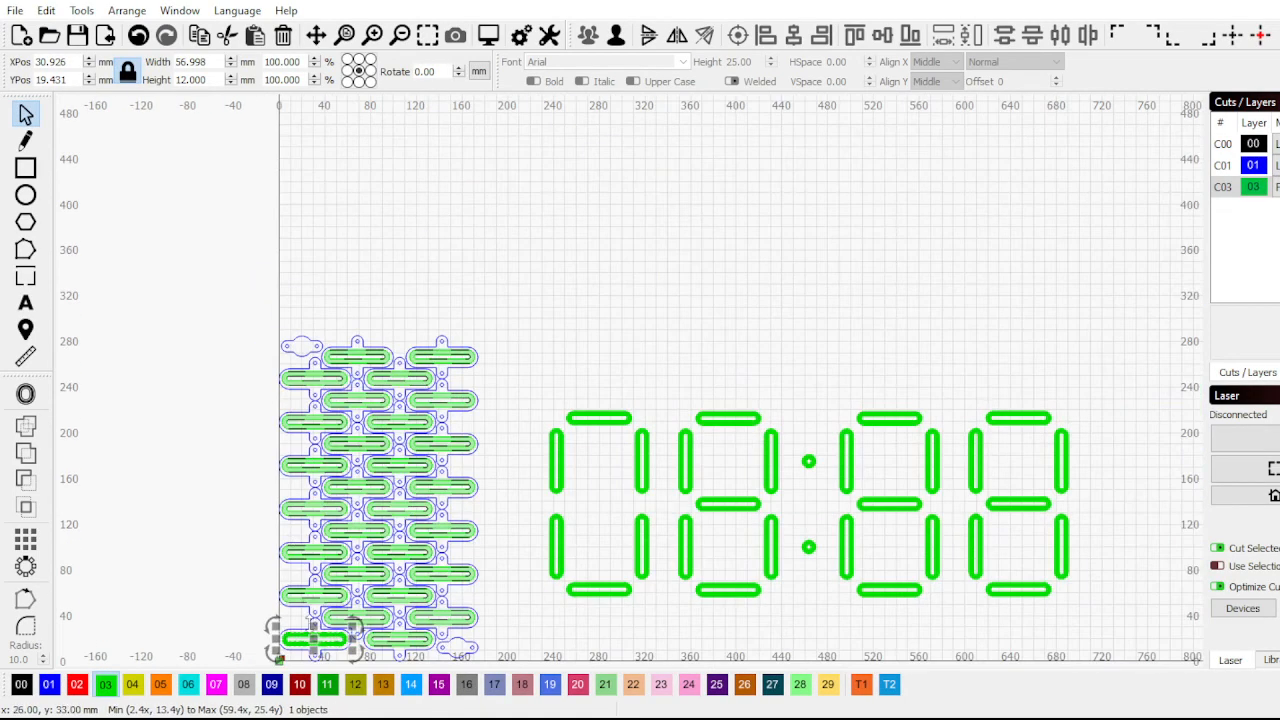
scroll(307, 621, up, 3)
right_click(312, 643)
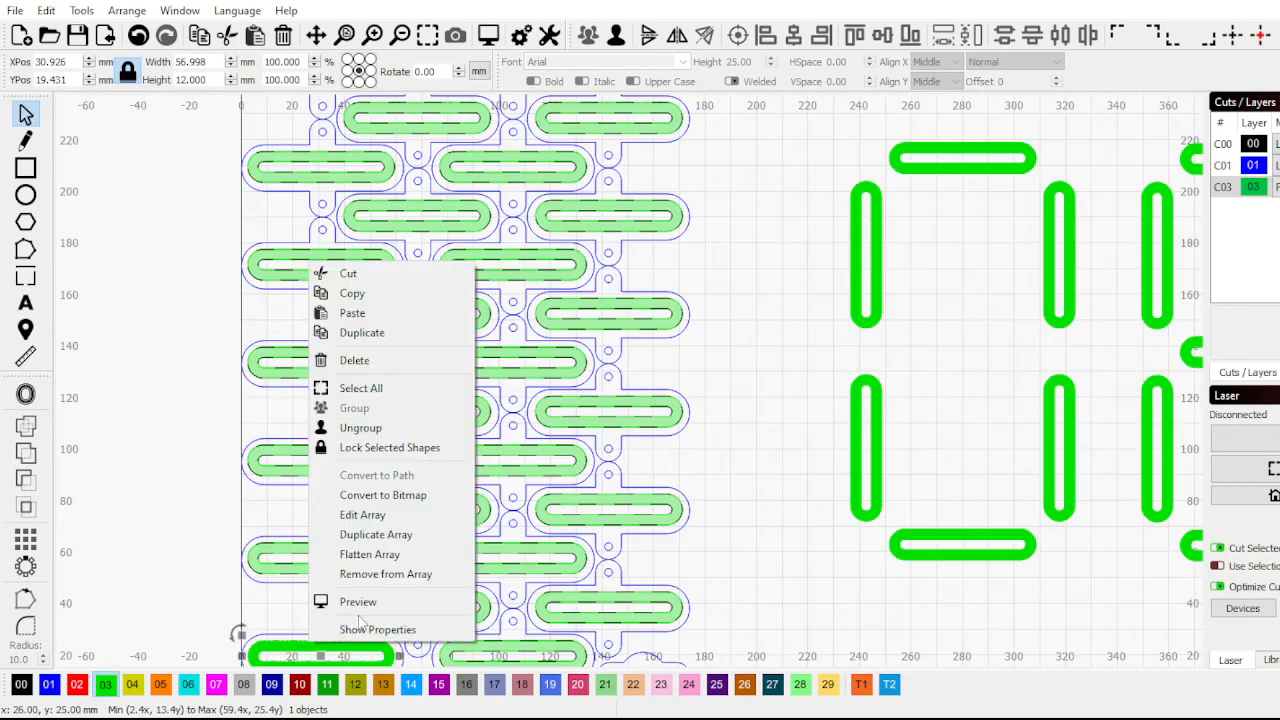
click(362, 515)
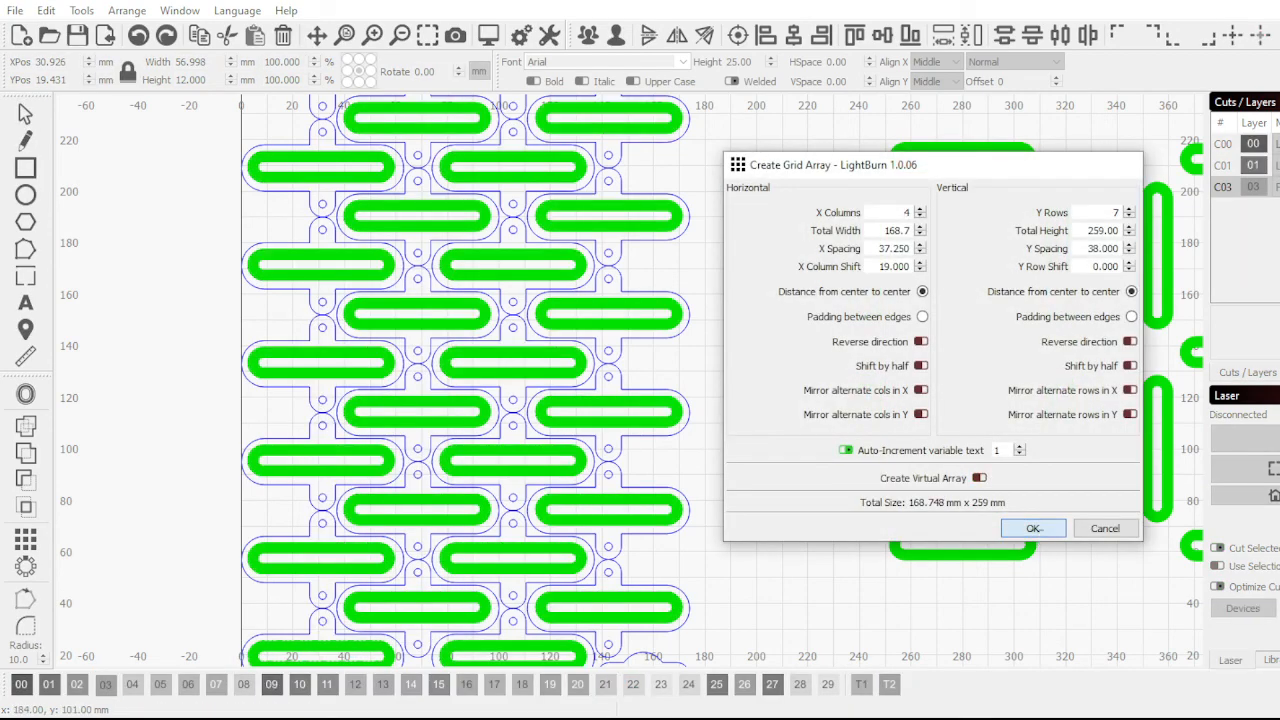
click(1032, 528)
click(799, 404)
Move the two filled colon dots from the clock layout onto the centres of the two small two-hole pieces
scroll(786, 391, down, 5)
scroll(757, 279, down, 3)
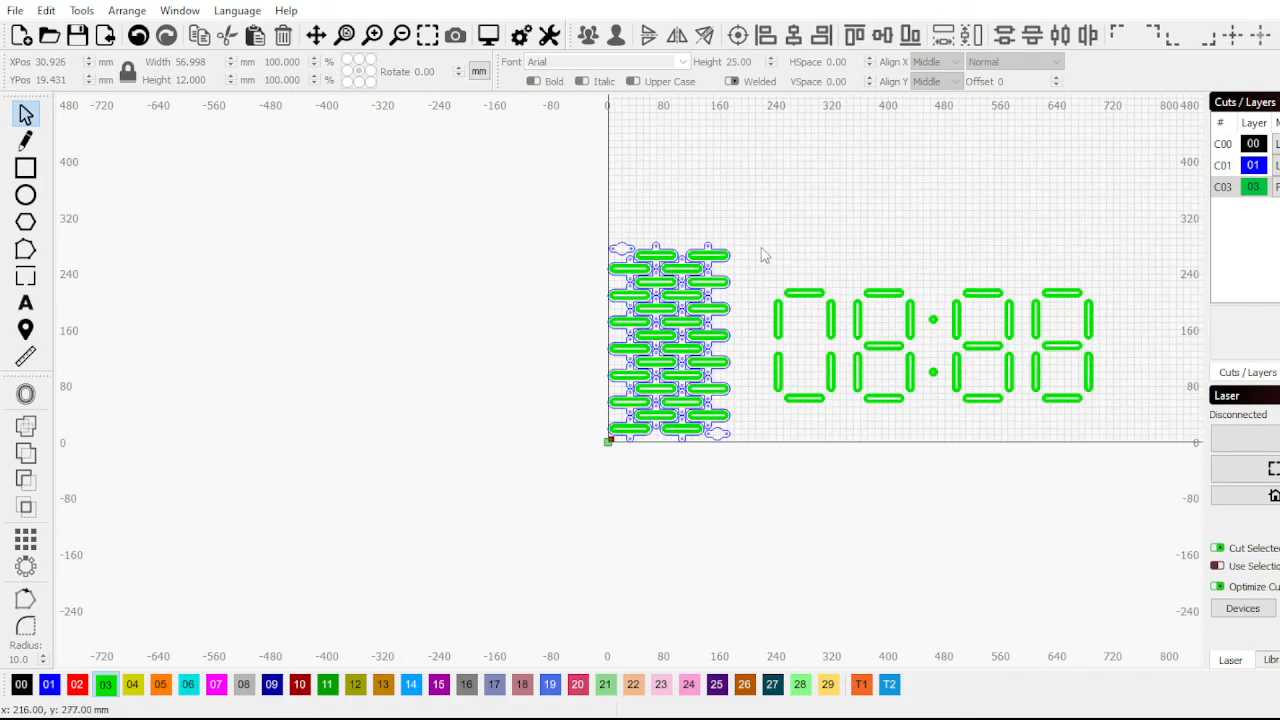
drag(765, 254, 1257, 453)
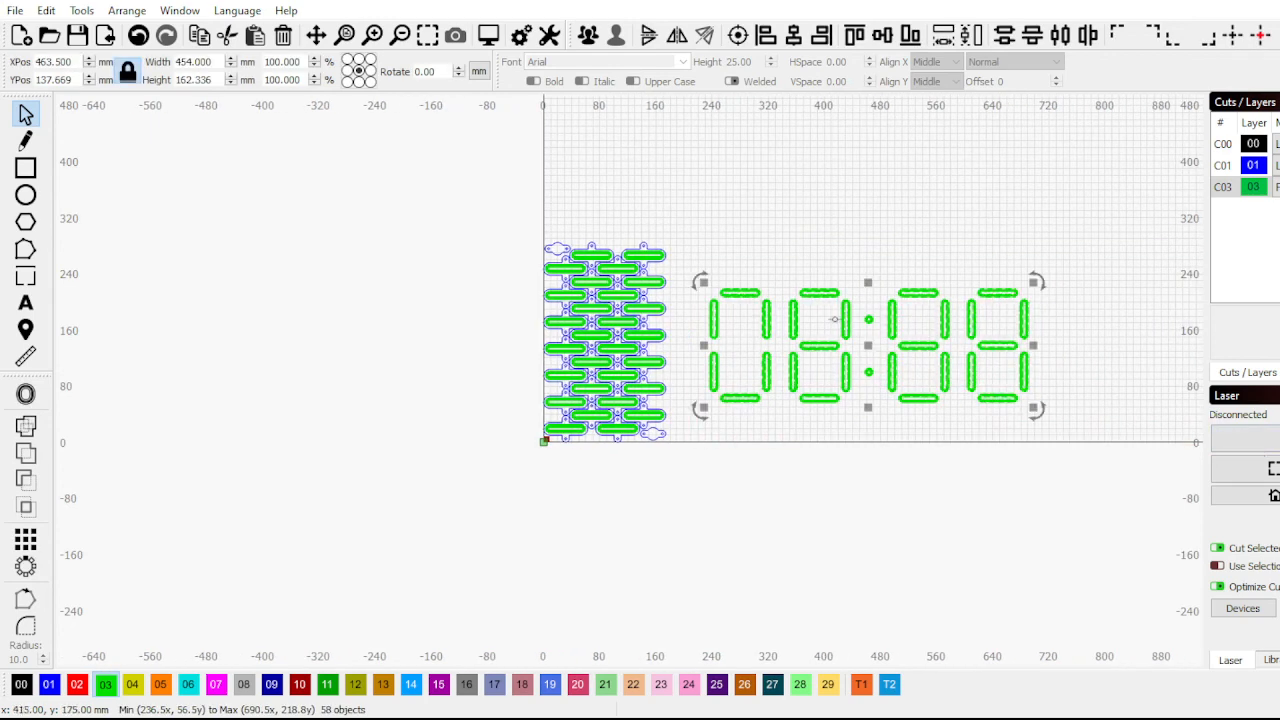
scroll(813, 319, up, 4)
click(903, 318)
click(919, 321)
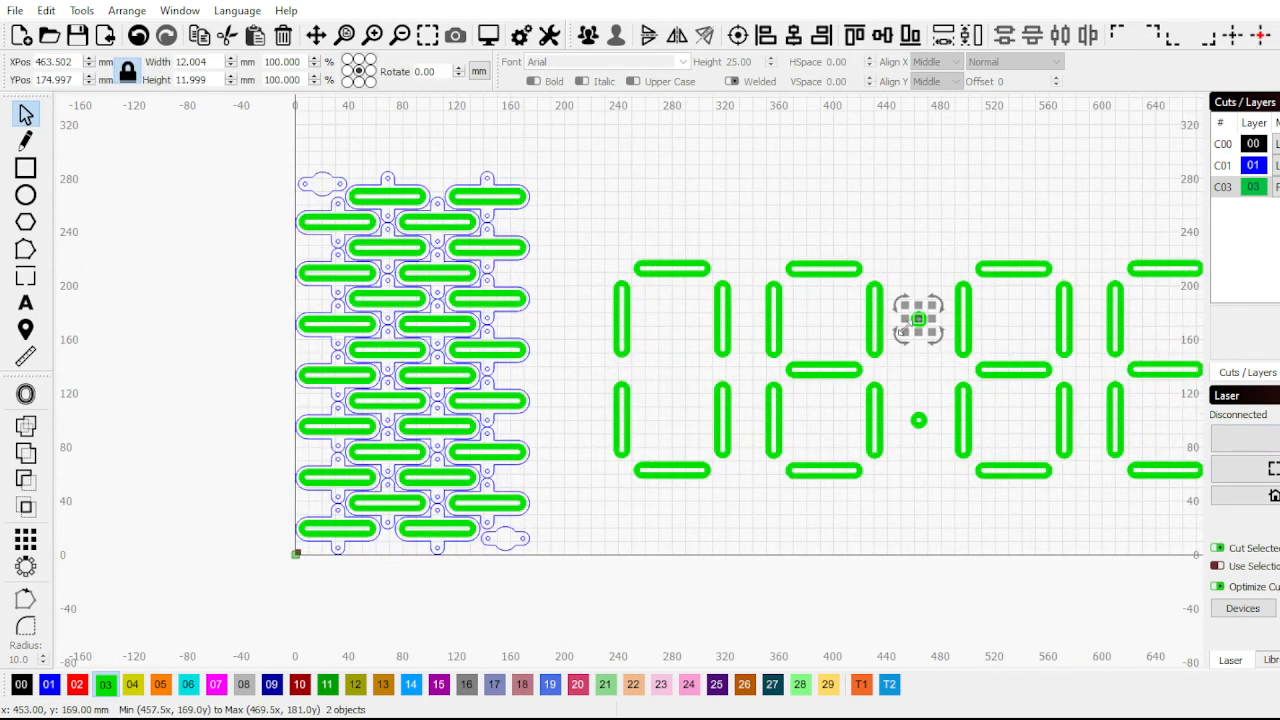
drag(919, 321, 322, 184)
click(919, 420)
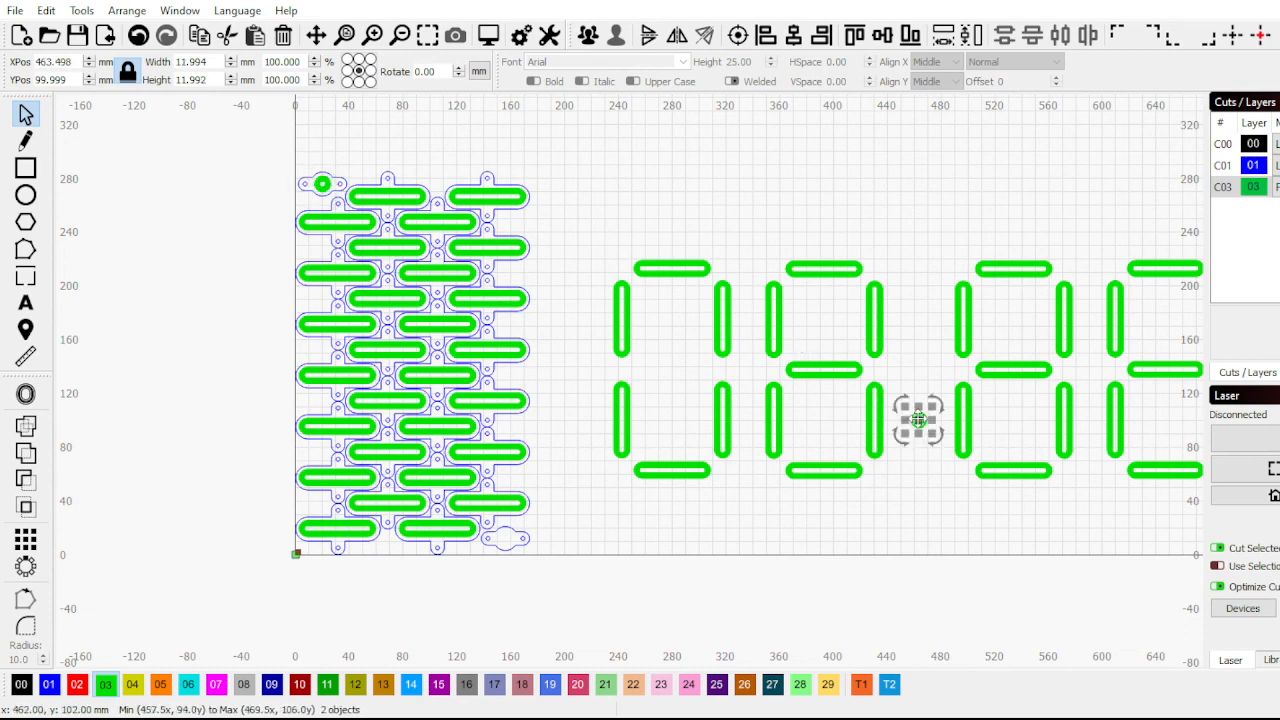
drag(919, 421, 504, 538)
Delete the leftover filled clock digits beside the nested pieces and check the overall size of the nested layout
scroll(478, 494, down, 3)
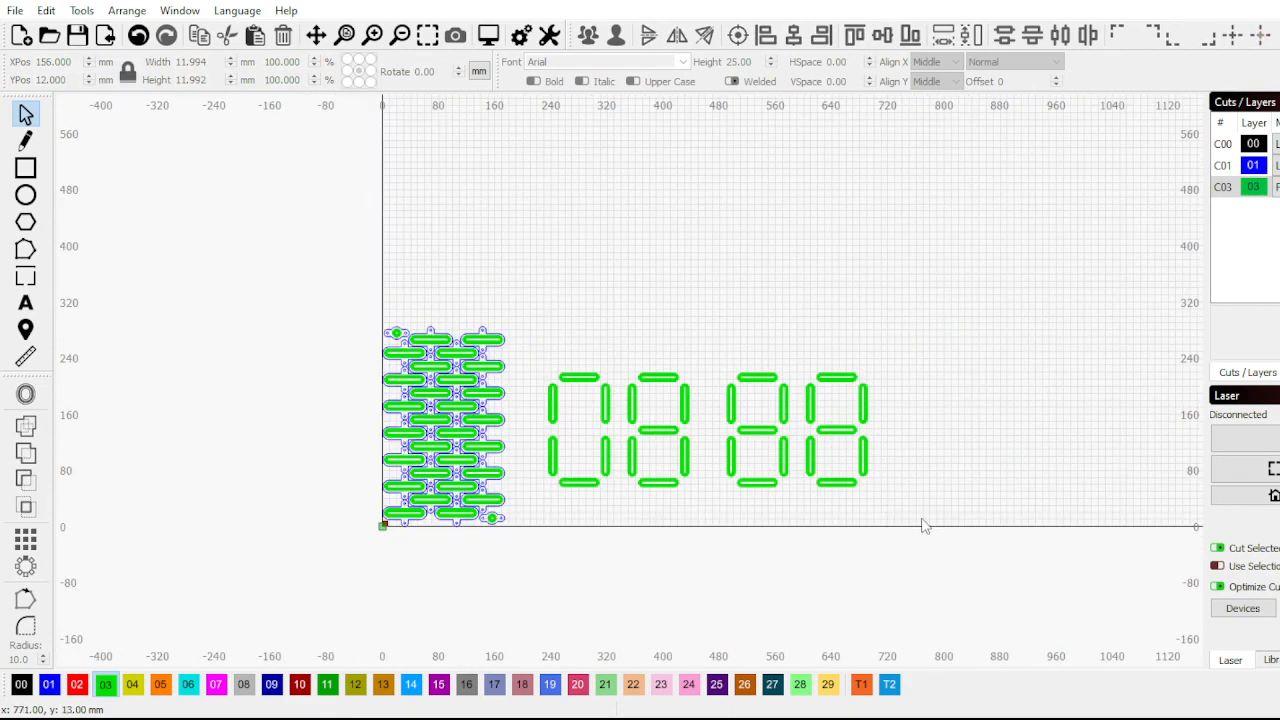
drag(923, 527, 526, 260)
key(Delete)
scroll(642, 393, up, 2)
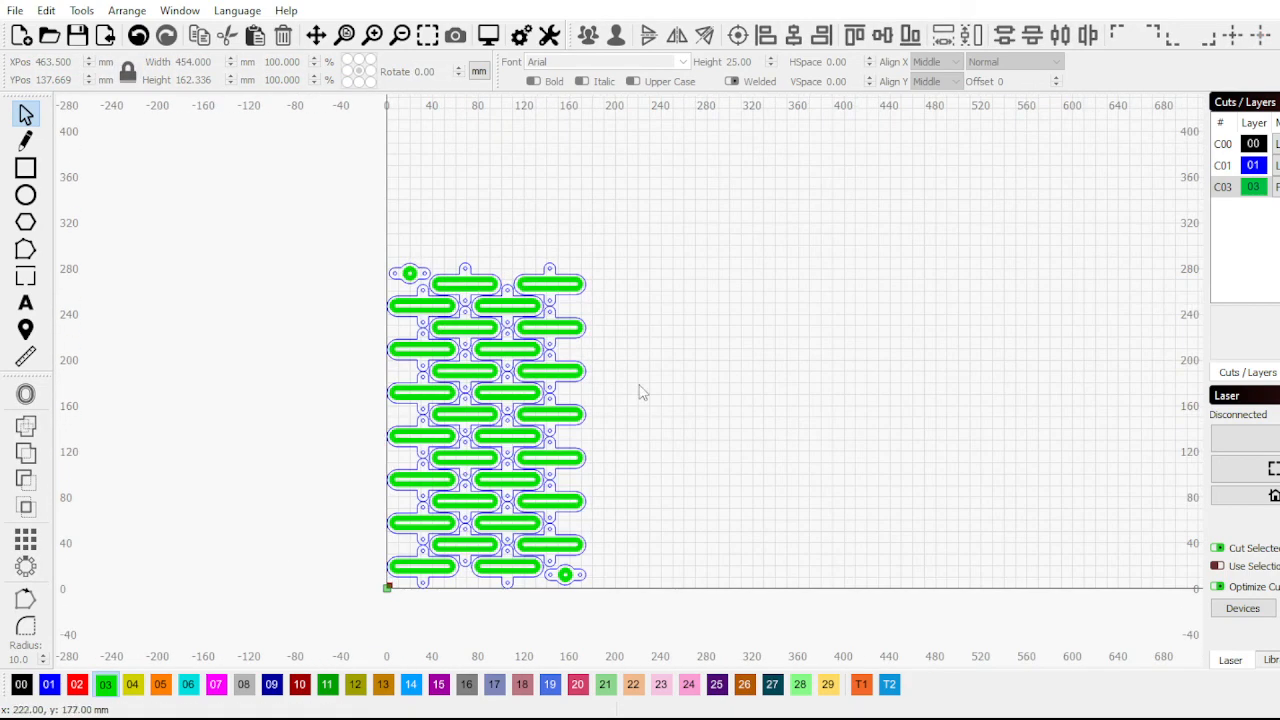
drag(369, 258, 807, 695)
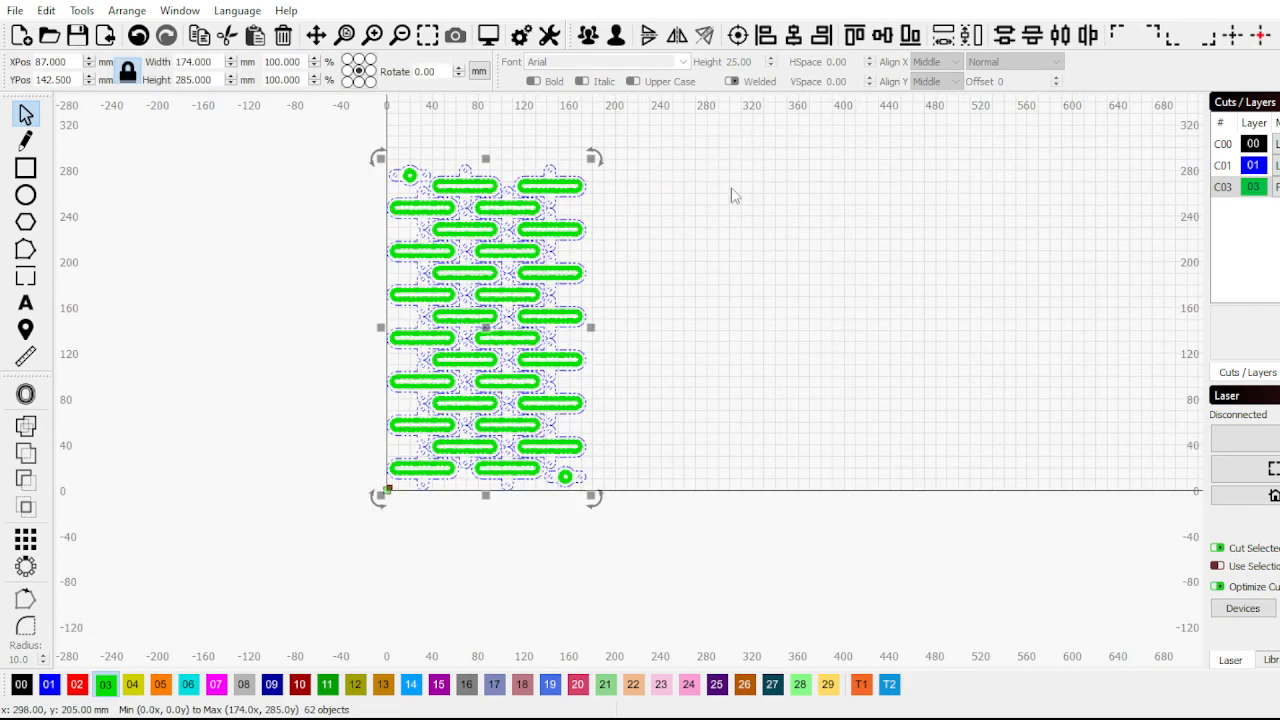
click(732, 36)
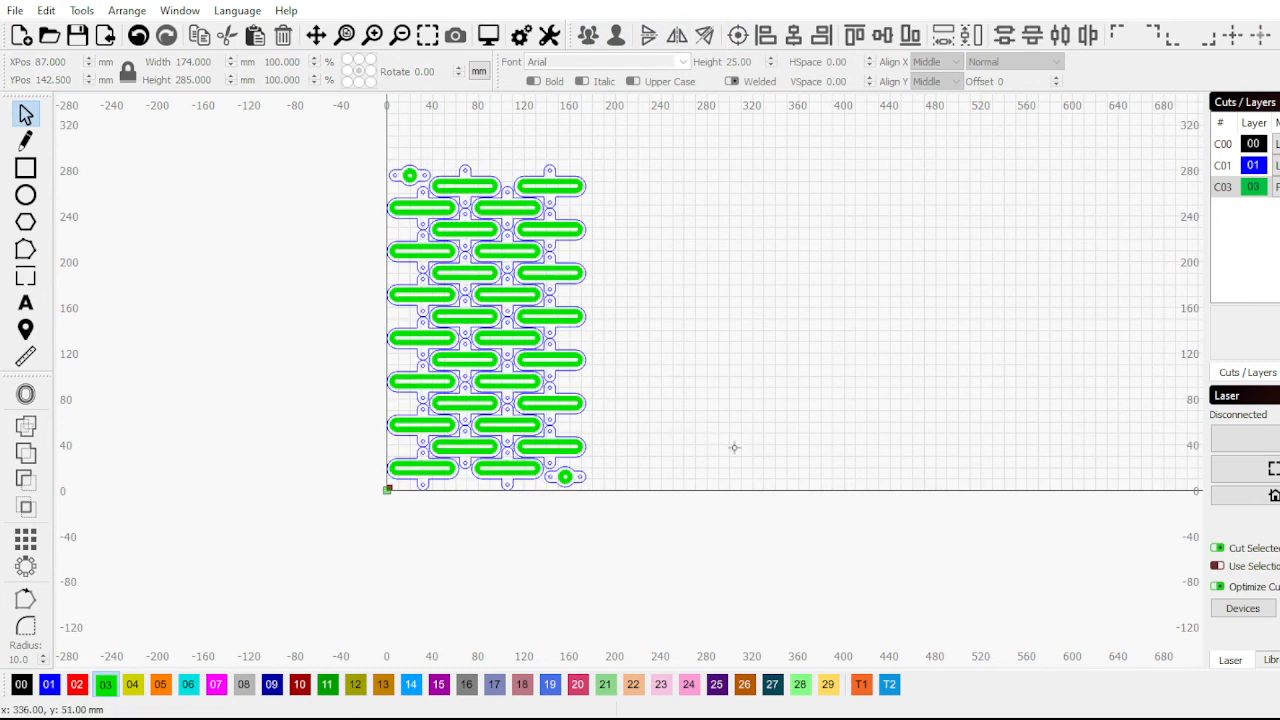
Show layer C00 and hide layers C03 and C01 to examine the clock's front panel on its own
click(1279, 144)
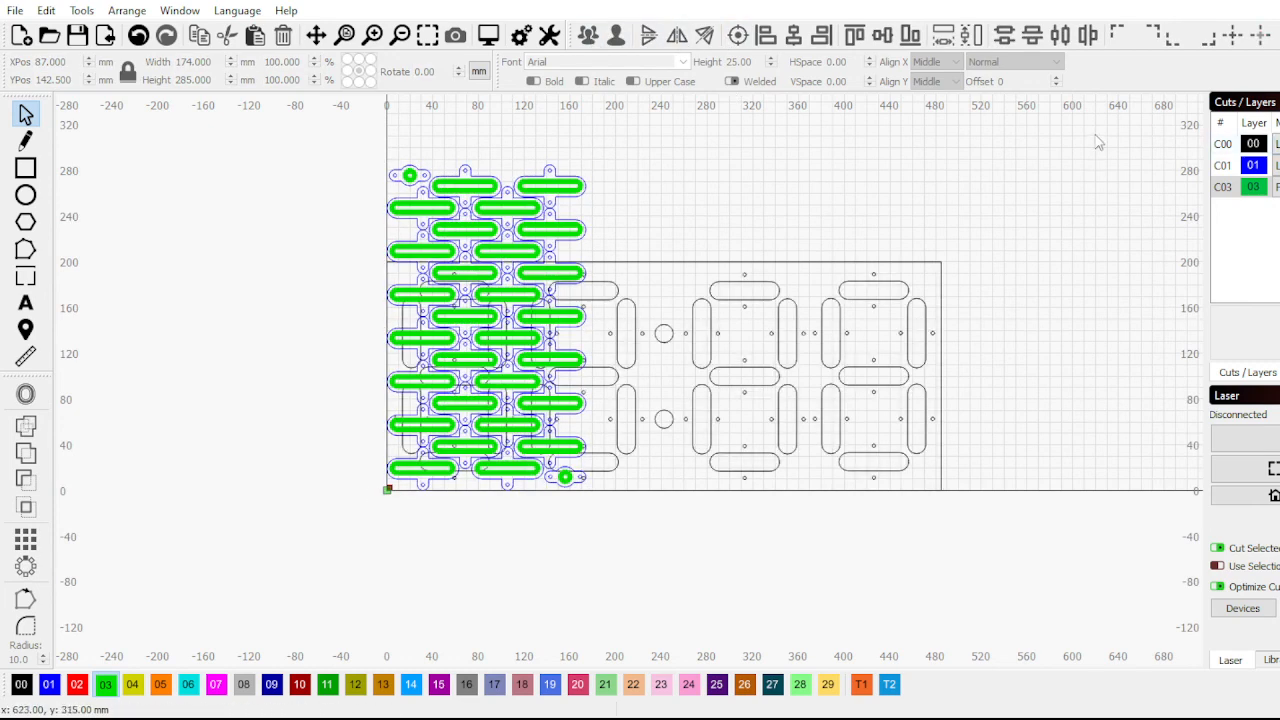
click(1279, 186)
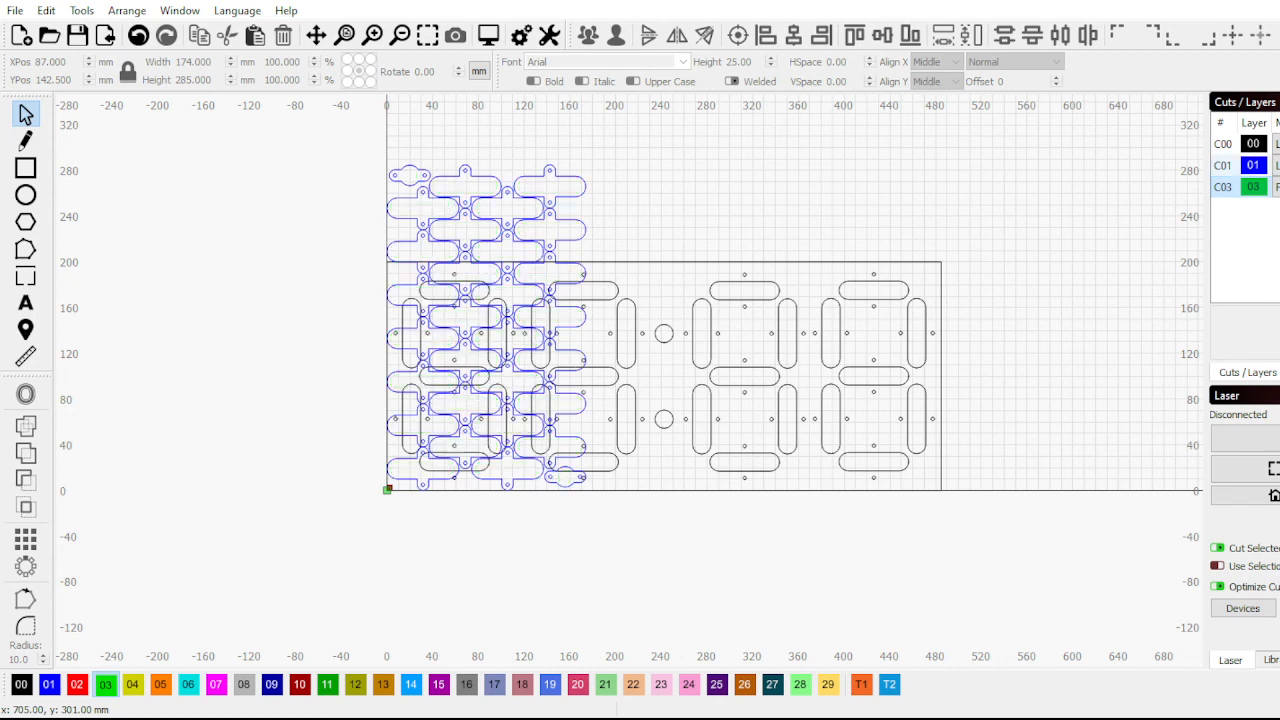
click(1279, 165)
scroll(658, 322, up, 1)
scroll(658, 322, up, 1)
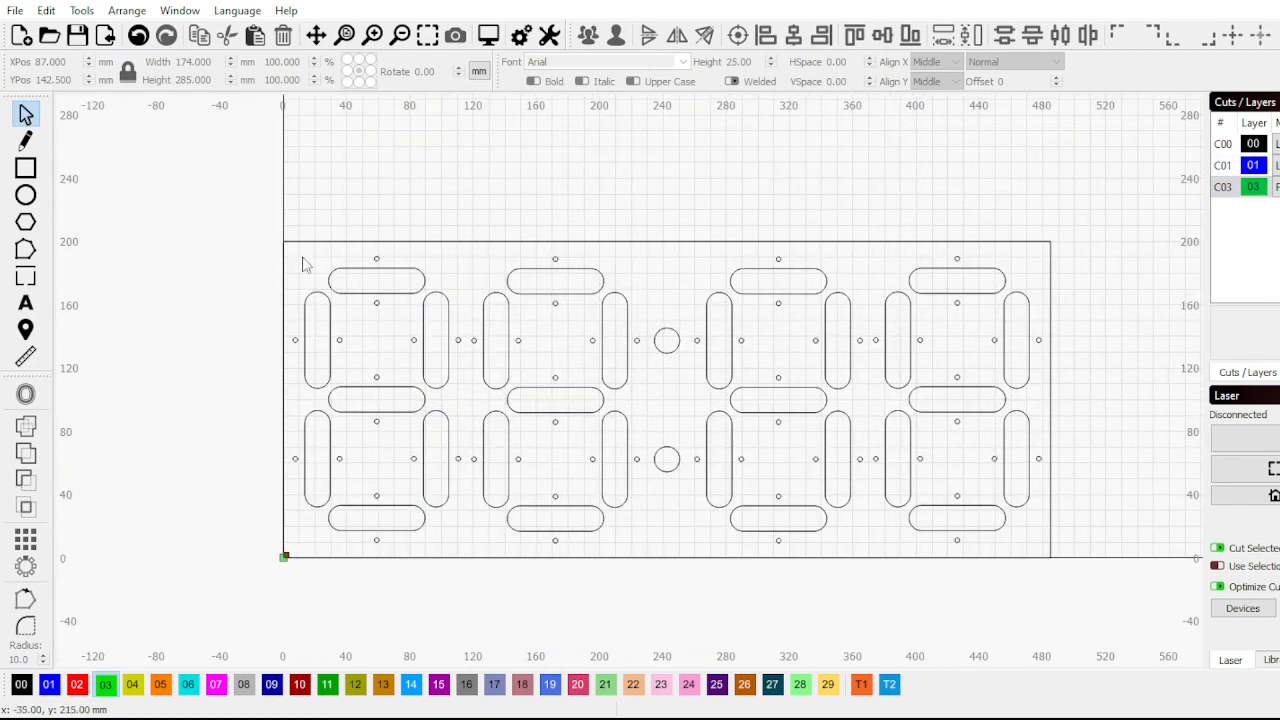
Show layers C03 and C01 again and hide layer C00 to view only the nested pieces with their filled segments
click(1279, 186)
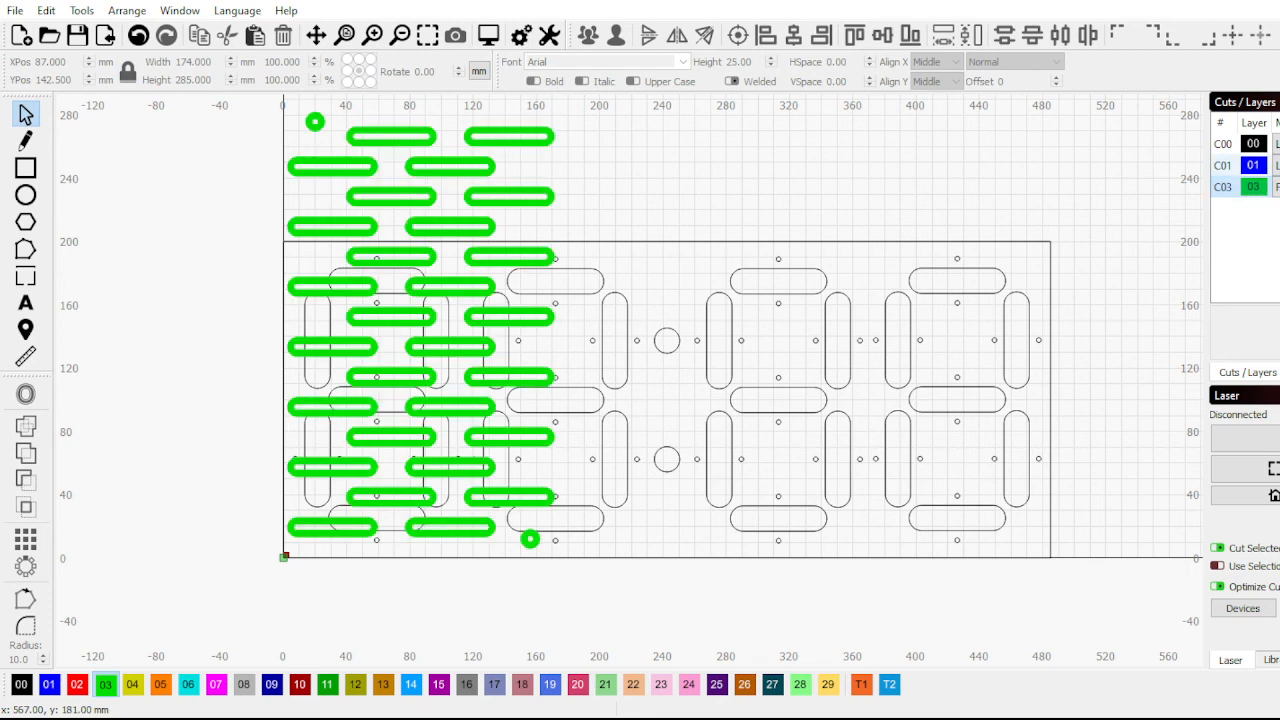
click(1279, 165)
click(1279, 144)
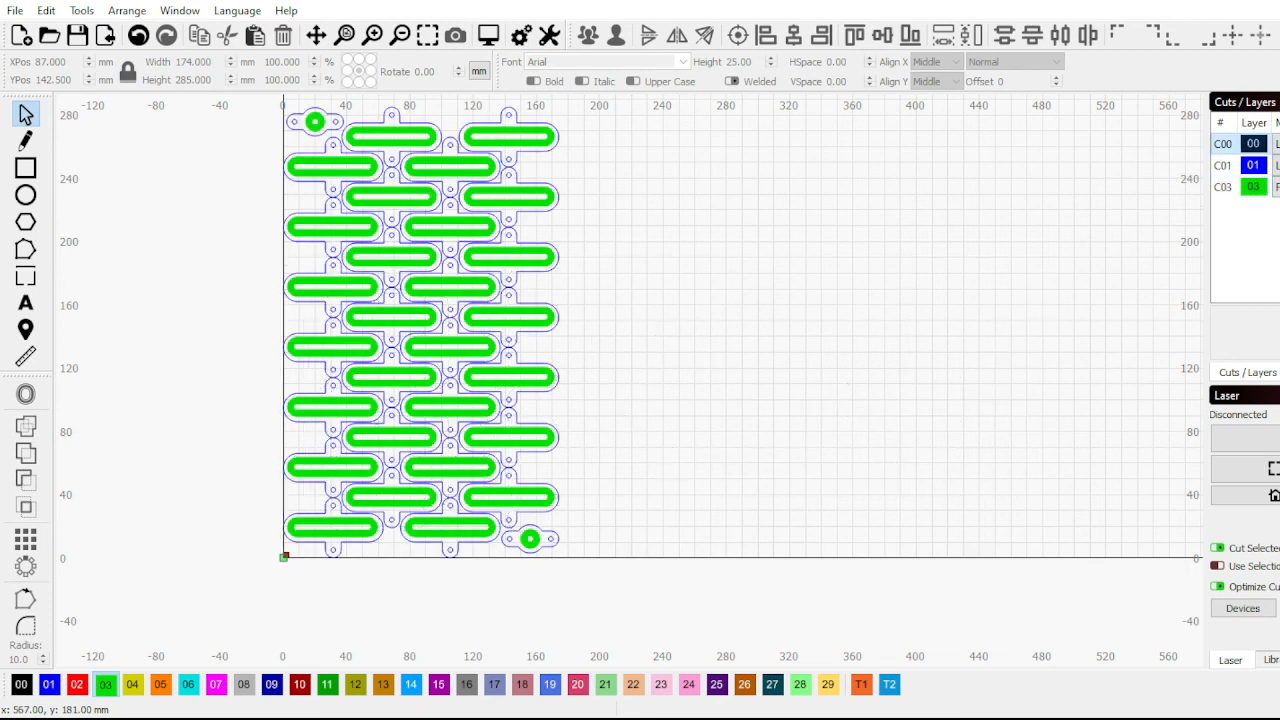
scroll(1050, 410, down, 2)
scroll(657, 262, up, 1)
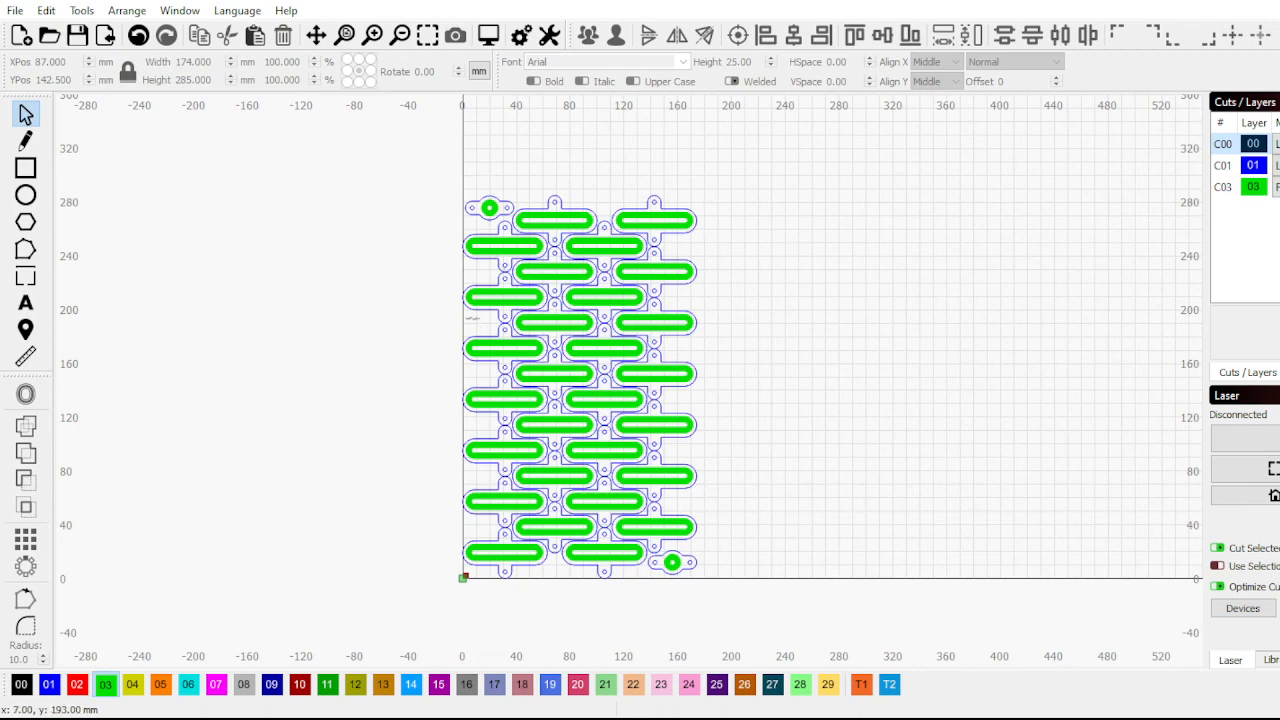
scroll(463, 316, up, 1)
scroll(463, 316, down, 2)
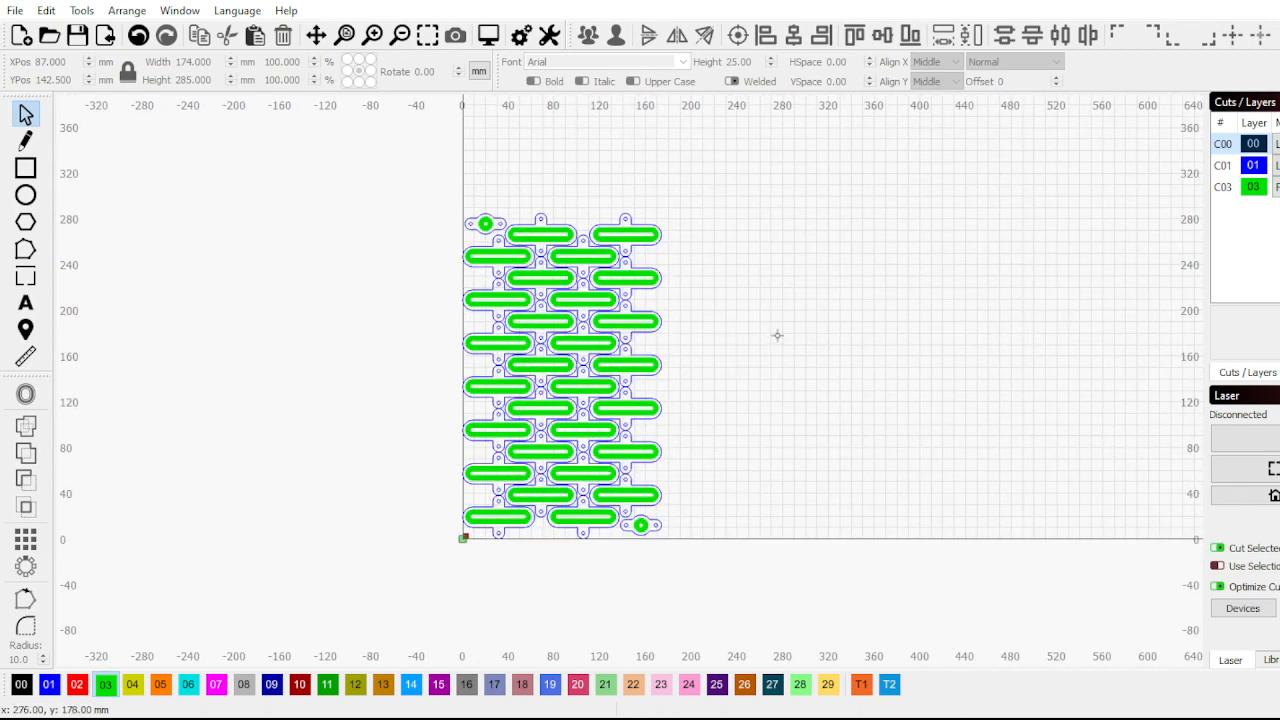
scroll(617, 384, up, 3)
scroll(271, 463, down, 1)
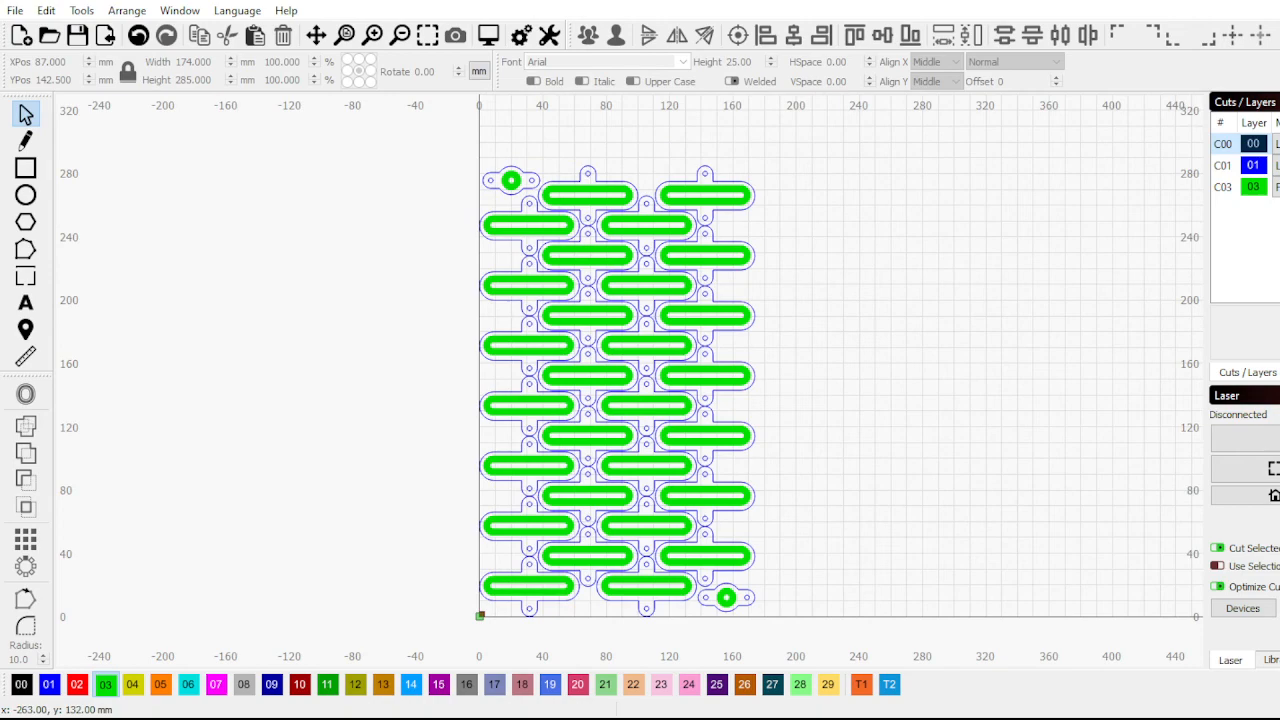